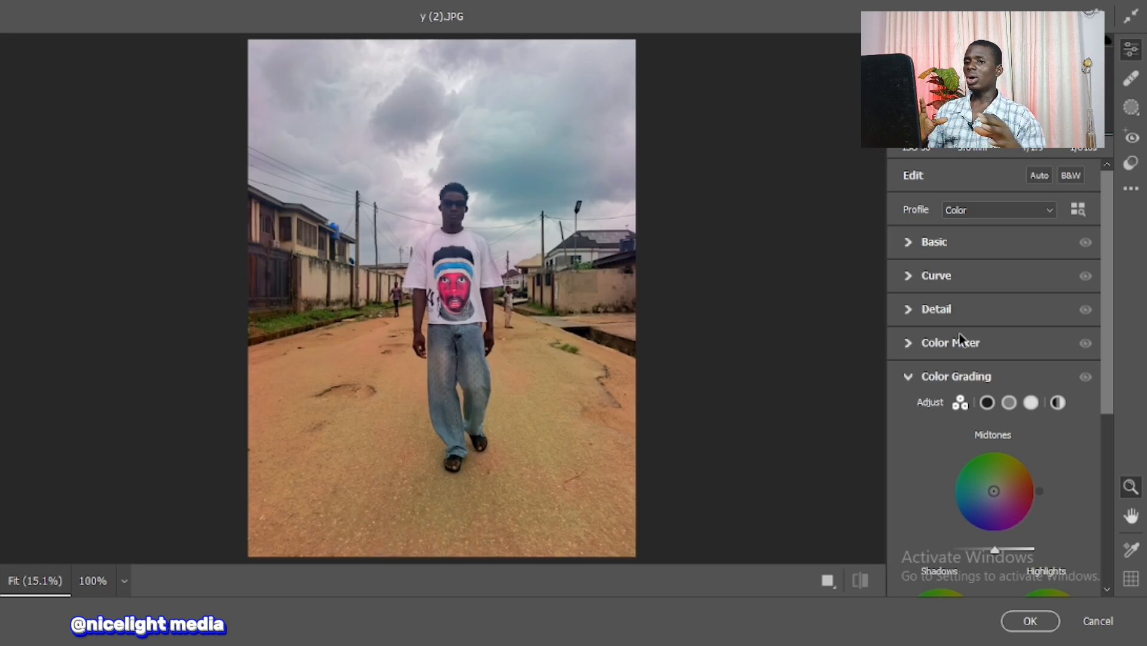
# Step: In the Basic adjustments, set Exposure to +0.80, Contrast to +26 and Highlights to -86
pyautogui.click(907, 242)
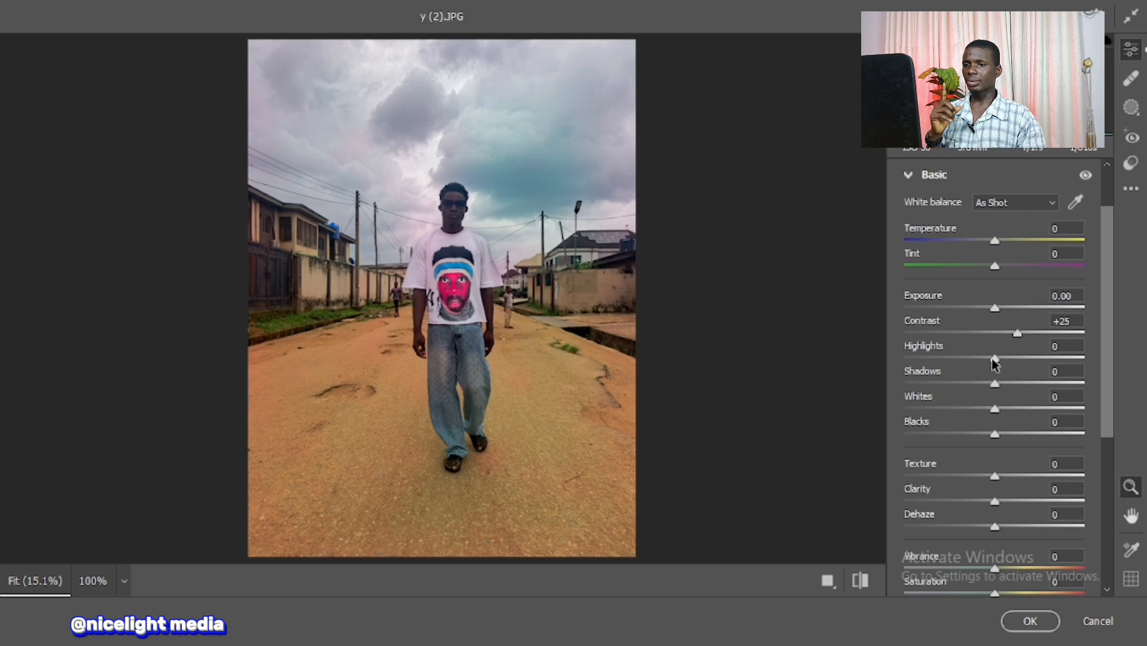
pyautogui.moveTo(993, 359); pyautogui.dragTo(951, 360)
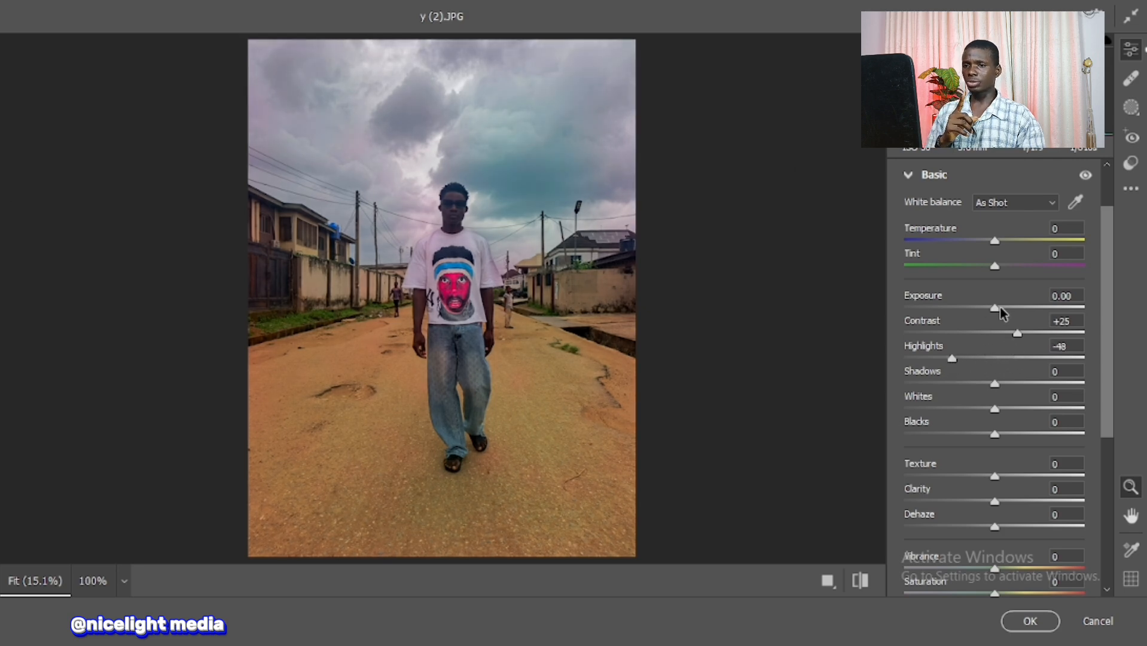
pyautogui.moveTo(996, 308); pyautogui.dragTo(1010, 308)
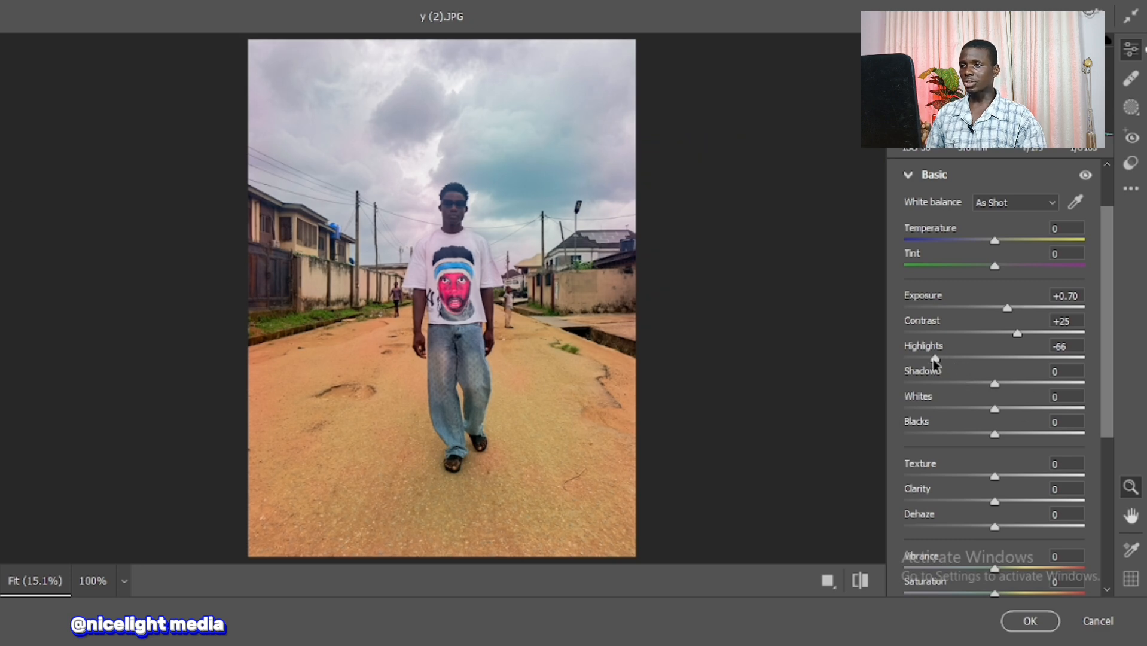
pyautogui.moveTo(926, 363); pyautogui.dragTo(920, 364)
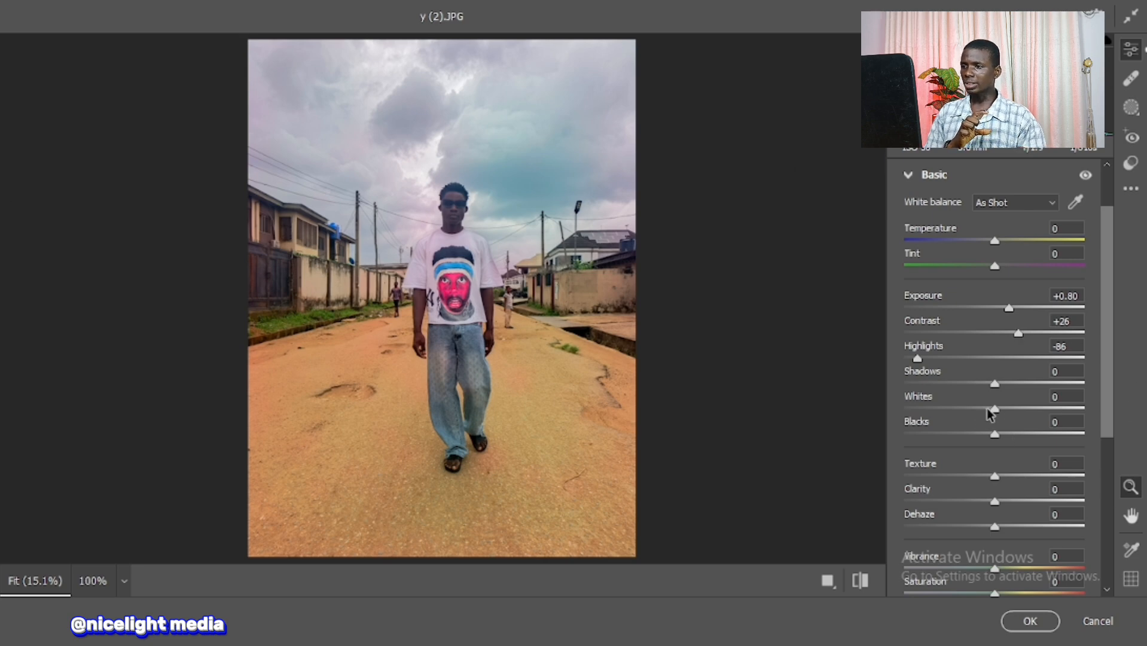
# Step: Set Whites to -30, Blacks to -36 and Exposure to +0.95, and apply the Camera Raw adjustments to the photo
pyautogui.moveTo(994, 410); pyautogui.dragTo(967, 415)
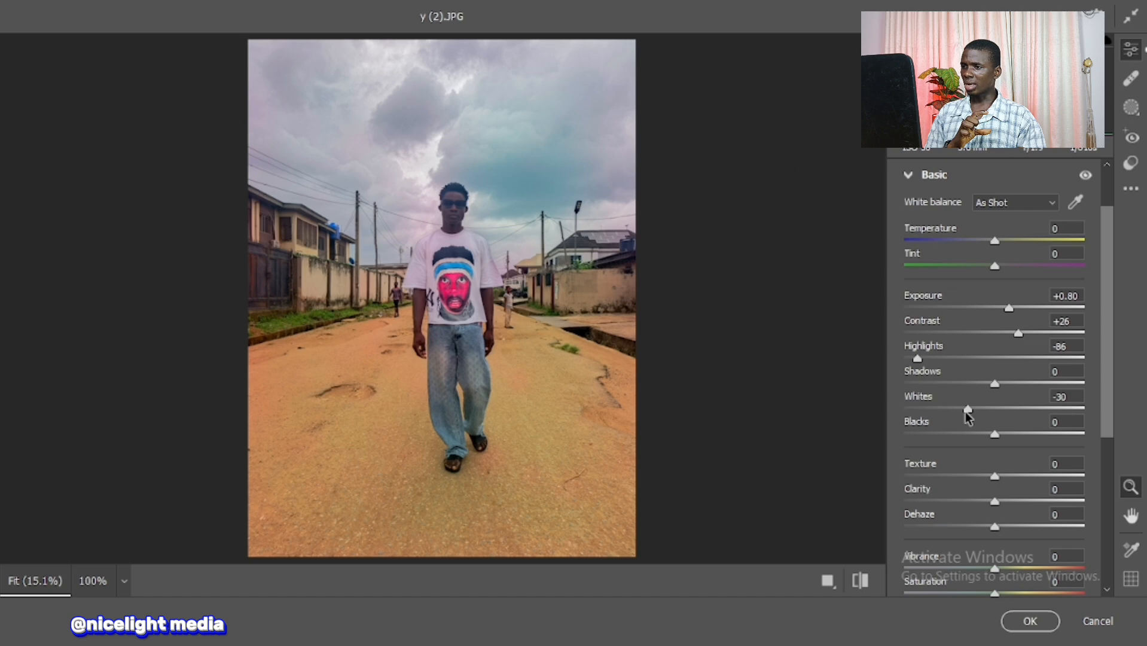
pyautogui.moveTo(986, 433); pyautogui.dragTo(960, 433)
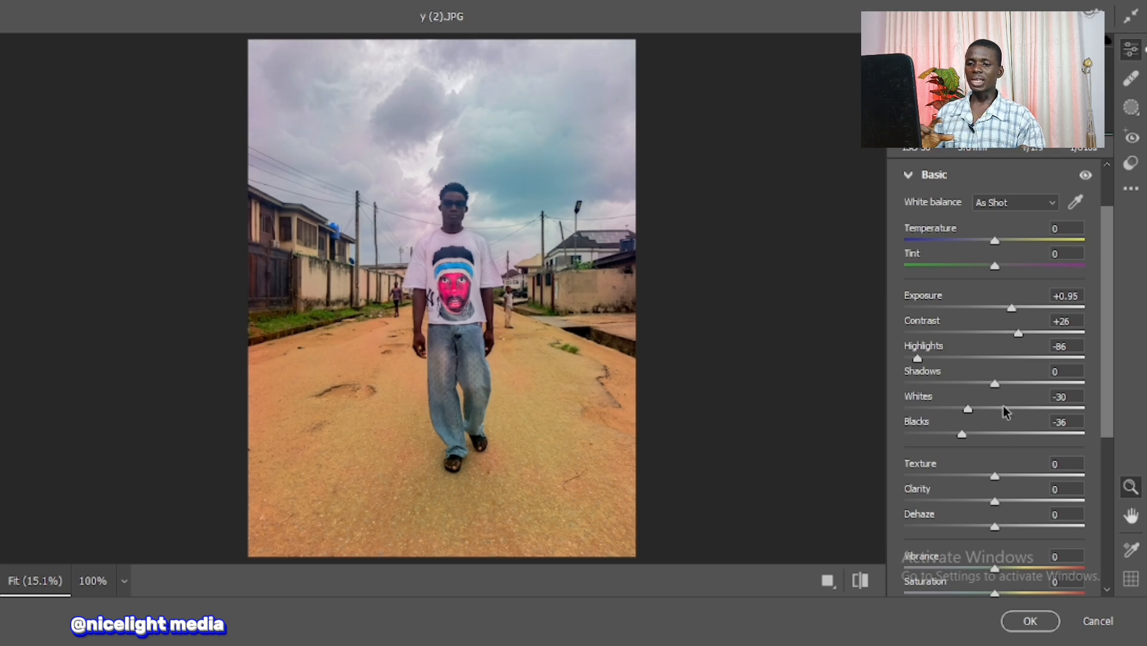
pyautogui.click(1030, 621)
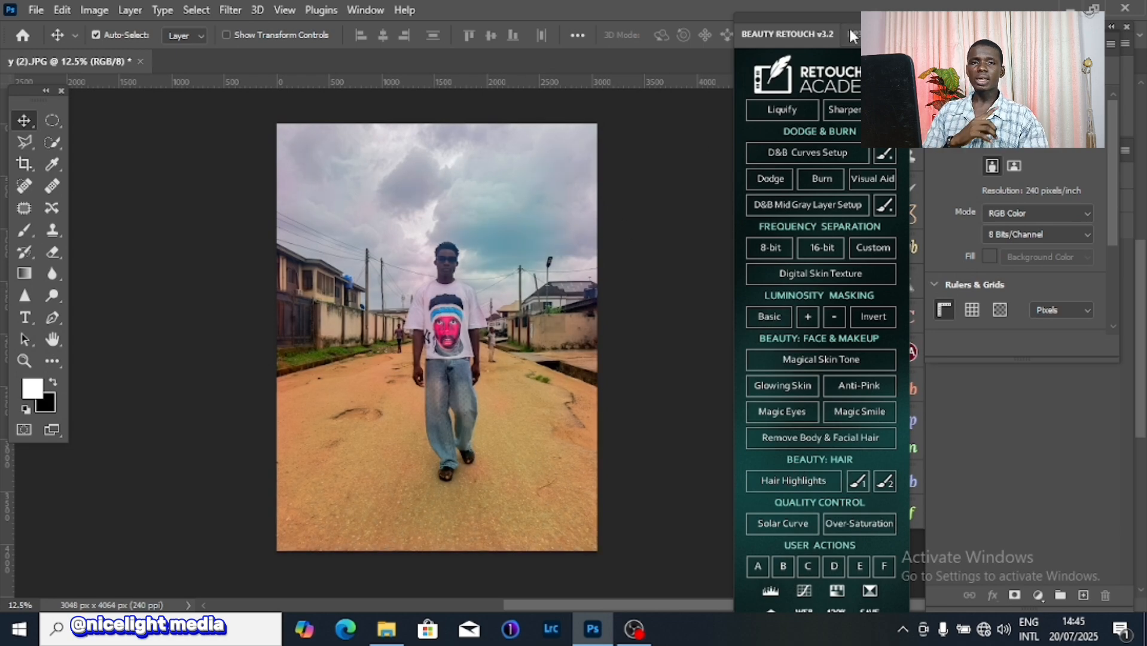
# Step: Bring up the Layers panel and duplicate the background layer
pyautogui.moveTo(852, 10)
pyautogui.mouseDown()
pyautogui.moveTo(801, 26)
pyautogui.moveTo(807, 18)
pyautogui.mouseUp()
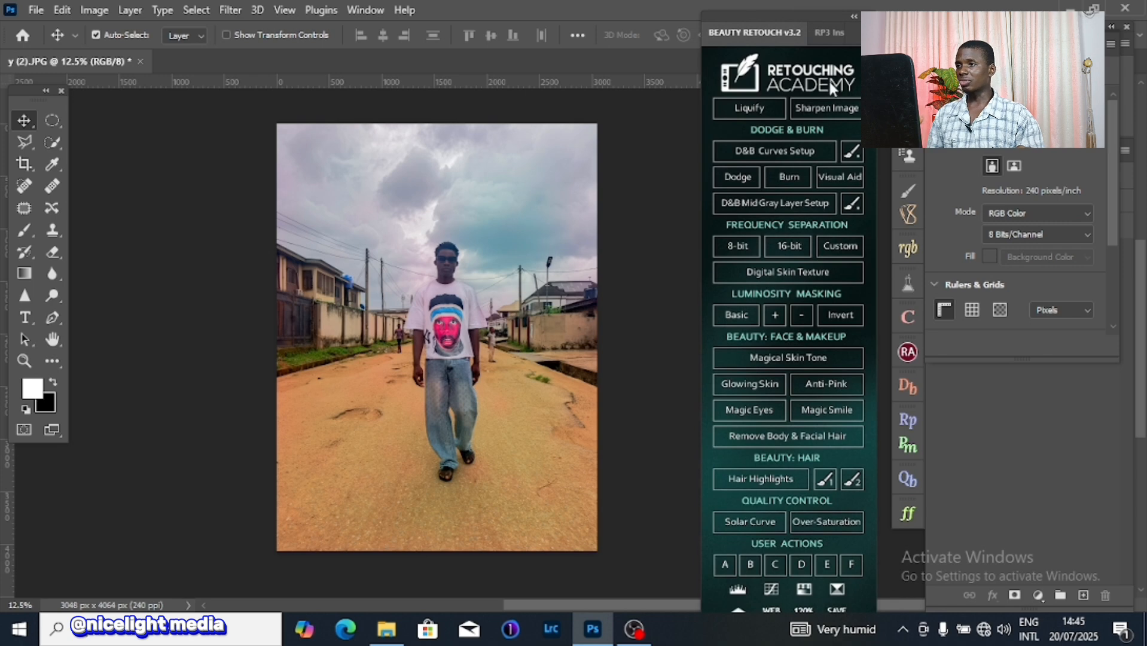
pyautogui.click(367, 10)
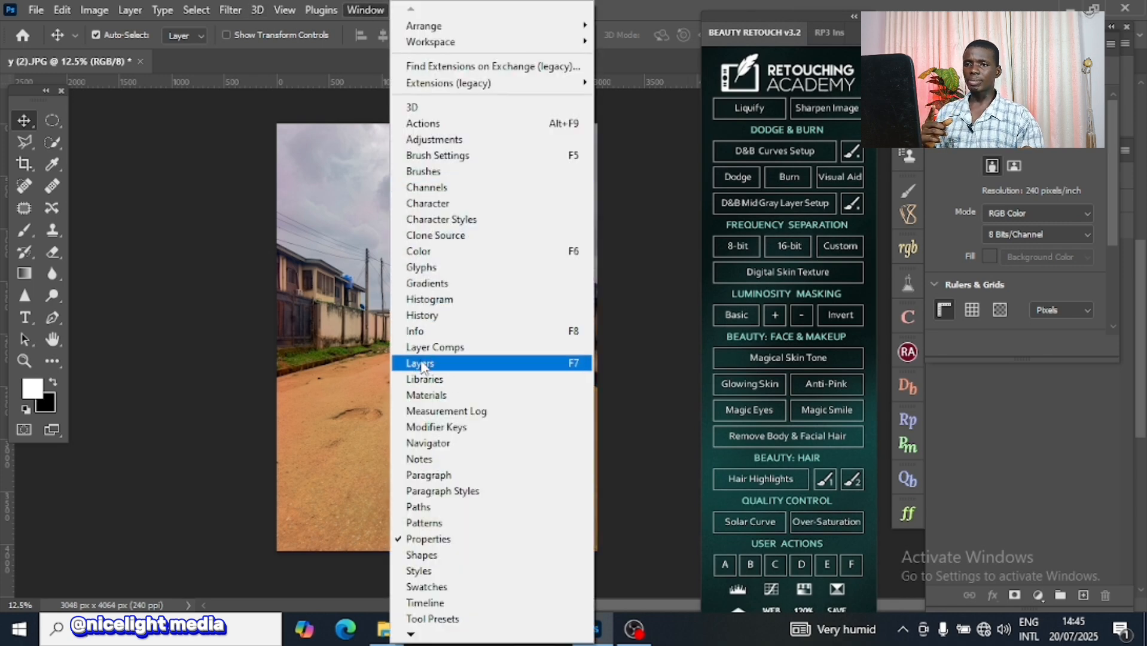
pyautogui.click(422, 364)
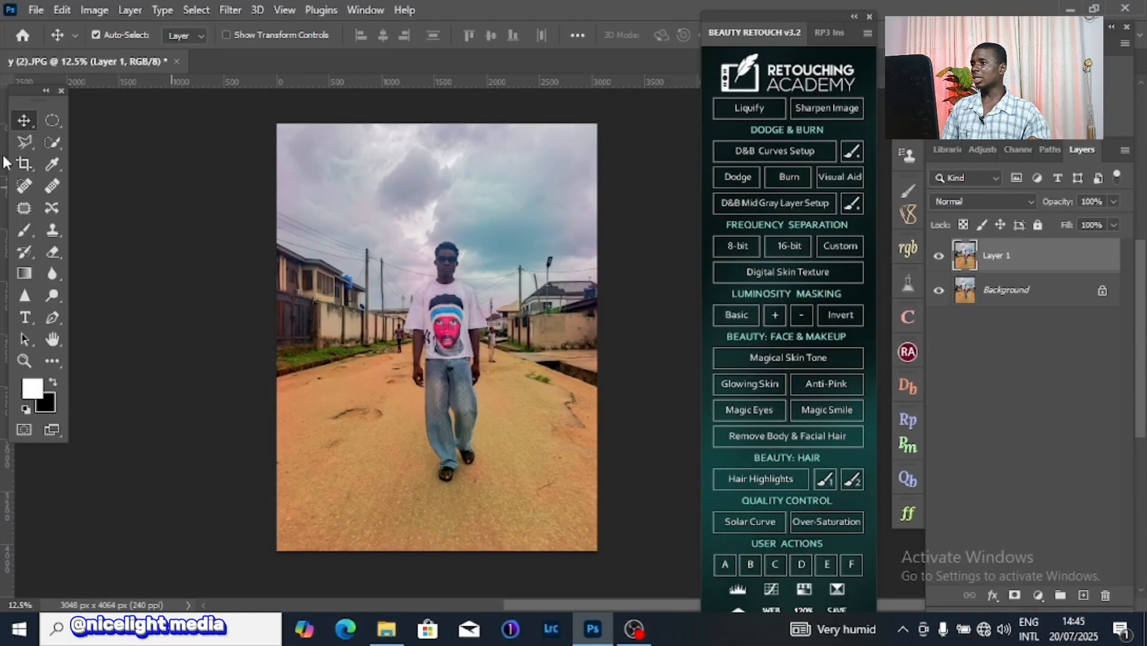
# Step: Select the walking man automatically using Select Subject of the Quick Selection tool
pyautogui.click(57, 143)
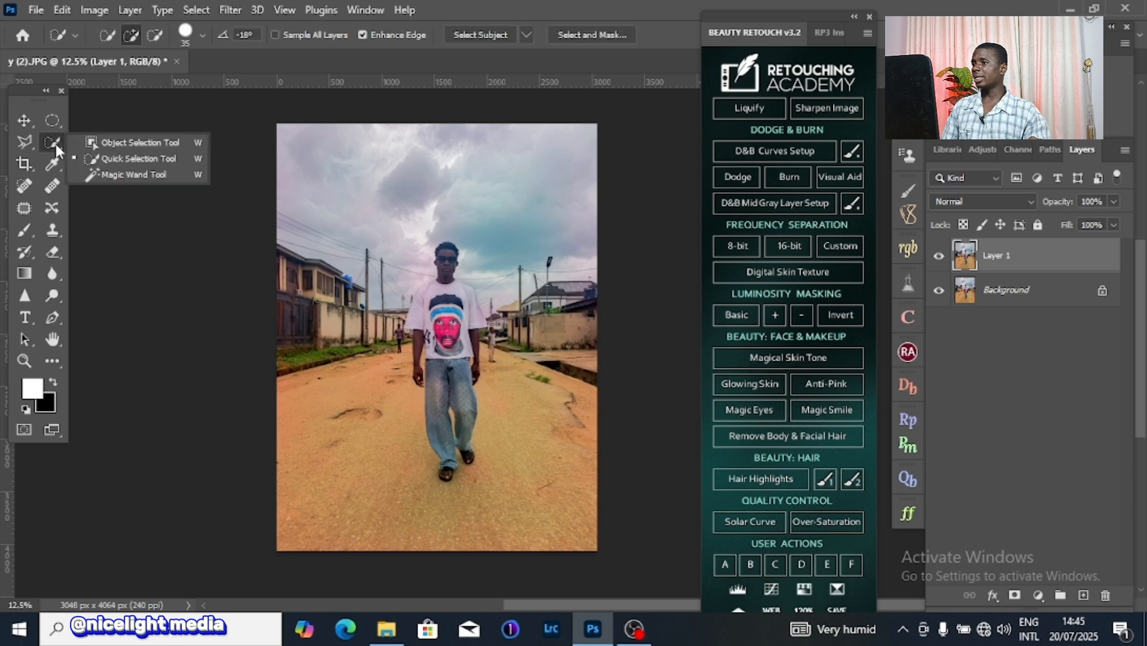
pyautogui.click(132, 166)
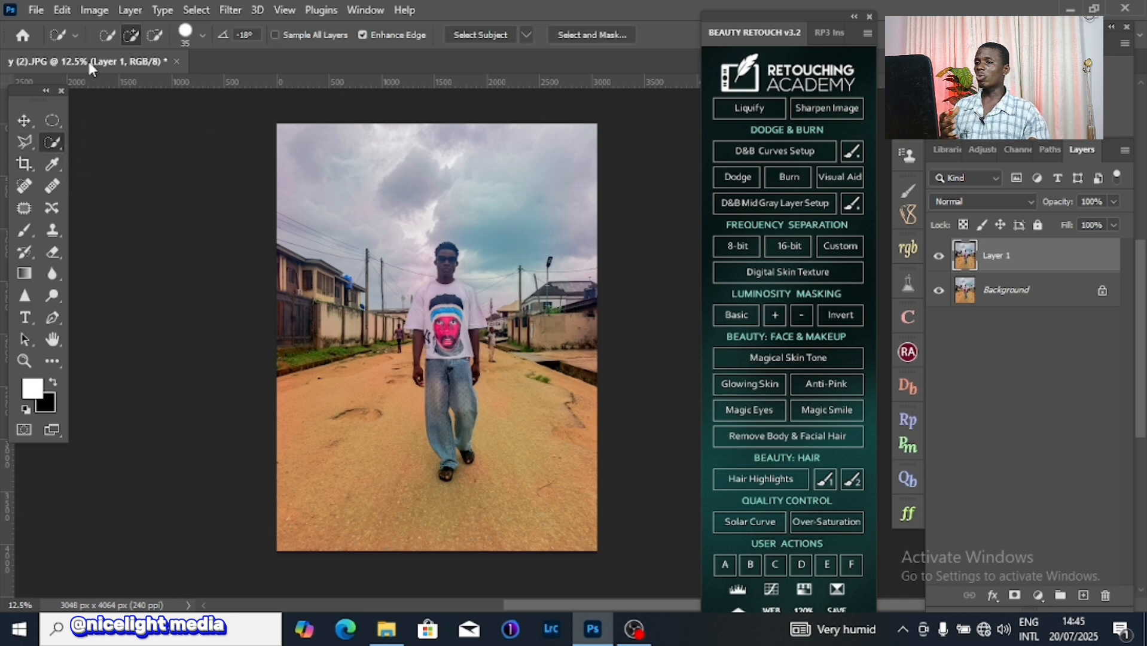
pyautogui.click(472, 40)
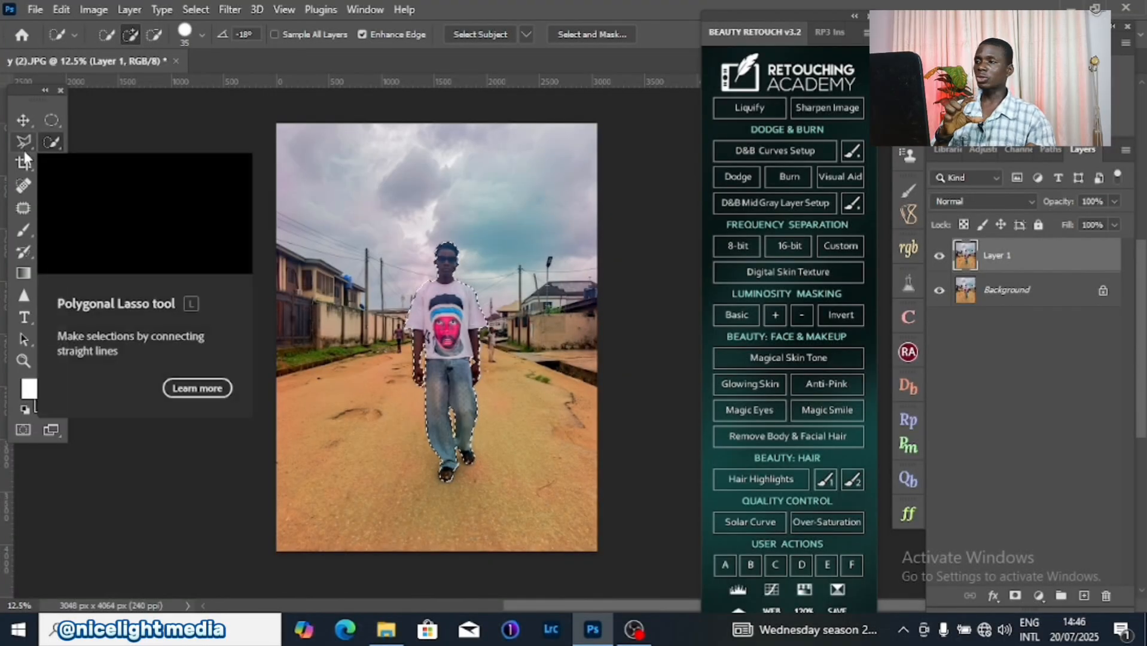
# Step: Add the missed shirt collar edge beside the man's neck to the selection with the Polygonal Lasso tool
pyautogui.click(24, 149)
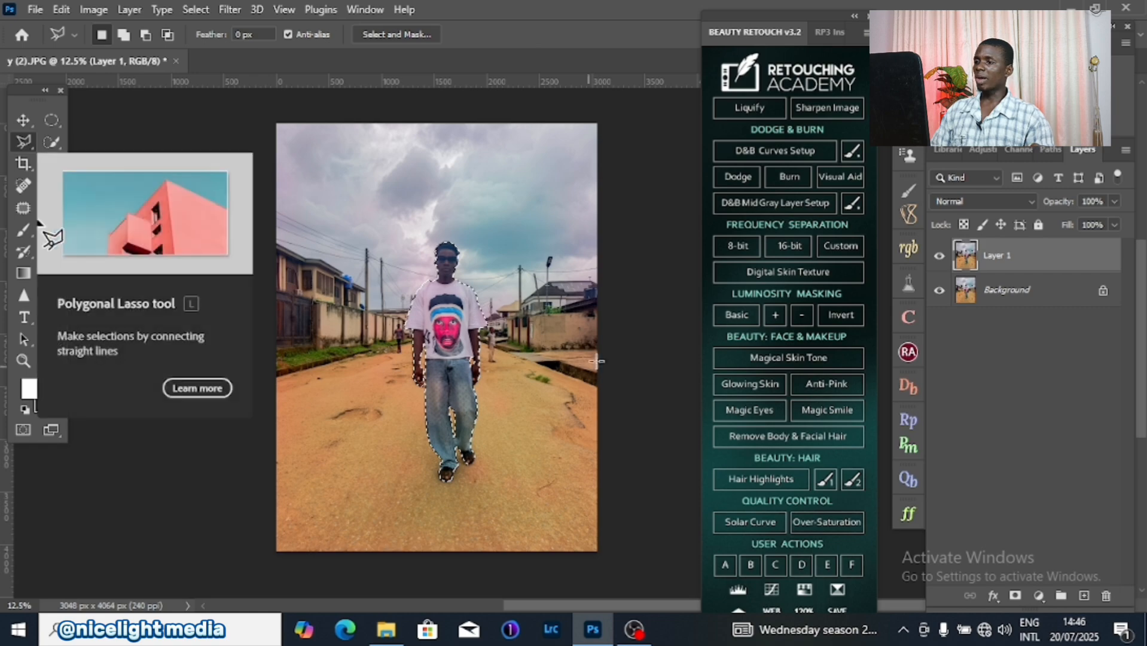
pyautogui.scroll(8, 415, 213)
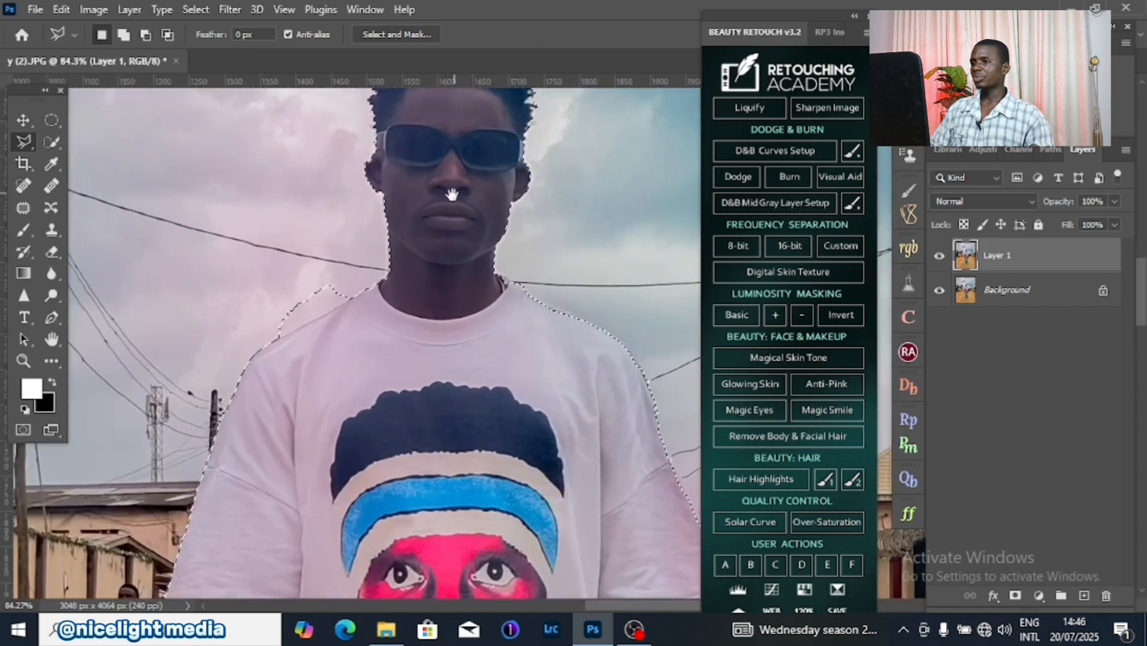
pyautogui.moveTo(452, 194); pyautogui.dragTo(435, 379)
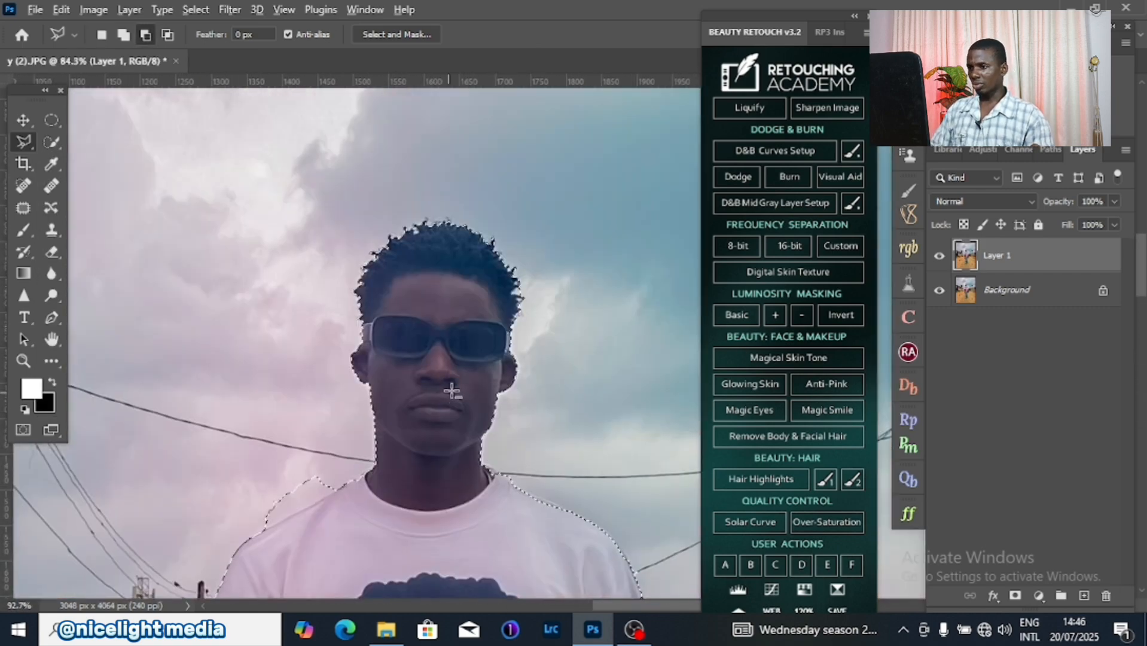
pyautogui.scroll(5, 435, 379)
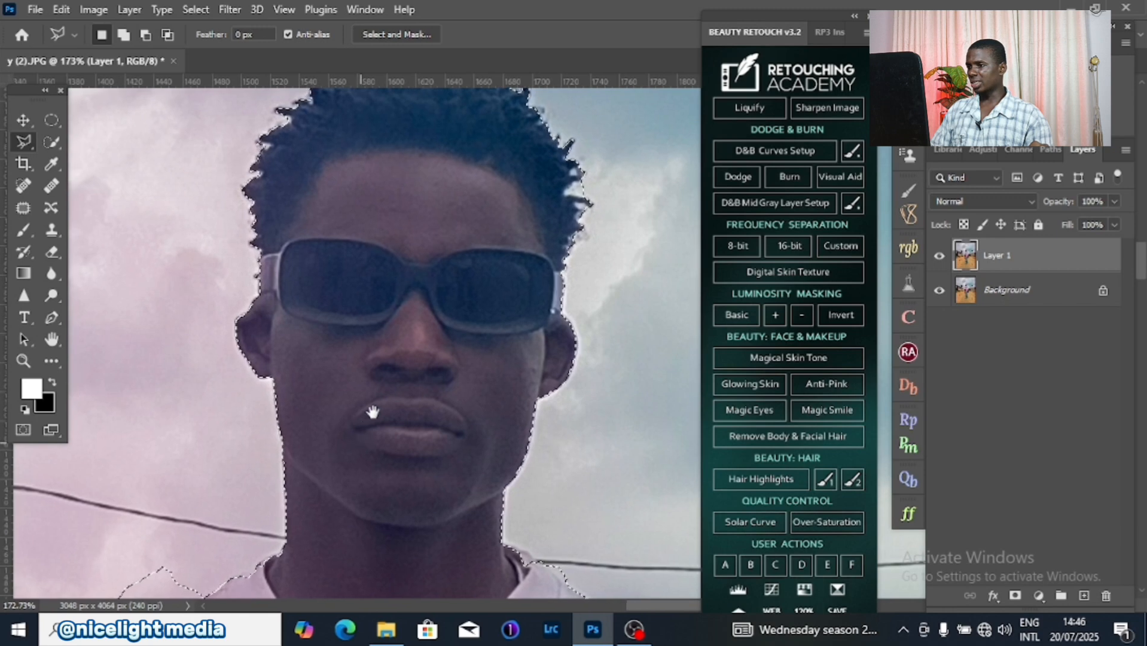
pyautogui.moveTo(374, 410); pyautogui.dragTo(377, 346)
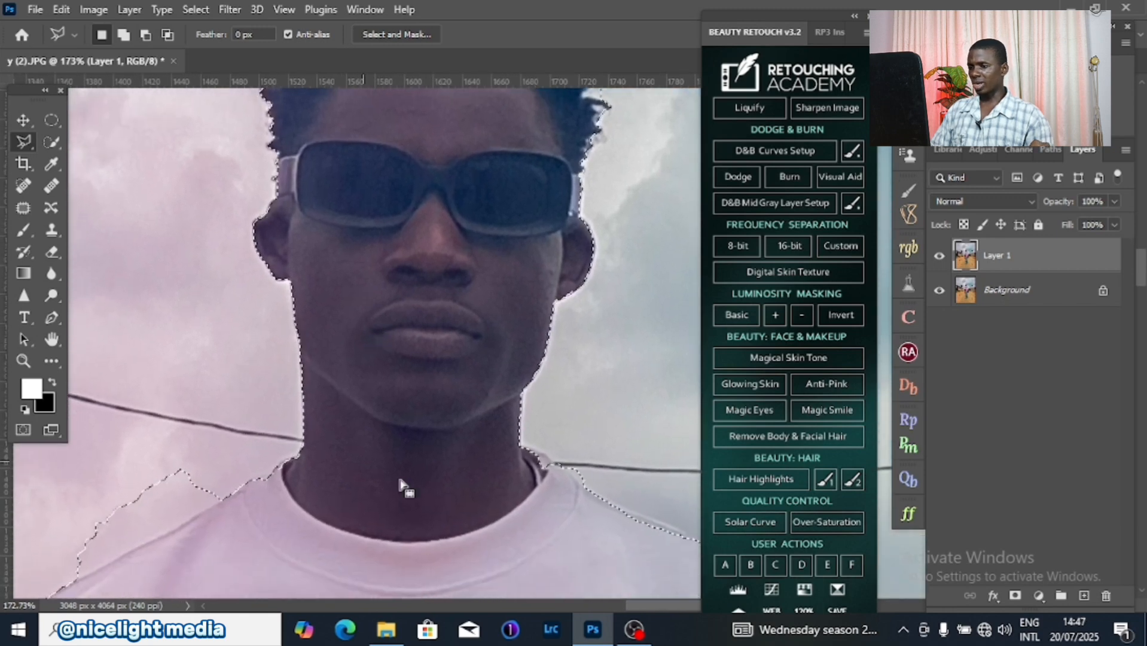
pyautogui.moveTo(410, 466); pyautogui.dragTo(479, 354)
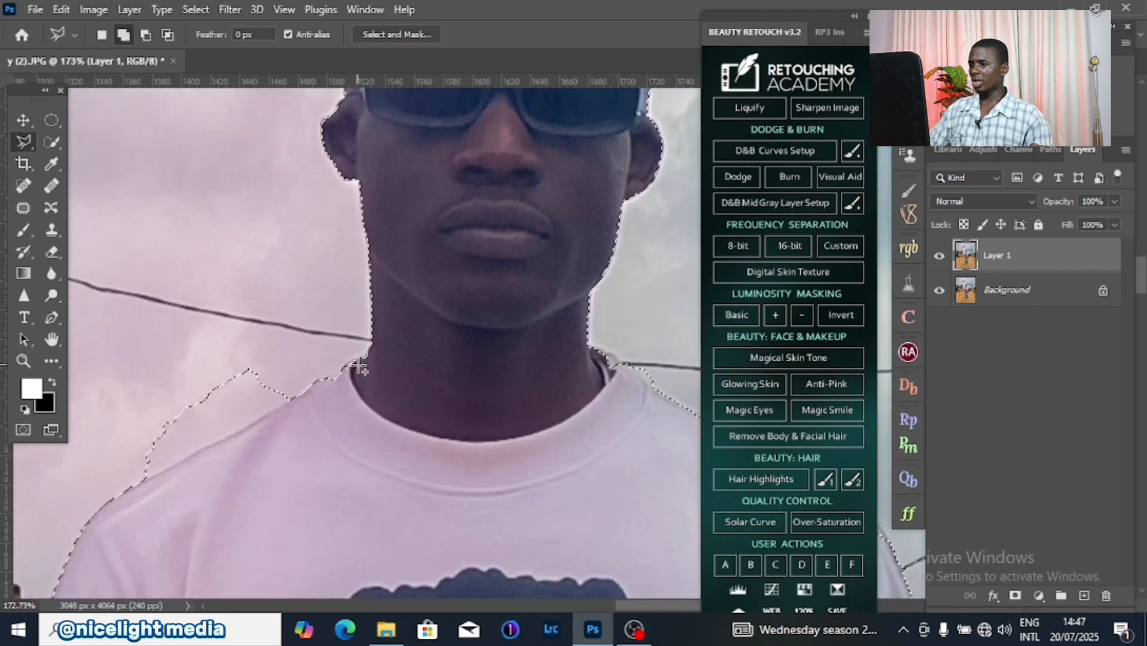
pyautogui.press('shift')
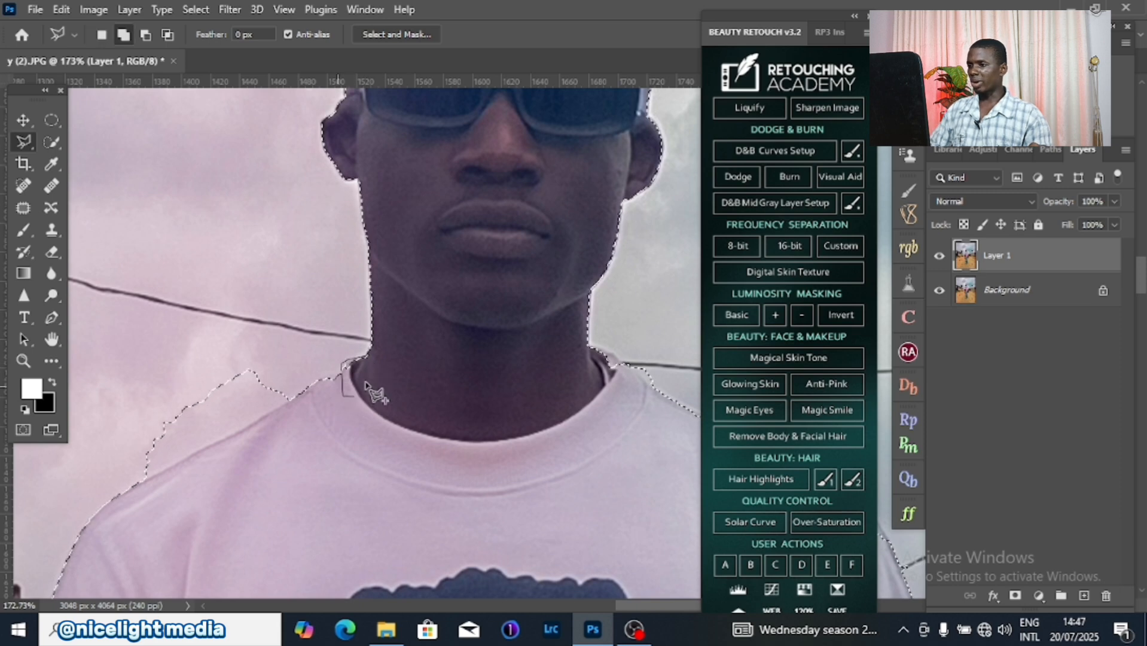
# Step: Subtract the patch of sky above the man's right shoulder from the selection with the Polygonal Lasso
pyautogui.moveTo(411, 415); pyautogui.dragTo(519, 376)
pyautogui.press('alt')
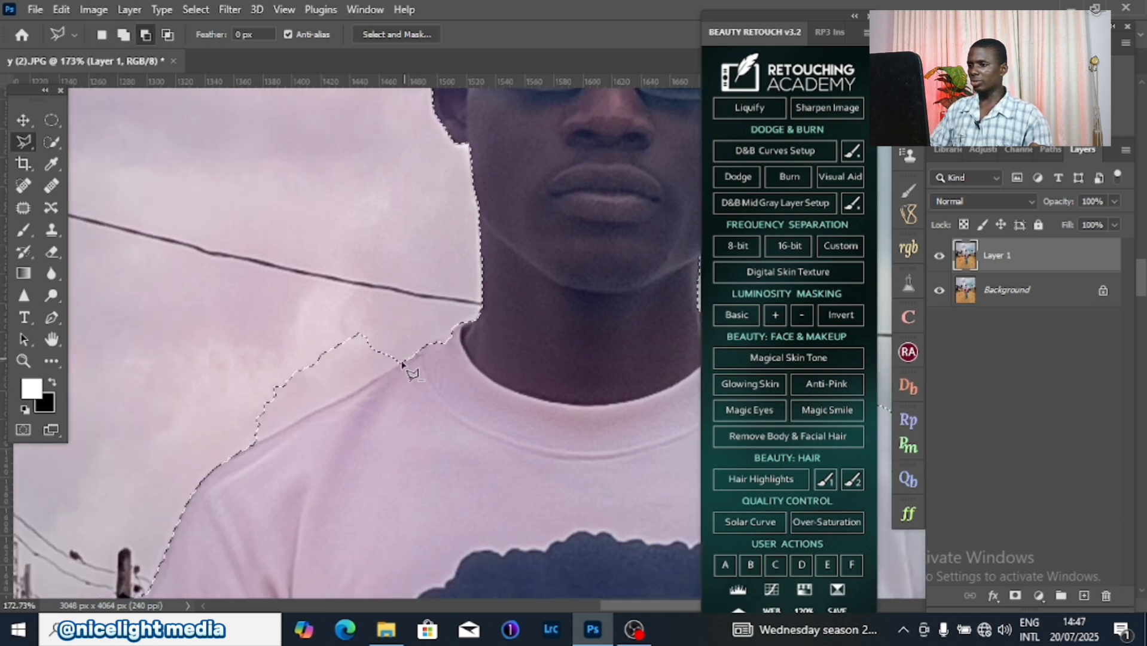
pyautogui.click(402, 363)
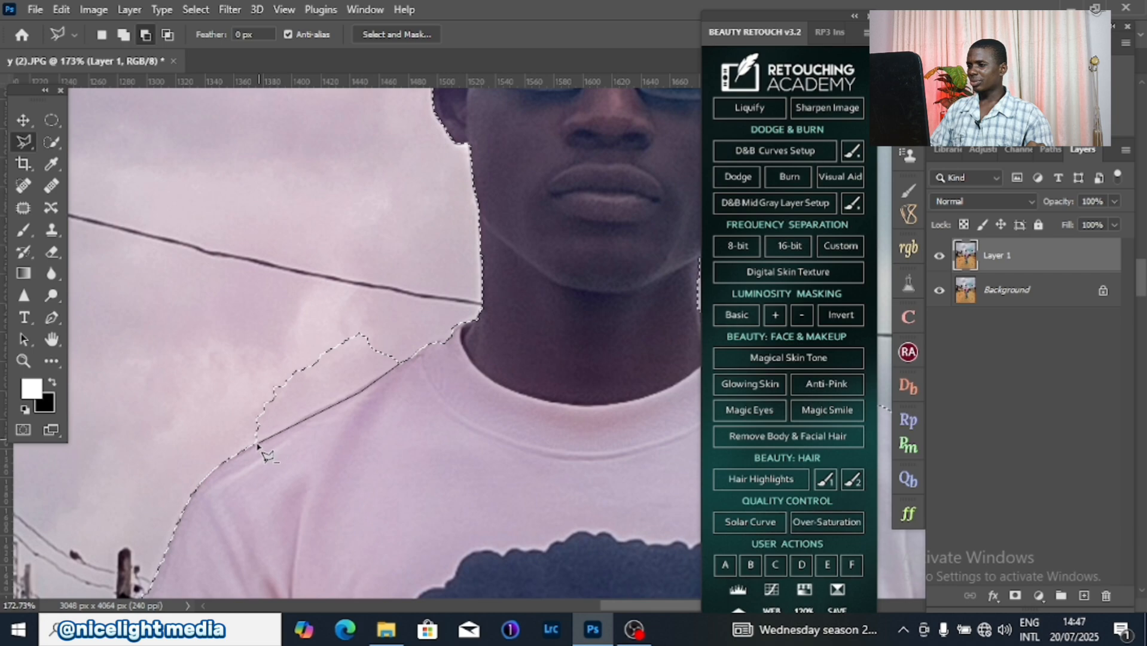
pyautogui.click(259, 445)
pyautogui.click(180, 456)
pyautogui.click(248, 332)
pyautogui.doubleClick(402, 289)
# Step: Set the Polygonal Lasso to subtract and remove the background patch between the right sleeve hem and the arm from the selection
pyautogui.scroll(-3, 441, 297)
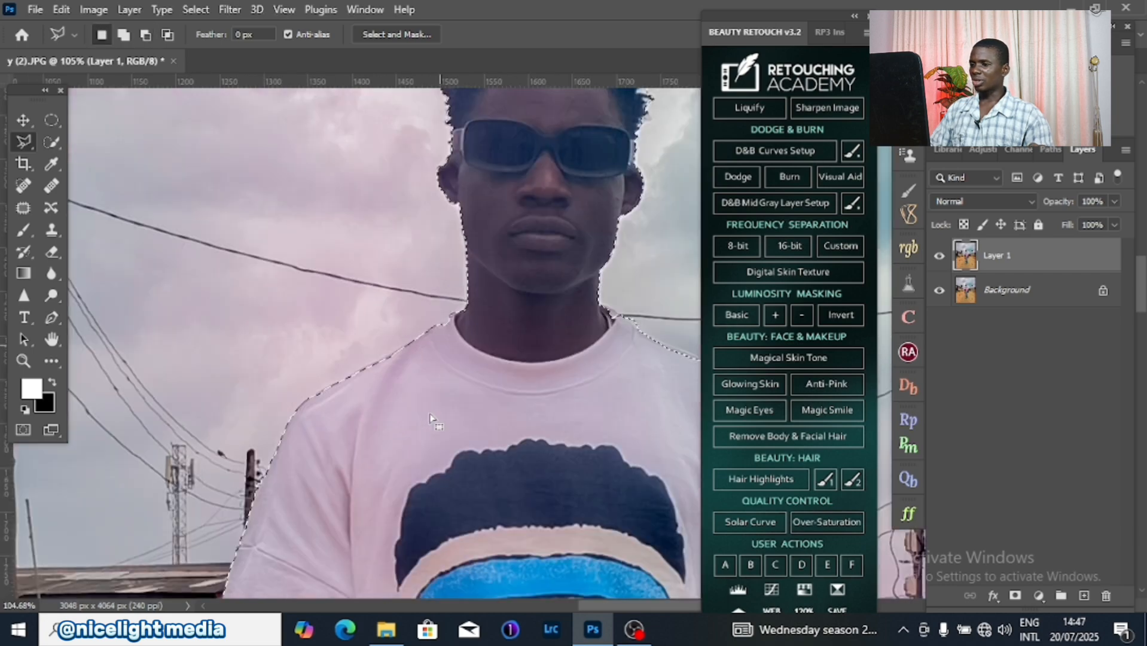
pyautogui.moveTo(427, 465); pyautogui.dragTo(431, 285)
pyautogui.scroll(4, 374, 344)
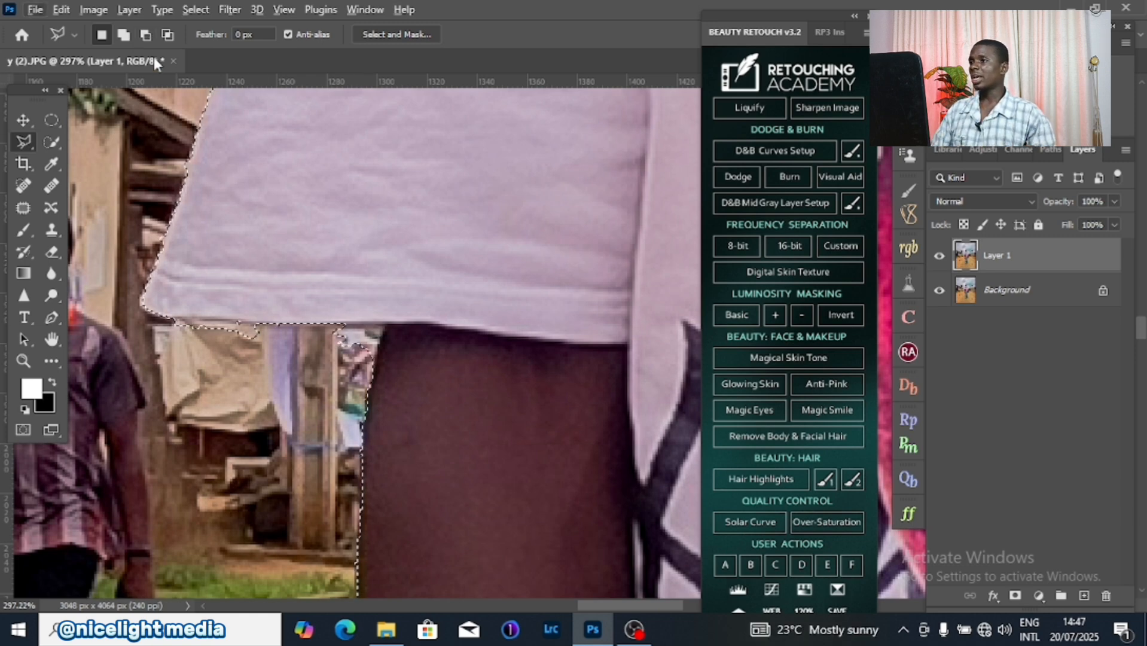
pyautogui.click(146, 34)
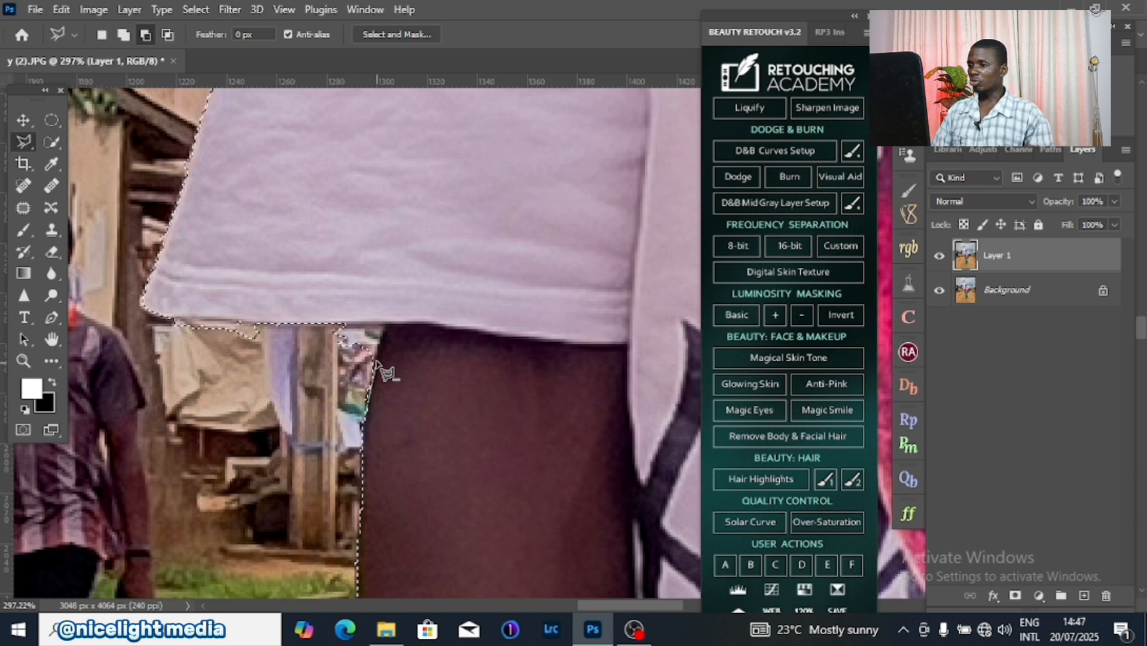
pyautogui.click(384, 324)
pyautogui.click(338, 325)
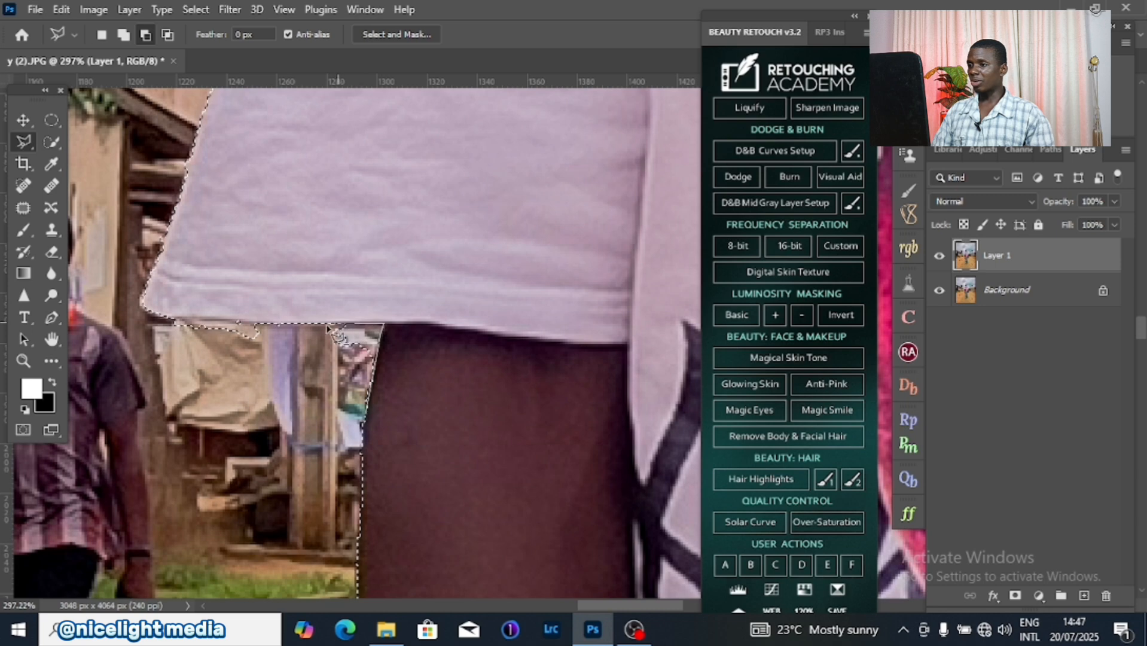
pyautogui.click(300, 342)
pyautogui.doubleClick(326, 422)
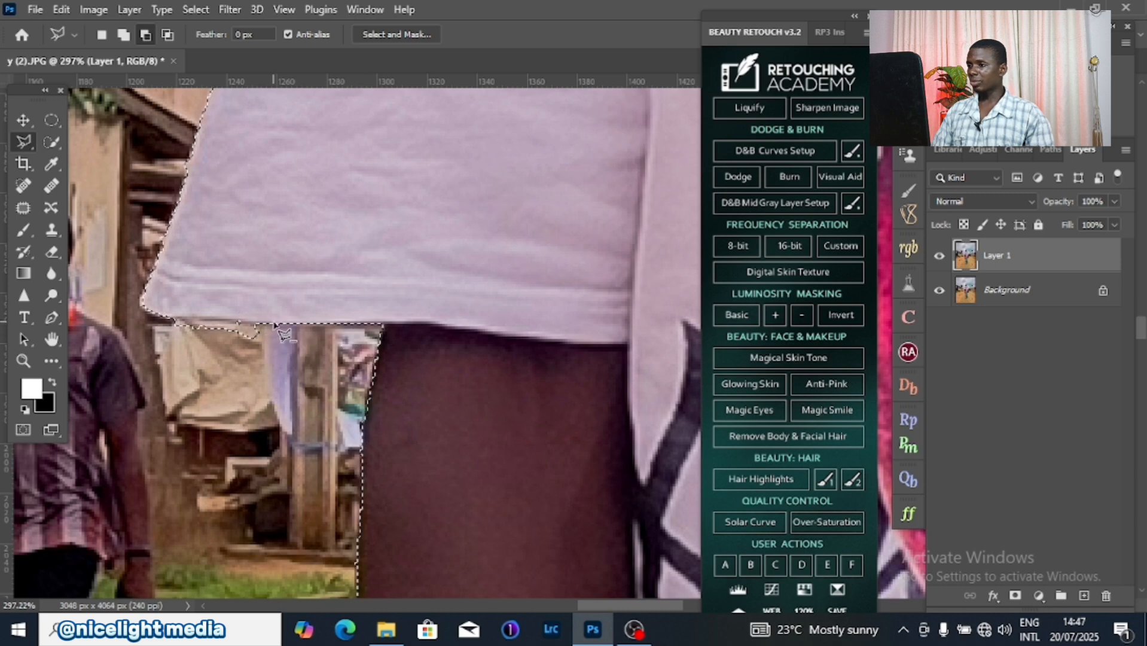
# Step: Subtract the remaining strip of background along the outer part of the right sleeve hem from the selection
pyautogui.click(157, 319)
pyautogui.click(169, 375)
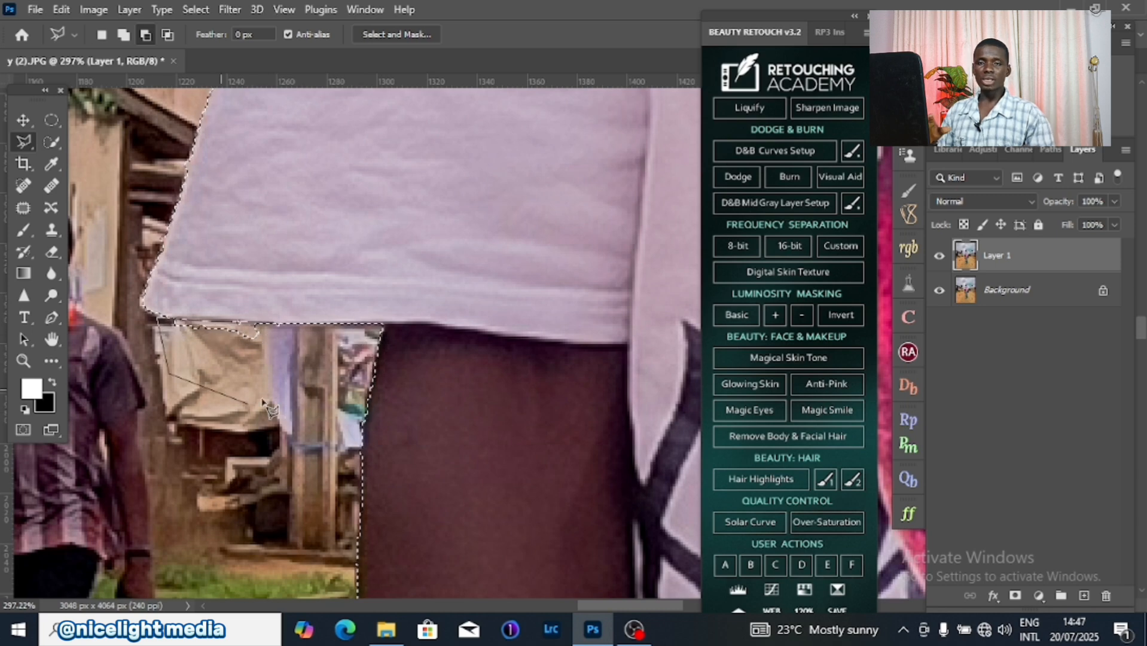
pyautogui.click(257, 402)
pyautogui.doubleClick(288, 385)
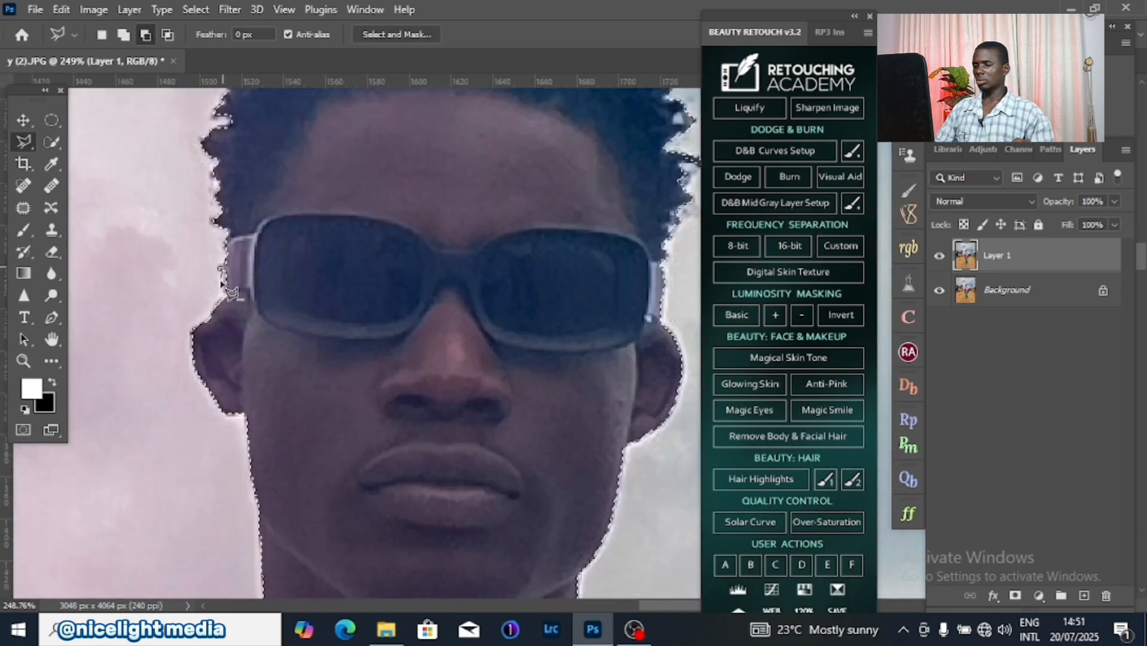
# Step: Invert the selection so that it covers the background around the man
pyautogui.scroll(-10, 502, 285)
pyautogui.scroll(4, 464, 238)
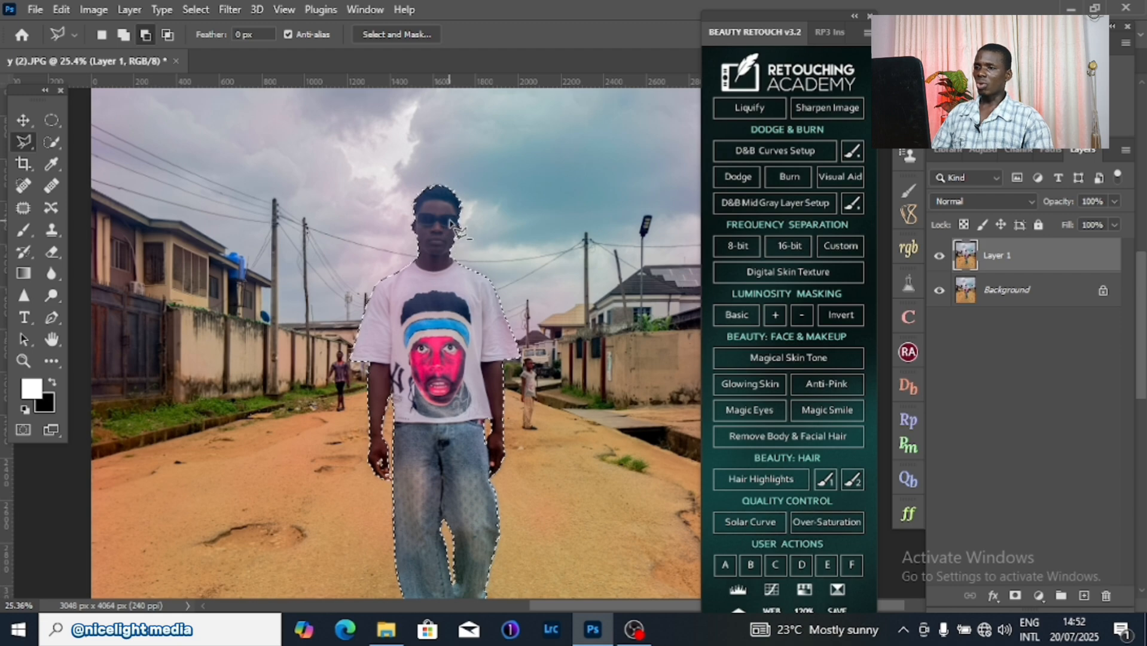
pyautogui.scroll(-2, 450, 225)
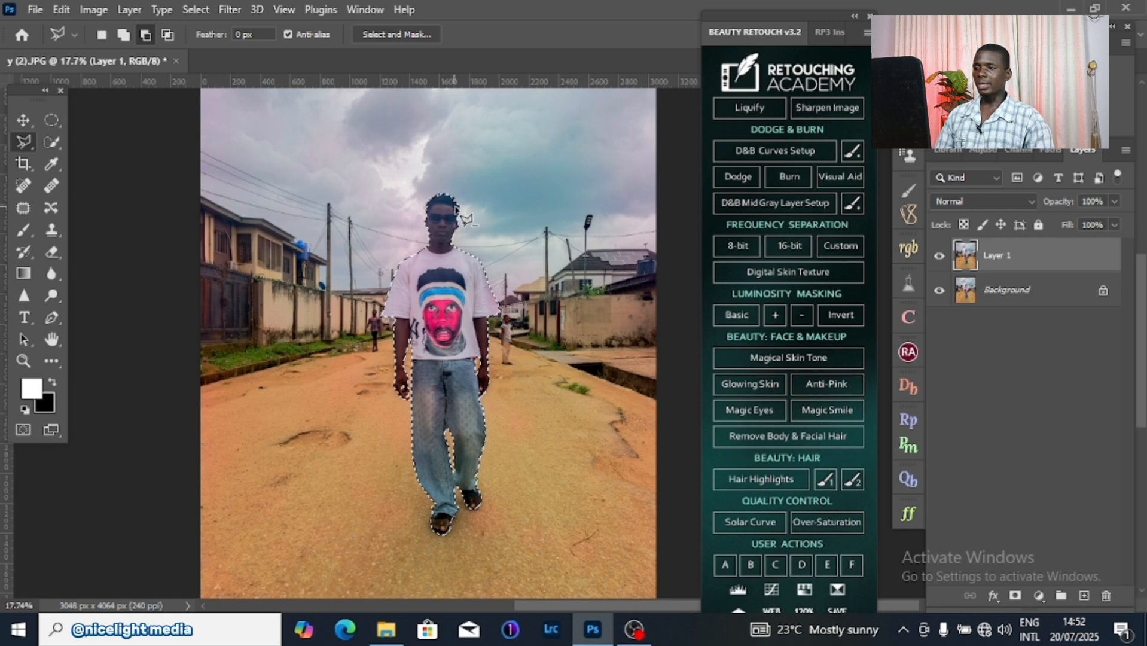
pyautogui.rightClick(510, 173)
pyautogui.click(567, 197)
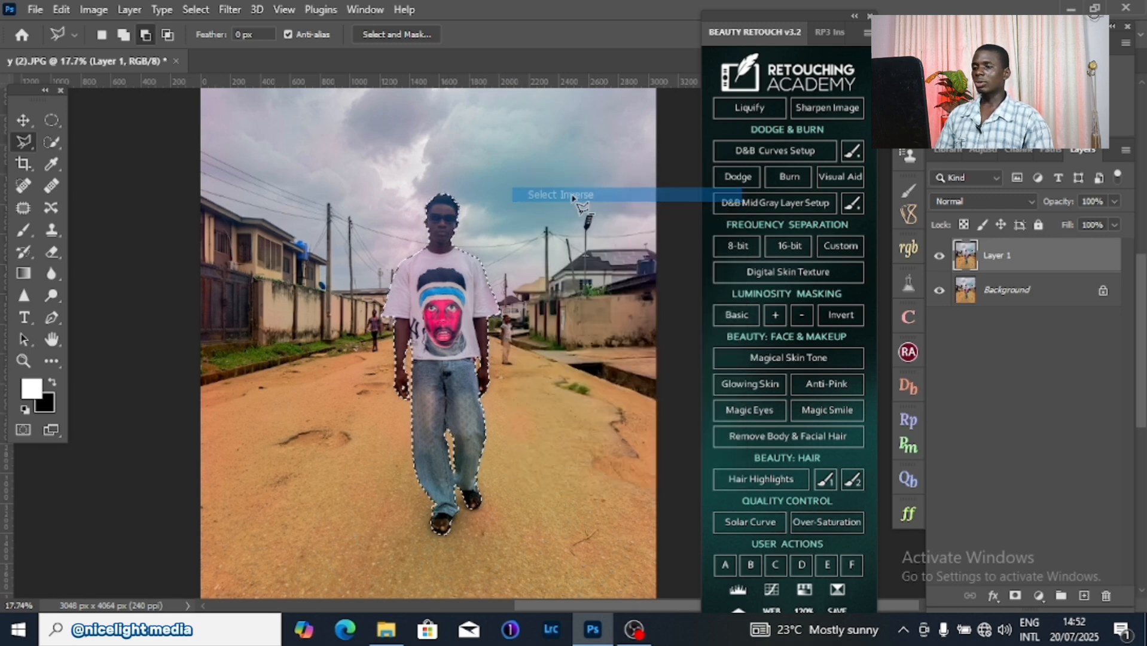
# Step: Feather the background selection with a radius of 0.8 pixels
pyautogui.rightClick(441, 281)
pyautogui.click(457, 317)
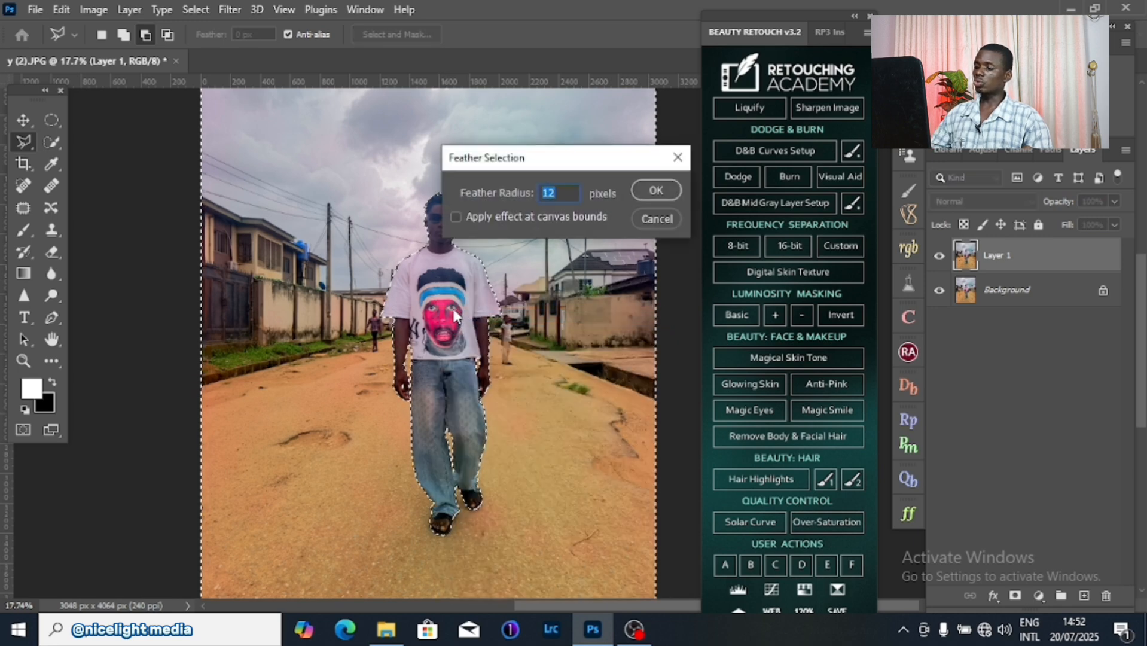
pyautogui.write('2')
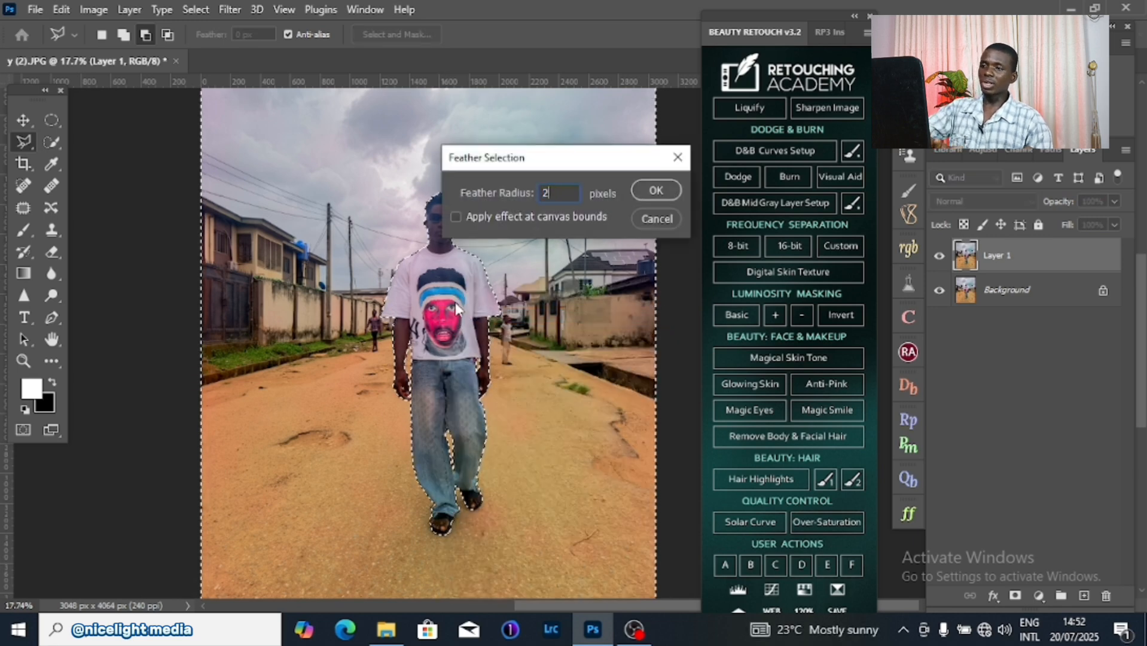
pyautogui.press('BackSpace')
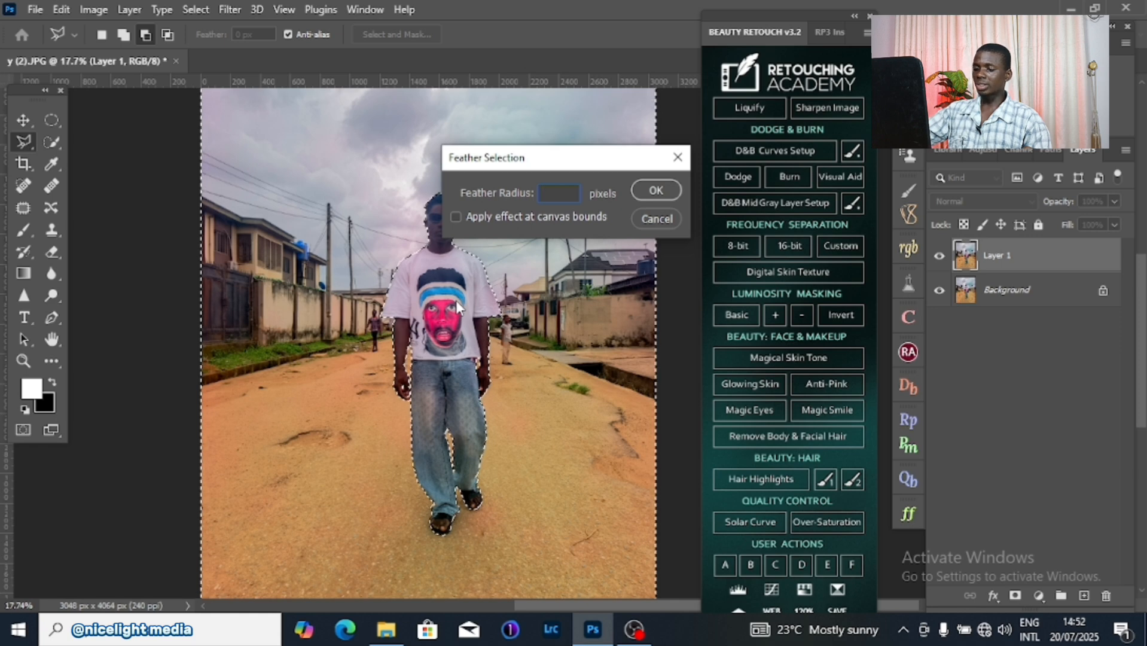
pyautogui.write('0')
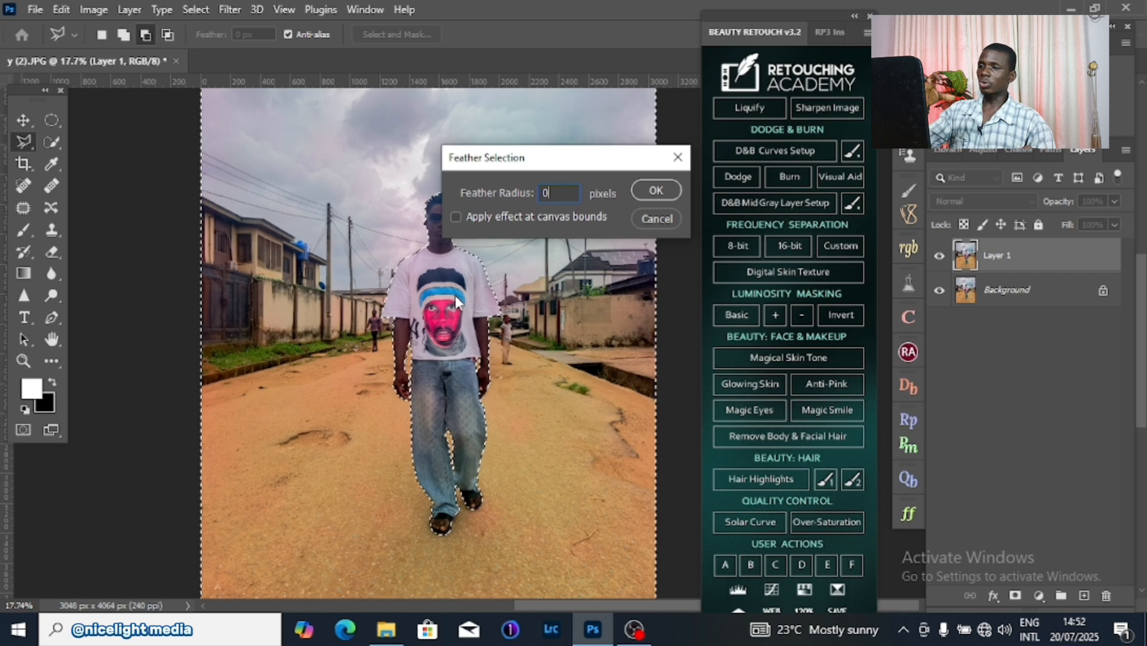
pyautogui.write('.')
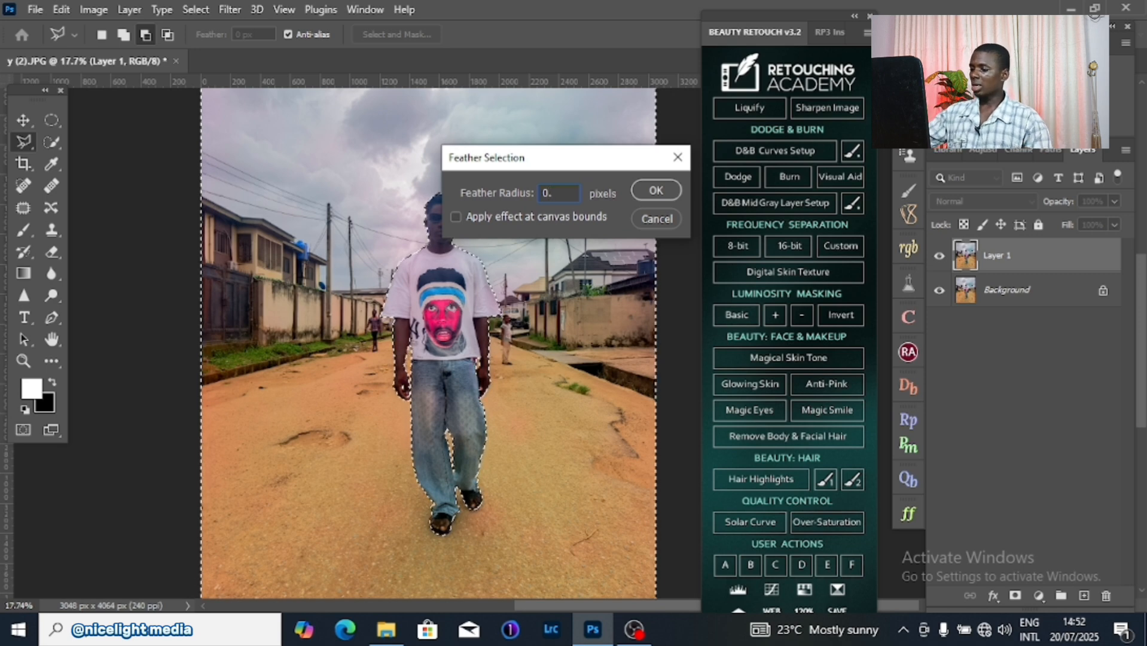
pyautogui.write('8')
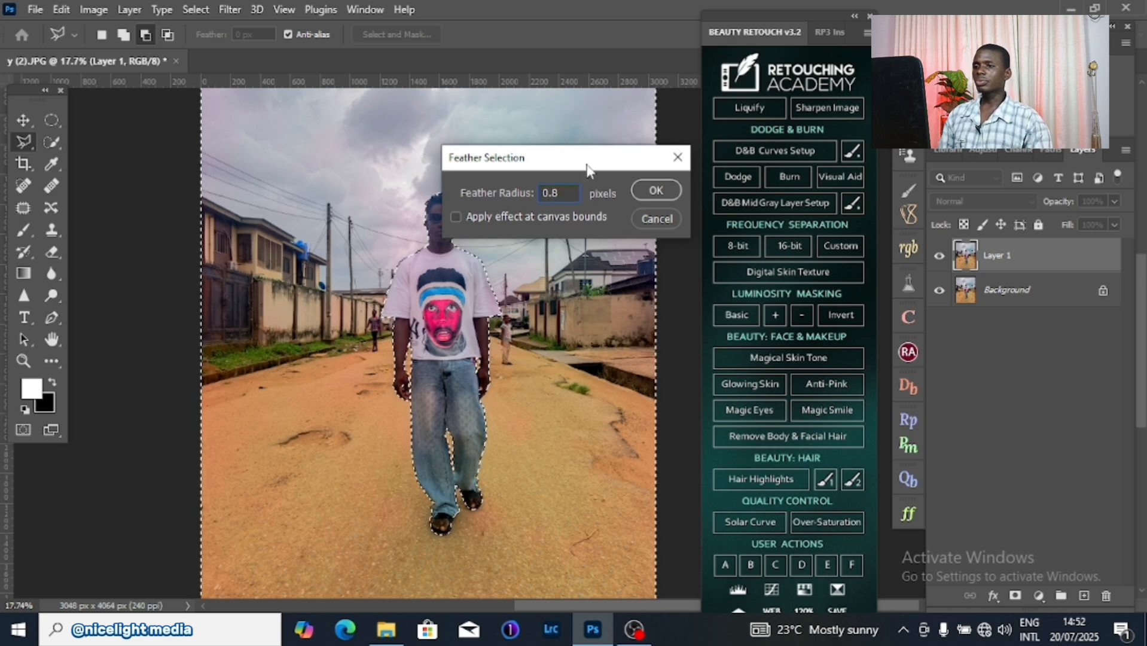
pyautogui.click(656, 190)
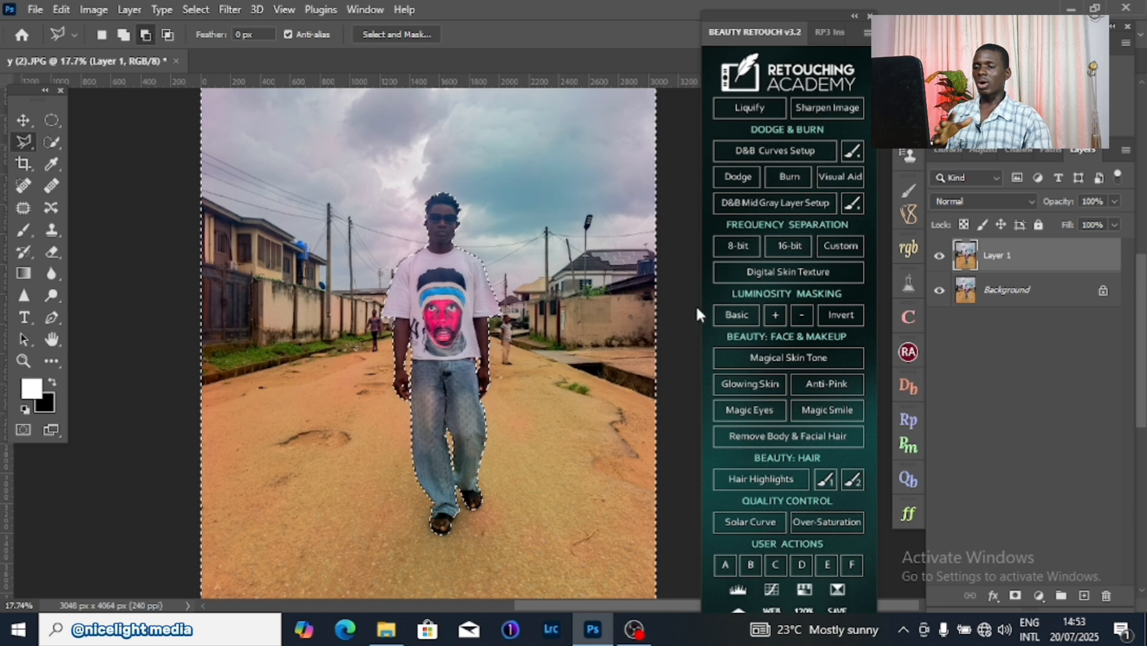
# Step: Copy the selected background to a new layer, then load that layer's outline and invert it to select the man
pyautogui.click(727, 273)
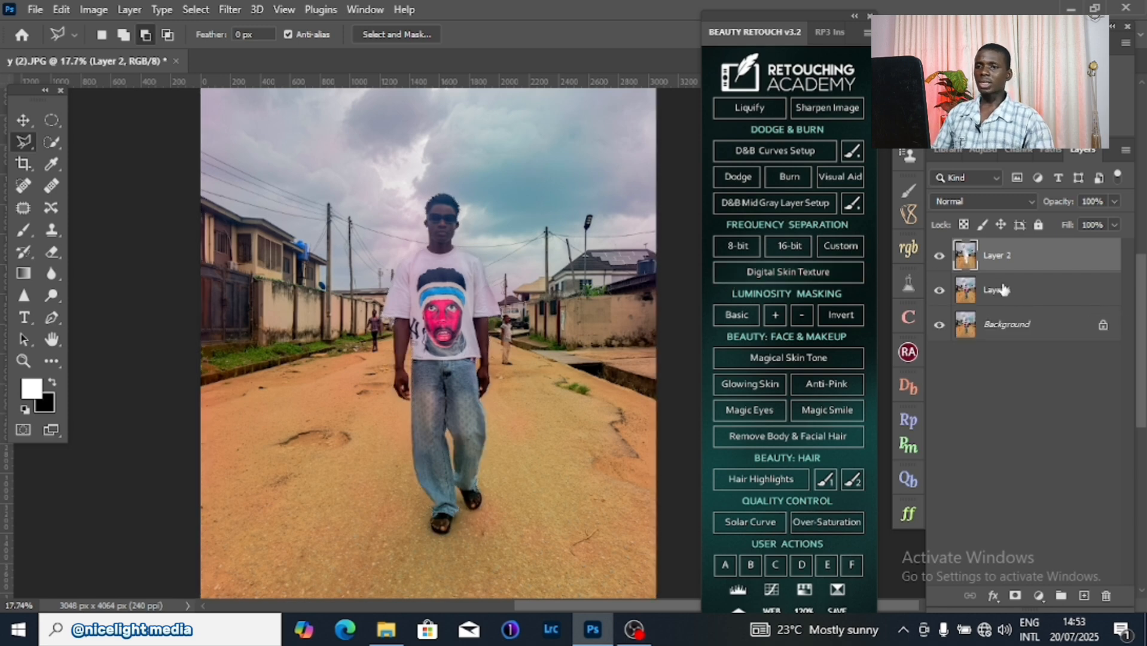
pyautogui.keyDown('ctrl'); pyautogui.click(965, 256); pyautogui.keyUp('ctrl')
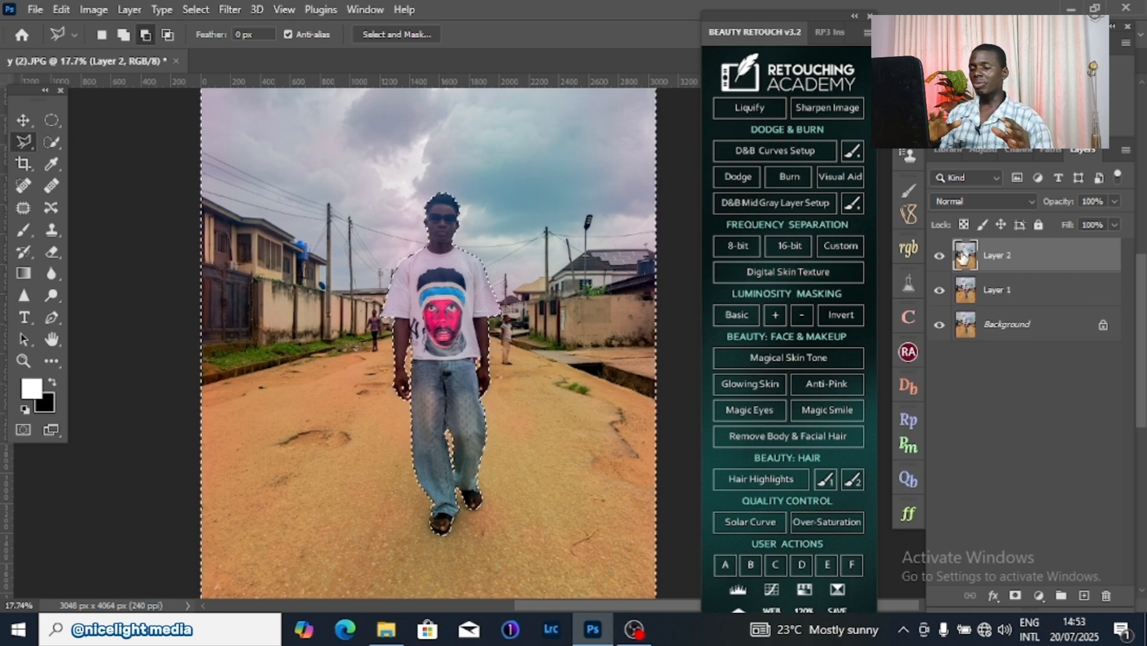
pyautogui.rightClick(453, 255)
pyautogui.click(476, 272)
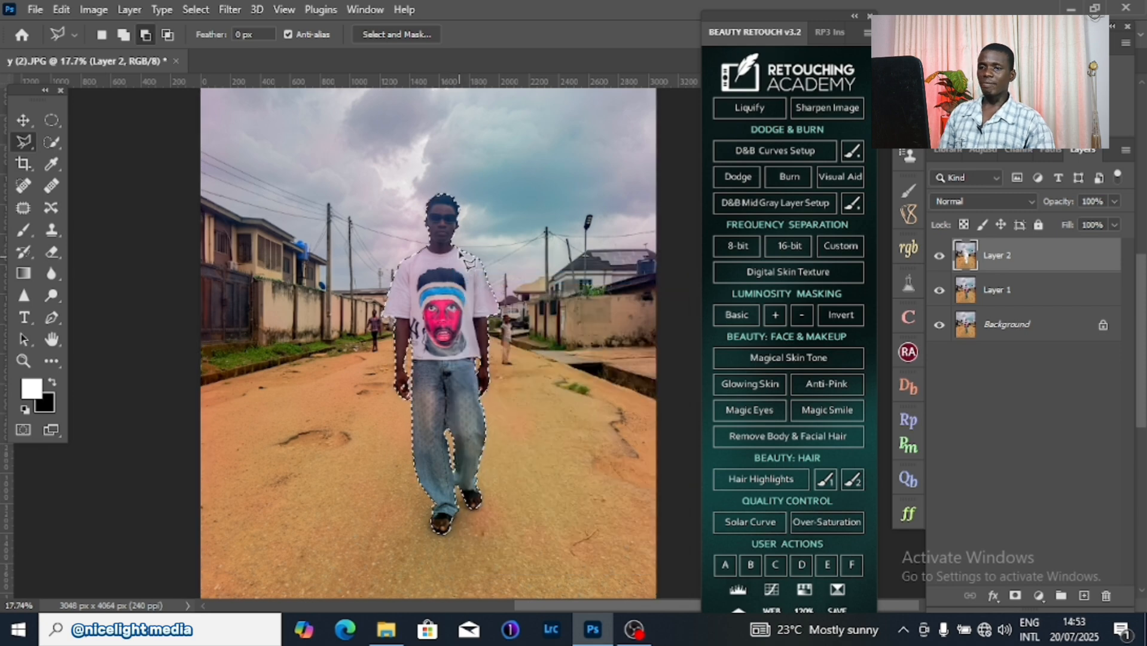
# Step: Add a layer mask to Layer 1, invert it so that only the man shows, and move the layer above Layer 2
pyautogui.click(1018, 305)
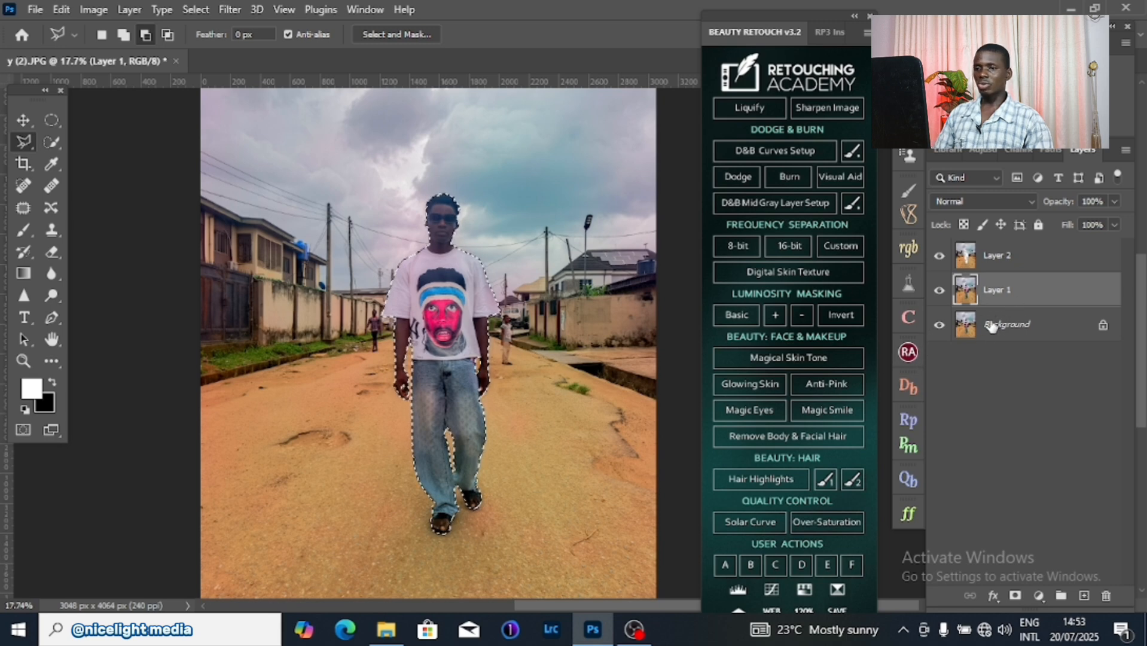
pyautogui.click(1017, 597)
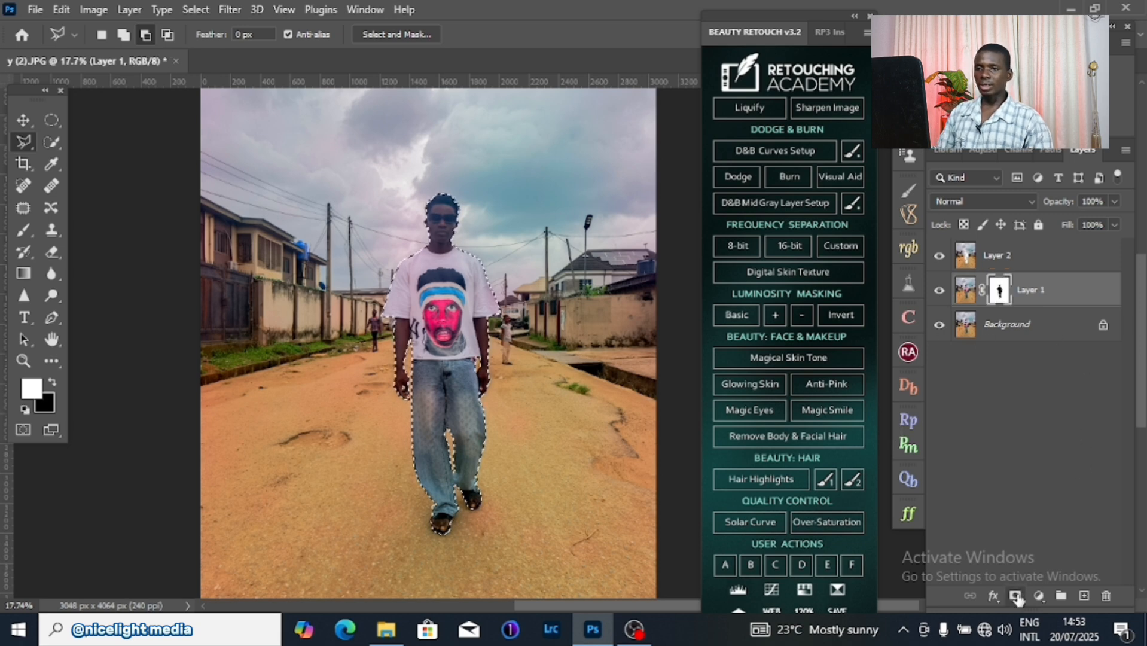
pyautogui.hotkey('ctrl', 'i')
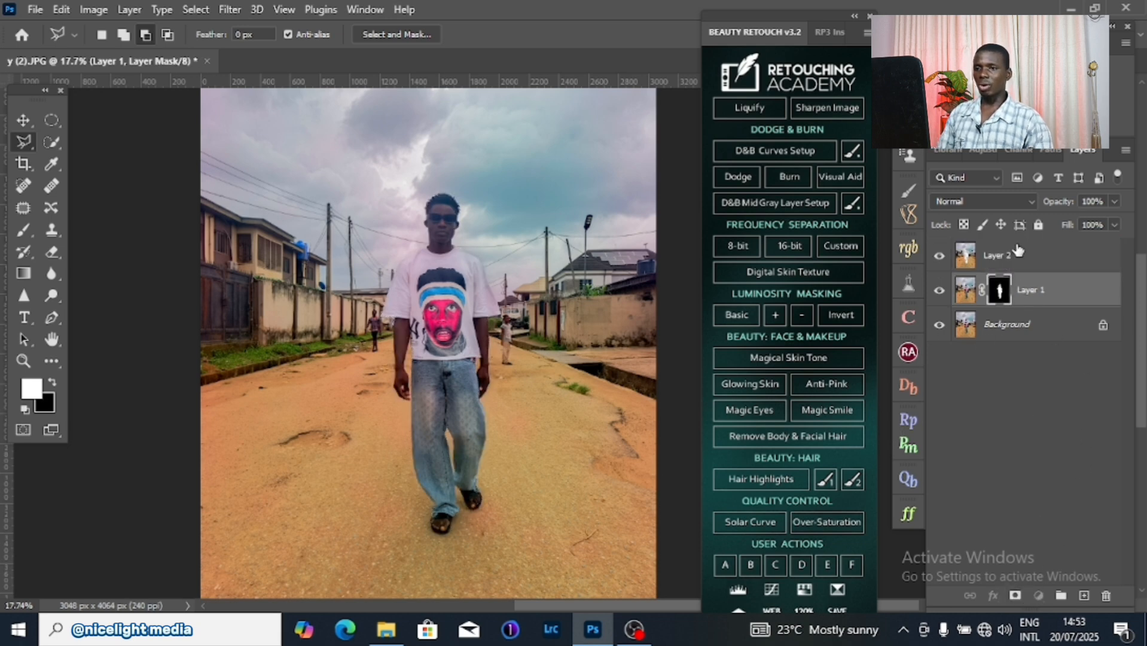
pyautogui.moveTo(1020, 295); pyautogui.dragTo(981, 252)
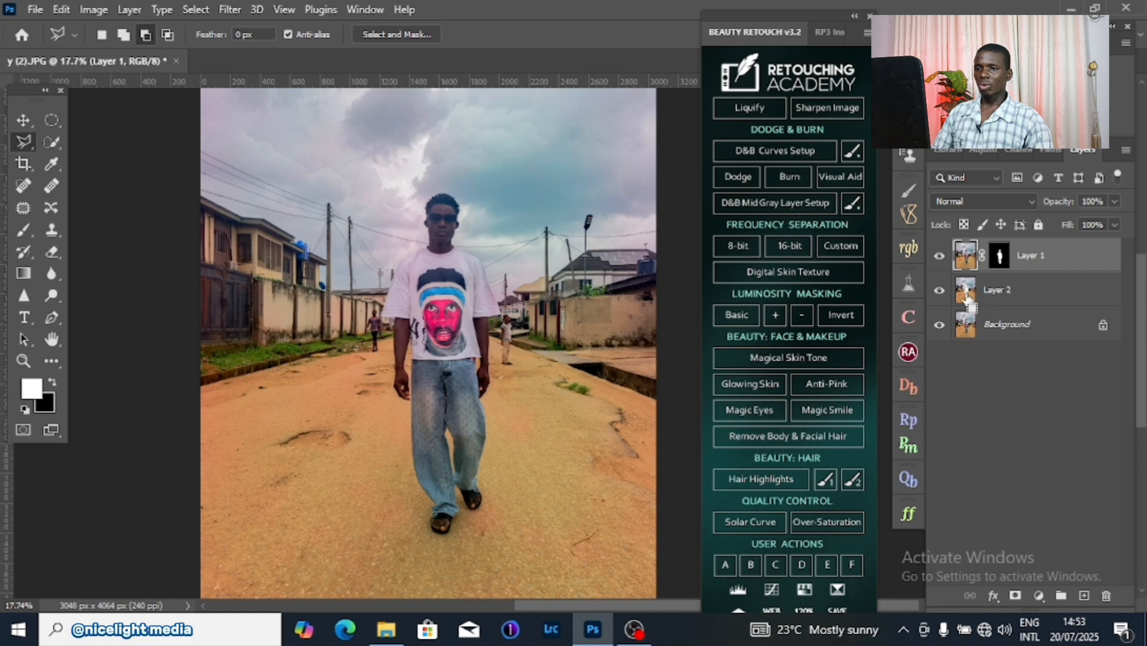
# Step: Load Layer 2's outline as a selection, invert it, and copy the man from Layer 1 to a new layer
pyautogui.keyDown('ctrl'); pyautogui.click(967, 298); pyautogui.keyUp('ctrl')
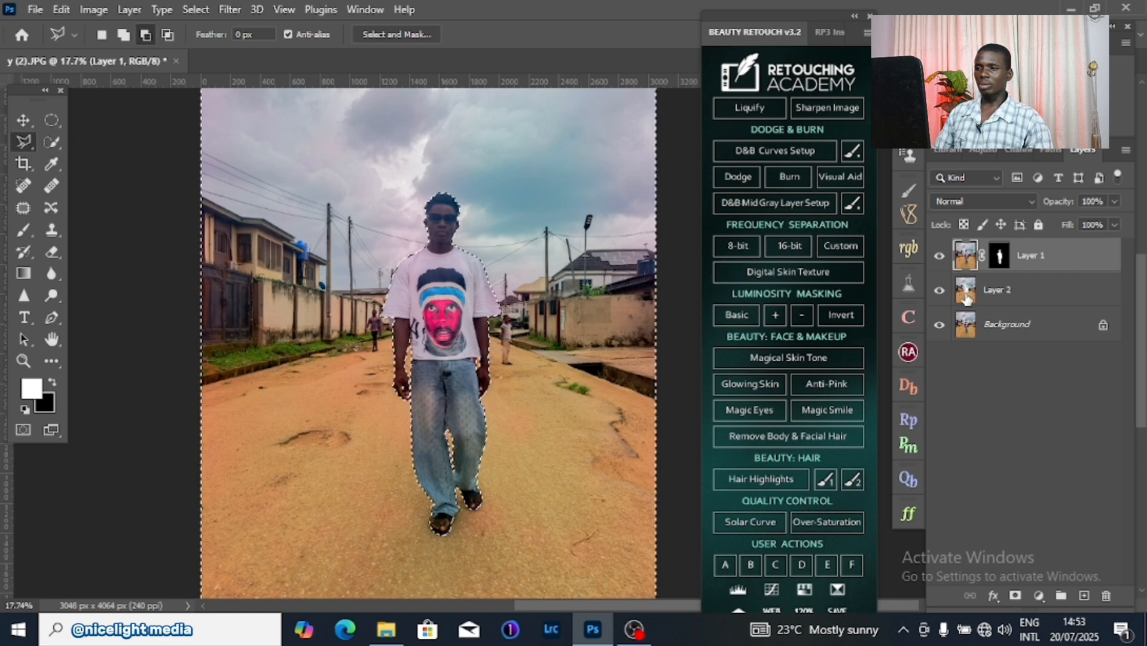
pyautogui.rightClick(376, 295)
pyautogui.click(431, 318)
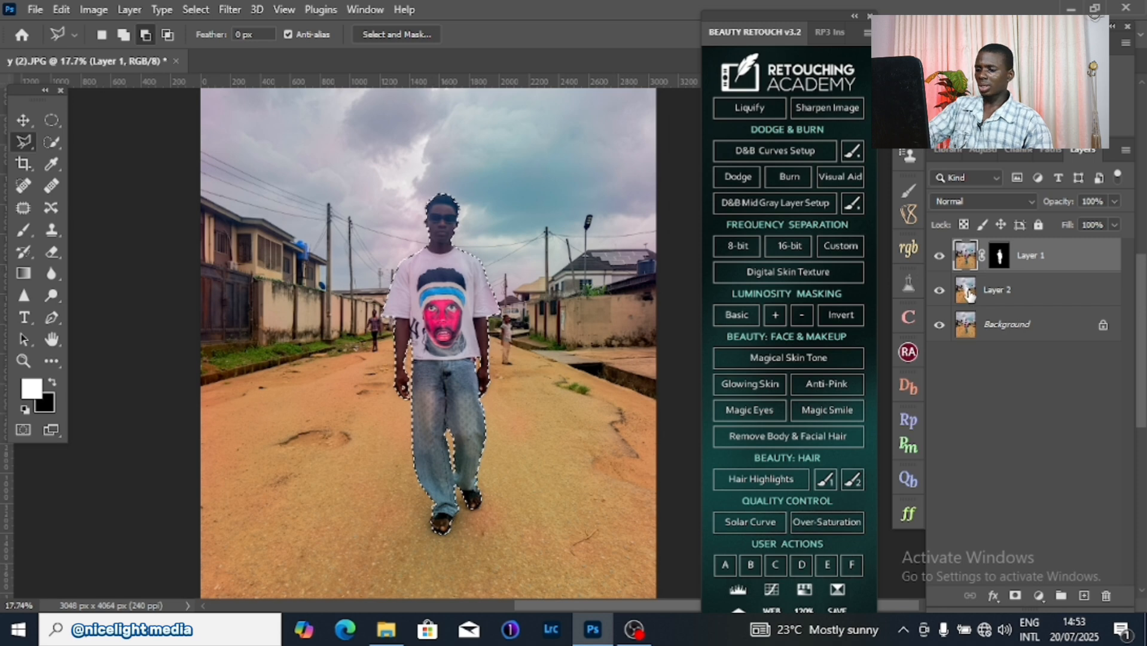
pyautogui.hotkey('ctrl', 'j')
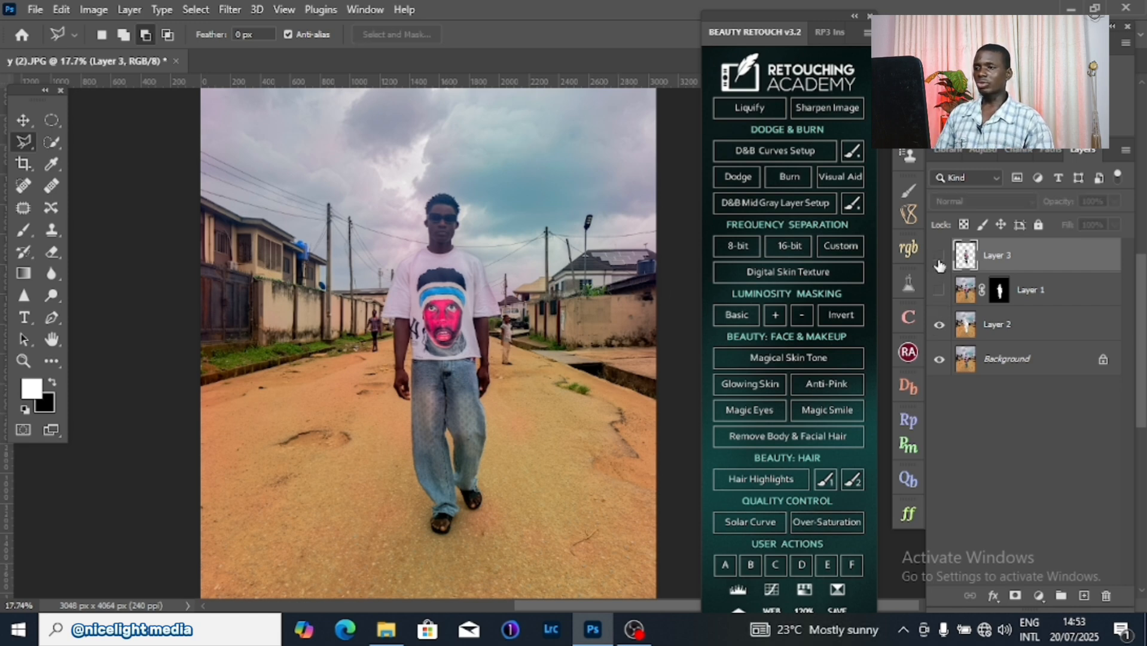
pyautogui.click(939, 289)
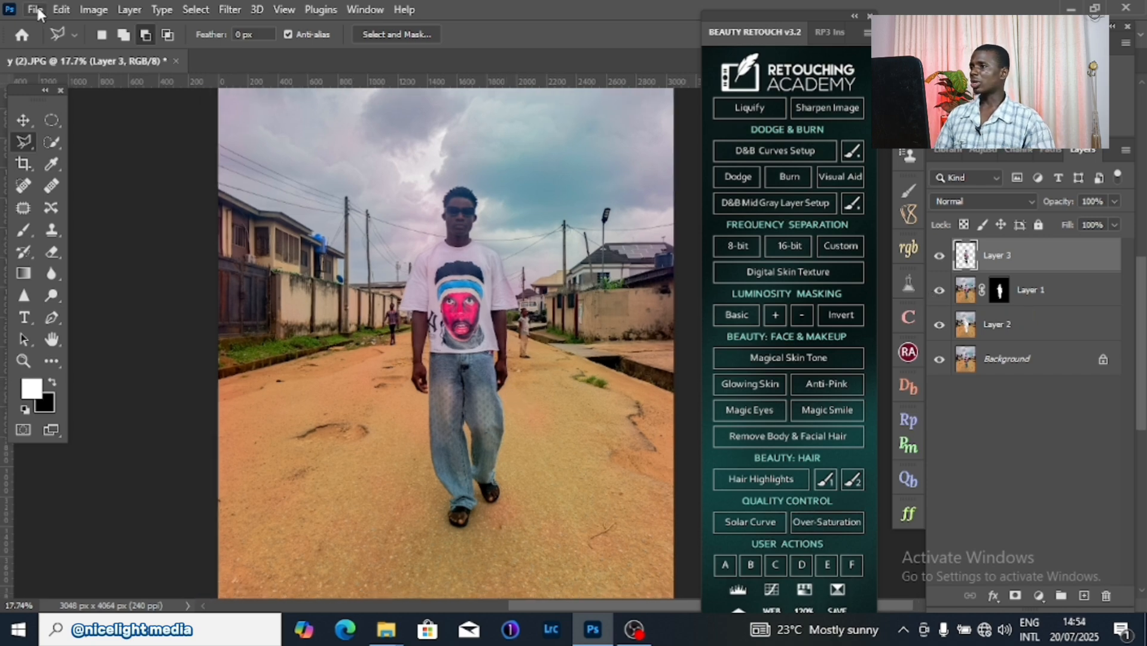
# Step: Open the cable-stayed bridge image 51ae15c7873cc36996c976394973ad32 from New folder (3) on the Desktop
pyautogui.click(36, 10)
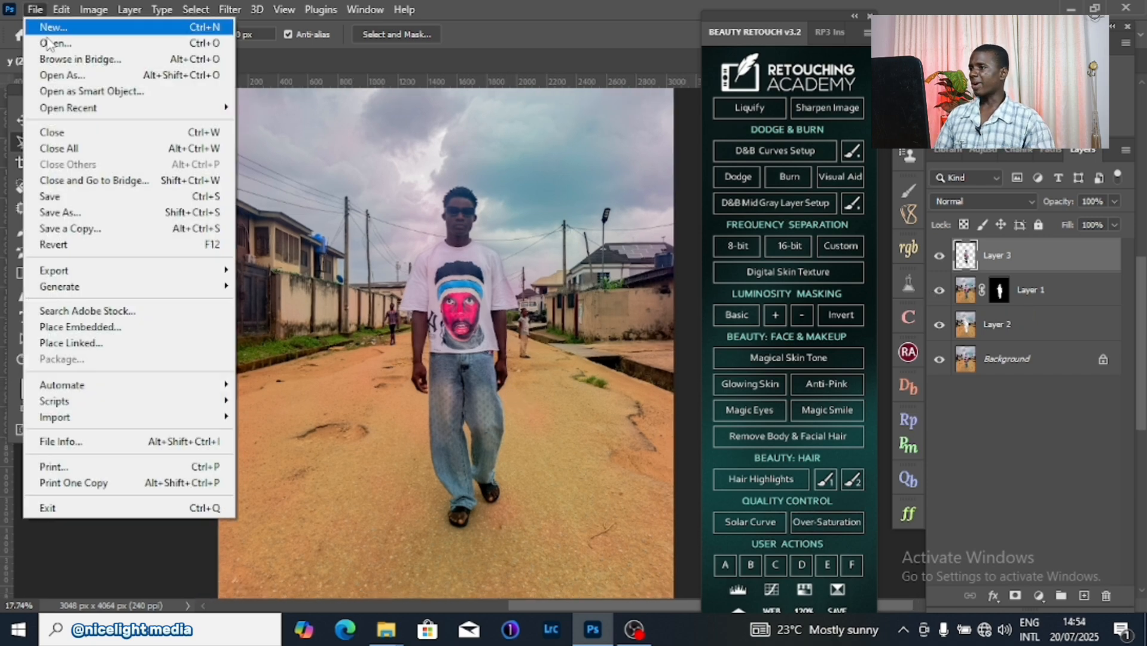
pyautogui.click(48, 44)
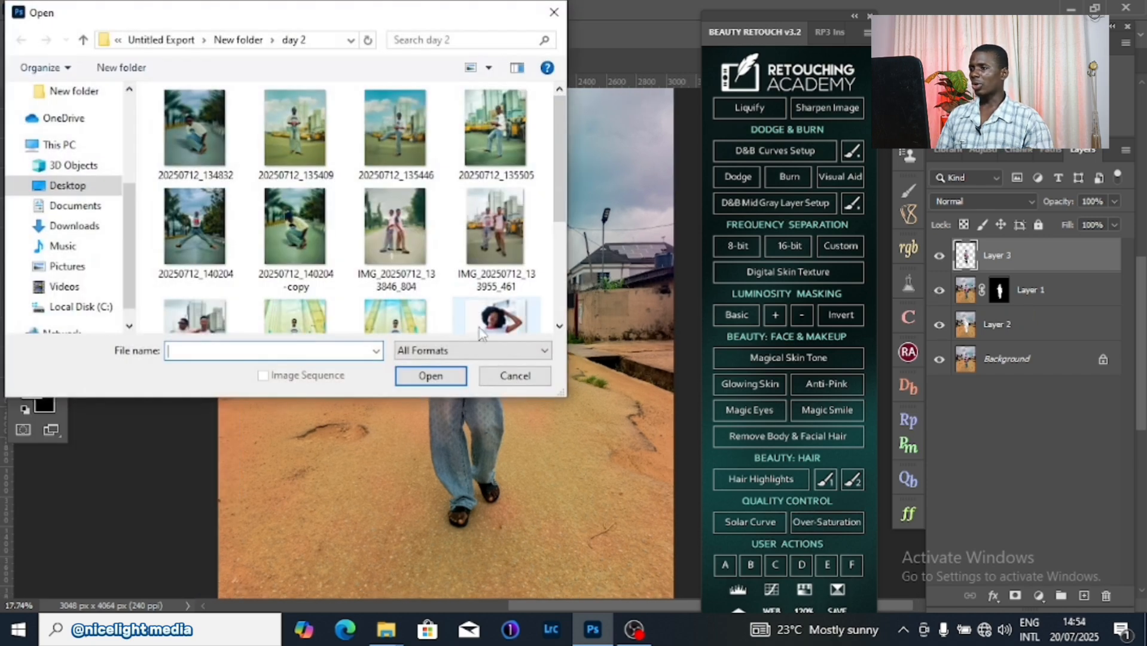
pyautogui.click(54, 144)
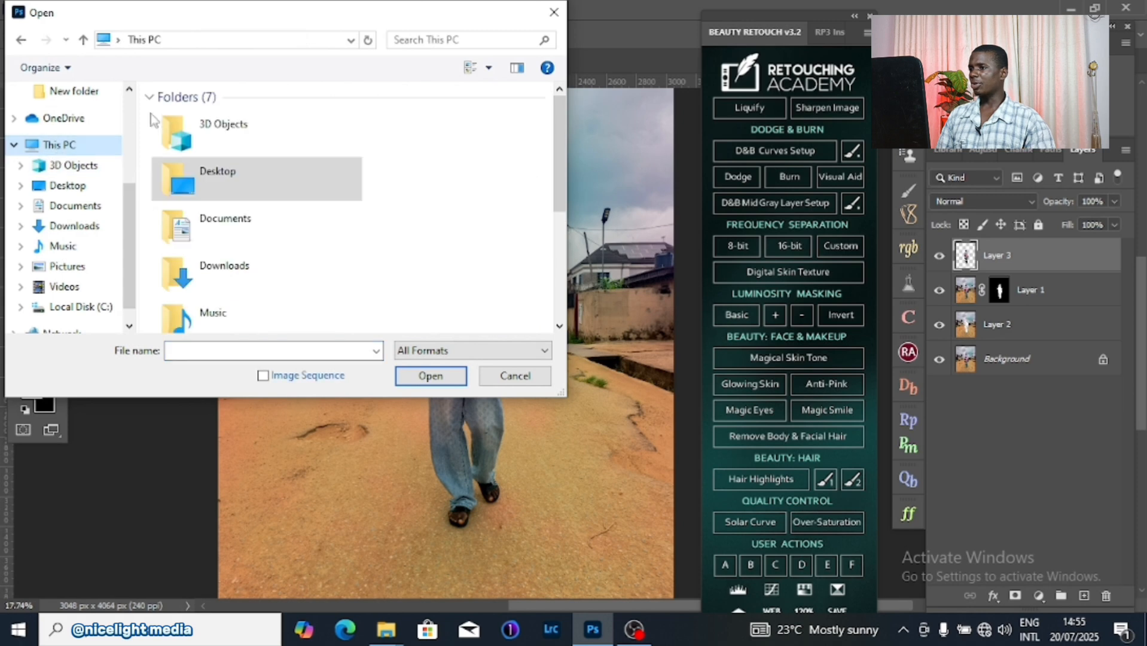
pyautogui.scroll(-3, 275, 309)
pyautogui.scroll(3, 222, 180)
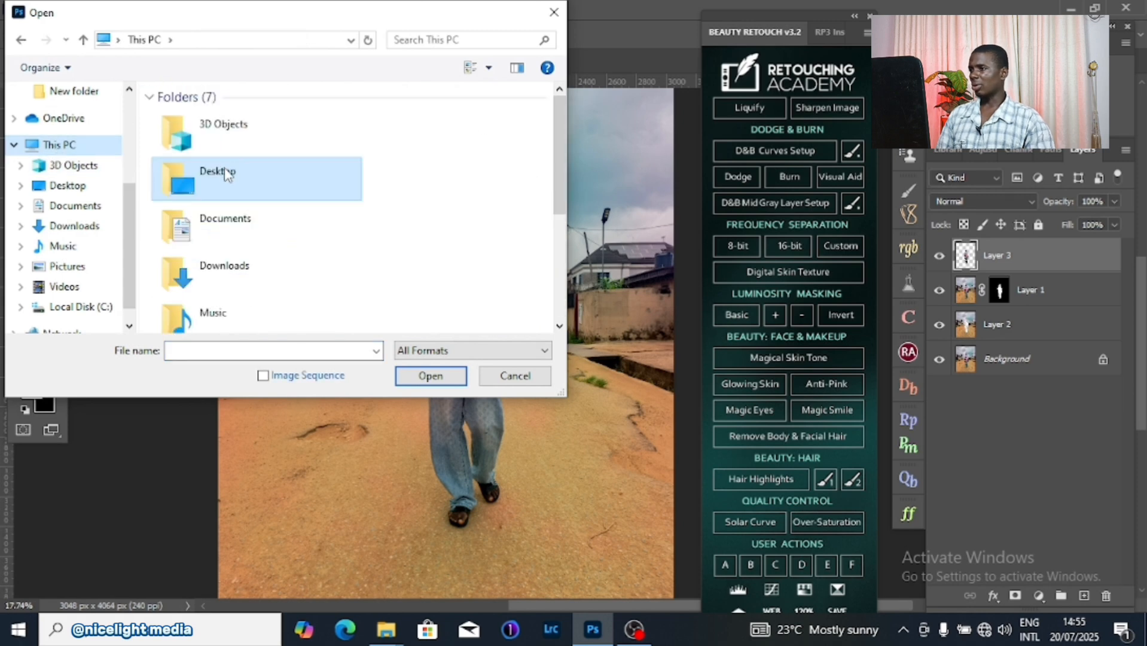
pyautogui.click(64, 186)
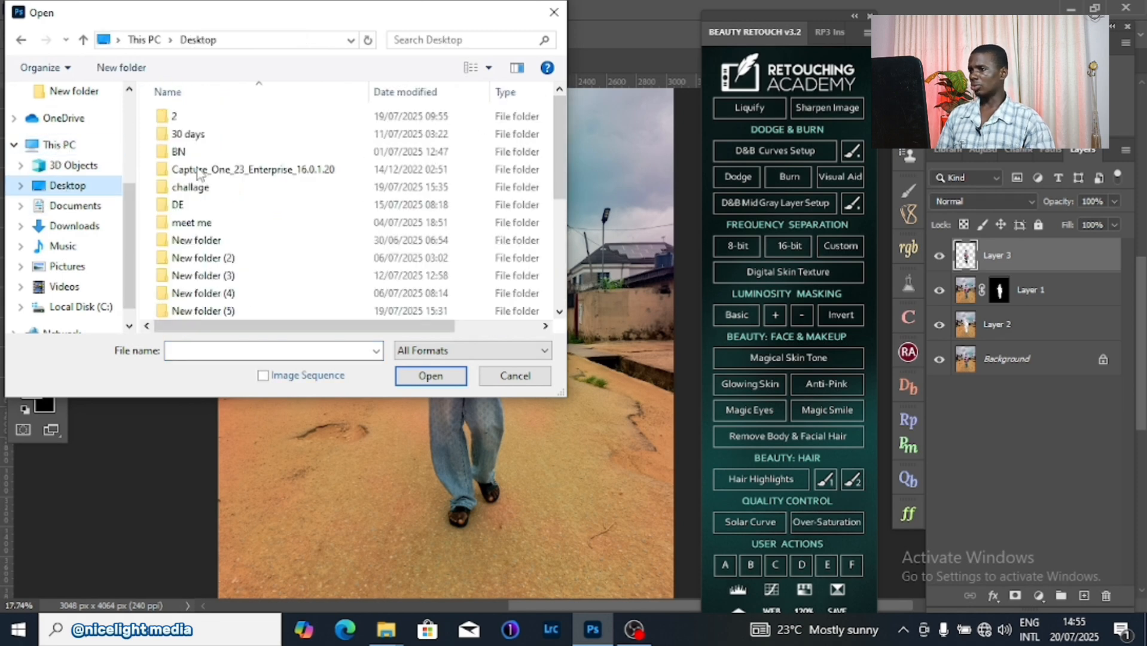
pyautogui.click(222, 263)
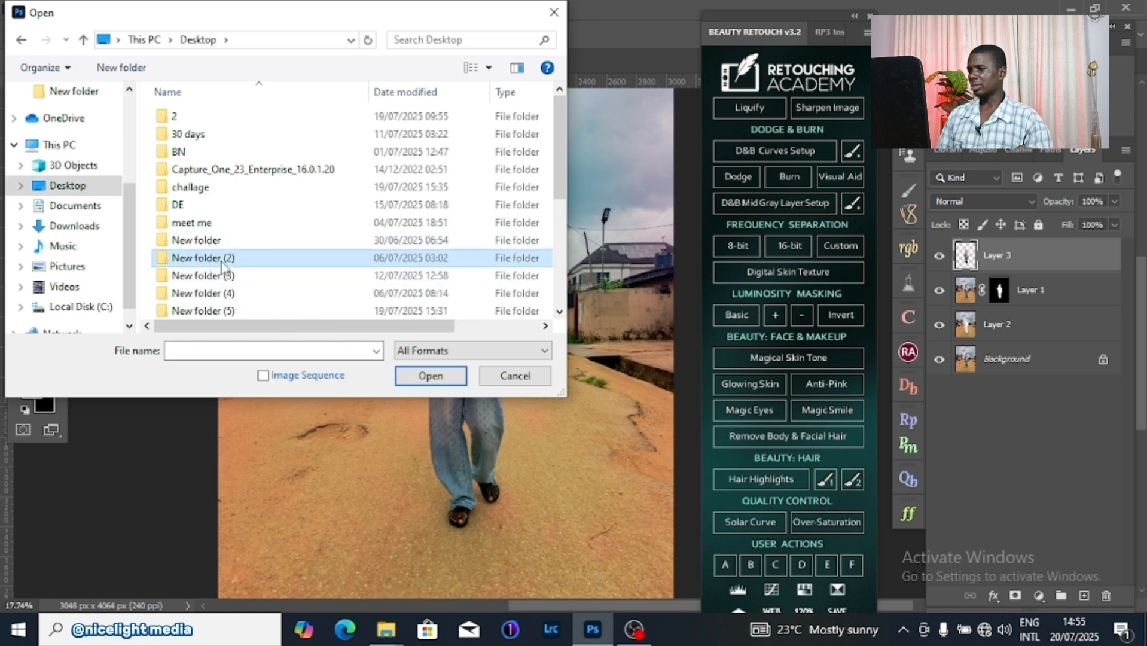
pyautogui.doubleClick(222, 264)
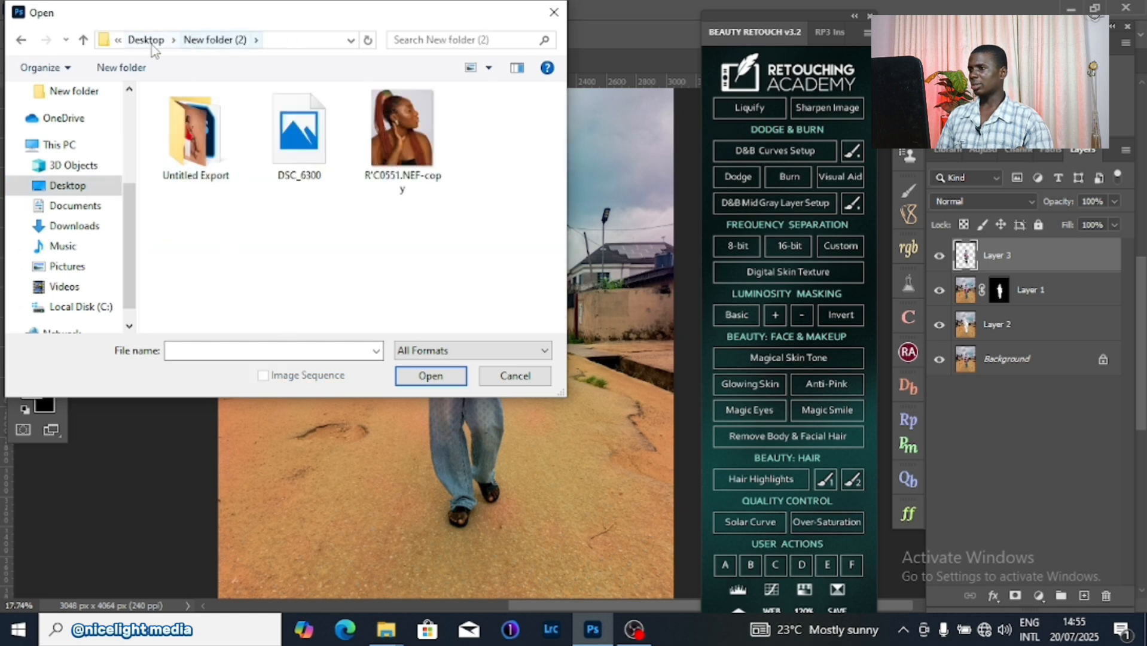
pyautogui.click(175, 39)
pyautogui.doubleClick(201, 276)
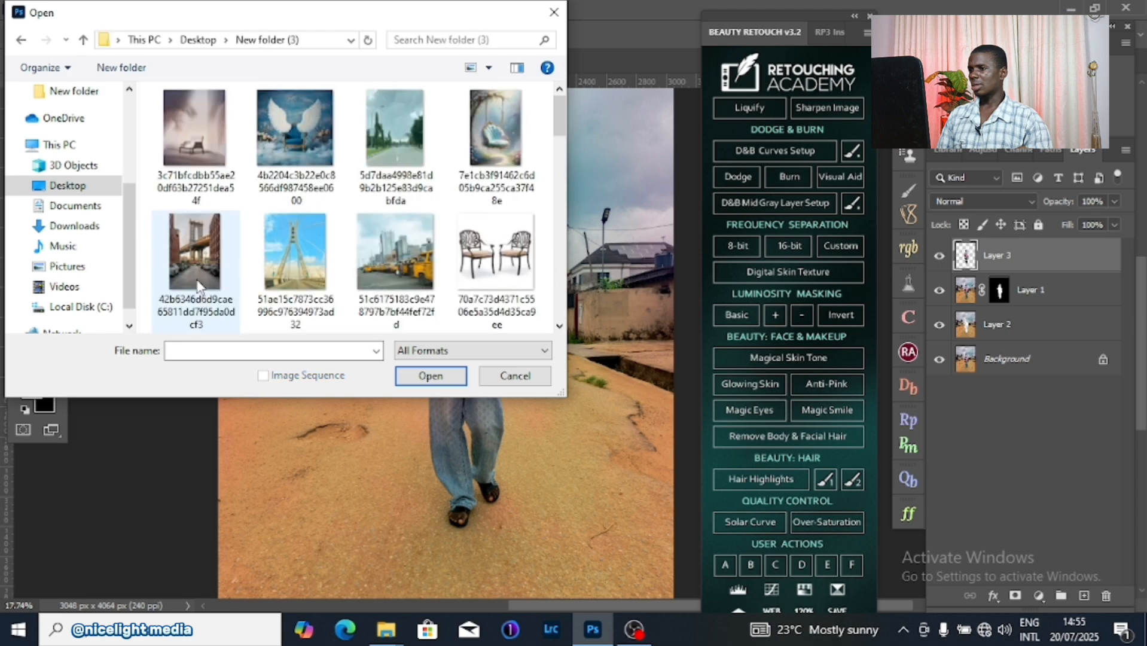
pyautogui.click(298, 257)
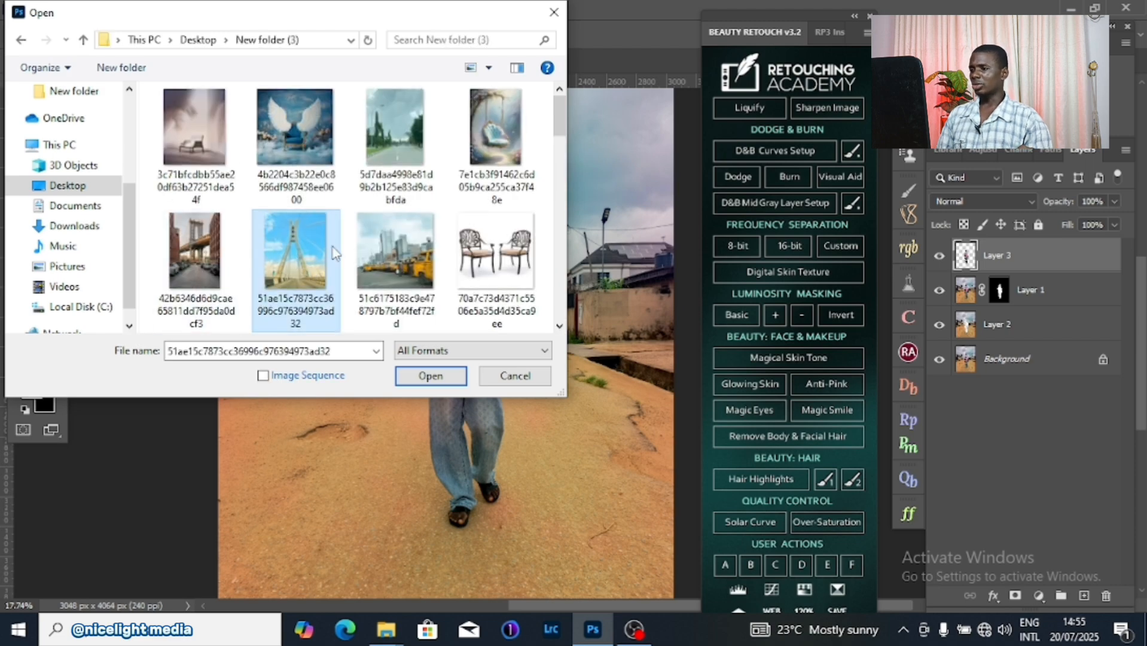
pyautogui.click(429, 377)
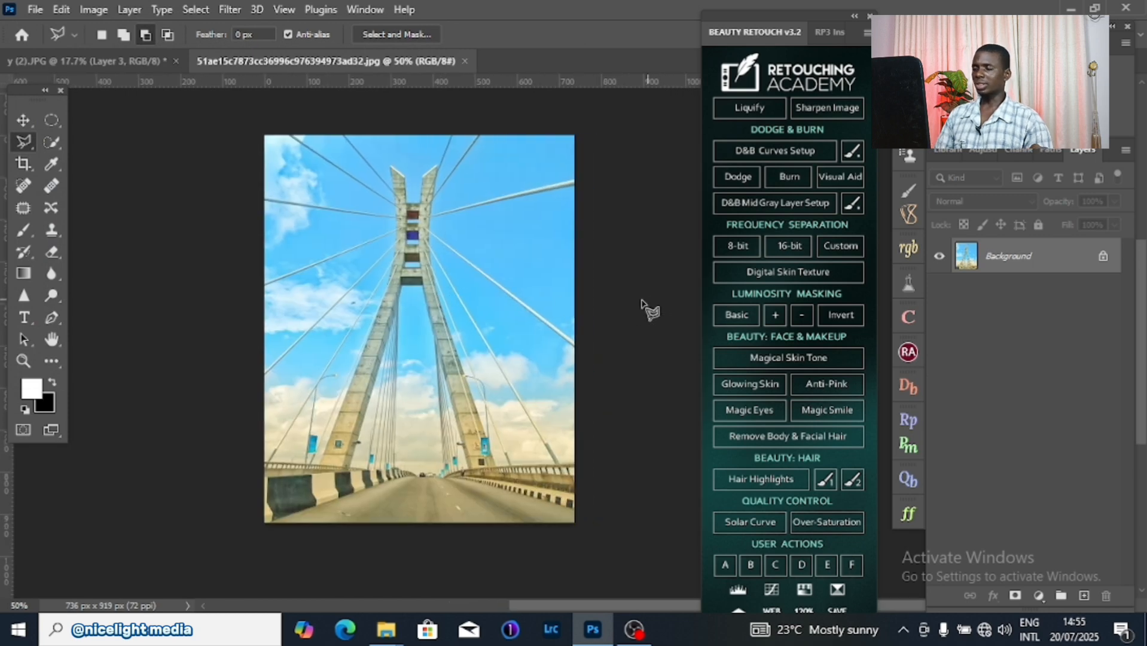
# Step: Select the whole bridge image with the Rectangular Marquee and copy it into the street portrait document as a new layer
pyautogui.rightClick(52, 121)
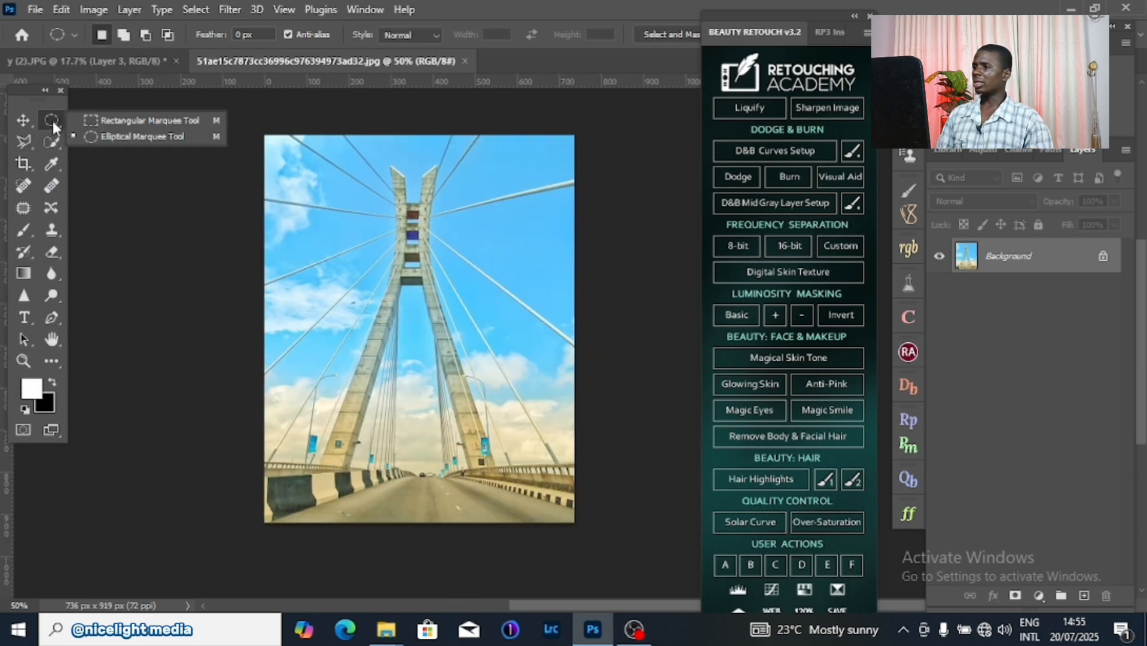
pyautogui.click(102, 120)
pyautogui.moveTo(246, 129); pyautogui.dragTo(614, 558)
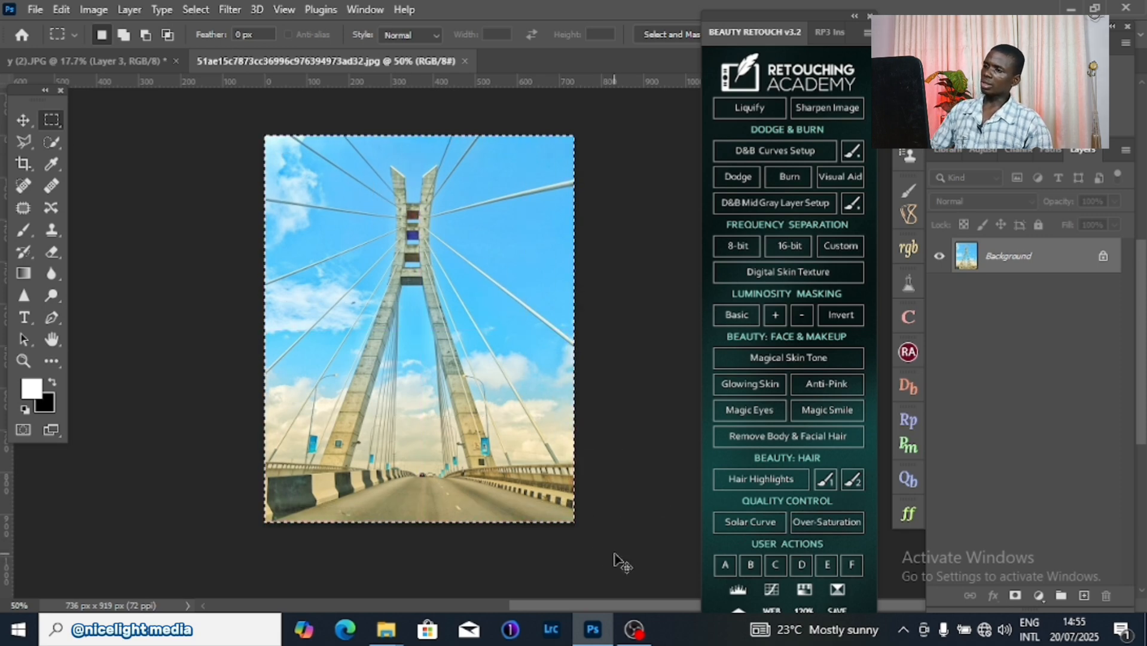
pyautogui.click(90, 61)
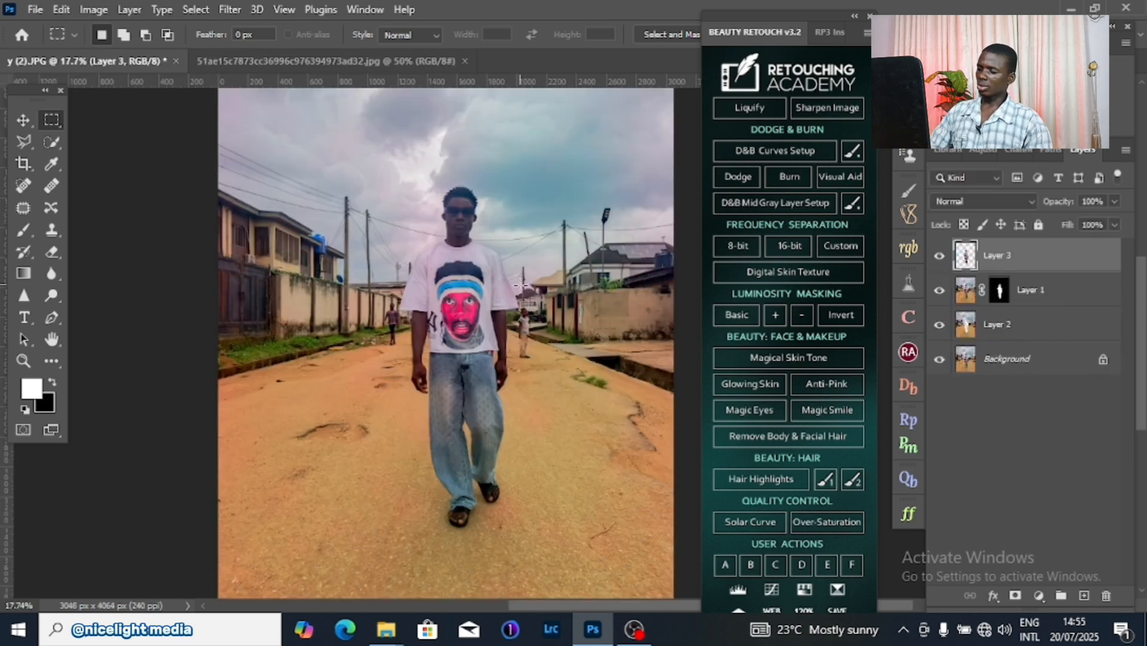
pyautogui.scroll(-4, 552, 208)
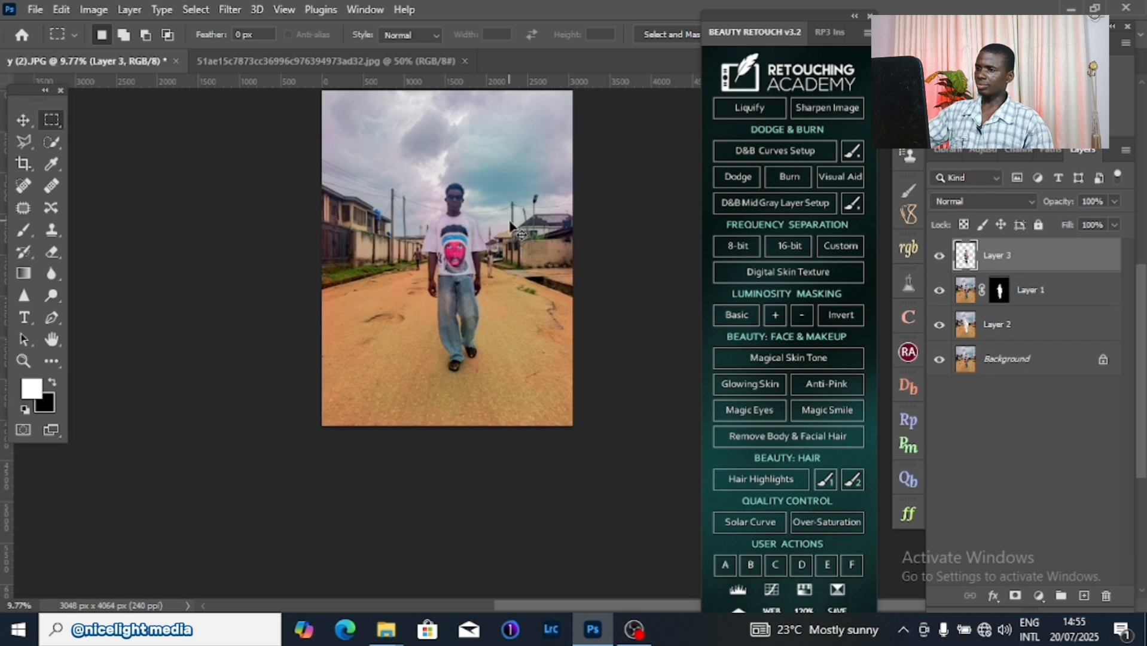
pyautogui.hotkey('ctrl', 'v')
# Step: Scale the pasted bridge layer to about 435% so it spans the canvas width, and position it over the upper part
pyautogui.hotkey('ctrl', 't')
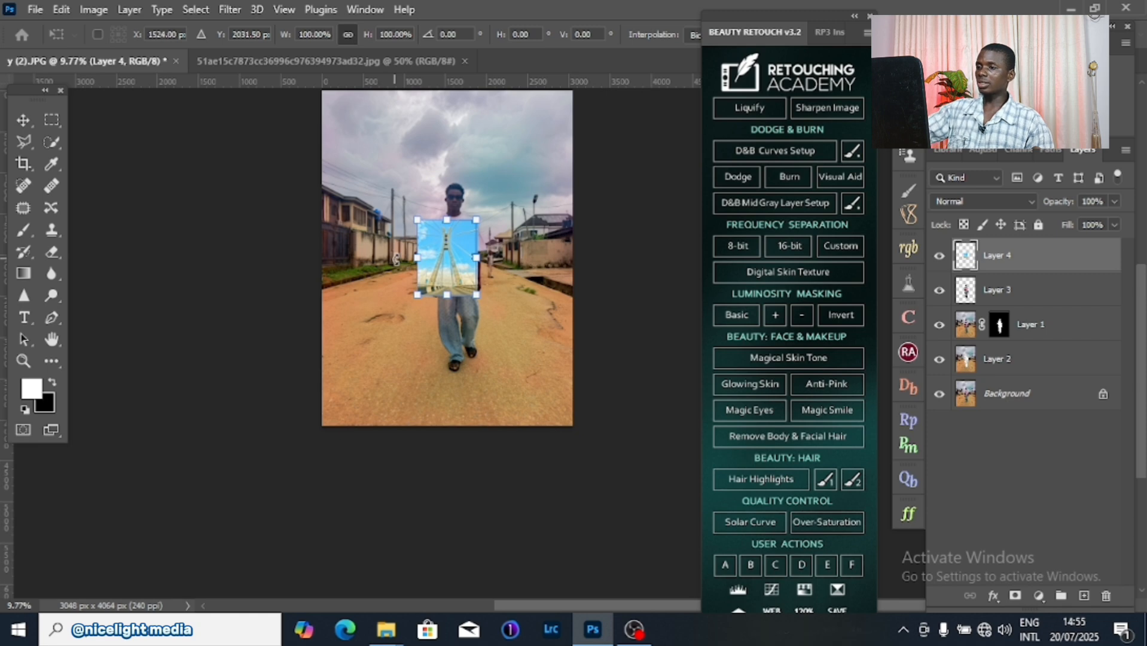
pyautogui.moveTo(417, 221); pyautogui.dragTo(316, 132)
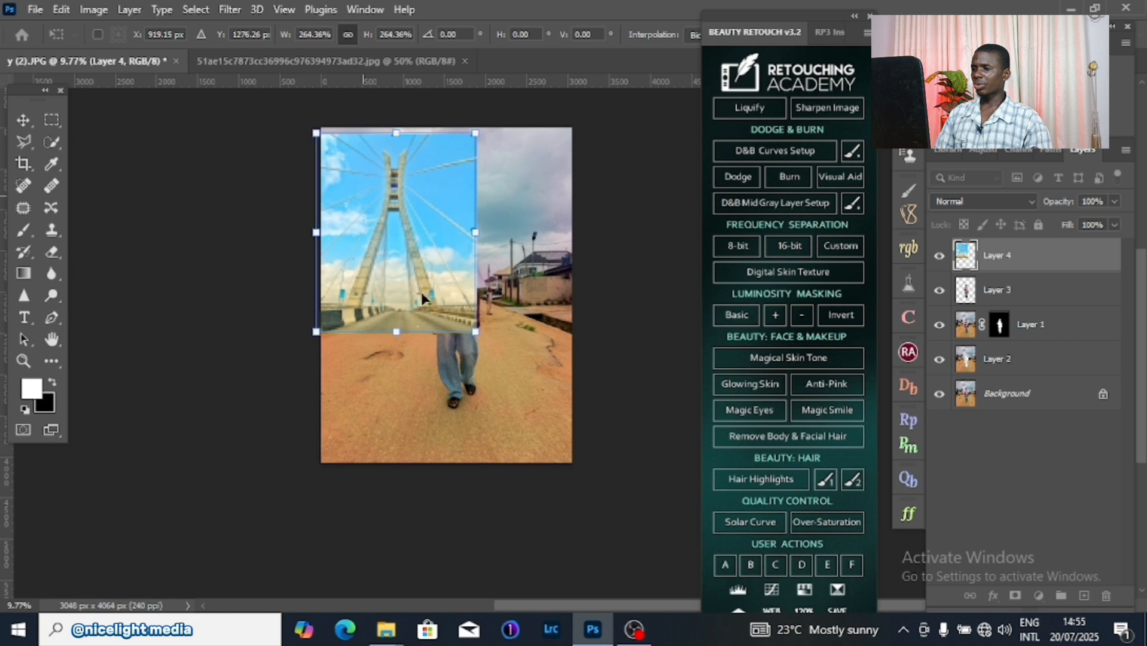
pyautogui.moveTo(476, 331); pyautogui.dragTo(579, 462)
pyautogui.moveTo(461, 390); pyautogui.dragTo(452, 344)
pyautogui.press('Return')
pyautogui.press('m')
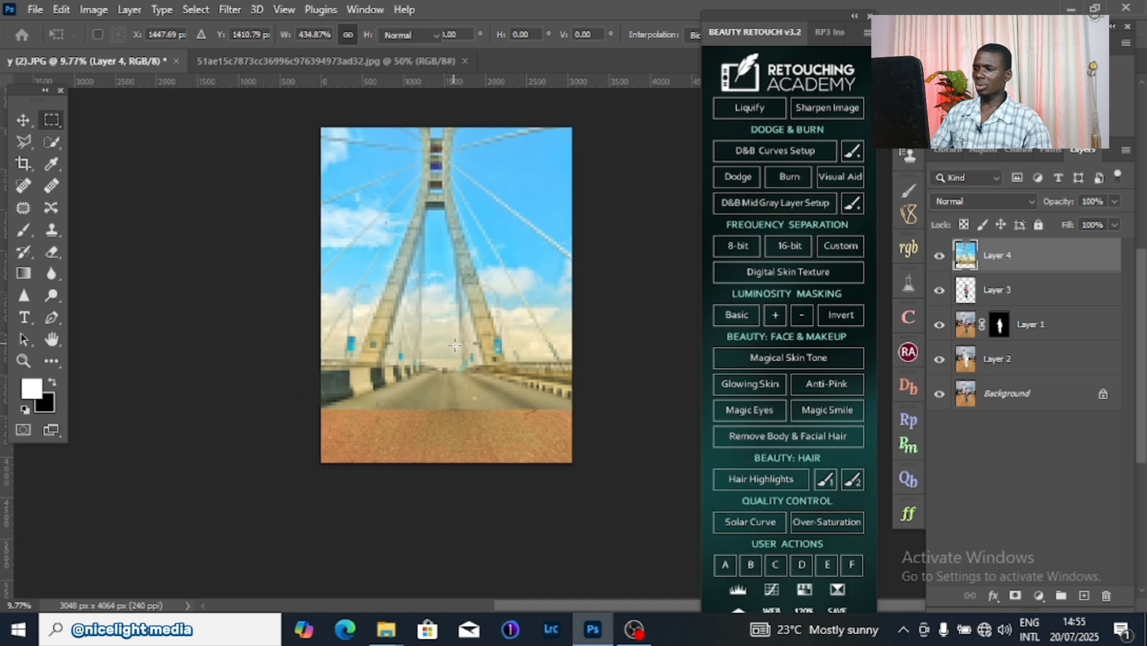
# Step: Move the bridge layer (Layer 4) below the masked Layer 1 so it sits behind the man
pyautogui.scroll(2, 482, 403)
pyautogui.scroll(1, 482, 402)
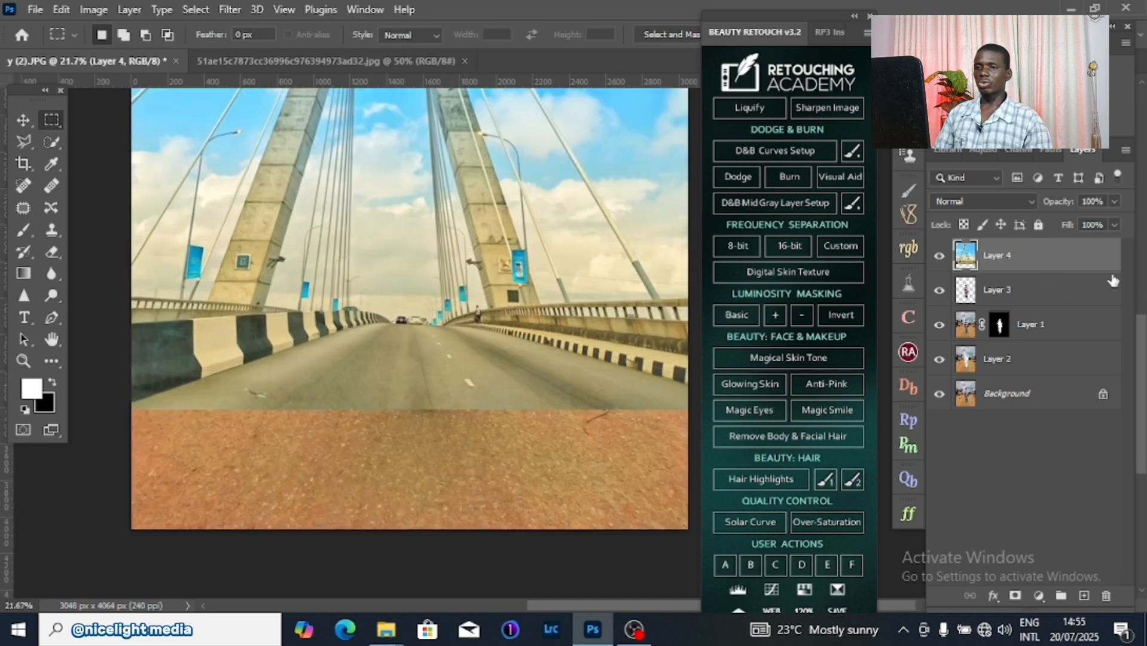
pyautogui.moveTo(1011, 255); pyautogui.dragTo(1005, 338)
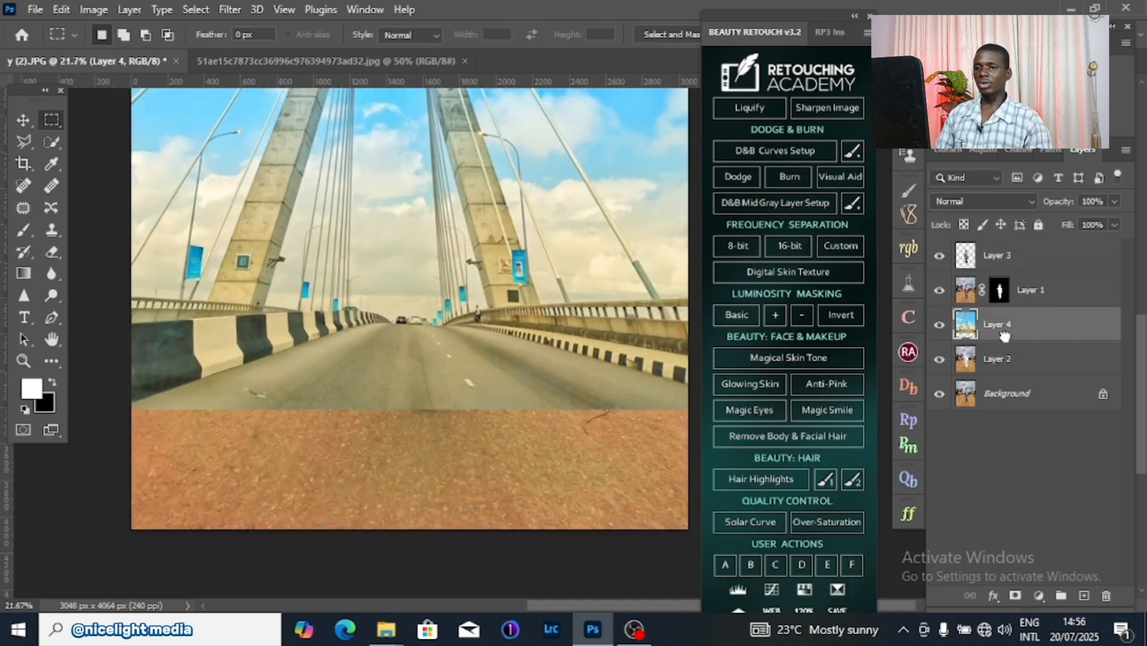
pyautogui.scroll(-3, 488, 297)
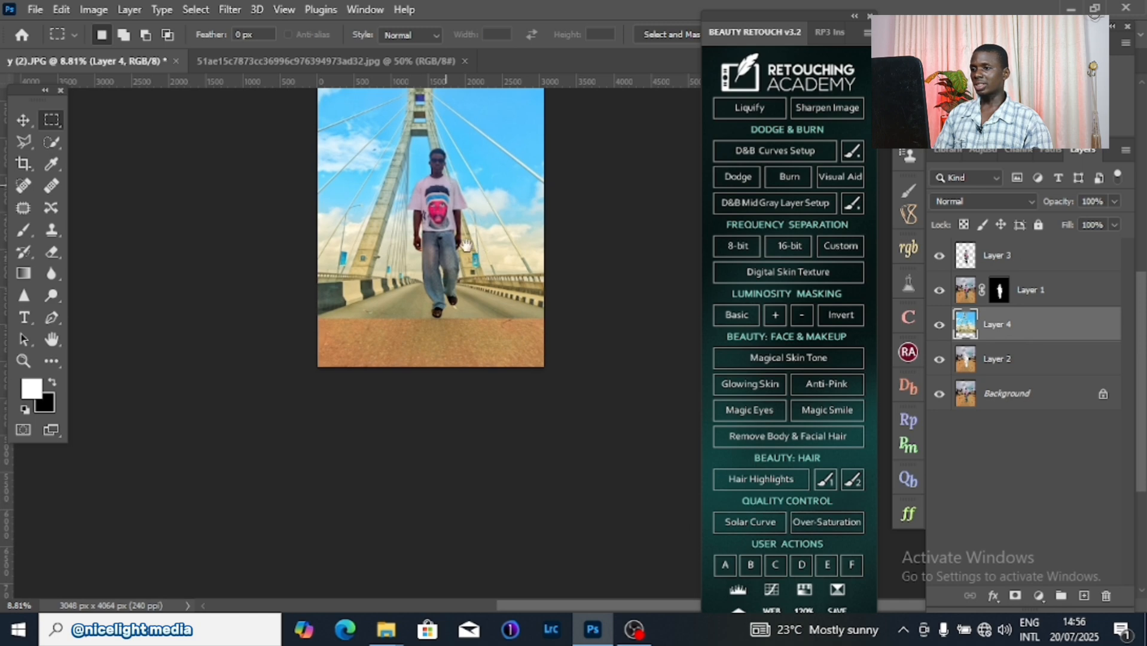
pyautogui.scroll(2, 489, 298)
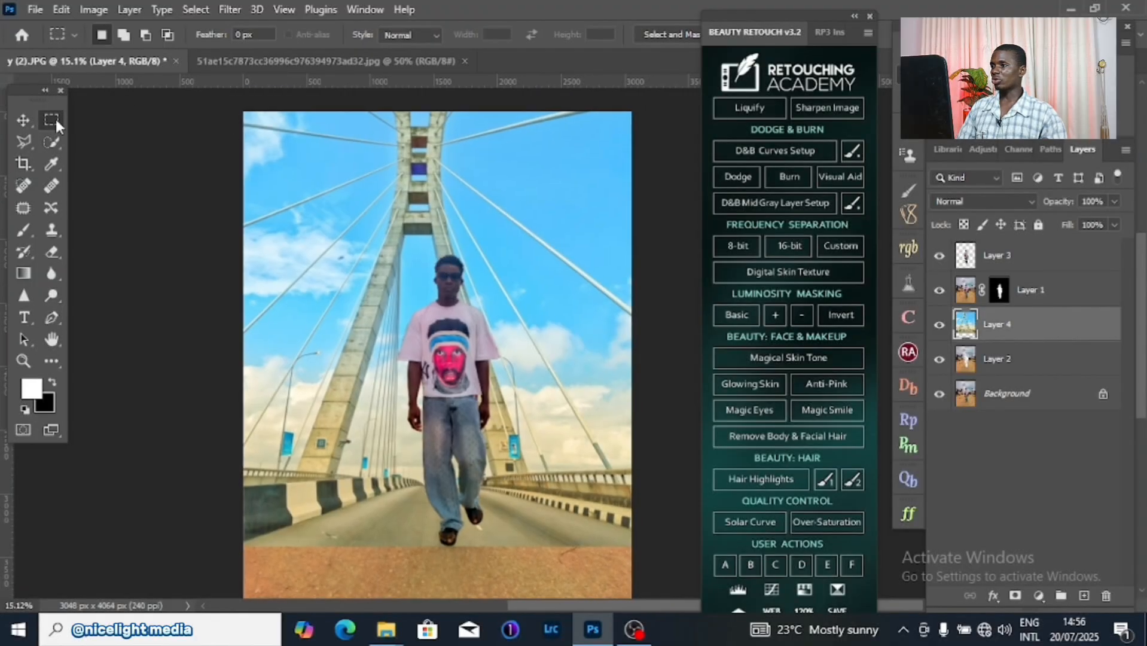
# Step: Shift the bridge layer upward and slightly sideways with the Move tool so its road ends around the man's knees
pyautogui.click(23, 119)
pyautogui.moveTo(510, 266); pyautogui.dragTo(548, 185)
pyautogui.scroll(-2, 516, 282)
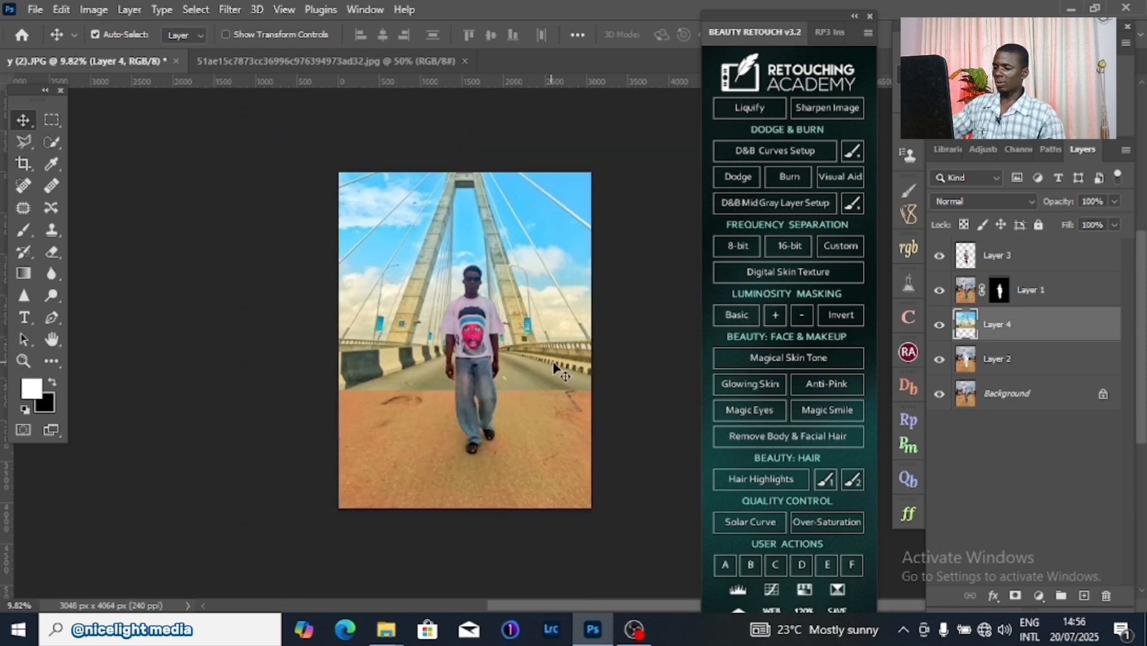
# Step: Scale the bridge layer to about 168% with Free Transform and position it so the towers flank the man
pyautogui.hotkey('ctrl', 't')
pyautogui.moveTo(602, 389); pyautogui.dragTo(622, 415)
pyautogui.moveTo(338, 412); pyautogui.dragTo(328, 423)
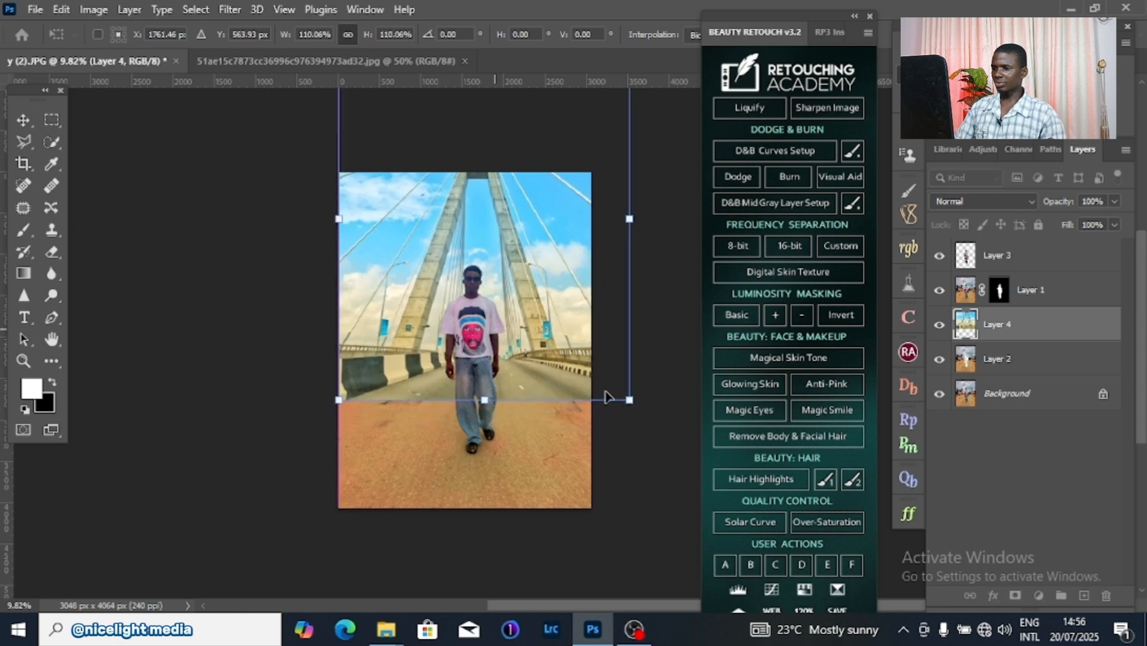
pyautogui.moveTo(629, 401); pyautogui.dragTo(635, 405)
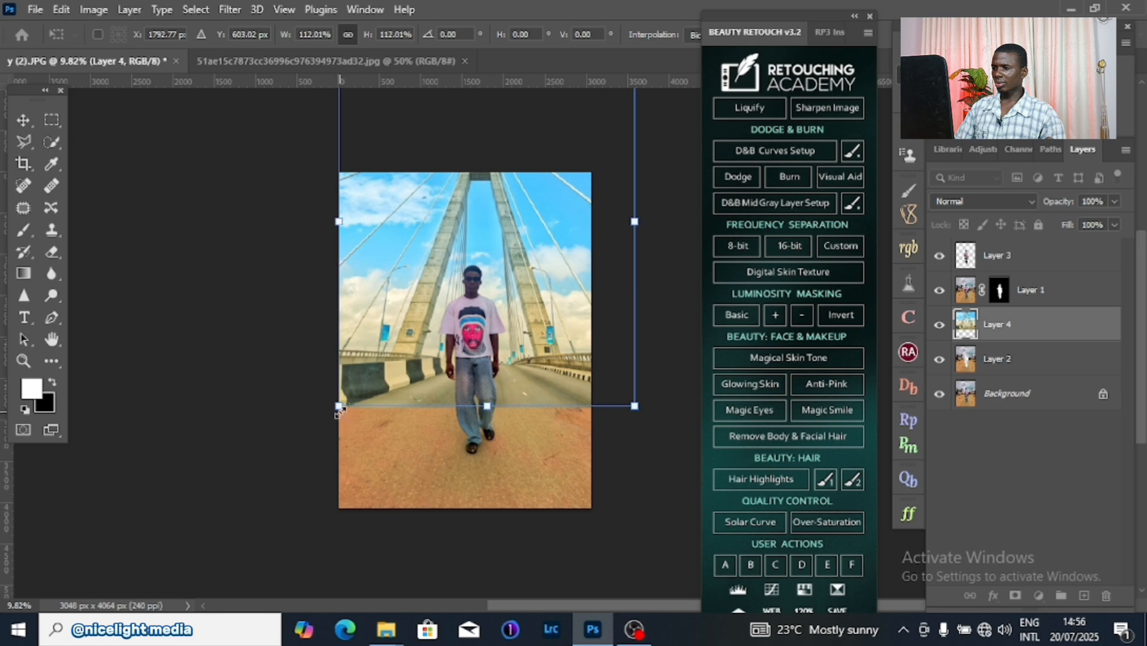
pyautogui.moveTo(337, 407); pyautogui.dragTo(319, 429)
pyautogui.moveTo(497, 407); pyautogui.dragTo(486, 377)
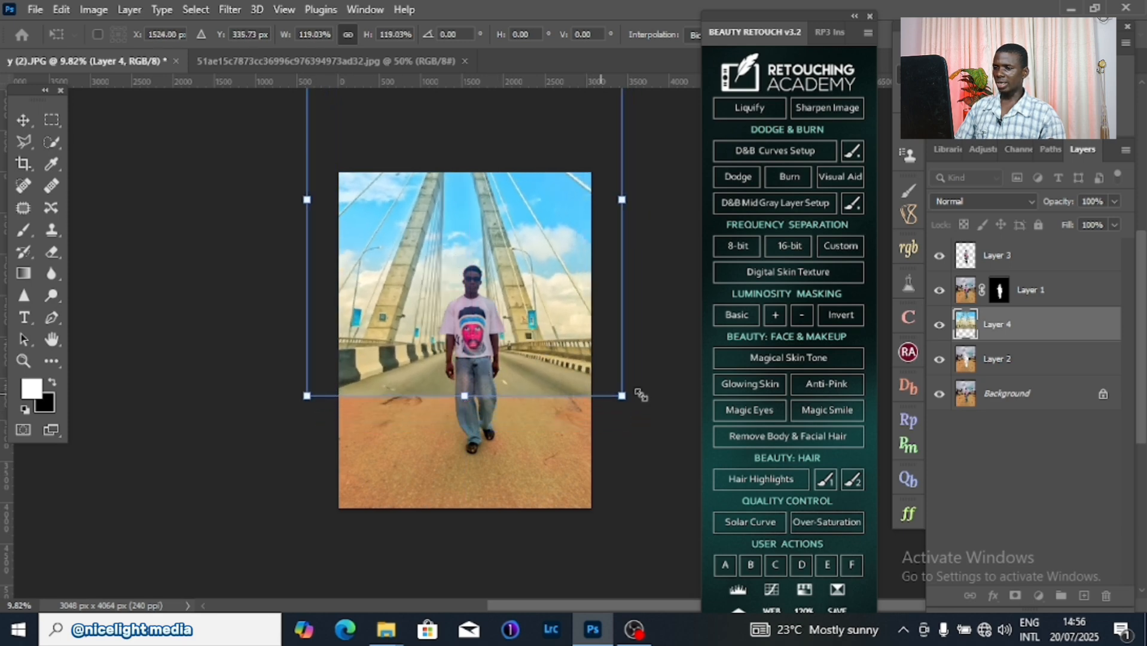
pyautogui.moveTo(620, 398); pyautogui.dragTo(630, 435)
pyautogui.moveTo(576, 394); pyautogui.dragTo(567, 362)
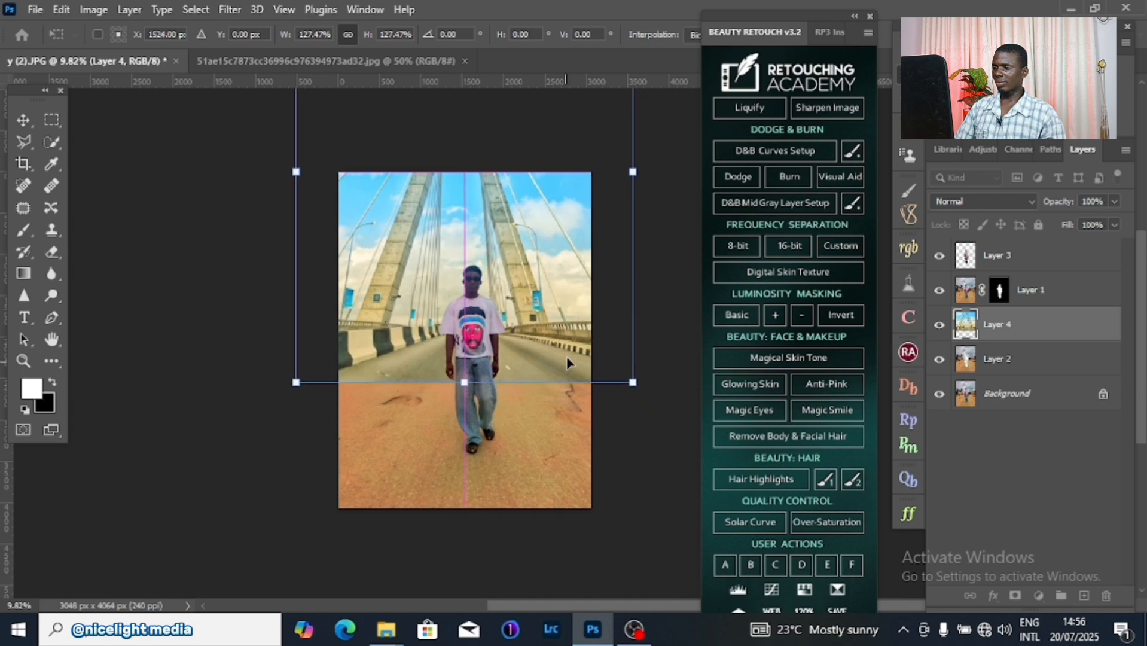
pyautogui.moveTo(293, 386); pyautogui.dragTo(270, 416)
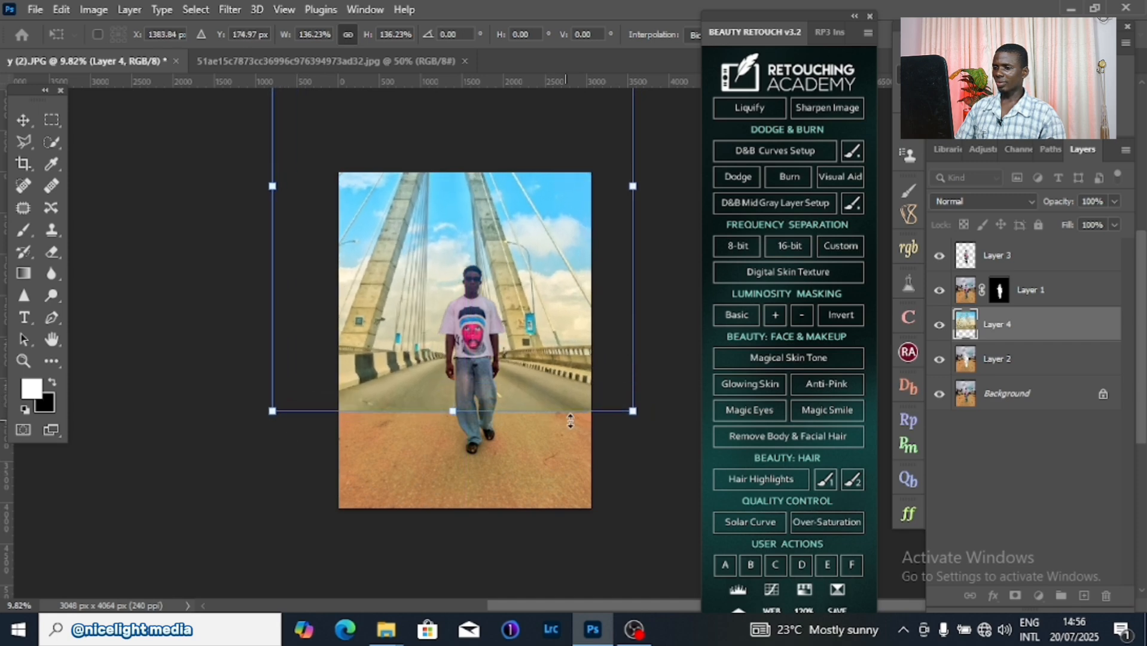
pyautogui.moveTo(622, 417); pyautogui.dragTo(656, 459)
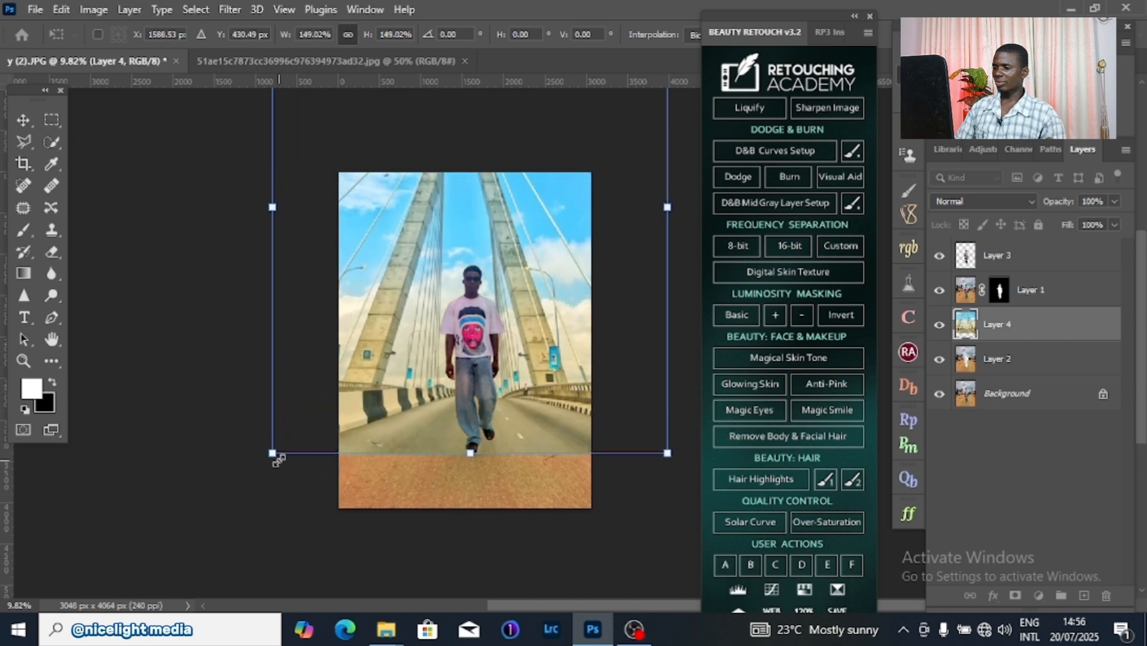
pyautogui.moveTo(358, 394); pyautogui.dragTo(369, 339)
pyautogui.moveTo(676, 393); pyautogui.dragTo(696, 456)
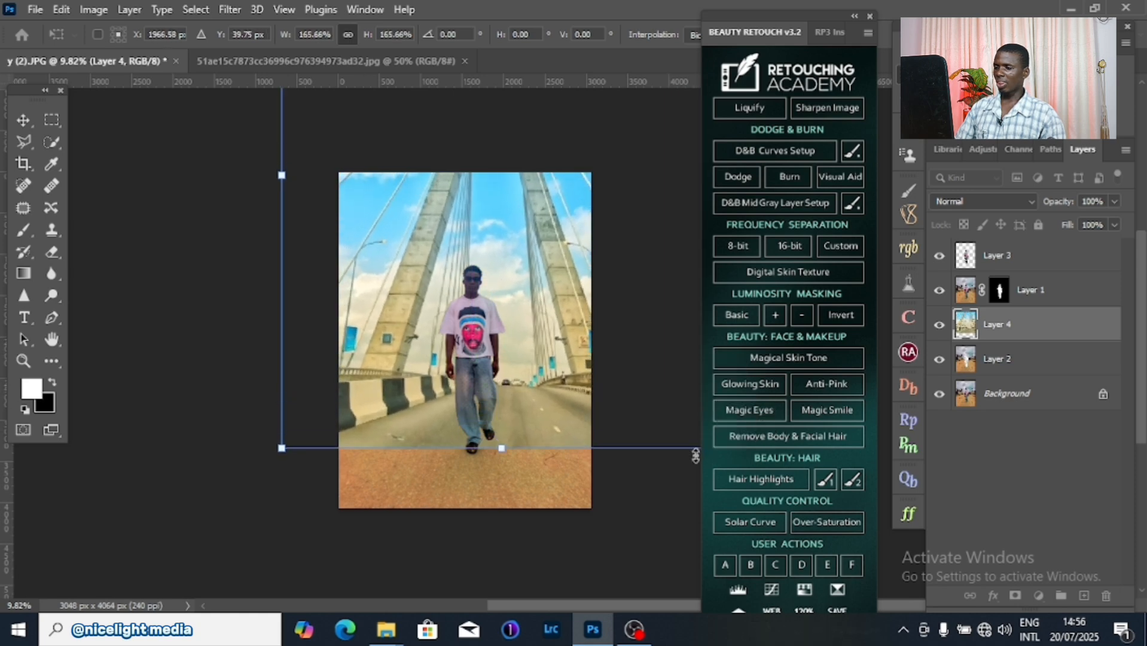
pyautogui.moveTo(283, 448); pyautogui.dragTo(276, 456)
pyautogui.moveTo(502, 420); pyautogui.dragTo(485, 364)
pyautogui.press('Return')
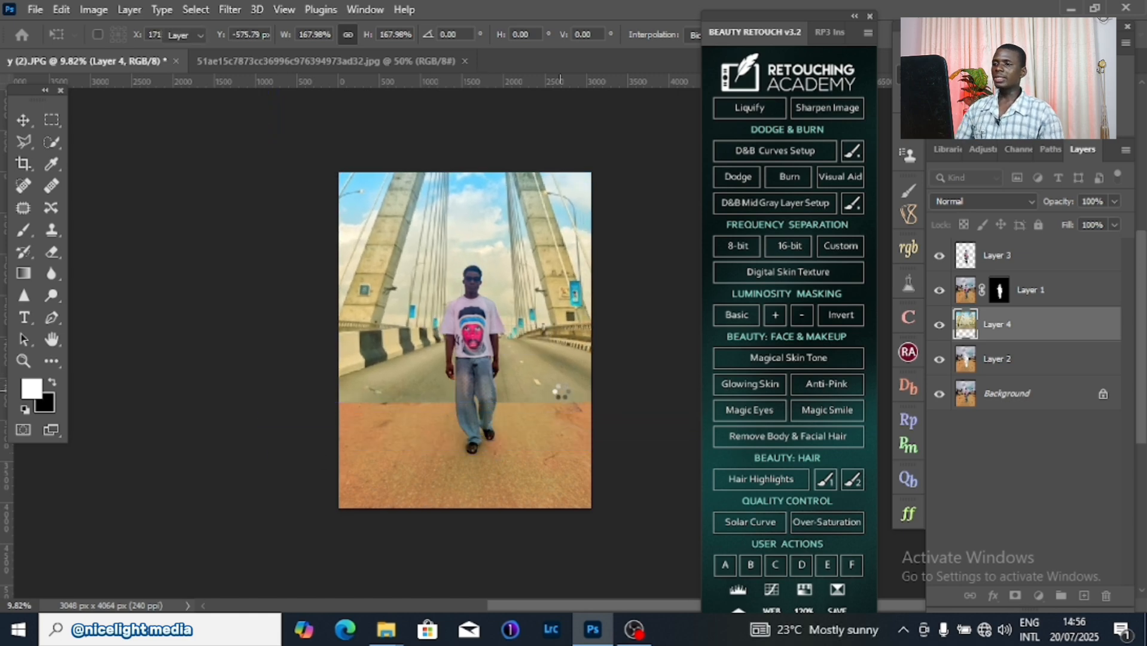
pyautogui.scroll(10, 512, 292)
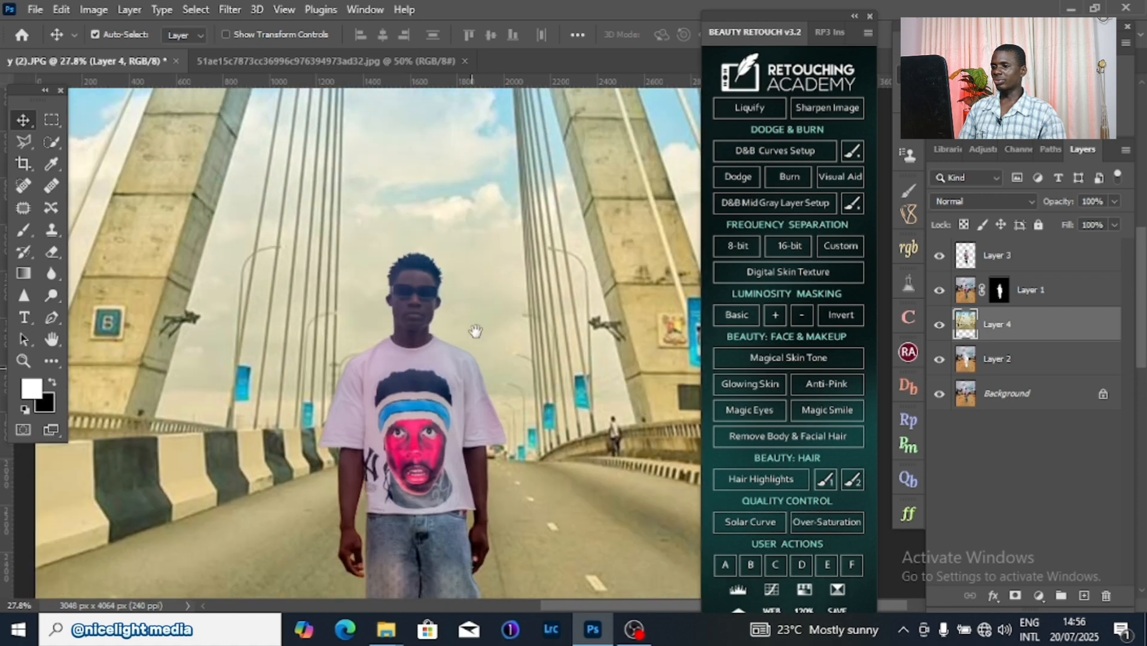
pyautogui.moveTo(470, 383); pyautogui.dragTo(546, 302)
pyautogui.scroll(-3, 519, 281)
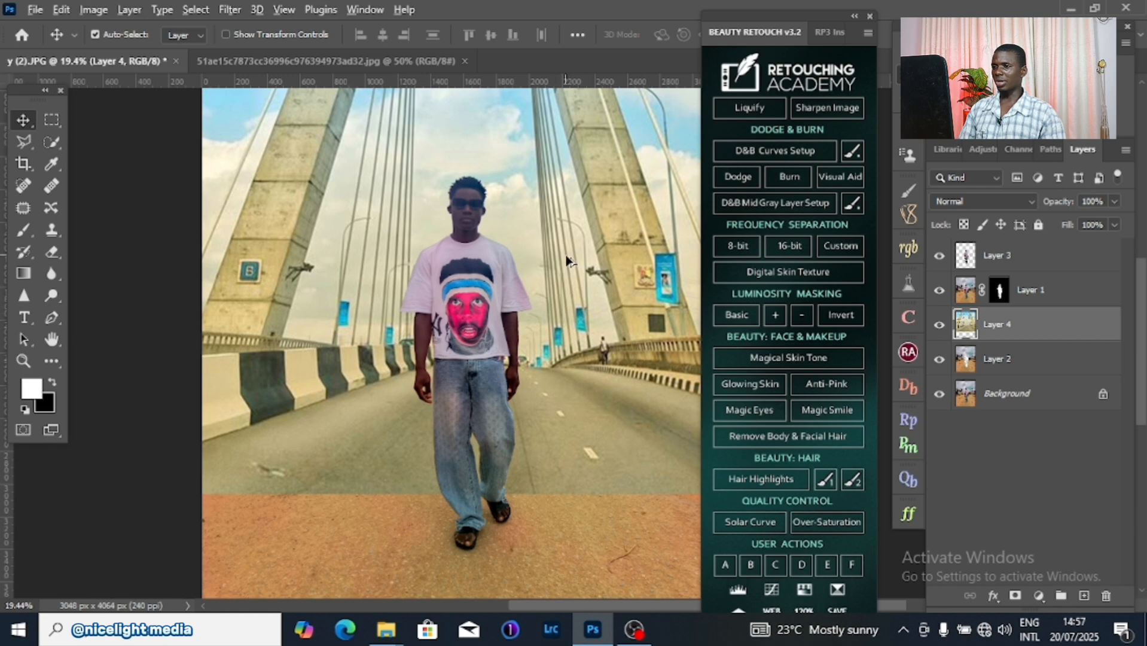
pyautogui.scroll(-3, 461, 347)
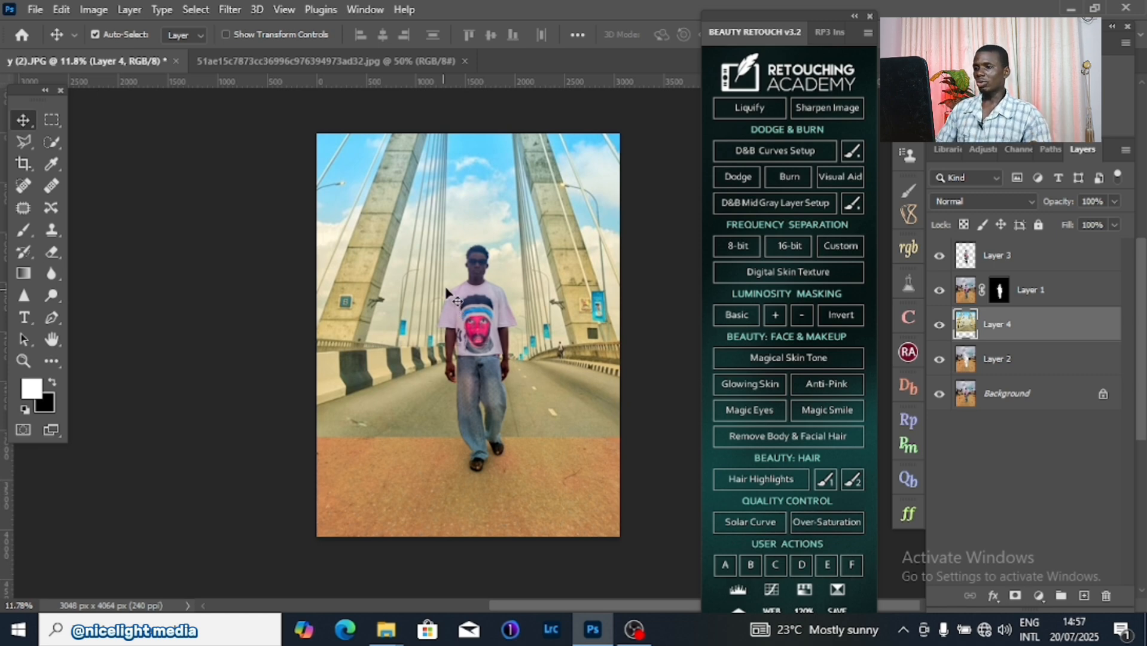
pyautogui.scroll(3, 519, 376)
pyautogui.scroll(-4, 527, 401)
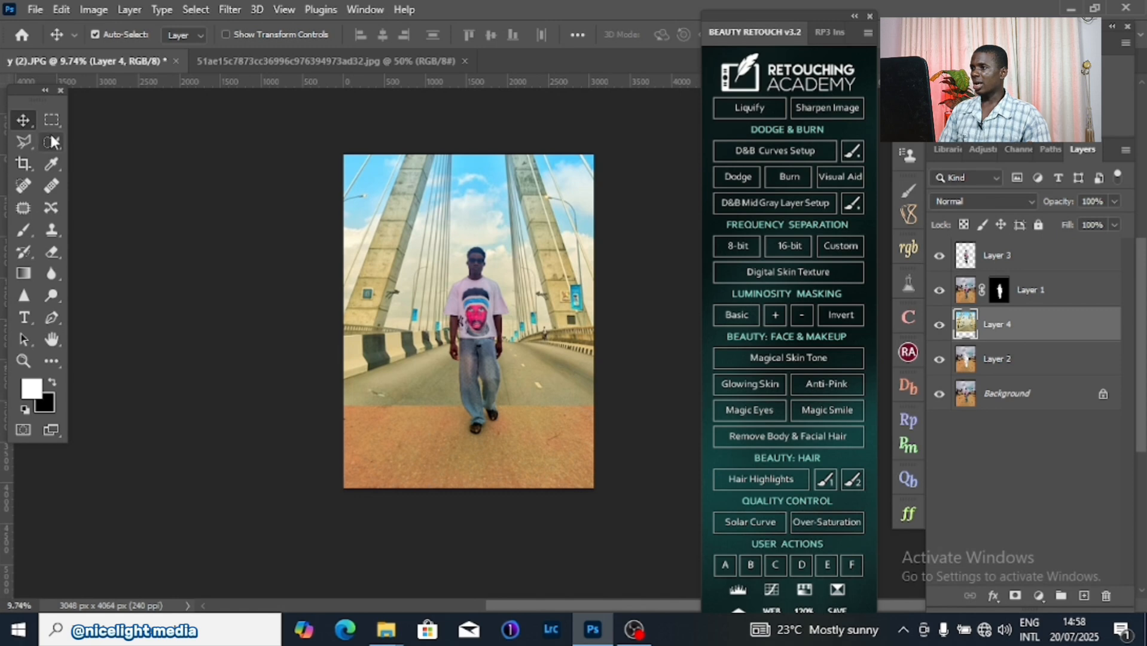
# Step: Outline the bridge road area across the full canvas width with the Polygonal Lasso, following the road edges beside the man
pyautogui.click(20, 141)
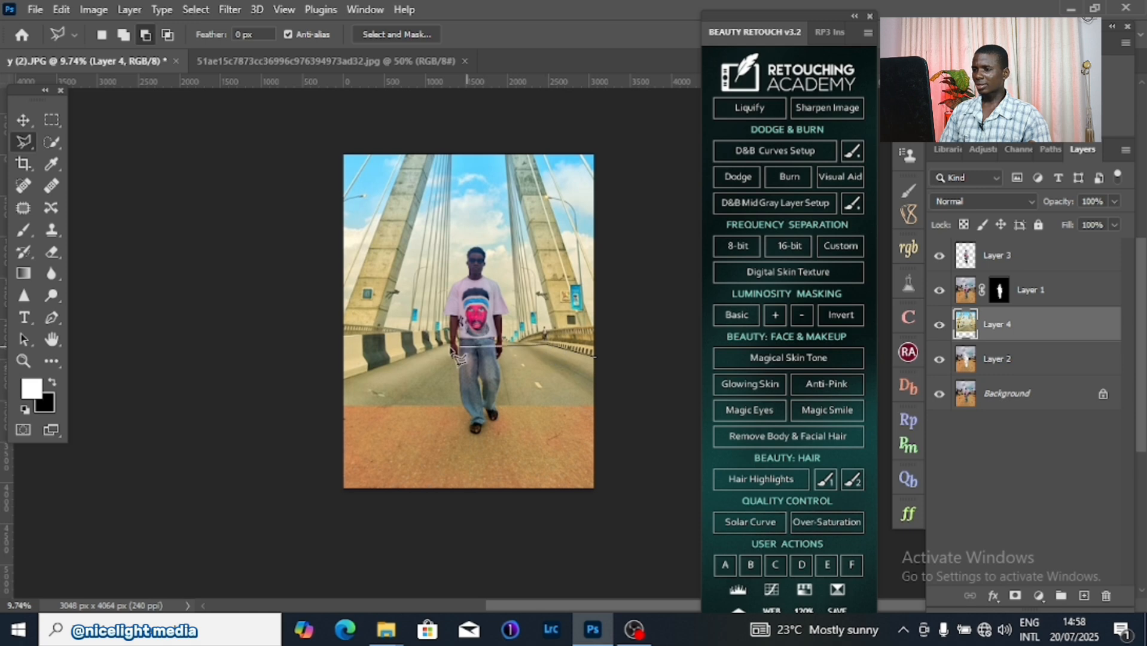
pyautogui.click(317, 387)
pyautogui.click(337, 444)
pyautogui.click(488, 460)
pyautogui.click(579, 449)
pyautogui.click(629, 423)
pyautogui.click(616, 380)
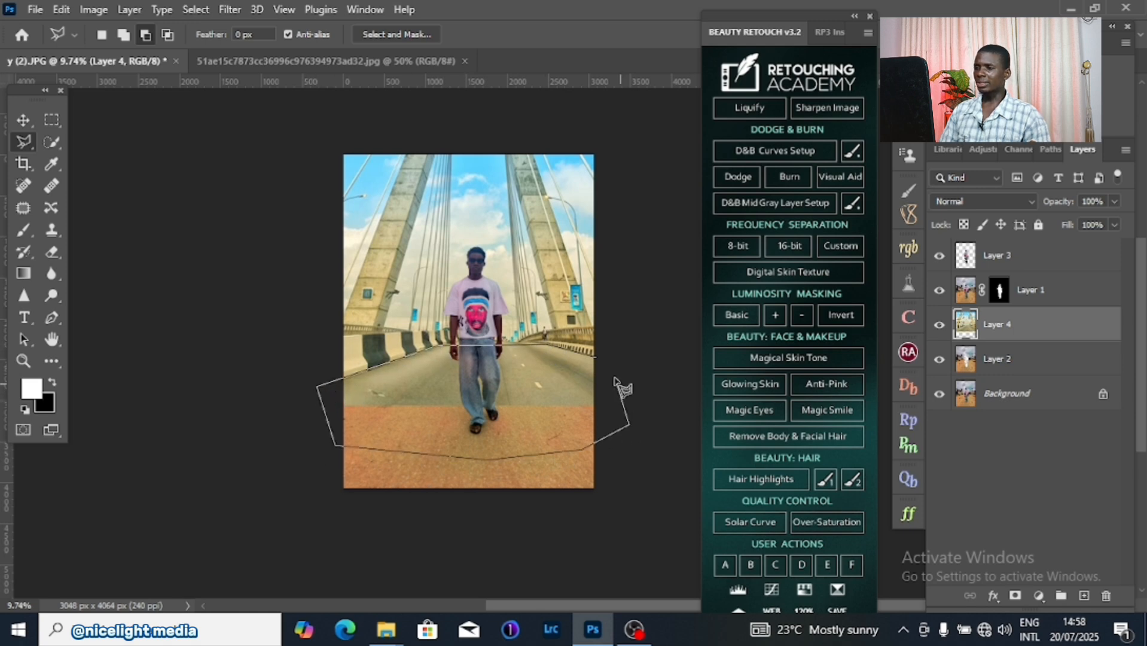
pyautogui.click(595, 358)
# Step: Feather the road selection by 12 pixels and copy it from the bridge layer to a new layer
pyautogui.rightClick(499, 258)
pyautogui.click(601, 294)
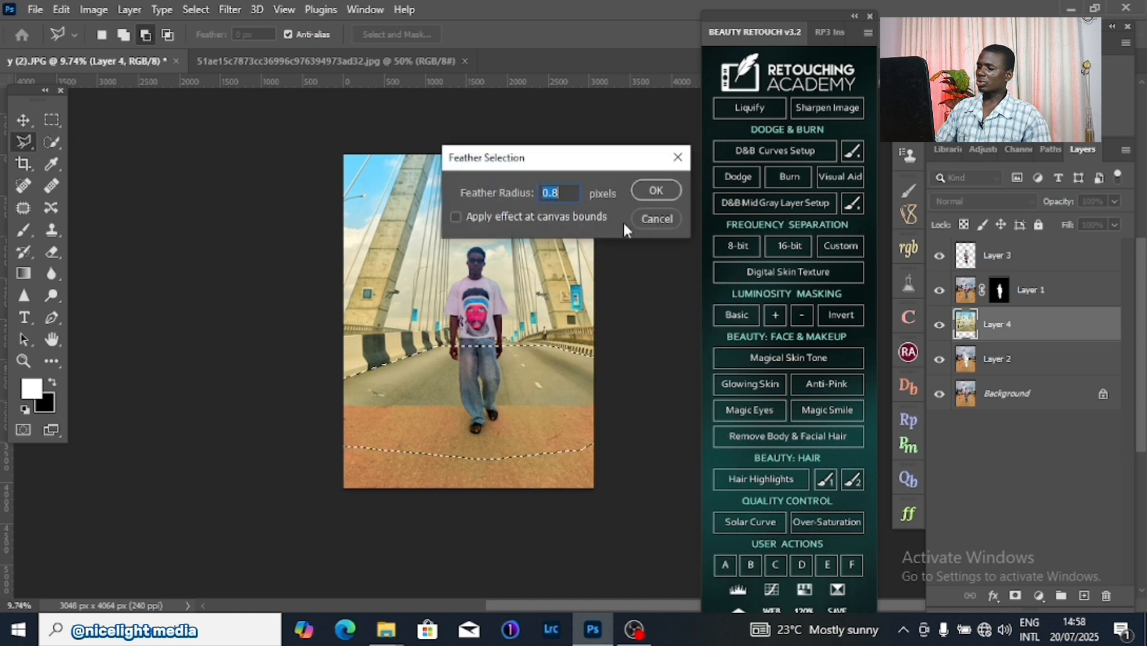
pyautogui.write('12')
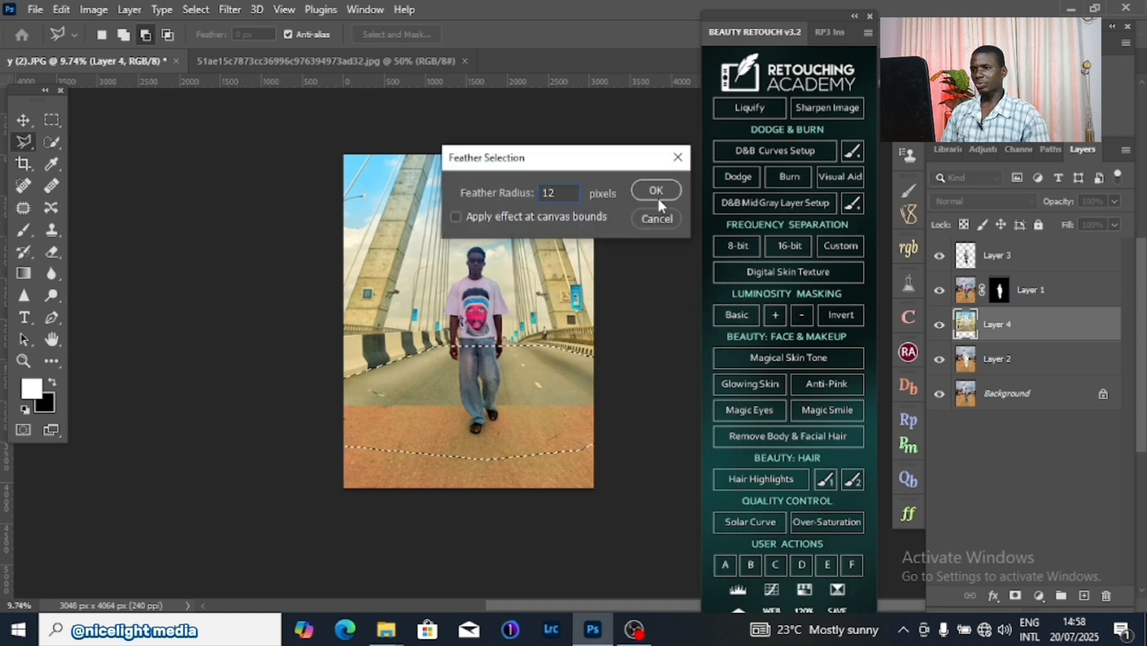
pyautogui.click(657, 191)
pyautogui.hotkey('ctrl', 'j')
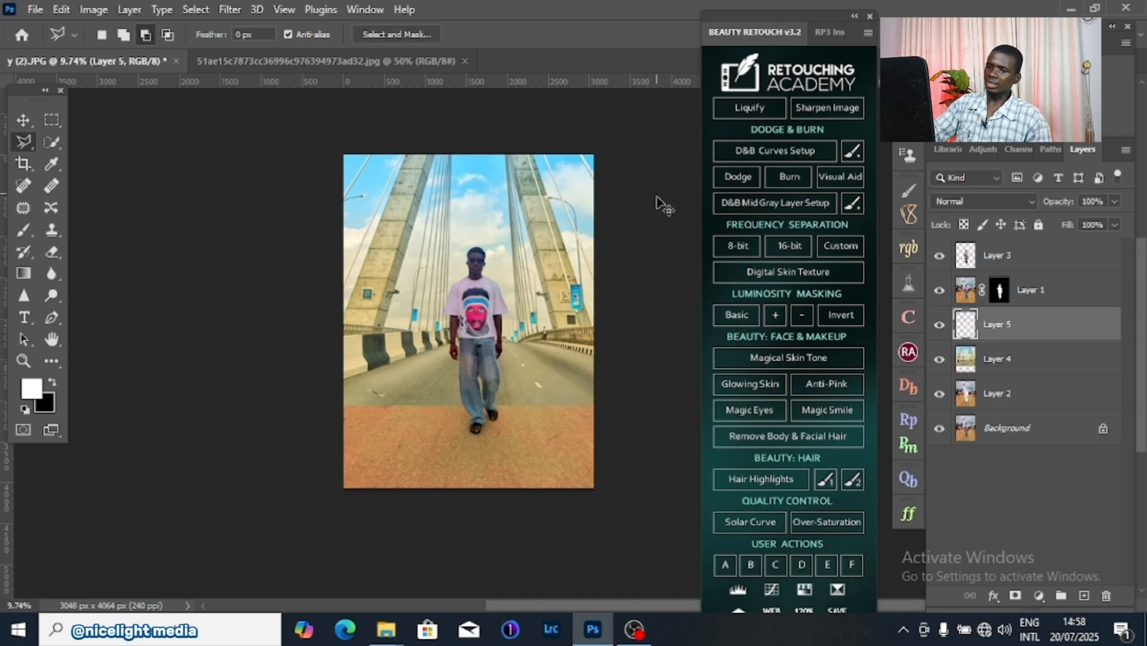
# Step: Scale the copied road patch to about 177% and position it over the brown ground below the bridge road
pyautogui.hotkey('ctrl', 't')
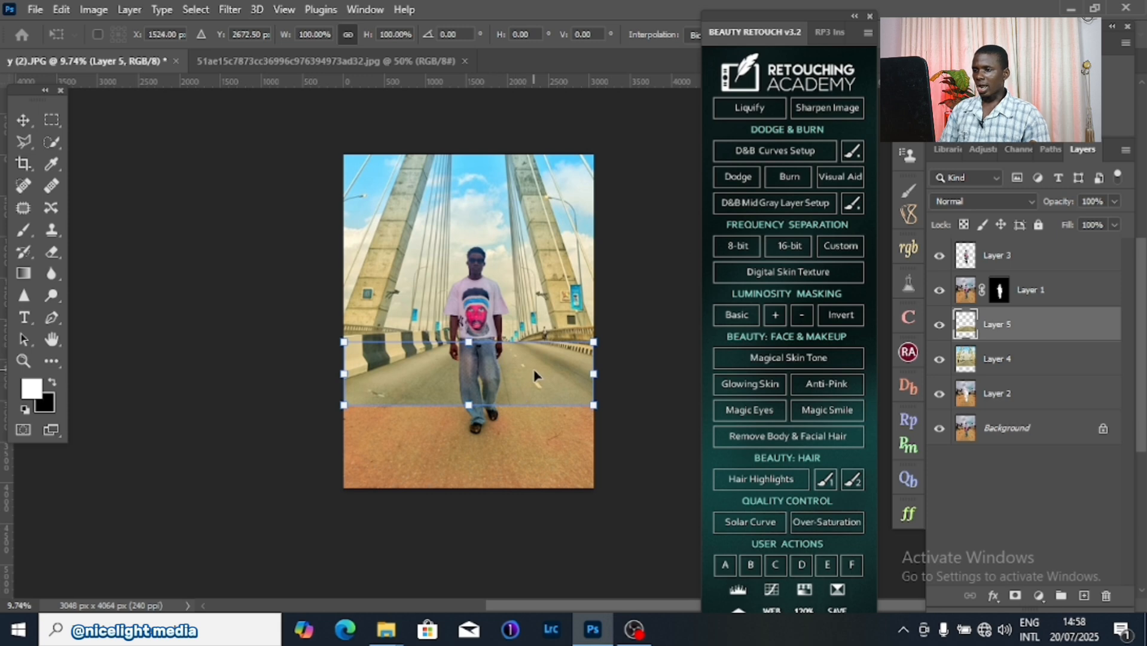
pyautogui.moveTo(535, 375); pyautogui.dragTo(536, 433)
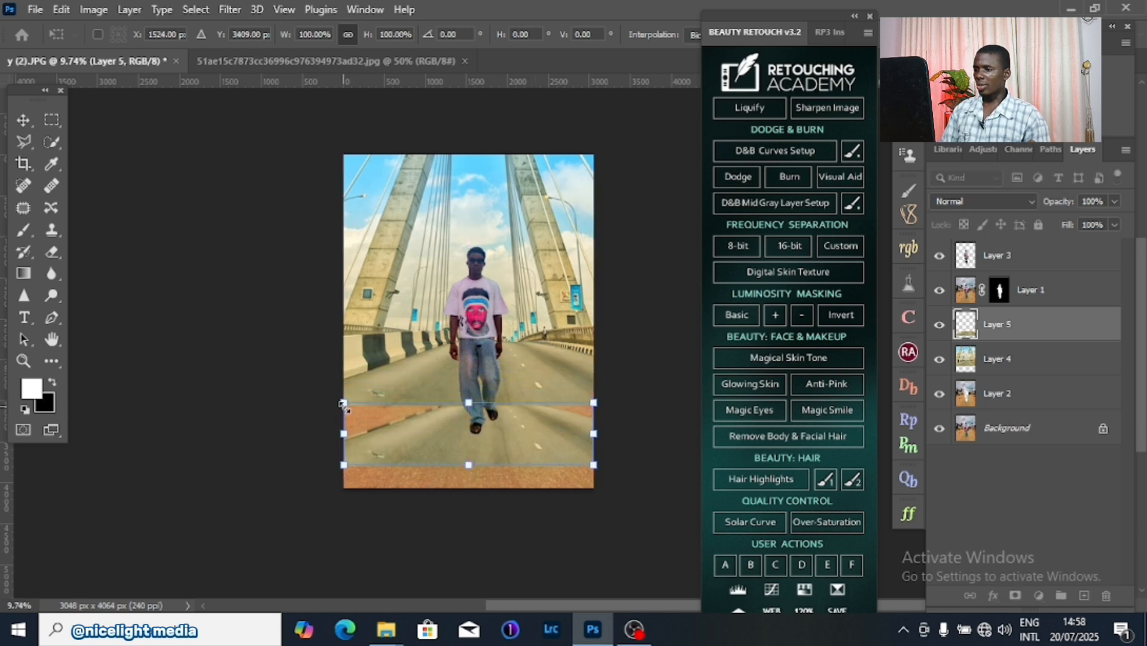
pyautogui.moveTo(342, 400); pyautogui.dragTo(243, 369)
pyautogui.moveTo(593, 375); pyautogui.dragTo(675, 336)
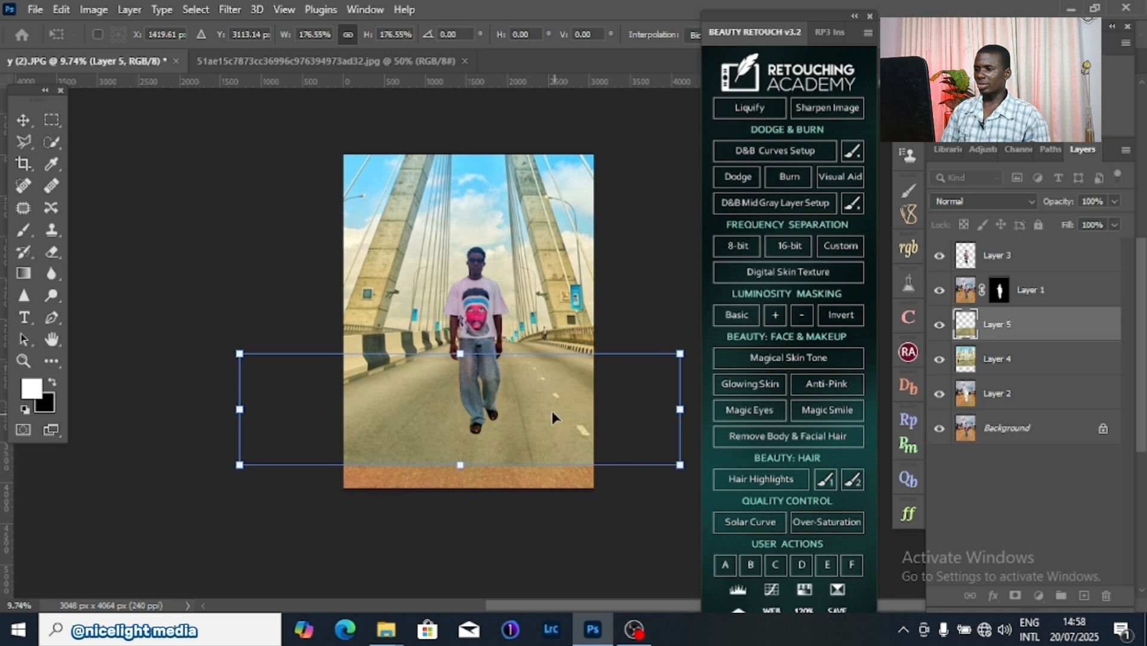
pyautogui.moveTo(551, 417); pyautogui.dragTo(542, 407)
pyautogui.press('Return')
pyautogui.press('l')
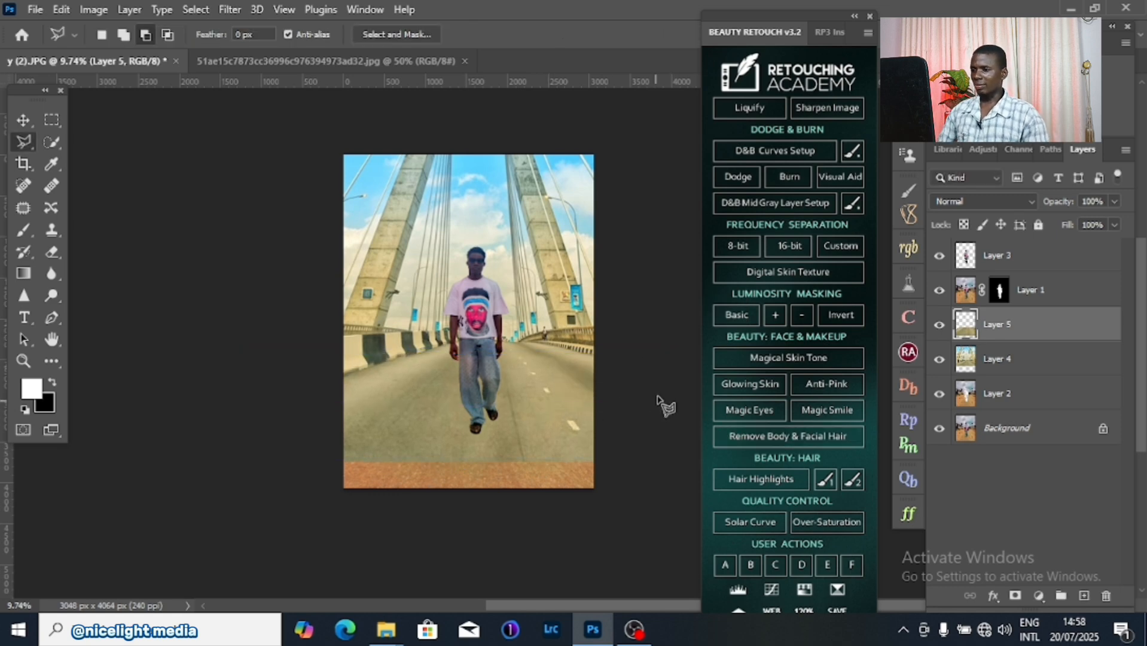
# Step: Duplicate the road patch down to the canvas's lower edge and scale the copy to about 126%, covering the remaining brown ground
pyautogui.moveTo(540, 434); pyautogui.dragTo(536, 468)
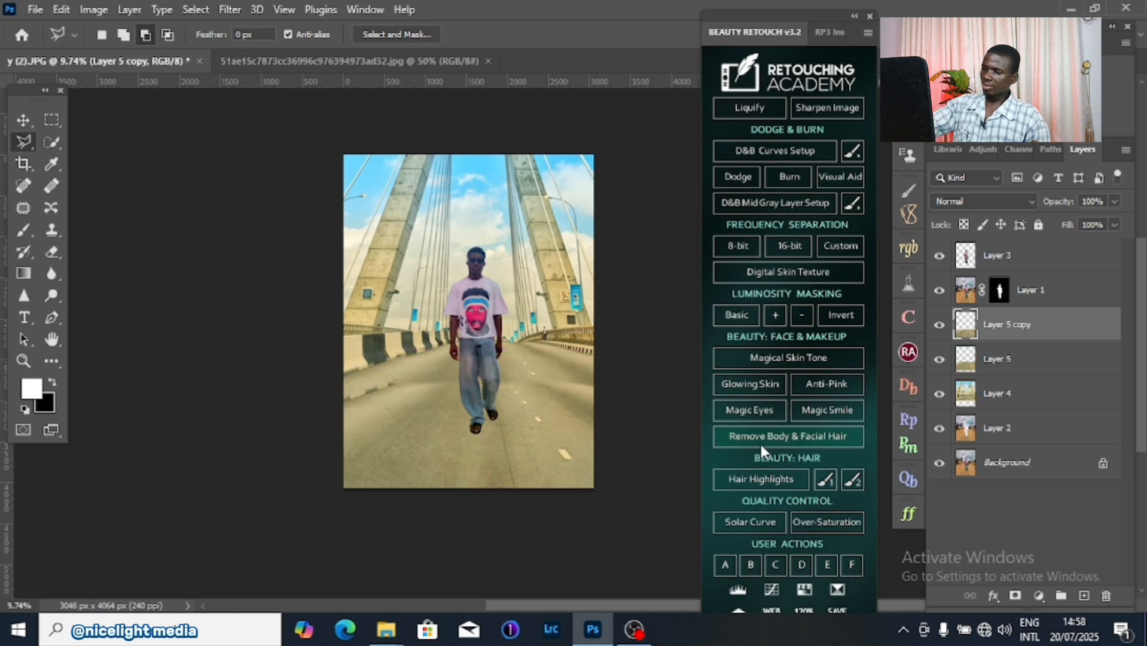
pyautogui.hotkey('ctrl', 't')
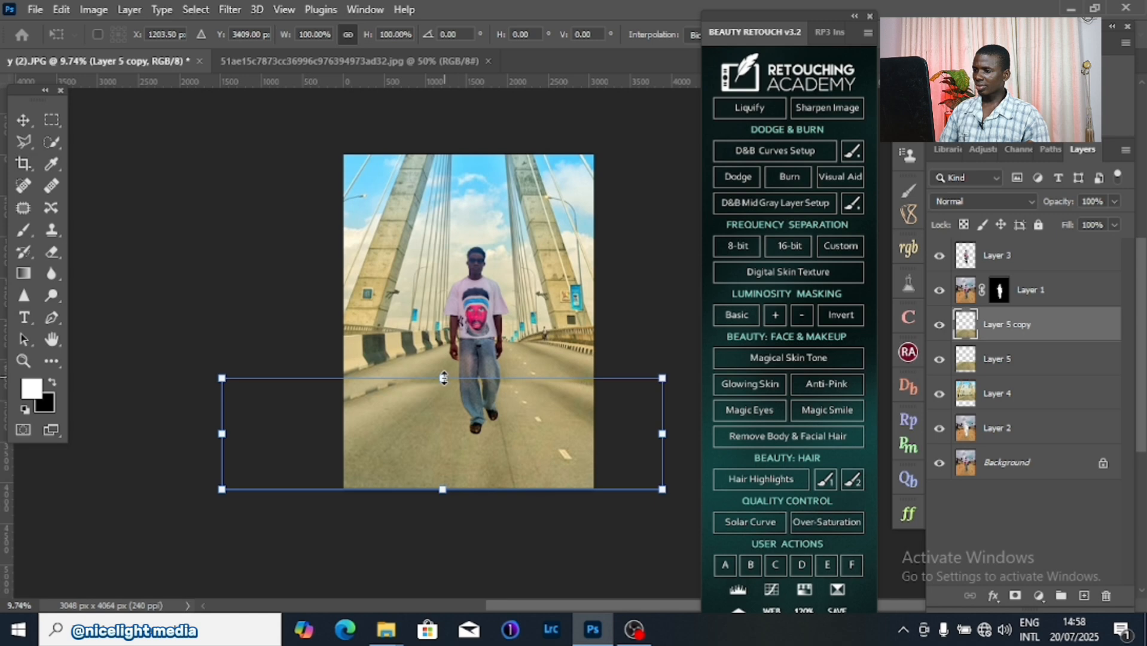
pyautogui.moveTo(443, 377); pyautogui.dragTo(444, 353)
pyautogui.moveTo(498, 385); pyautogui.dragTo(492, 393)
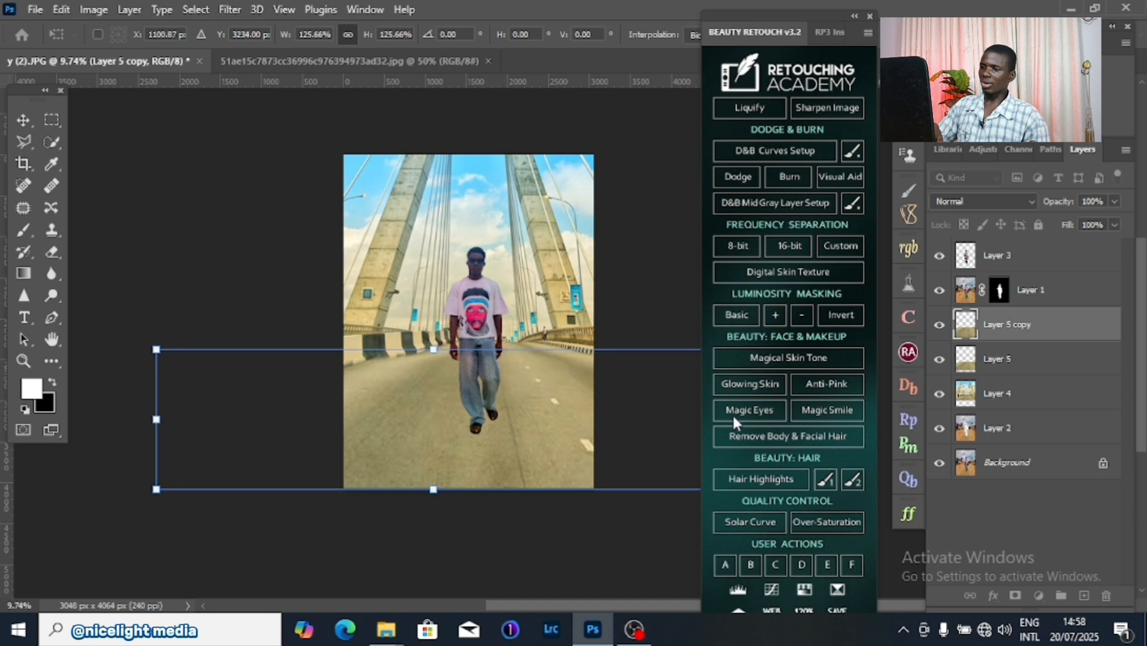
pyautogui.press('Return')
# Step: Outline the striped barrier along the road's left side with the Polygonal Lasso, extending the selection past the canvas edge
pyautogui.press('l')
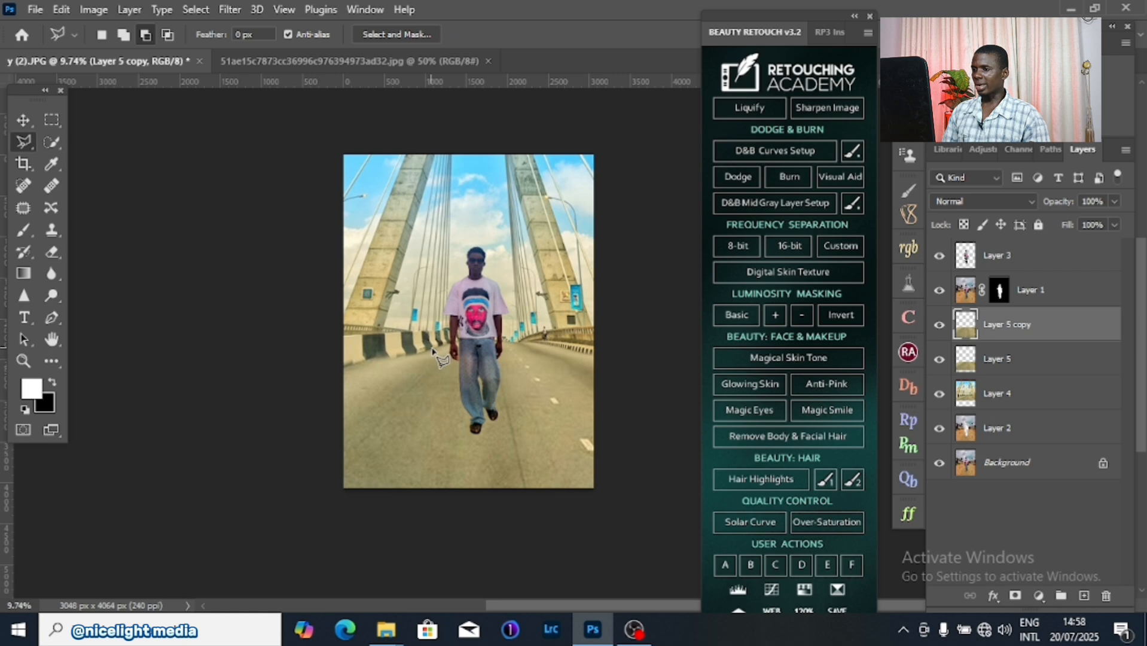
pyautogui.click(415, 357)
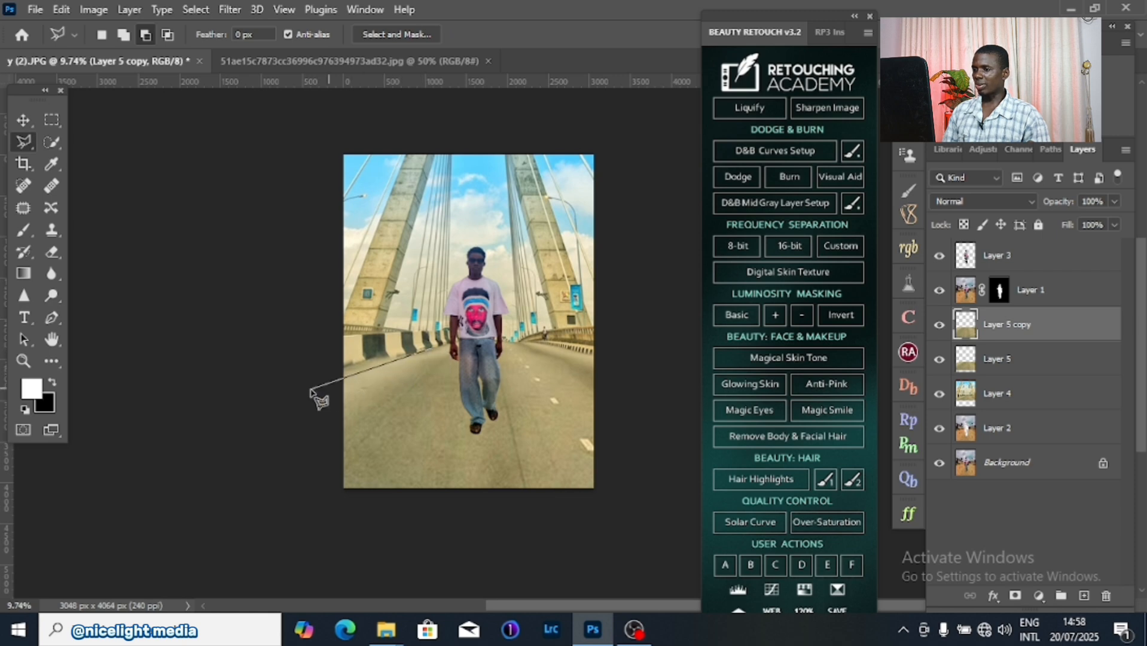
pyautogui.click(251, 412)
pyautogui.click(290, 337)
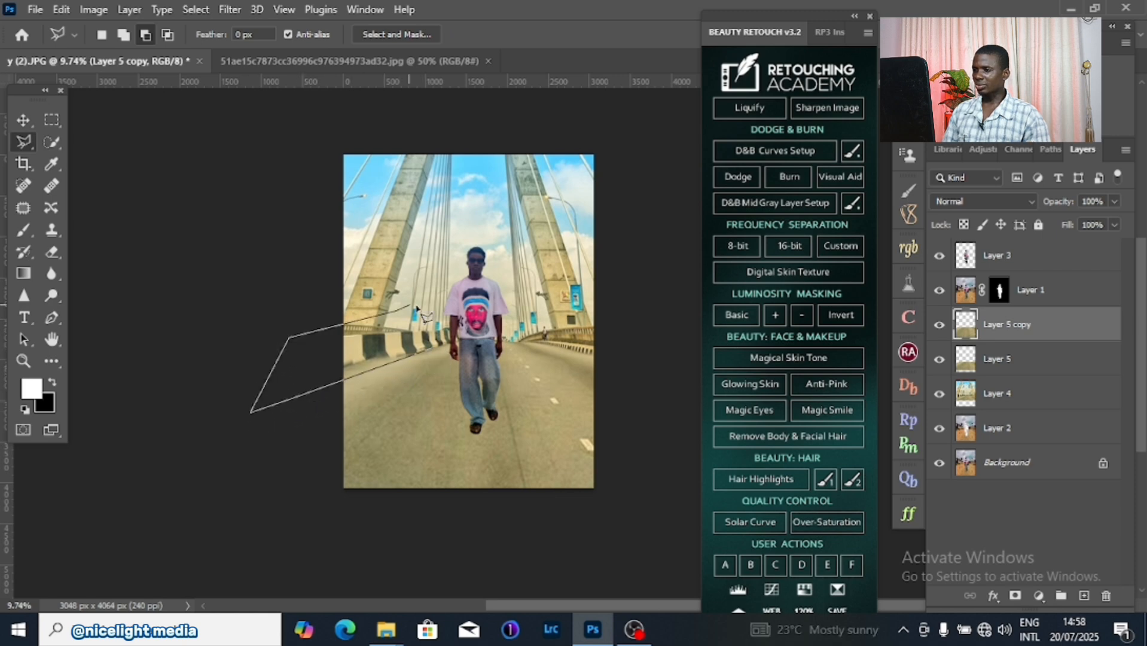
pyautogui.doubleClick(437, 306)
# Step: Feather the left barrier selection, delete the overlapping road from Layer 5 copy and Layer 5, and deselect
pyautogui.rightClick(529, 288)
pyautogui.click(578, 329)
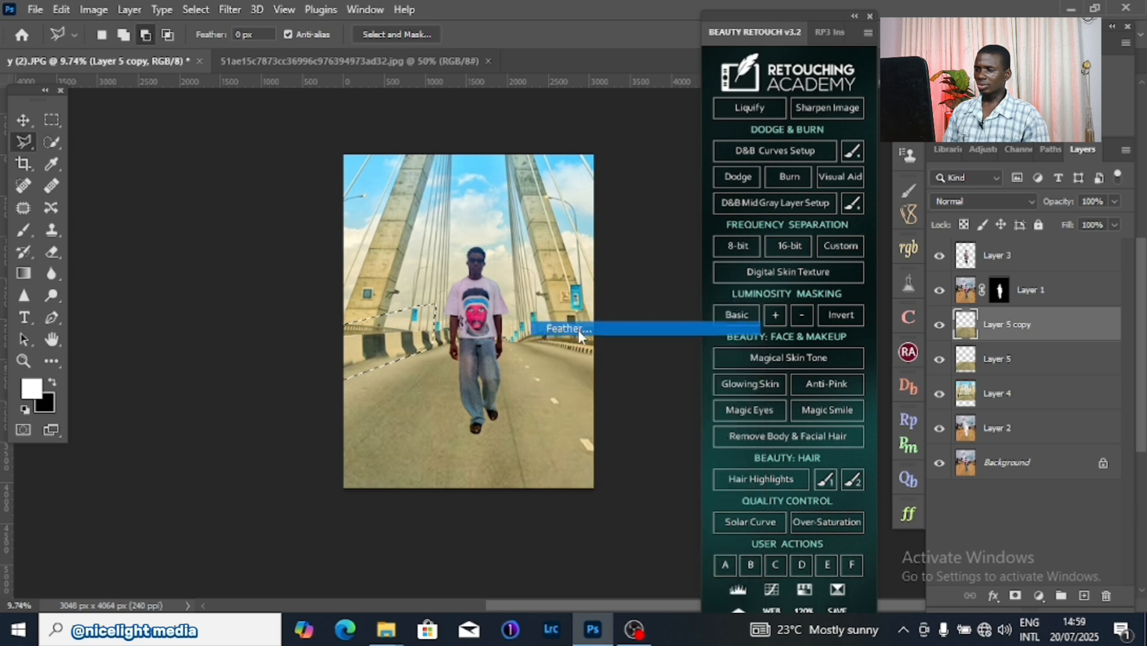
pyautogui.click(652, 191)
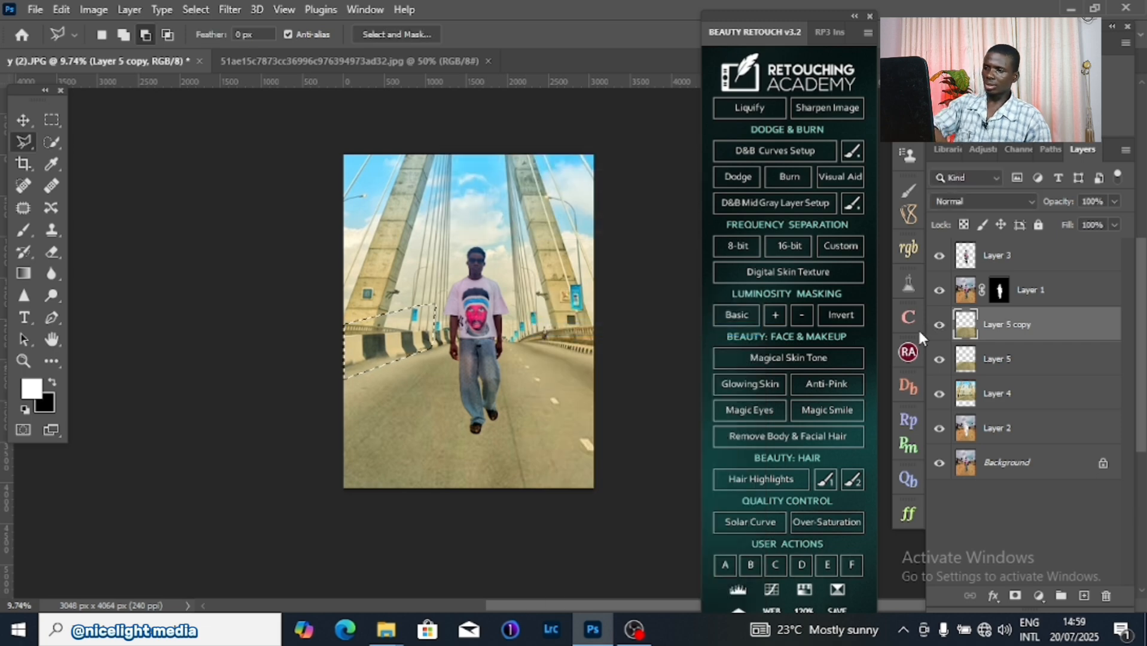
pyautogui.click(970, 361)
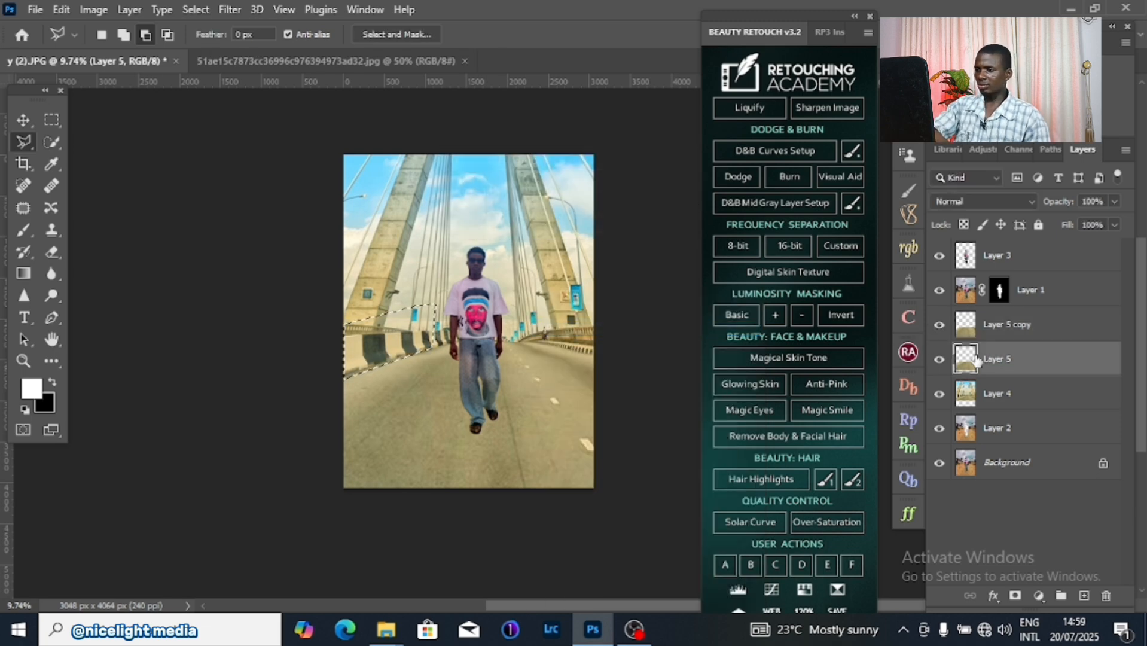
pyautogui.rightClick(503, 293)
pyautogui.click(526, 303)
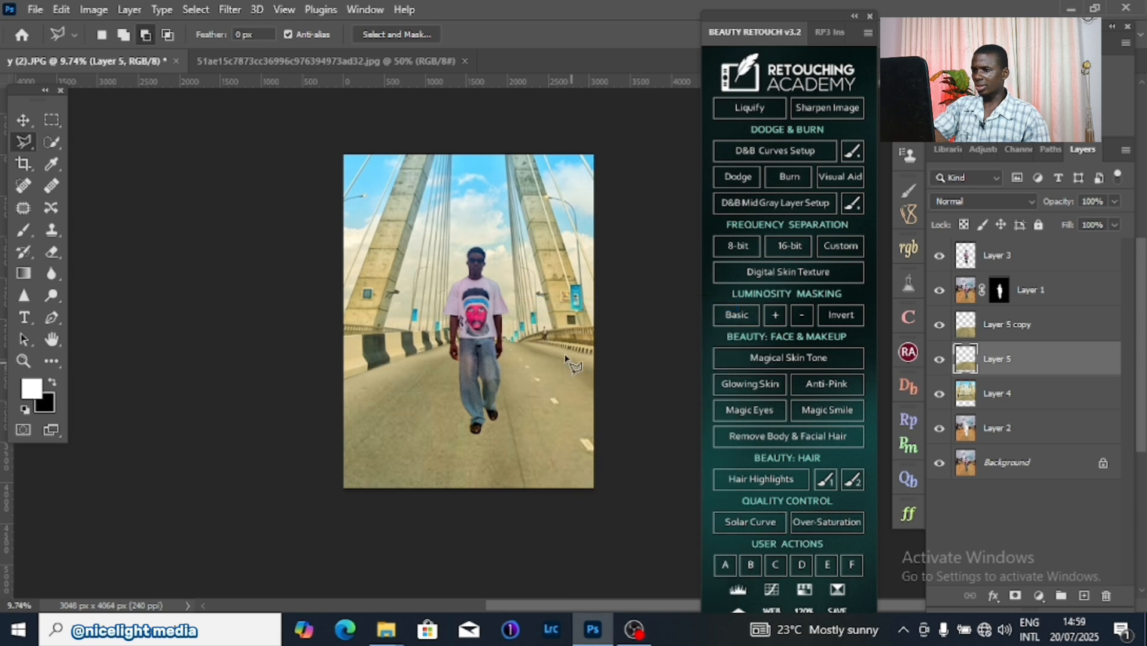
# Step: Outline the barrier on the road's right side, feather the selection, delete the overlapping road from Layer 5 and Layer 5 copy, and deselect
pyautogui.click(594, 355)
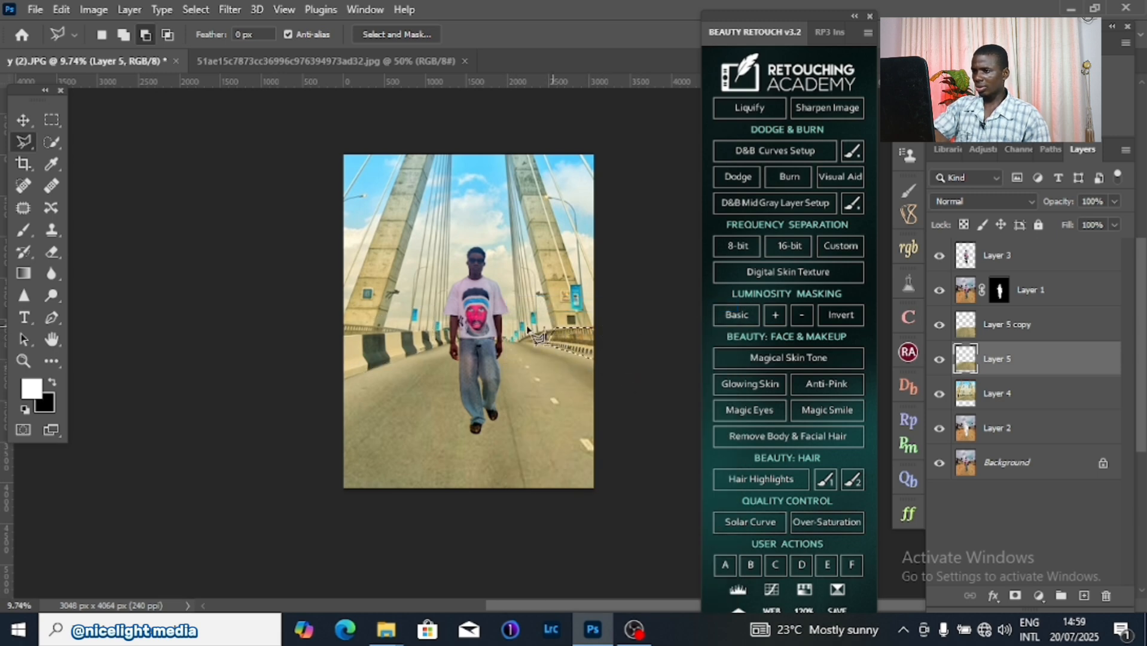
pyautogui.rightClick(460, 263)
pyautogui.click(498, 300)
pyautogui.click(656, 190)
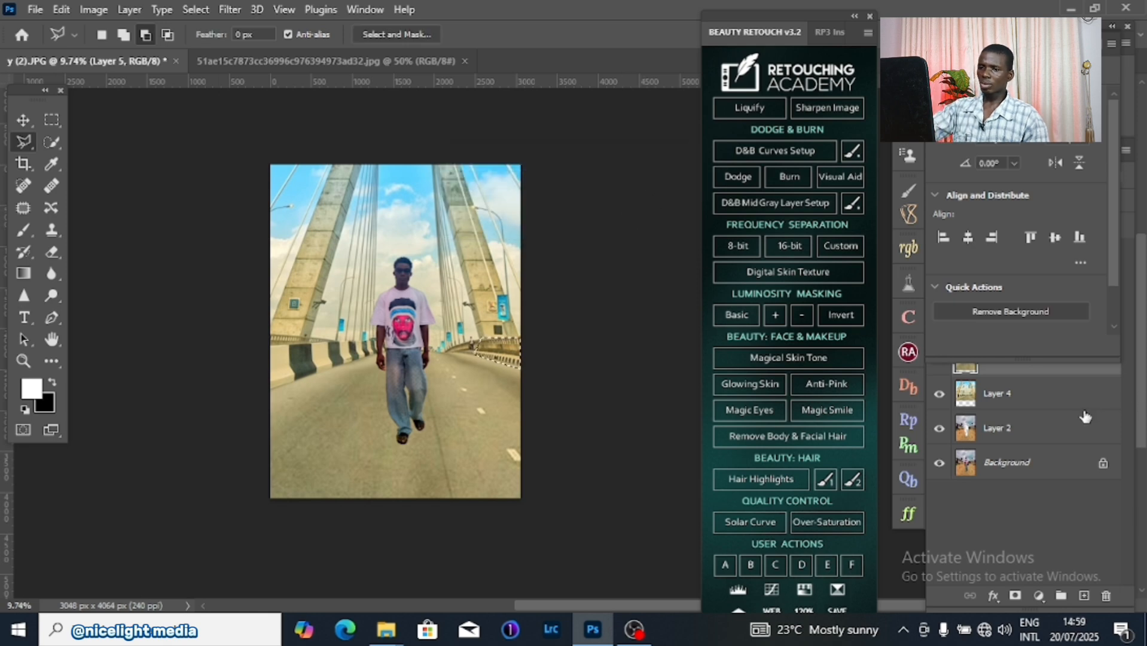
pyautogui.click(1003, 405)
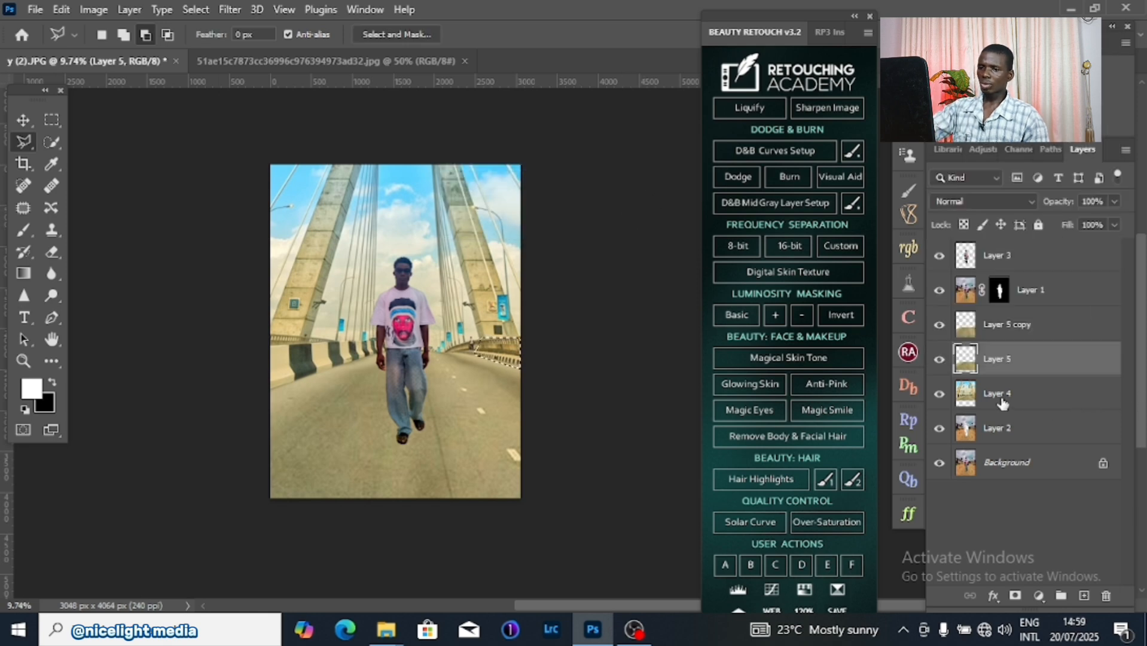
pyautogui.click(993, 338)
pyautogui.rightClick(412, 269)
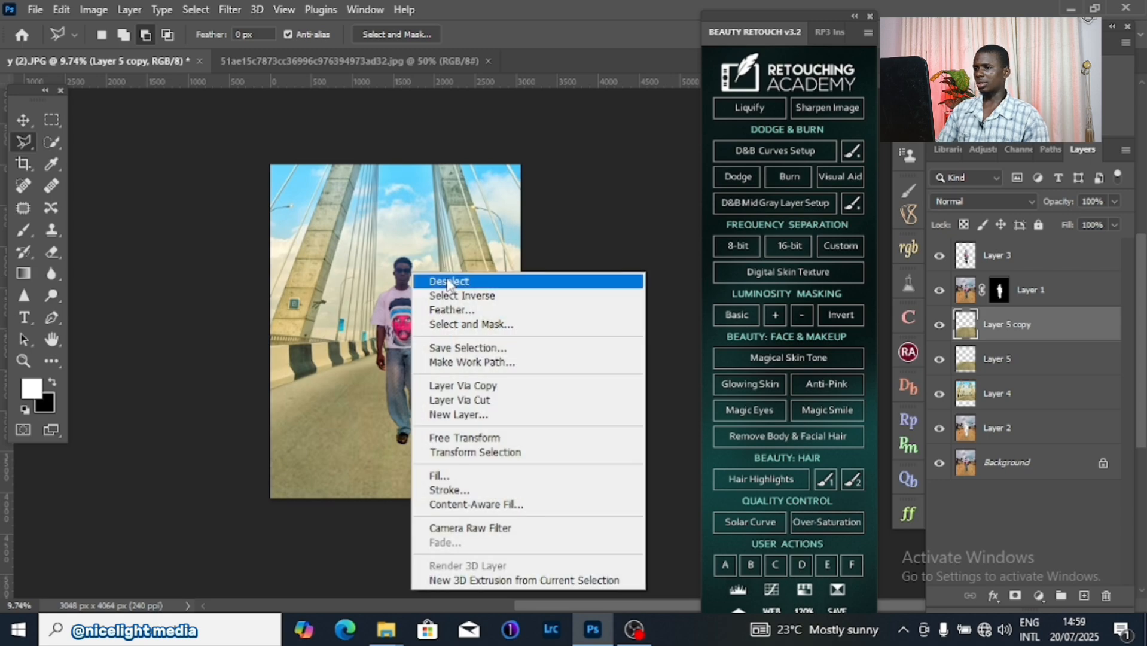
pyautogui.click(443, 280)
# Step: Examine how the man's feet meet the road surface, close up and in the full composite
pyautogui.moveTo(405, 363); pyautogui.dragTo(453, 366)
pyautogui.scroll(5, 452, 366)
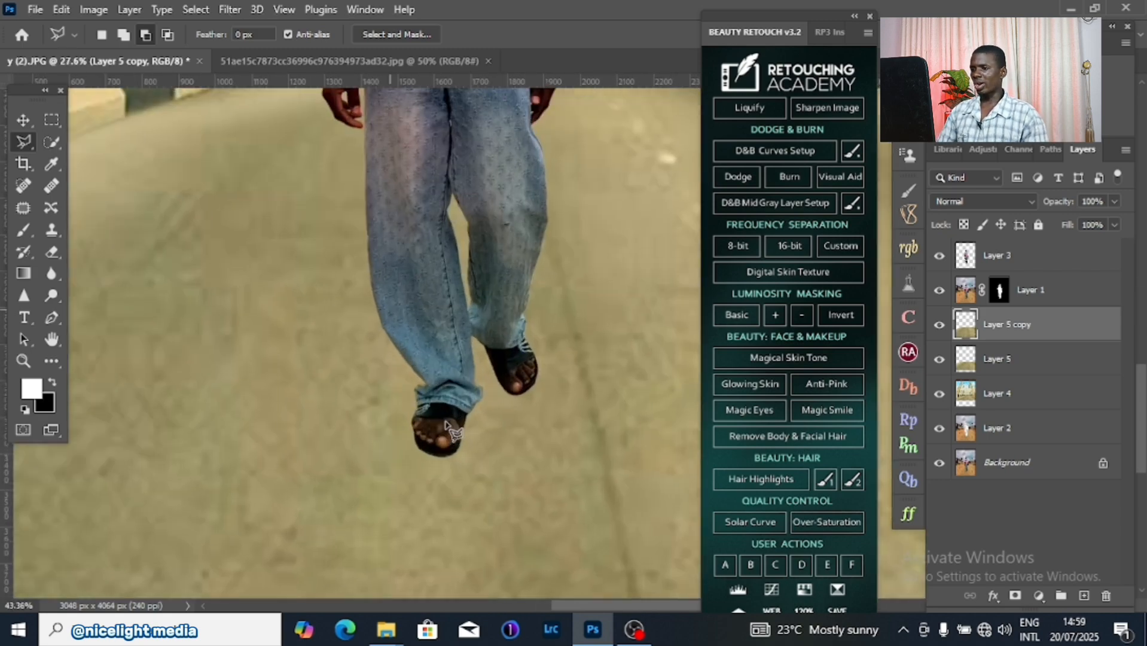
pyautogui.scroll(5, 527, 281)
pyautogui.scroll(-6, 524, 293)
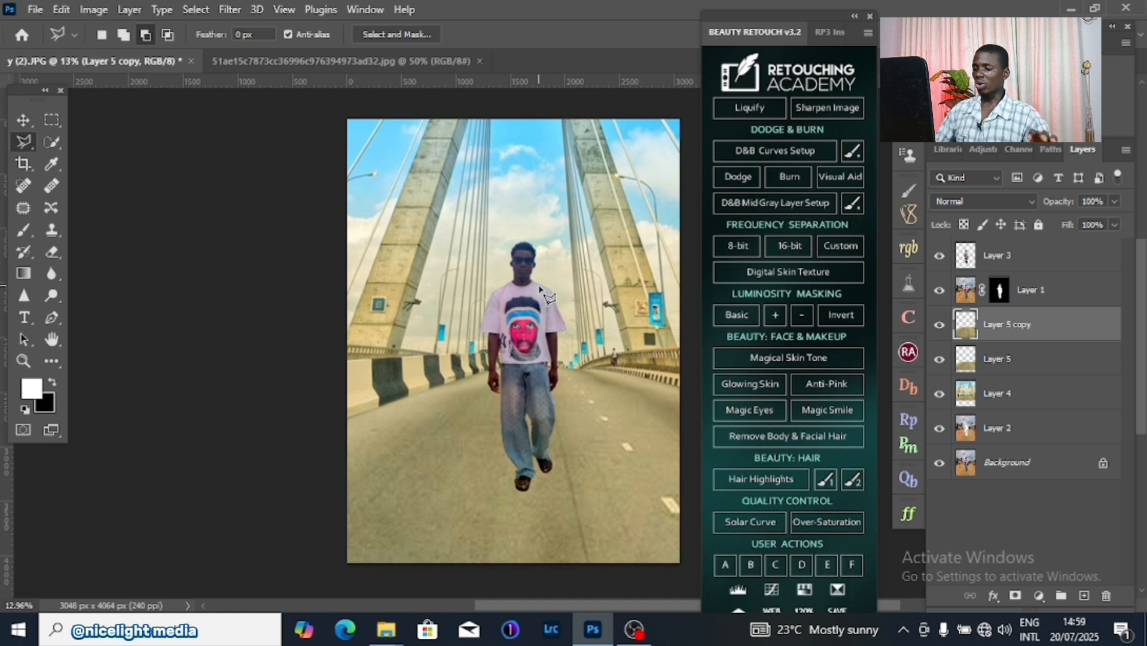
pyautogui.scroll(4, 509, 483)
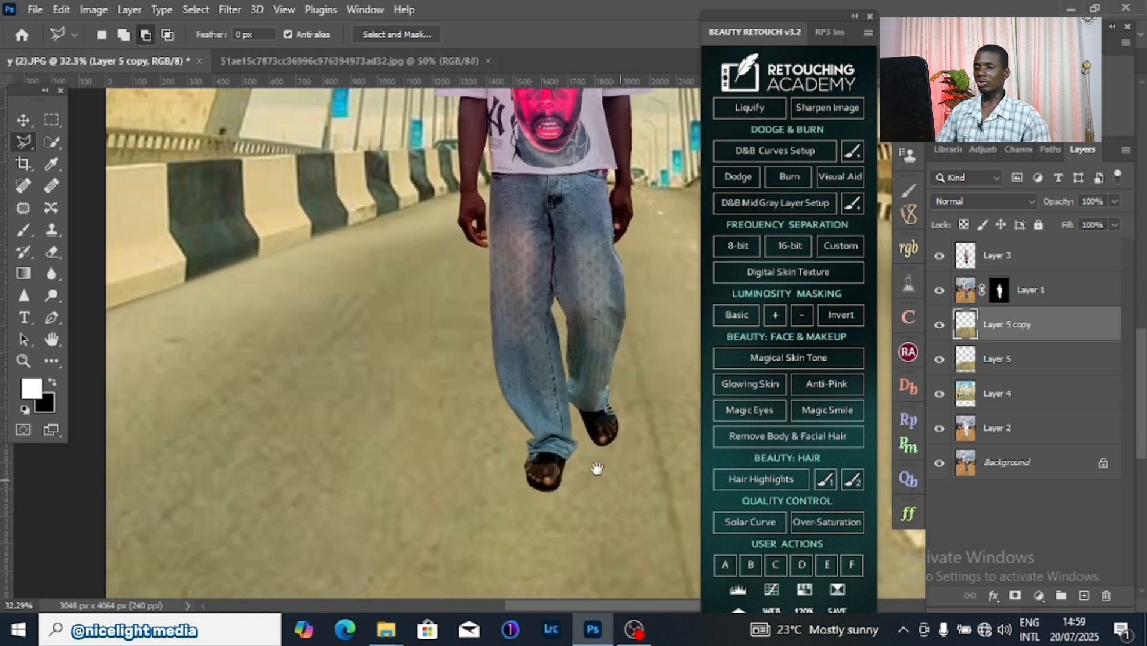
pyautogui.scroll(5, 597, 468)
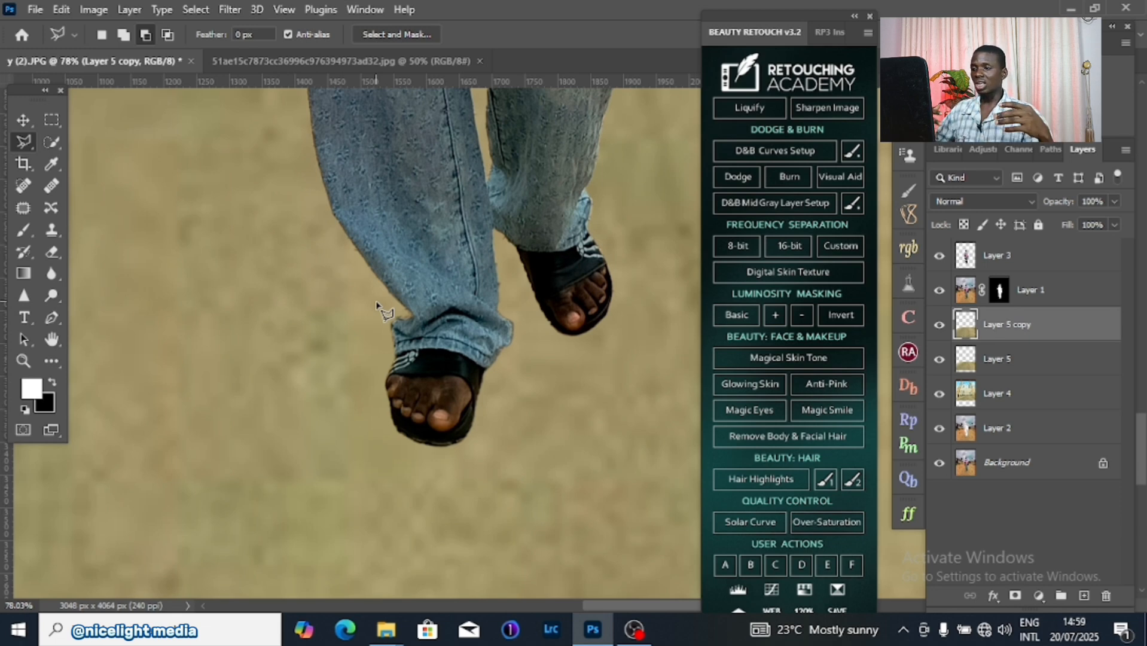
pyautogui.scroll(-6, 474, 341)
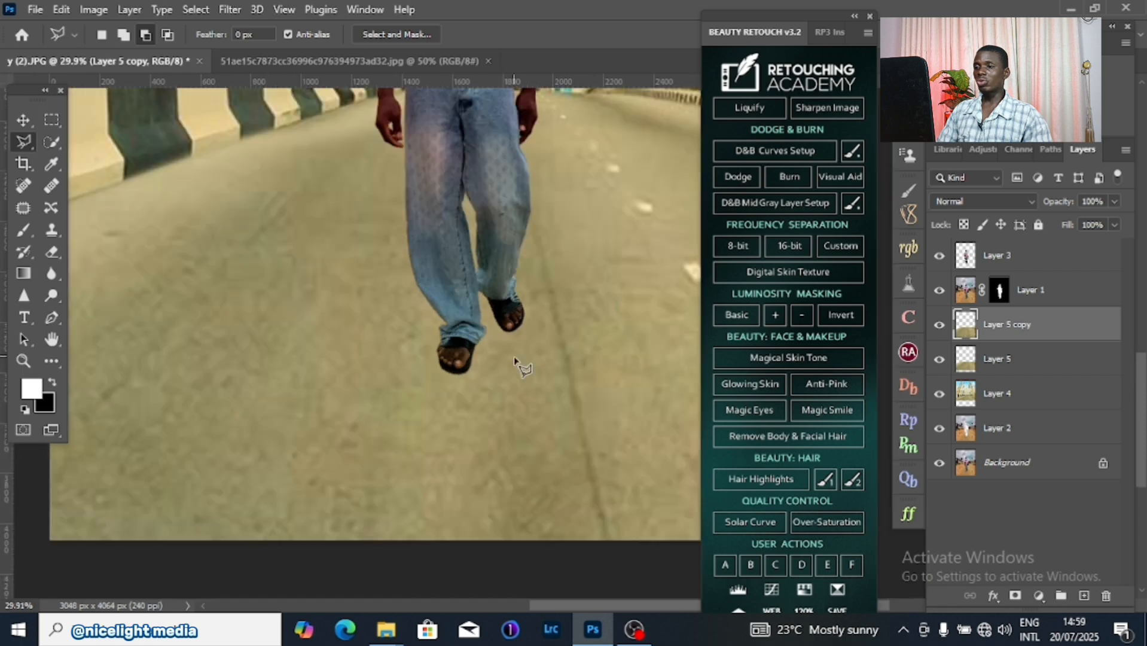
pyautogui.scroll(2, 472, 346)
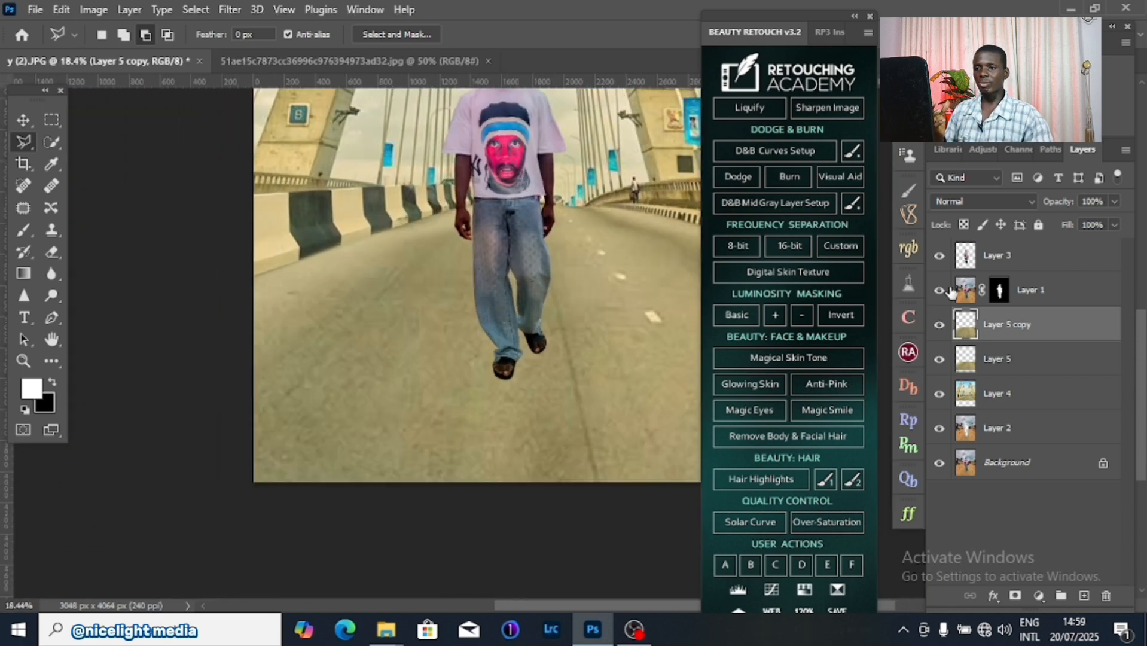
# Step: Hide Layers 3, 1, 5 copy, 5 and 4 to expose the original photo with its ground shadow
pyautogui.click(941, 257)
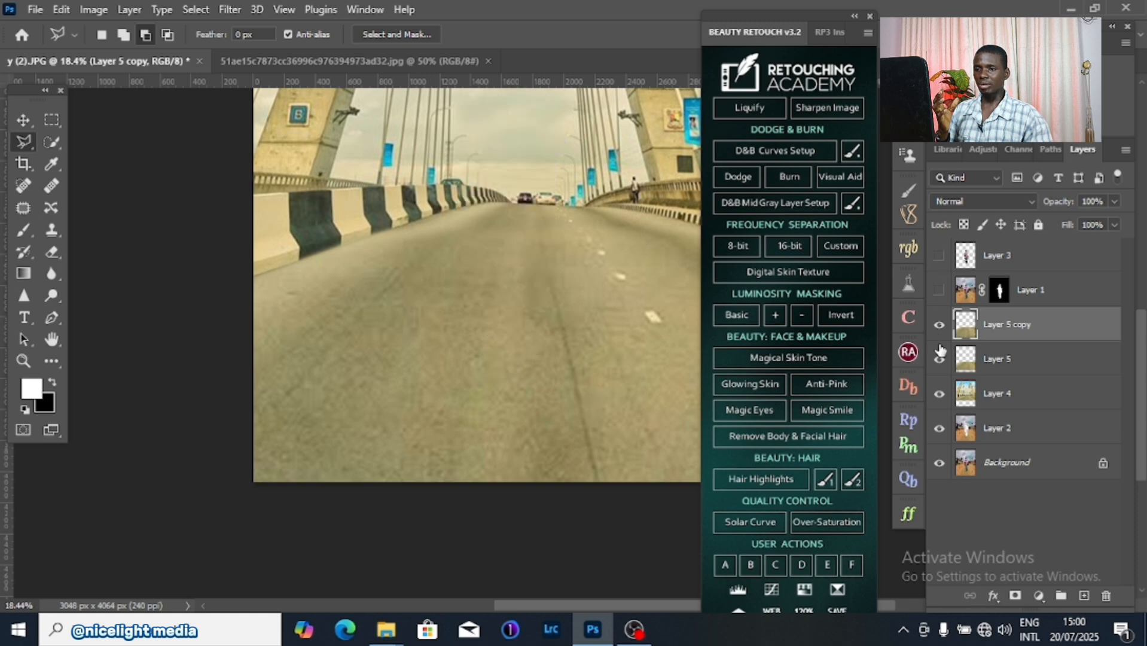
pyautogui.click(940, 325)
pyautogui.click(940, 359)
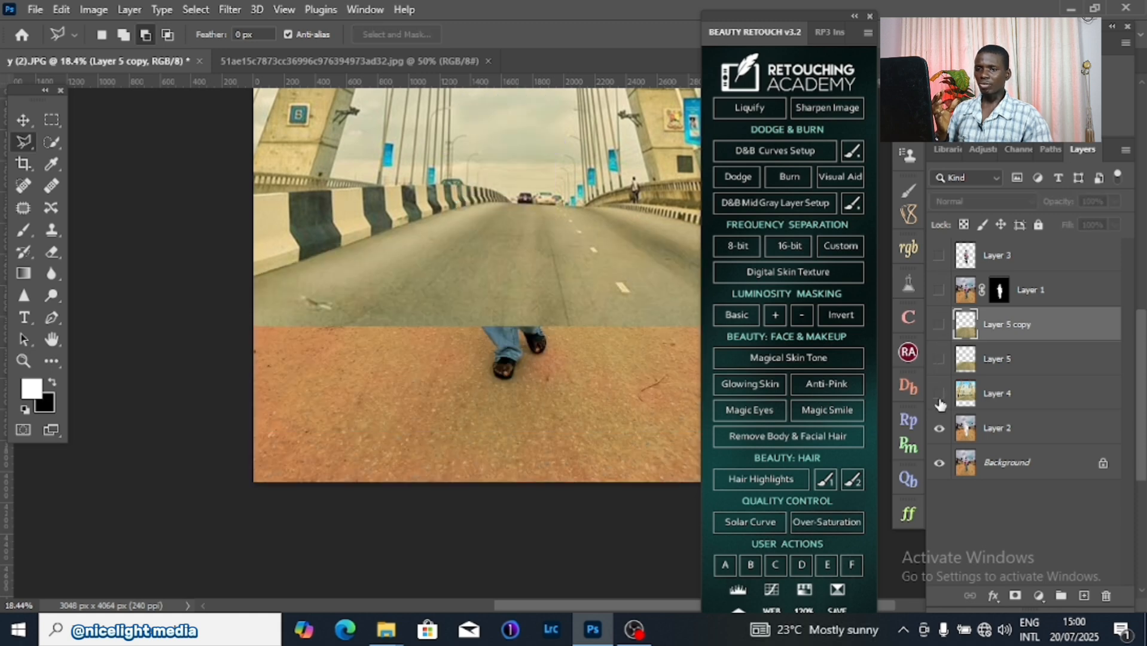
pyautogui.click(939, 395)
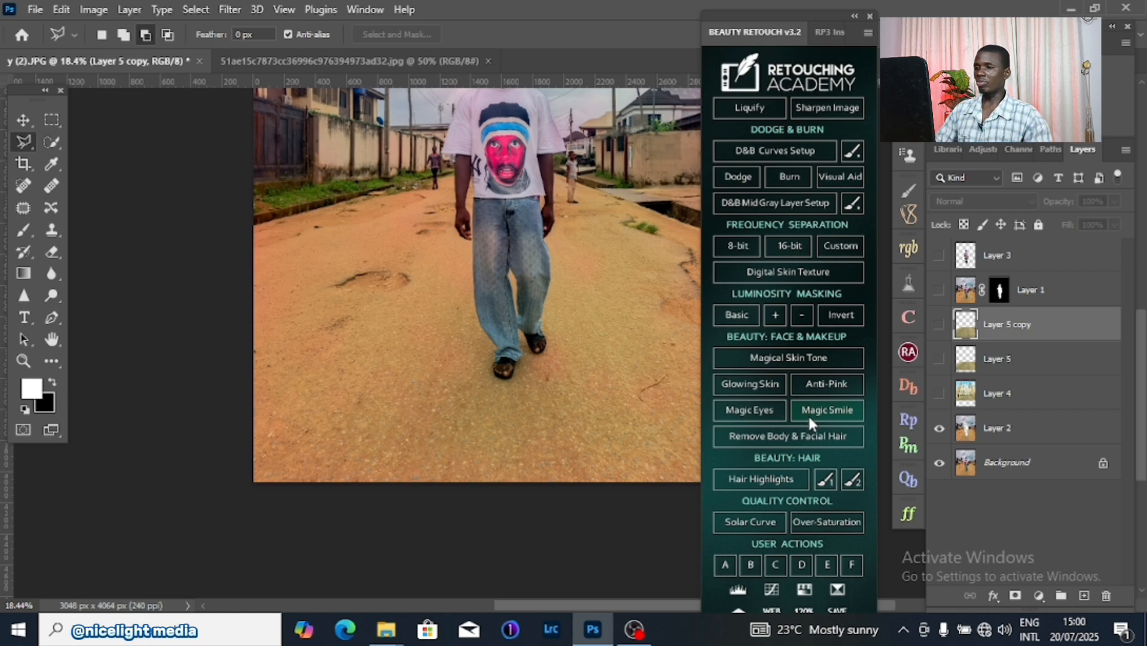
# Step: Trace a freehand lasso selection around both of the man's sandals, including the shadowed ground between them
pyautogui.scroll(5, 478, 383)
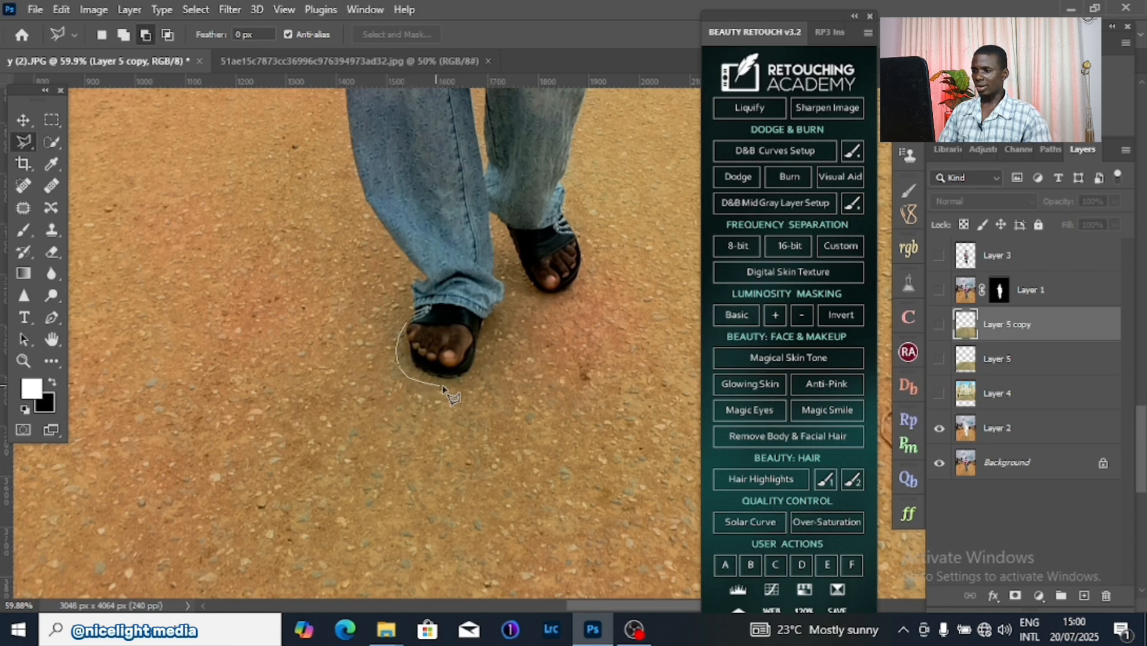
pyautogui.moveTo(444, 387)
pyautogui.mouseDown()
pyautogui.moveTo(475, 380)
pyautogui.moveTo(494, 358)
pyautogui.mouseUp()
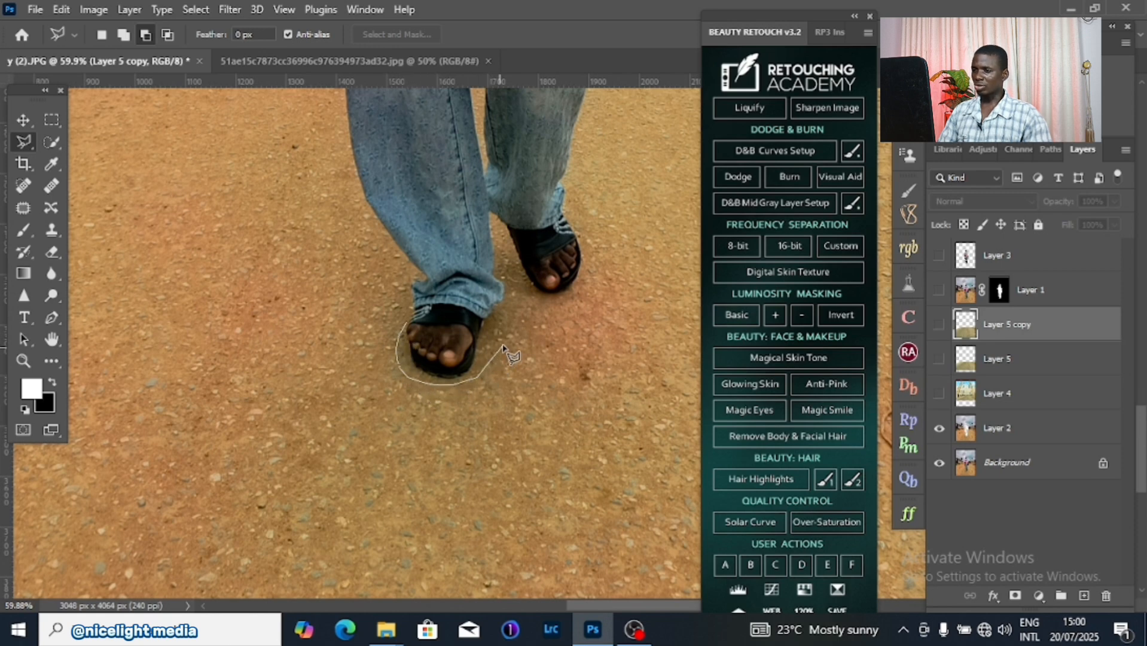
pyautogui.moveTo(524, 307); pyautogui.dragTo(574, 285)
pyautogui.moveTo(535, 239)
pyautogui.mouseDown()
pyautogui.moveTo(520, 230)
pyautogui.moveTo(470, 271)
pyautogui.moveTo(413, 280)
pyautogui.moveTo(396, 302)
pyautogui.moveTo(401, 338)
pyautogui.mouseUp()
pyautogui.scroll(-3, 547, 281)
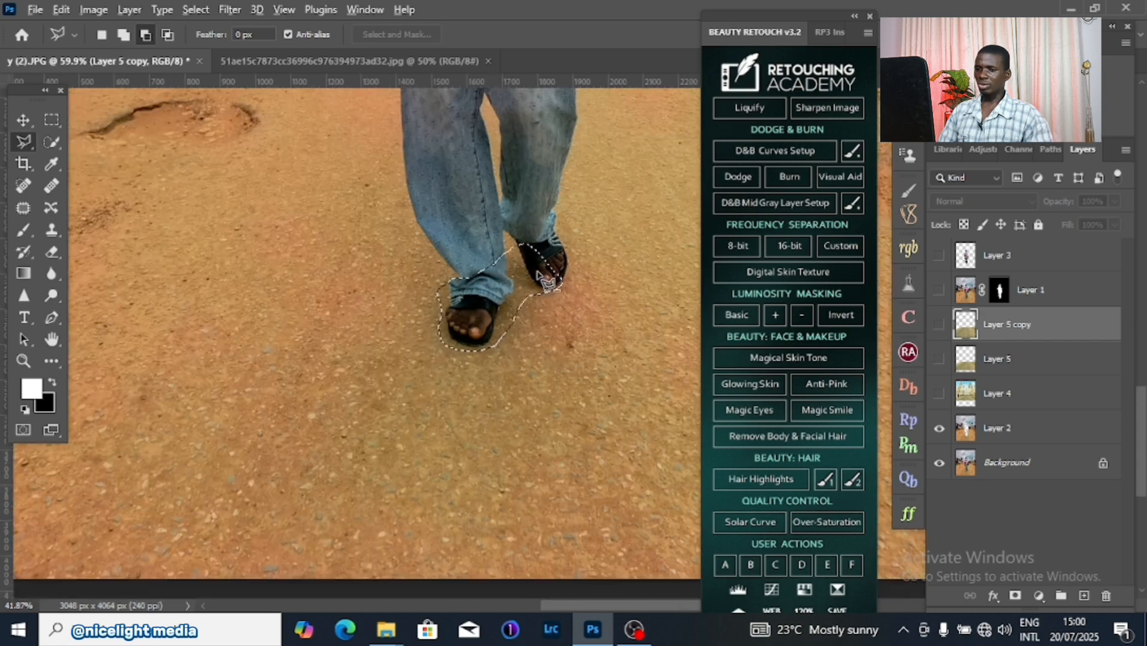
pyautogui.scroll(-2, 547, 282)
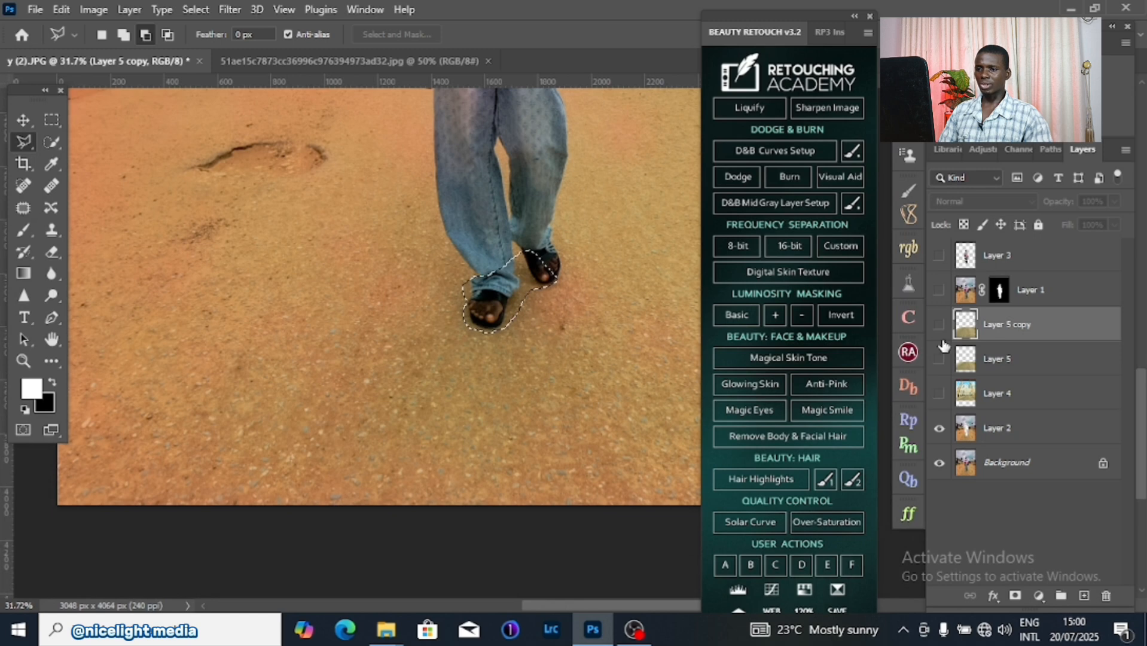
# Step: Show Layers 4, 5, 5 copy, 1 and 3 again and hide Layer 2, keeping the selection around the feet
pyautogui.click(939, 394)
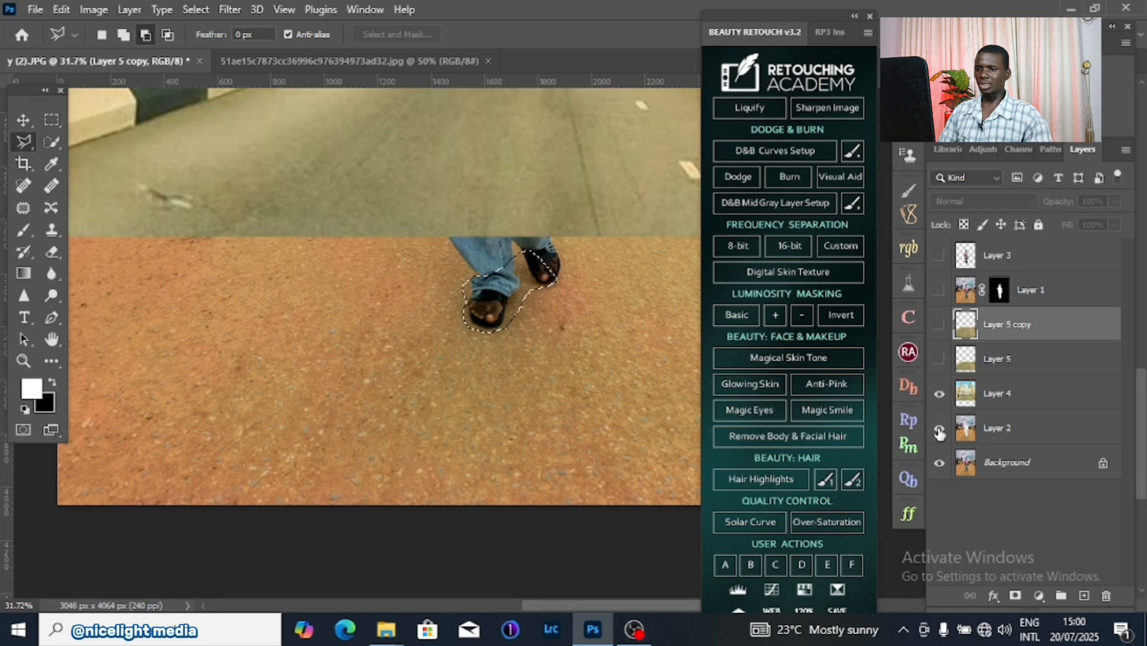
pyautogui.click(939, 359)
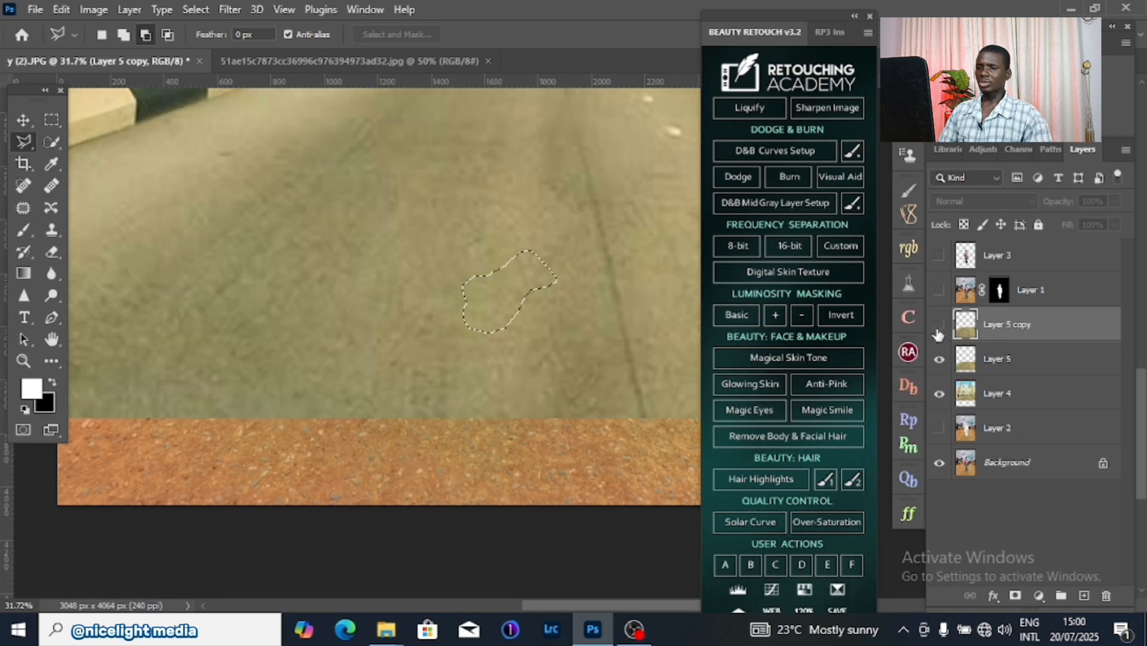
pyautogui.click(939, 324)
pyautogui.click(939, 290)
pyautogui.scroll(2, 577, 287)
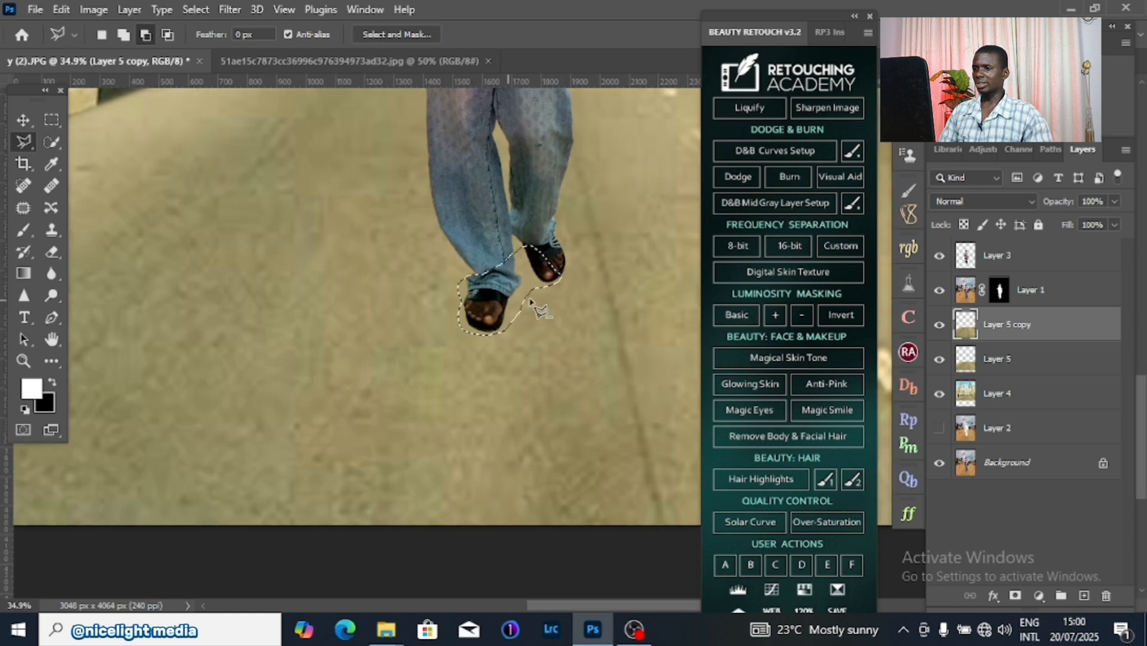
pyautogui.moveTo(572, 303); pyautogui.dragTo(533, 345)
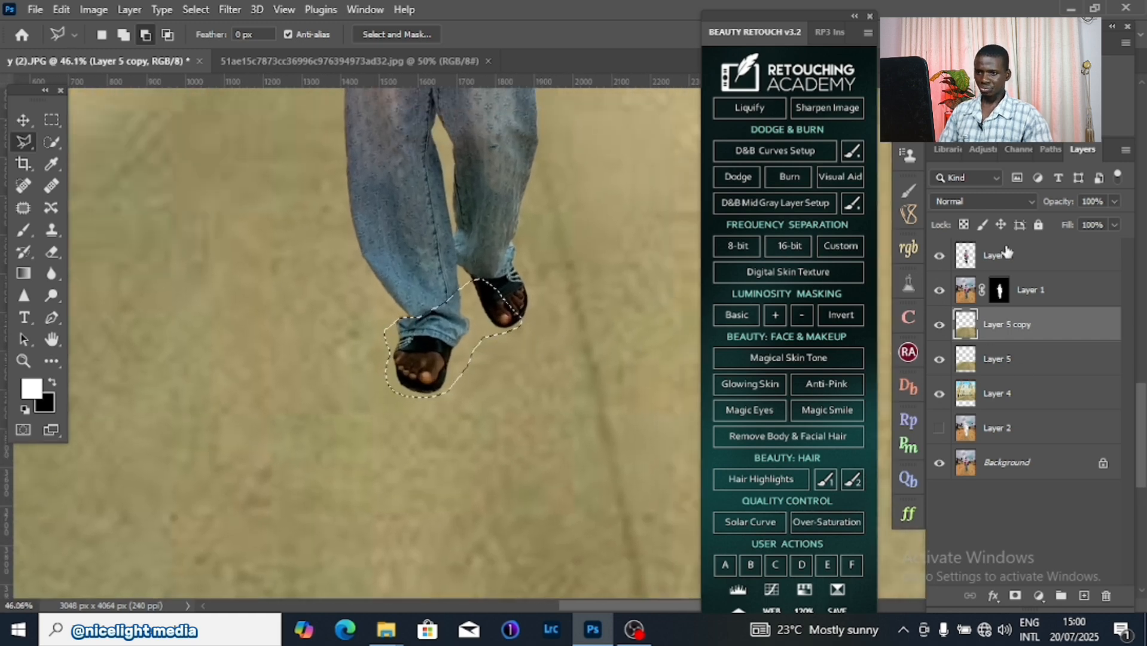
# Step: Add a new layer directly above Layer 5 copy and choose the Brush tool with black as the foreground colour
pyautogui.click(1084, 597)
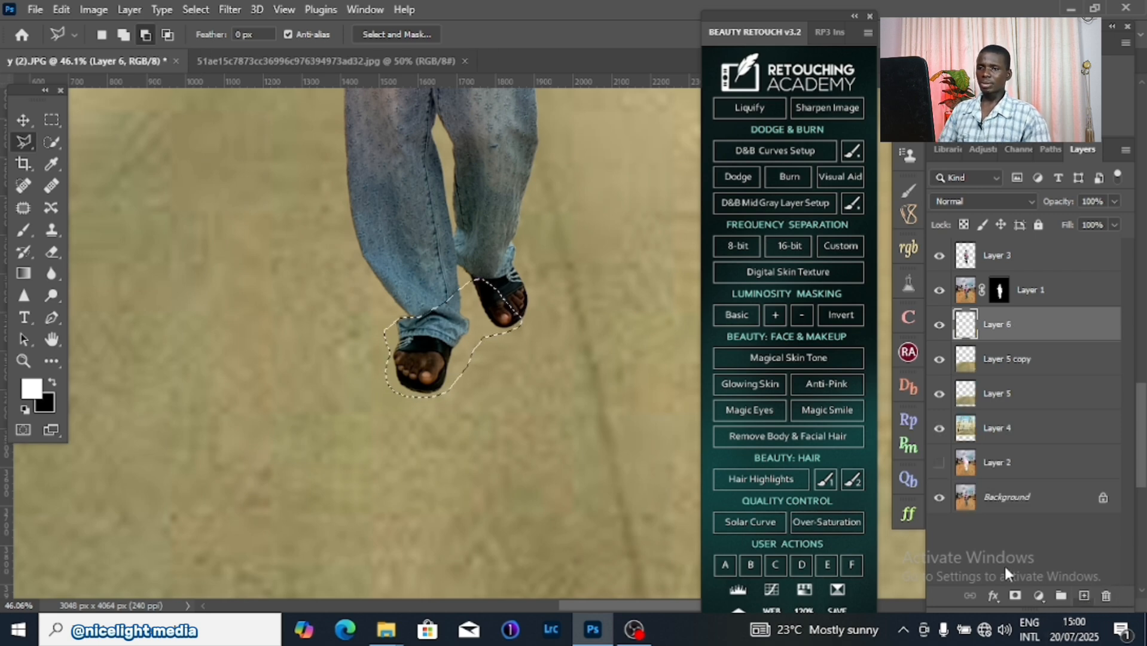
pyautogui.click(51, 381)
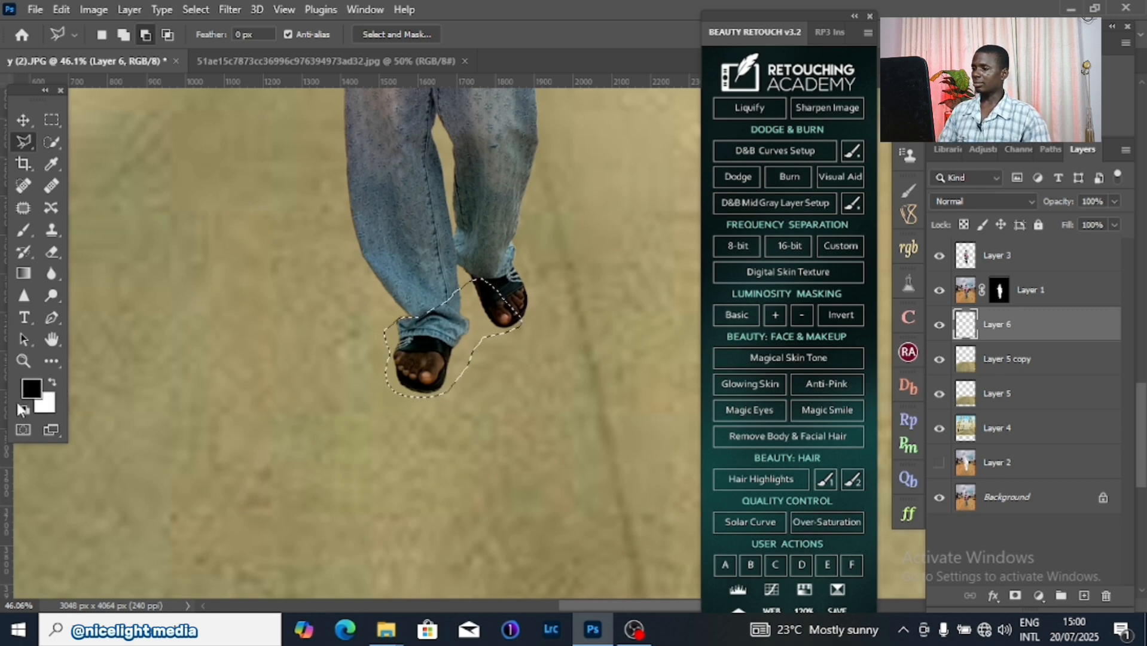
pyautogui.click(25, 233)
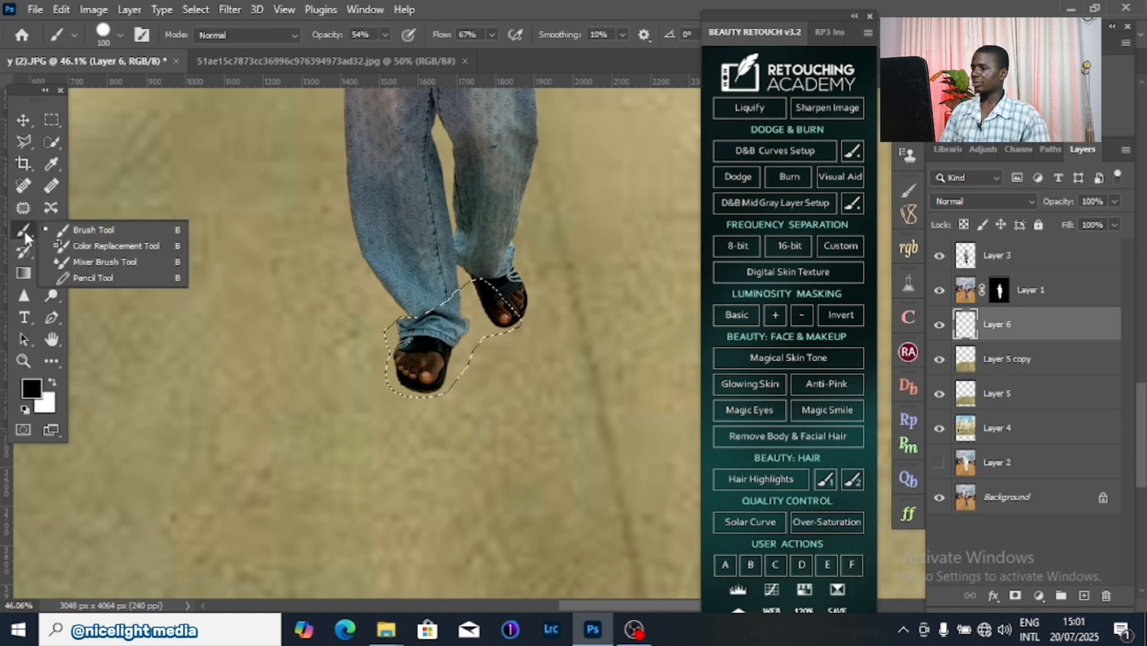
pyautogui.click(109, 233)
# Step: Set the brush opacity to 27% and the flow to 41%
pyautogui.click(385, 35)
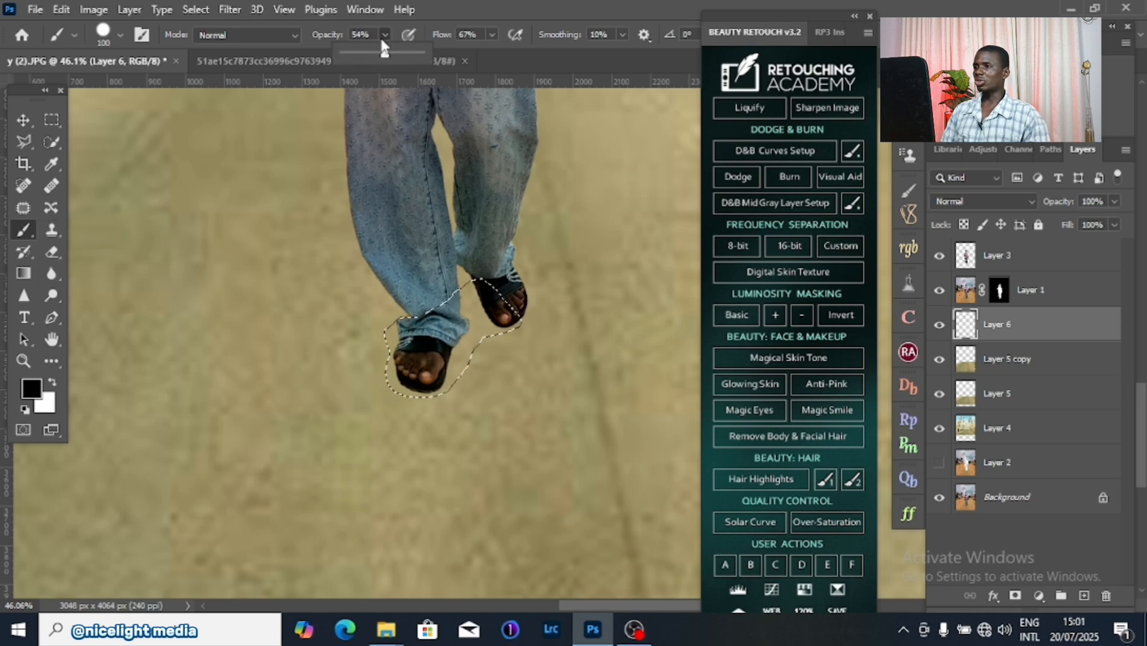
pyautogui.moveTo(384, 53); pyautogui.dragTo(374, 54)
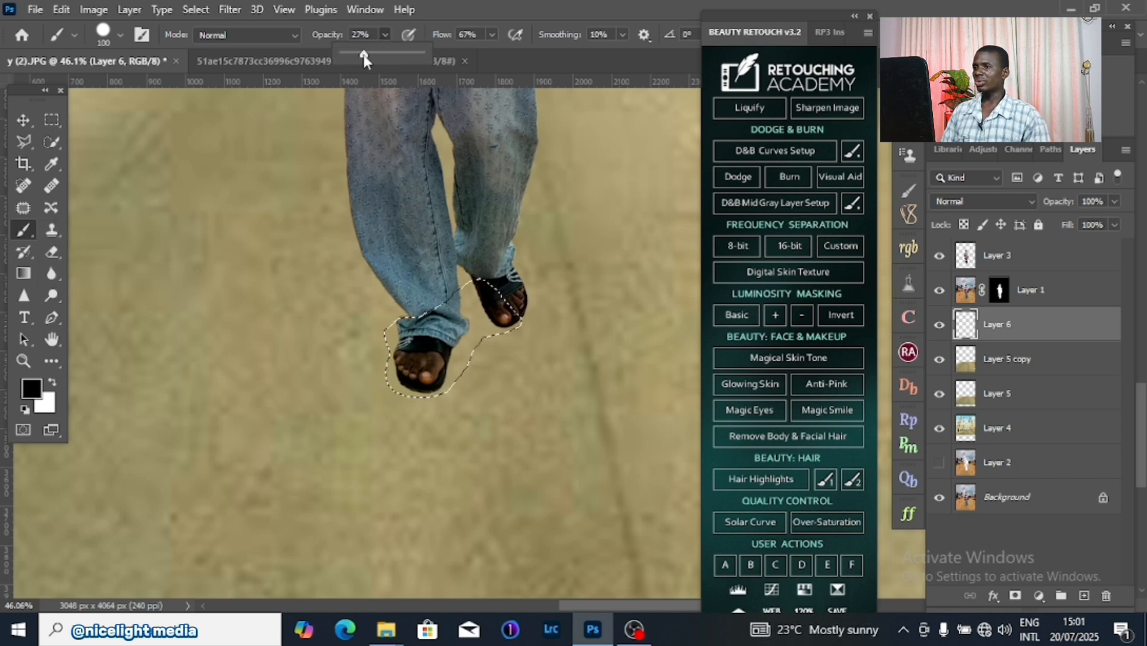
pyautogui.click(494, 34)
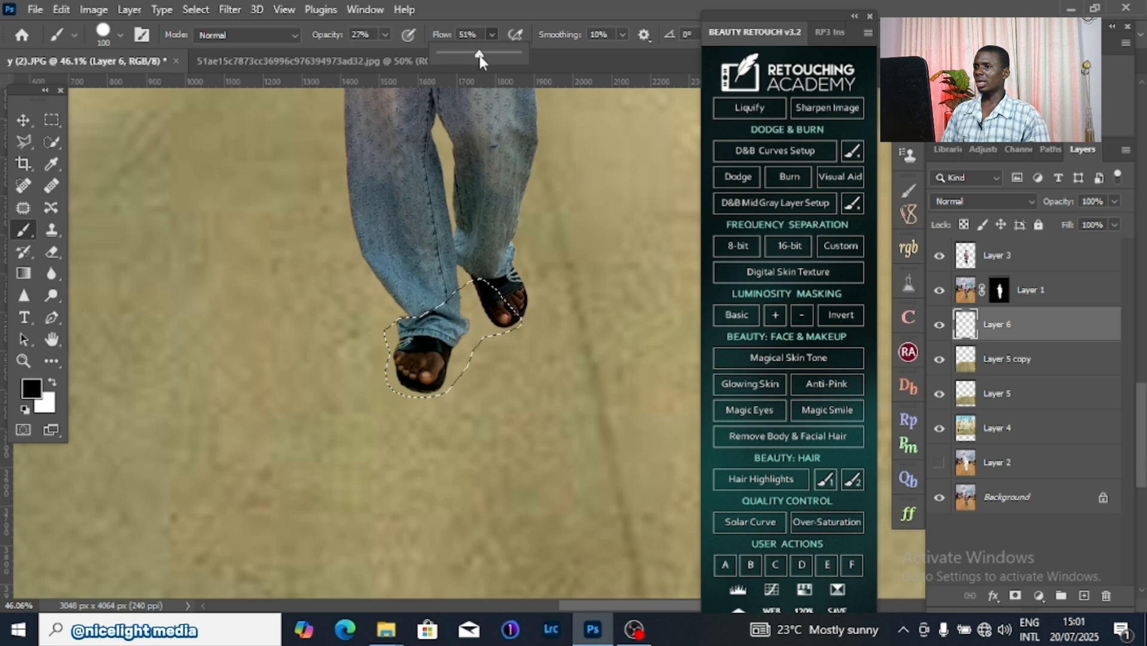
pyautogui.moveTo(476, 55); pyautogui.dragTo(471, 55)
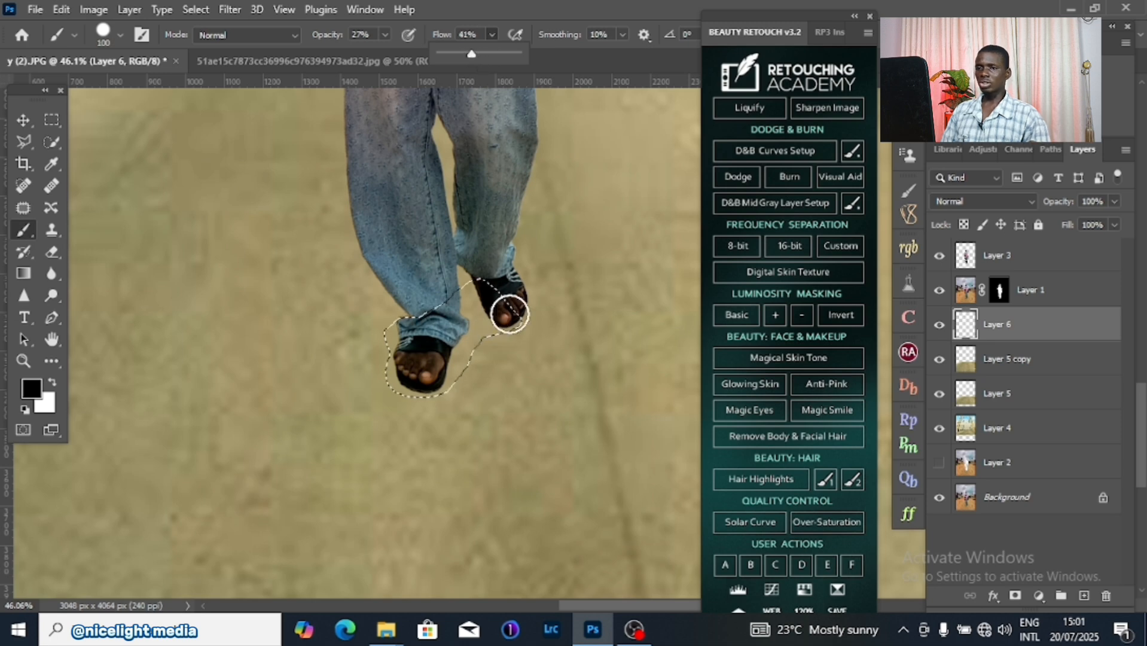
# Step: Paint a soft black shadow inside the selection around the man's sandals on Layer 6 and deselect the area
pyautogui.moveTo(510, 313); pyautogui.dragTo(450, 352)
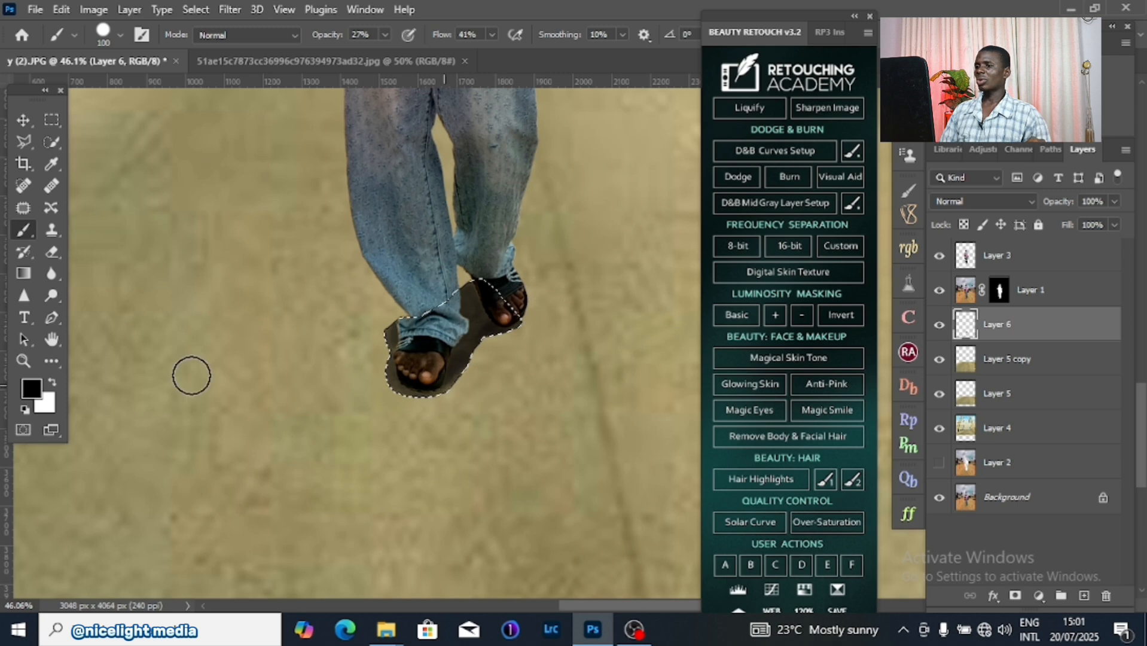
pyautogui.click(21, 142)
pyautogui.rightClick(232, 148)
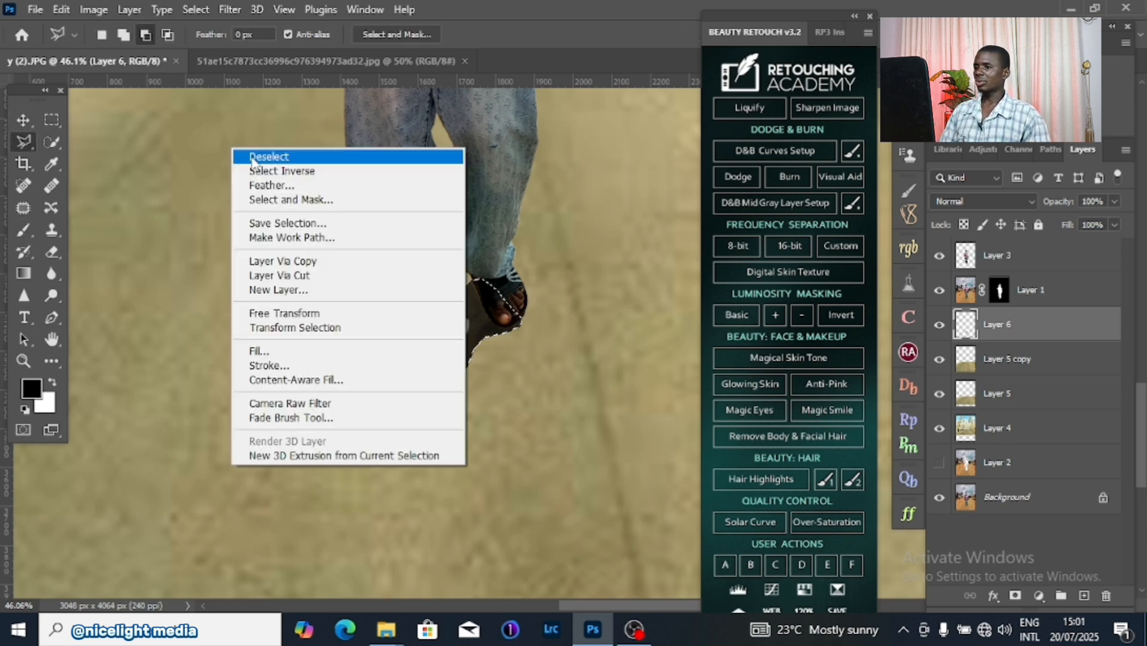
pyautogui.click(250, 156)
# Step: Soften the painted foot shadow on Layer 6 with a Gaussian Blur of 36.0 pixels radius
pyautogui.scroll(-3, 278, 130)
pyautogui.moveTo(332, 252); pyautogui.dragTo(518, 379)
pyautogui.scroll(5, 518, 378)
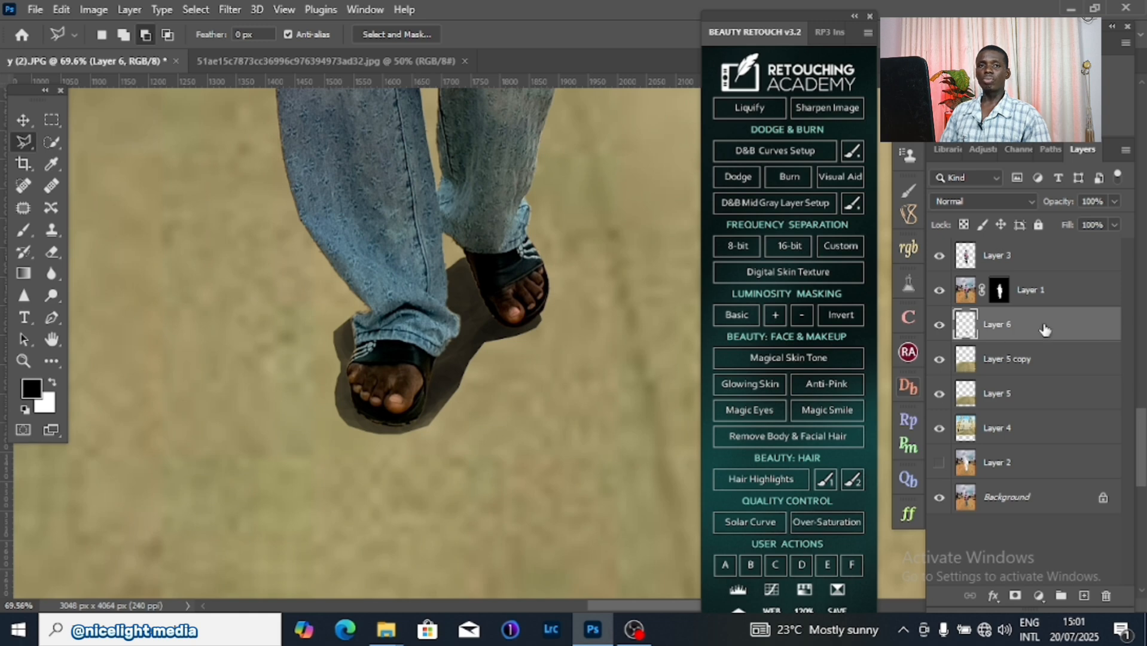
pyautogui.click(229, 10)
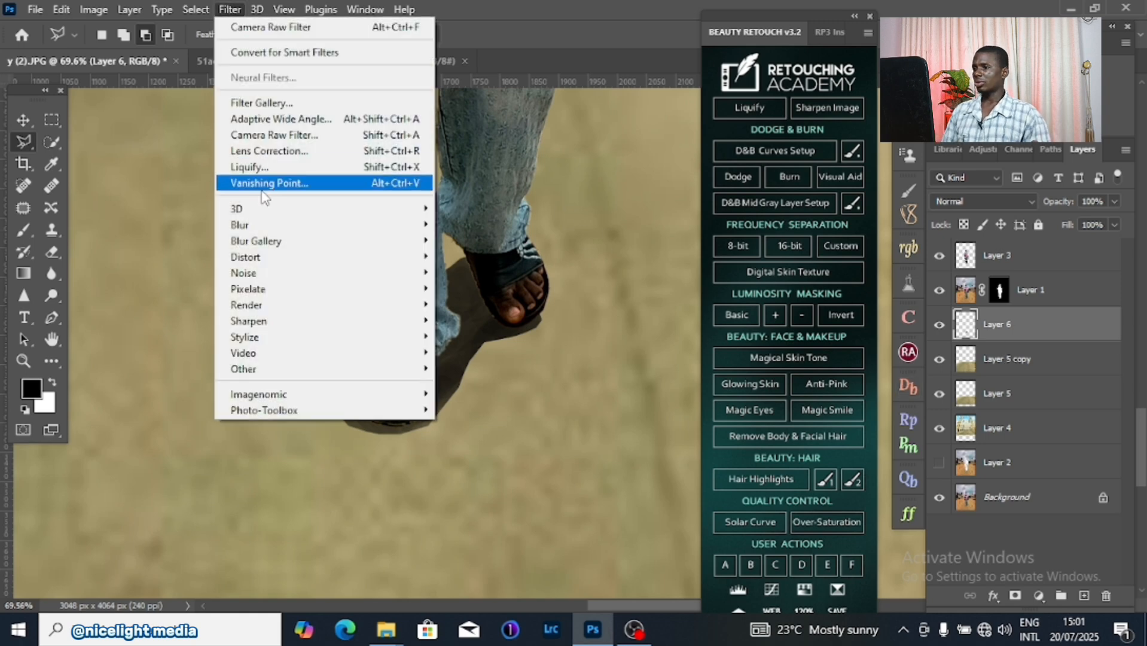
pyautogui.moveTo(254, 228)
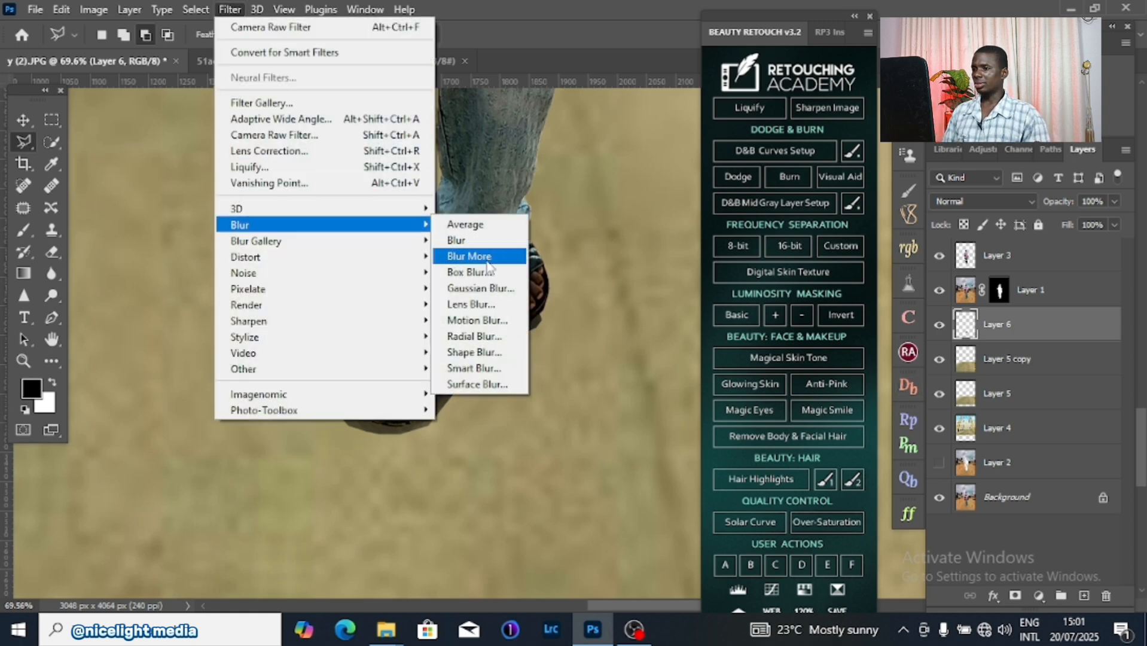
pyautogui.click(489, 289)
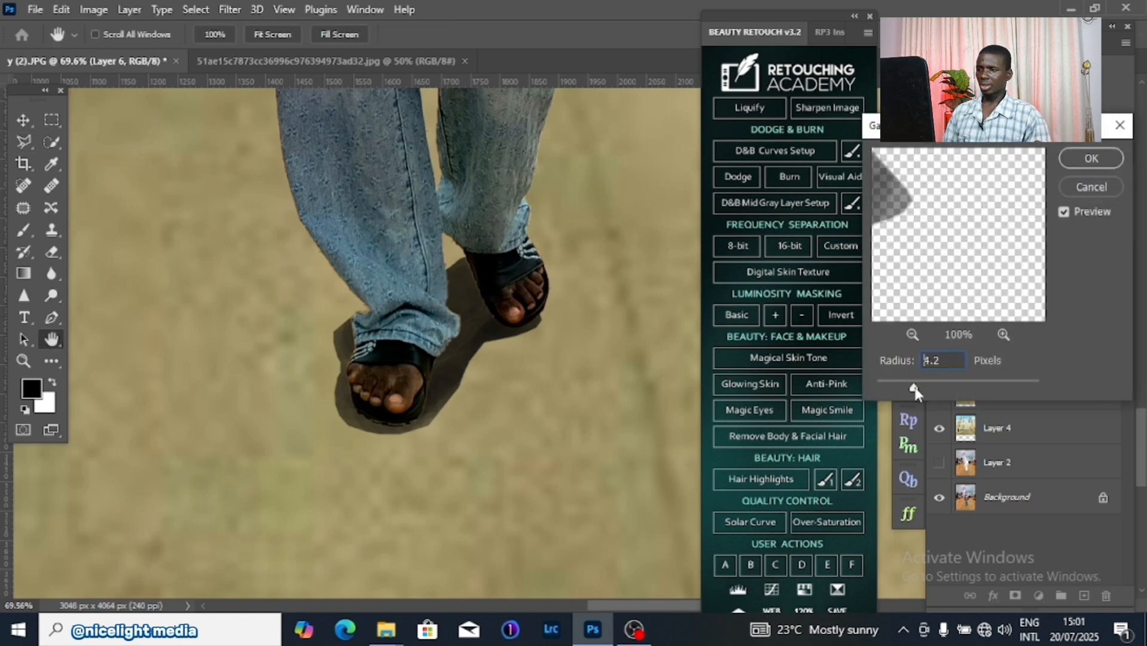
pyautogui.moveTo(913, 388); pyautogui.dragTo(959, 386)
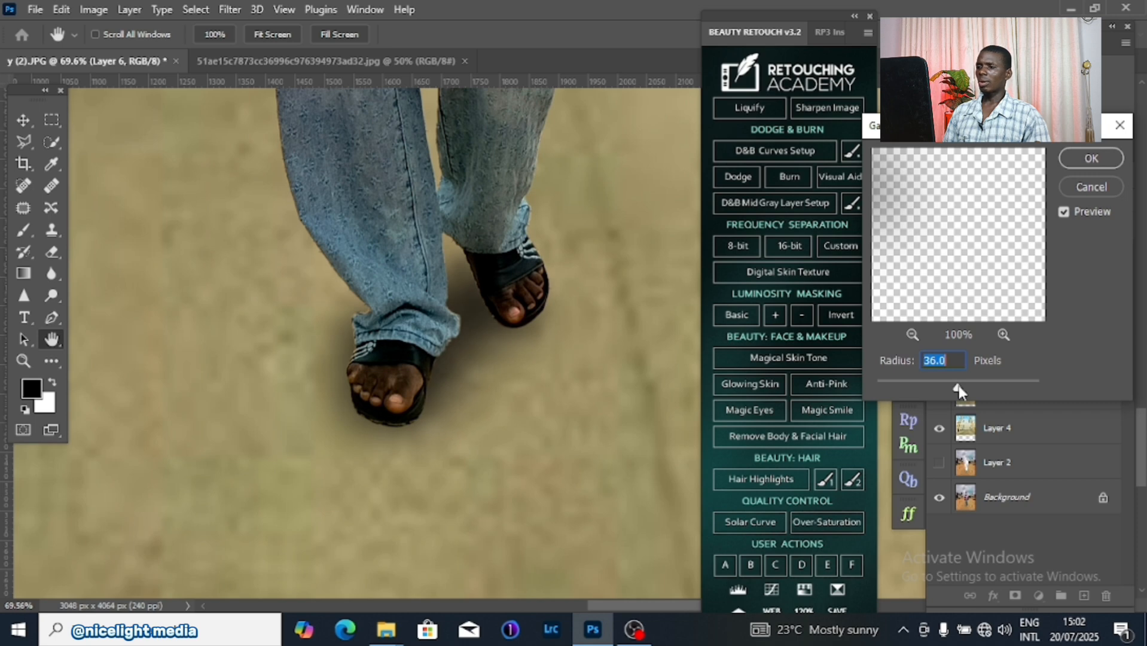
pyautogui.click(1076, 168)
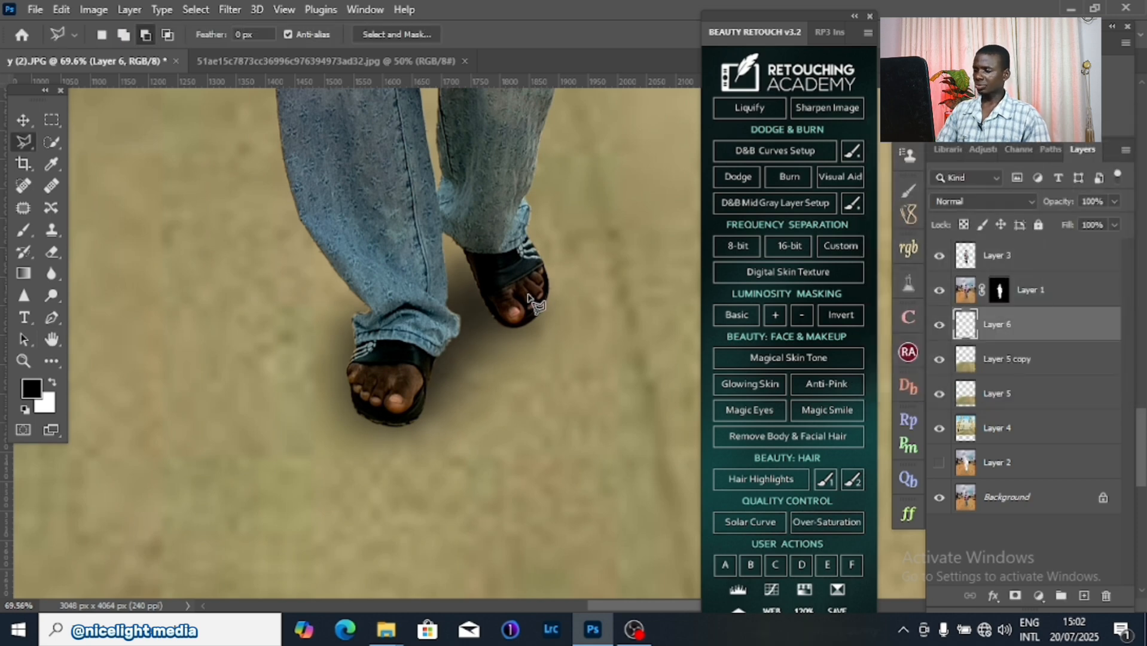
# Step: Try the Soft Light blend mode on the foot shadow layer and return it to Normal
pyautogui.scroll(-5, 537, 302)
pyautogui.scroll(-2, 541, 295)
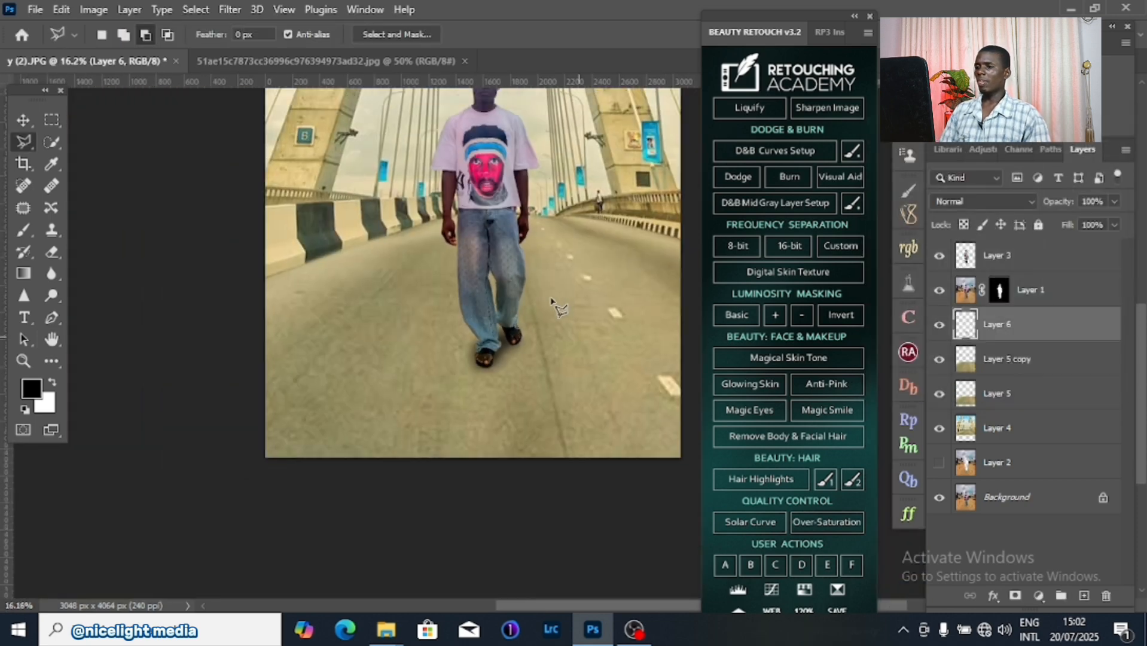
pyautogui.moveTo(543, 236); pyautogui.dragTo(540, 297)
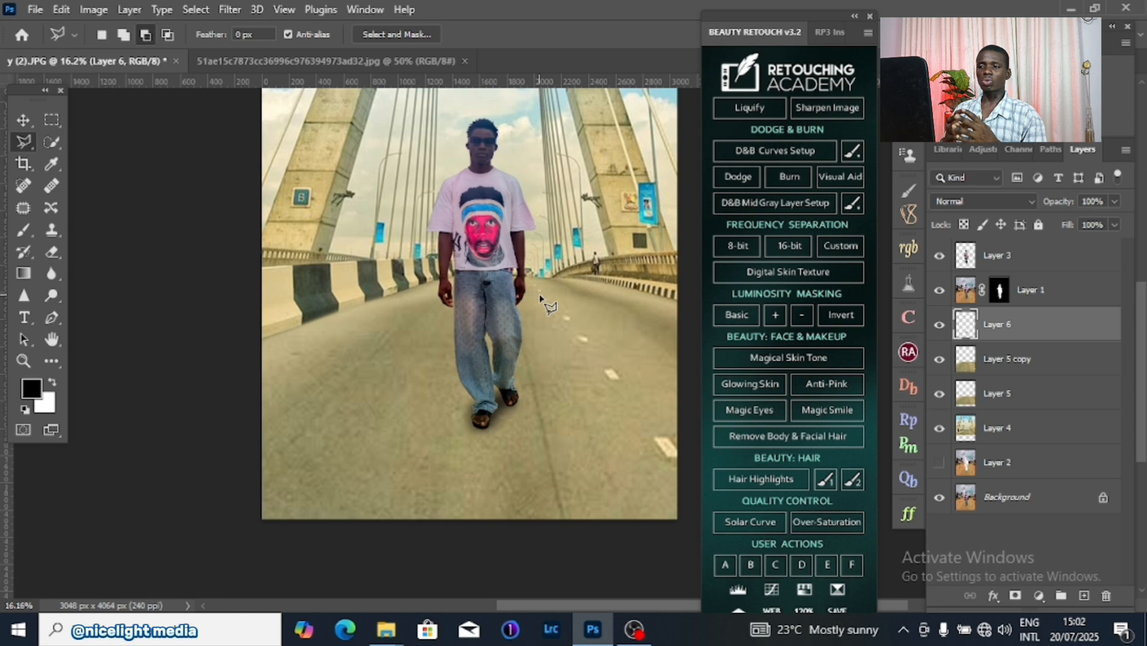
pyautogui.click(1036, 203)
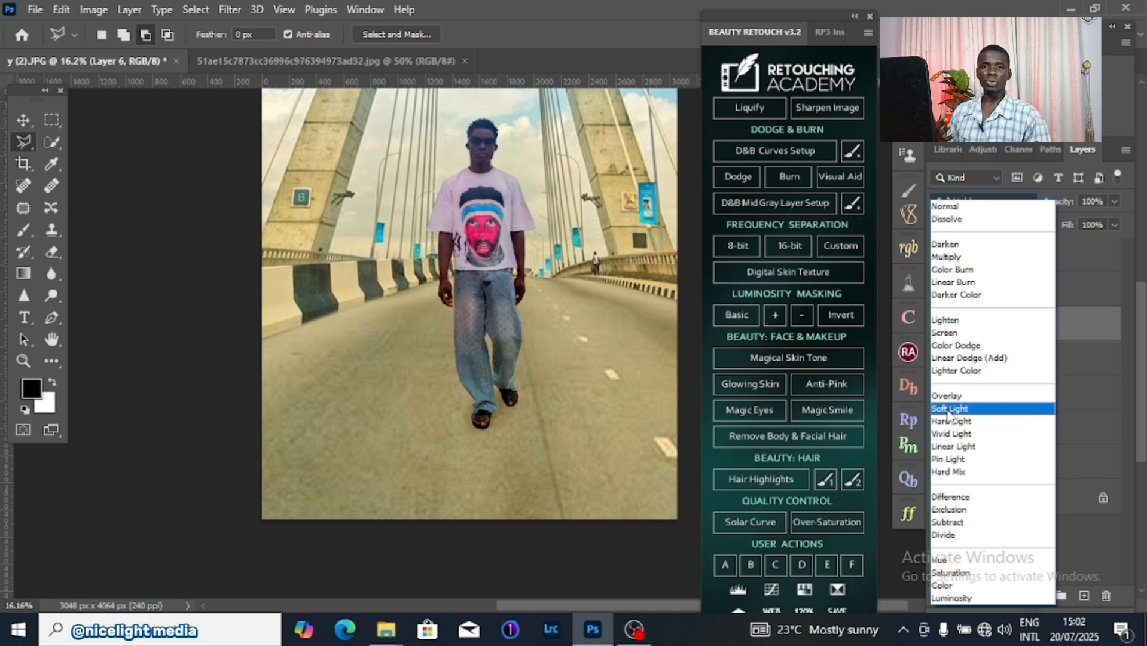
pyautogui.click(948, 409)
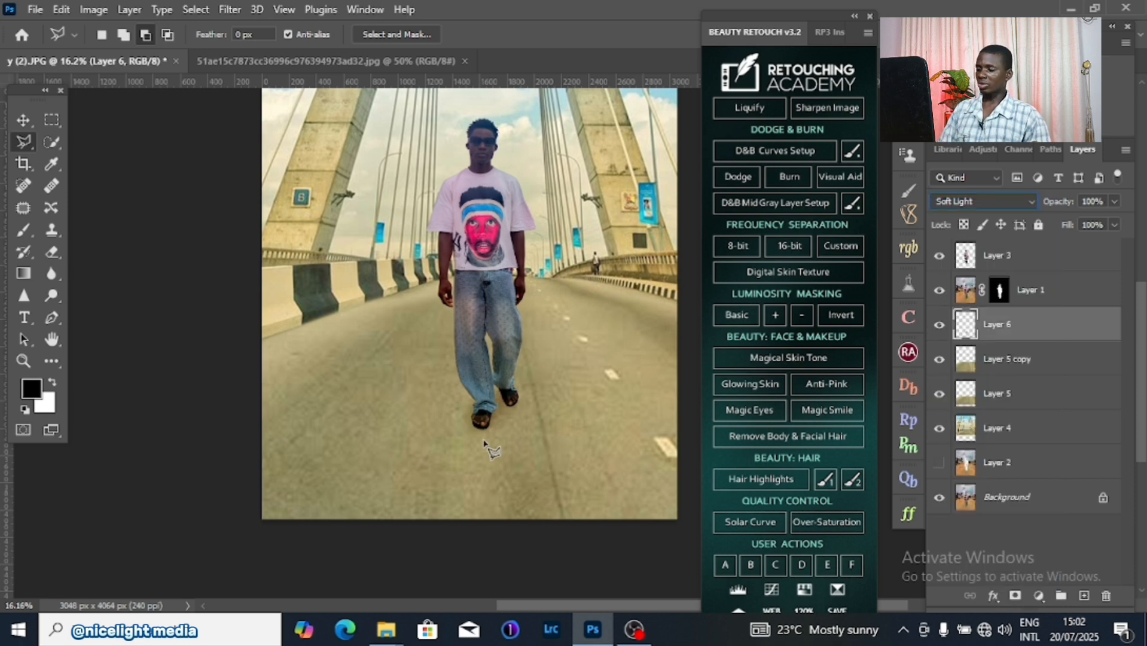
pyautogui.scroll(5, 454, 383)
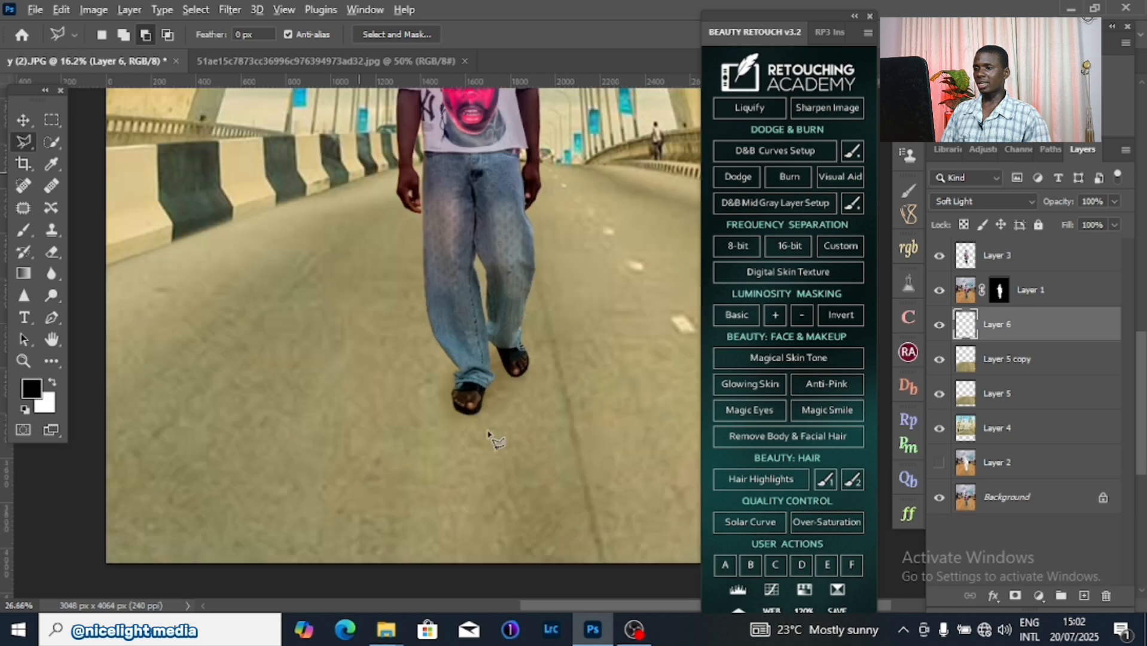
pyautogui.scroll(2, 467, 382)
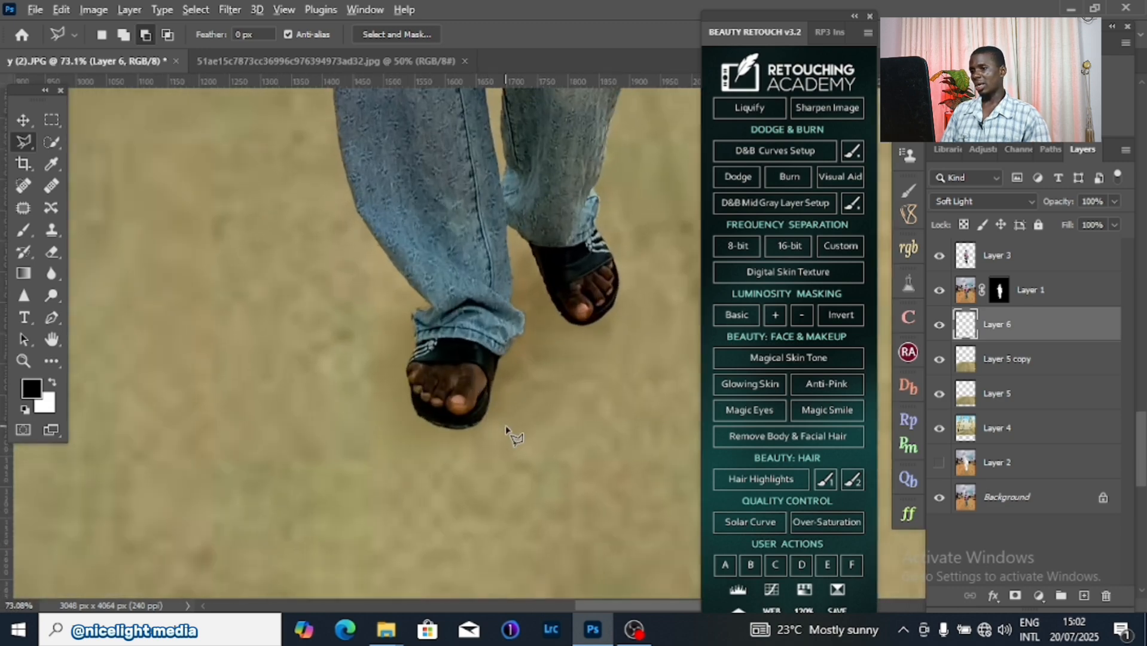
pyautogui.scroll(-1, 506, 425)
pyautogui.scroll(1, 507, 425)
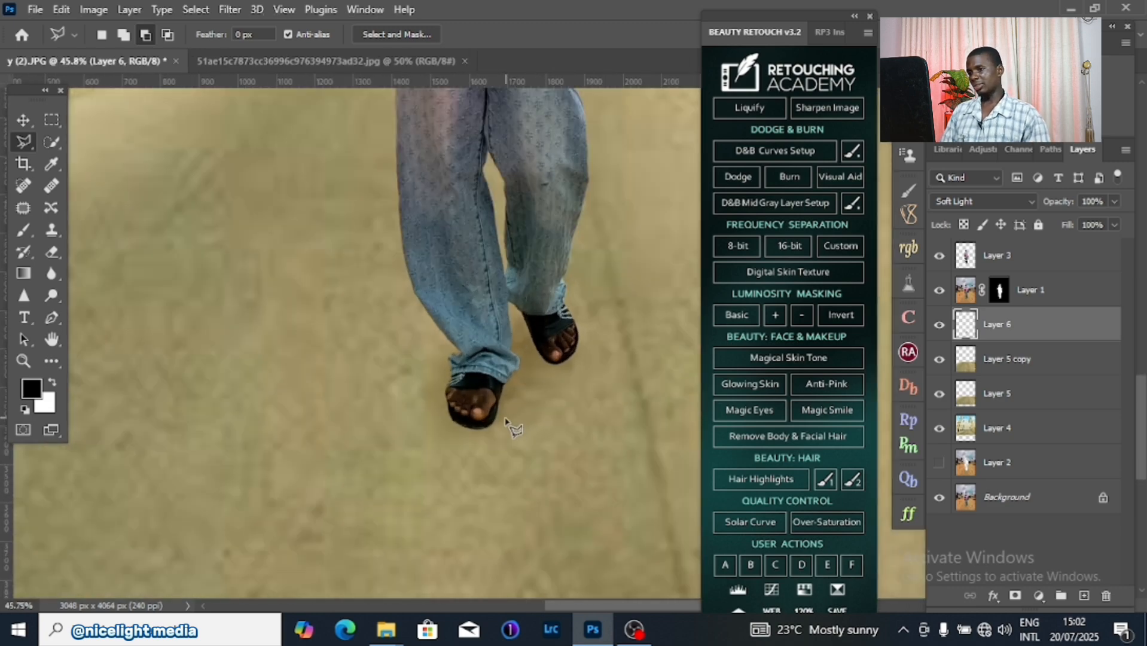
pyautogui.scroll(-3, 519, 419)
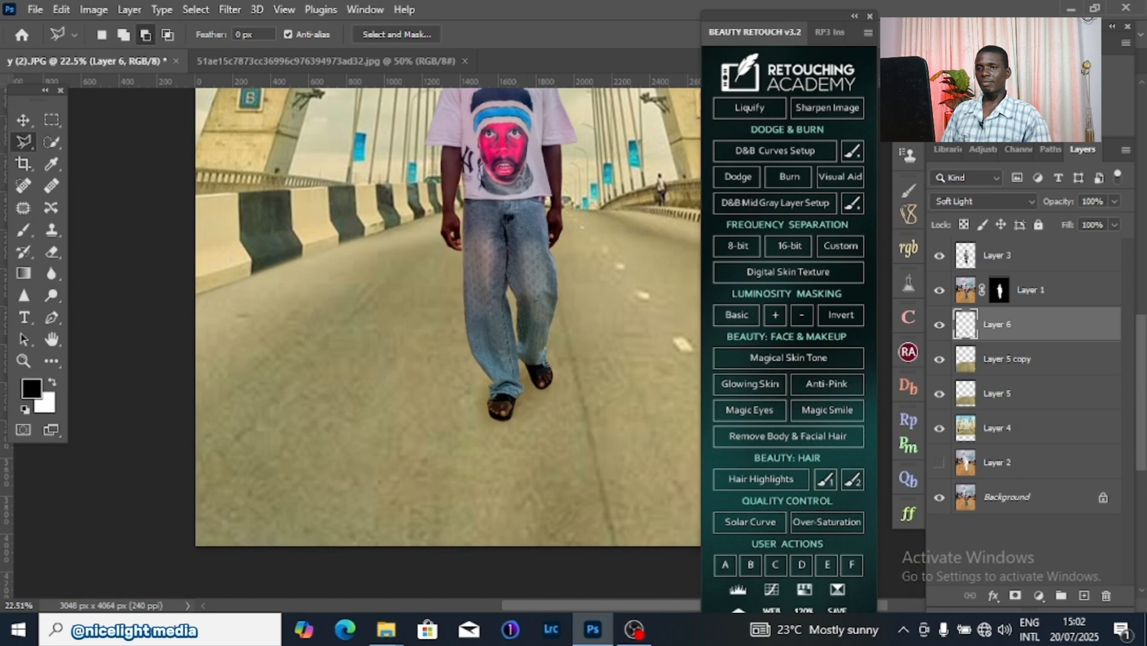
pyautogui.click(1030, 201)
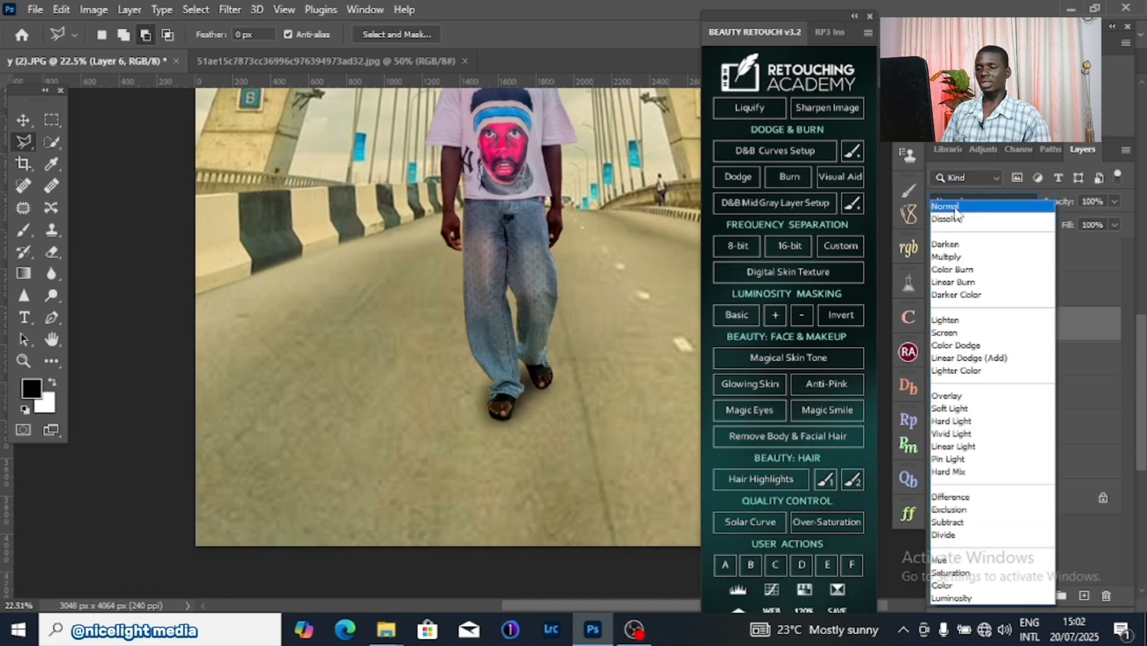
pyautogui.click(956, 213)
# Step: Lower the opacity of the foot shadow on Layer 6 to 59%
pyautogui.click(1112, 201)
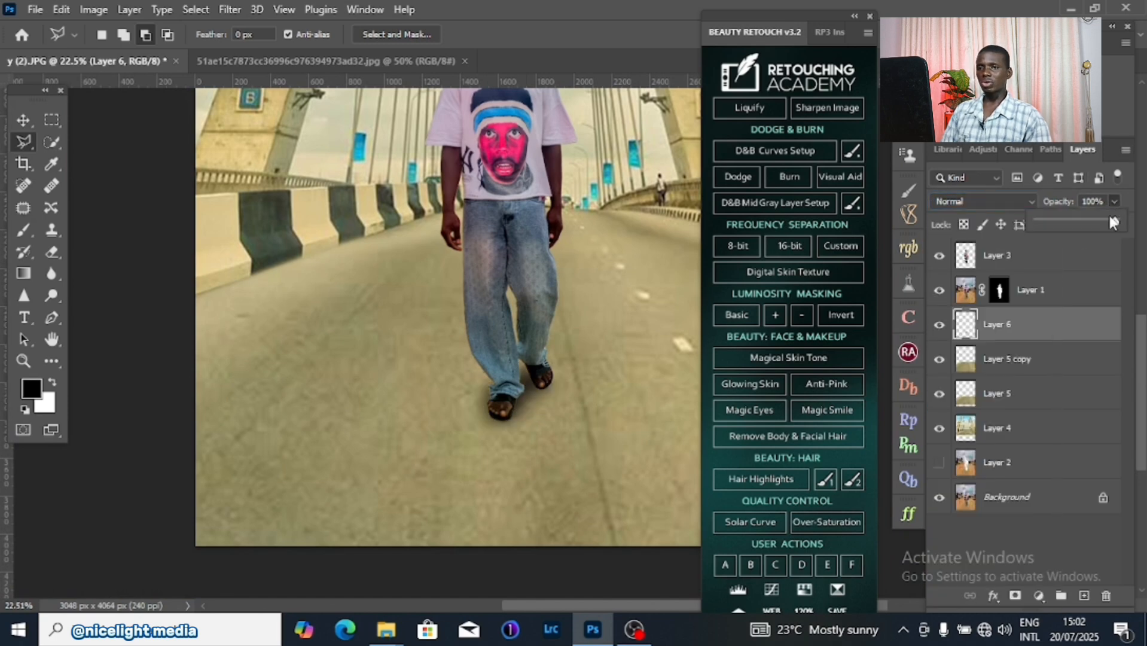
pyautogui.moveTo(1063, 222); pyautogui.dragTo(1078, 219)
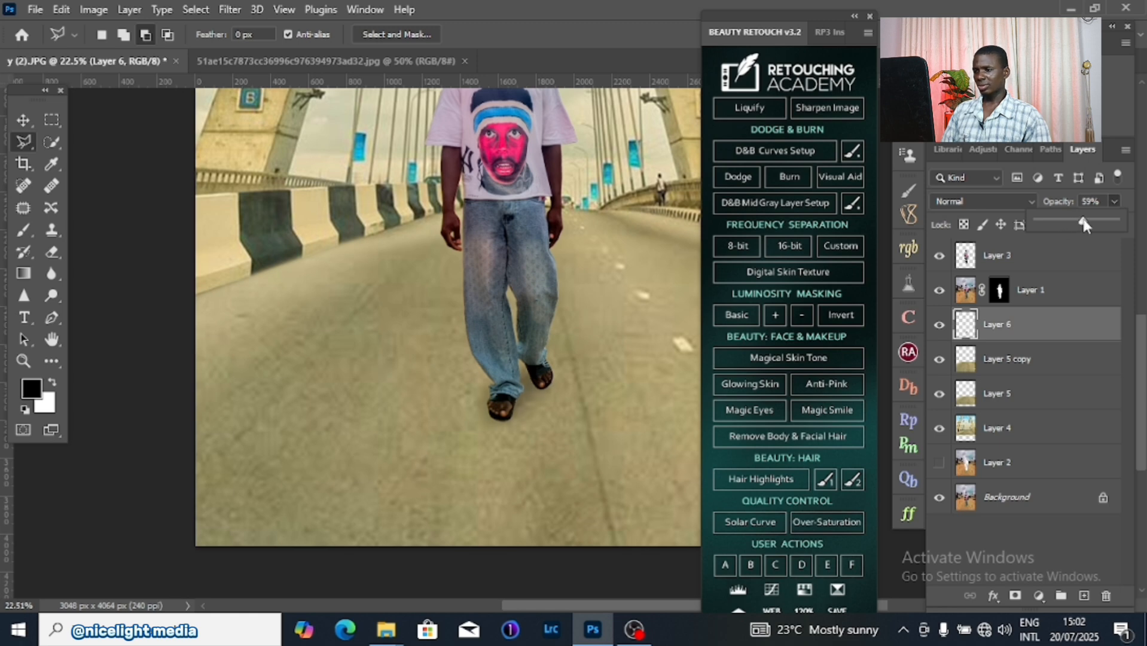
pyautogui.scroll(5, 639, 407)
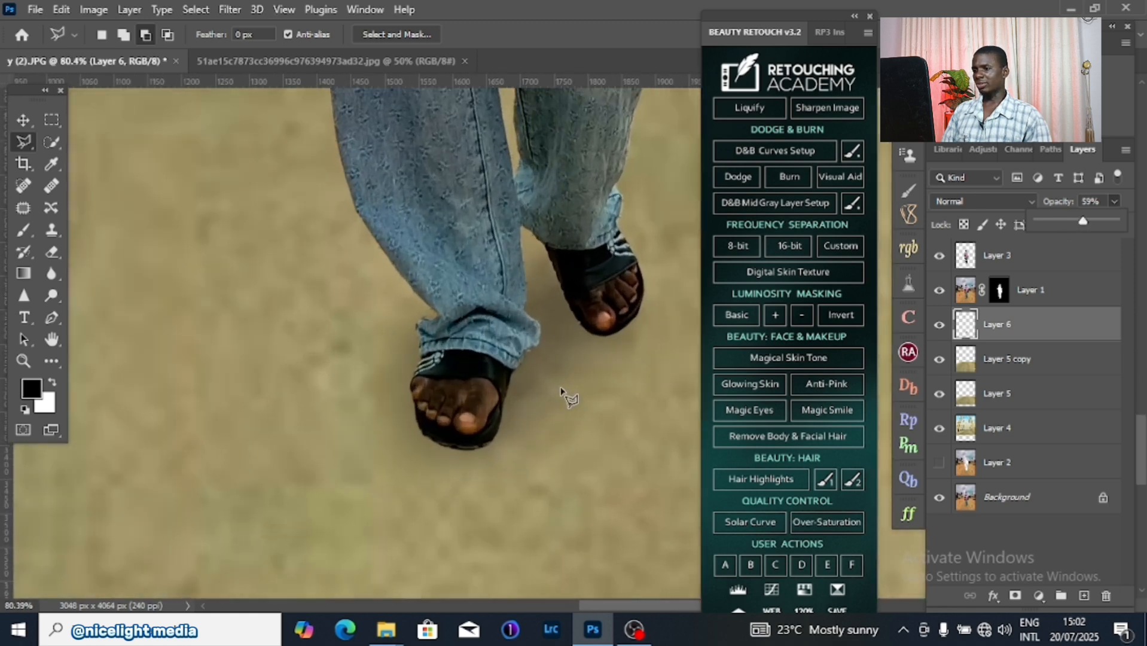
pyautogui.scroll(-1, 576, 339)
pyautogui.scroll(-4, 578, 410)
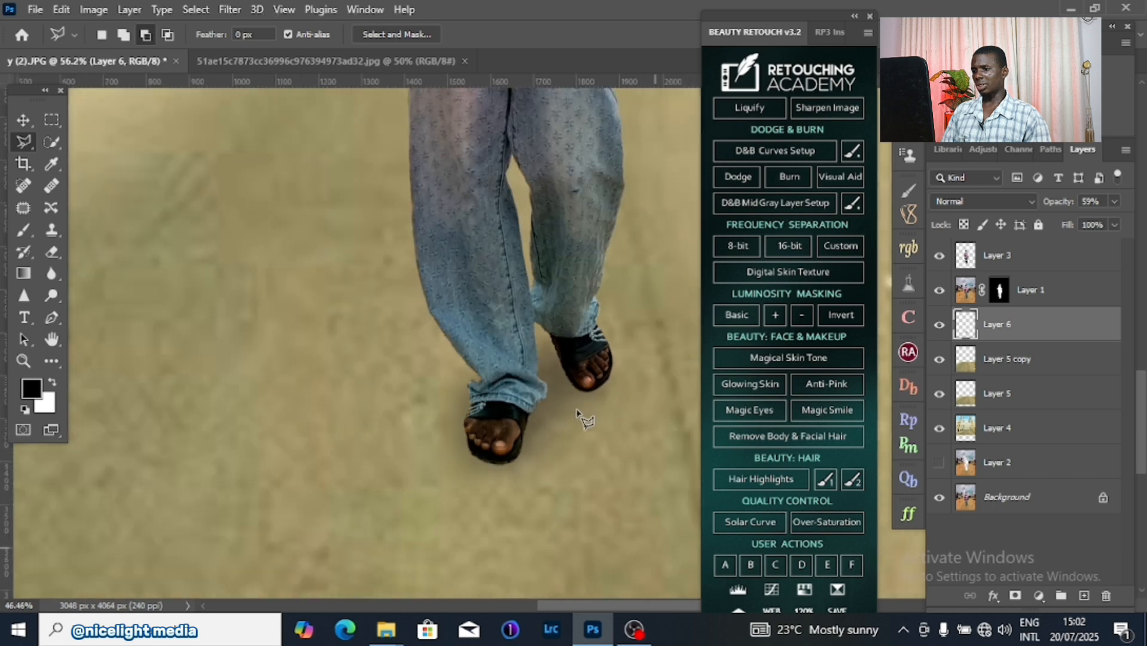
pyautogui.scroll(-2, 579, 414)
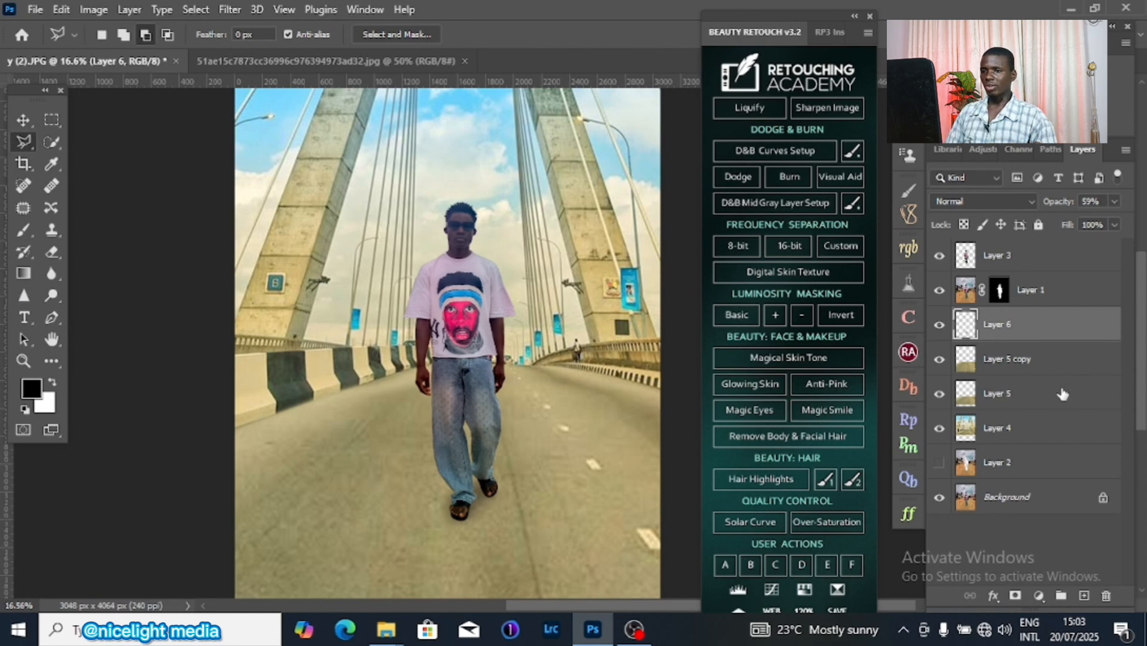
# Step: Toggle the visibility of Layer 6 off and on to compare the man's feet with and without the shadow
pyautogui.click(940, 325)
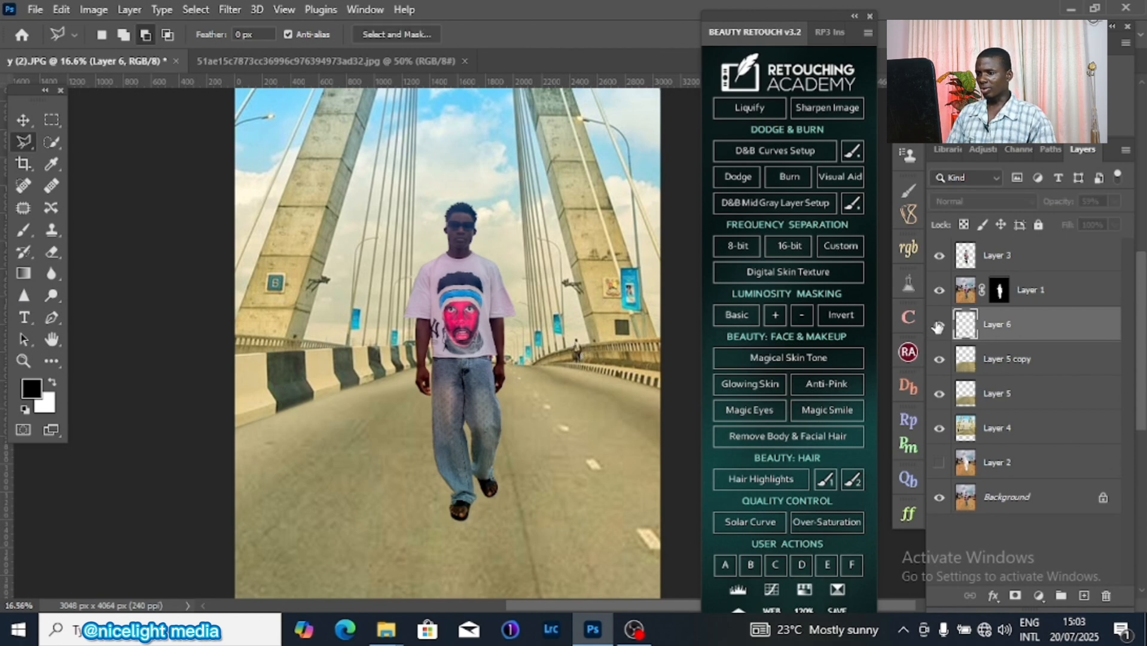
pyautogui.scroll(5, 515, 529)
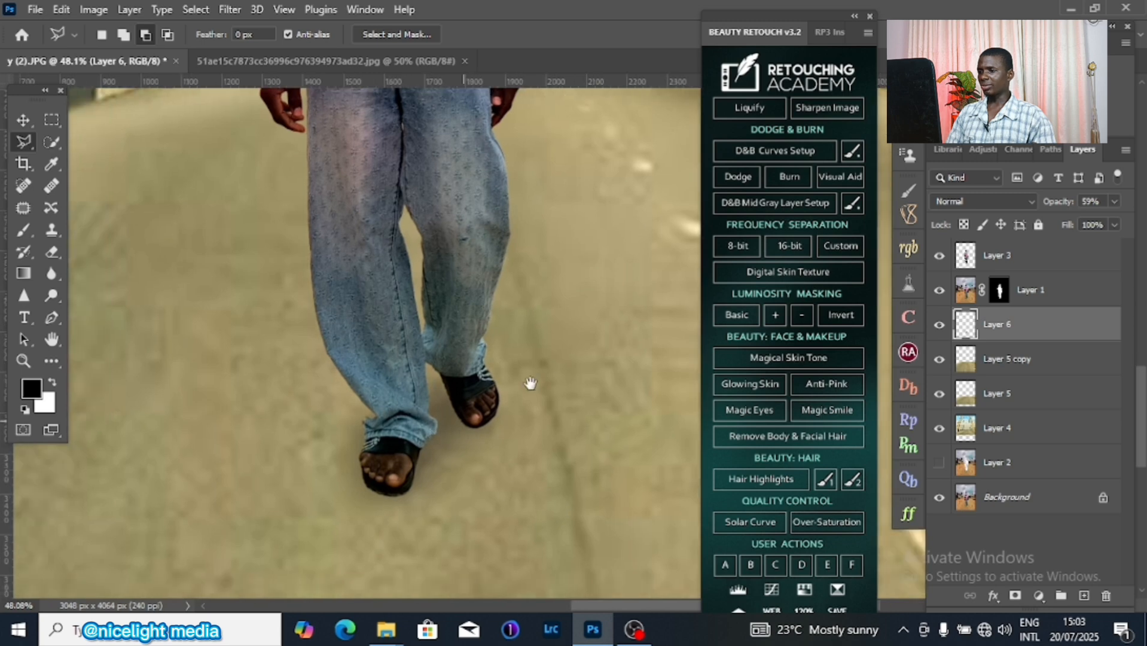
pyautogui.click(940, 325)
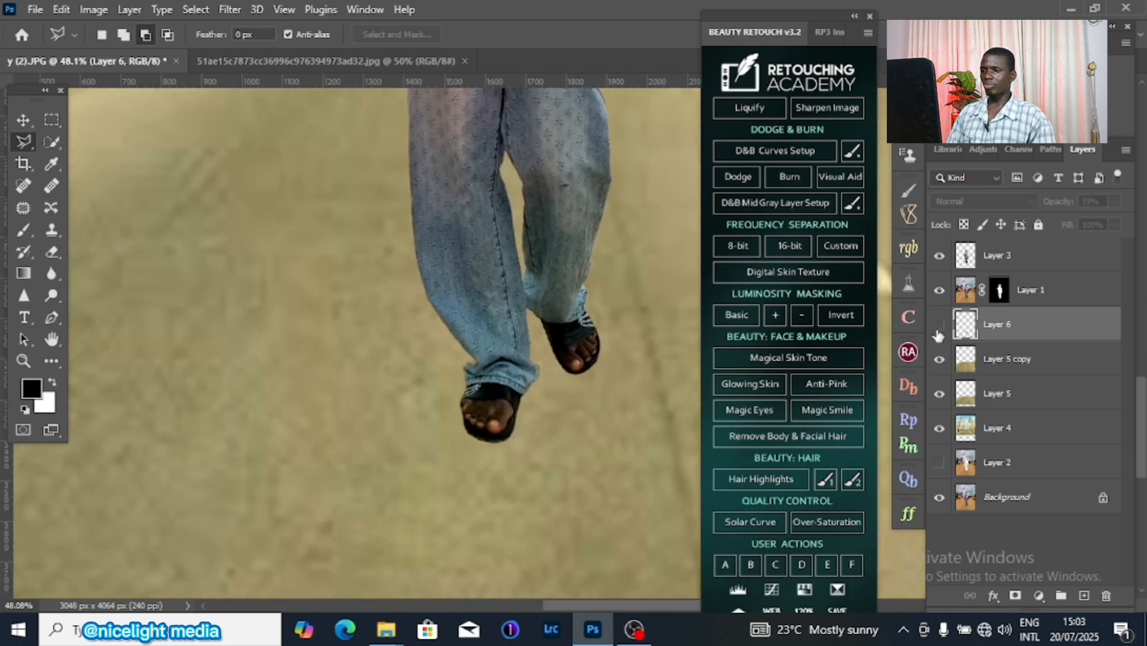
pyautogui.click(939, 325)
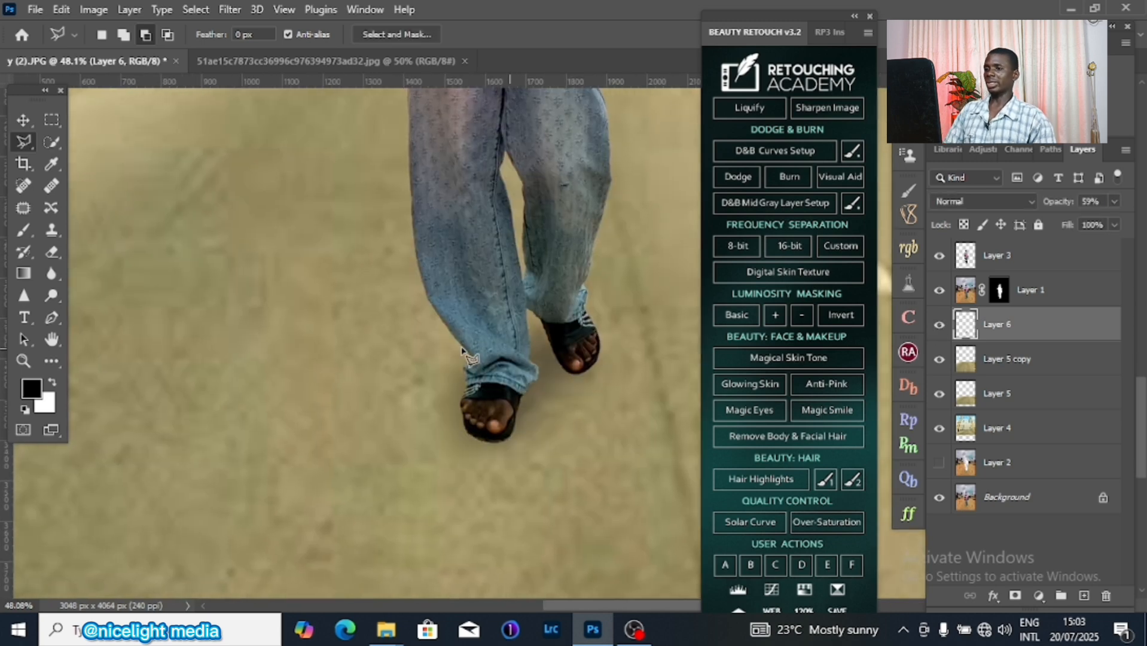
pyautogui.scroll(-5, 462, 350)
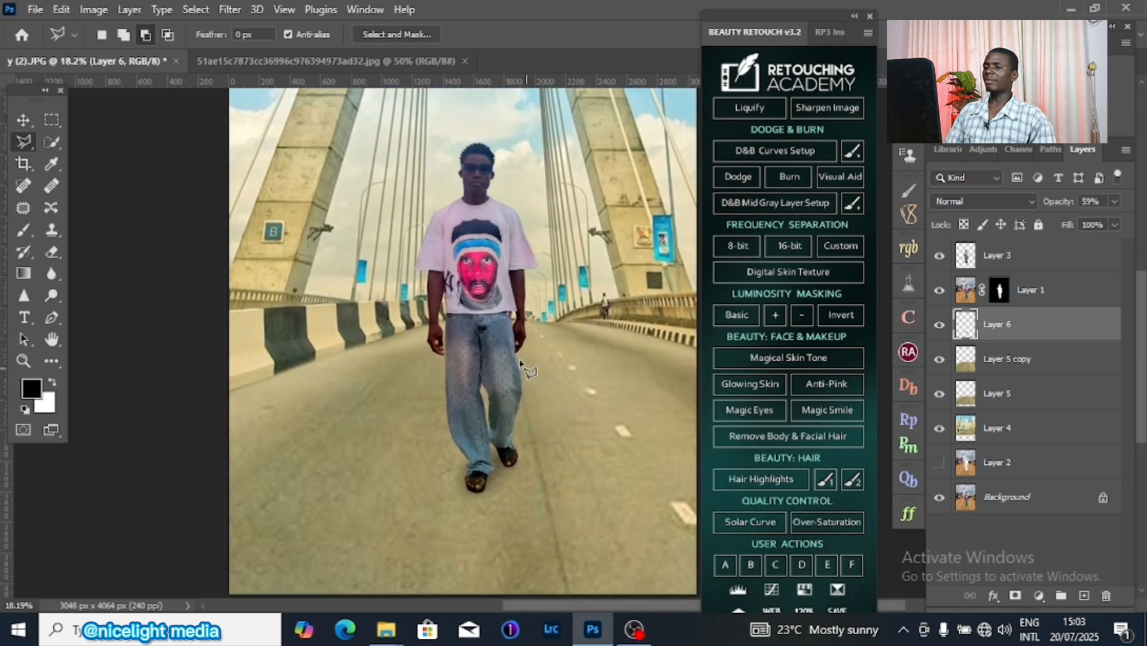
pyautogui.scroll(-2, 521, 362)
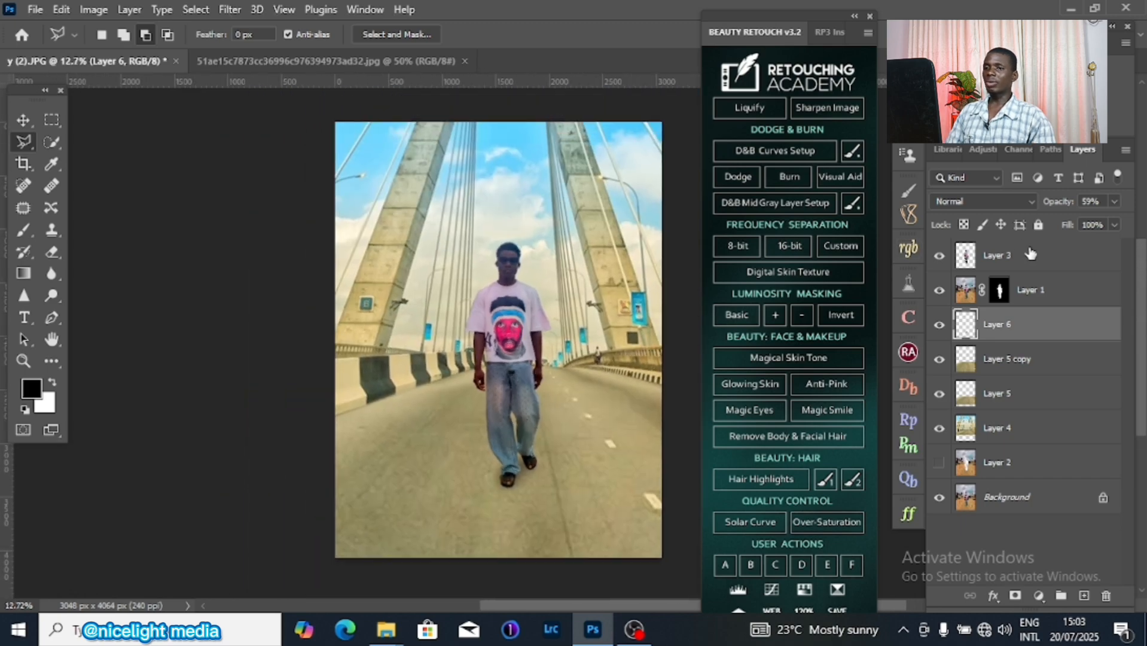
# Step: Select the man's head and neck on Layer 3 with the Quick Selection tool
pyautogui.scroll(5, 502, 293)
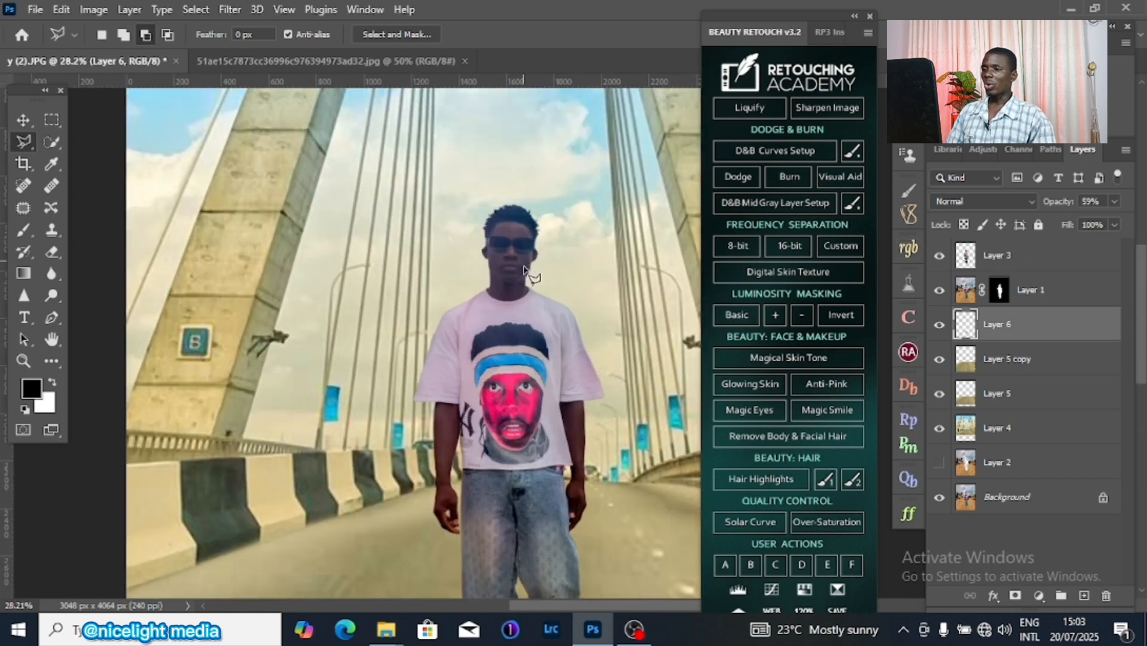
pyautogui.scroll(4, 477, 244)
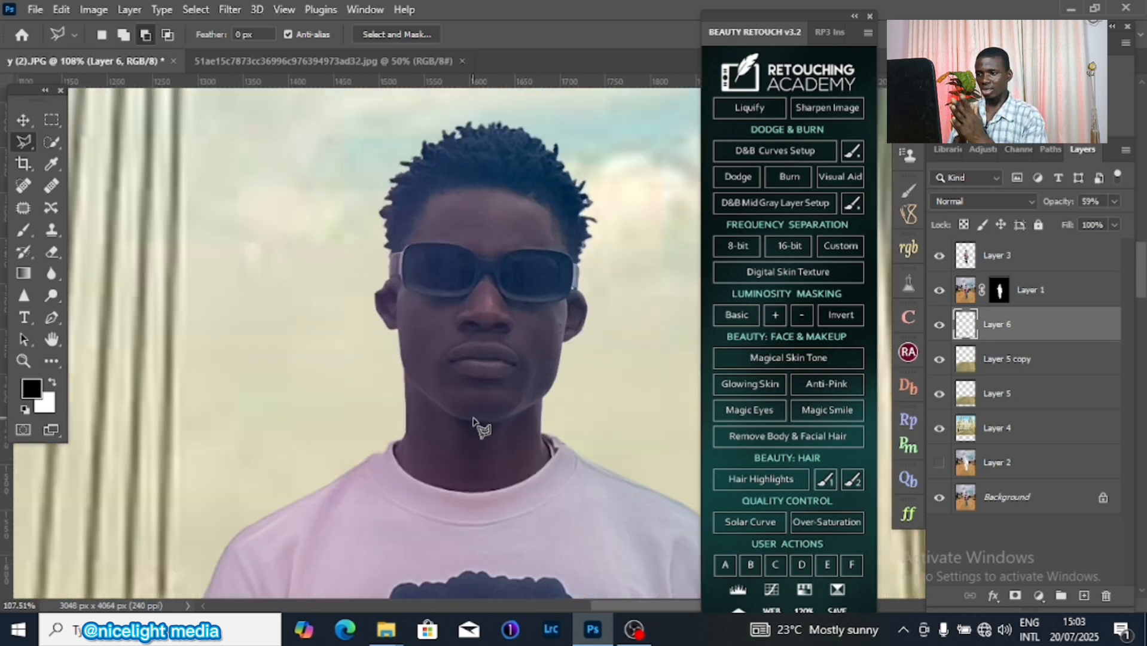
pyautogui.scroll(-1, 507, 356)
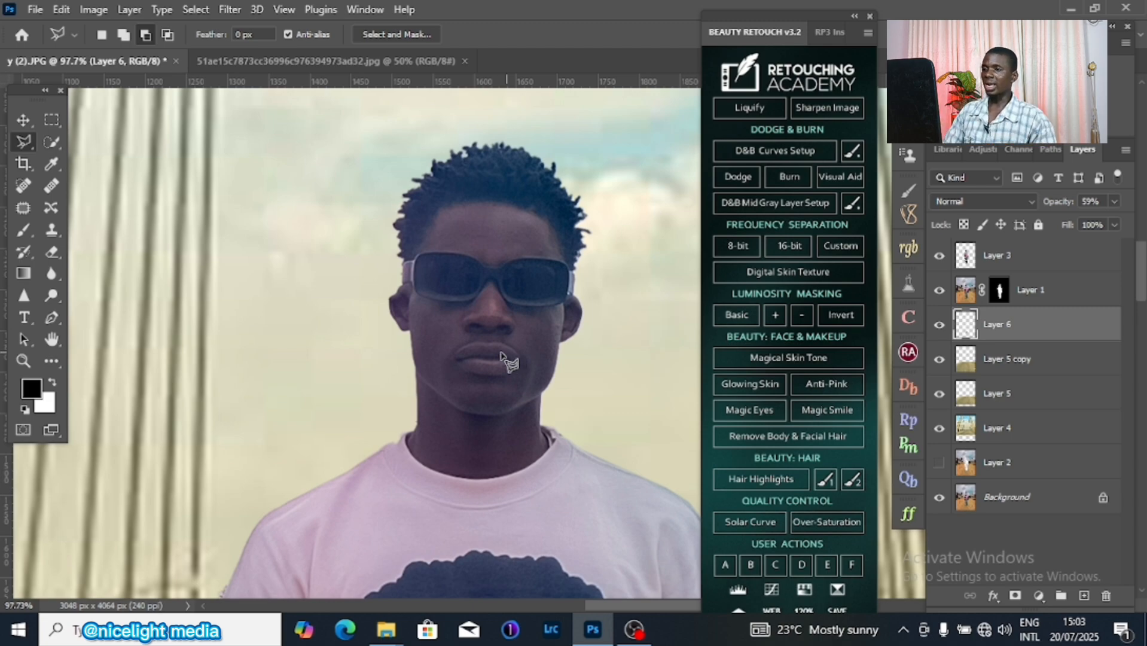
pyautogui.scroll(-5, 501, 355)
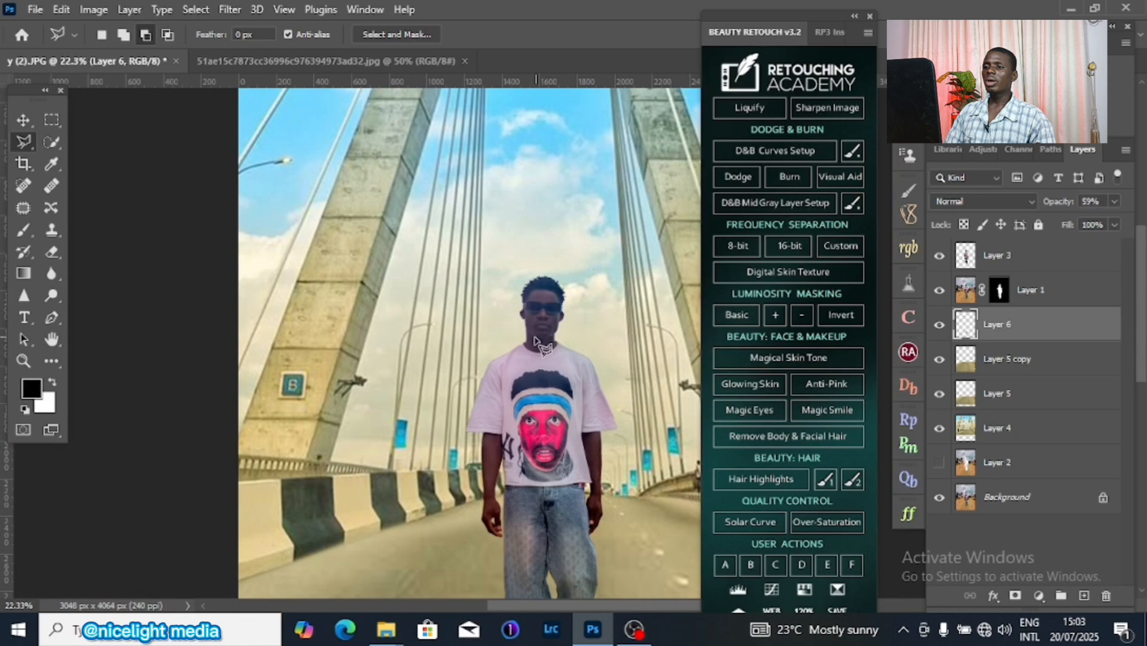
pyautogui.moveTo(538, 303)
pyautogui.mouseDown()
pyautogui.moveTo(490, 304)
pyautogui.moveTo(486, 284)
pyautogui.mouseUp()
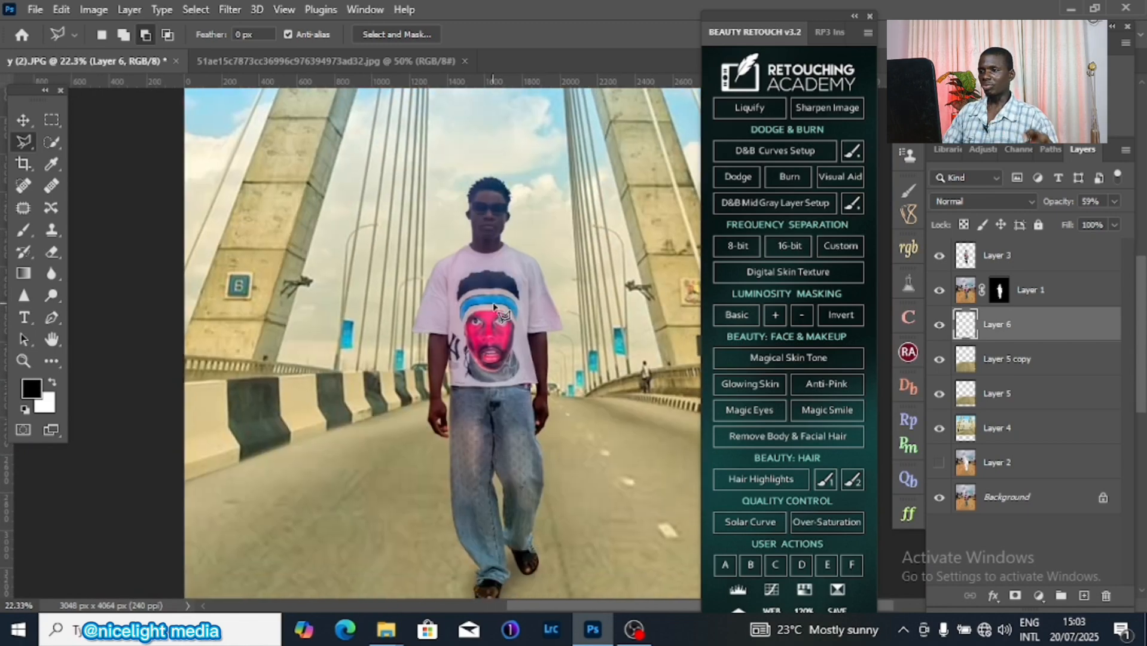
pyautogui.scroll(3, 501, 311)
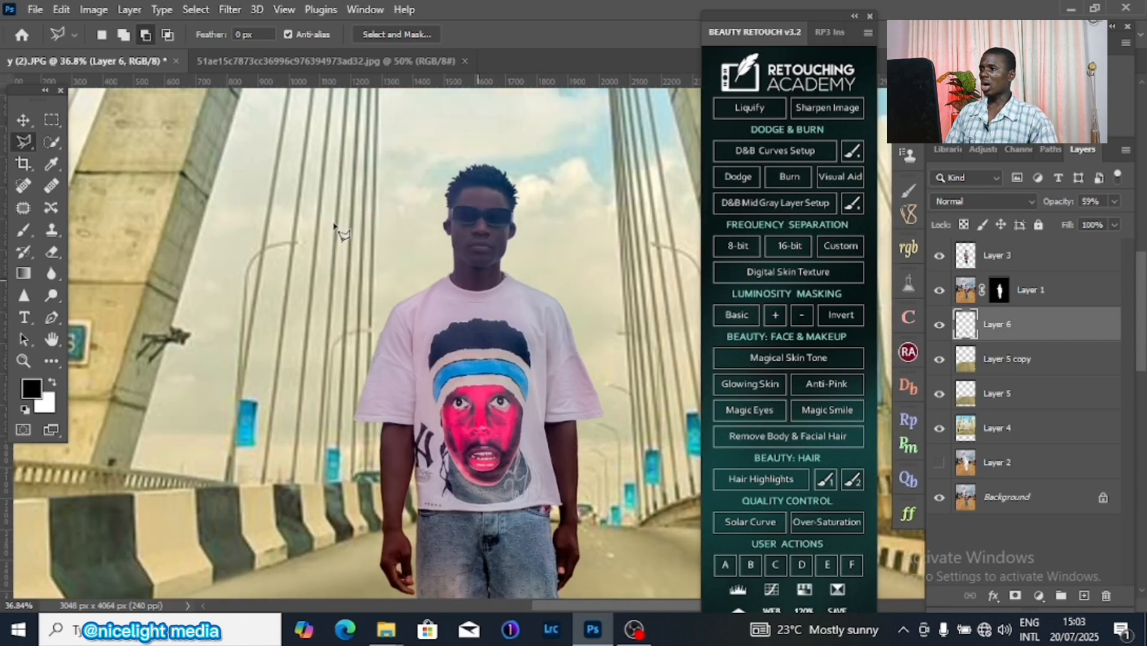
pyautogui.click(51, 142)
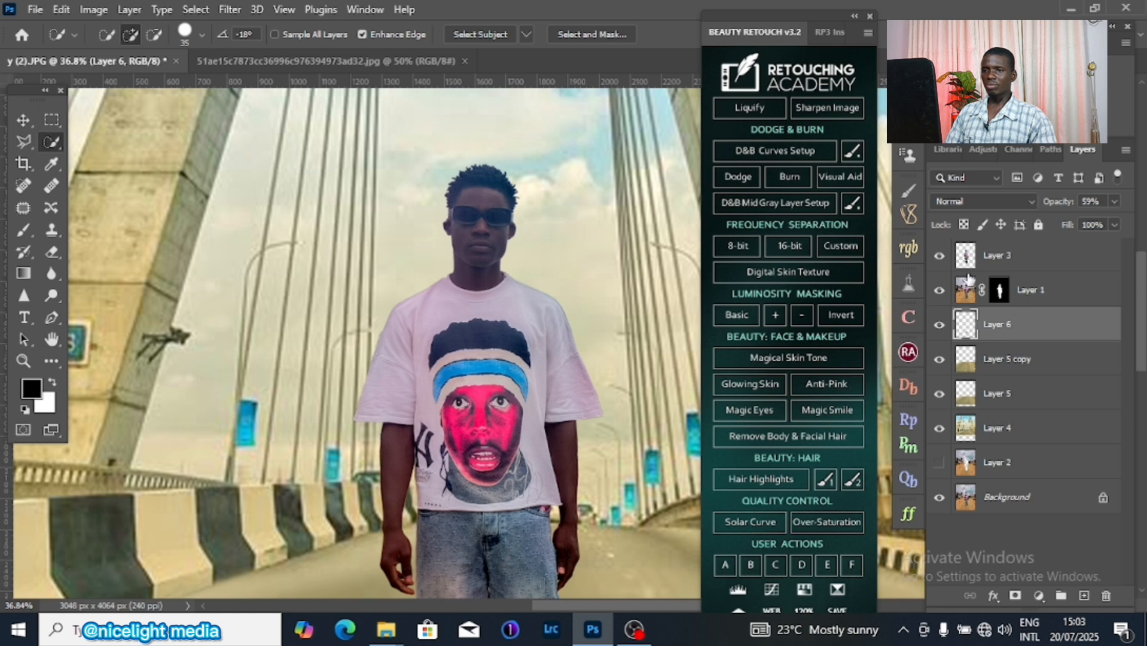
pyautogui.click(985, 254)
pyautogui.moveTo(491, 283); pyautogui.dragTo(473, 261)
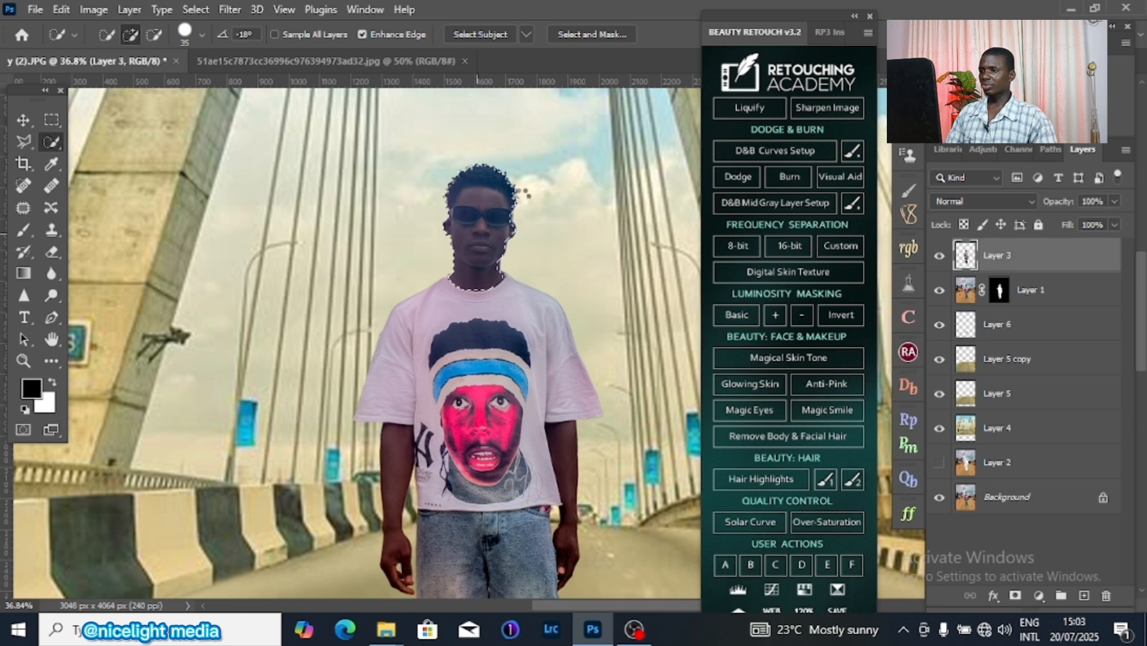
# Step: Feather the head selection with a radius of 12 pixels
pyautogui.rightClick(539, 155)
pyautogui.click(640, 192)
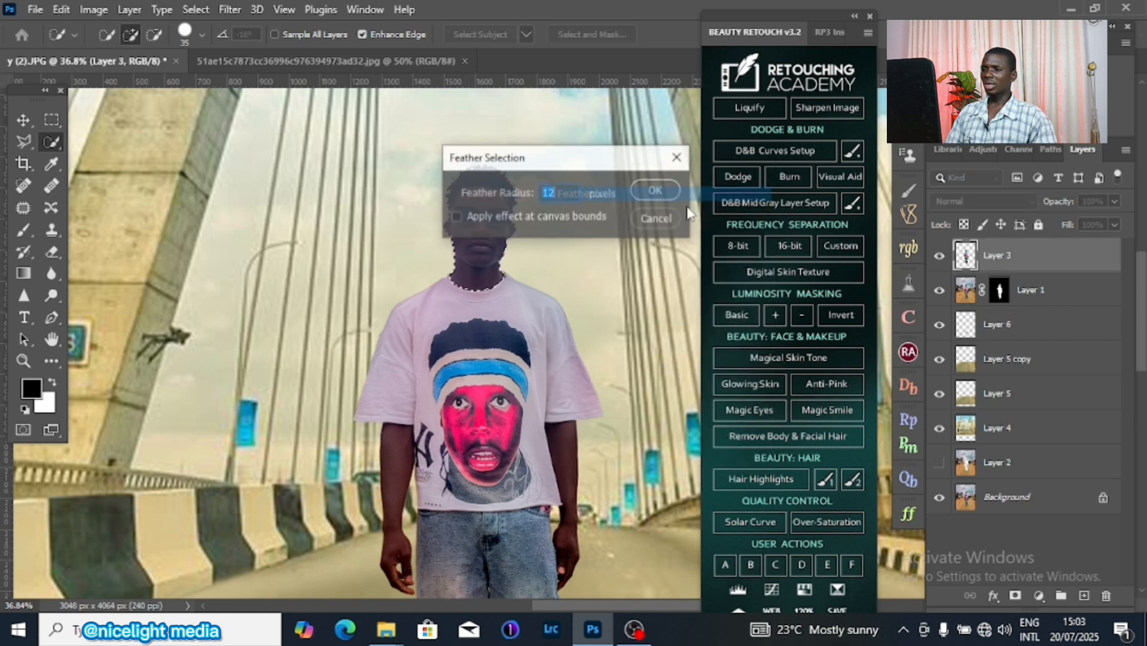
pyautogui.write('12')
pyautogui.click(656, 187)
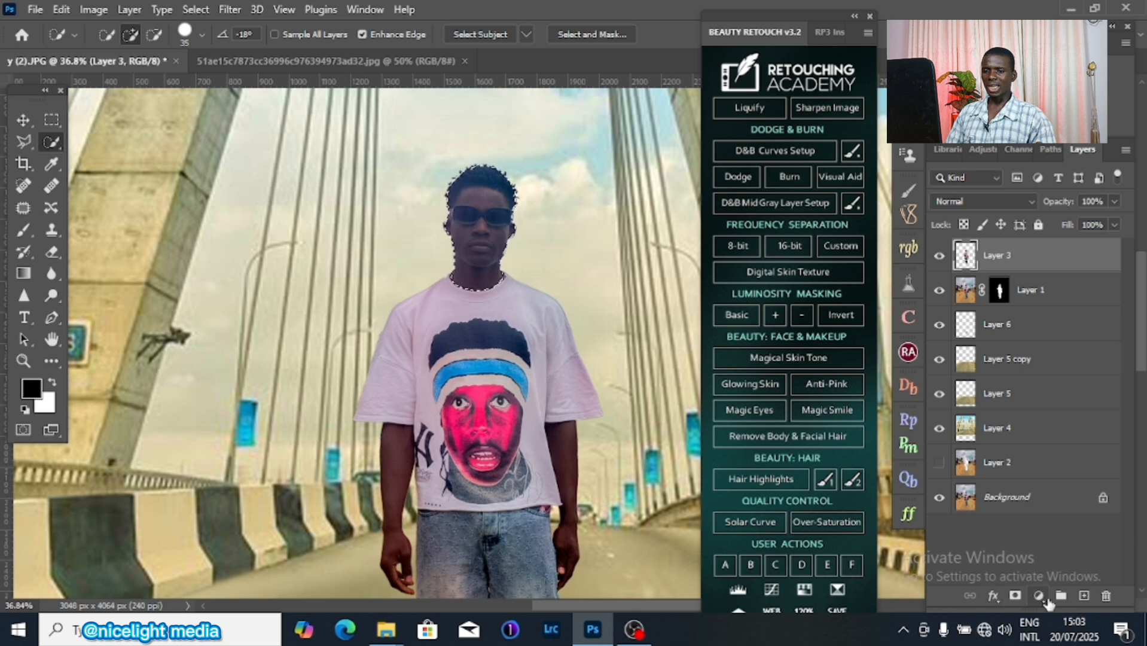
# Step: Add a Levels adjustment layer masked to the head, with input levels 14, 0.87 and 225
pyautogui.click(1039, 596)
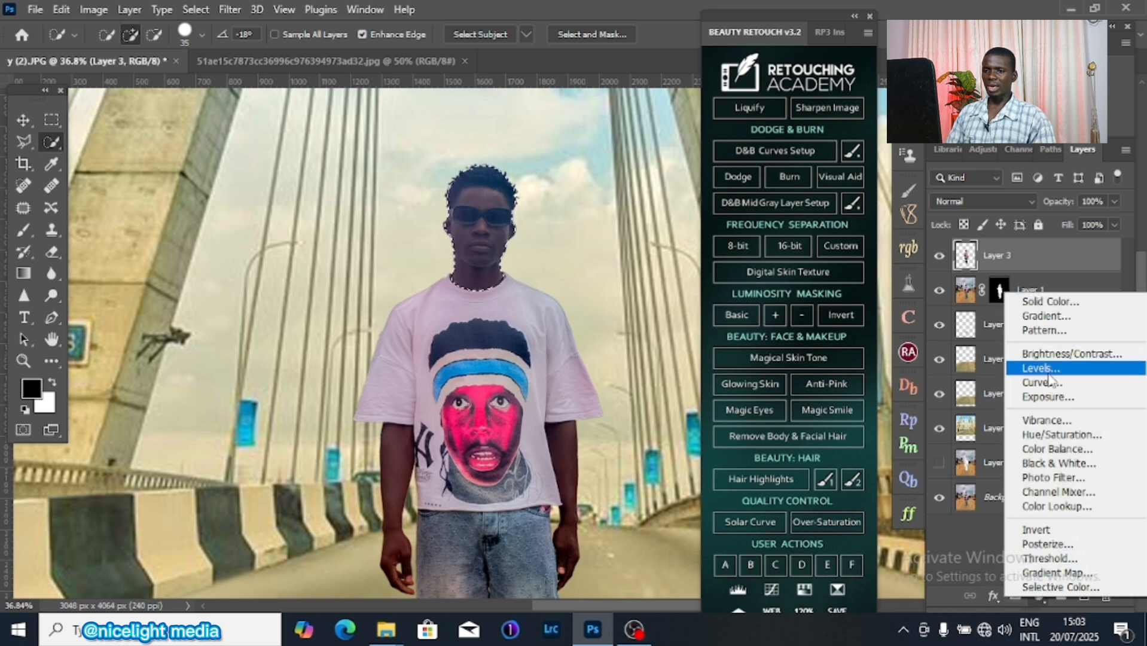
pyautogui.click(1053, 369)
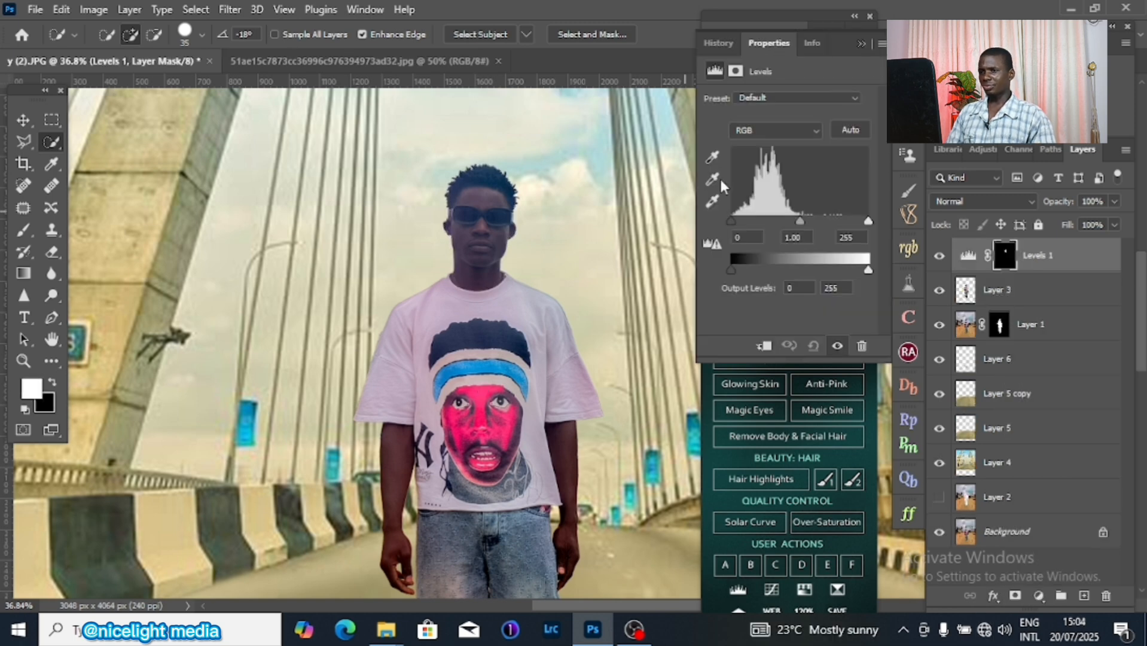
pyautogui.moveTo(867, 222); pyautogui.dragTo(859, 221)
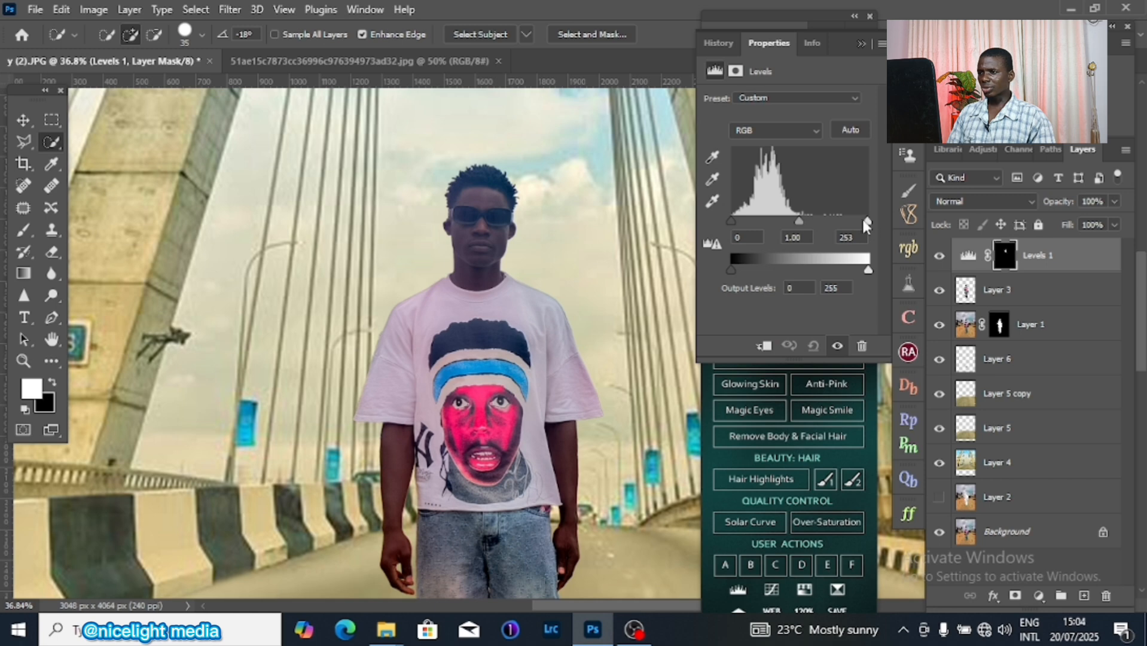
pyautogui.moveTo(806, 219); pyautogui.dragTo(805, 219)
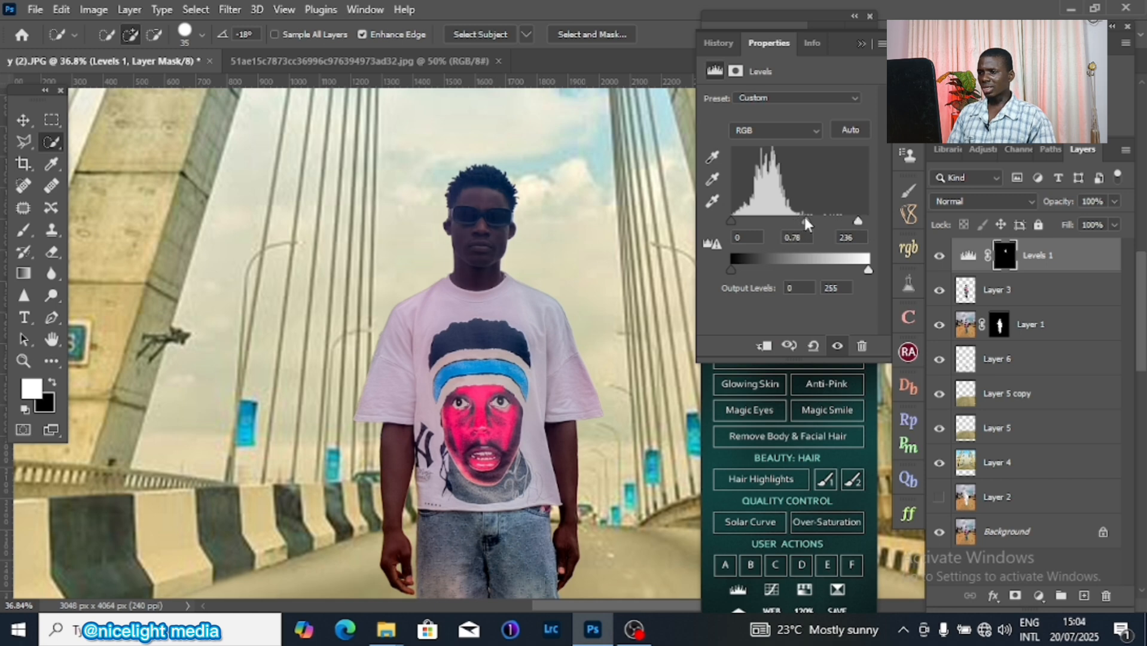
pyautogui.moveTo(733, 219); pyautogui.dragTo(806, 222)
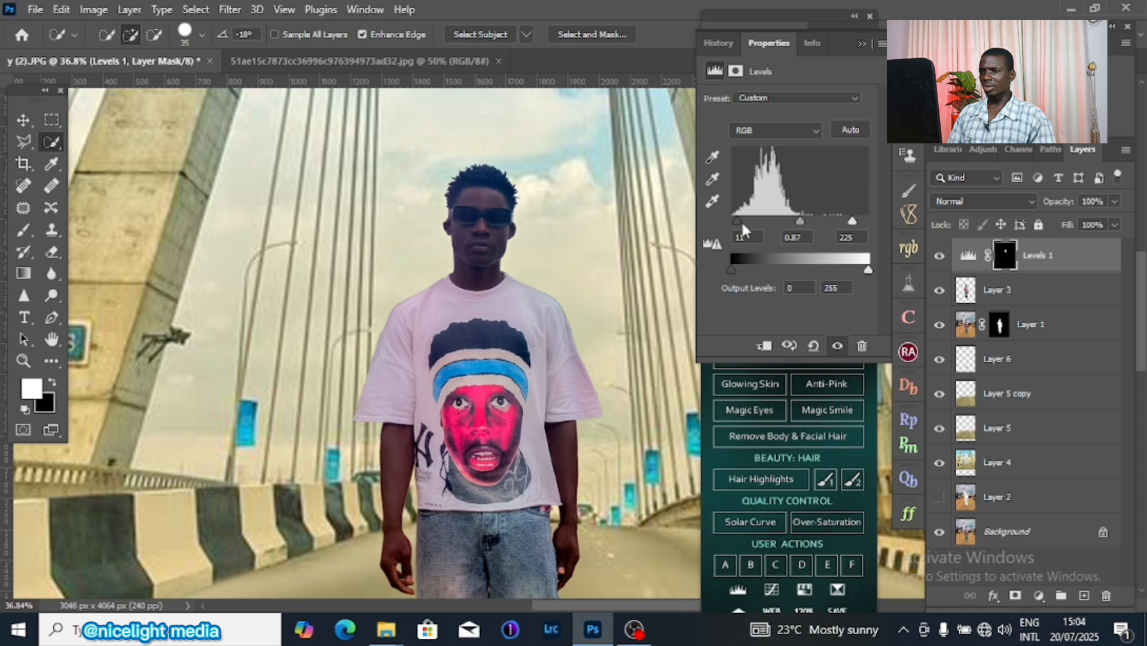
pyautogui.moveTo(741, 220); pyautogui.dragTo(744, 221)
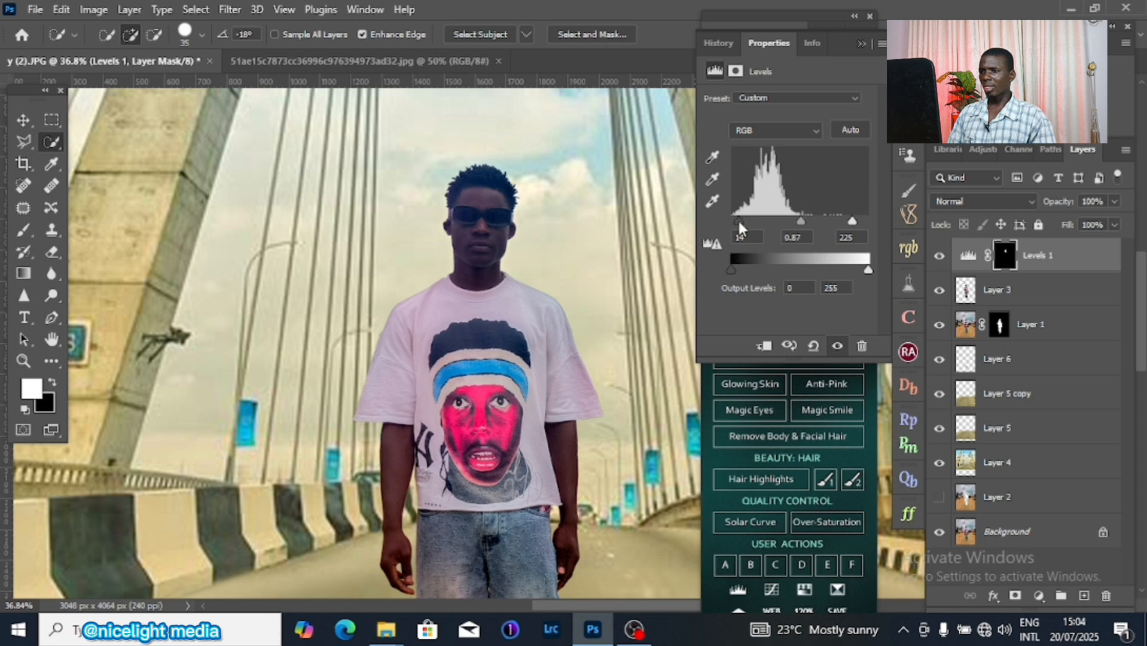
# Step: Load the Levels 1 mask as a selection and add a Curves adjustment layer limited to the head
pyautogui.click(1008, 262)
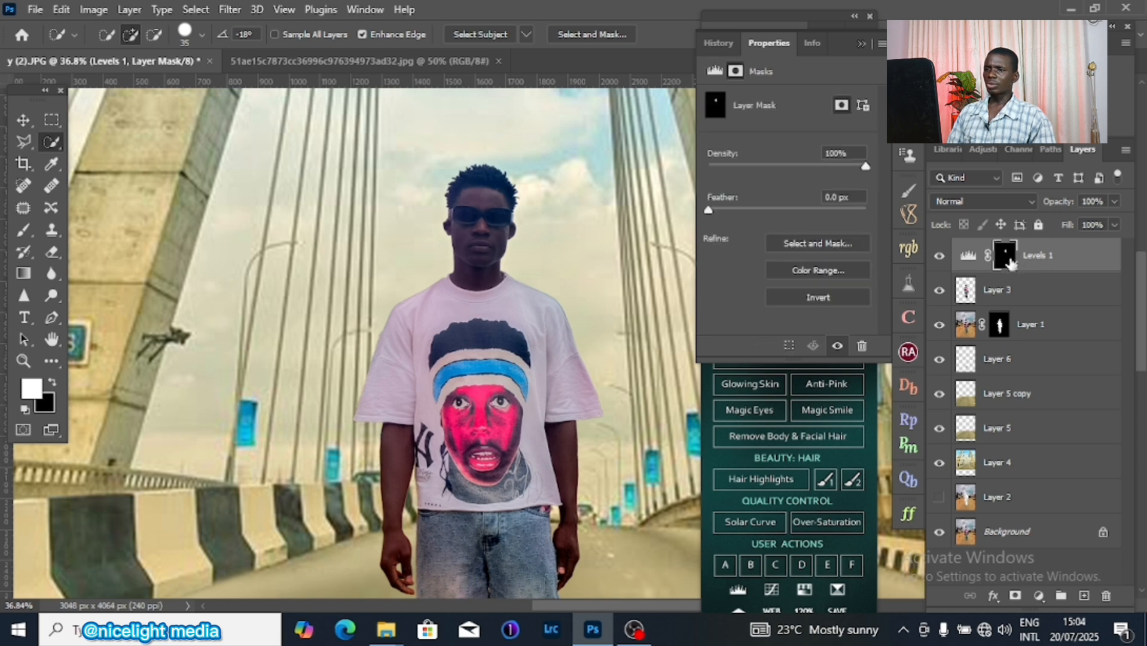
pyautogui.keyDown('ctrl'); pyautogui.click(1006, 262); pyautogui.keyUp('ctrl')
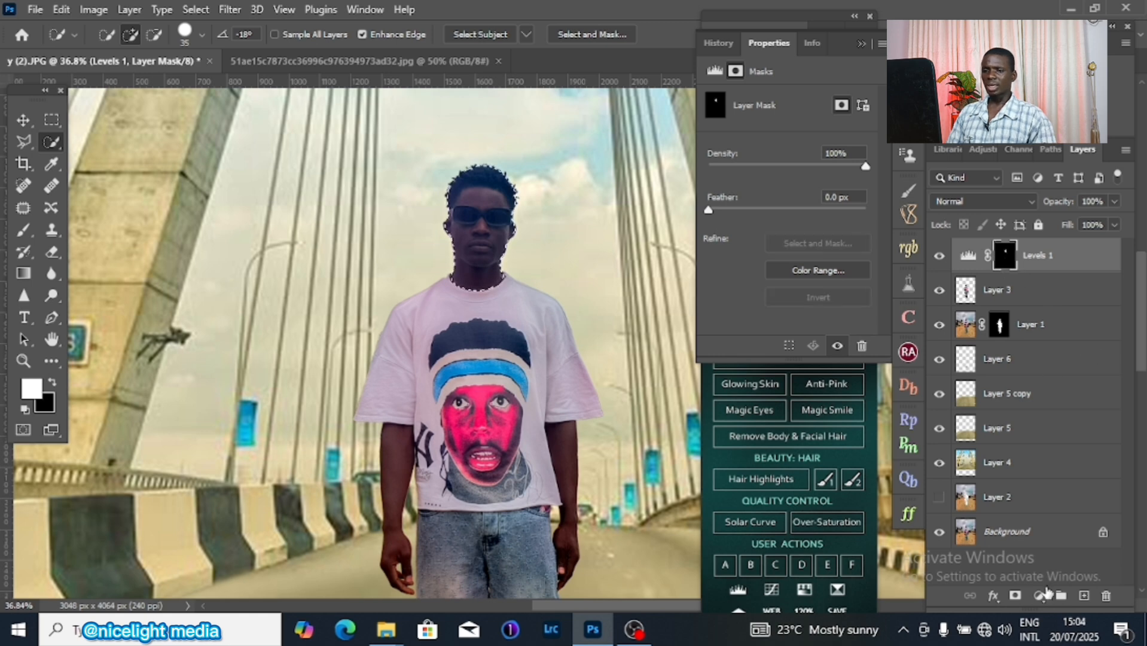
pyautogui.click(1044, 592)
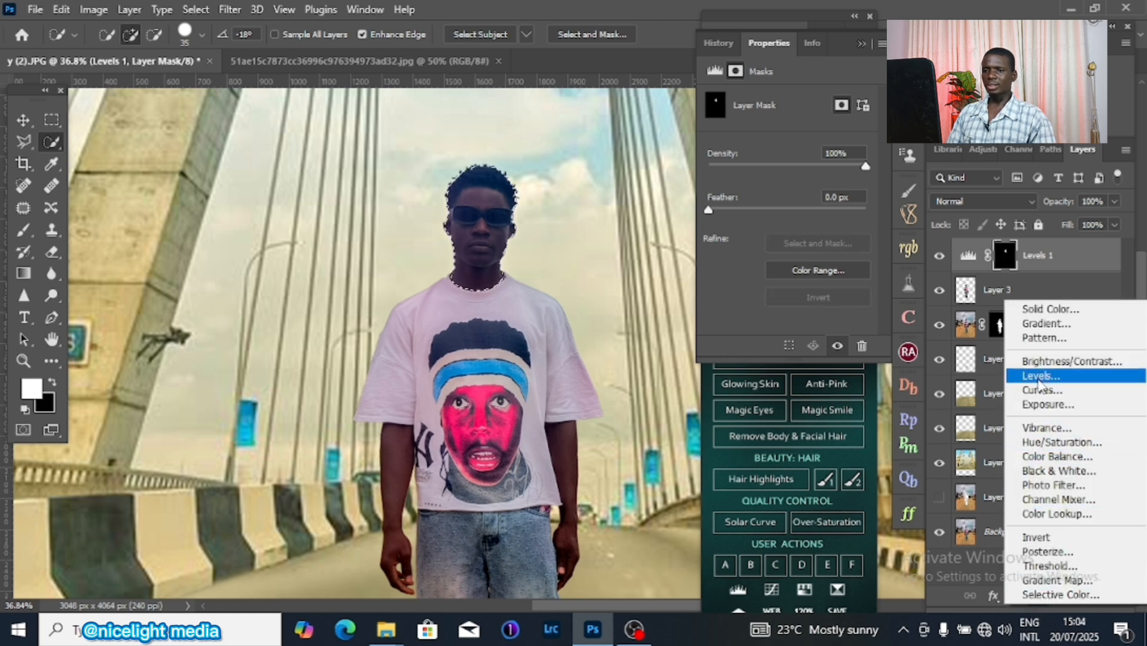
pyautogui.click(1041, 390)
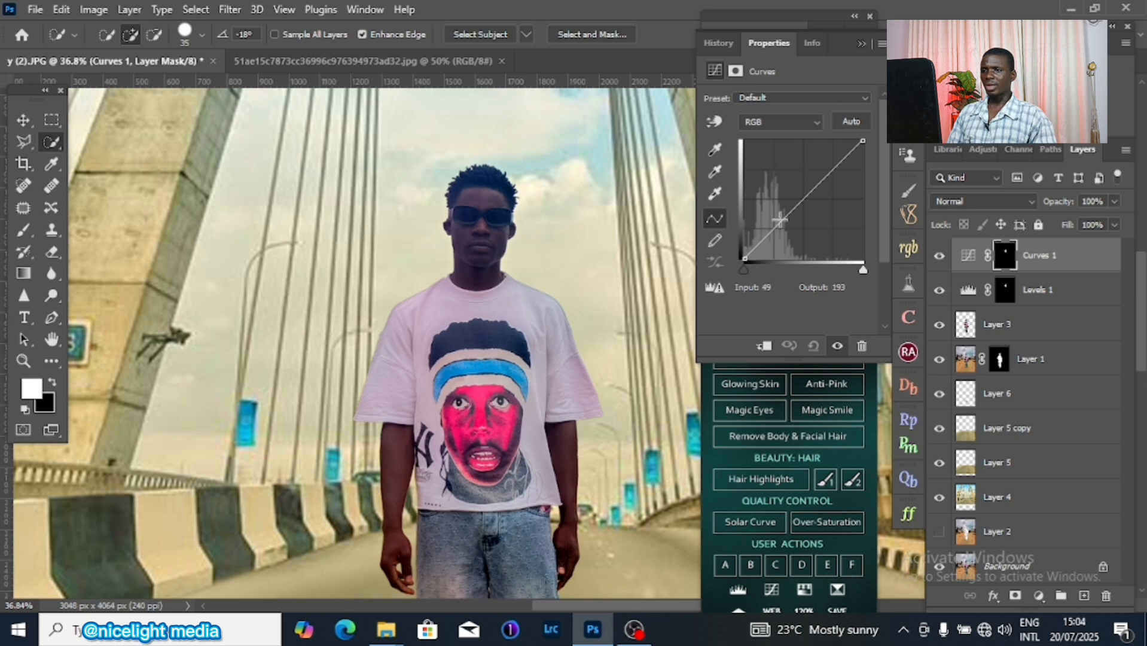
# Step: Brighten the head with RGB curve points at about 53 to 66, 115 to 130 and 176 to 206
pyautogui.moveTo(771, 234); pyautogui.dragTo(770, 230)
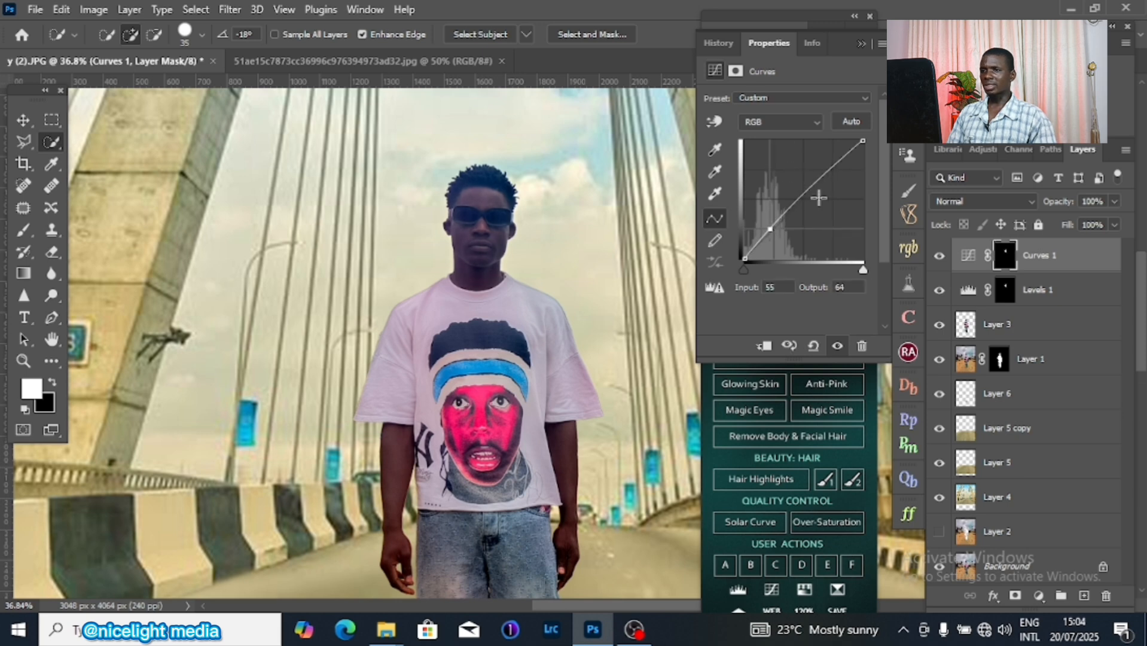
pyautogui.moveTo(832, 168); pyautogui.dragTo(826, 163)
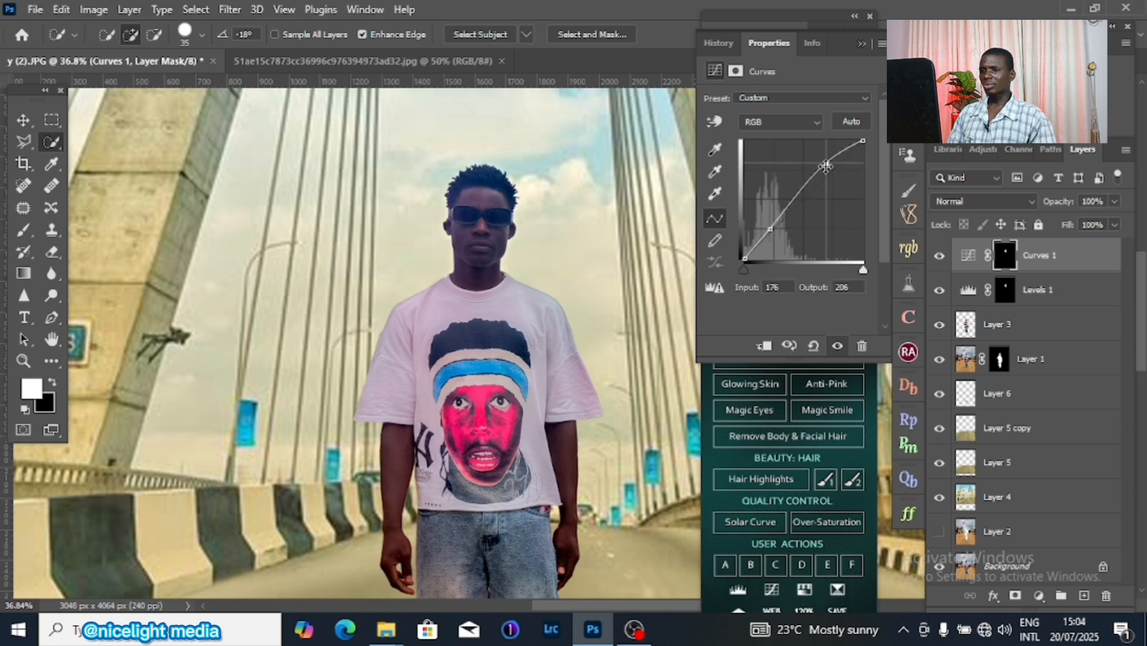
pyautogui.click(797, 197)
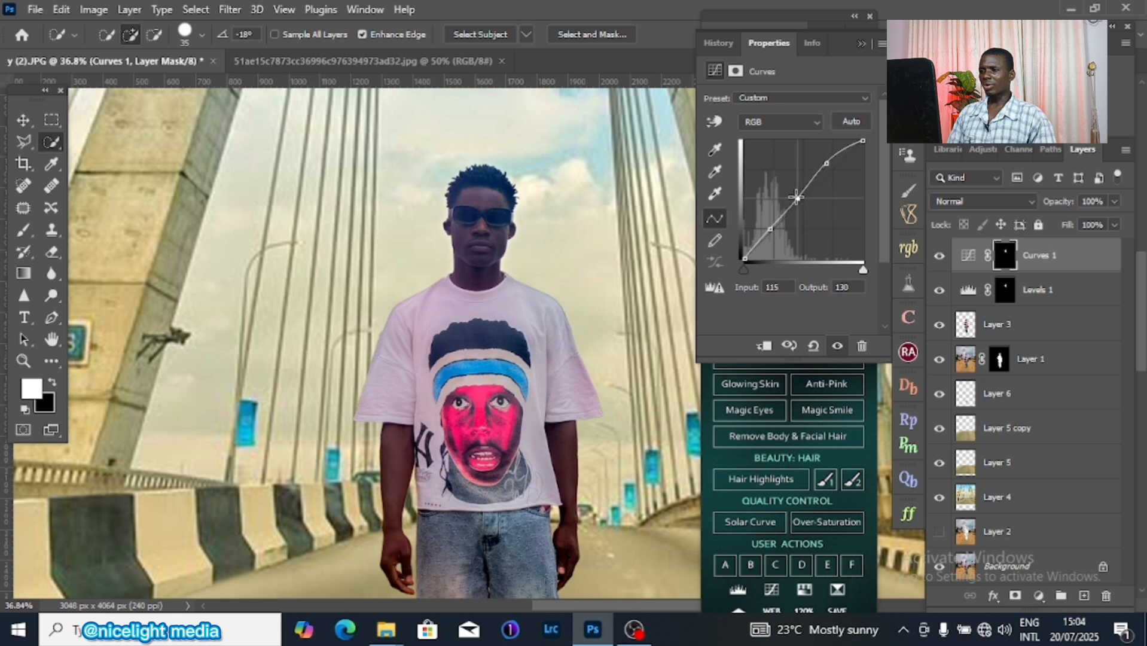
pyautogui.moveTo(797, 197); pyautogui.dragTo(769, 229)
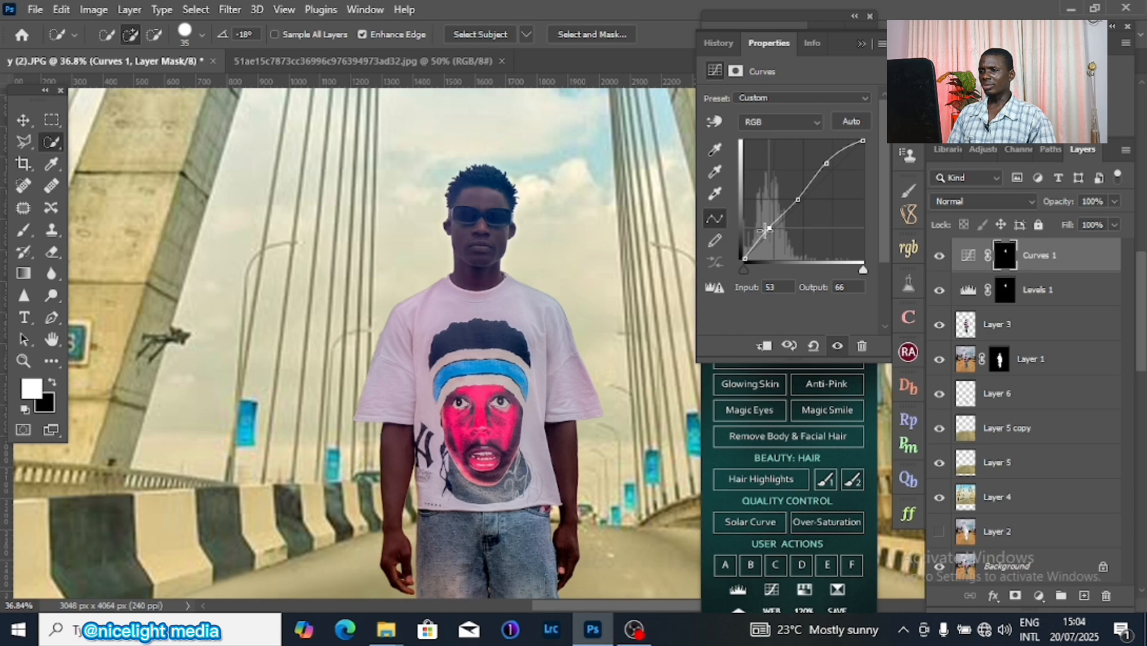
# Step: Load the Curves 1 mask as a selection and add a Color Balance adjustment layer limited to the head
pyautogui.scroll(-2, 509, 295)
pyautogui.moveTo(584, 334); pyautogui.dragTo(566, 255)
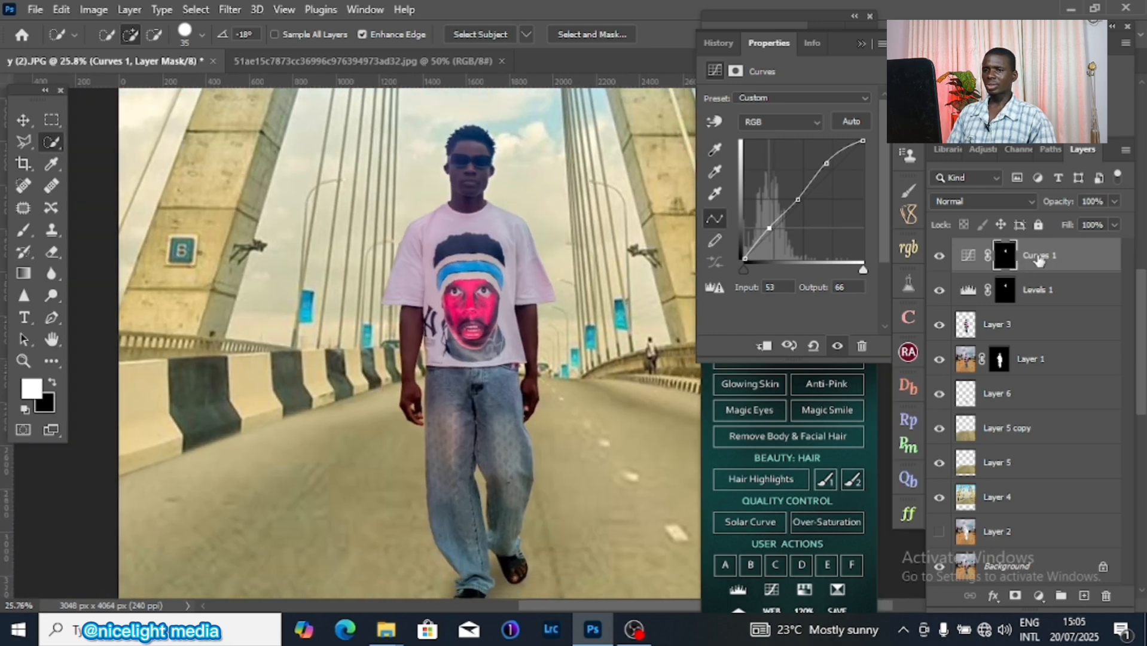
pyautogui.click(1009, 266)
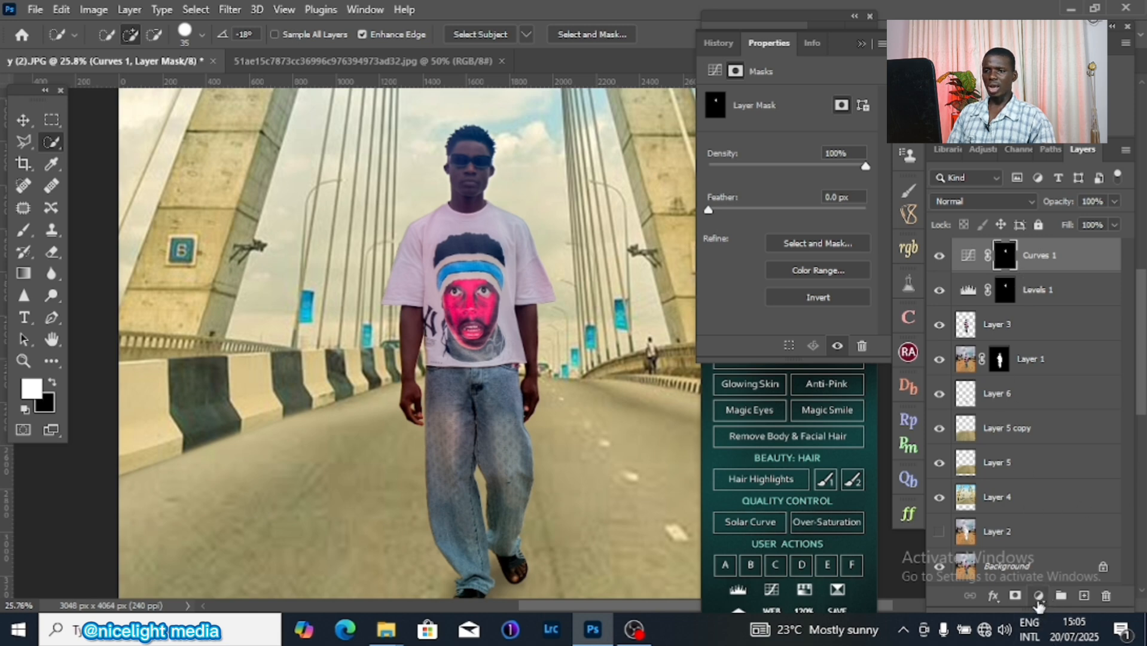
pyautogui.keyDown('ctrl'); pyautogui.click(1005, 258); pyautogui.keyUp('ctrl')
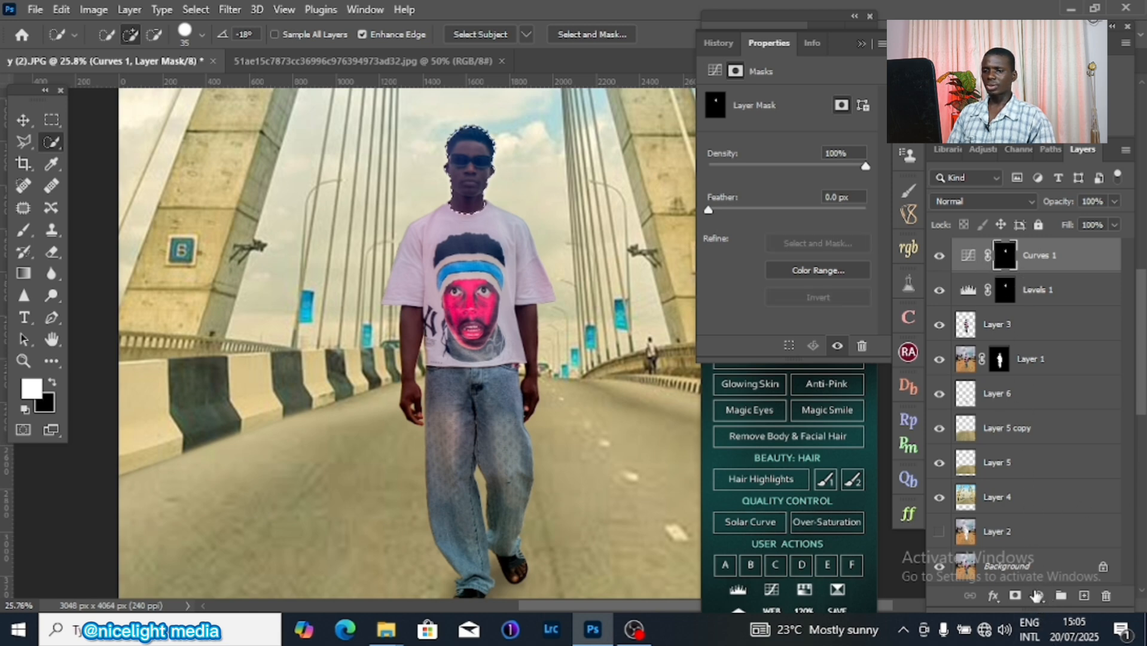
pyautogui.click(1037, 595)
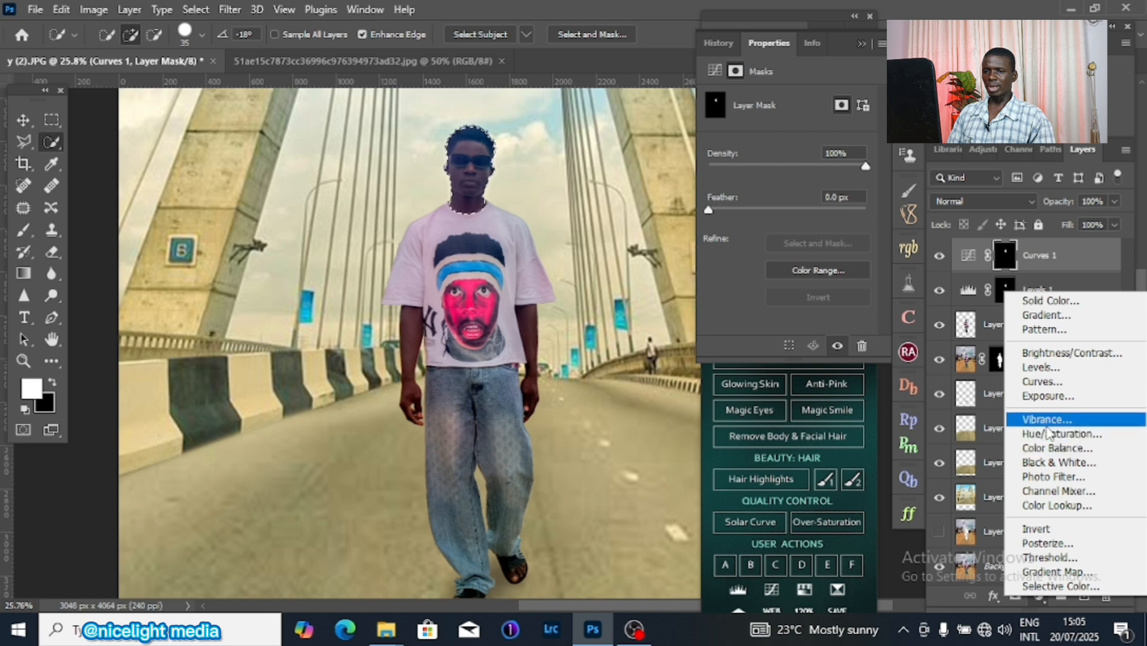
pyautogui.click(1049, 447)
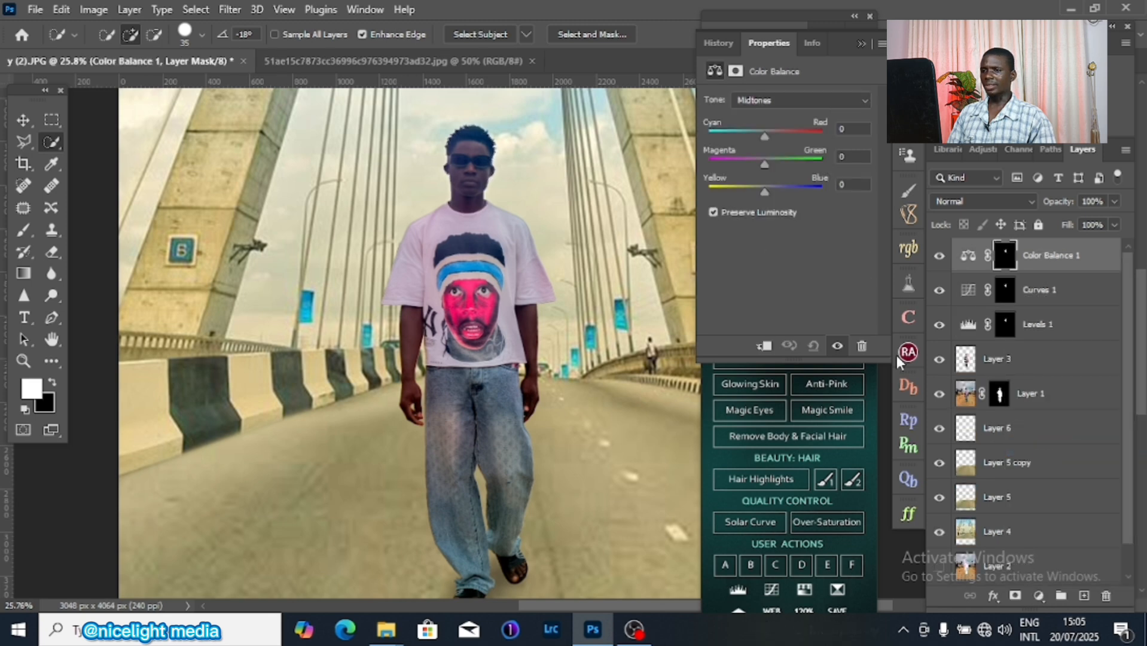
# Step: Warm the head's midtones in Color Balance with Cyan-Red +21, Magenta-Green +4 and Yellow-Blue -9
pyautogui.moveTo(767, 134); pyautogui.dragTo(773, 130)
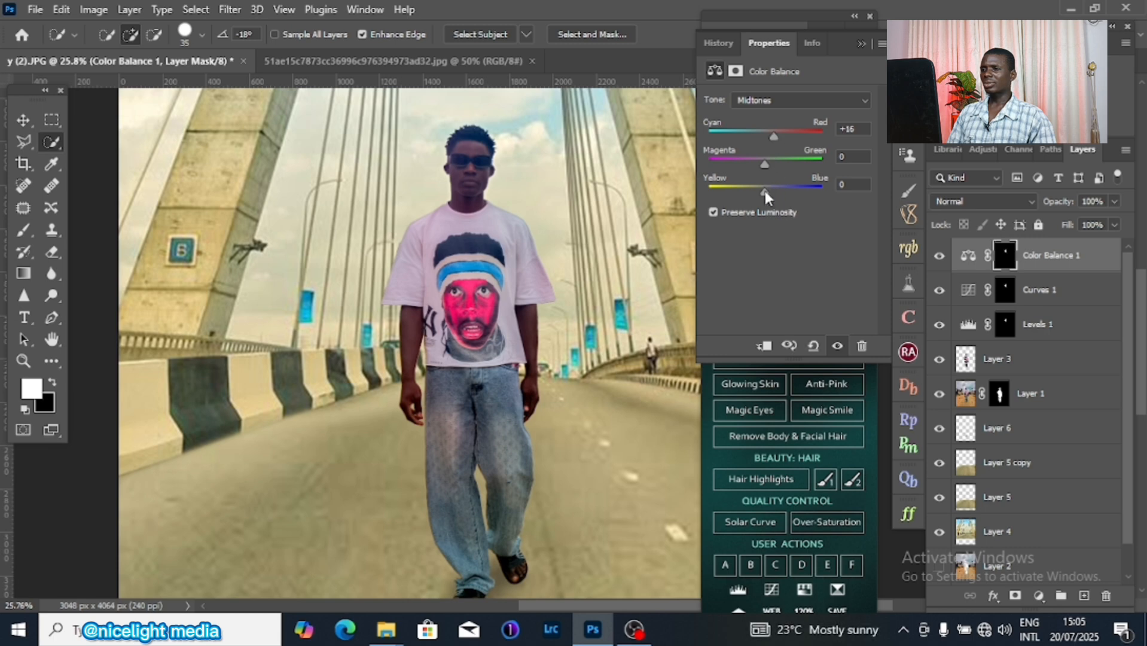
pyautogui.moveTo(766, 193); pyautogui.dragTo(762, 194)
pyautogui.moveTo(773, 137); pyautogui.dragTo(767, 162)
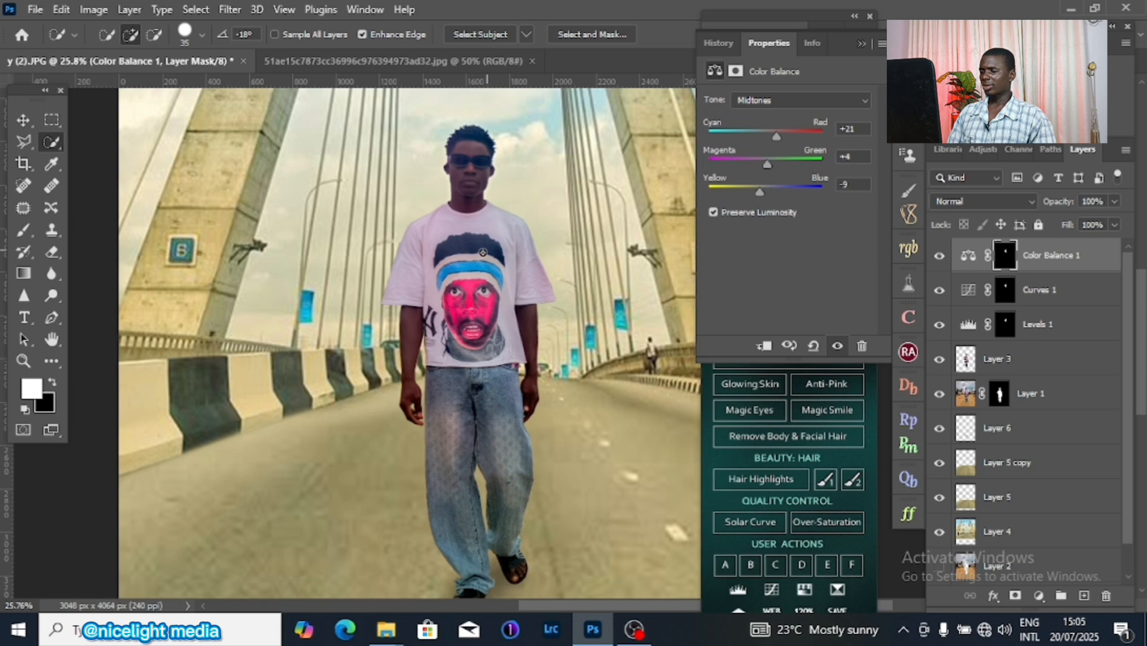
# Step: Turn on Layer 2's visibility and group all layers from Layer 3 down to Layer 2
pyautogui.scroll(-3, 482, 251)
pyautogui.moveTo(531, 183); pyautogui.dragTo(527, 232)
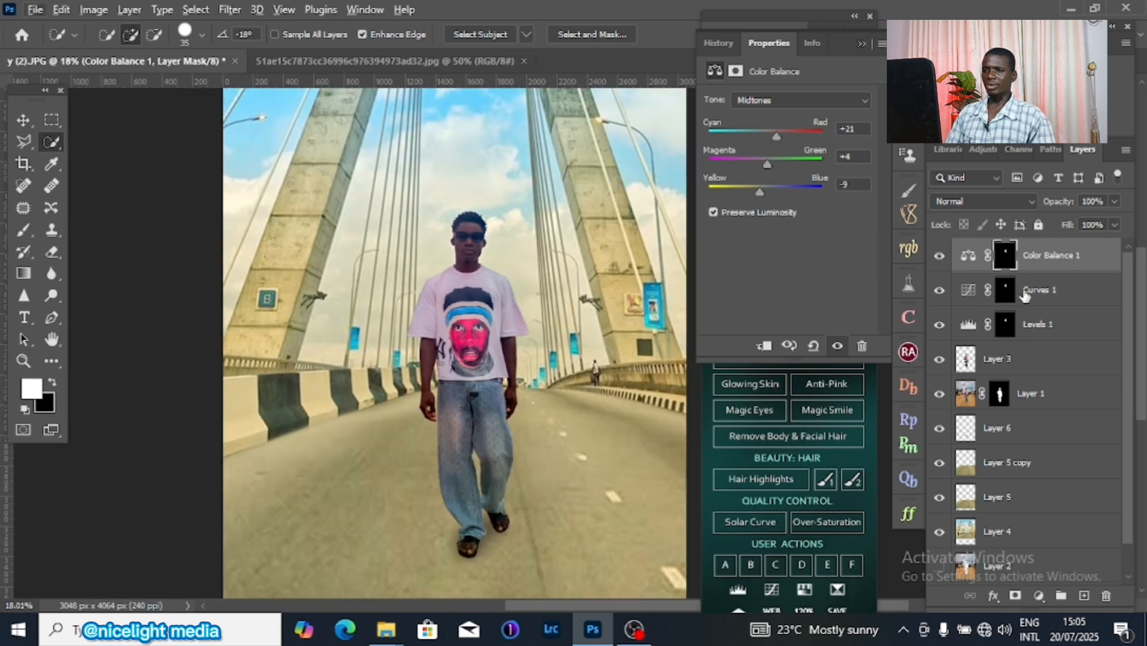
pyautogui.click(1010, 357)
pyautogui.scroll(-1, 1007, 477)
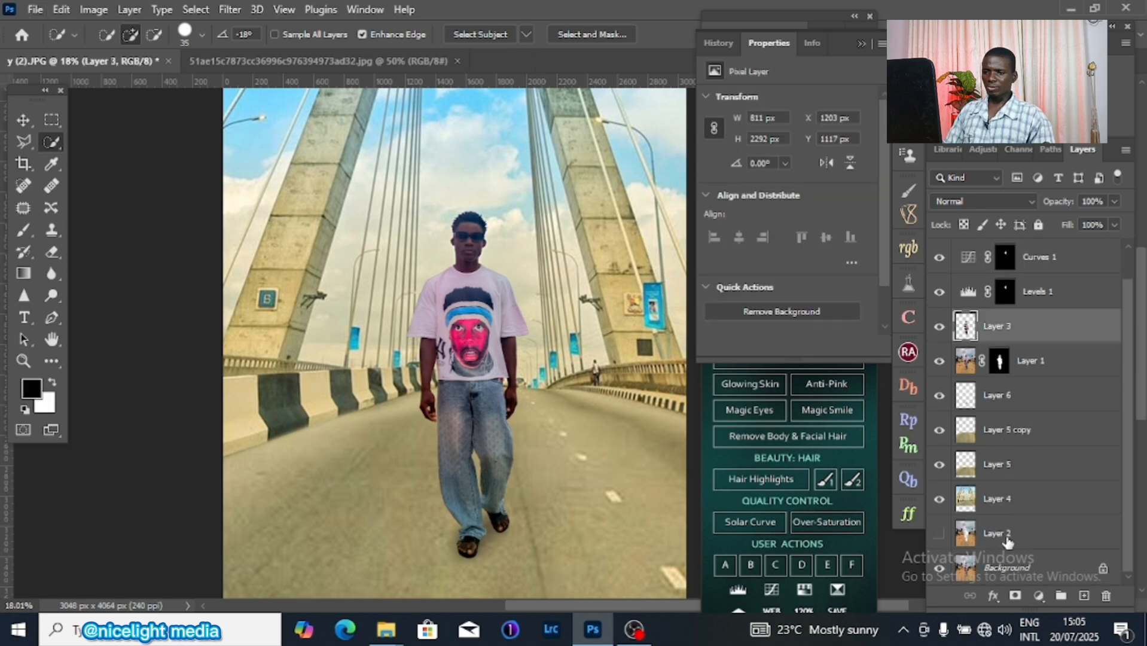
pyautogui.click(940, 534)
pyautogui.keyDown('shift'); pyautogui.click(1005, 539); pyautogui.keyUp('shift')
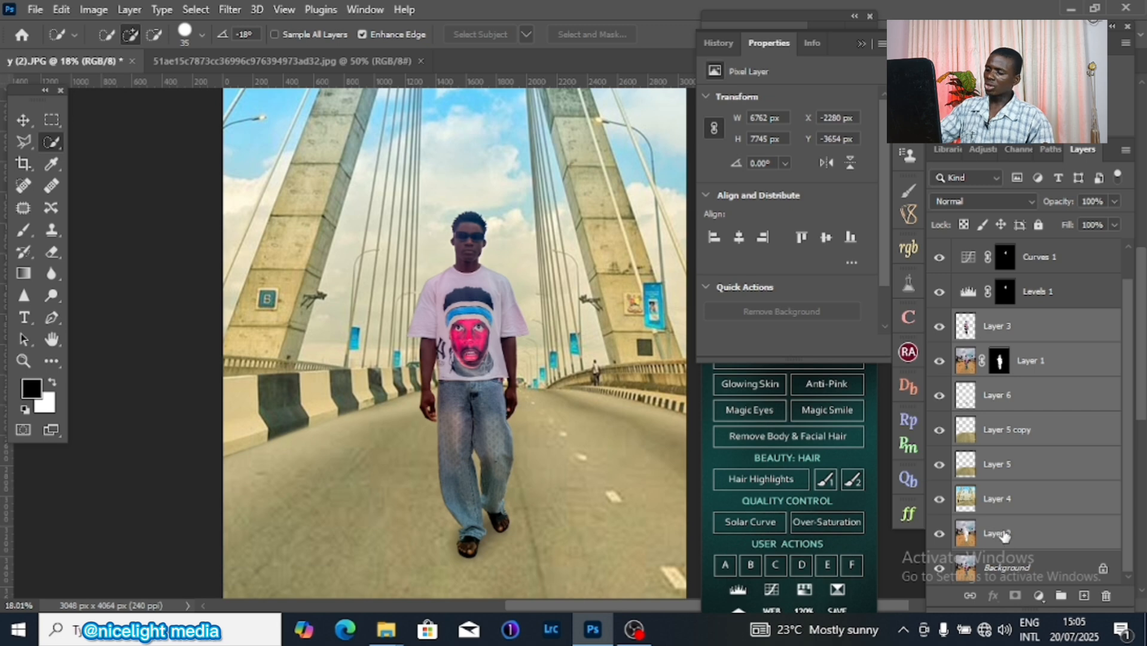
pyautogui.hotkey('ctrl', 'g')
# Step: Rename the new layer group as background
pyautogui.doubleClick(1004, 353)
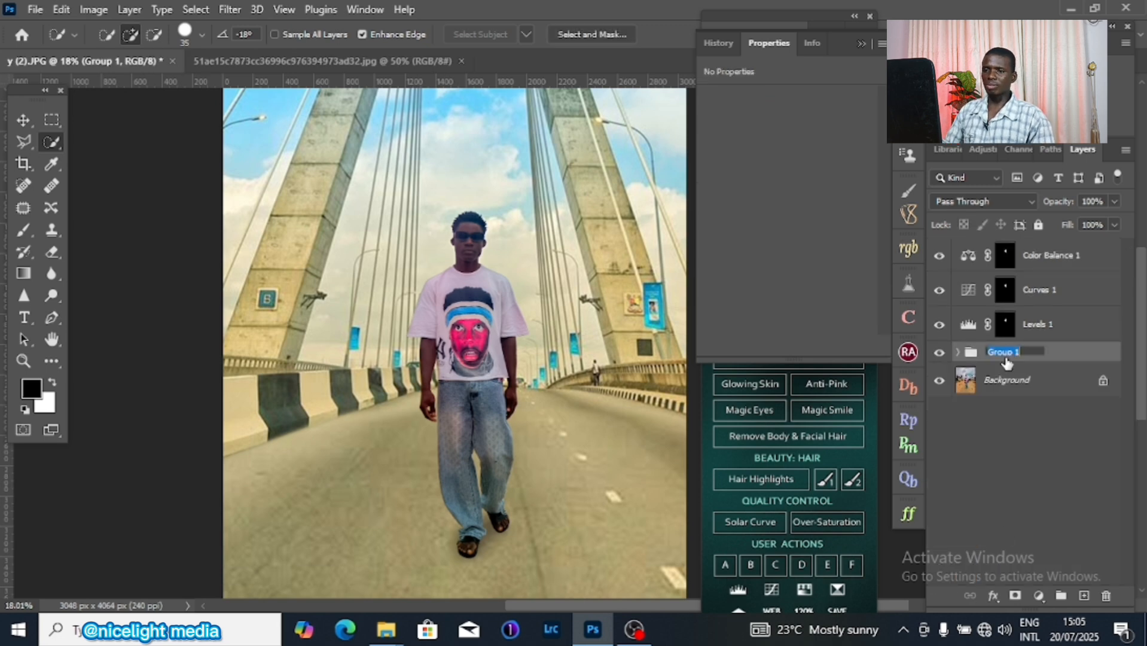
pyautogui.press('BackSpace')
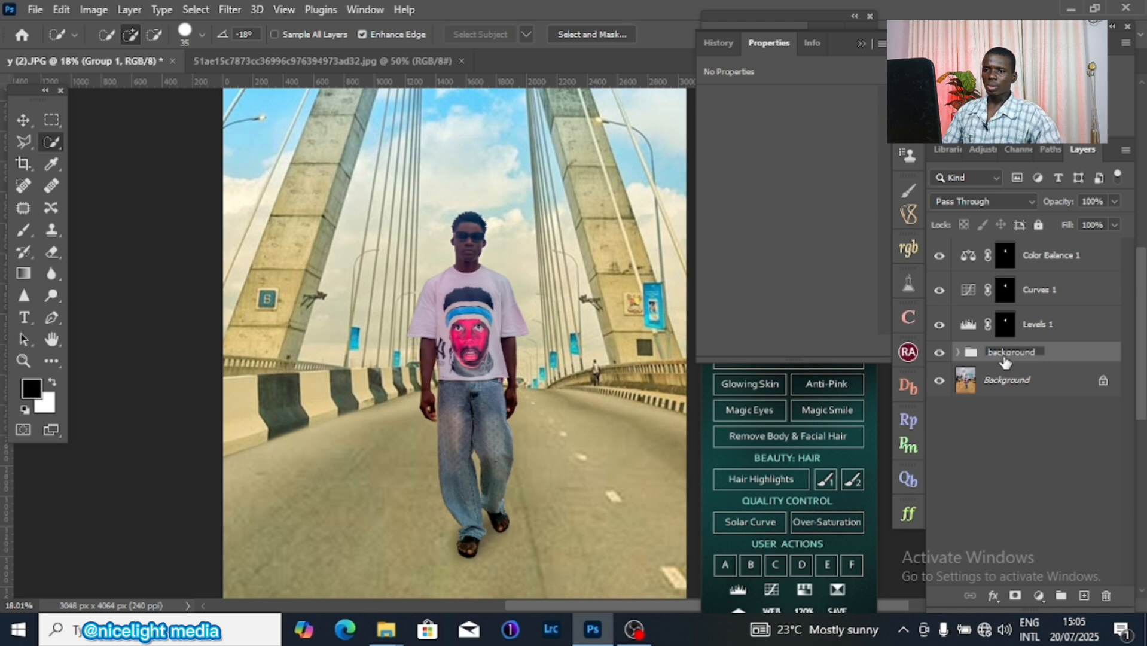
pyautogui.click(1075, 359)
# Step: Group the Color Balance 1, Curves 1 and Levels 1 layers and name the group colors
pyautogui.click(1059, 263)
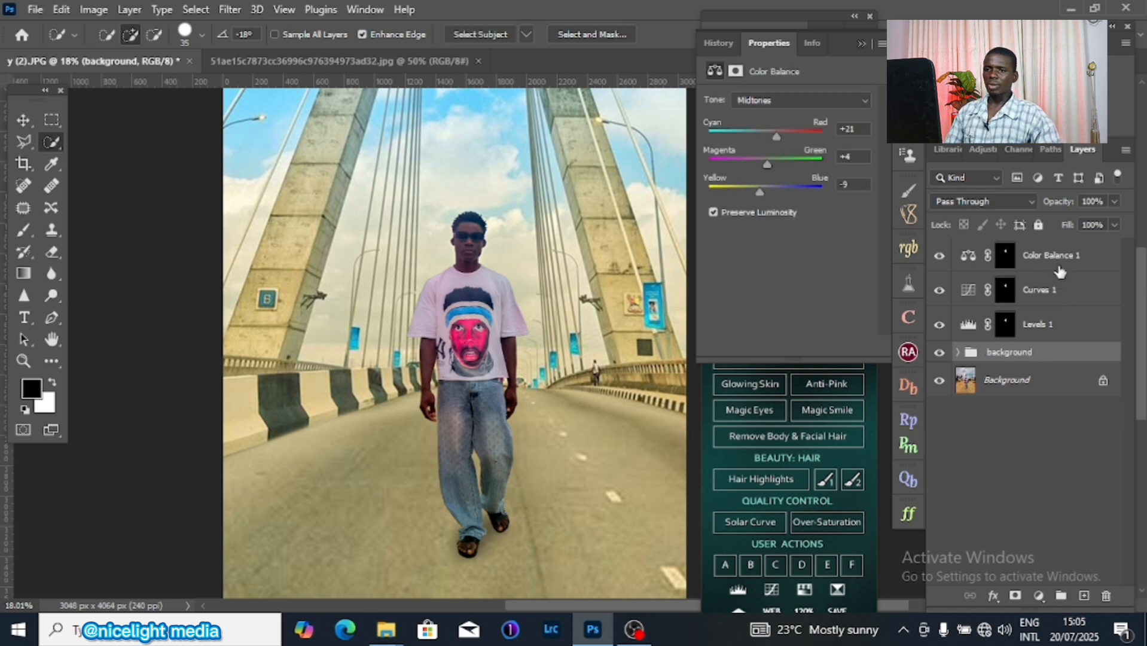
pyautogui.keyDown('shift'); pyautogui.click(1051, 324); pyautogui.keyUp('shift')
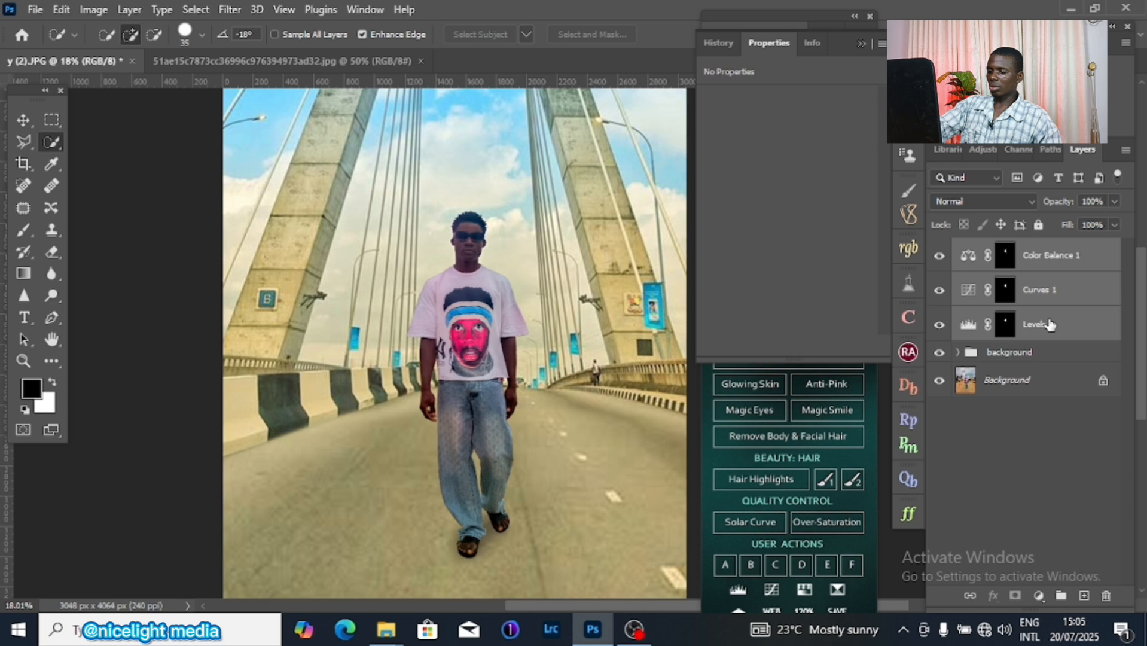
pyautogui.hotkey('ctrl', 'g')
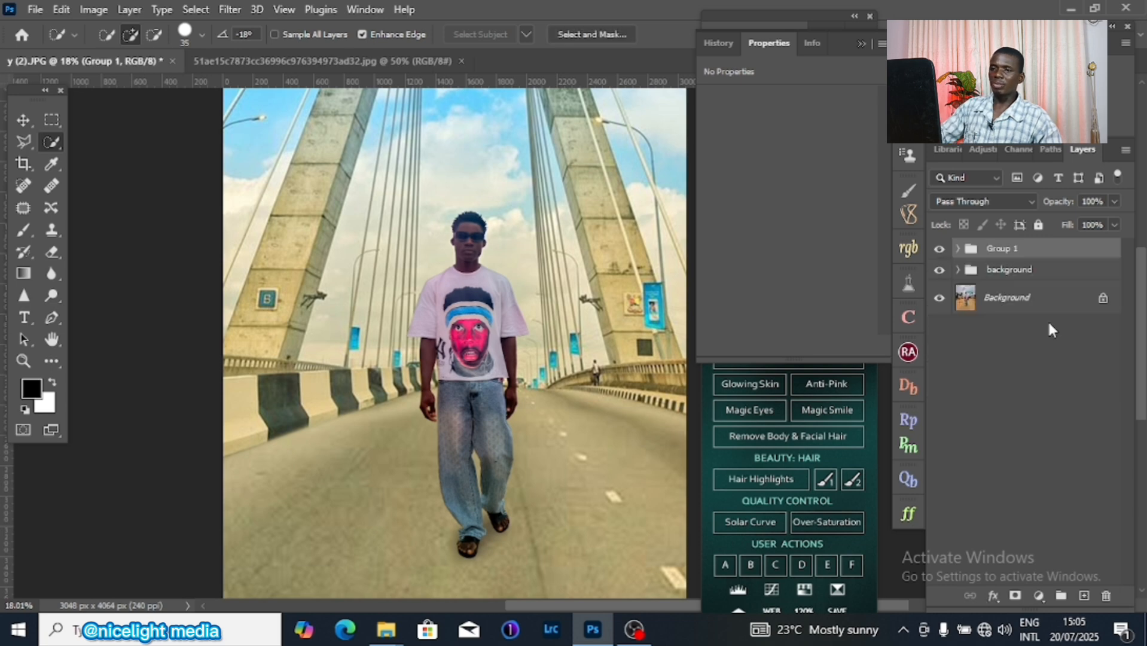
pyautogui.doubleClick(1010, 248)
pyautogui.press('BackSpace')
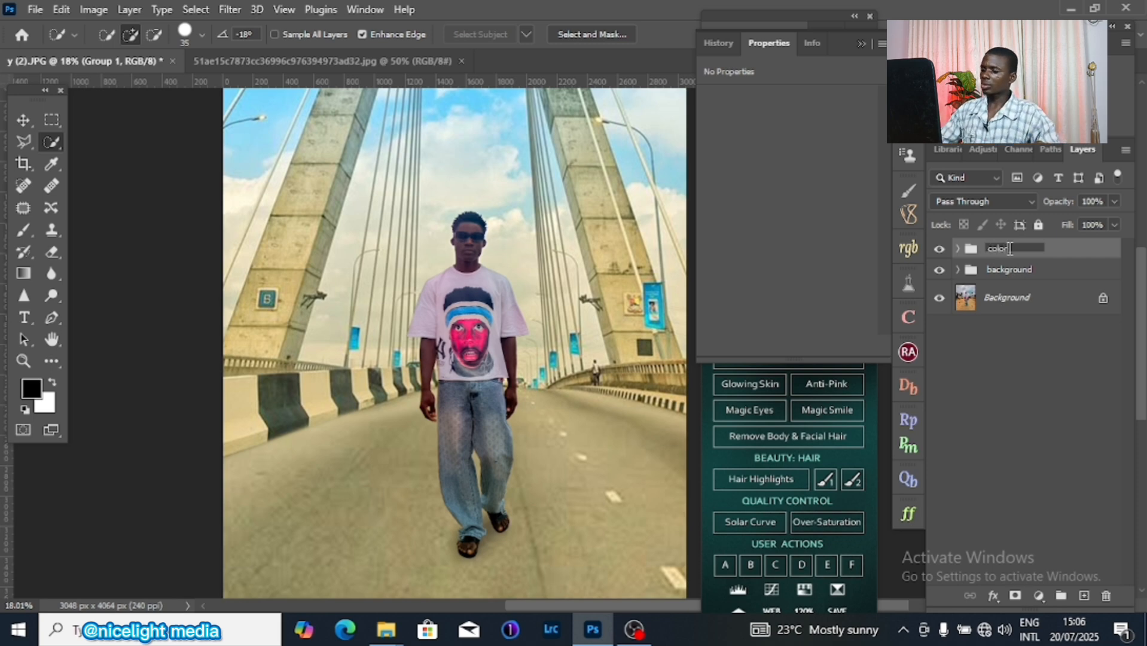
pyautogui.click(1104, 248)
# Step: Stamp the colors and background groups together into a merged layer above them
pyautogui.keyDown('shift'); pyautogui.click(1043, 273); pyautogui.keyUp('shift')
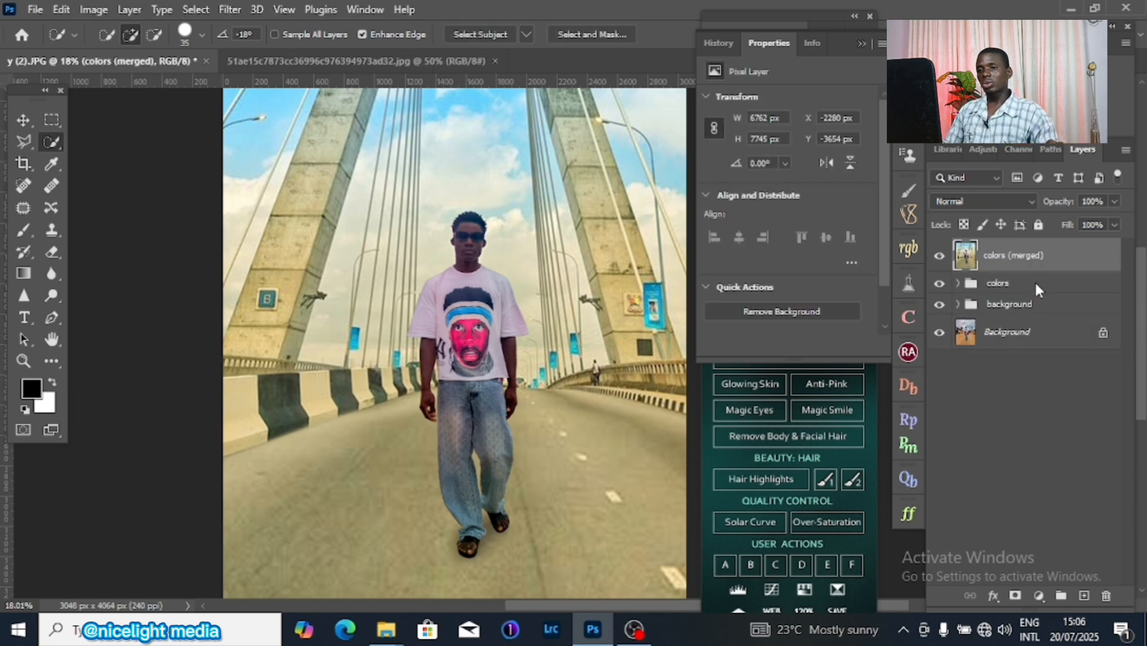
pyautogui.scroll(4, 509, 335)
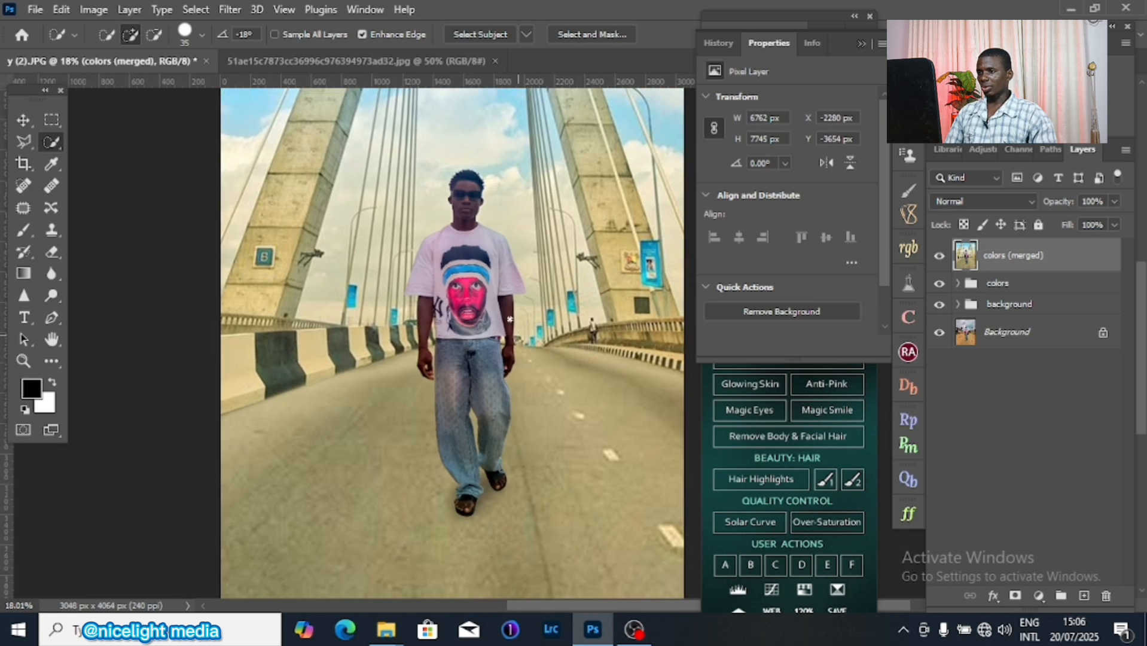
pyautogui.scroll(-1, 528, 266)
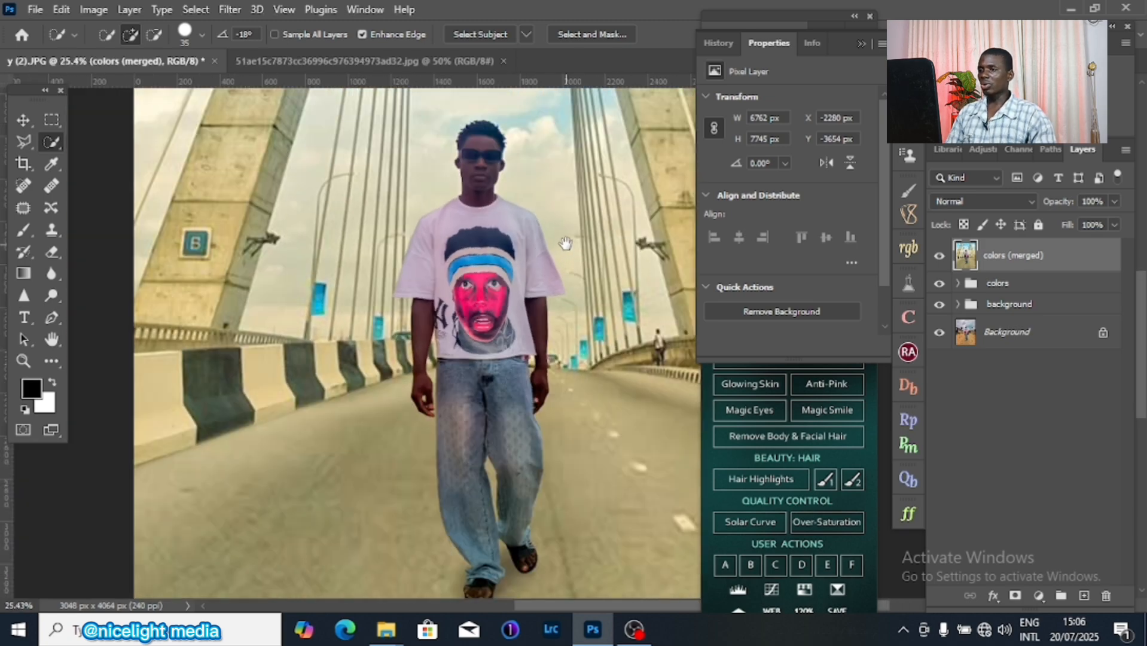
pyautogui.scroll(-2, 528, 265)
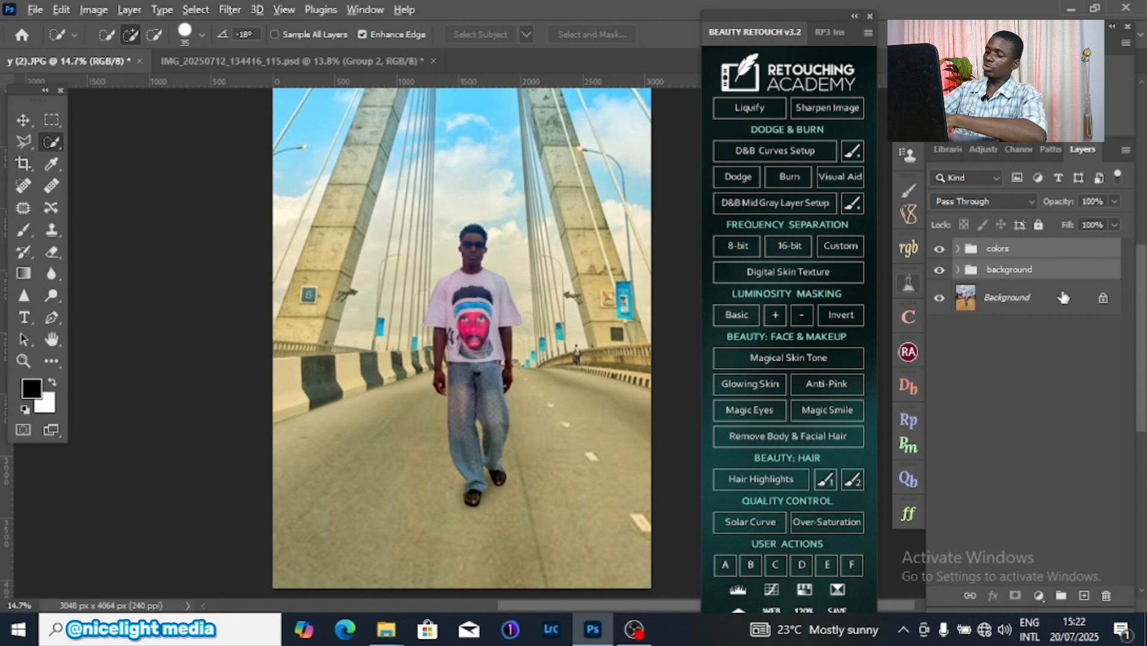
pyautogui.hotkey('ctrl', 'alt', 'e')
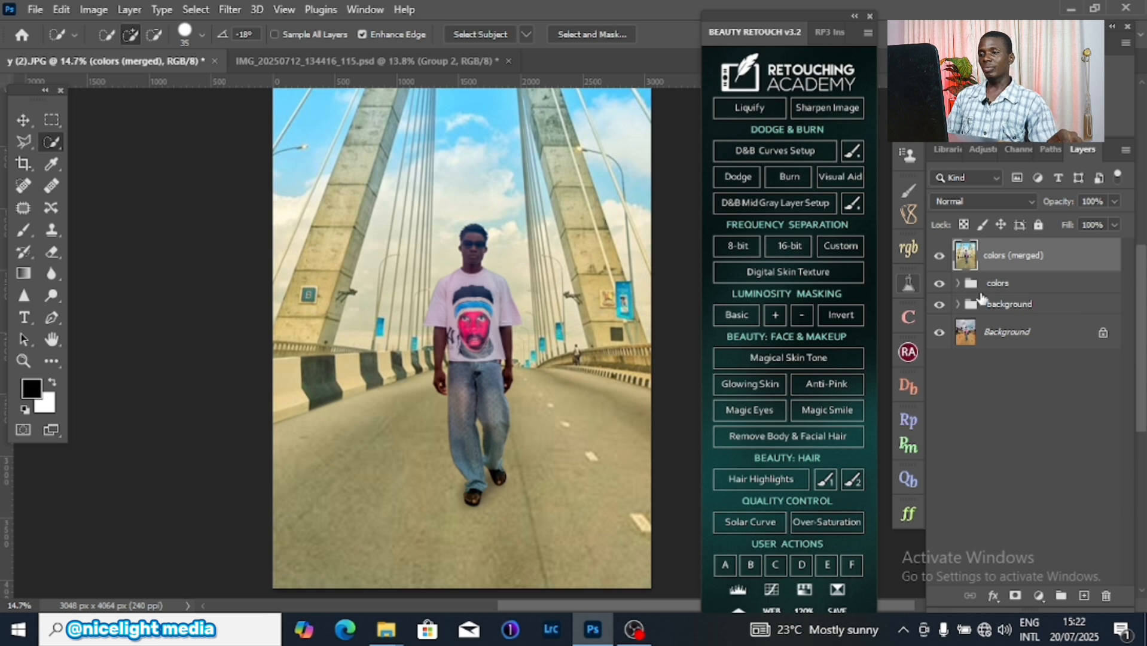
# Step: Select the man from head to shoes on the merged layer with Quick Selection and feather the selection by 12 pixels
pyautogui.moveTo(502, 306); pyautogui.dragTo(483, 295)
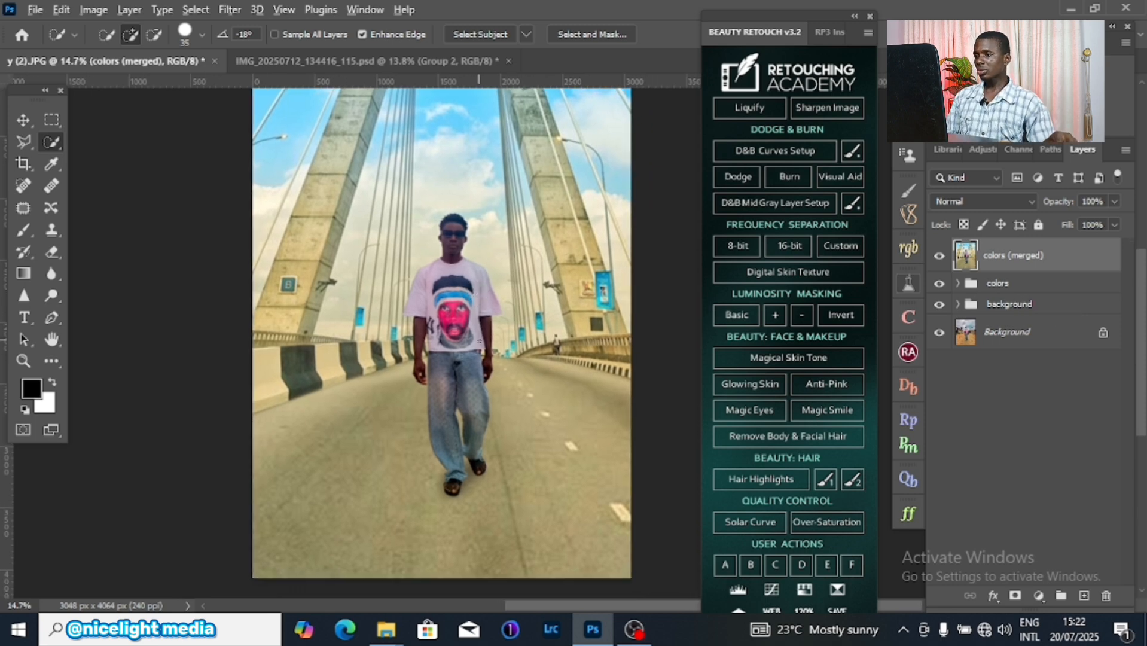
pyautogui.scroll(4, 480, 341)
pyautogui.moveTo(468, 340); pyautogui.dragTo(471, 294)
pyautogui.scroll(-5, 412, 297)
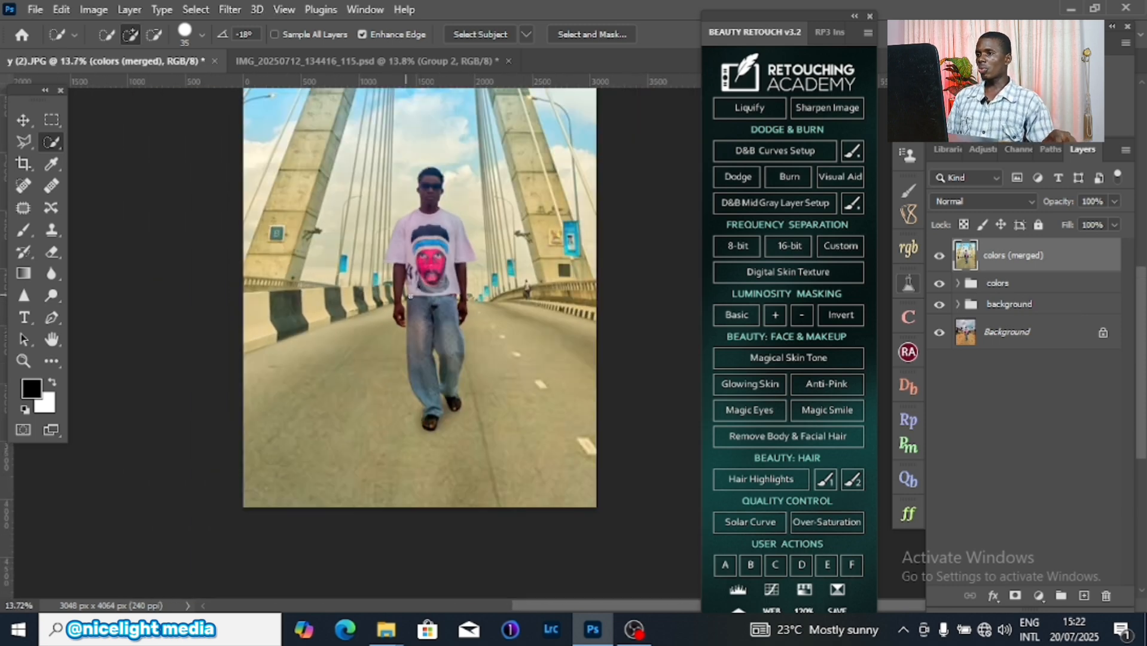
pyautogui.moveTo(432, 185); pyautogui.dragTo(426, 182)
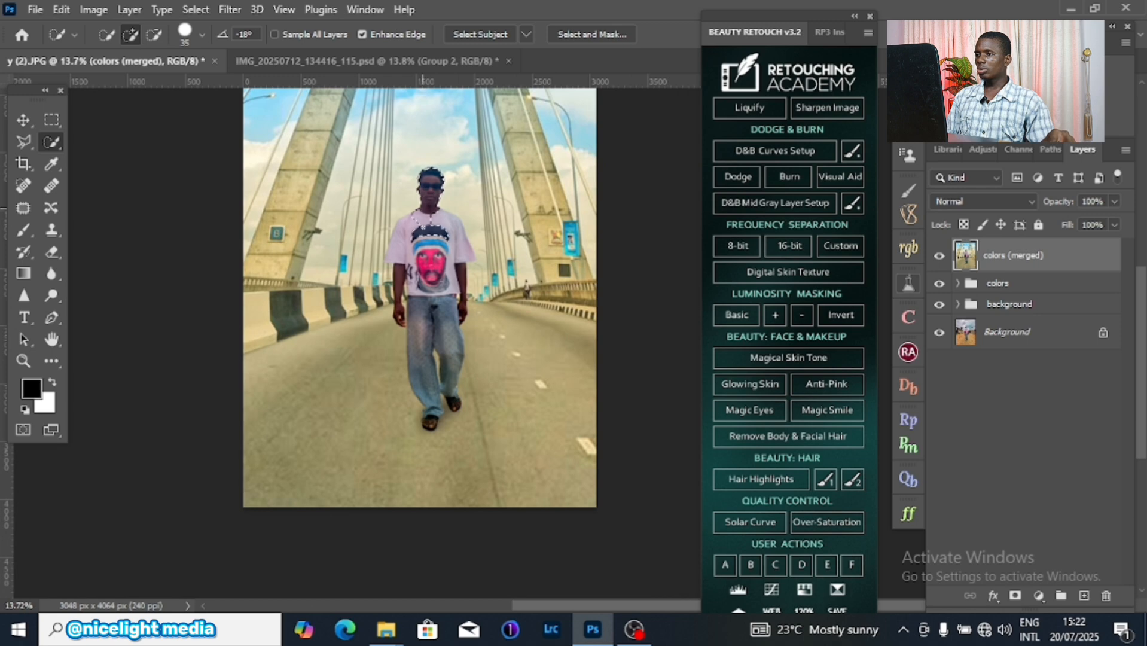
pyautogui.moveTo(422, 236)
pyautogui.mouseDown()
pyautogui.moveTo(407, 317)
pyautogui.moveTo(440, 287)
pyautogui.moveTo(449, 216)
pyautogui.mouseUp()
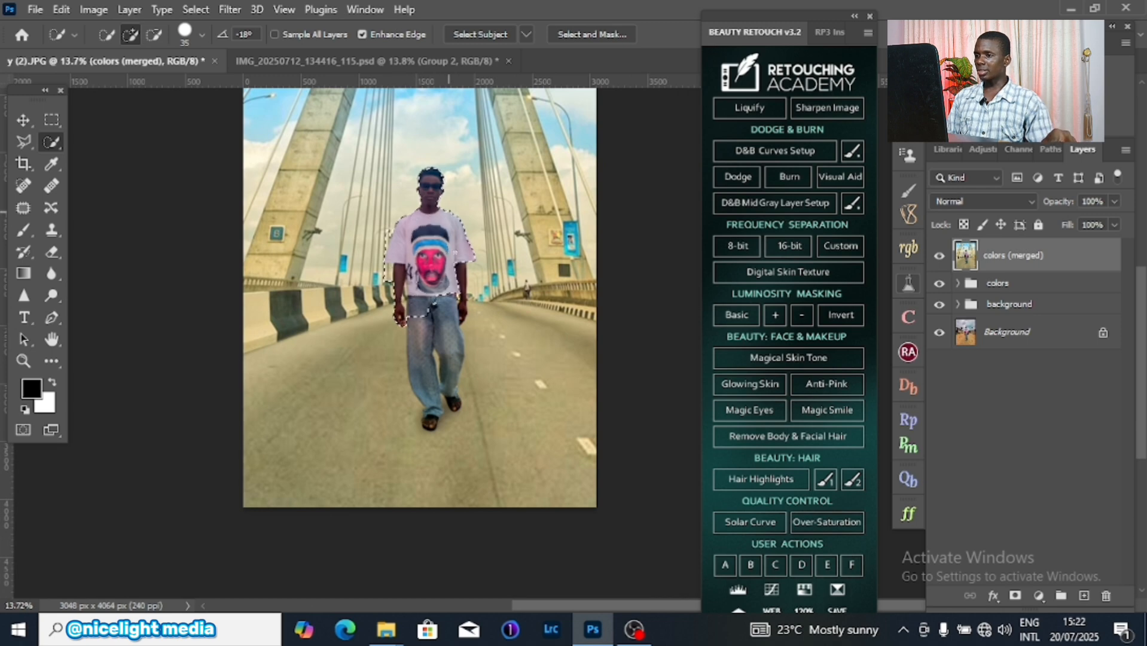
pyautogui.moveTo(450, 302); pyautogui.dragTo(443, 364)
pyautogui.moveTo(429, 403)
pyautogui.mouseDown()
pyautogui.moveTo(433, 416)
pyautogui.moveTo(435, 376)
pyautogui.mouseUp()
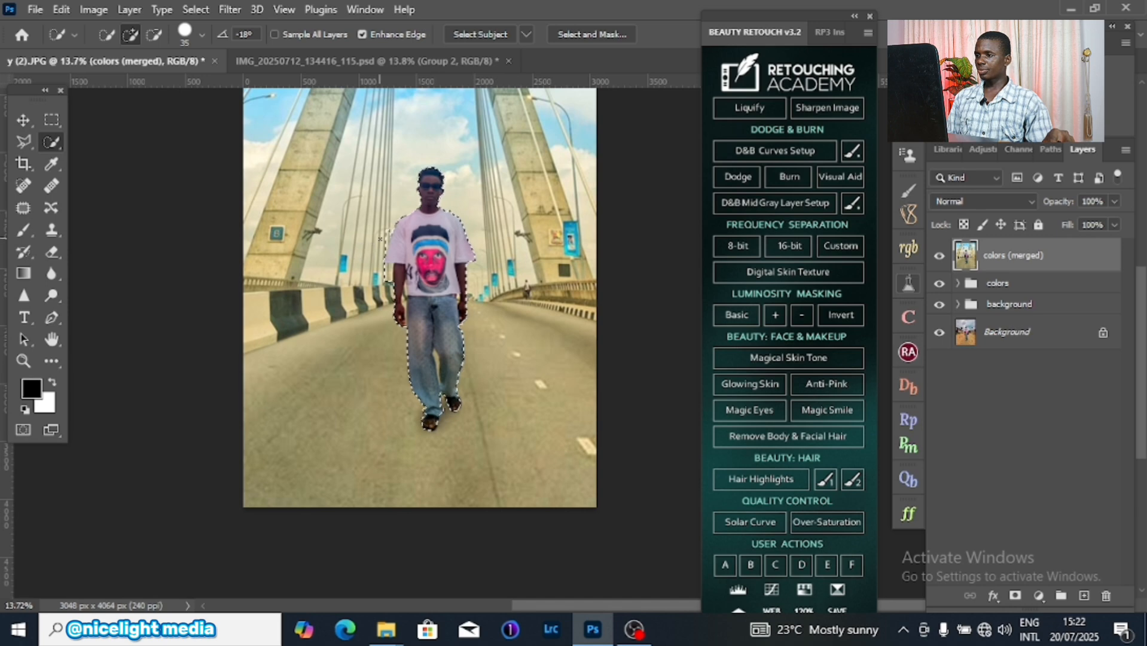
pyautogui.press('alt')
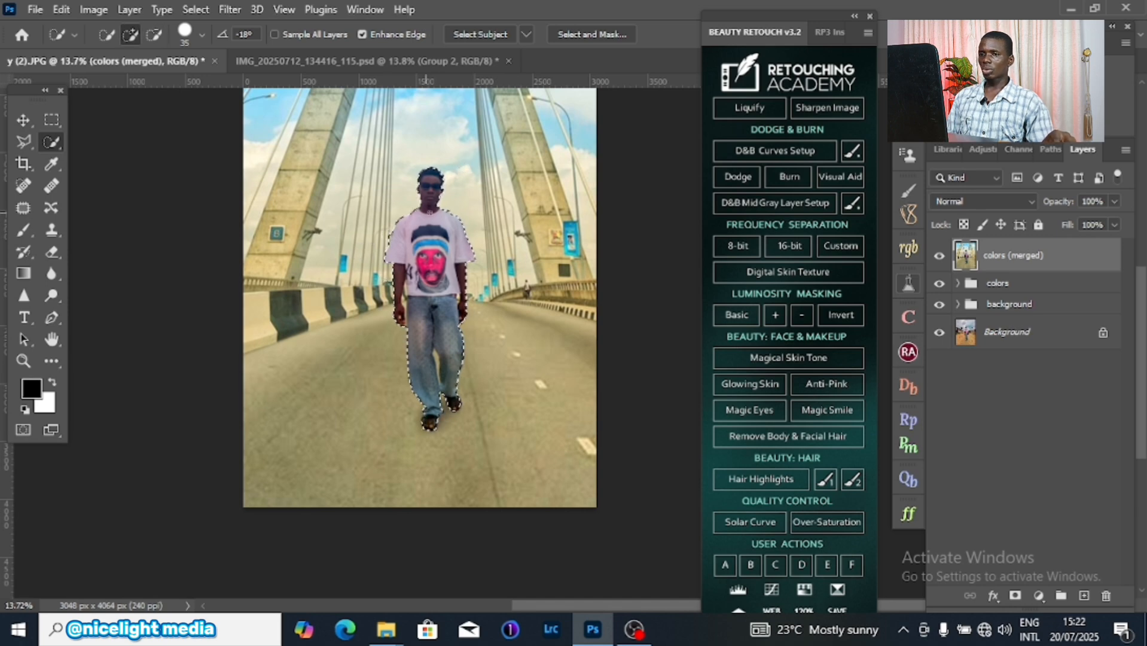
pyautogui.rightClick(457, 183)
pyautogui.click(494, 221)
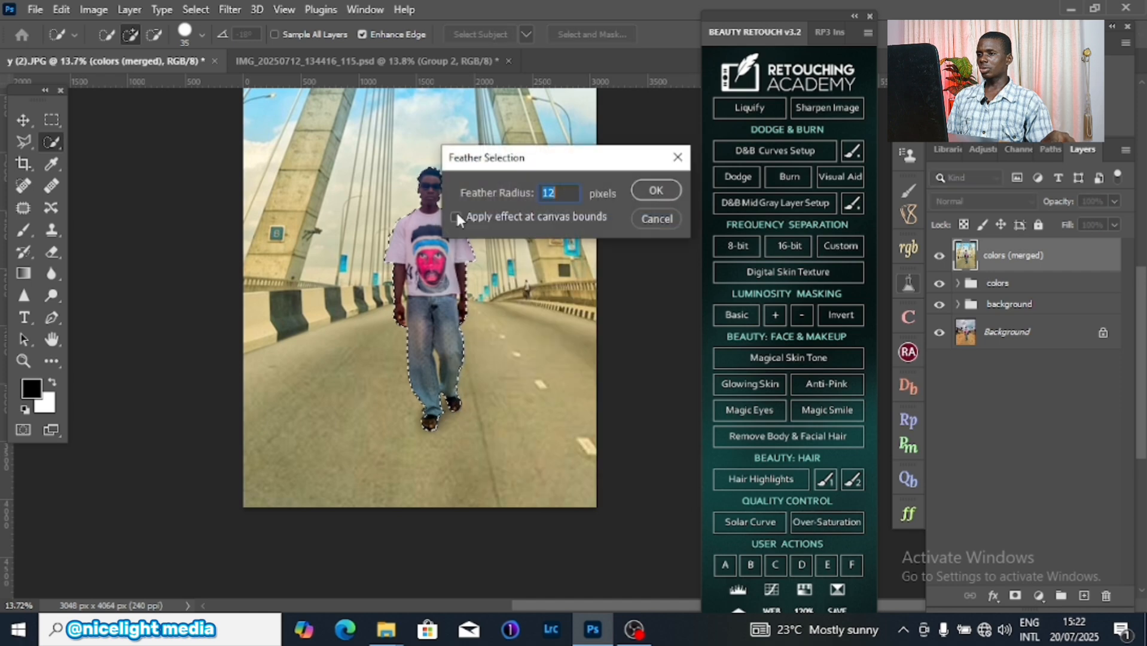
pyautogui.click(656, 191)
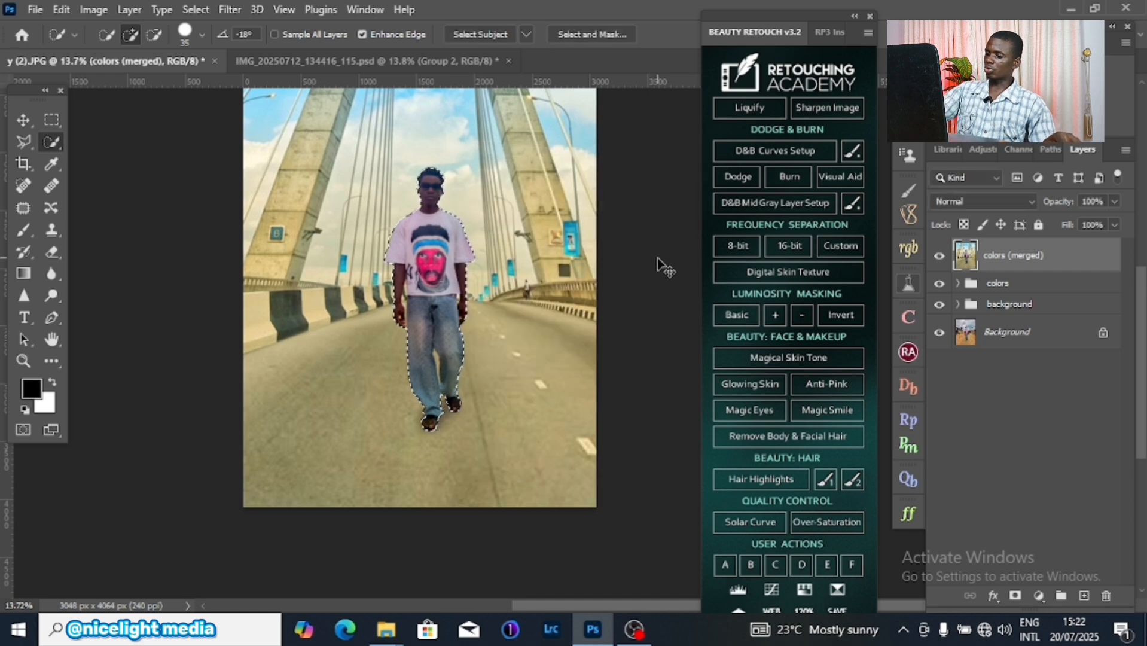
# Step: Warm the selected man's midtones with Color Balance at Cyan-Red +10 and Yellow-Blue -10, and deselect him
pyautogui.hotkey('ctrl', 'b')
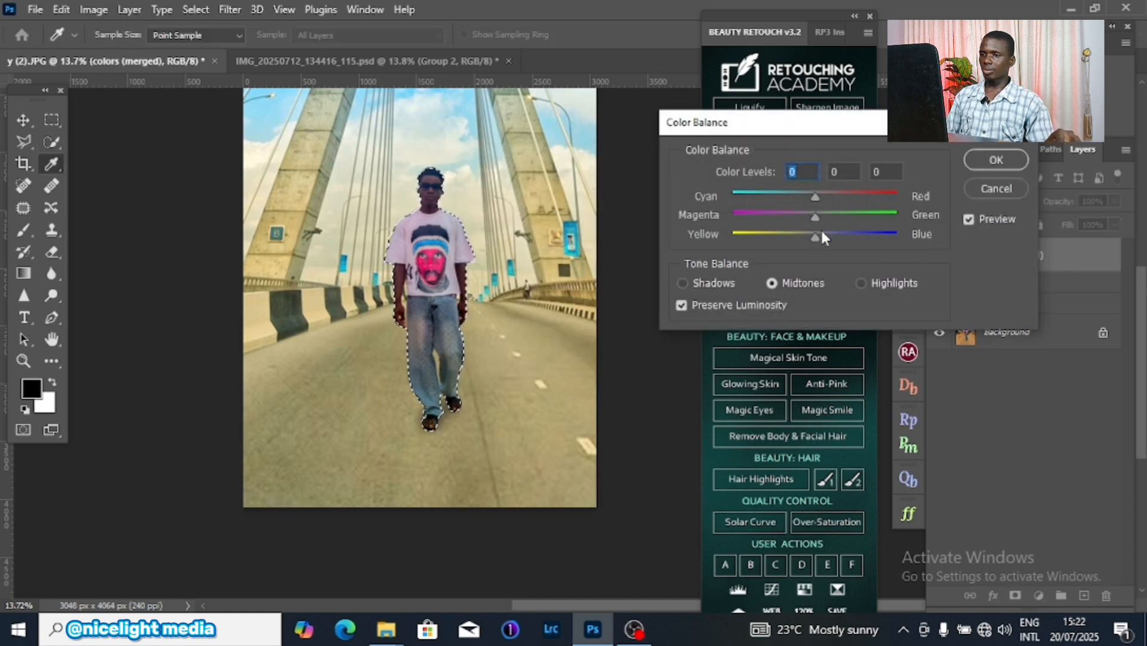
pyautogui.moveTo(807, 239); pyautogui.dragTo(807, 239)
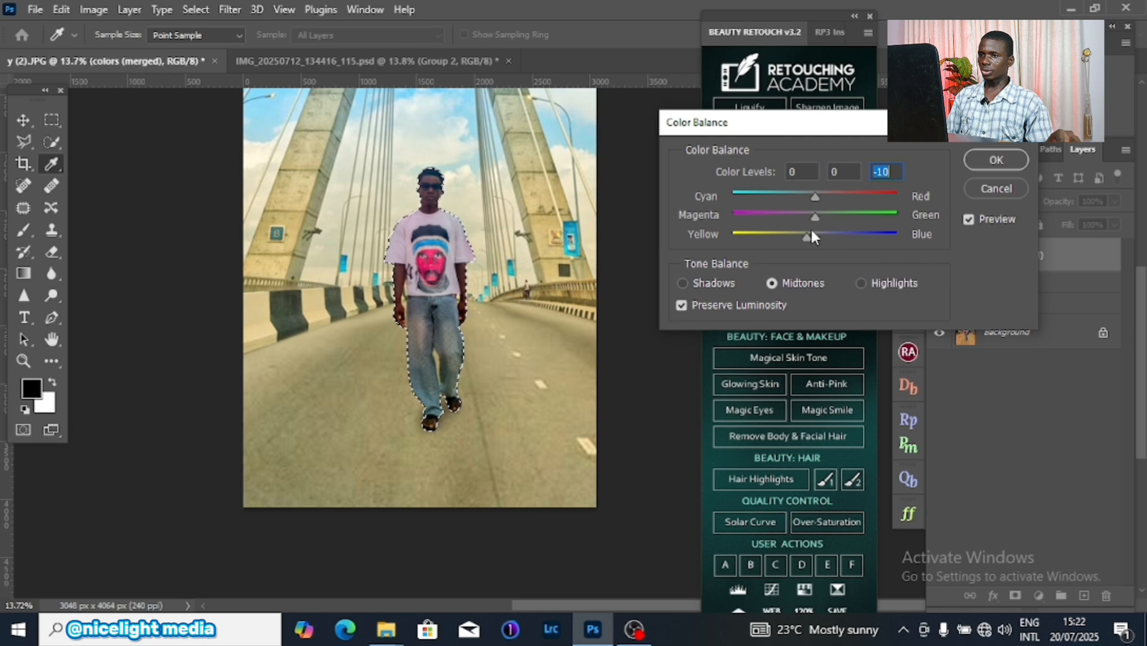
pyautogui.click(824, 198)
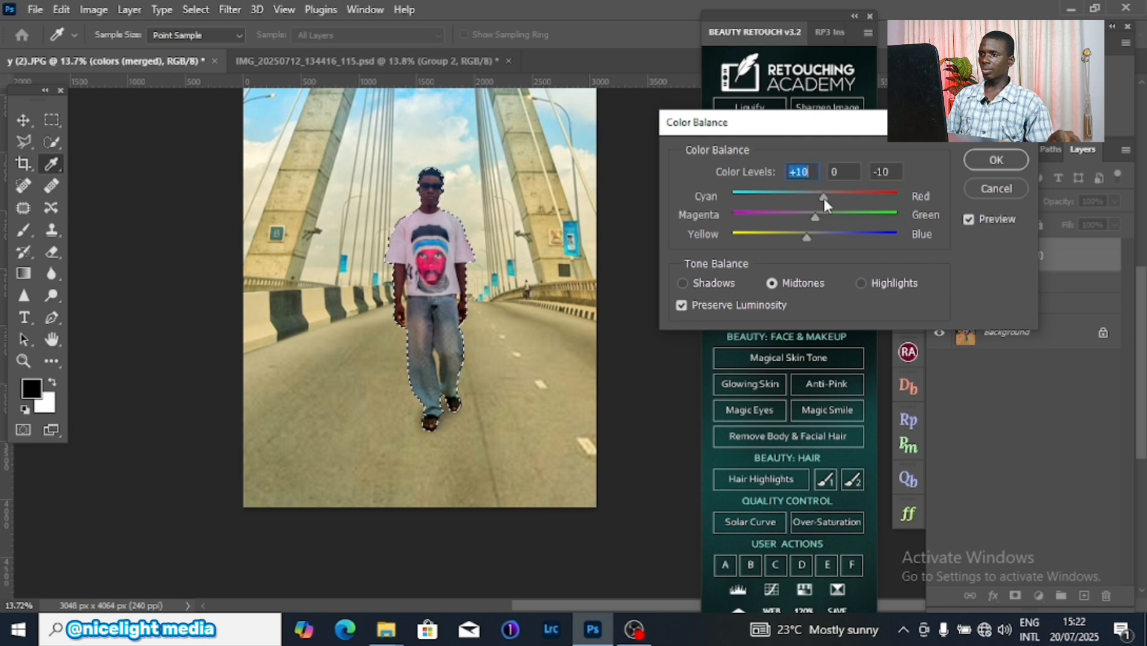
pyautogui.click(1000, 163)
pyautogui.rightClick(526, 157)
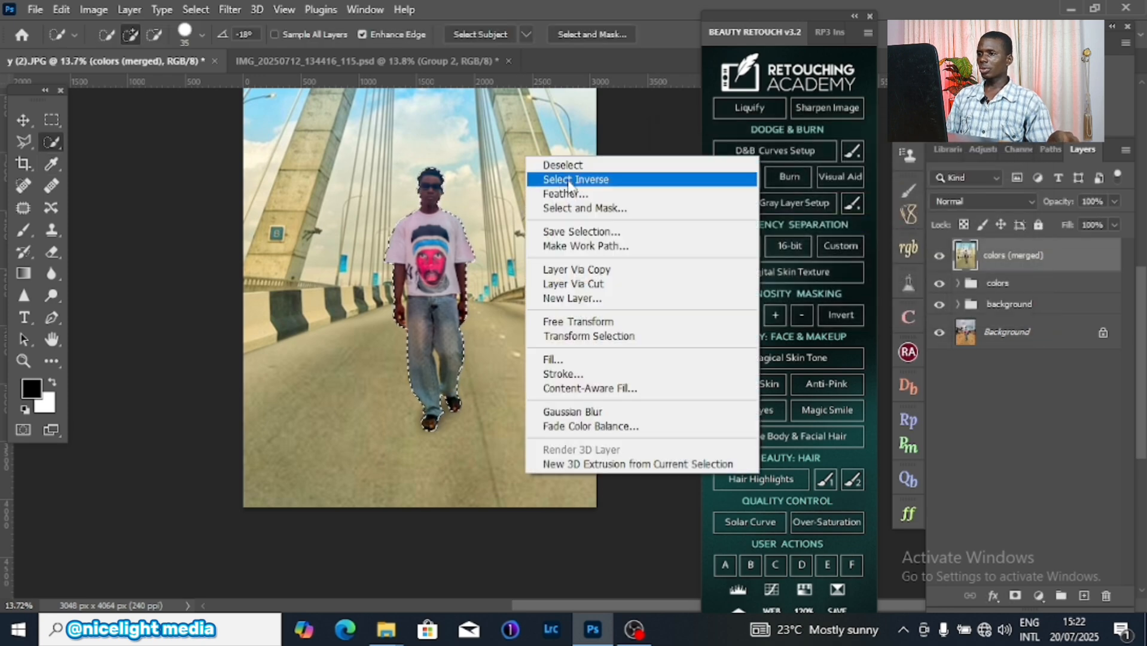
pyautogui.click(562, 165)
# Step: Select the man's head, arms and feet with Quick Selection and feather the selection
pyautogui.scroll(5, 446, 197)
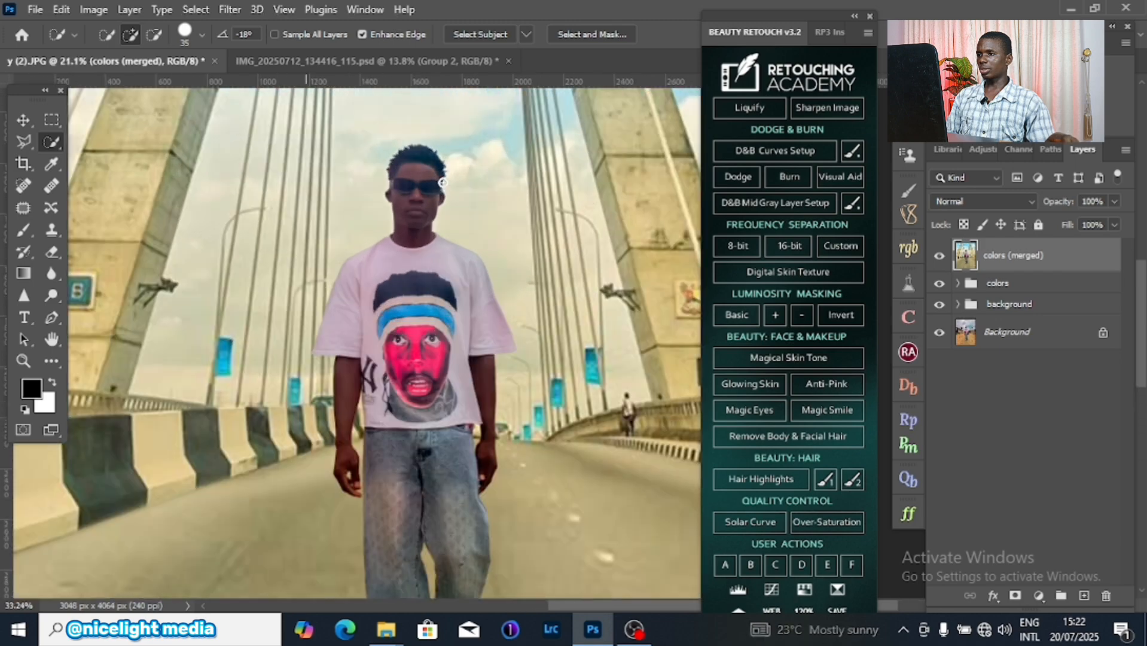
pyautogui.scroll(-5, 453, 199)
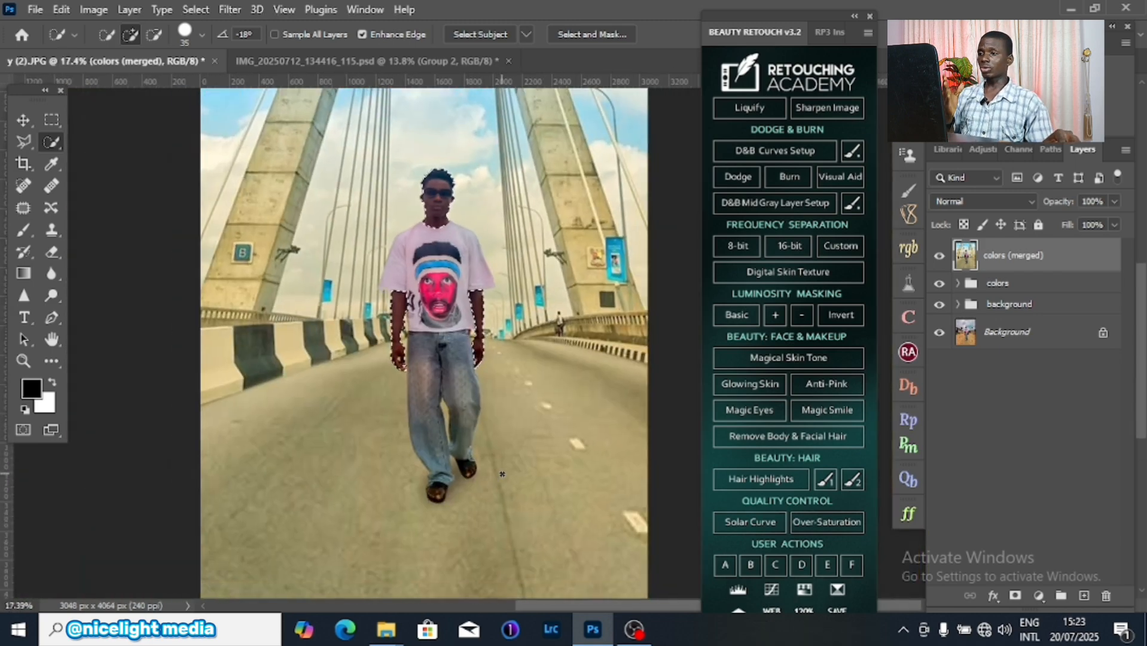
pyautogui.click(436, 491)
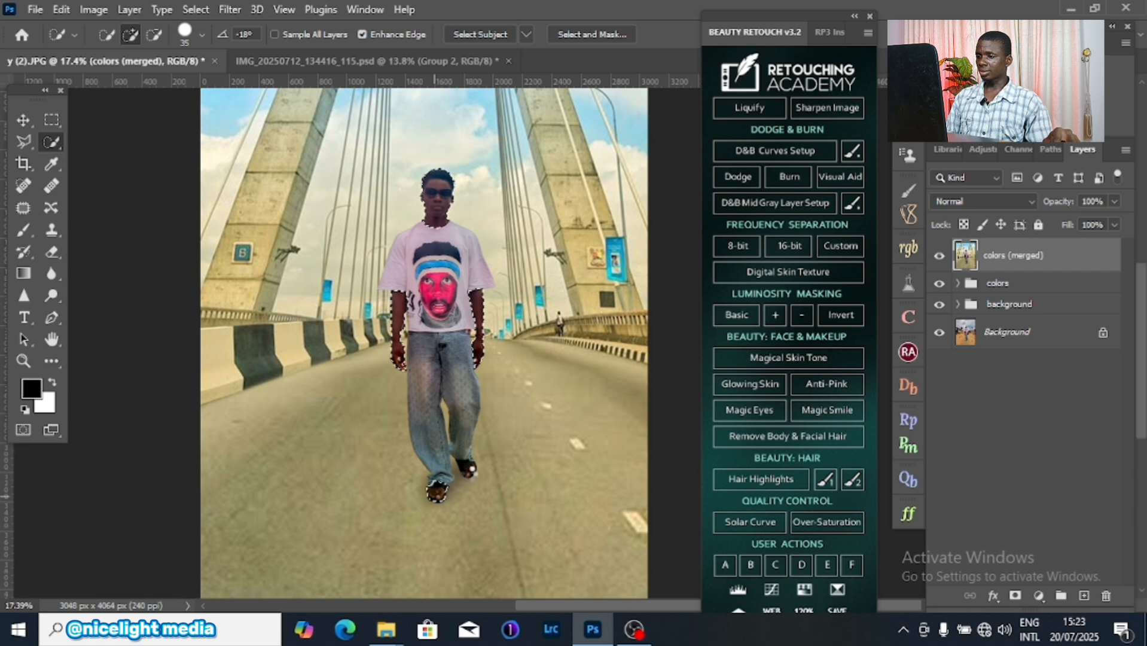
pyautogui.rightClick(470, 180)
pyautogui.click(505, 217)
pyautogui.press('Return')
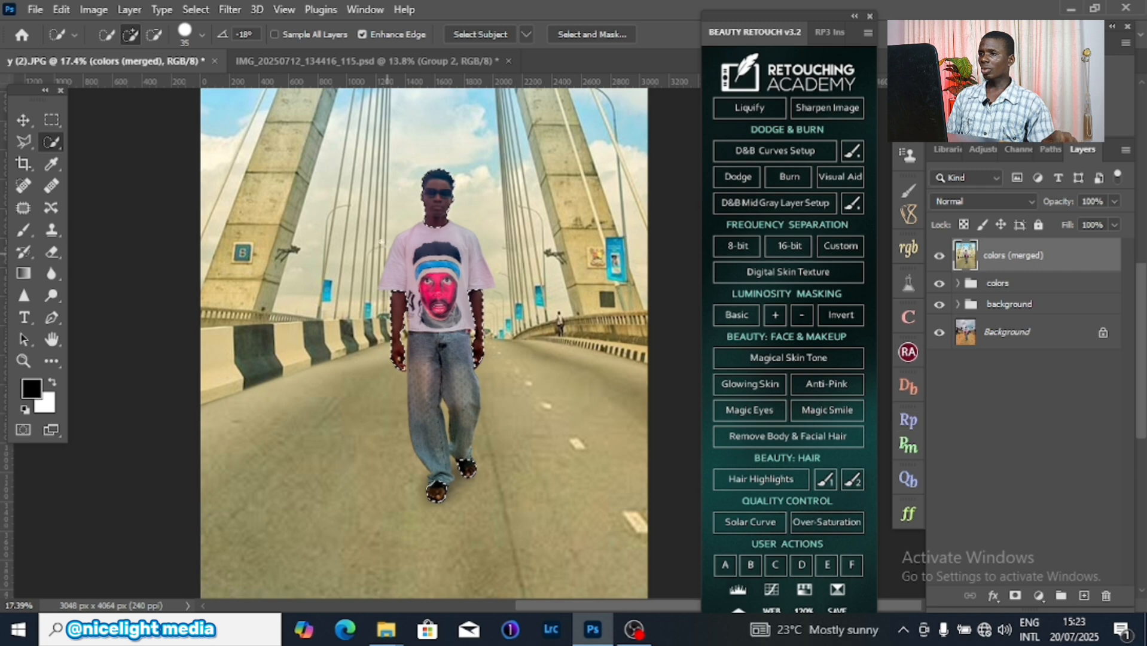
# Step: Warm the midtones of the selected head, arms and feet with Color Balance at Cyan-Red +5 and Yellow-Blue about -9
pyautogui.click(909, 286)
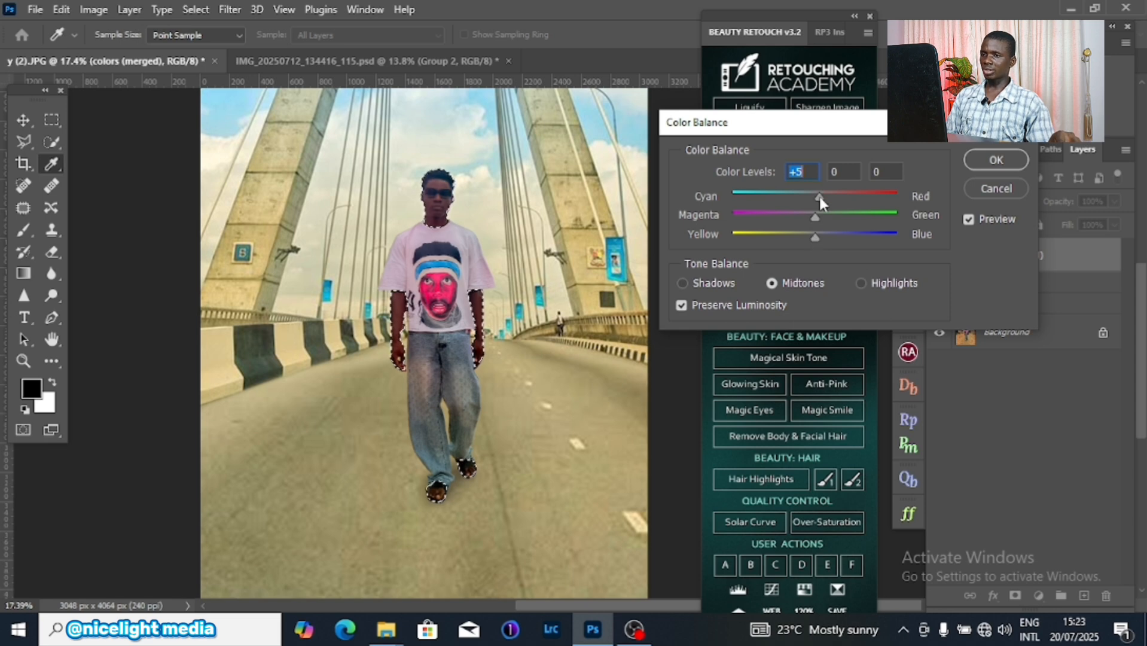
pyautogui.click(809, 237)
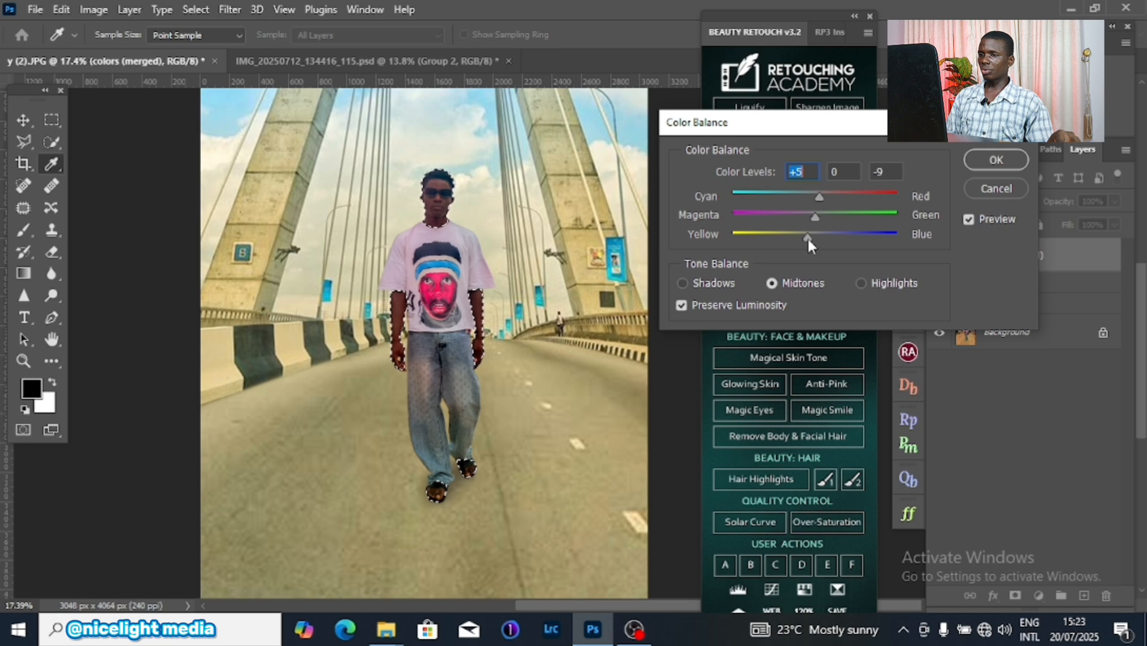
pyautogui.moveTo(809, 238); pyautogui.dragTo(810, 239)
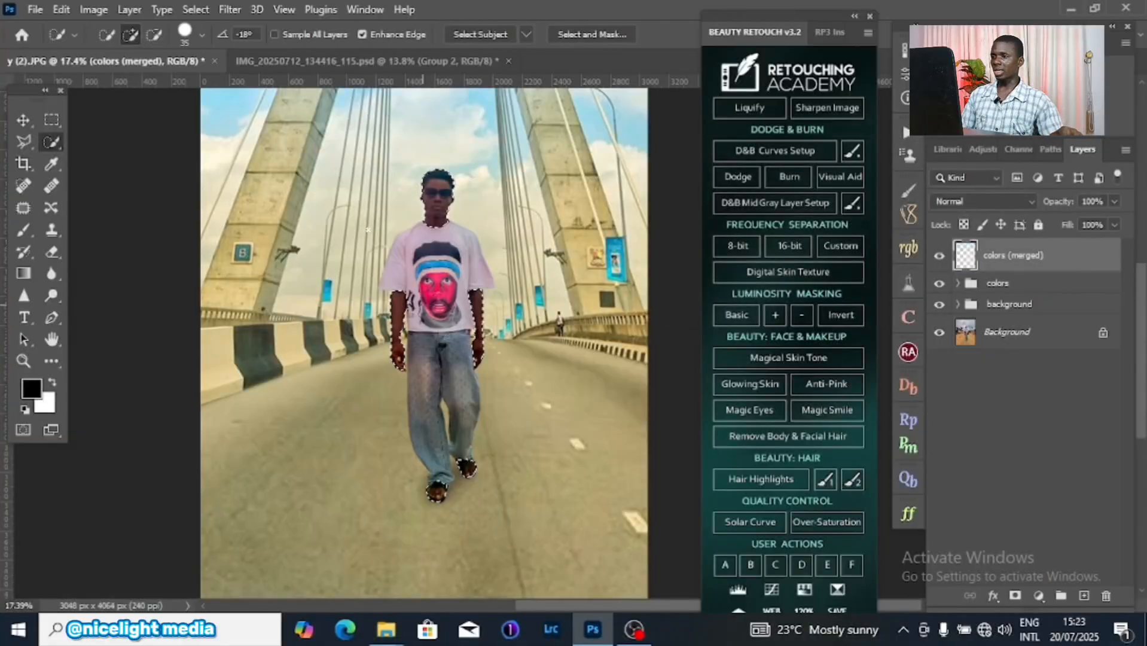
pyautogui.rightClick(453, 147)
pyautogui.click(372, 120)
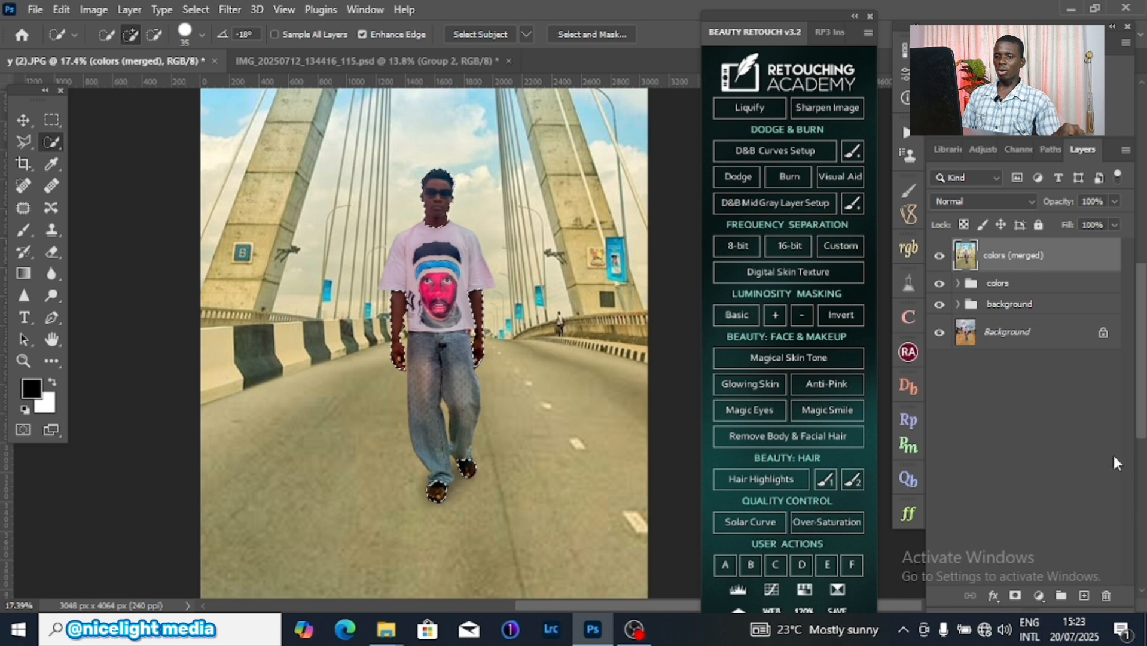
# Step: Add a Hue/Saturation adjustment layer limited to the selected skin areas with Hue +5, Saturation +4 and Lightness -1
pyautogui.click(1040, 596)
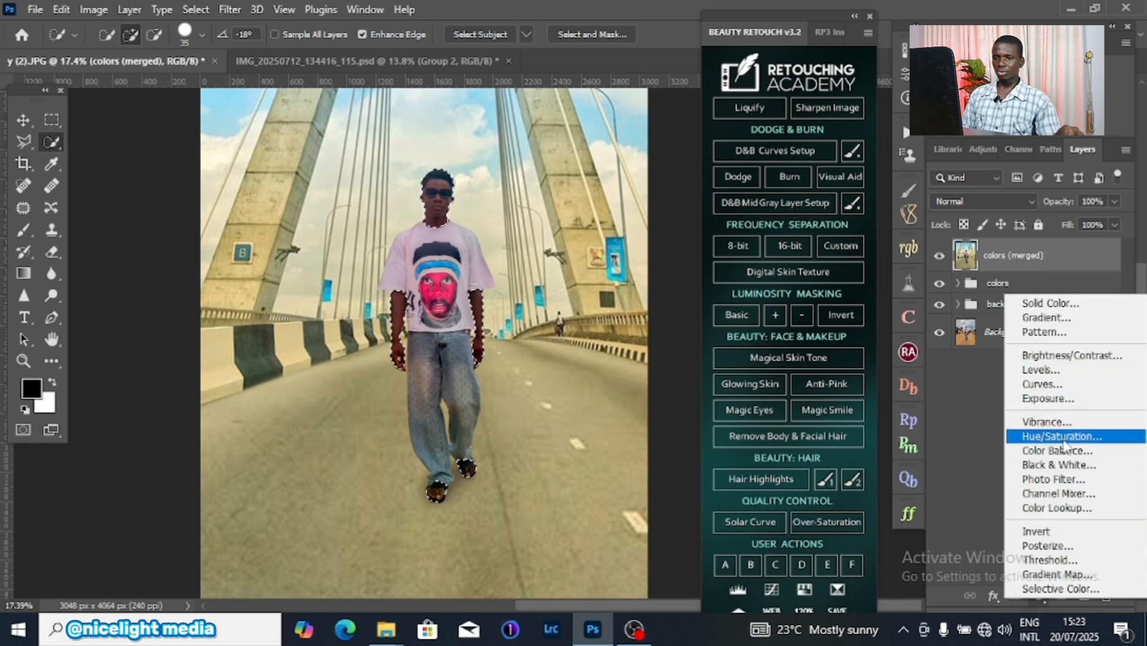
pyautogui.click(1062, 436)
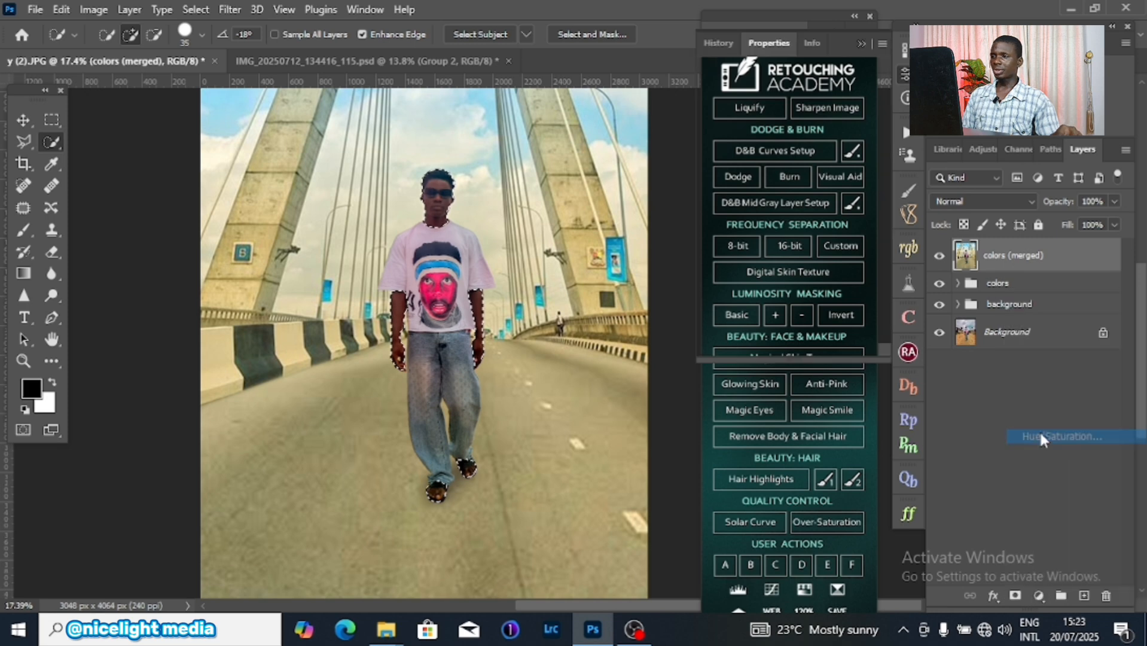
pyautogui.moveTo(788, 197); pyautogui.dragTo(797, 199)
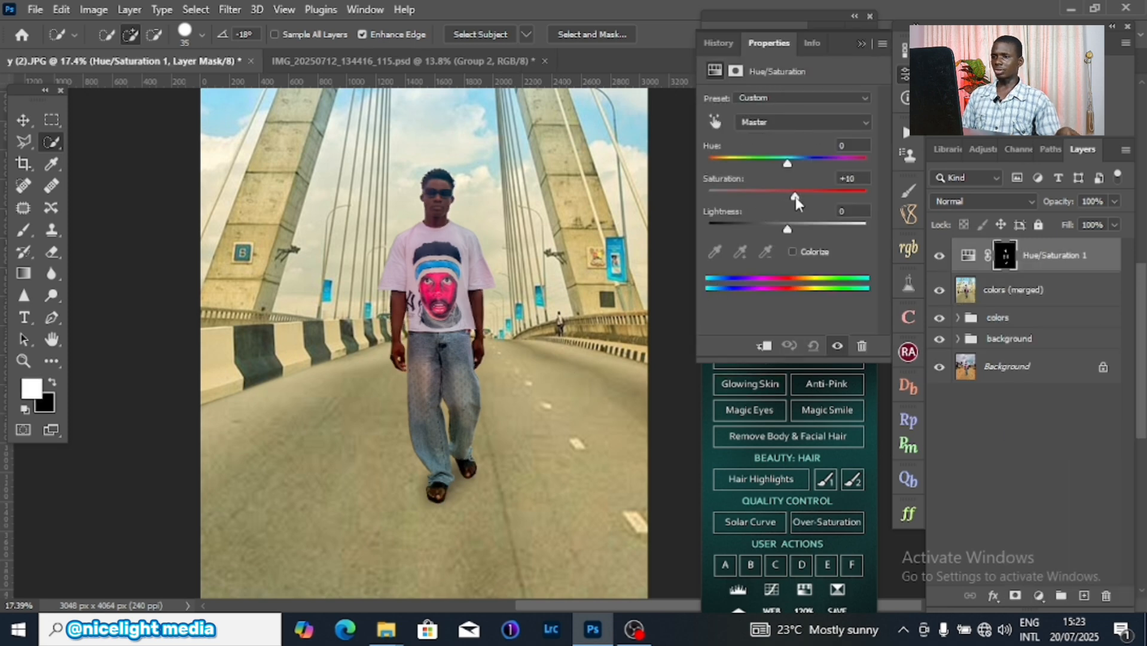
pyautogui.moveTo(796, 197); pyautogui.dragTo(793, 170)
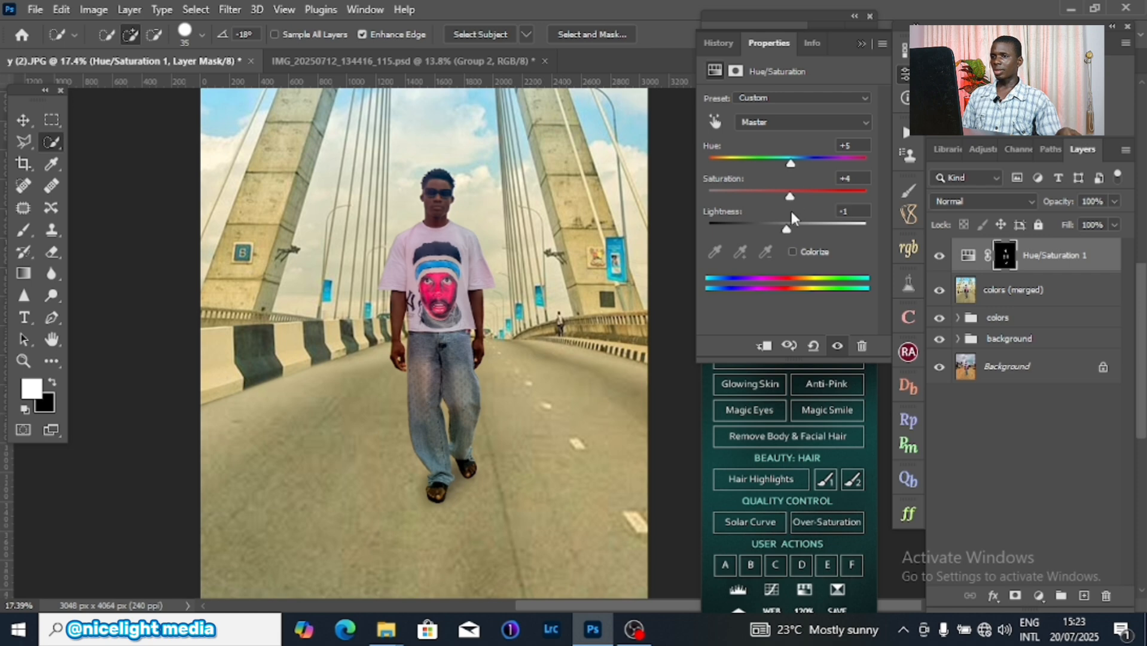
# Step: Set the Yellows range of the Hue/Saturation adjustment to Saturation +9 and Lightness +13
pyautogui.click(822, 122)
pyautogui.click(799, 147)
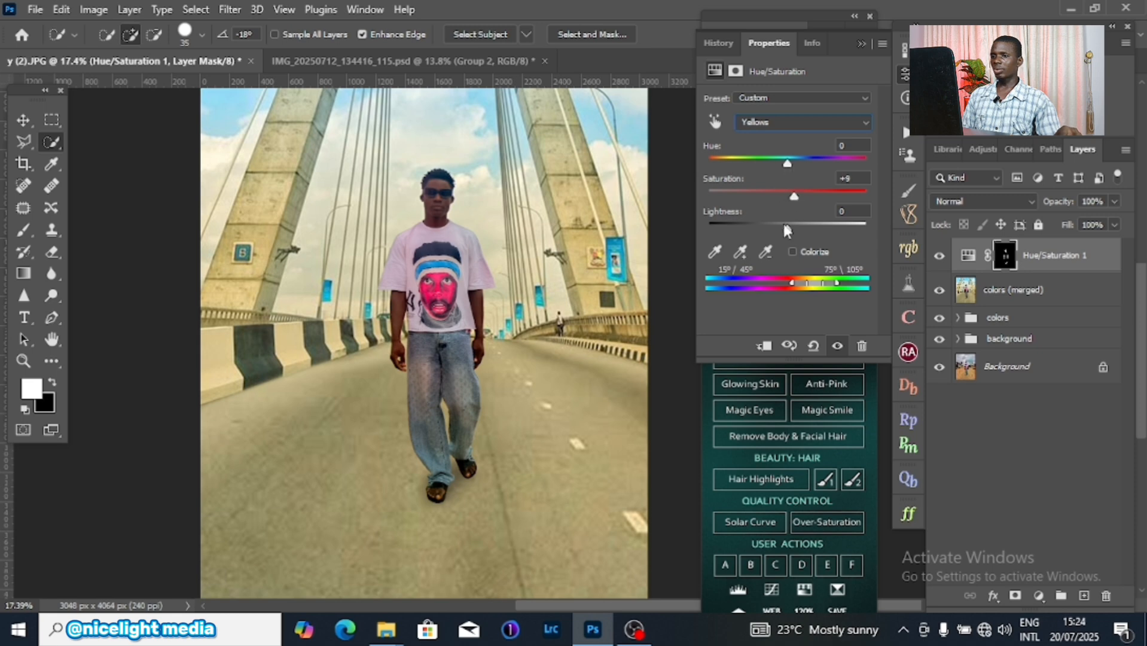
pyautogui.moveTo(788, 228); pyautogui.dragTo(797, 230)
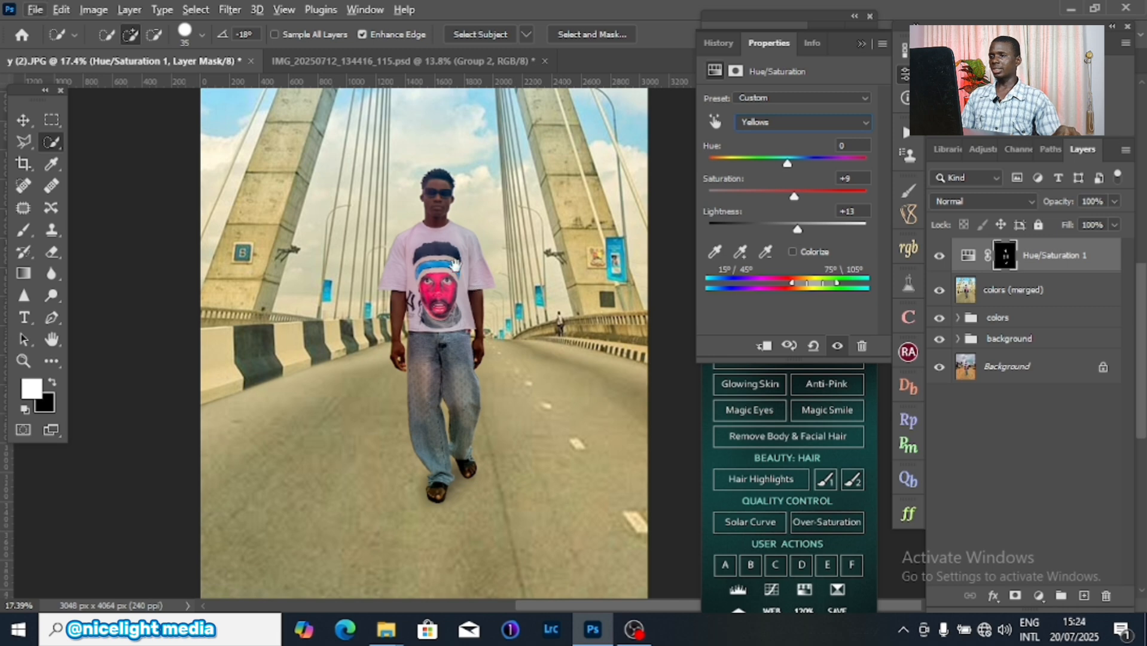
pyautogui.moveTo(471, 225); pyautogui.dragTo(476, 252)
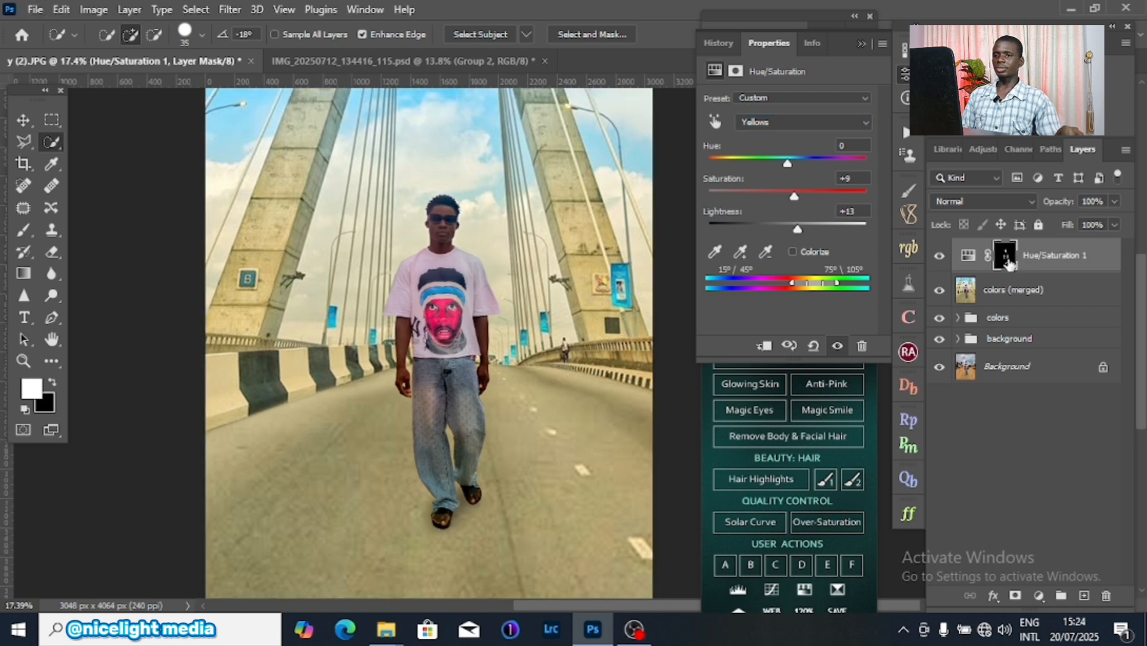
# Step: Load the Hue/Saturation mask as a selection on the colors (merged) layer, apply Levels with midtones 0.91 and white input 229, and deselect
pyautogui.keyDown('ctrl'); pyautogui.click(1005, 256); pyautogui.keyUp('ctrl')
pyautogui.click(1017, 292)
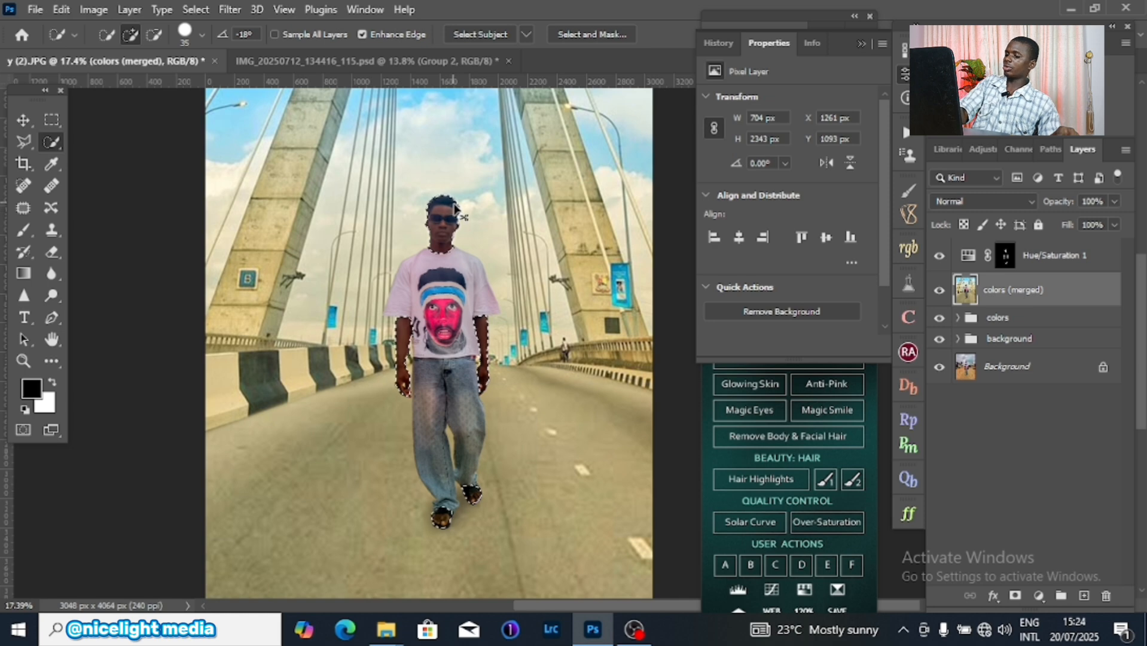
pyautogui.hotkey('ctrl', 'l')
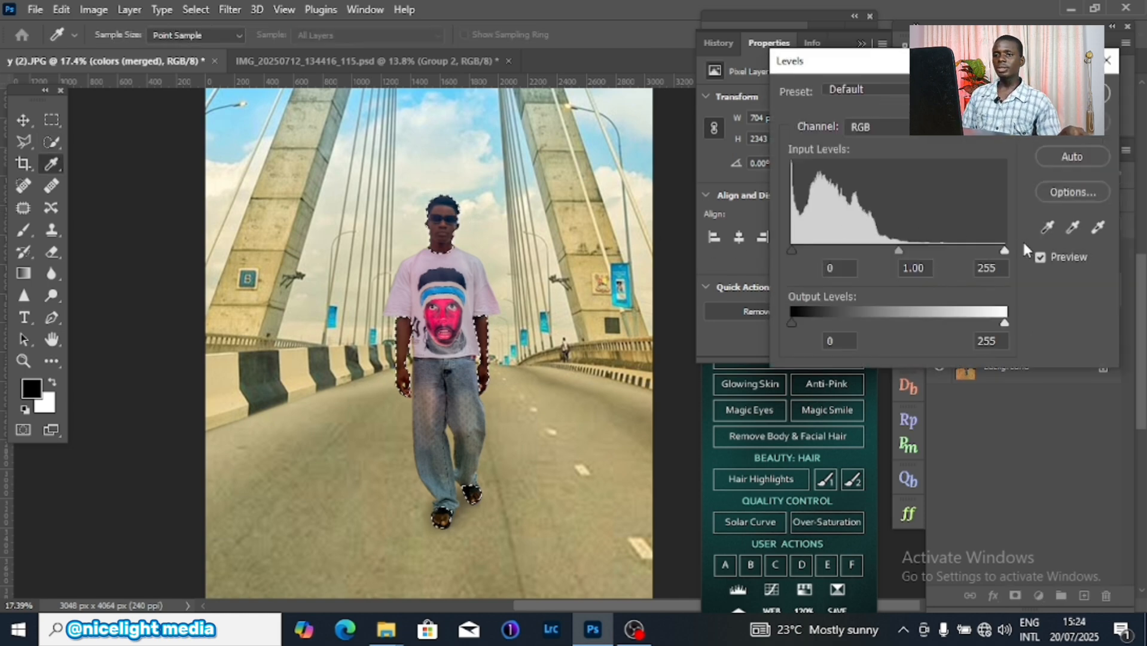
pyautogui.moveTo(1000, 249); pyautogui.dragTo(987, 254)
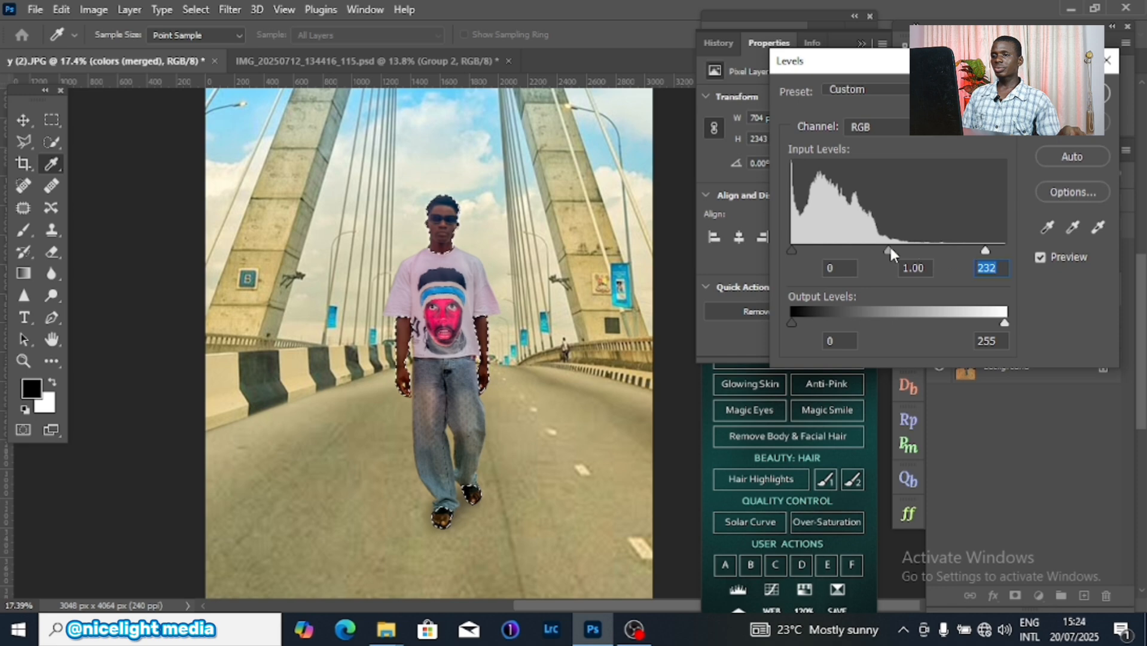
pyautogui.moveTo(889, 249); pyautogui.dragTo(893, 250)
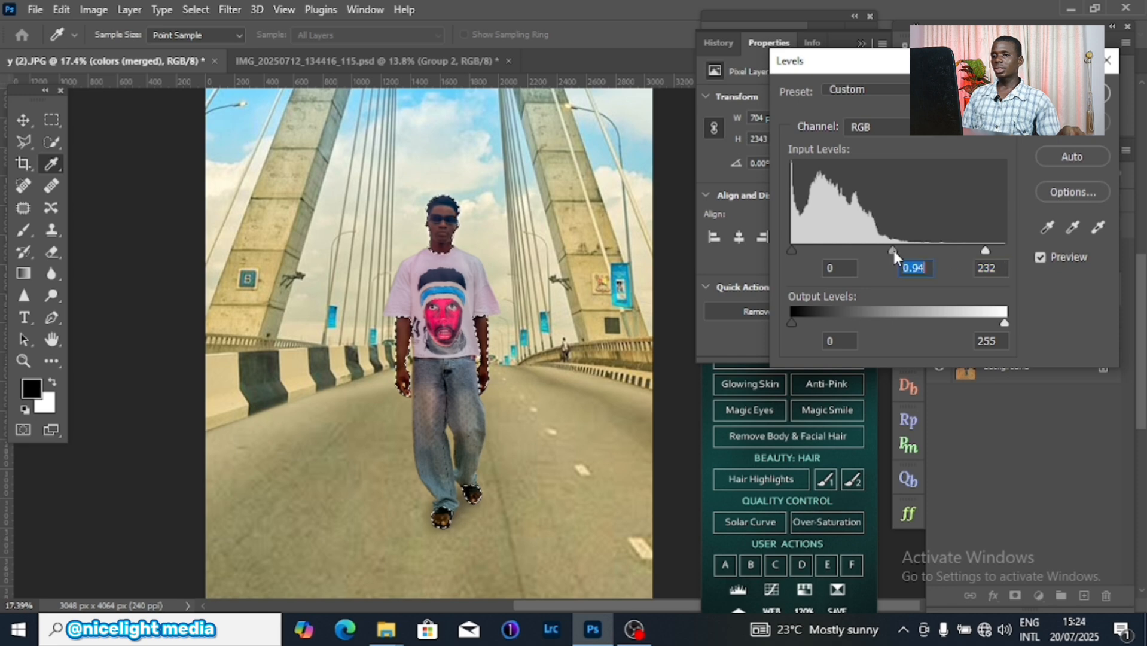
pyautogui.moveTo(986, 250); pyautogui.dragTo(983, 251)
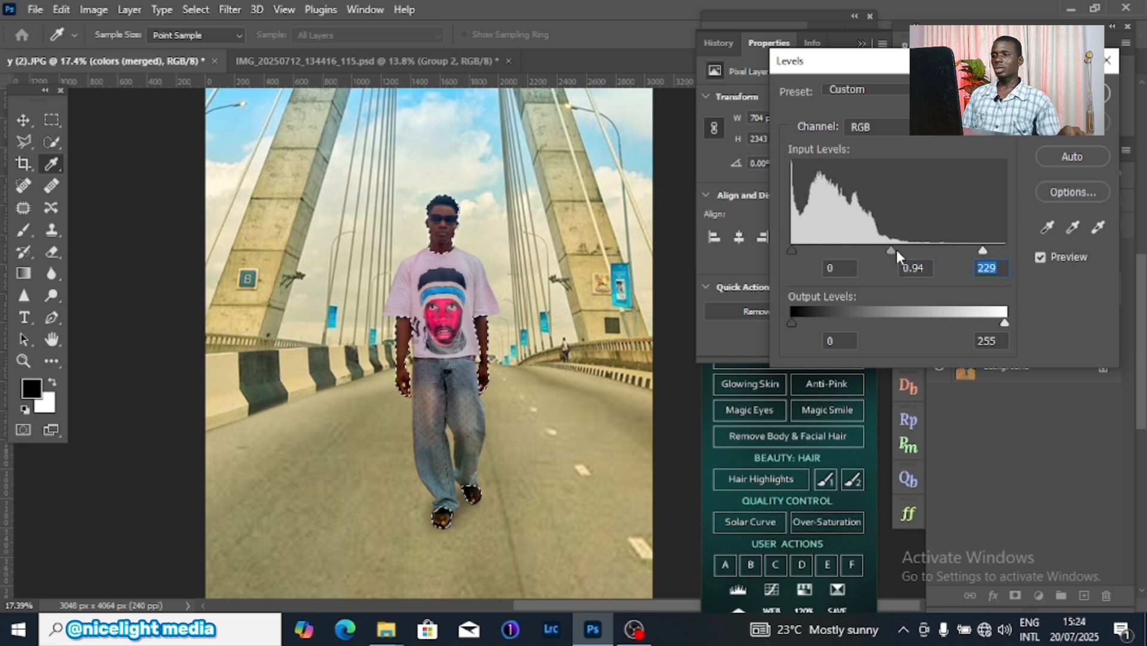
pyautogui.moveTo(892, 250); pyautogui.dragTo(894, 251)
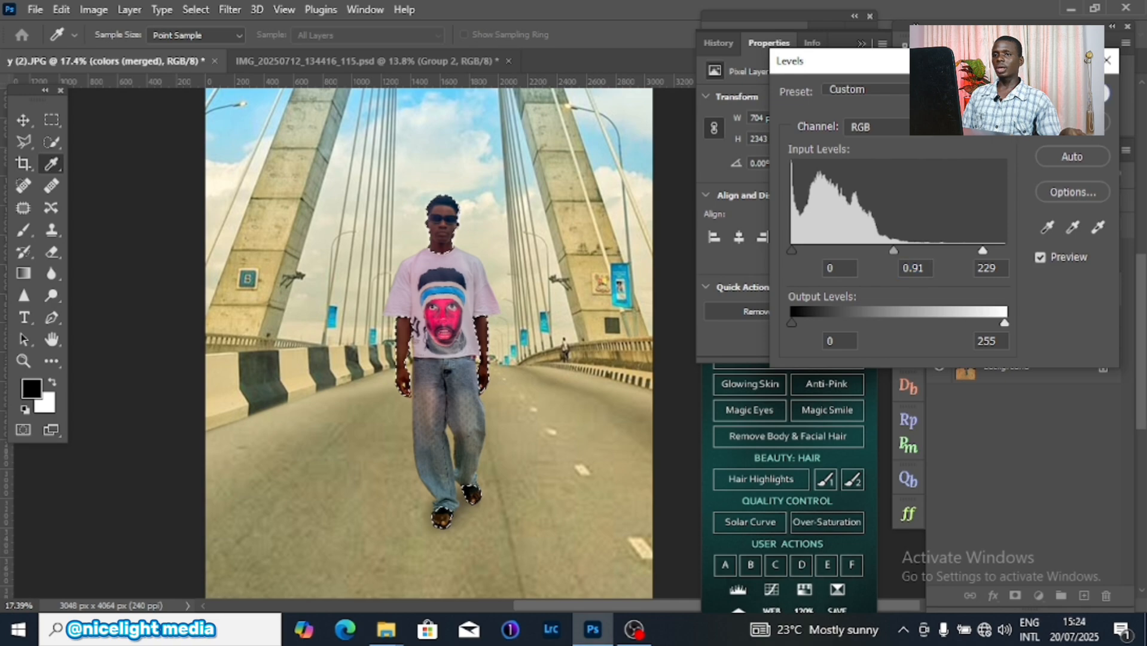
pyautogui.press('Return')
pyautogui.press('w')
pyautogui.rightClick(442, 144)
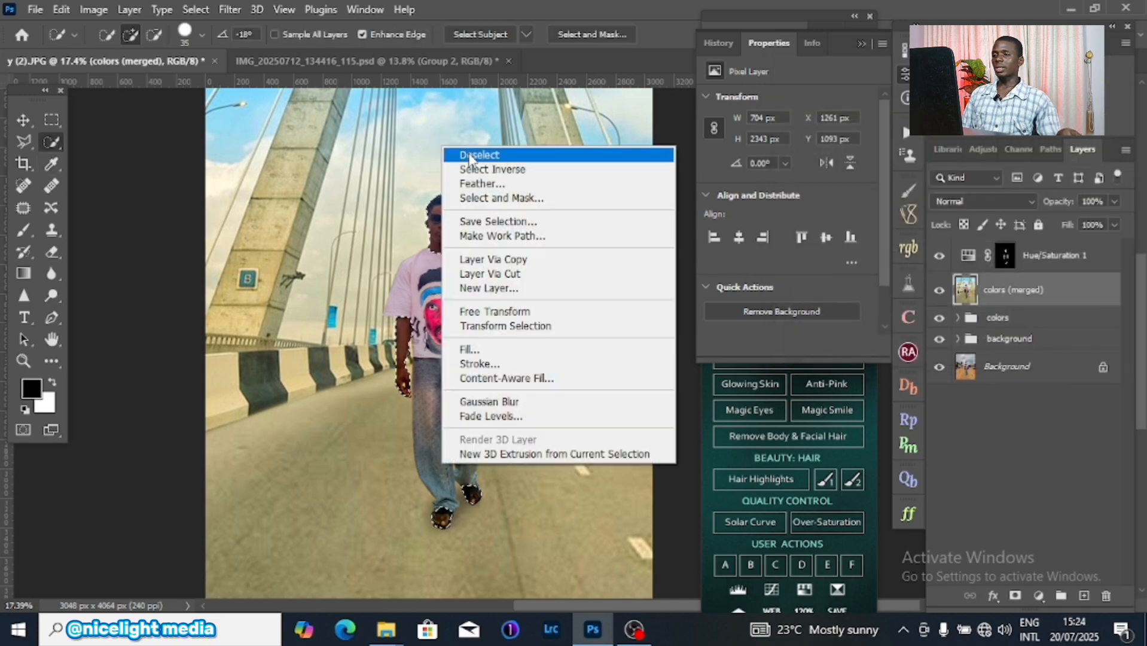
pyautogui.click(462, 154)
# Step: Draw a closed Pen path around the man's forehead, following the hairline and the upper edge of the sunglasses
pyautogui.scroll(10, 461, 191)
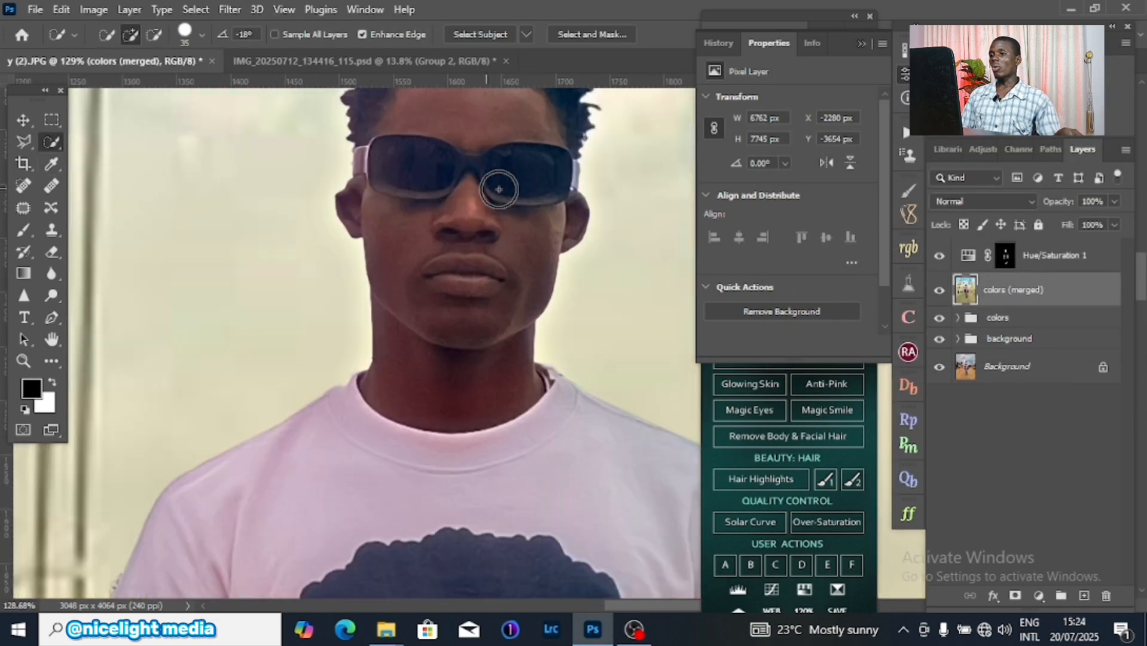
pyautogui.moveTo(499, 190); pyautogui.dragTo(488, 292)
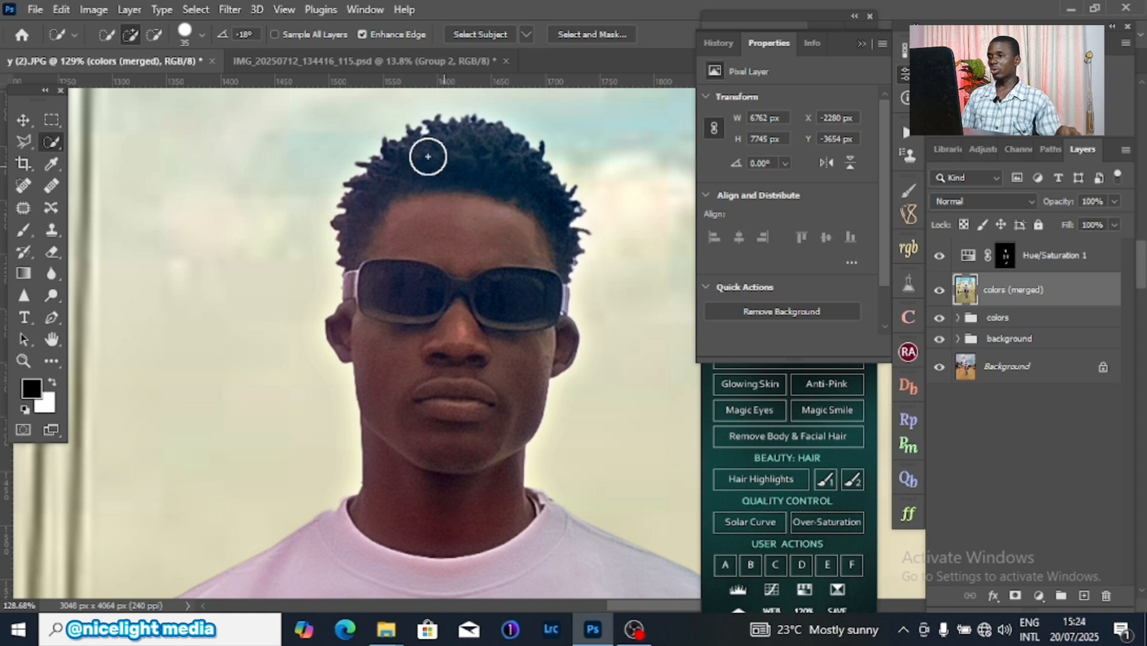
pyautogui.click(23, 141)
pyautogui.scroll(3, 441, 203)
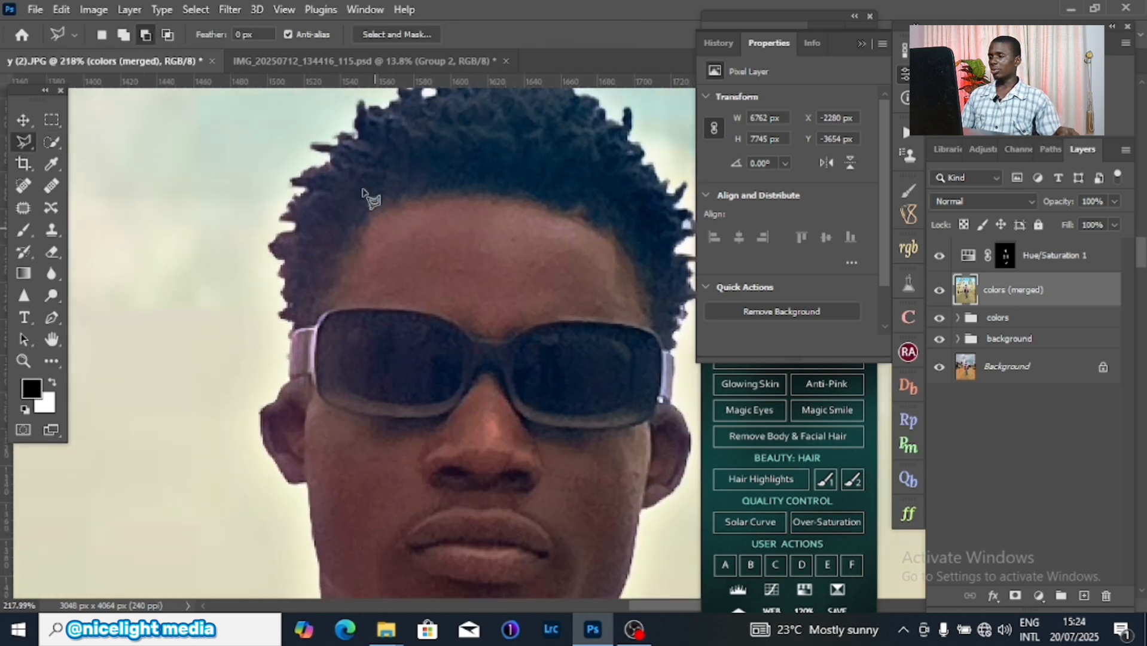
pyautogui.click(51, 318)
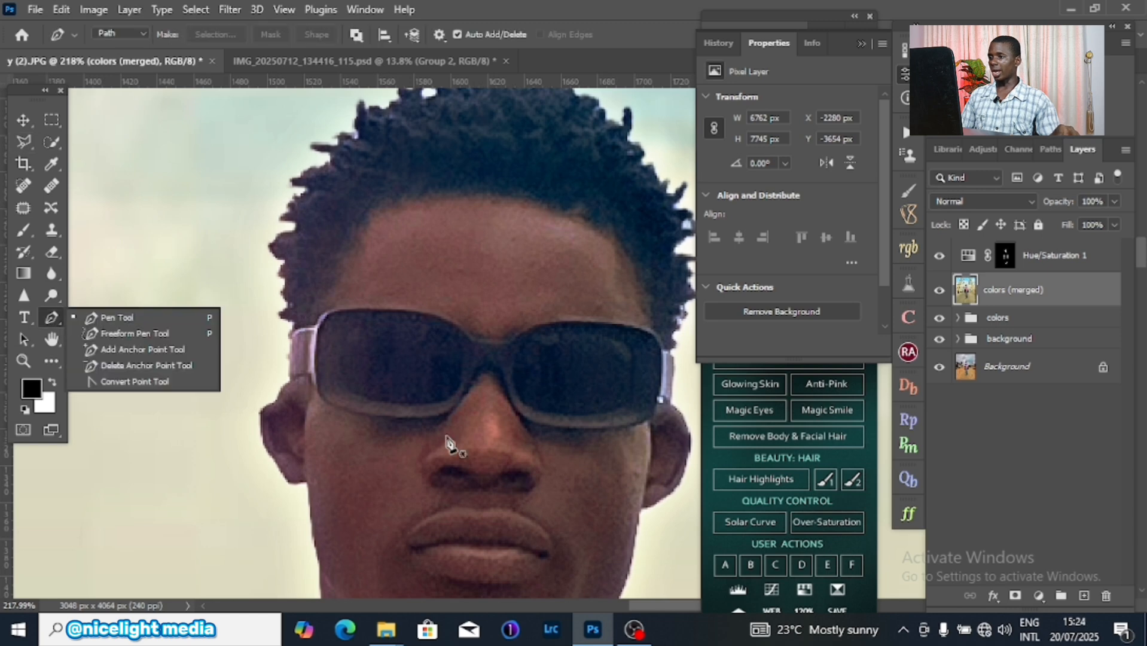
pyautogui.click(323, 304)
pyautogui.click(323, 302)
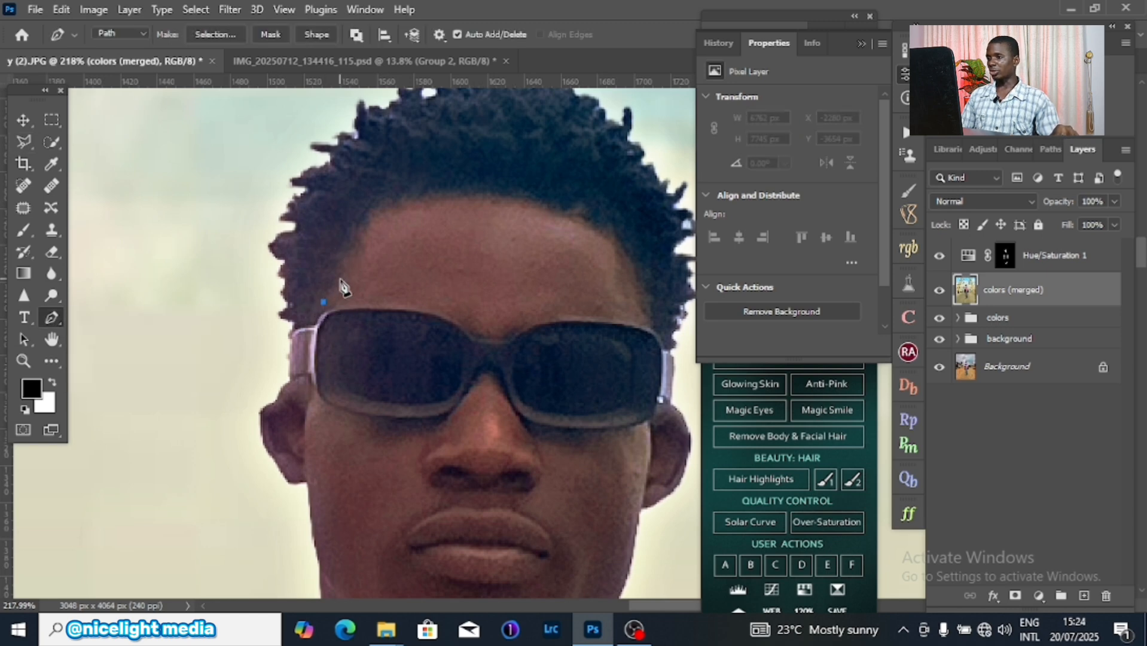
pyautogui.click(342, 278)
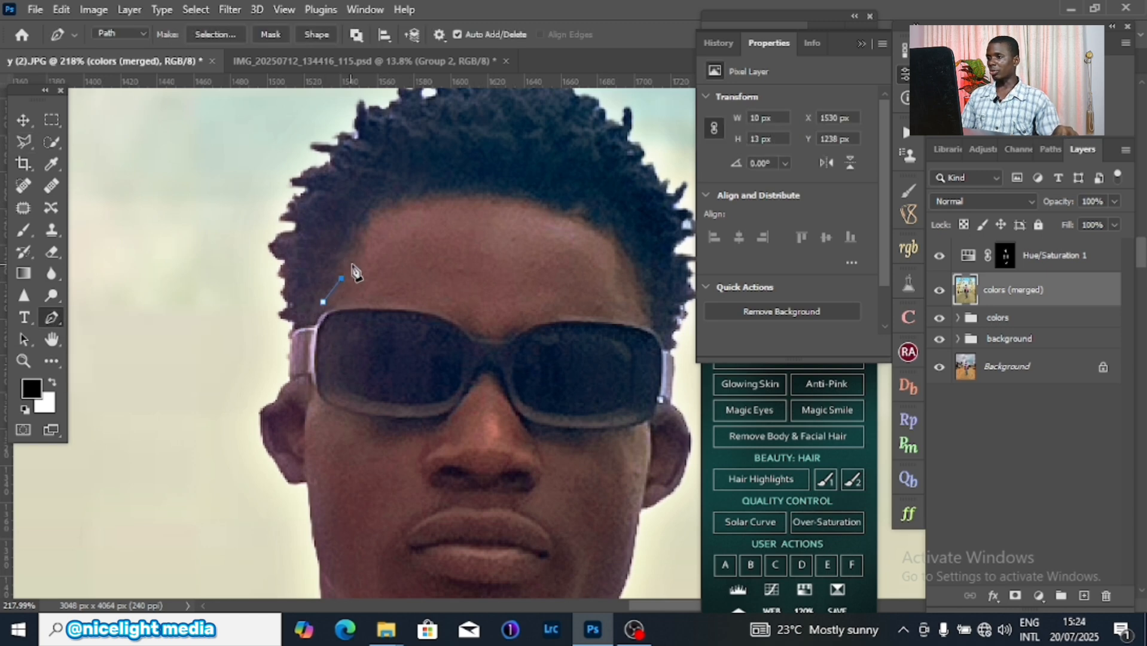
pyautogui.click(366, 226)
pyautogui.click(368, 210)
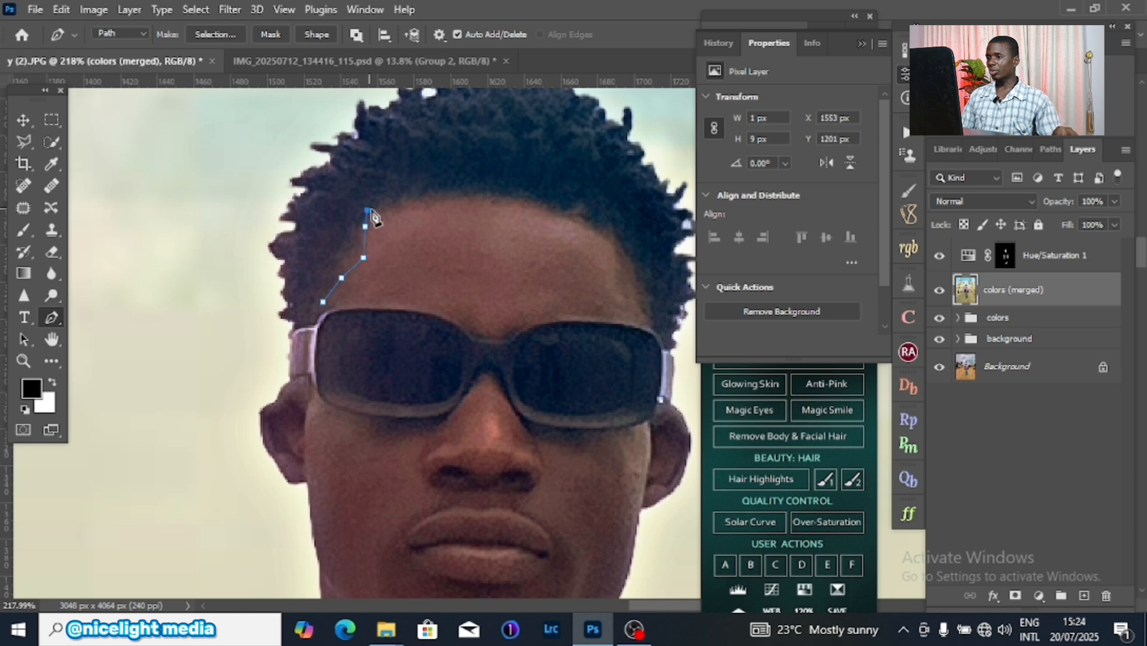
pyautogui.click(381, 202)
pyautogui.click(410, 197)
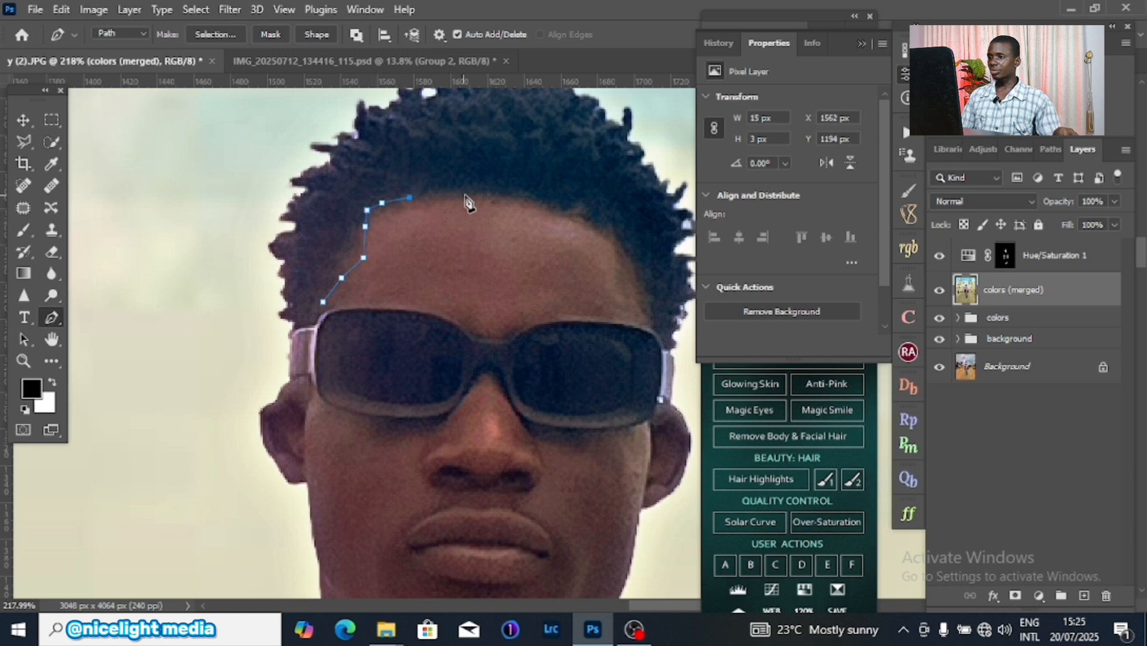
pyautogui.click(501, 196)
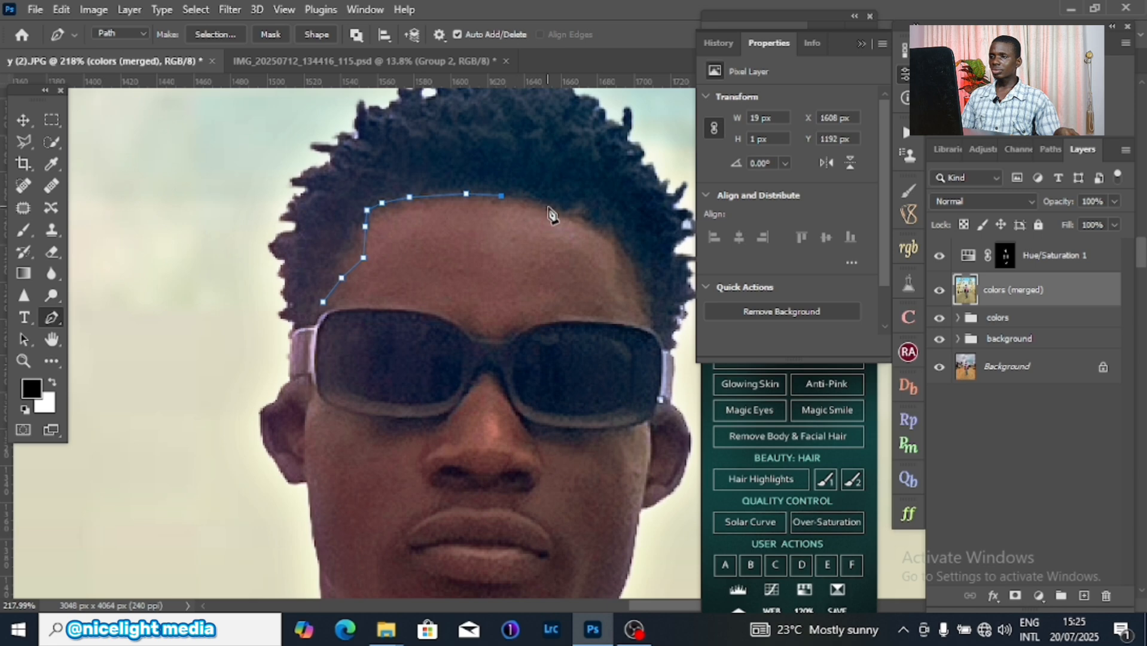
pyautogui.click(549, 207)
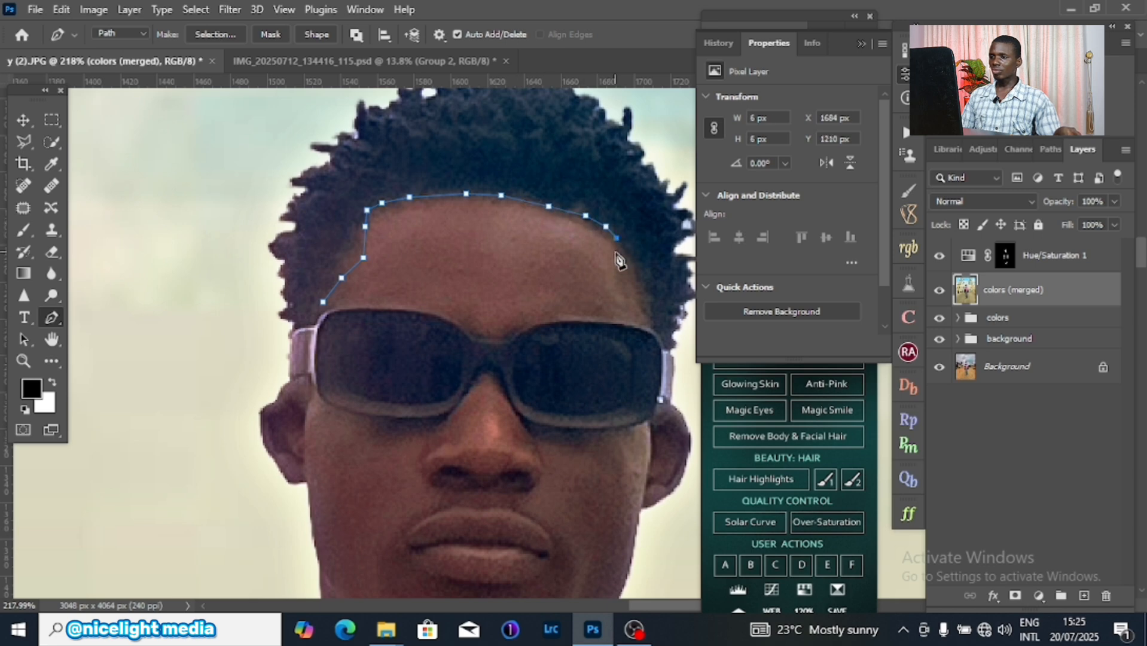
pyautogui.click(616, 252)
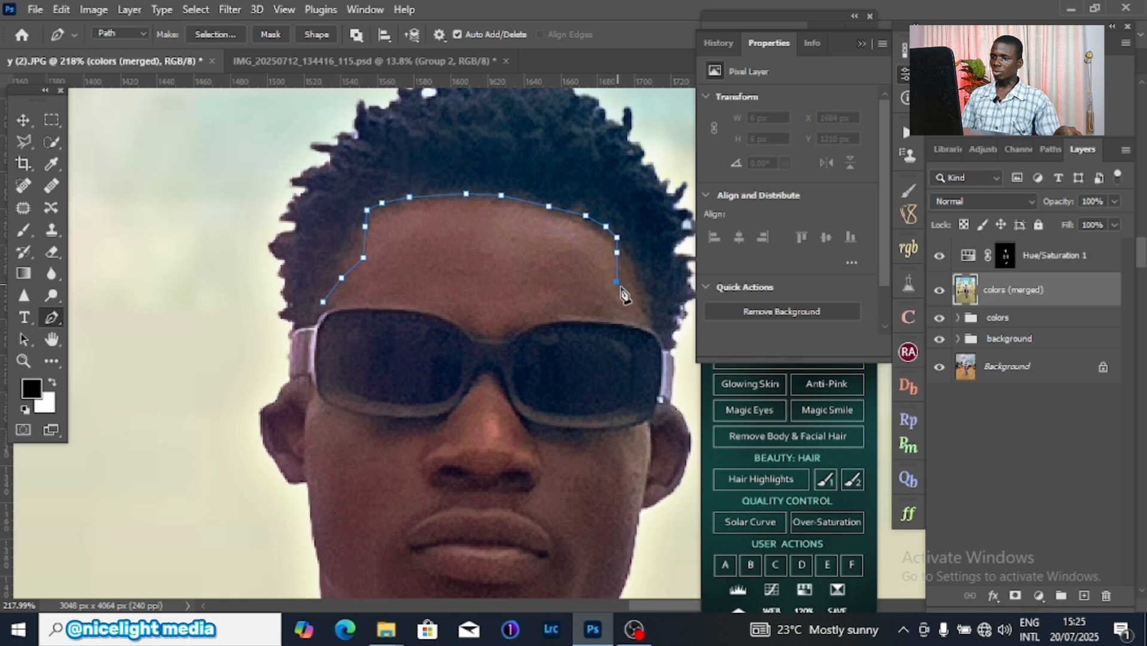
pyautogui.click(628, 294)
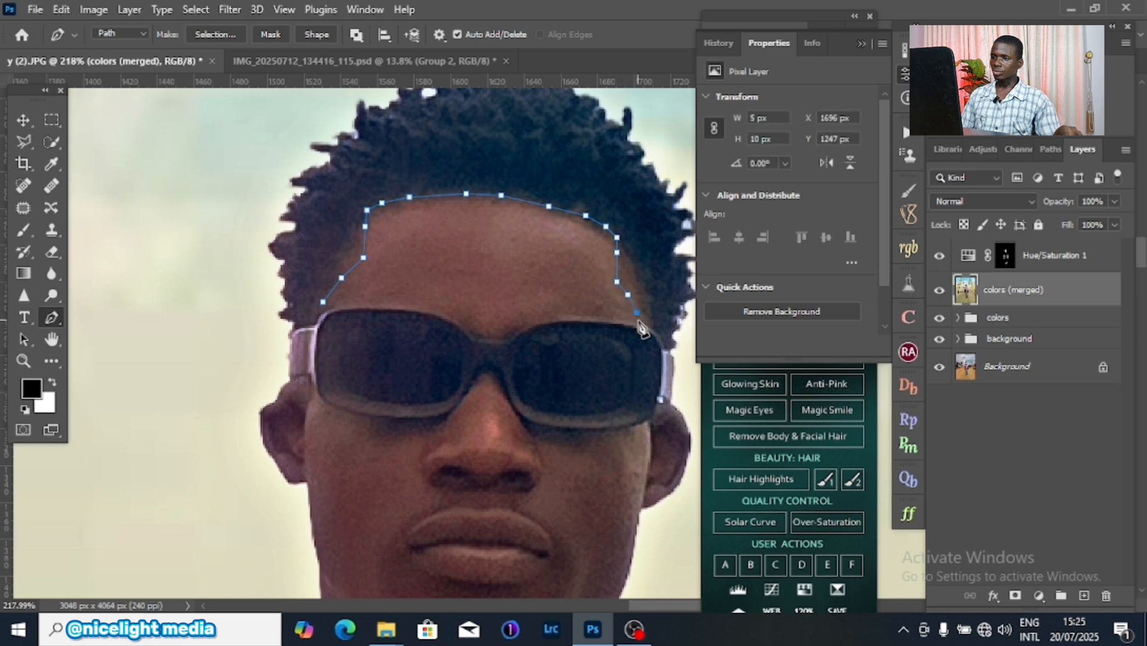
pyautogui.click(638, 320)
pyautogui.click(586, 311)
pyautogui.moveTo(471, 303); pyautogui.dragTo(464, 302)
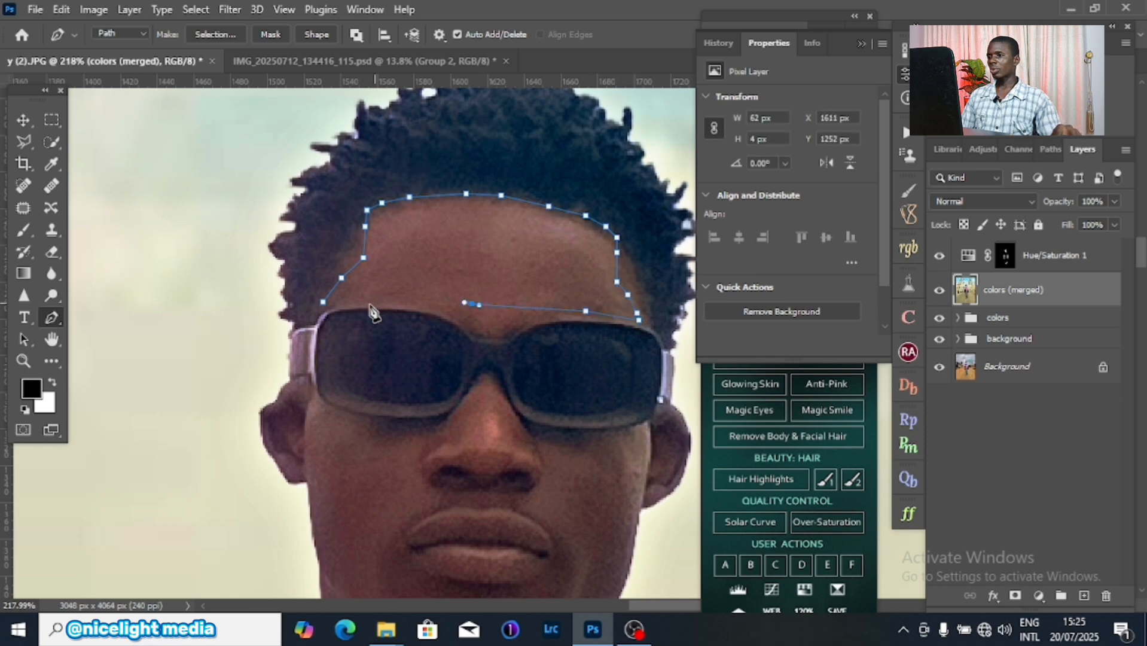
pyautogui.click(370, 304)
pyautogui.click(324, 303)
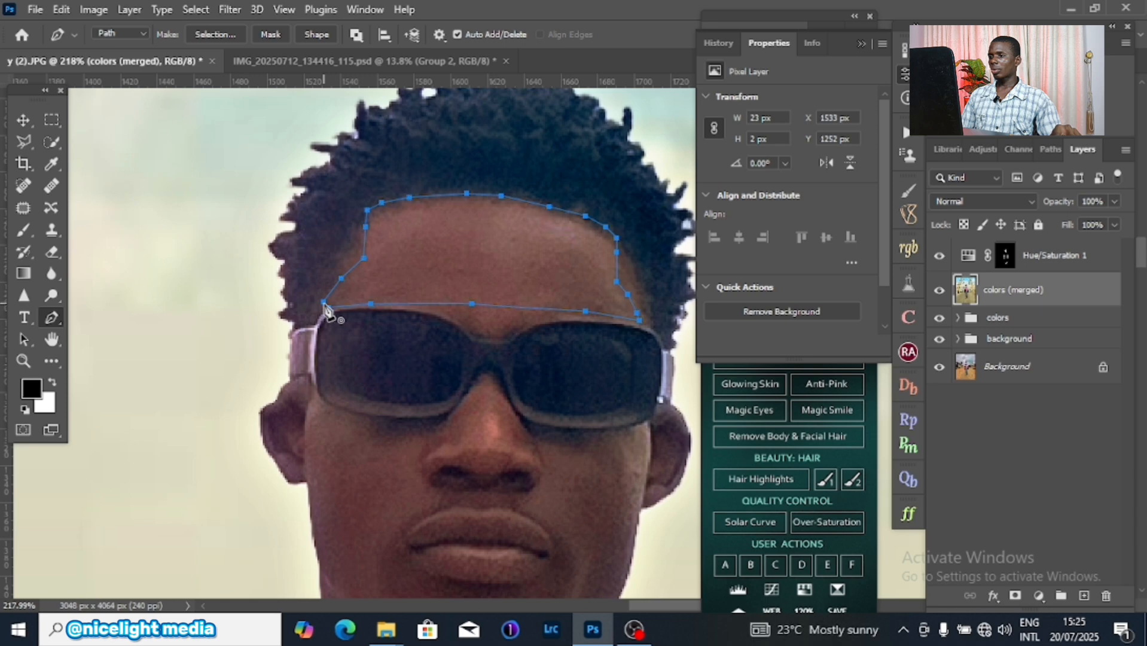
# Step: Convert the forehead path into a new anti-aliased selection with a 2-pixel feather radius
pyautogui.rightClick(482, 194)
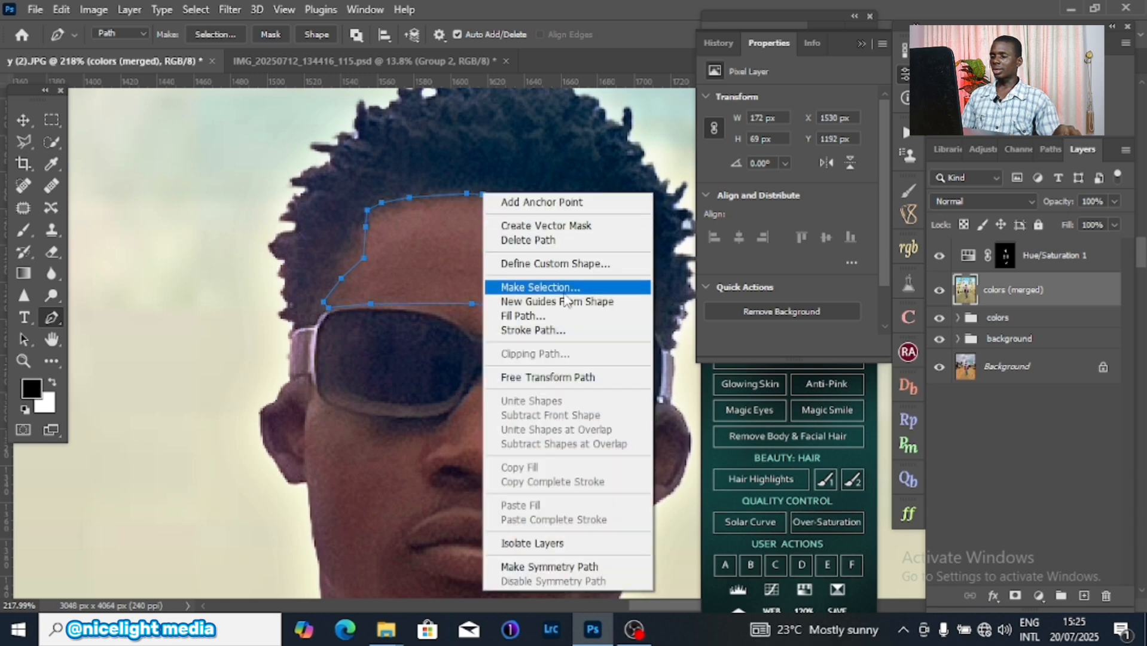
pyautogui.click(538, 287)
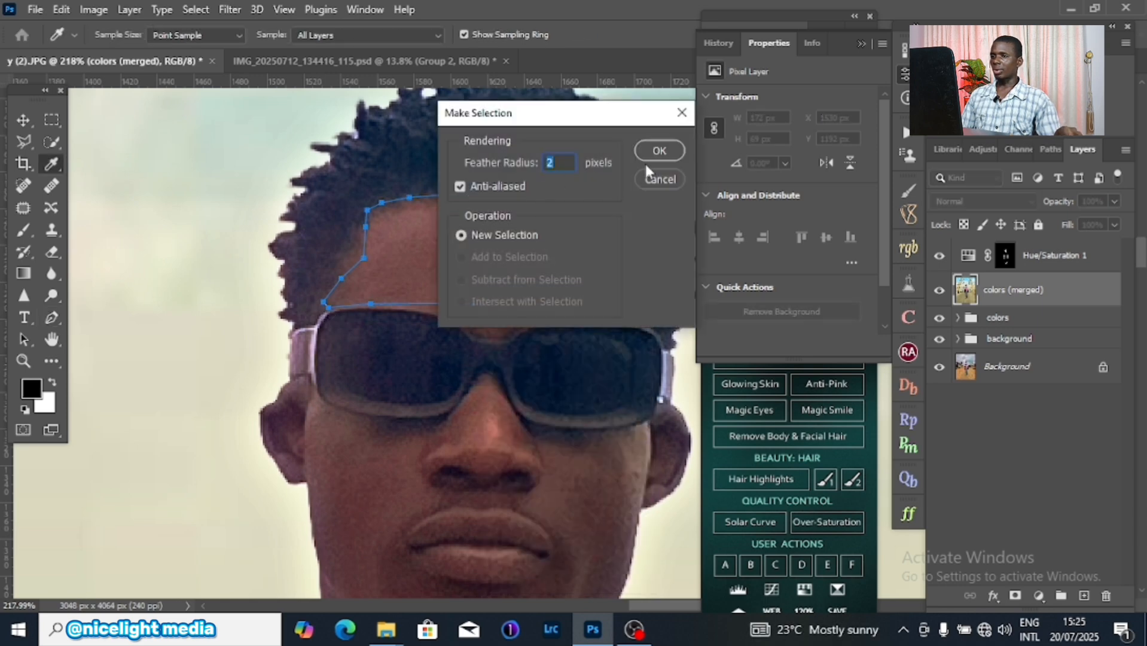
pyautogui.click(660, 151)
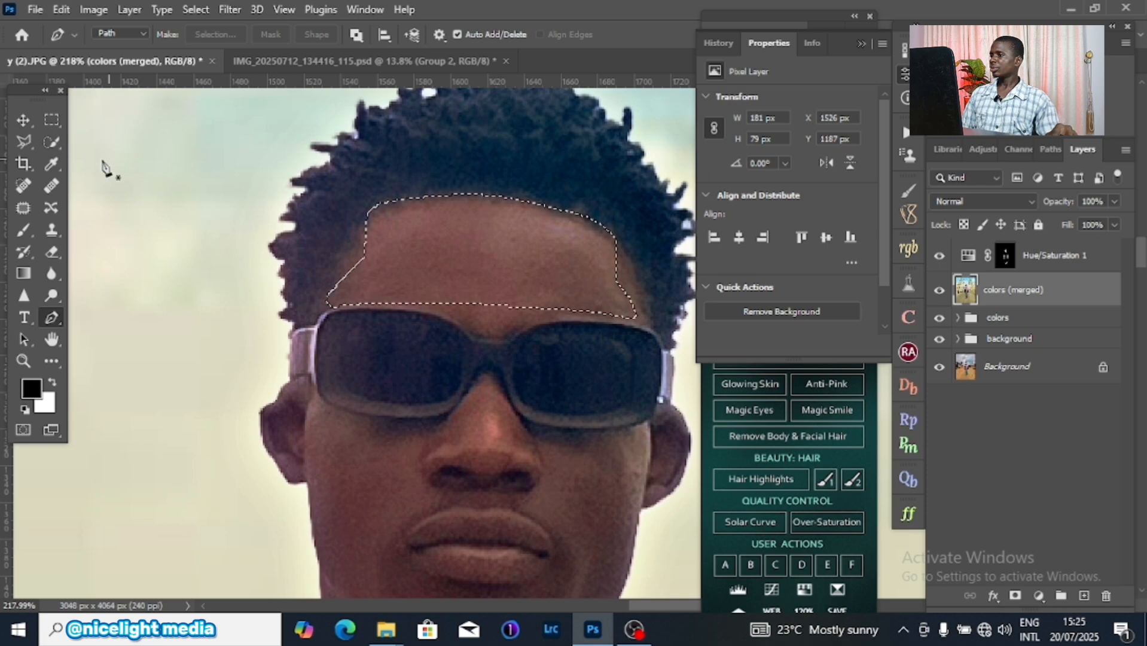
# Step: Retouch the skin along the hairline inside the forehead selection with the Clone Stamp tool, using a brush size of 8
pyautogui.click(56, 232)
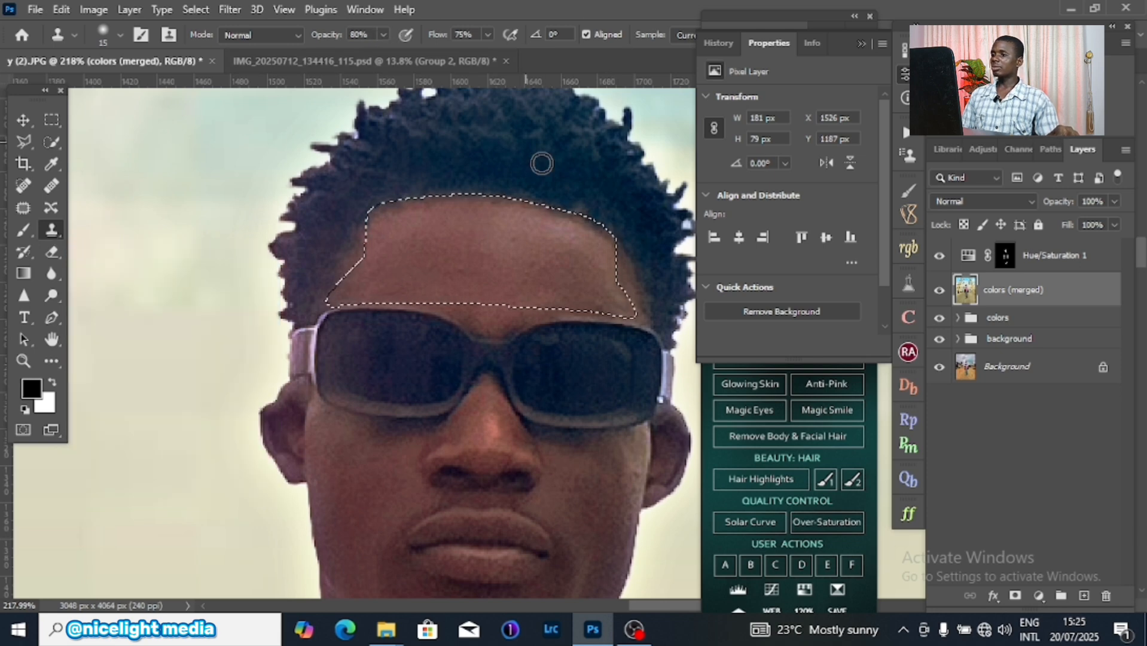
pyautogui.scroll(3, 326, 271)
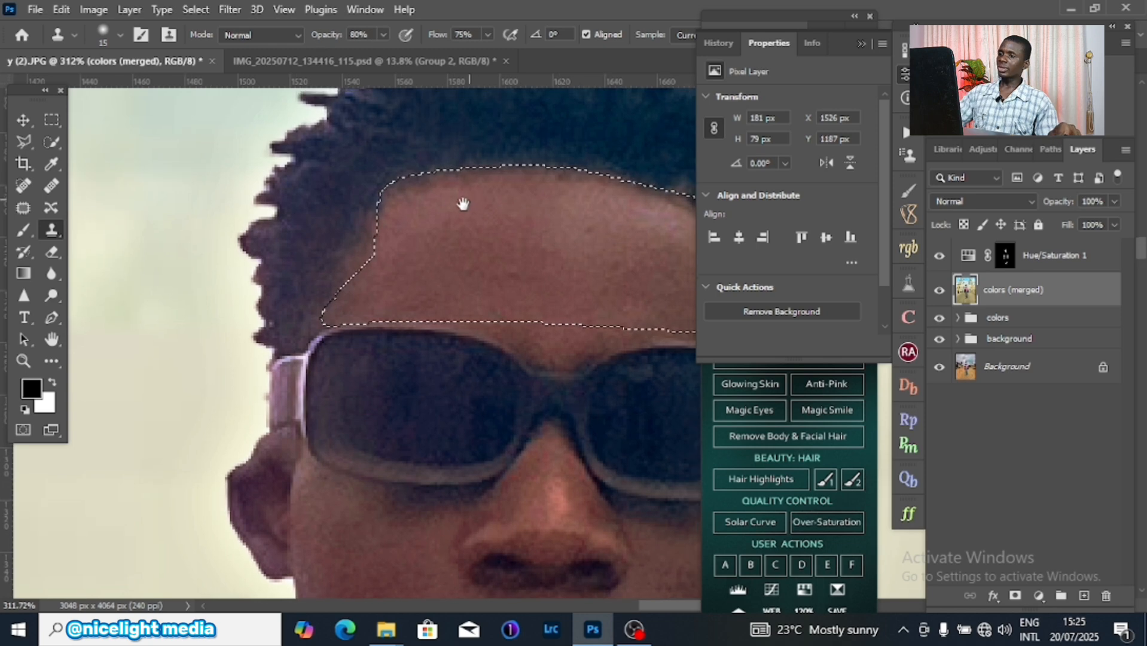
pyautogui.moveTo(461, 200); pyautogui.dragTo(445, 210)
pyautogui.press('[')
pyautogui.press('[')
pyautogui.press('[')
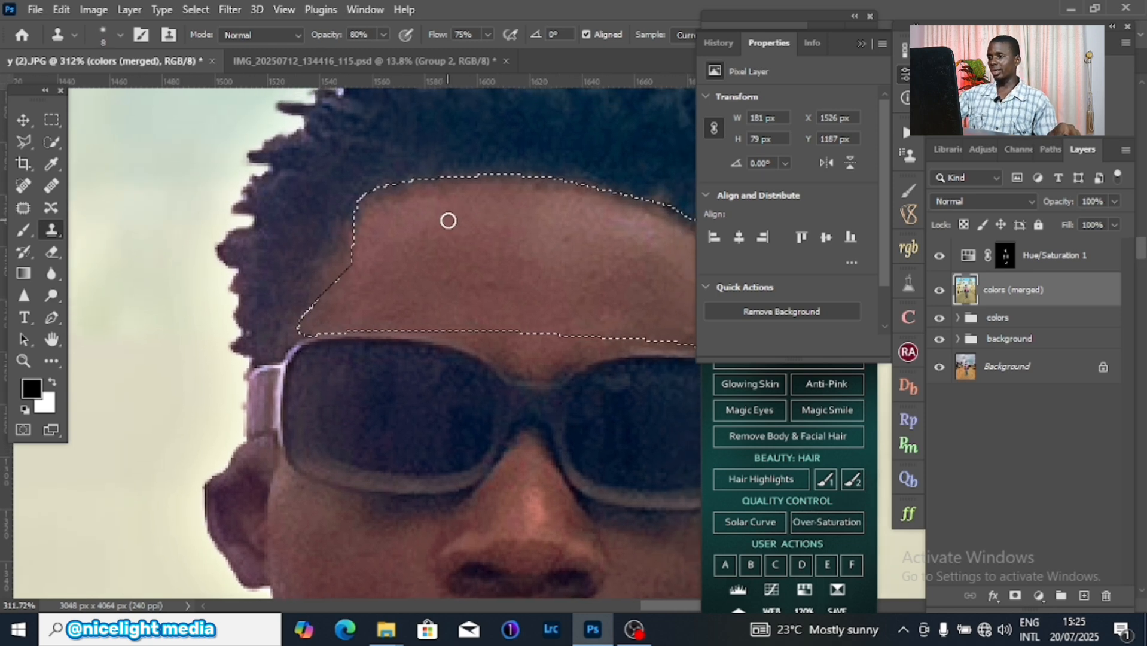
pyautogui.press('[')
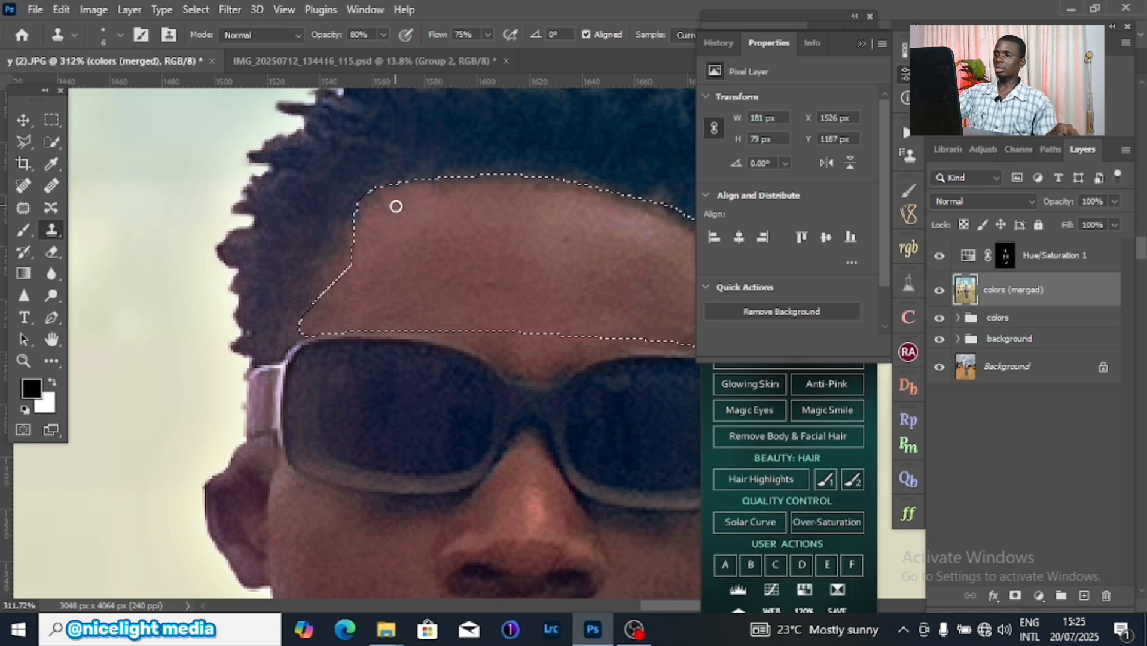
pyautogui.press(']')
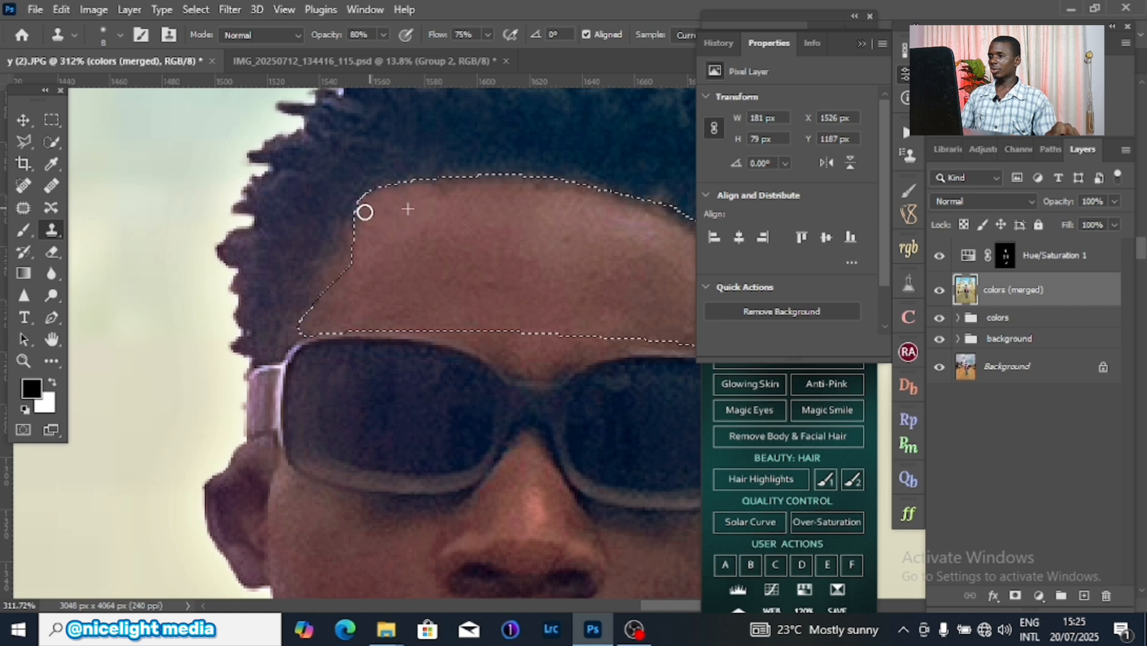
pyautogui.moveTo(365, 211)
pyautogui.mouseDown()
pyautogui.moveTo(313, 324)
pyautogui.moveTo(302, 310)
pyautogui.moveTo(338, 291)
pyautogui.moveTo(361, 235)
pyautogui.moveTo(410, 190)
pyautogui.moveTo(427, 181)
pyautogui.moveTo(420, 200)
pyautogui.moveTo(436, 211)
pyautogui.moveTo(461, 185)
pyautogui.moveTo(515, 182)
pyautogui.moveTo(618, 211)
pyautogui.moveTo(484, 205)
pyautogui.moveTo(512, 200)
pyautogui.moveTo(551, 220)
pyautogui.moveTo(473, 212)
pyautogui.moveTo(524, 209)
pyautogui.moveTo(561, 226)
pyautogui.moveTo(499, 227)
pyautogui.moveTo(540, 222)
pyautogui.moveTo(574, 237)
pyautogui.moveTo(602, 336)
pyautogui.moveTo(564, 225)
pyautogui.moveTo(412, 177)
pyautogui.moveTo(482, 212)
pyautogui.moveTo(438, 184)
pyautogui.moveTo(334, 174)
pyautogui.moveTo(226, 201)
pyautogui.moveTo(209, 281)
pyautogui.mouseUp()
pyautogui.keyDown('alt'); pyautogui.click(262, 214); pyautogui.keyUp('alt')
pyautogui.scroll(-3, 341, 212)
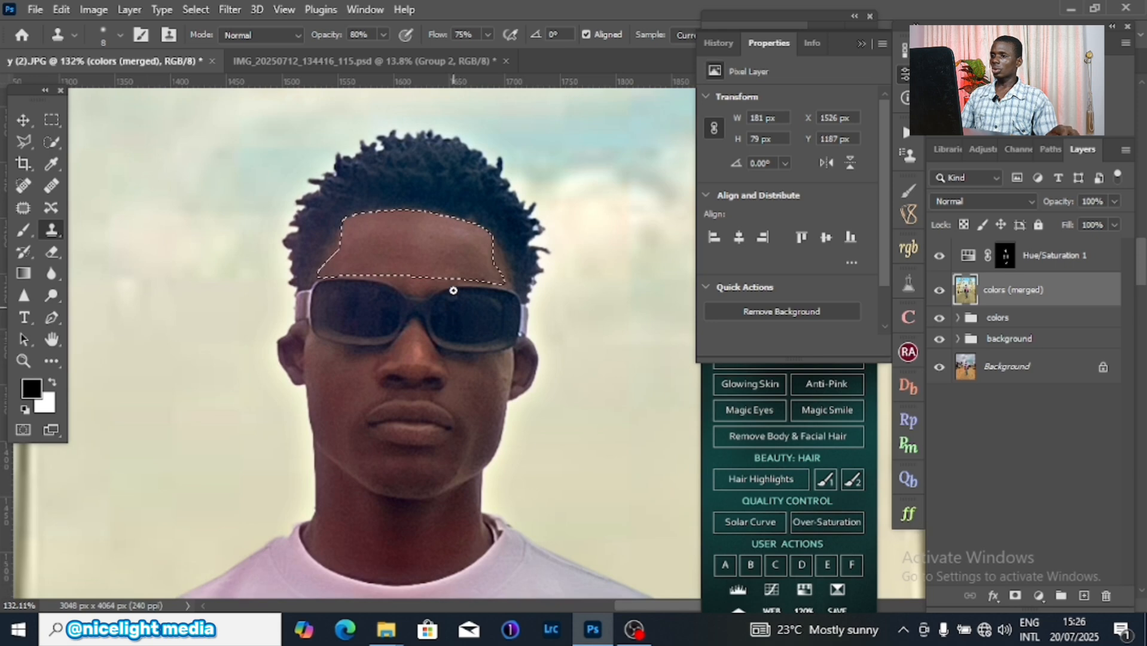
pyautogui.scroll(4, 484, 263)
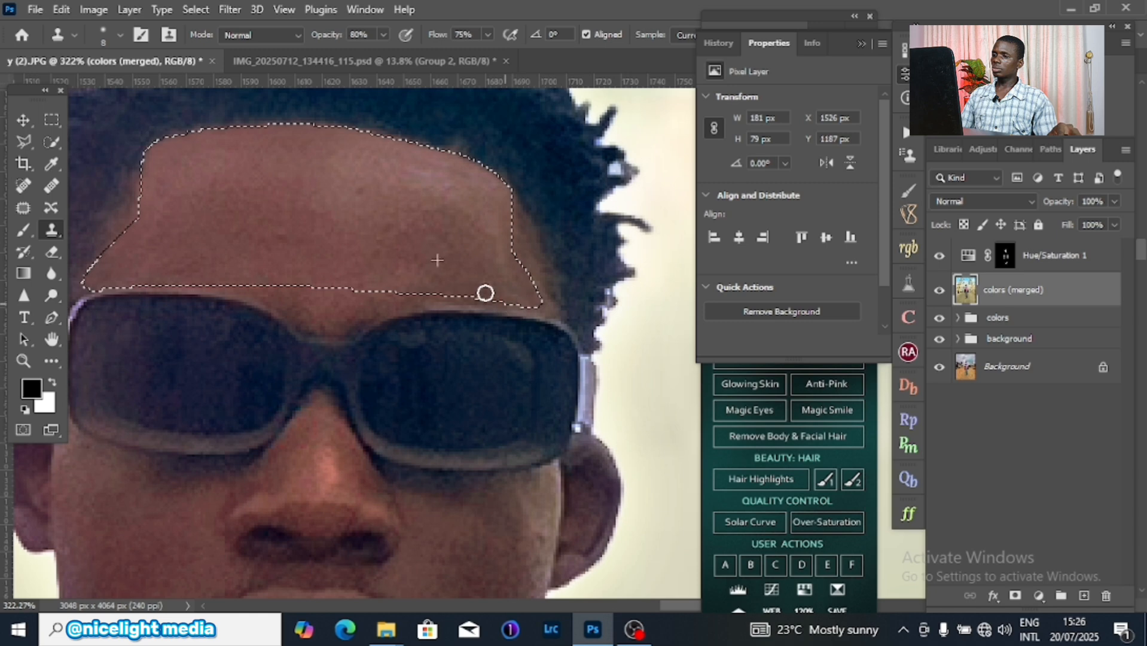
pyautogui.scroll(-2, 350, 247)
pyautogui.click(23, 143)
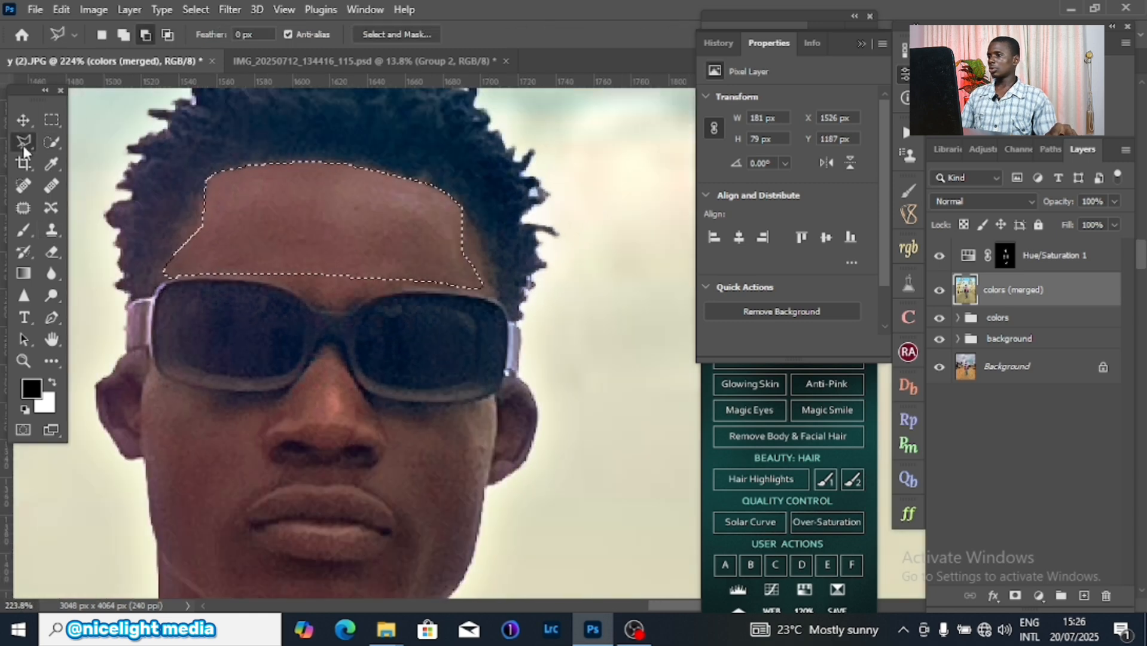
# Step: Deselect the forehead selection and compare the retouched face by toggling the visibility of the colors (merged) layer
pyautogui.rightClick(417, 129)
pyautogui.click(462, 137)
pyautogui.moveTo(355, 173); pyautogui.dragTo(436, 174)
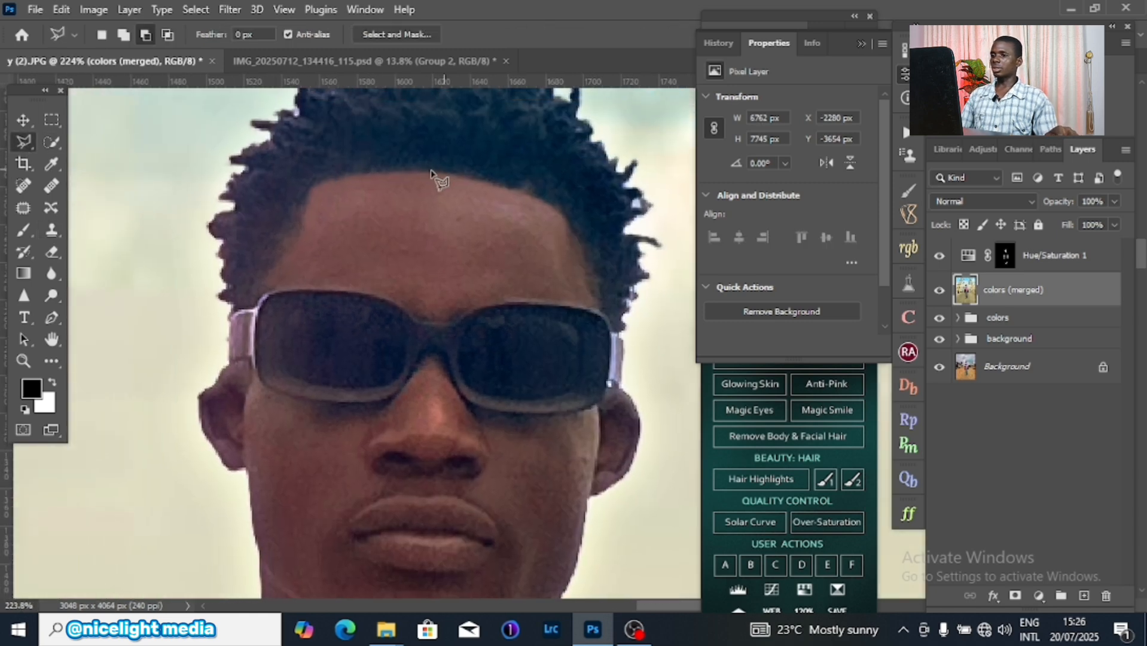
pyautogui.scroll(-4, 481, 169)
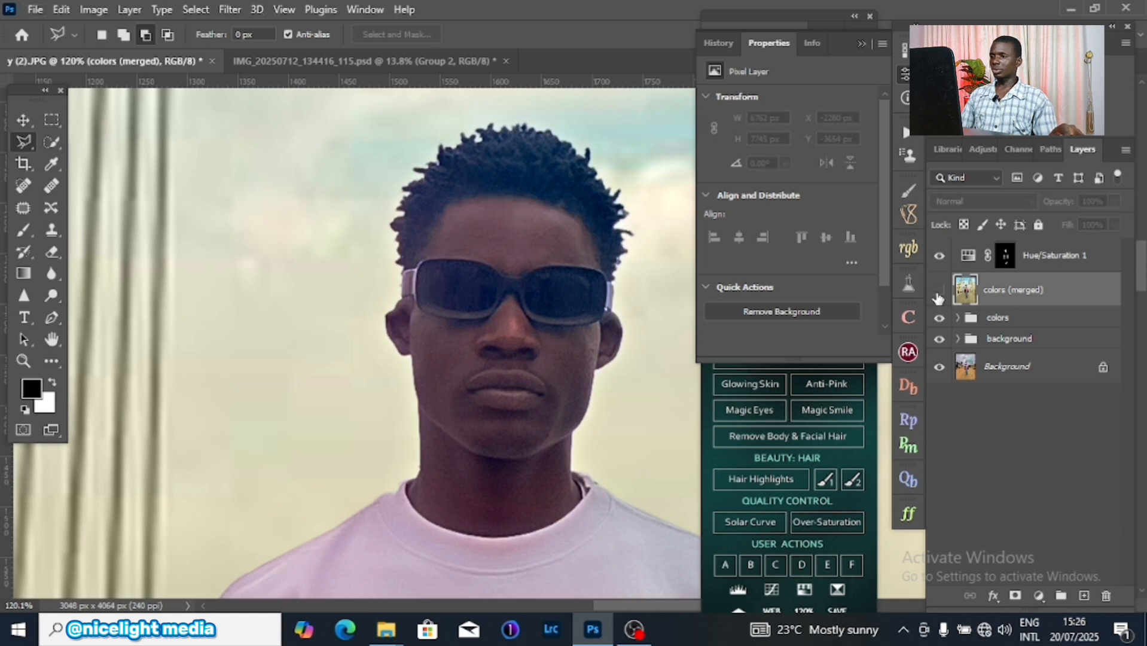
pyautogui.scroll(-2, 609, 178)
pyautogui.scroll(-2, 609, 180)
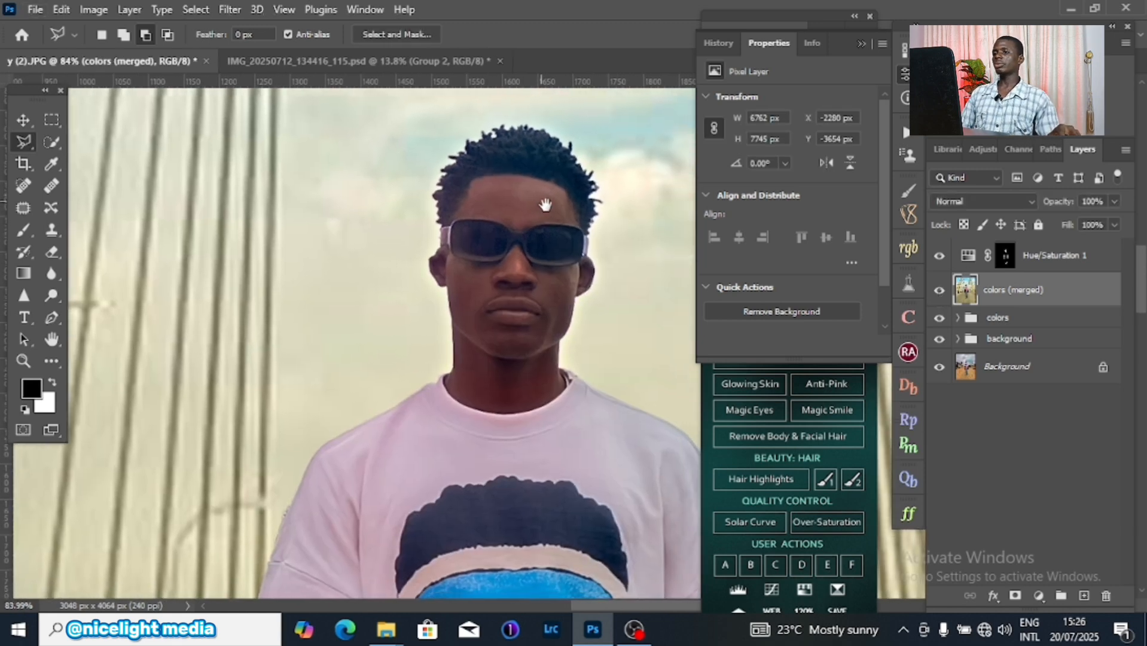
pyautogui.scroll(4, 583, 203)
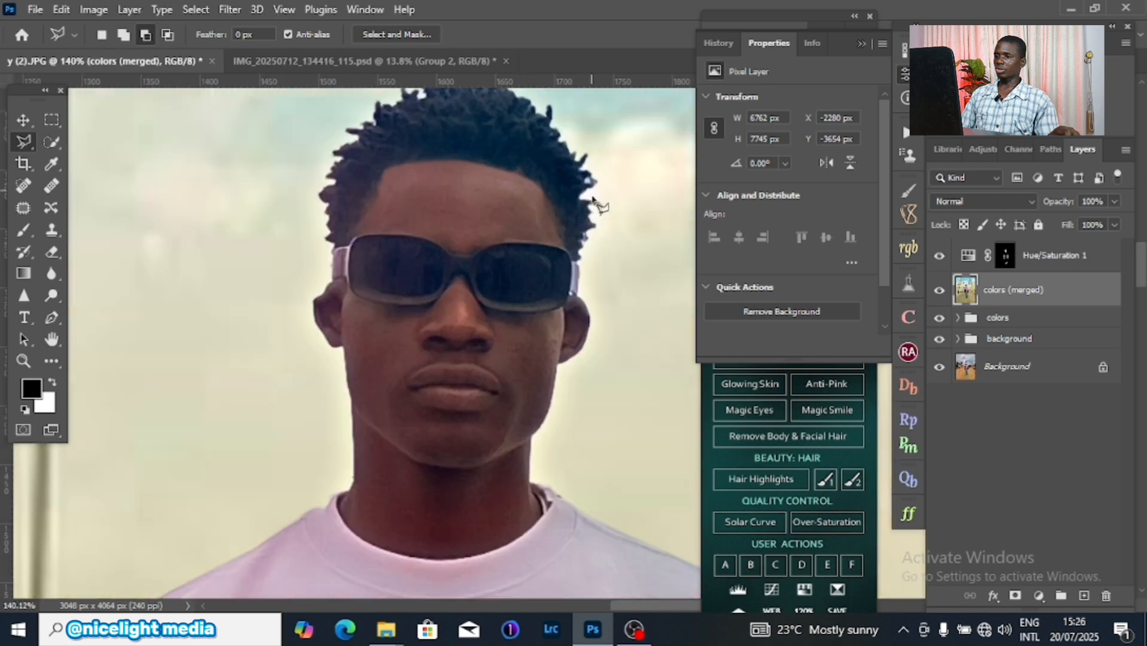
pyautogui.scroll(-1, 551, 234)
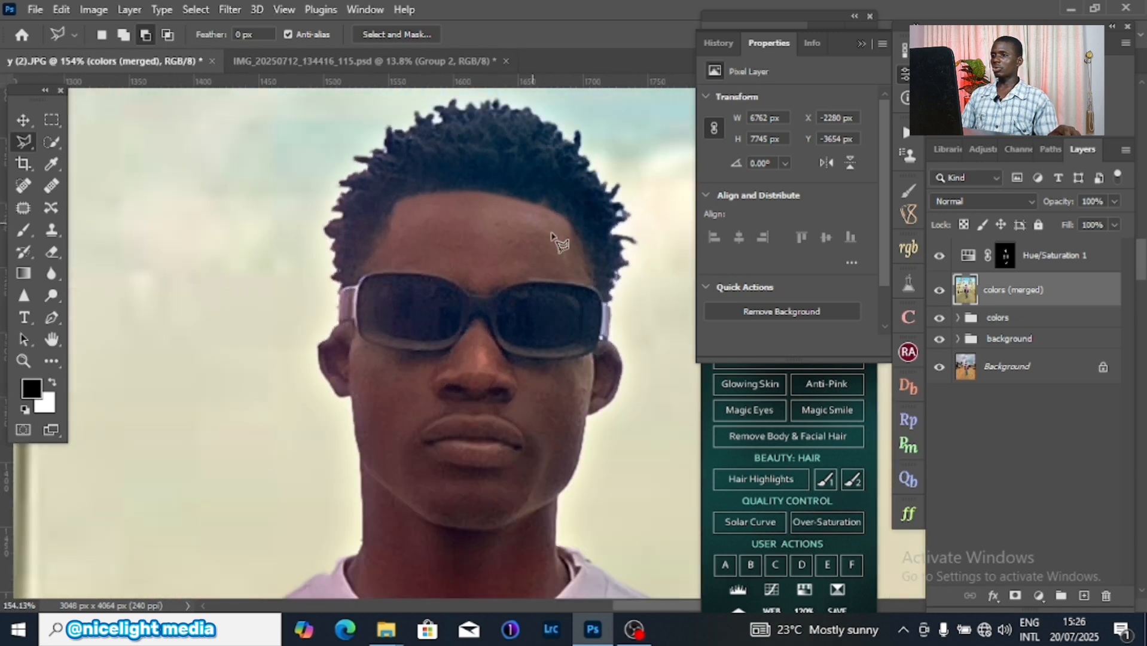
# Step: Patch the uneven skin near the upper hairline and centre of the forehead with the Patch tool in Normal mode
pyautogui.click(23, 208)
pyautogui.scroll(3, 558, 225)
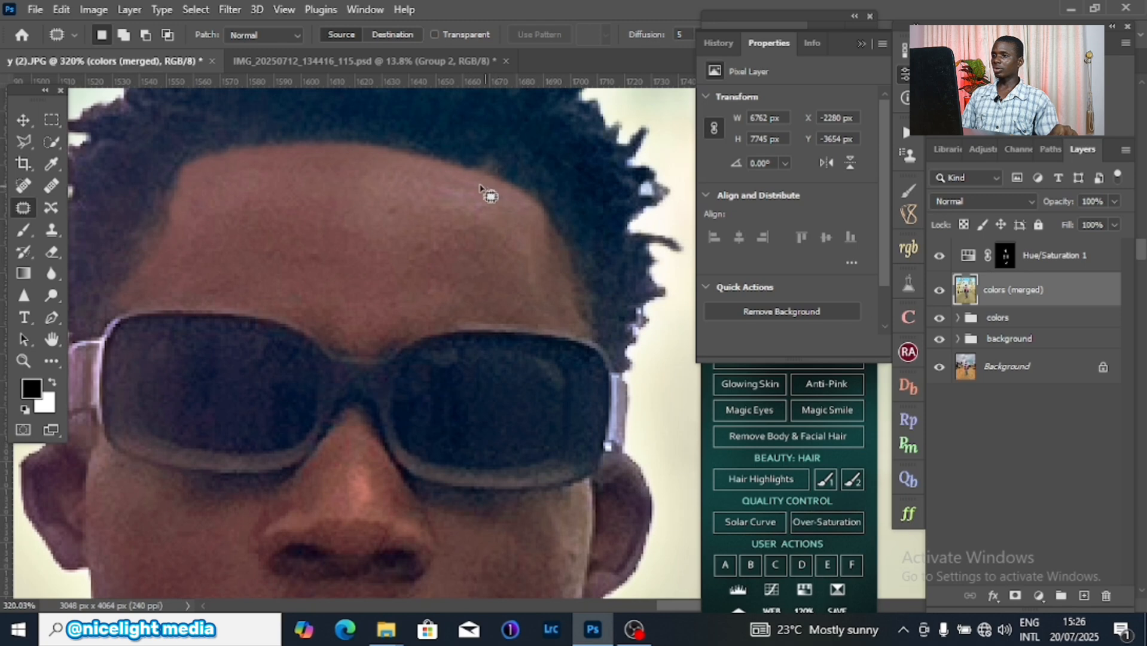
pyautogui.moveTo(481, 187)
pyautogui.mouseDown()
pyautogui.moveTo(431, 192)
pyautogui.moveTo(514, 200)
pyautogui.moveTo(427, 181)
pyautogui.moveTo(497, 217)
pyautogui.moveTo(482, 195)
pyautogui.mouseUp()
pyautogui.click(488, 213)
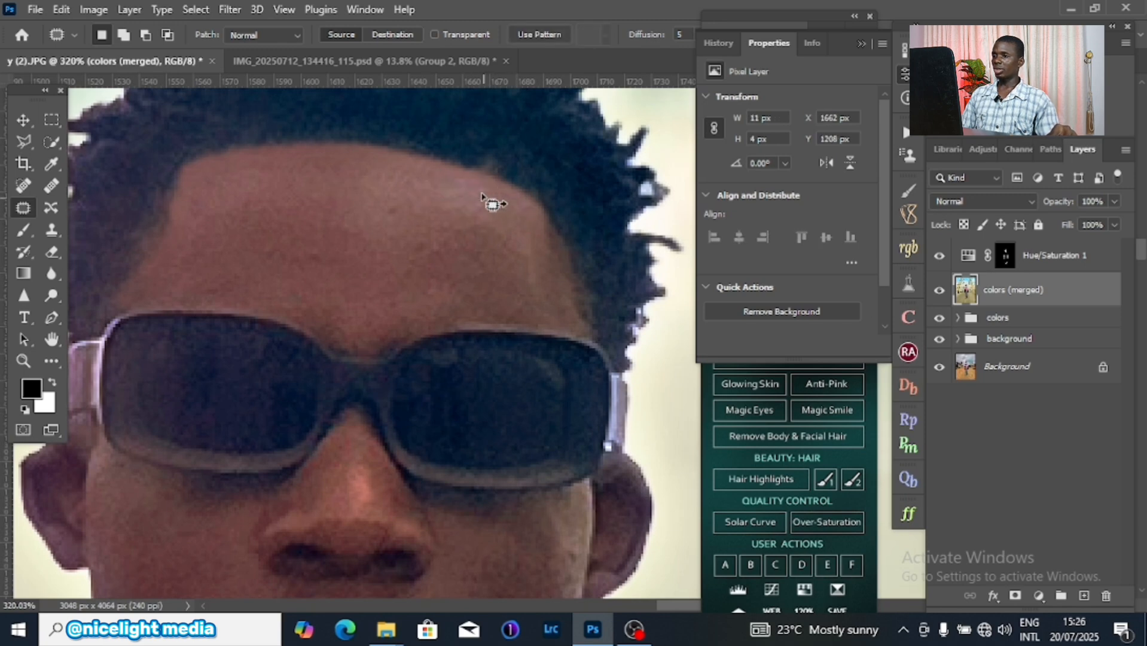
pyautogui.moveTo(286, 162)
pyautogui.mouseDown()
pyautogui.moveTo(228, 173)
pyautogui.moveTo(445, 183)
pyautogui.moveTo(376, 174)
pyautogui.moveTo(349, 226)
pyautogui.mouseUp()
pyautogui.click(232, 213)
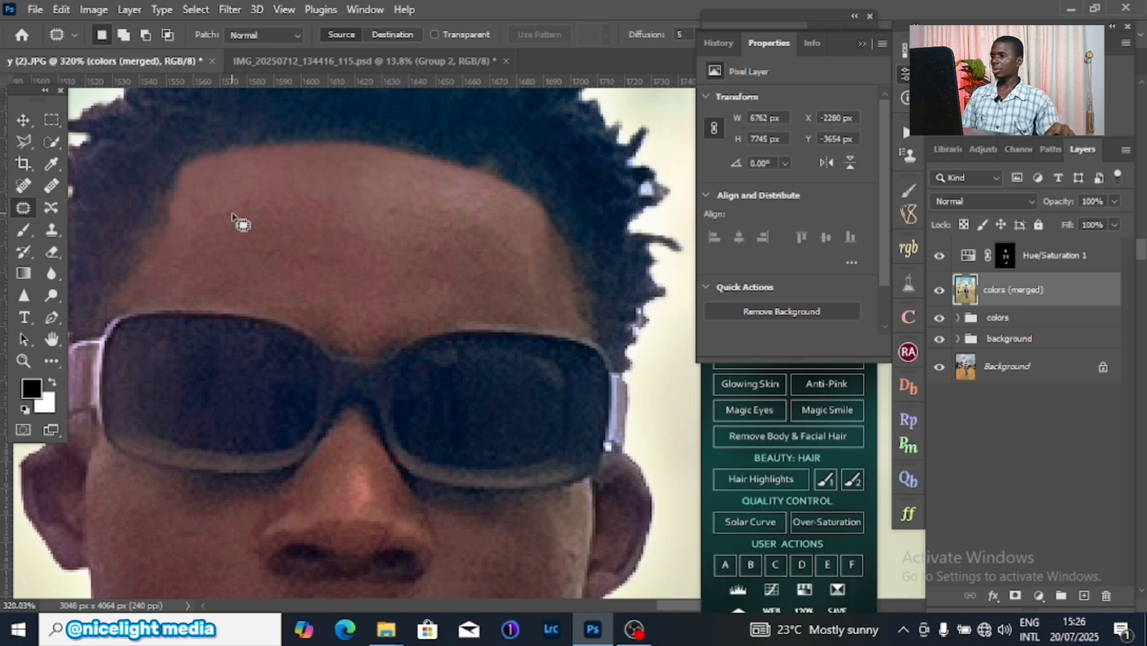
# Step: Patch the remaining spots at the side and middle of the forehead with clean neighbouring skin, and clear the selection
pyautogui.moveTo(211, 180)
pyautogui.mouseDown()
pyautogui.moveTo(185, 193)
pyautogui.moveTo(191, 225)
pyautogui.moveTo(202, 193)
pyautogui.mouseUp()
pyautogui.moveTo(198, 203)
pyautogui.mouseDown()
pyautogui.moveTo(228, 226)
pyautogui.moveTo(212, 262)
pyautogui.moveTo(199, 239)
pyautogui.mouseUp()
pyautogui.click(206, 229)
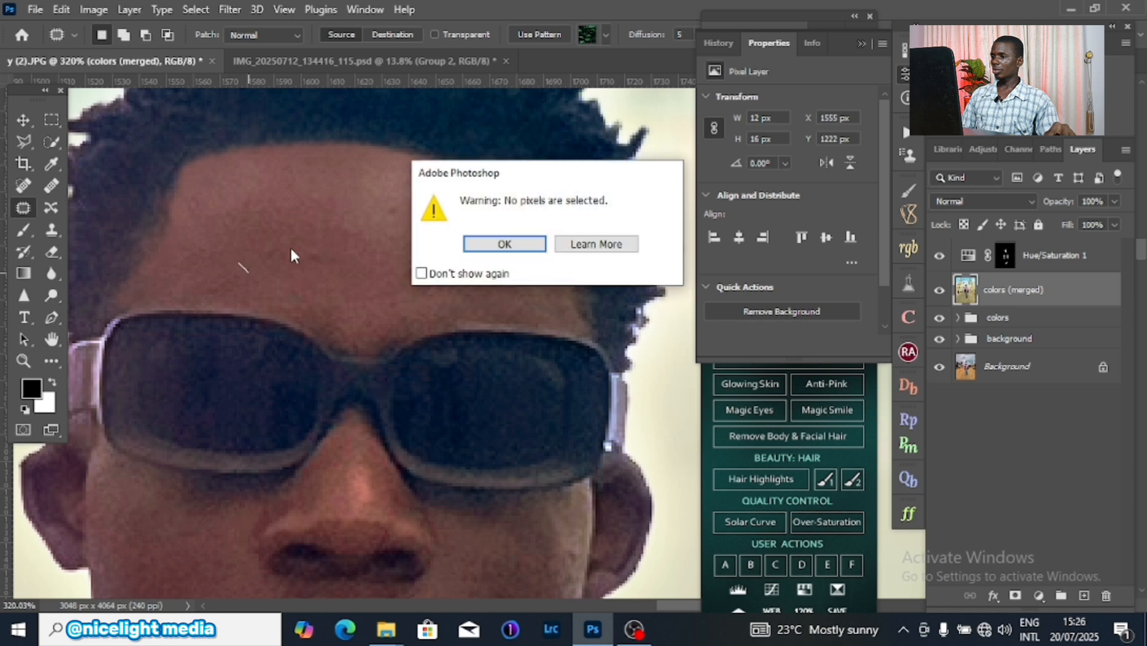
pyautogui.click(506, 242)
pyautogui.moveTo(300, 247); pyautogui.dragTo(344, 269)
pyautogui.hotkey('ctrl', 'd')
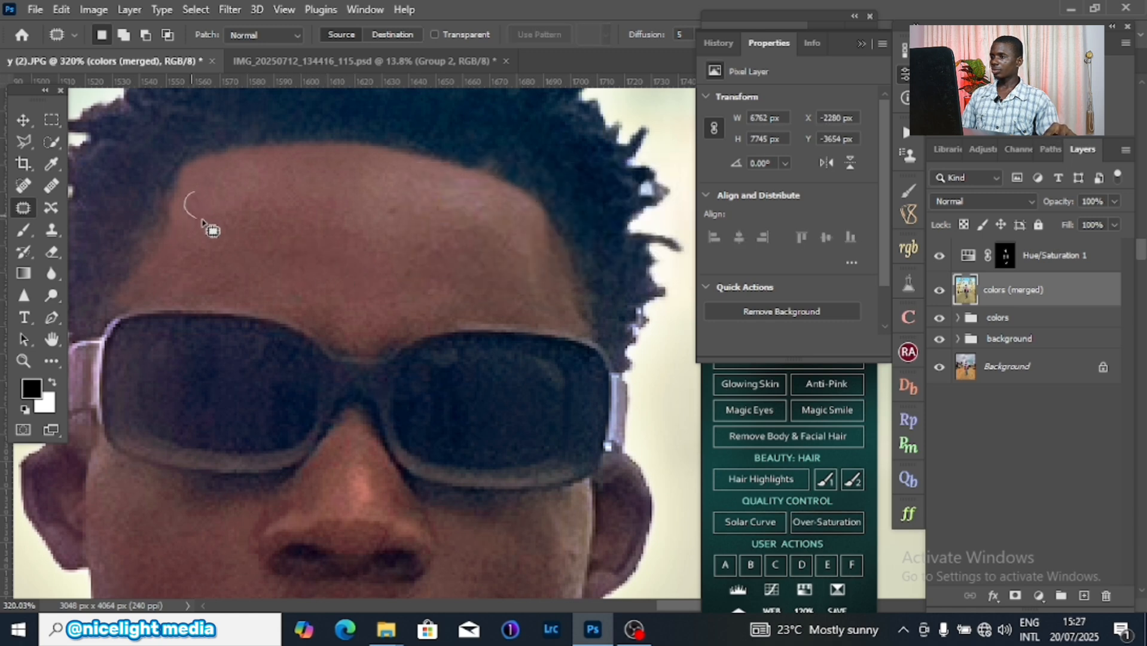
pyautogui.moveTo(203, 222)
pyautogui.mouseDown()
pyautogui.moveTo(199, 198)
pyautogui.moveTo(435, 206)
pyautogui.moveTo(394, 209)
pyautogui.mouseUp()
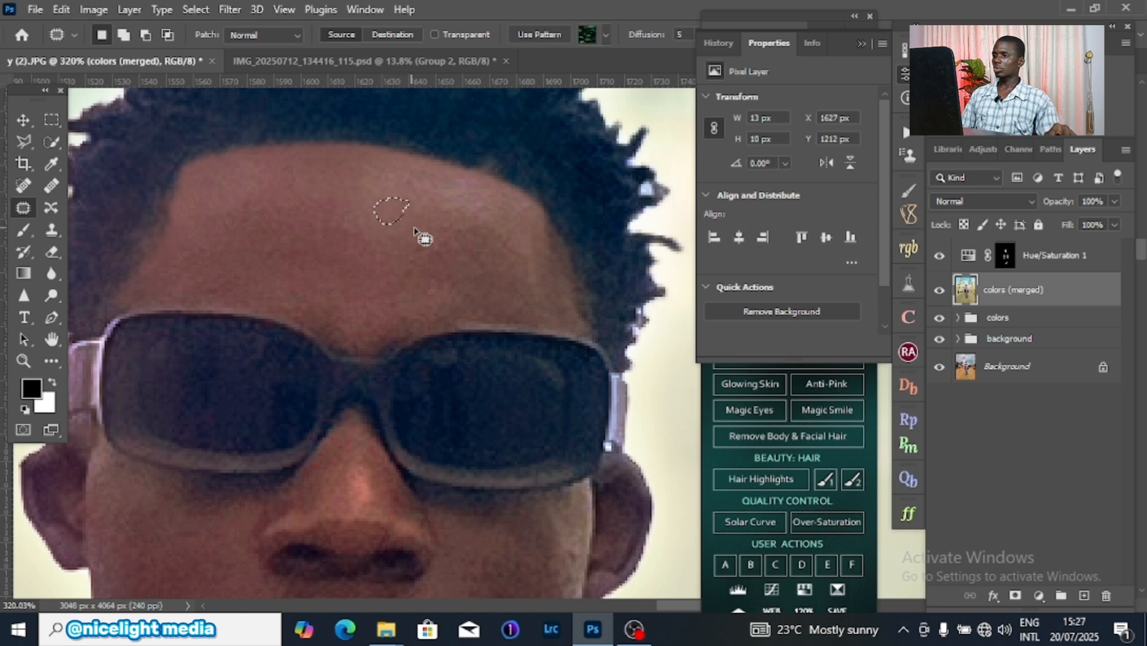
pyautogui.scroll(-5, 456, 187)
pyautogui.moveTo(491, 255); pyautogui.dragTo(467, 256)
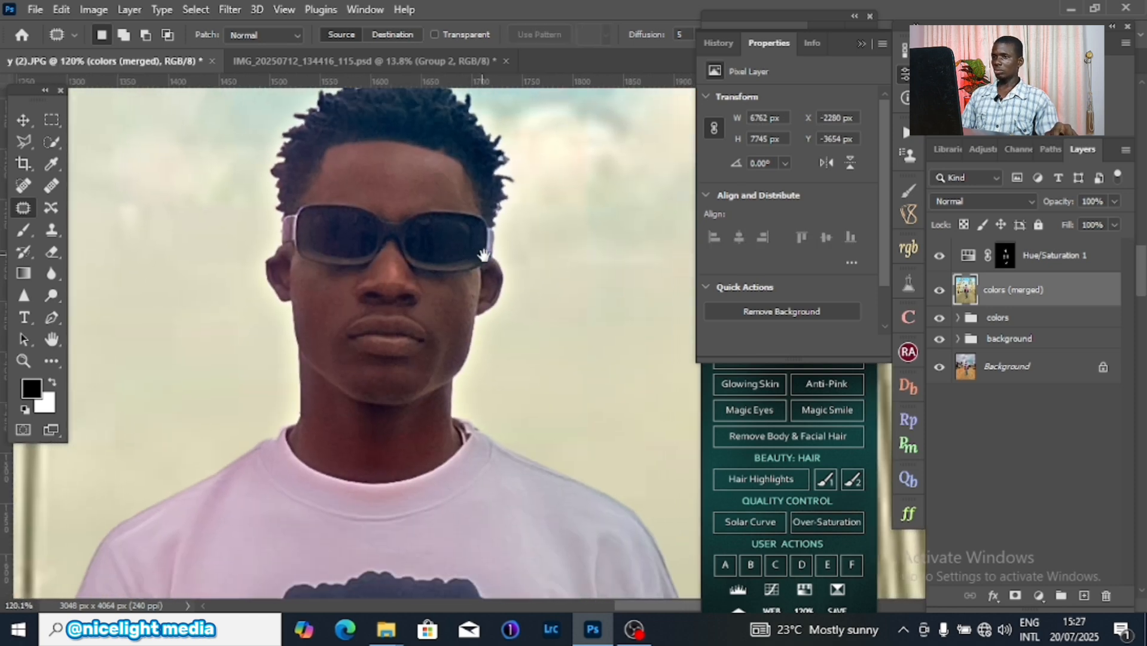
# Step: Close the properties display and stamp the Hue/Saturation 1 and colors (merged) layers into a new merged layer
pyautogui.click(860, 41)
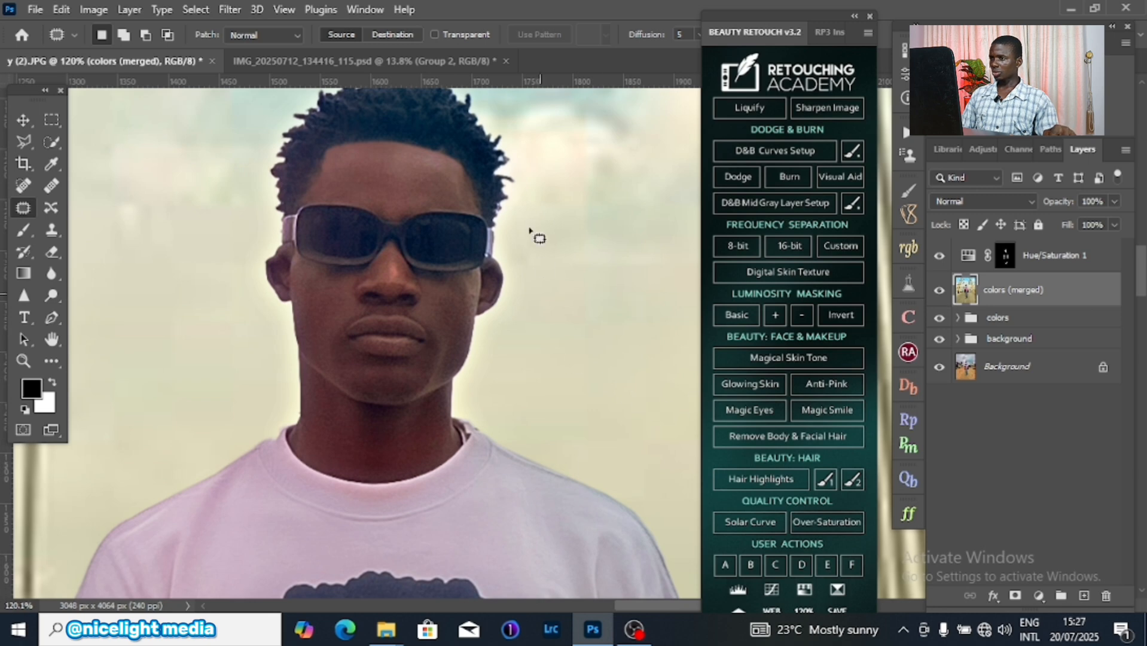
pyautogui.scroll(-2, 419, 216)
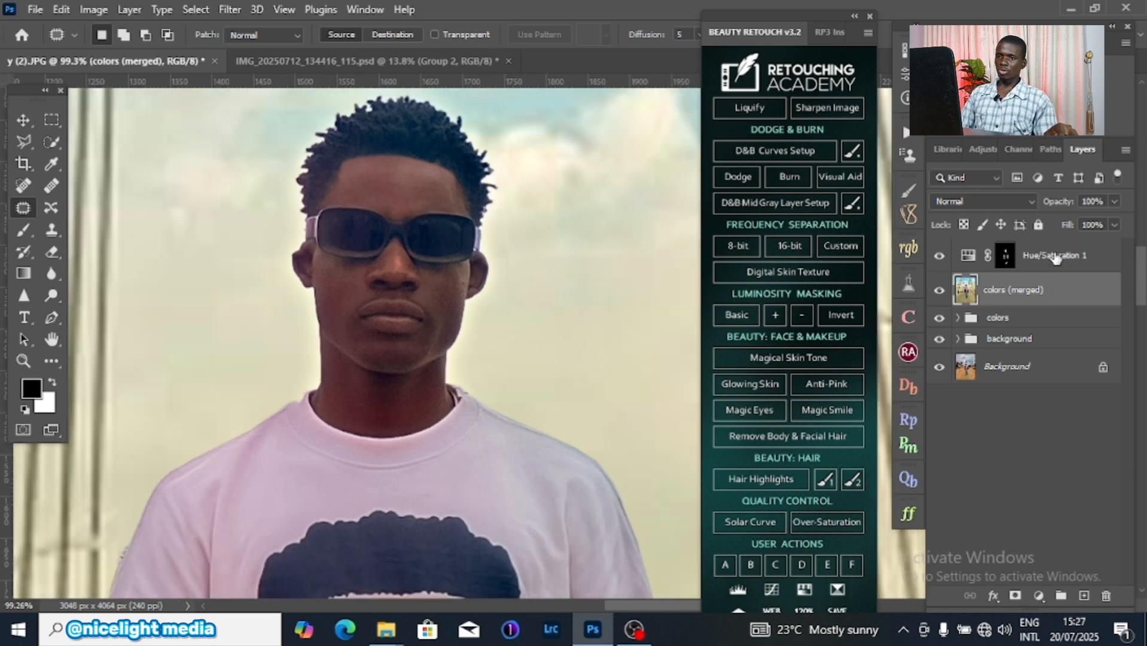
pyautogui.keyDown('shift'); pyautogui.click(1053, 262); pyautogui.keyUp('shift')
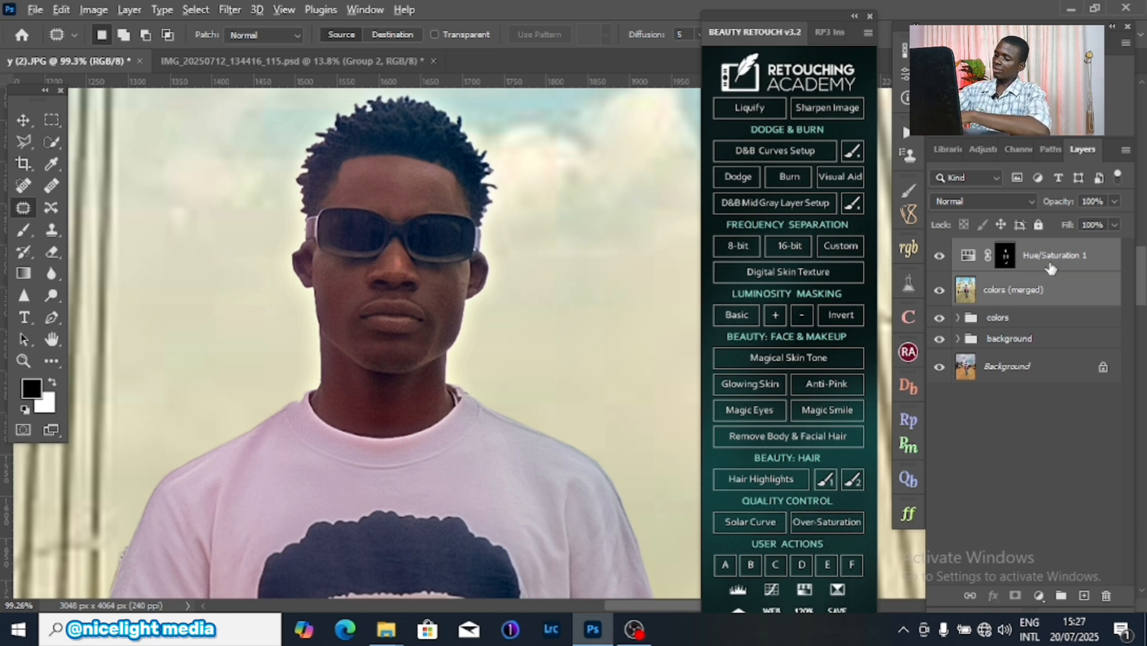
pyautogui.hotkey('ctrl', 'alt', 'e')
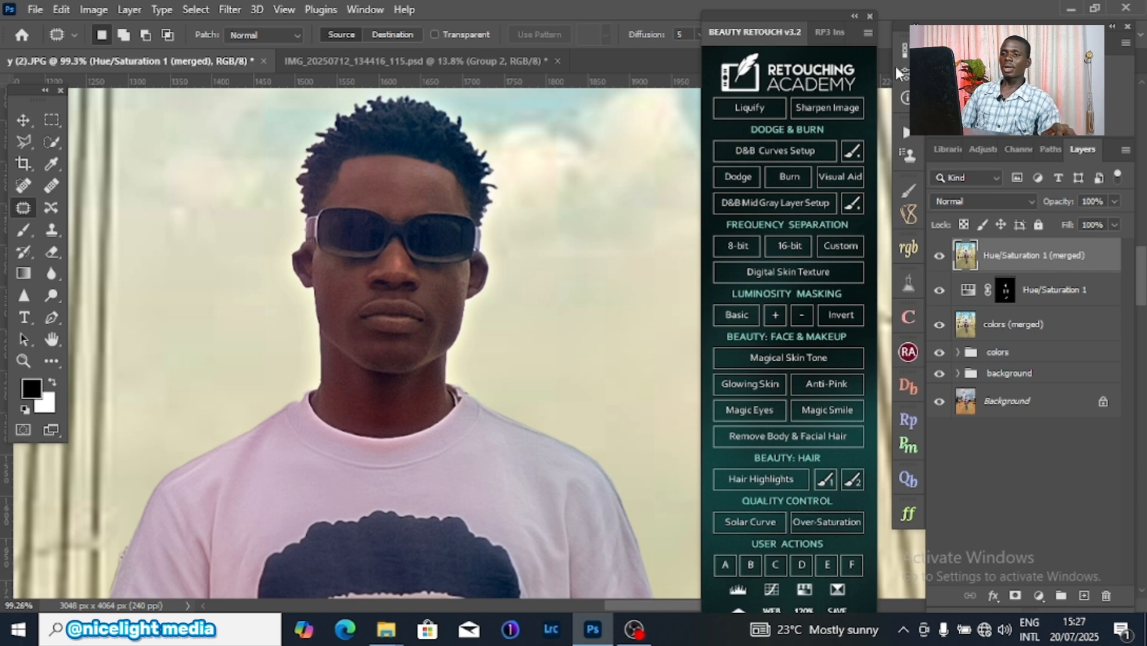
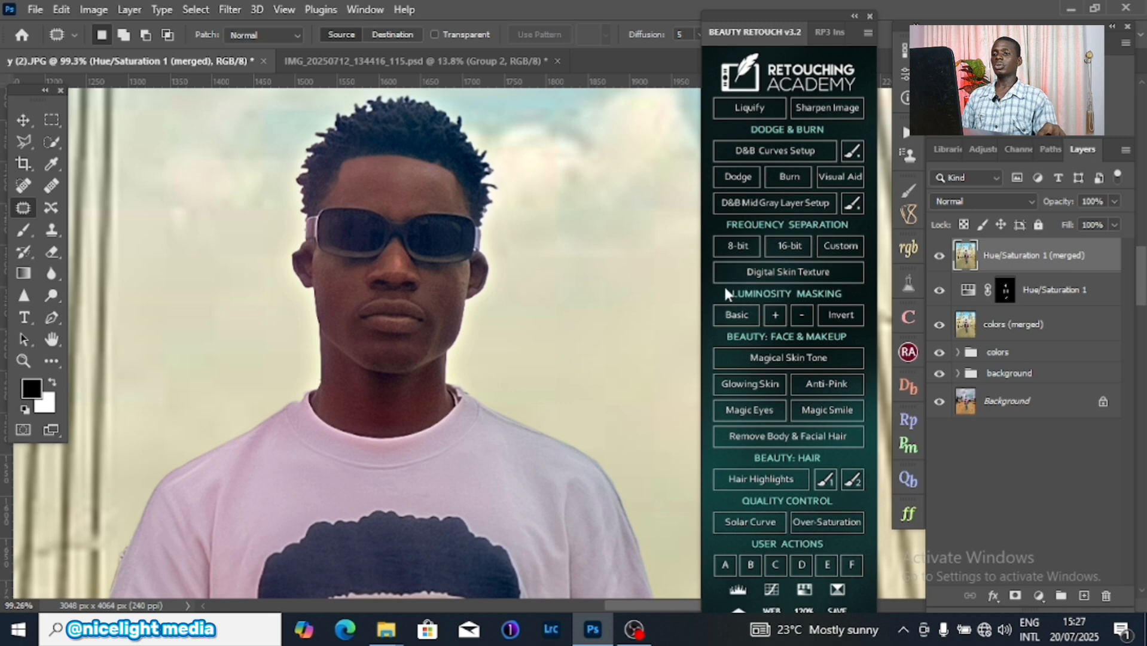
# Step: Run the 8-bit frequency separation on the merged layer with a Gaussian Blur radius of 1.9 pixels
pyautogui.click(730, 240)
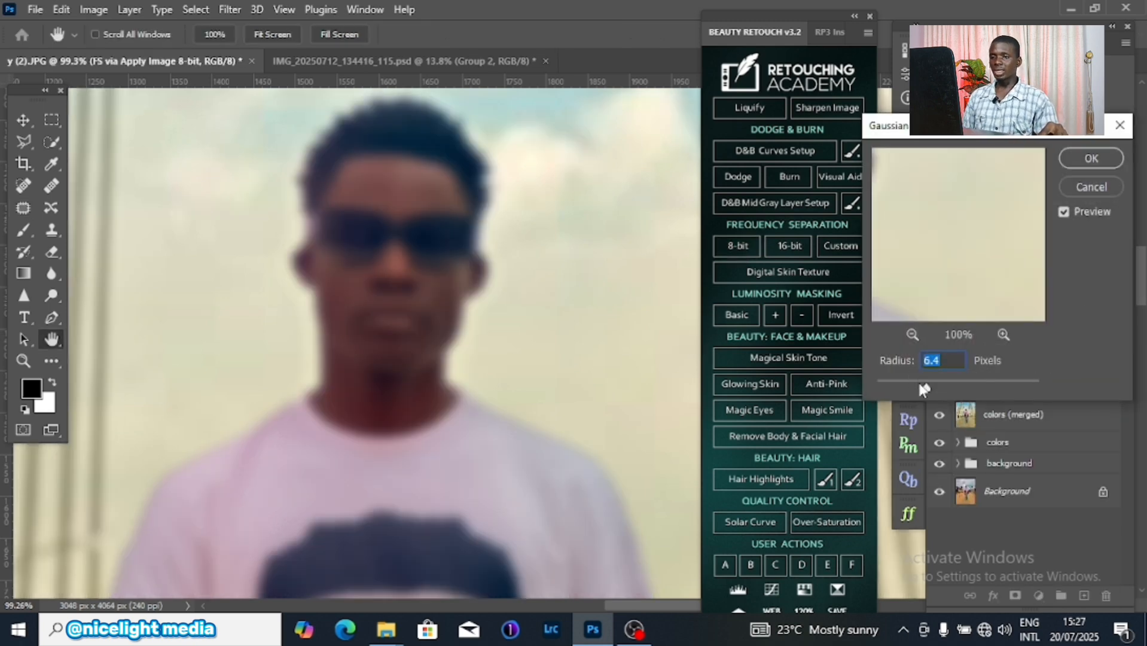
pyautogui.moveTo(893, 386); pyautogui.dragTo(891, 389)
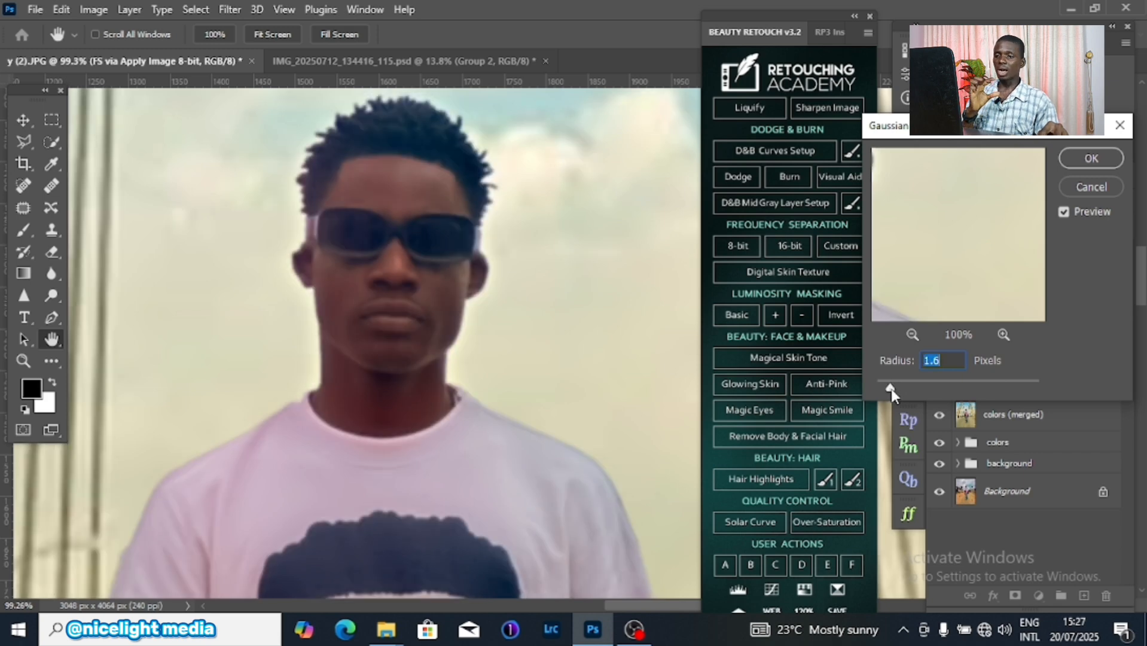
pyautogui.moveTo(888, 387); pyautogui.dragTo(896, 389)
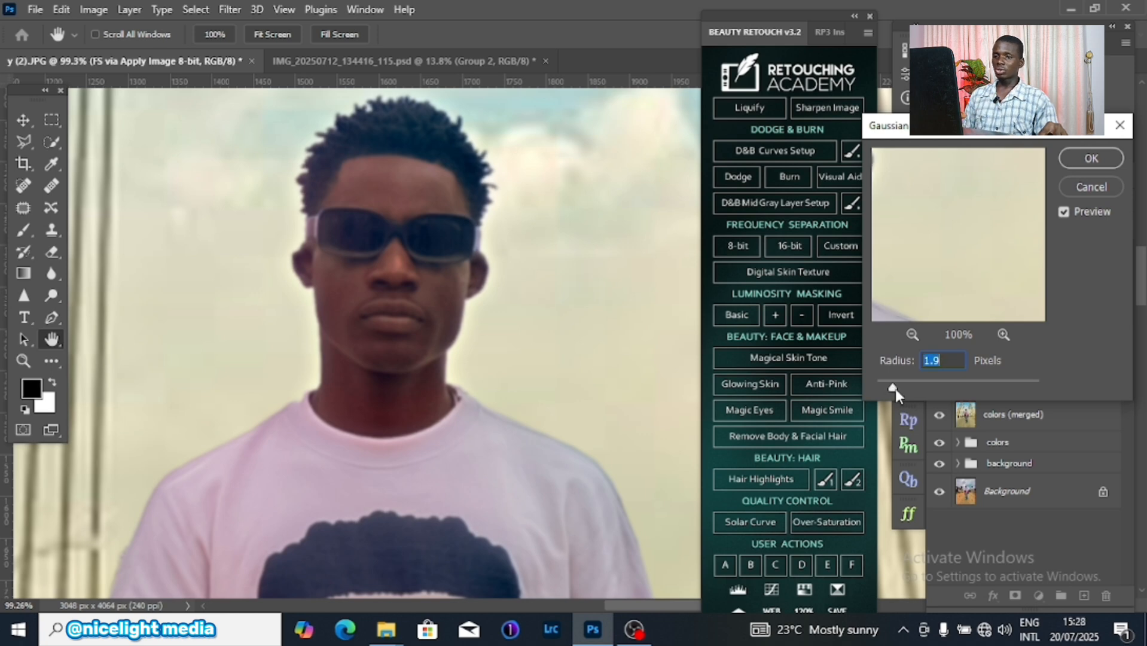
pyautogui.click(1065, 159)
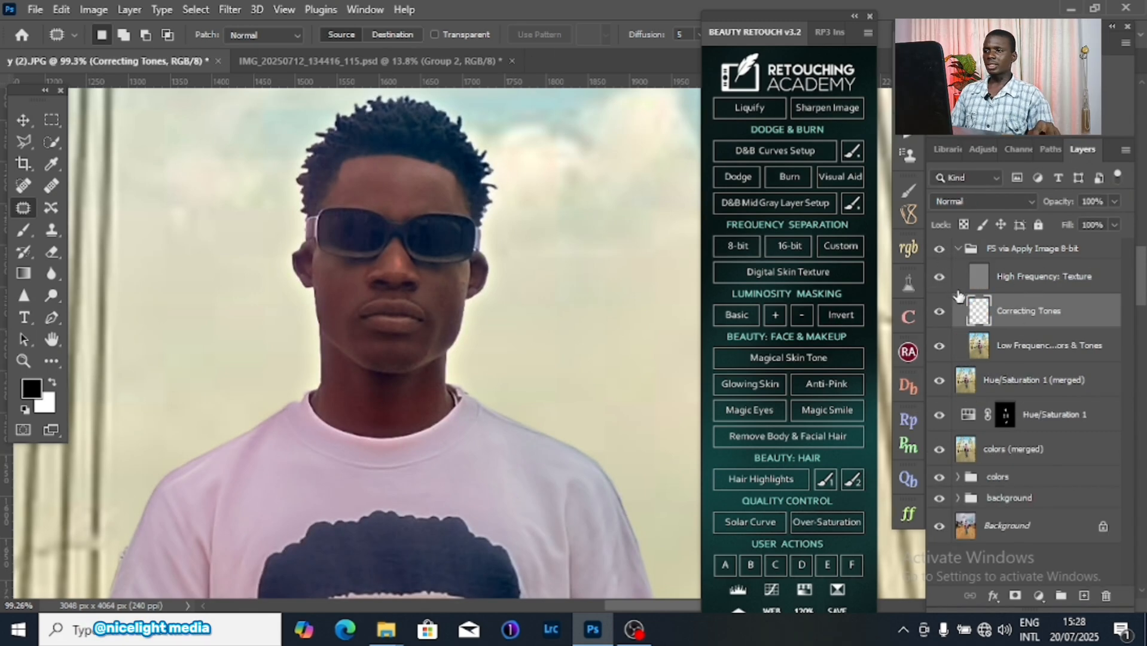
# Step: Hide the High Frequency: Texture layer and make the Low Frequency: Colors & Tones layer active
pyautogui.scroll(-5, 508, 305)
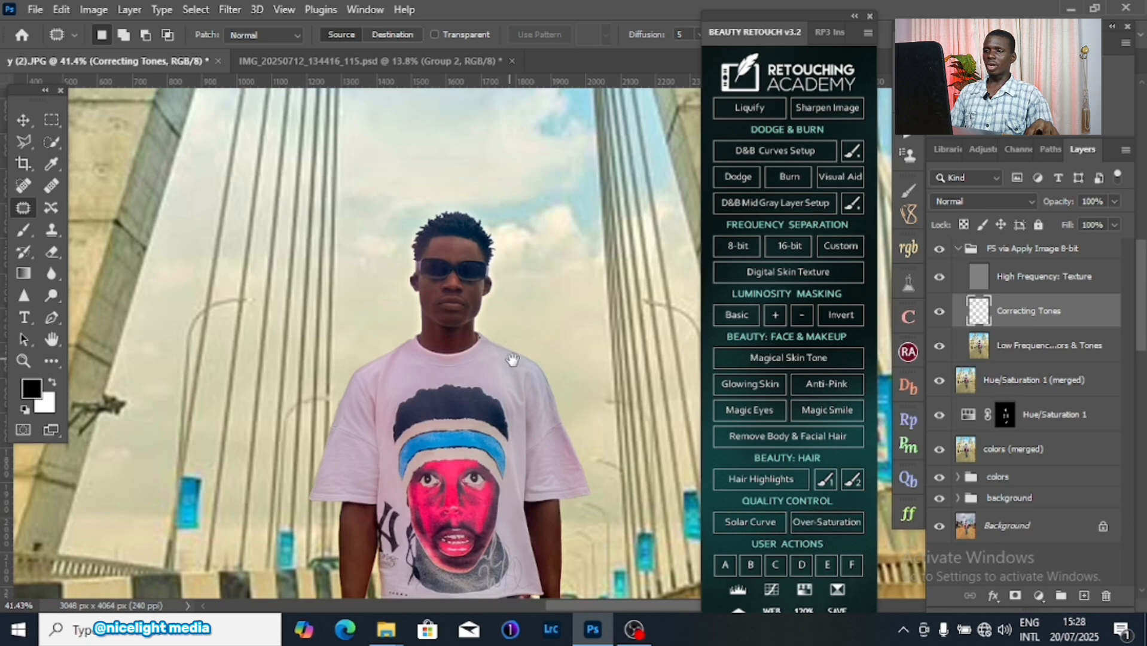
pyautogui.moveTo(513, 360); pyautogui.dragTo(516, 318)
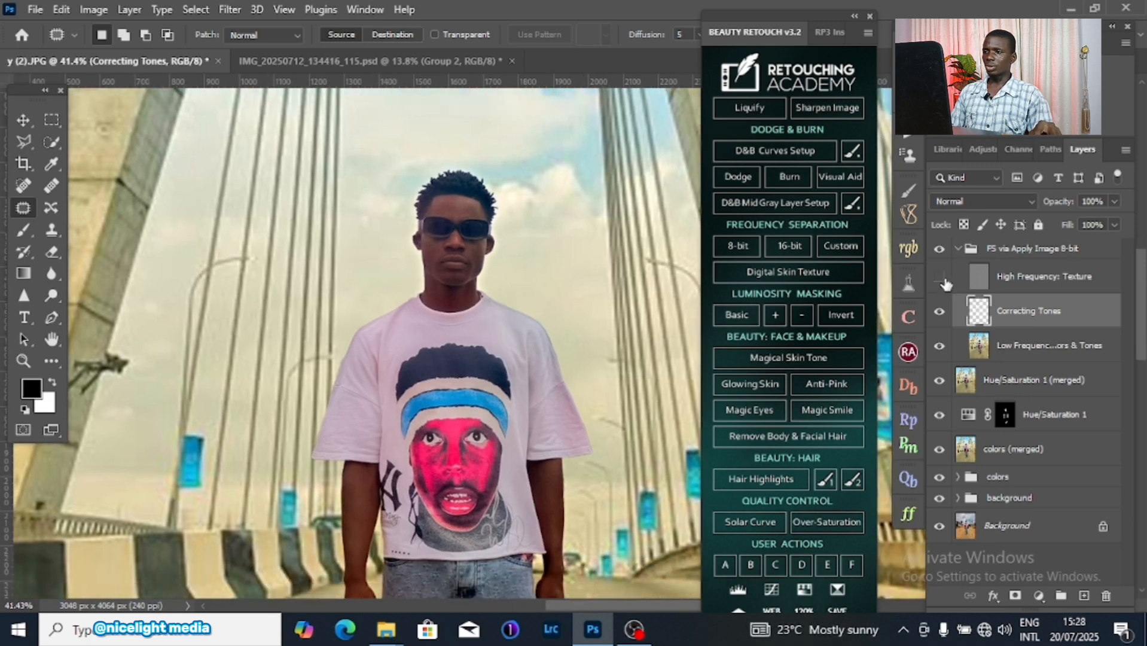
pyautogui.click(1015, 353)
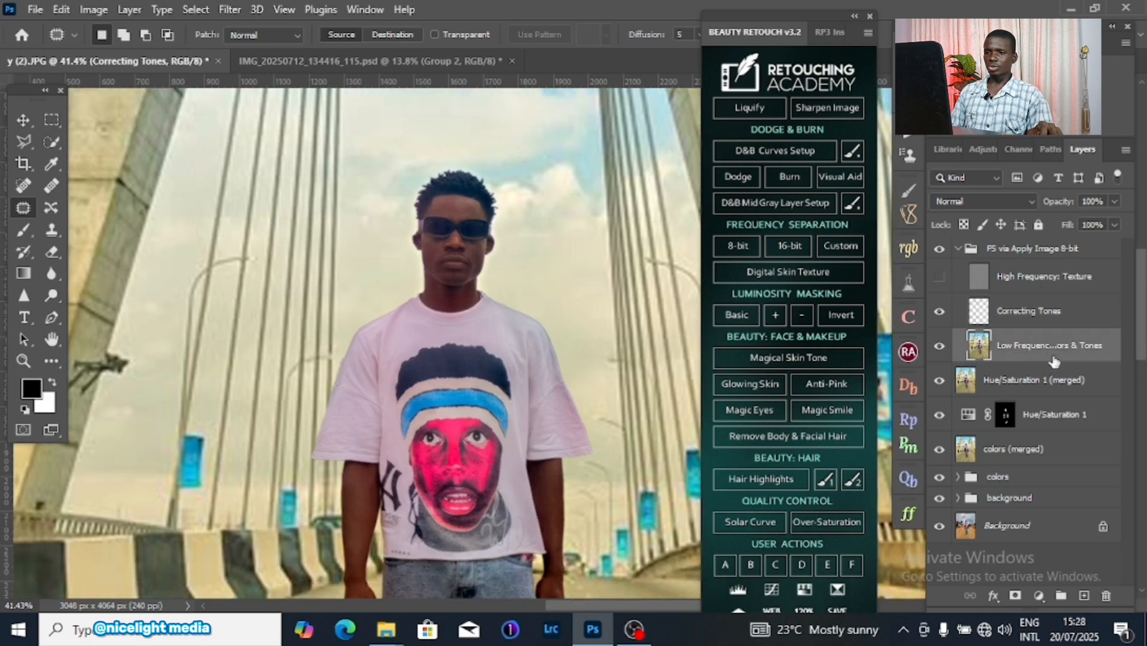
# Step: Blend the forehead skin tones on the low-frequency layer using the Mixer Brush at size 20
pyautogui.scroll(6, 508, 194)
pyautogui.scroll(2, 507, 195)
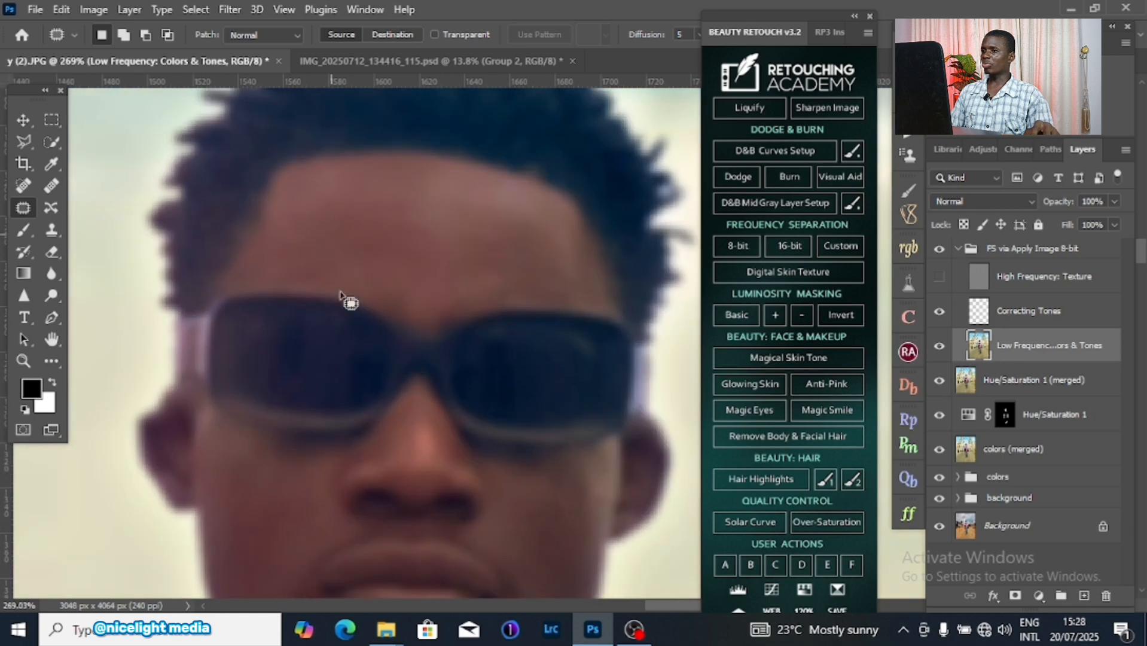
pyautogui.click(30, 227)
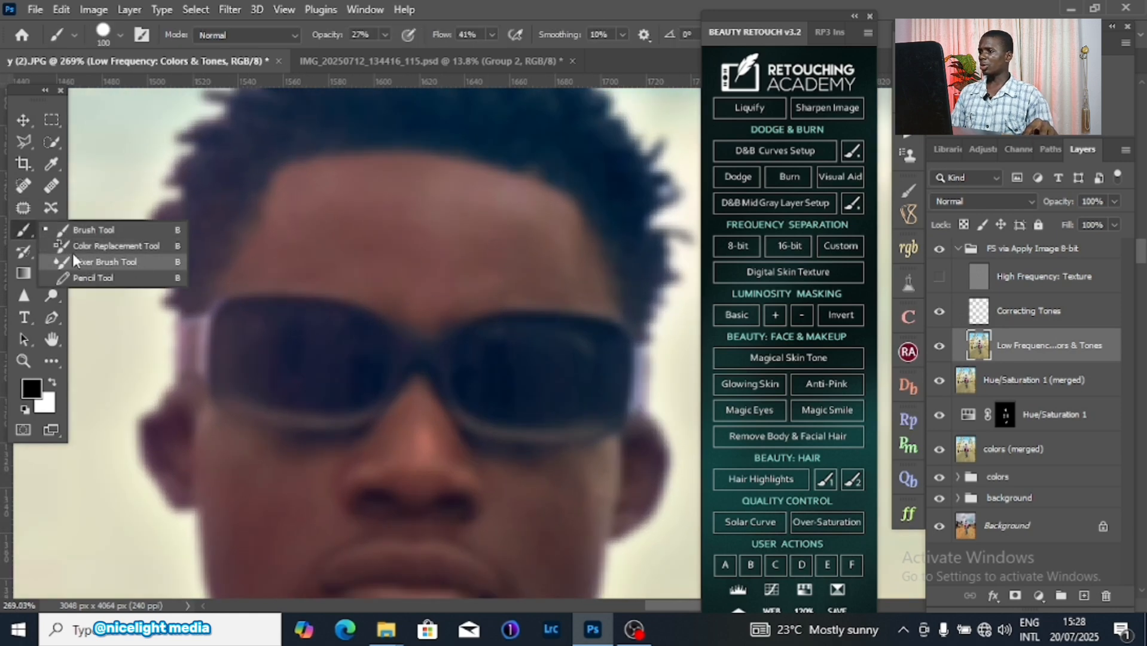
pyautogui.click(105, 262)
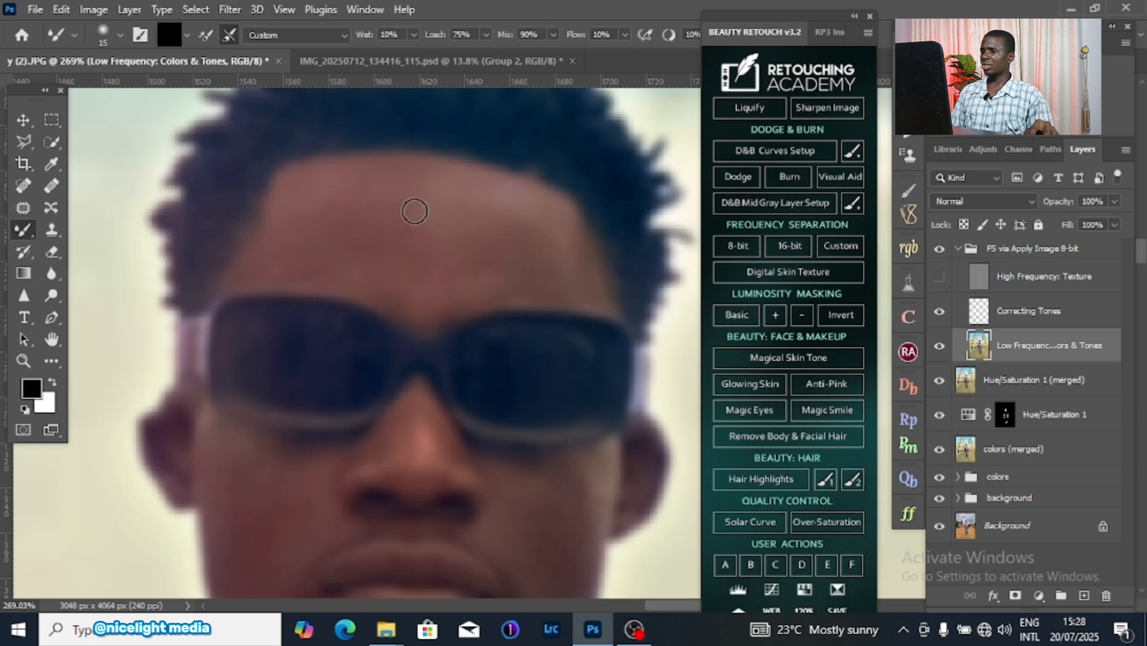
pyautogui.press(']')
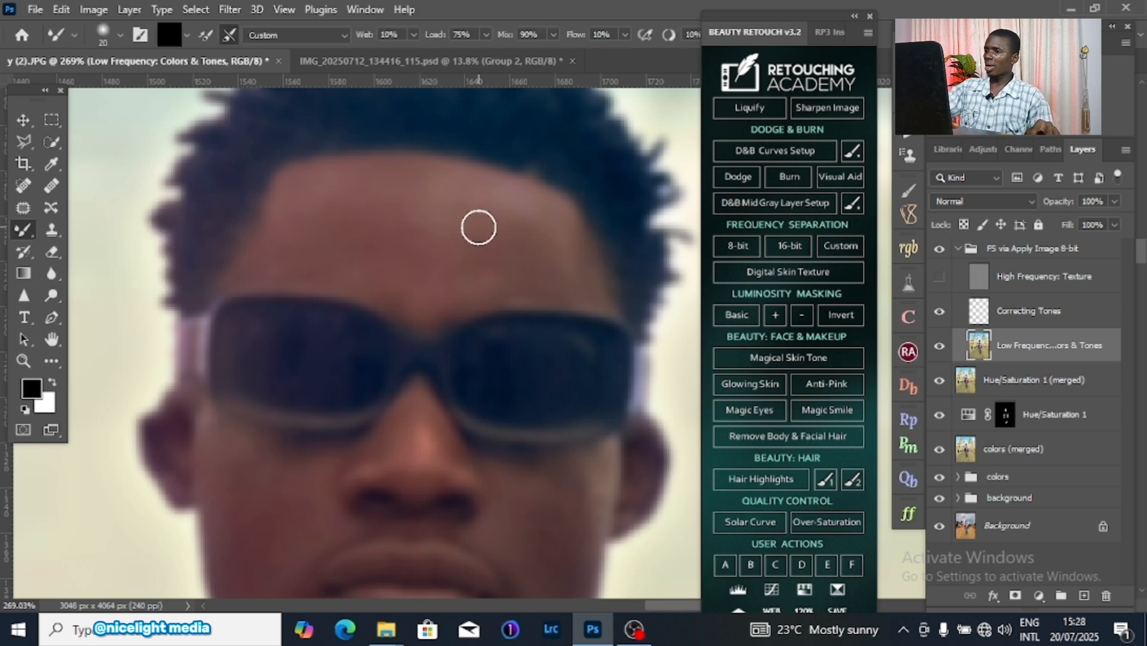
pyautogui.moveTo(498, 201)
pyautogui.mouseDown()
pyautogui.moveTo(538, 213)
pyautogui.moveTo(501, 189)
pyautogui.moveTo(557, 206)
pyautogui.moveTo(538, 204)
pyautogui.moveTo(574, 237)
pyautogui.mouseUp()
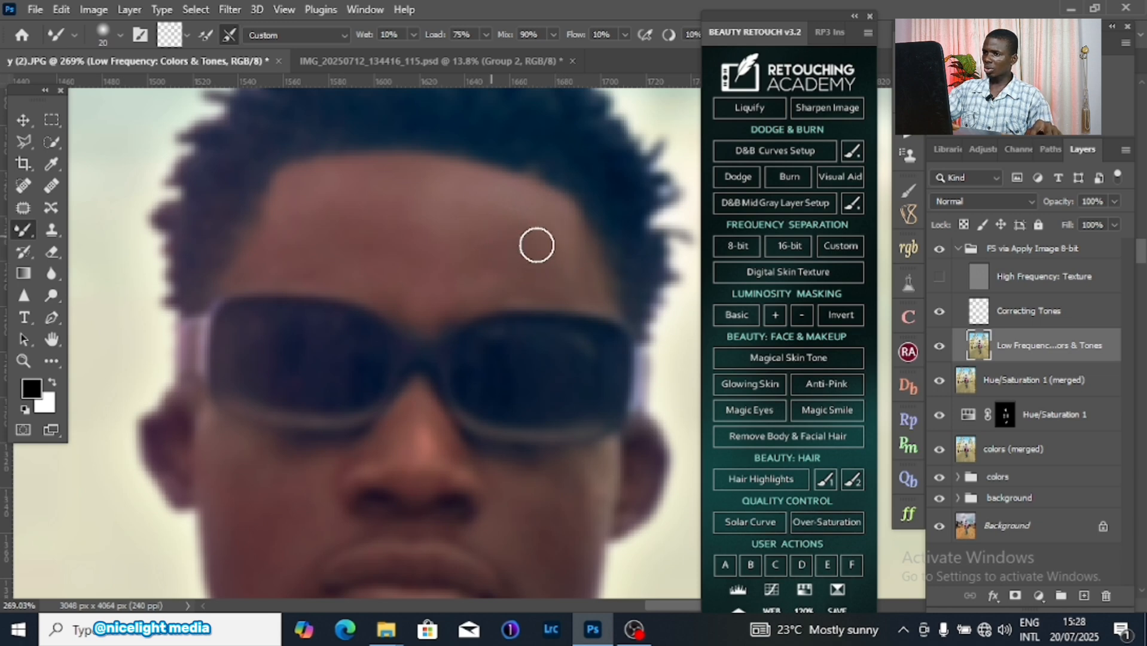
# Step: Set the Mixer Brush to 15% wet and 21% flow
pyautogui.click(413, 34)
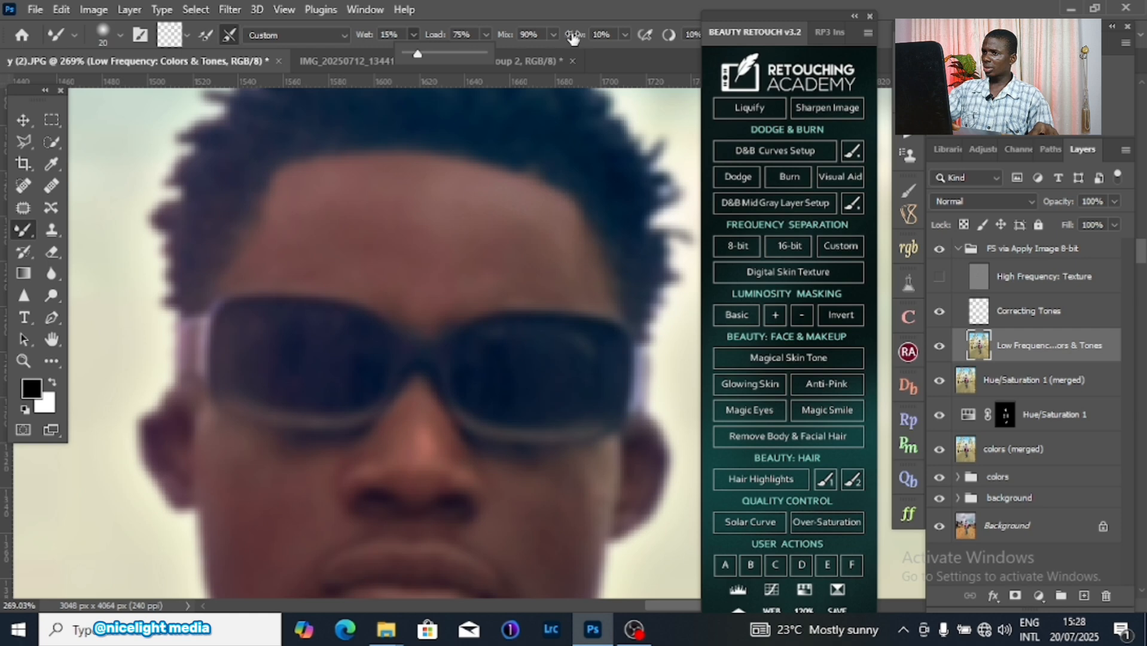
pyautogui.click(625, 34)
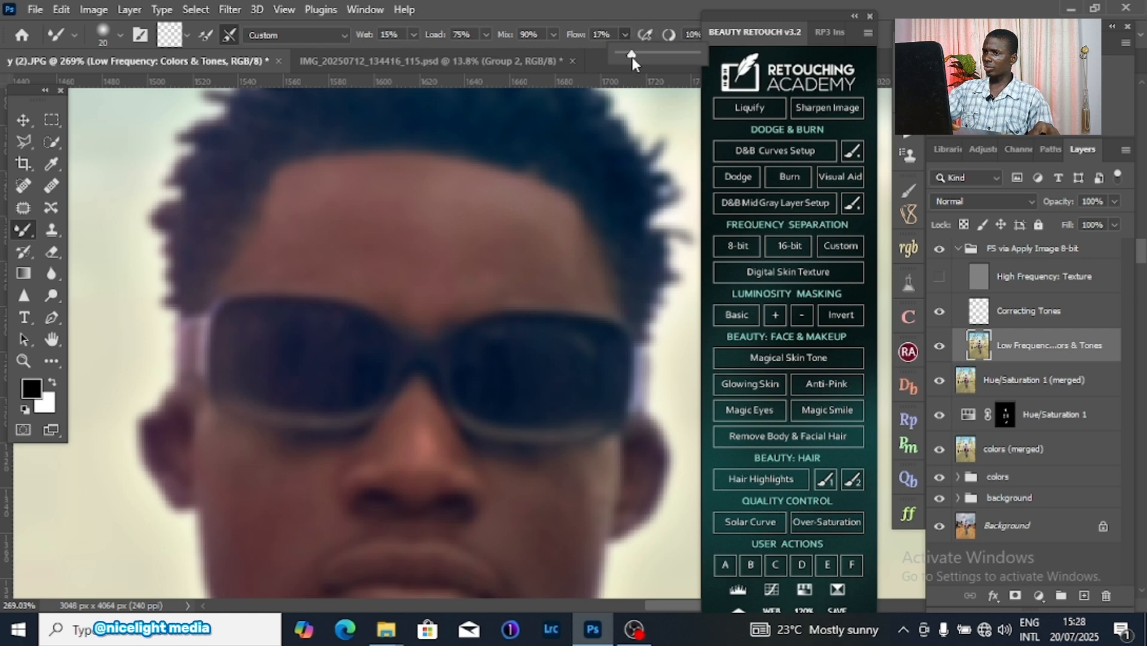
pyautogui.moveTo(631, 56); pyautogui.dragTo(635, 56)
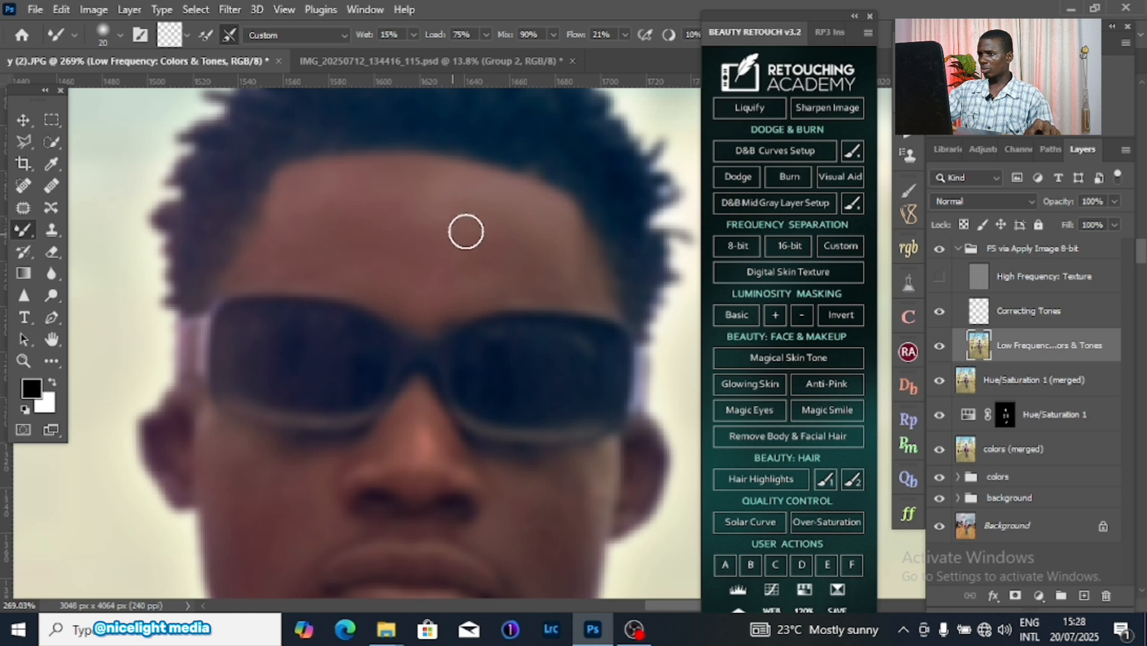
# Step: Blend the uneven skin tones across the forehead on the Low Frequency layer, varying the Mixer Brush size between 15 and 30 px
pyautogui.press(']')
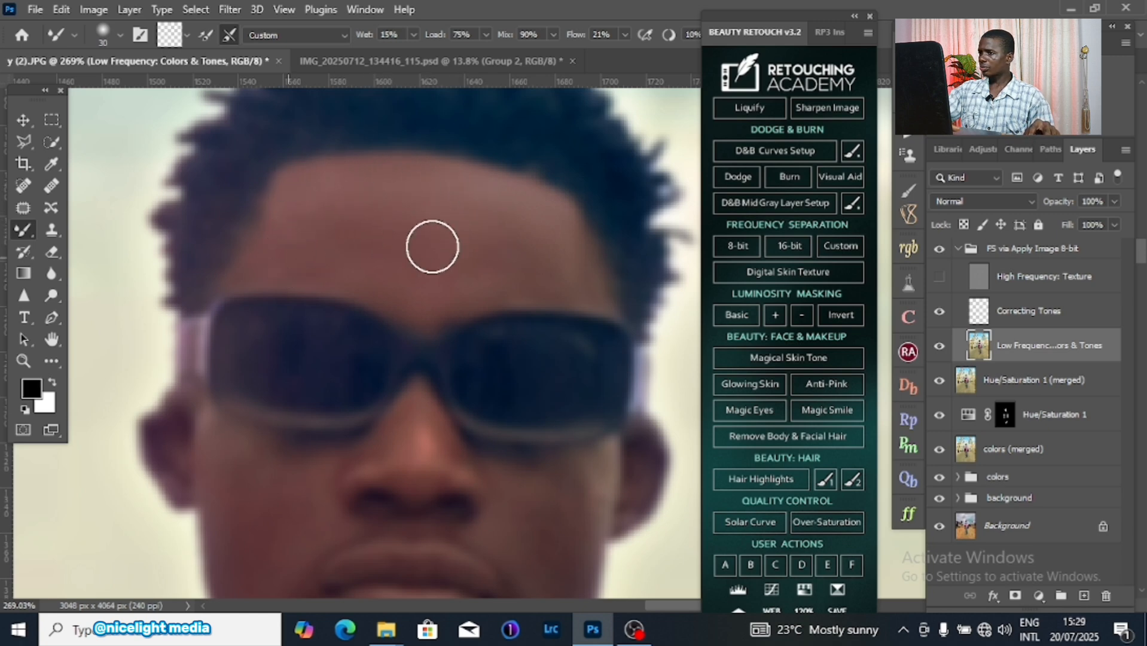
pyautogui.press('[')
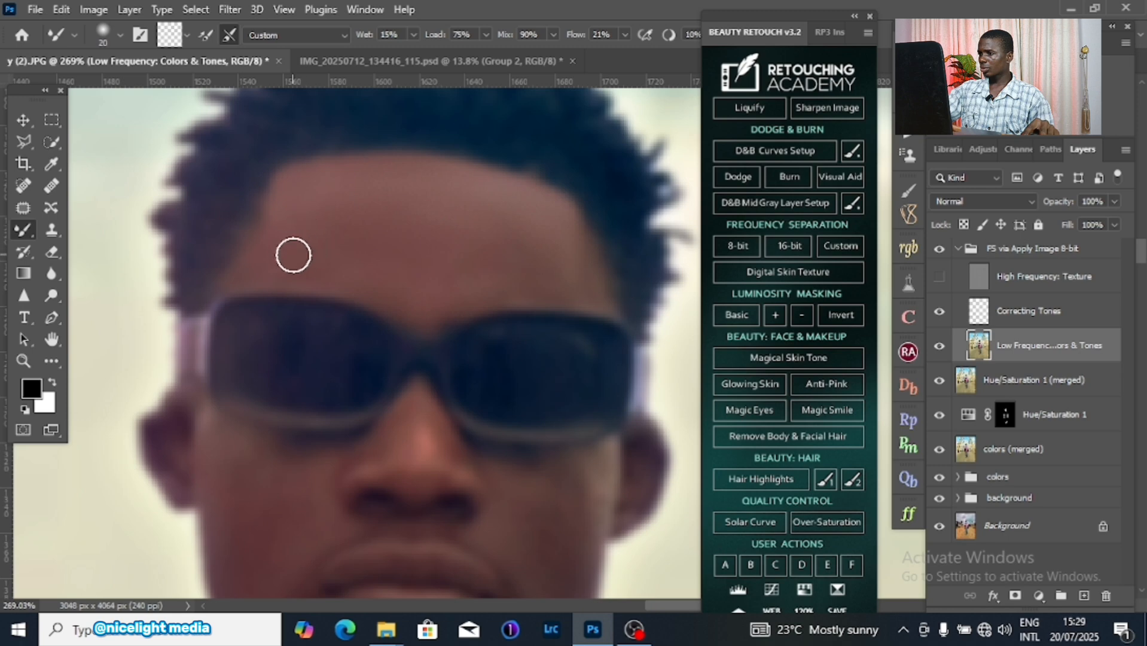
pyautogui.press('[')
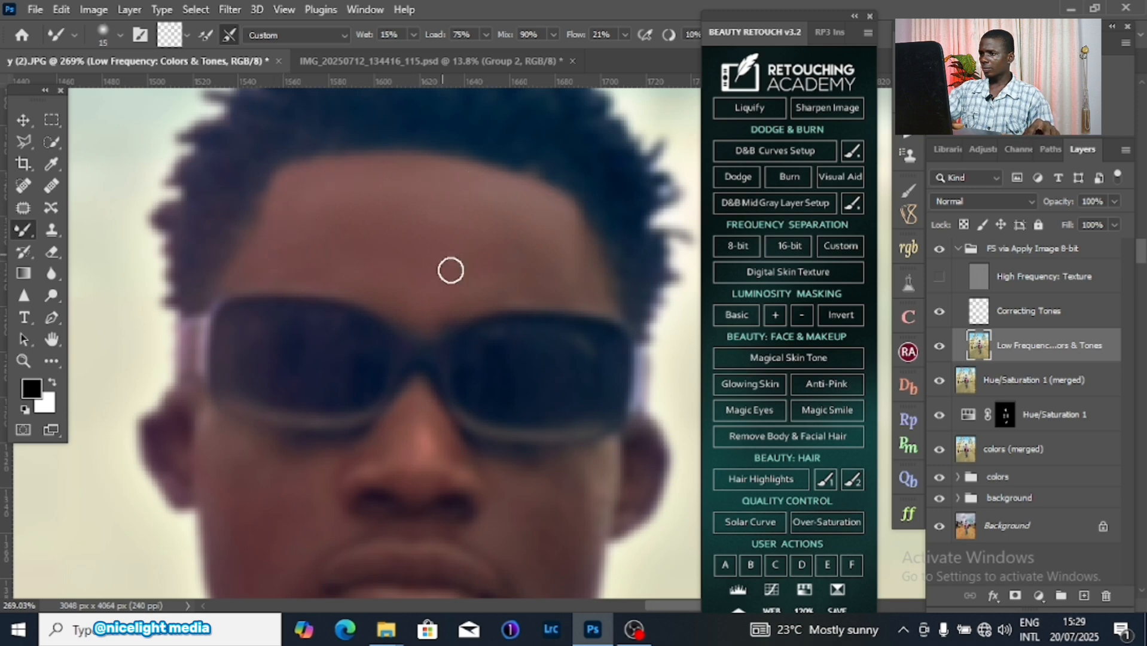
pyautogui.press(']')
pyautogui.press(']')
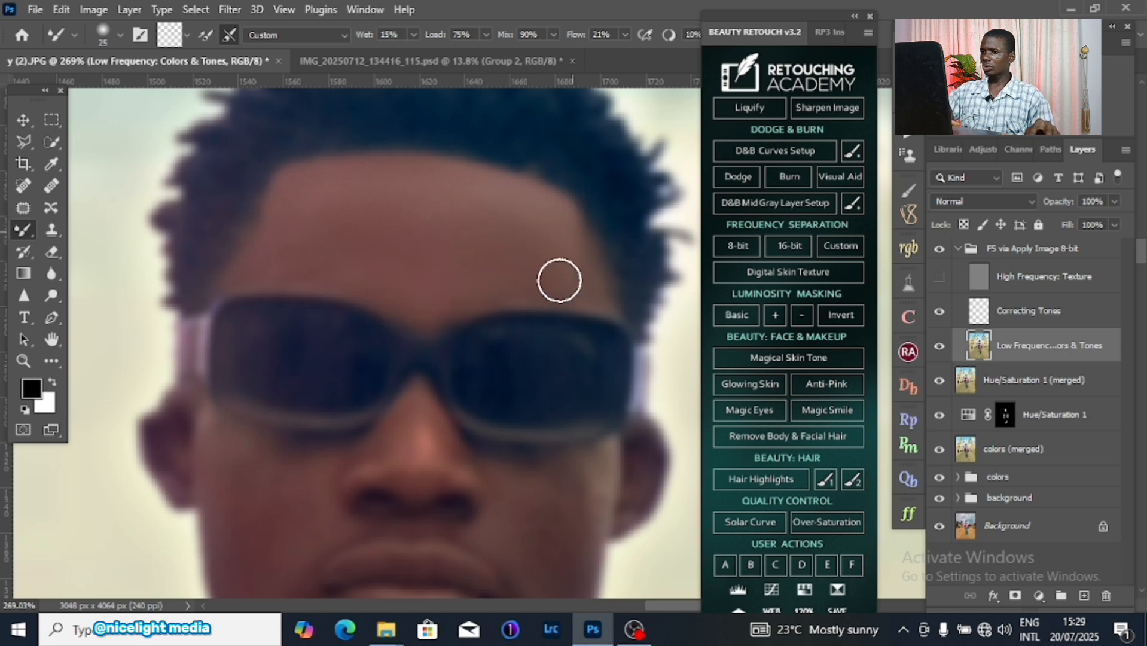
pyautogui.moveTo(509, 325); pyautogui.dragTo(564, 254)
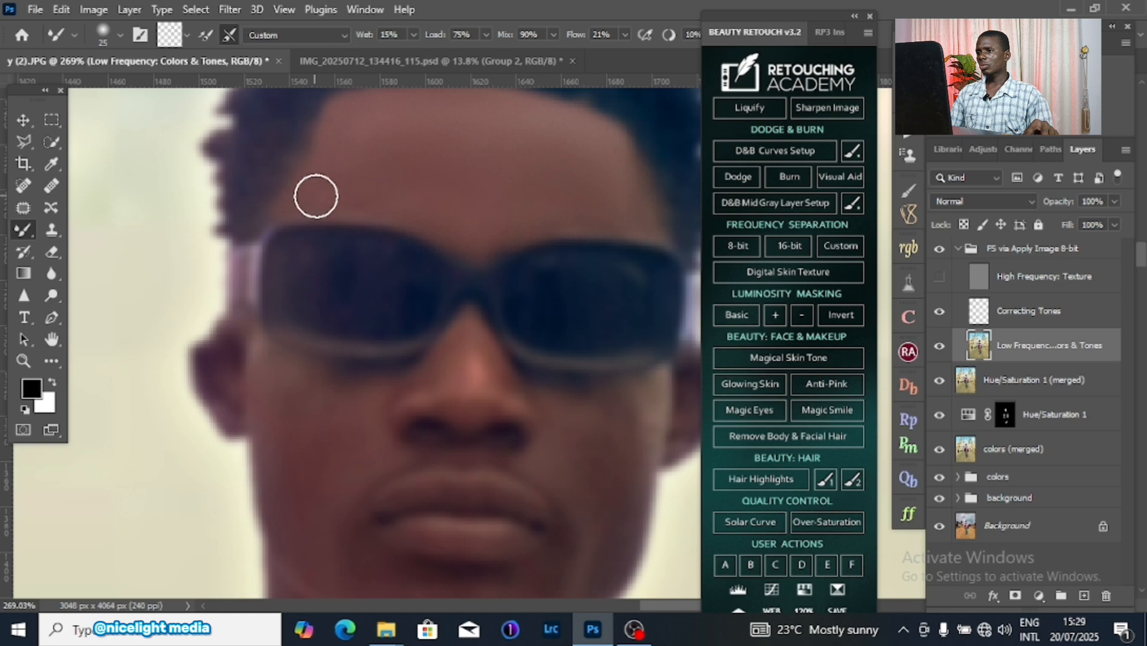
pyautogui.moveTo(381, 152); pyautogui.dragTo(385, 217)
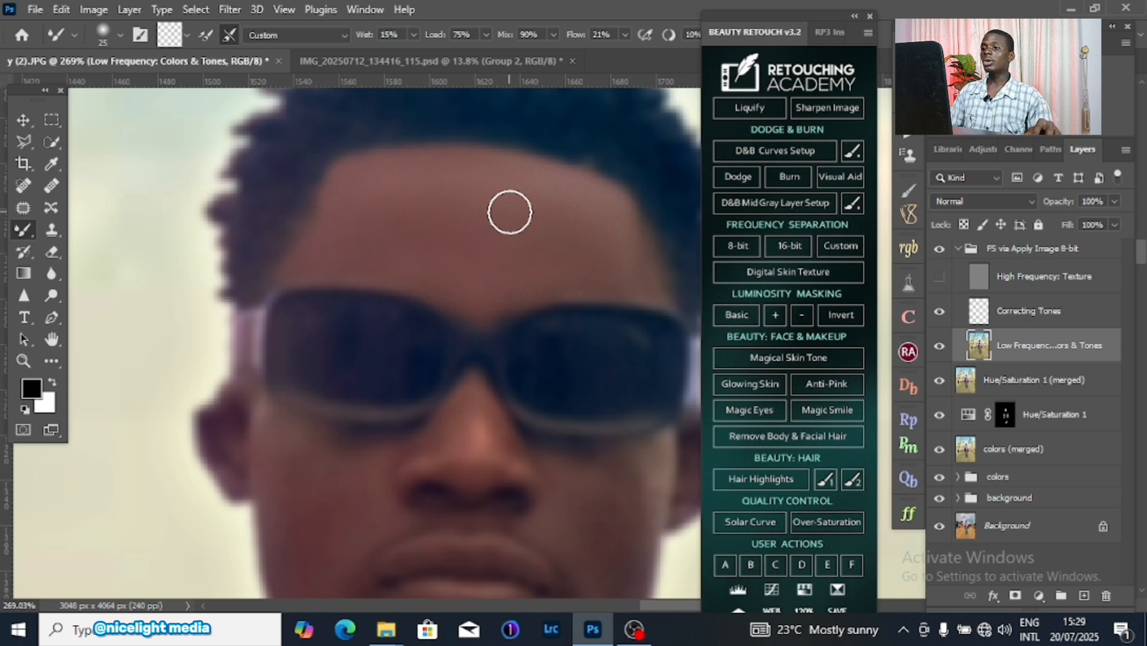
# Step: Smooth the skin tones around the nose, cheeks, chin and neck with the Mixer Brush at 15 to 25 px
pyautogui.moveTo(552, 298); pyautogui.dragTo(569, 165)
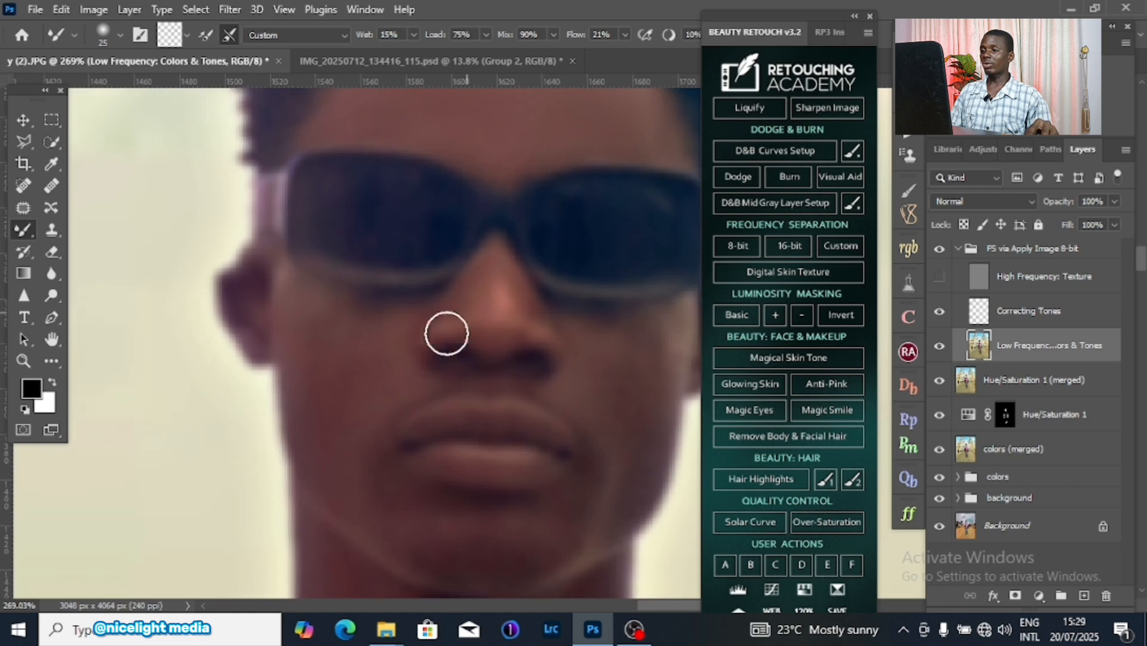
pyautogui.press('[')
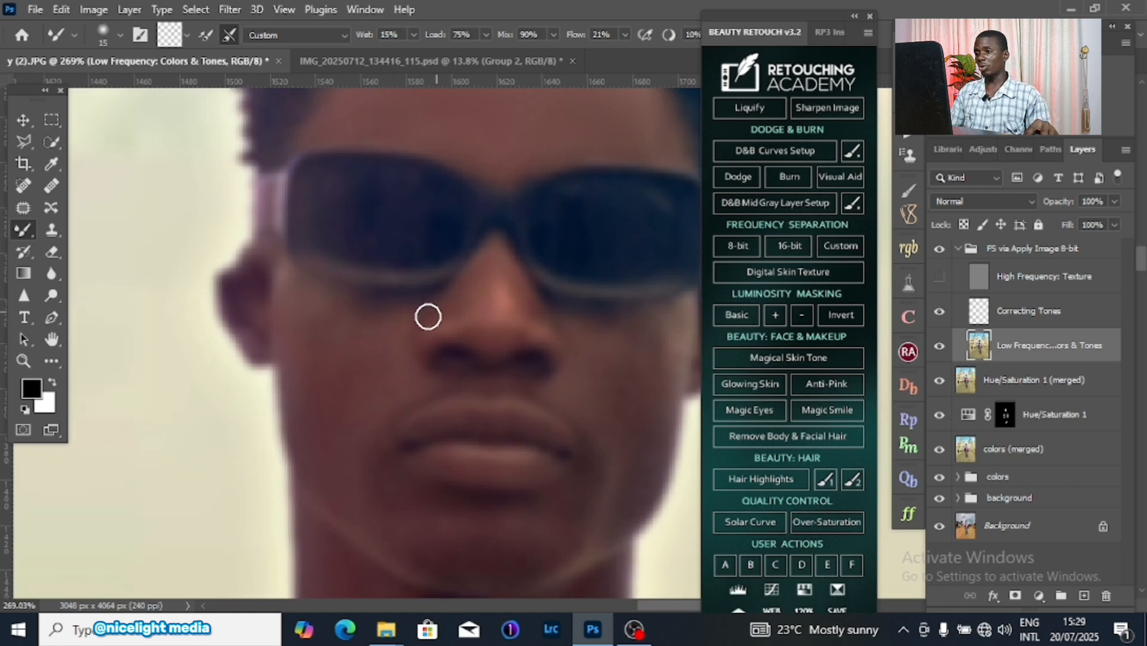
pyautogui.press(']')
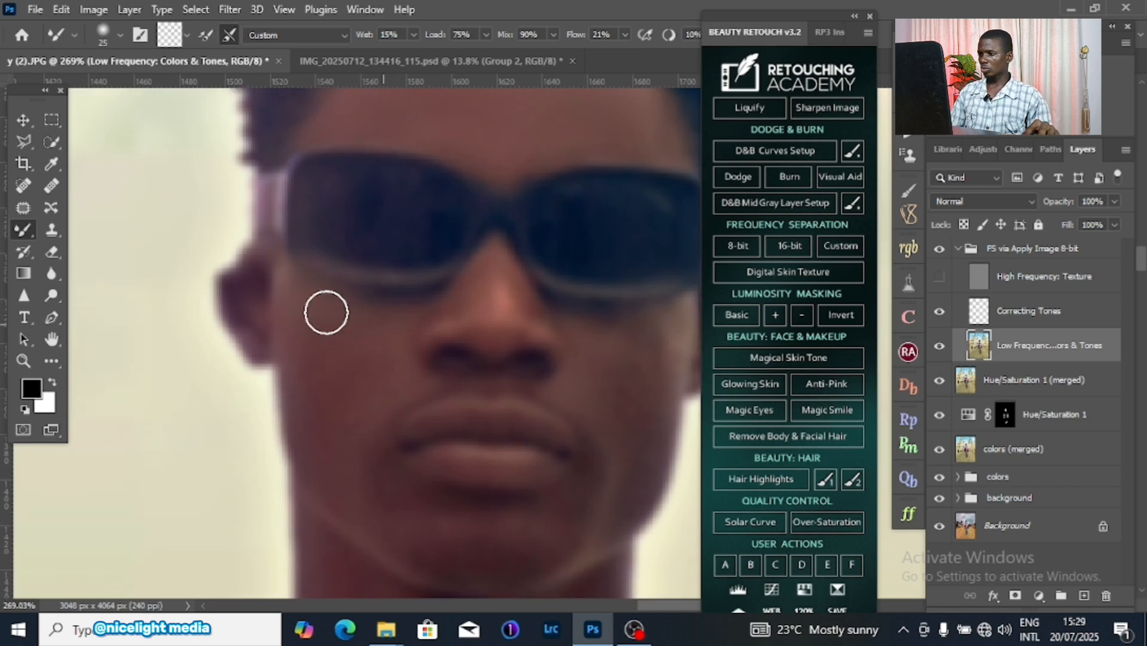
pyautogui.moveTo(326, 310); pyautogui.dragTo(307, 187)
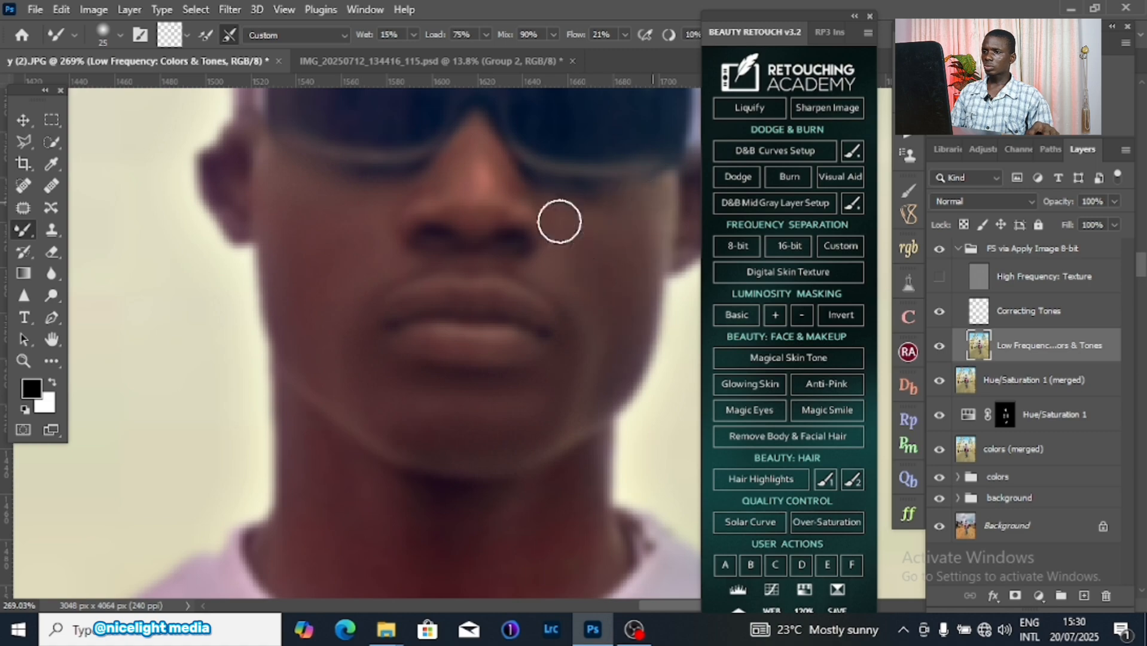
pyautogui.moveTo(624, 346); pyautogui.dragTo(657, 226)
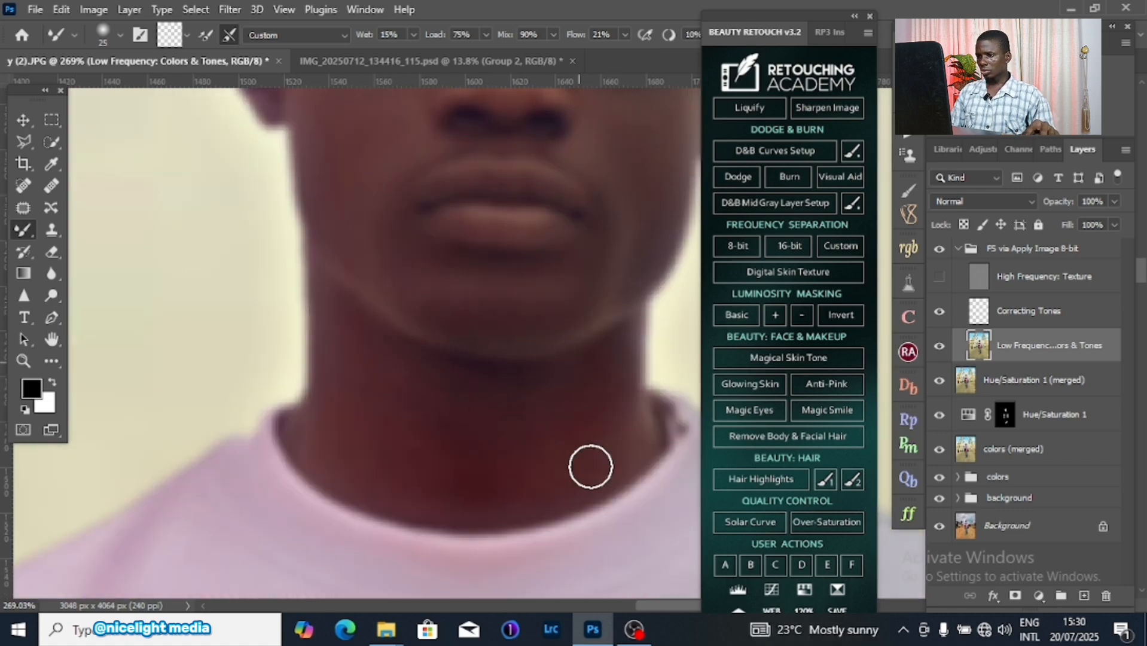
pyautogui.scroll(-5, 494, 338)
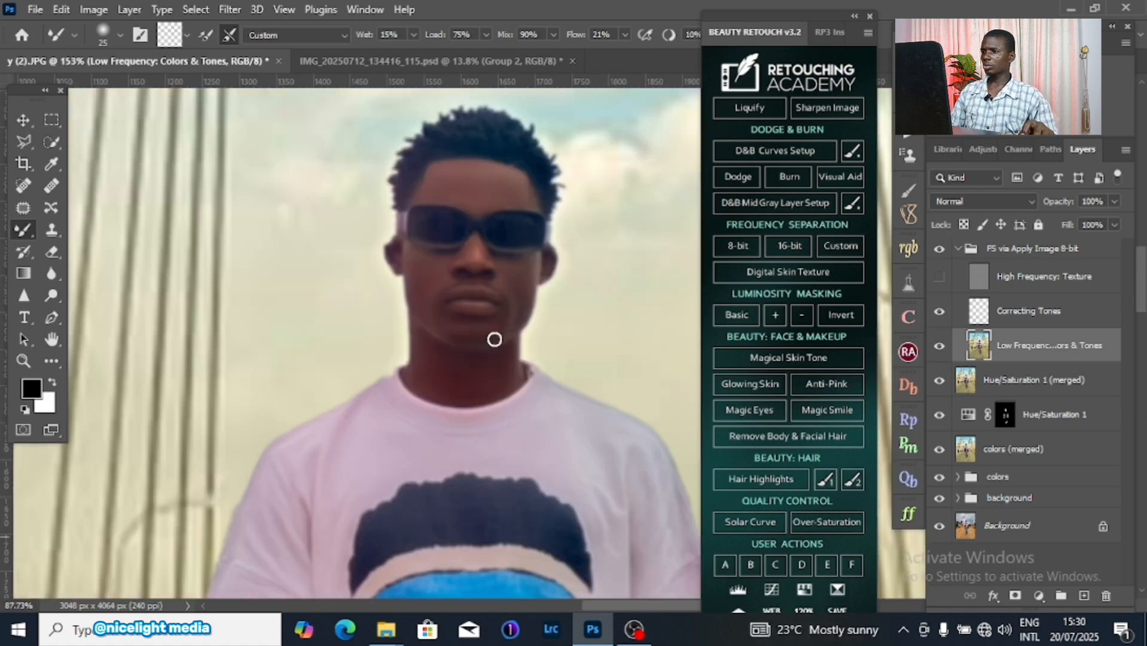
# Step: Blend the skin tones along the man's right arm and hand with a 35 px Mixer Brush
pyautogui.scroll(4, 372, 231)
pyautogui.press(']')
pyautogui.press(']')
pyautogui.scroll(2, 338, 184)
pyautogui.scroll(-3, 399, 258)
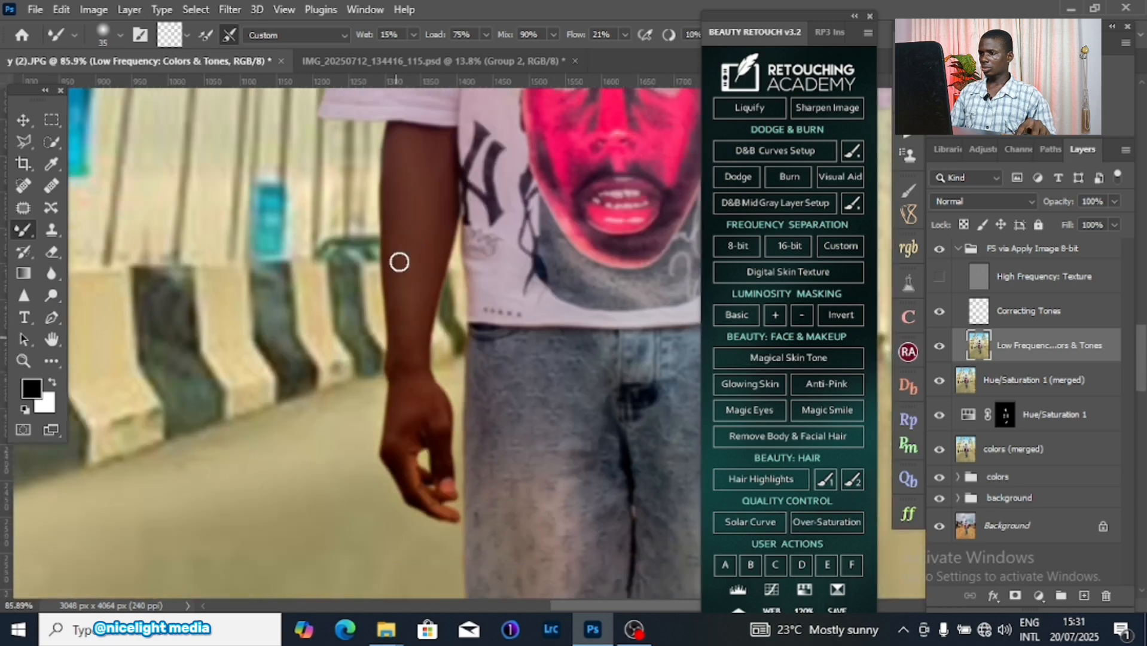
# Step: Smooth the skin tones of the man's left arm and hand and his feet, enlarging the Mixer Brush to 45 px
pyautogui.scroll(3, 389, 355)
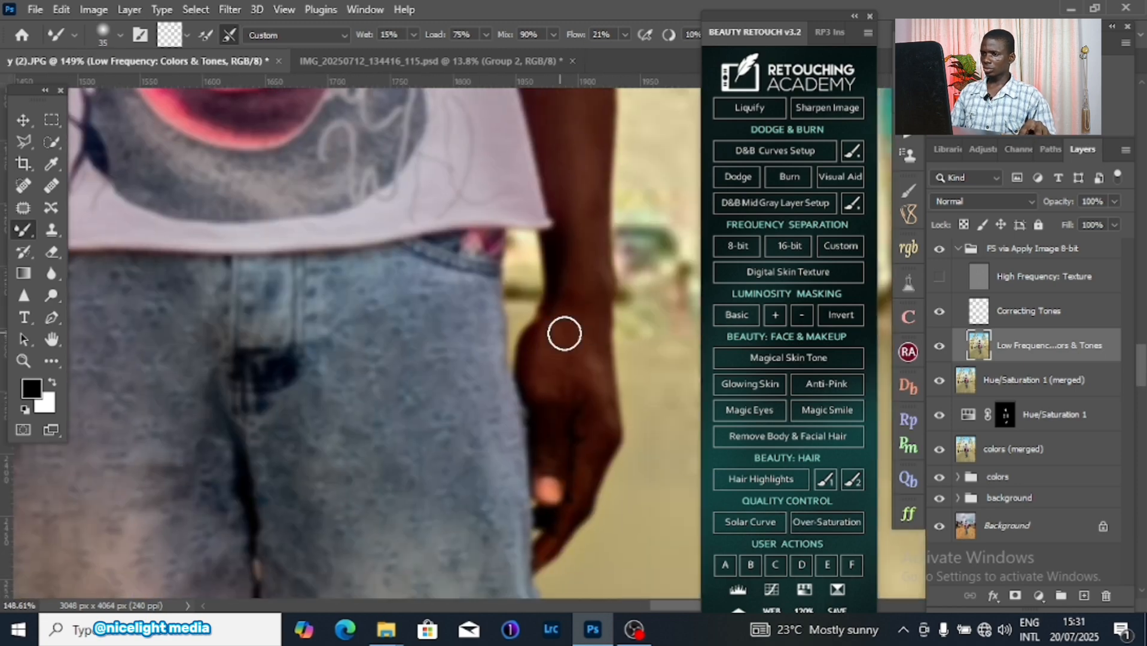
pyautogui.hscroll(5, 564, 330)
pyautogui.scroll(2, 568, 329)
pyautogui.scroll(3, 556, 210)
pyautogui.press(']')
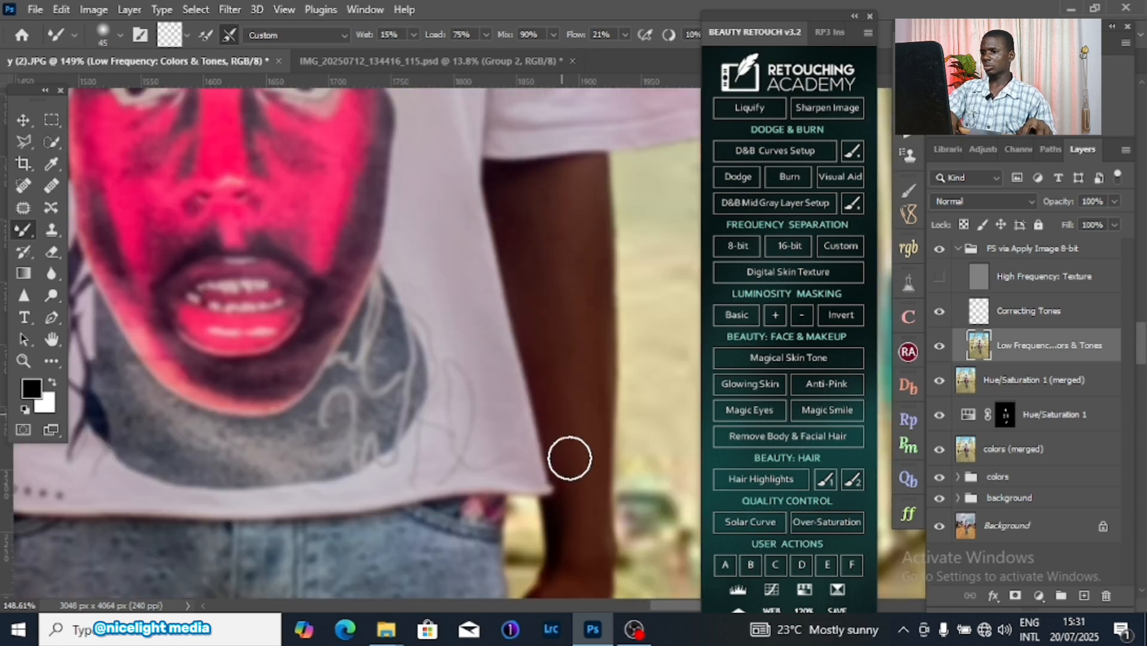
pyautogui.scroll(-3, 597, 342)
pyautogui.scroll(3, 538, 269)
pyautogui.scroll(-3, 573, 466)
pyautogui.scroll(-5, 380, 485)
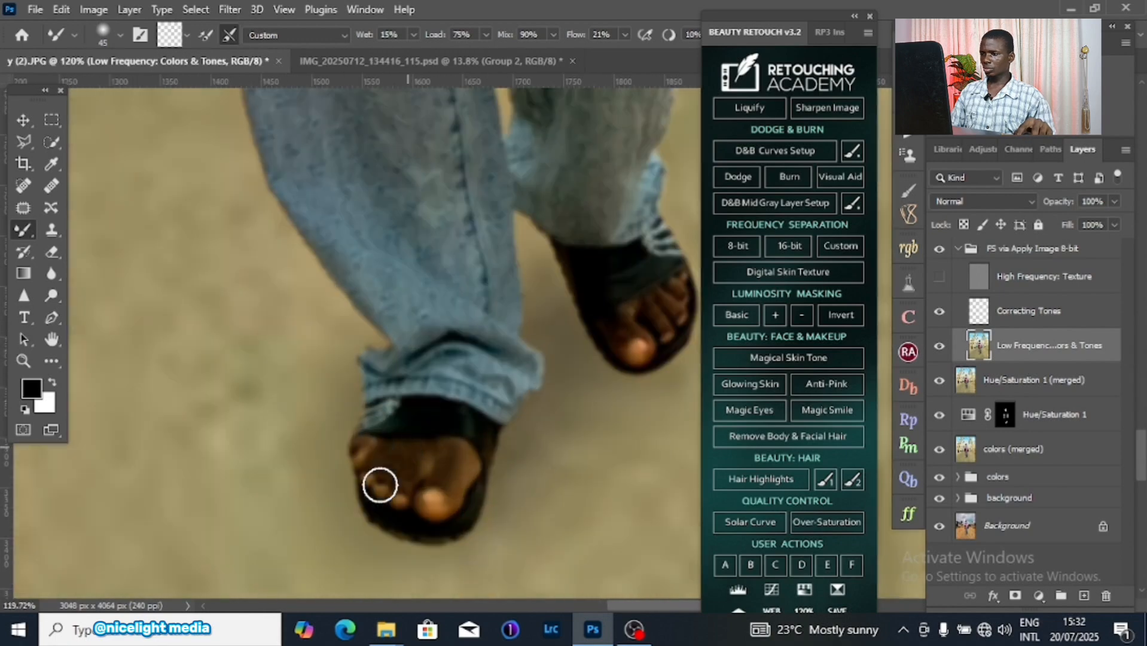
# Step: Turn the High Frequency: Texture layer back on and inspect the retouched face up close
pyautogui.scroll(10, 641, 301)
pyautogui.scroll(2, 552, 213)
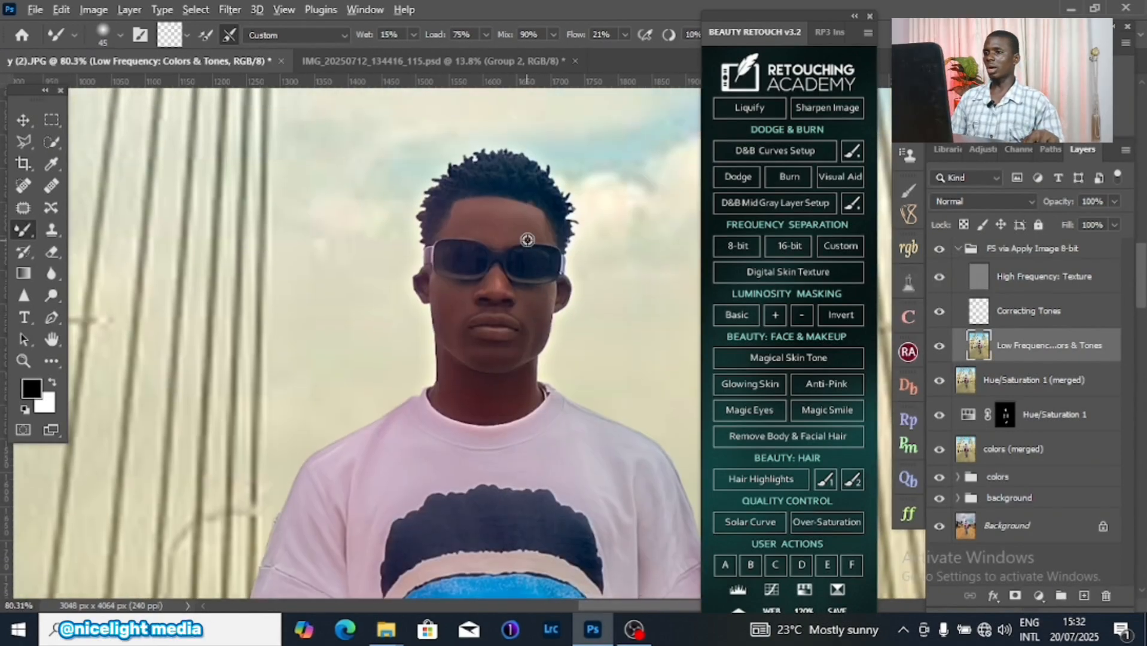
pyautogui.scroll(5, 532, 215)
pyautogui.moveTo(532, 216); pyautogui.dragTo(466, 233)
pyautogui.scroll(-2, 466, 233)
pyautogui.scroll(1, 538, 281)
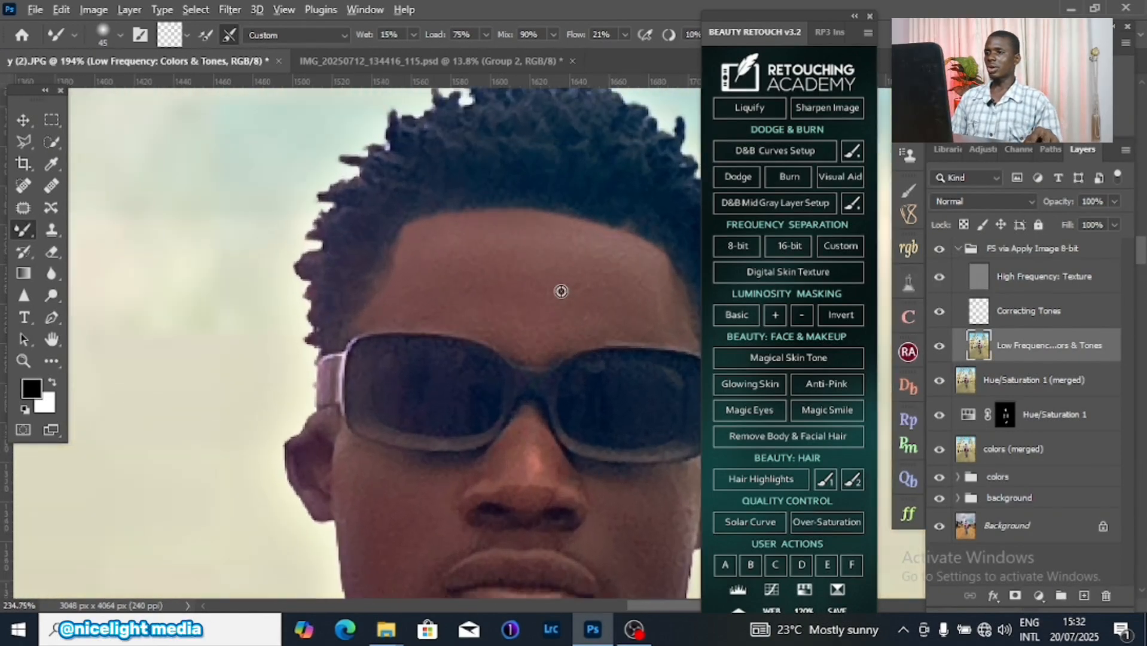
pyautogui.scroll(-1, 589, 282)
pyautogui.scroll(-3, 600, 321)
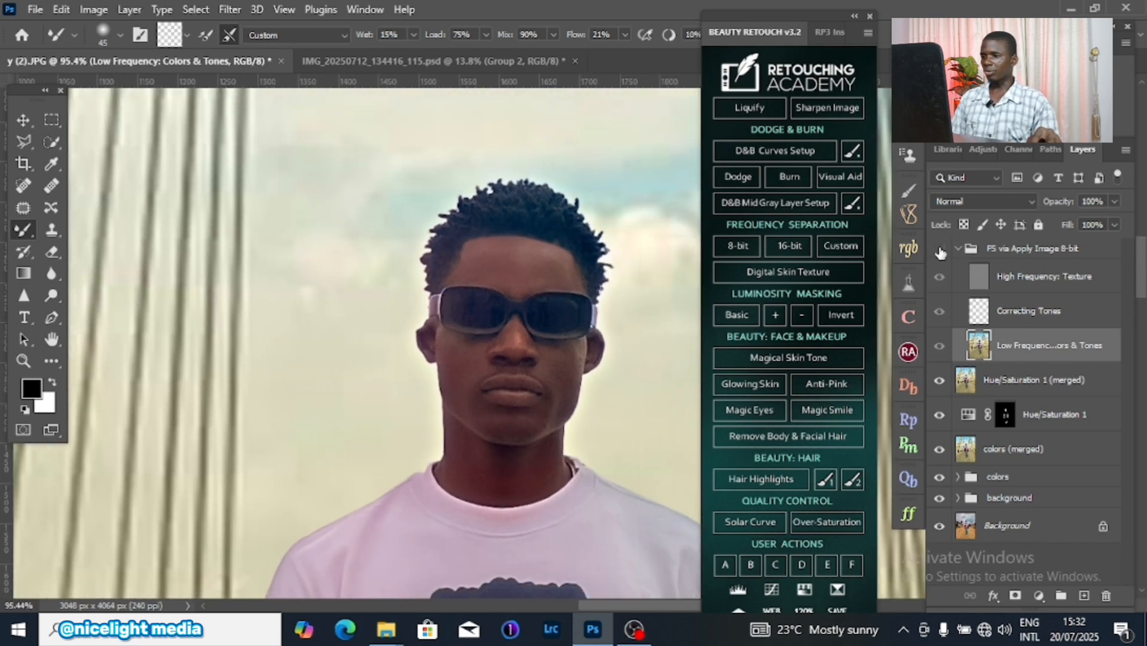
# Step: Toggle the FS via Apply Image 8-bit group's visibility to compare the face before and after retouching
pyautogui.scroll(4, 610, 332)
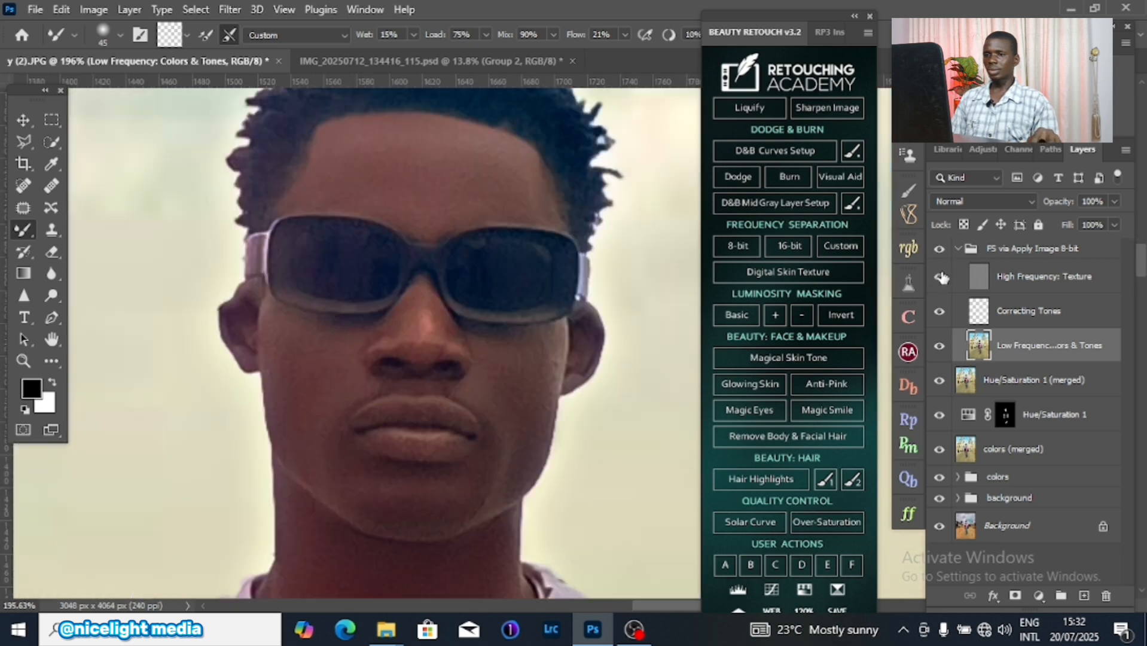
pyautogui.click(939, 251)
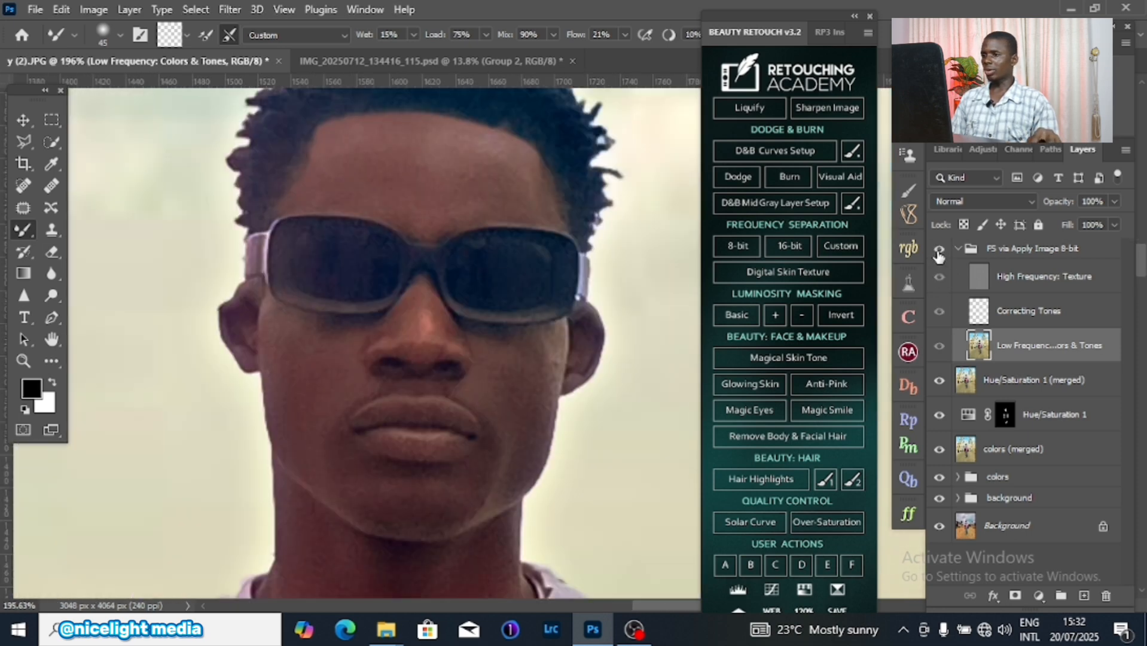
pyautogui.click(940, 251)
pyautogui.click(939, 250)
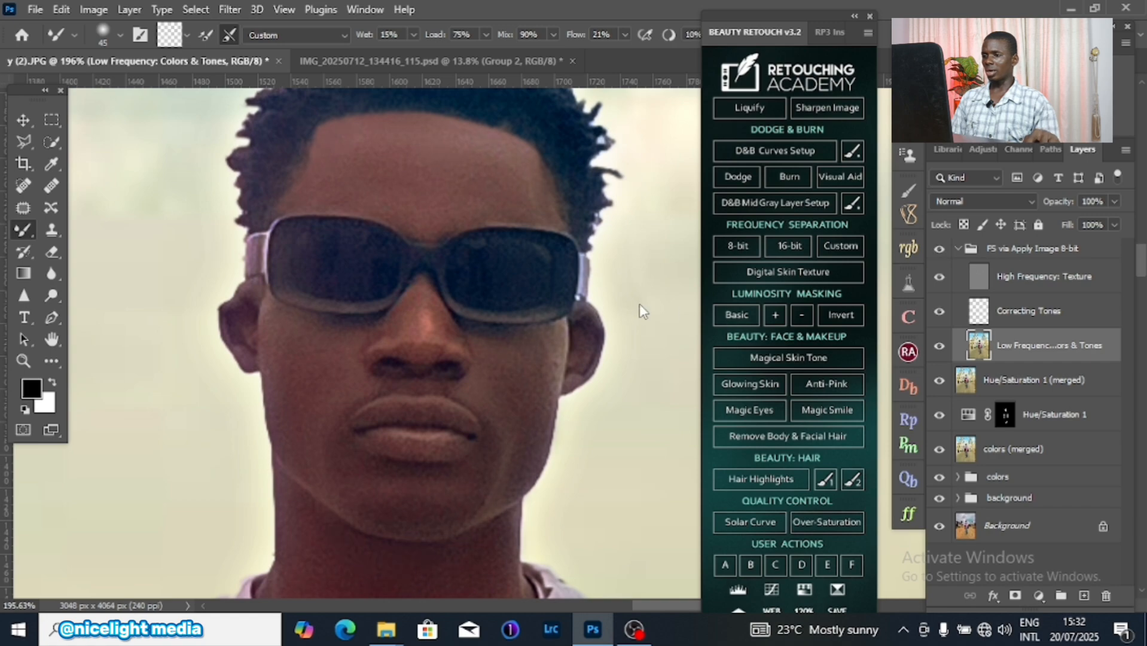
pyautogui.scroll(-5, 640, 308)
pyautogui.scroll(-4, 616, 244)
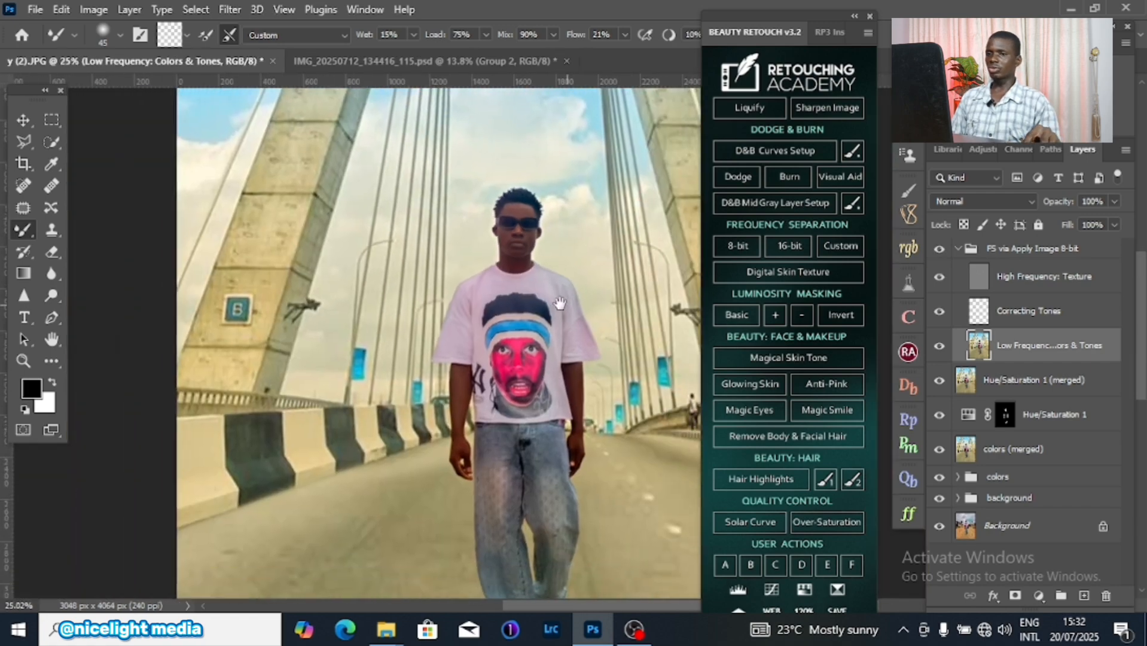
# Step: Collapse the FS via Apply Image 8-bit group and create a merged copy of it above the group
pyautogui.click(959, 249)
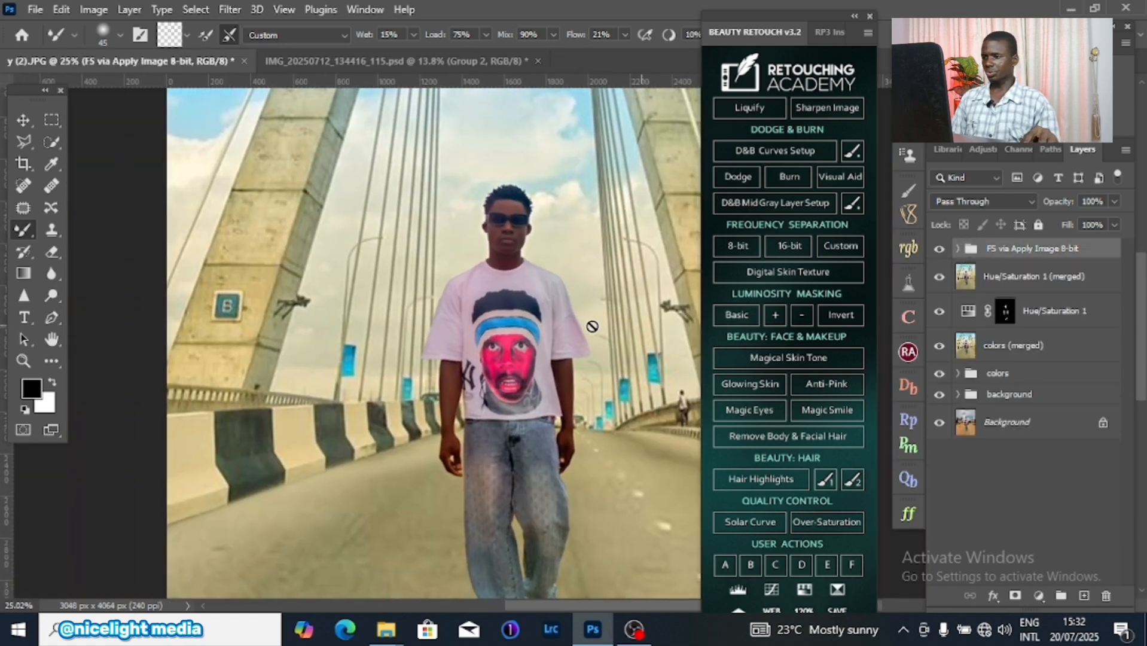
pyautogui.scroll(-1, 520, 280)
pyautogui.scroll(-2, 562, 425)
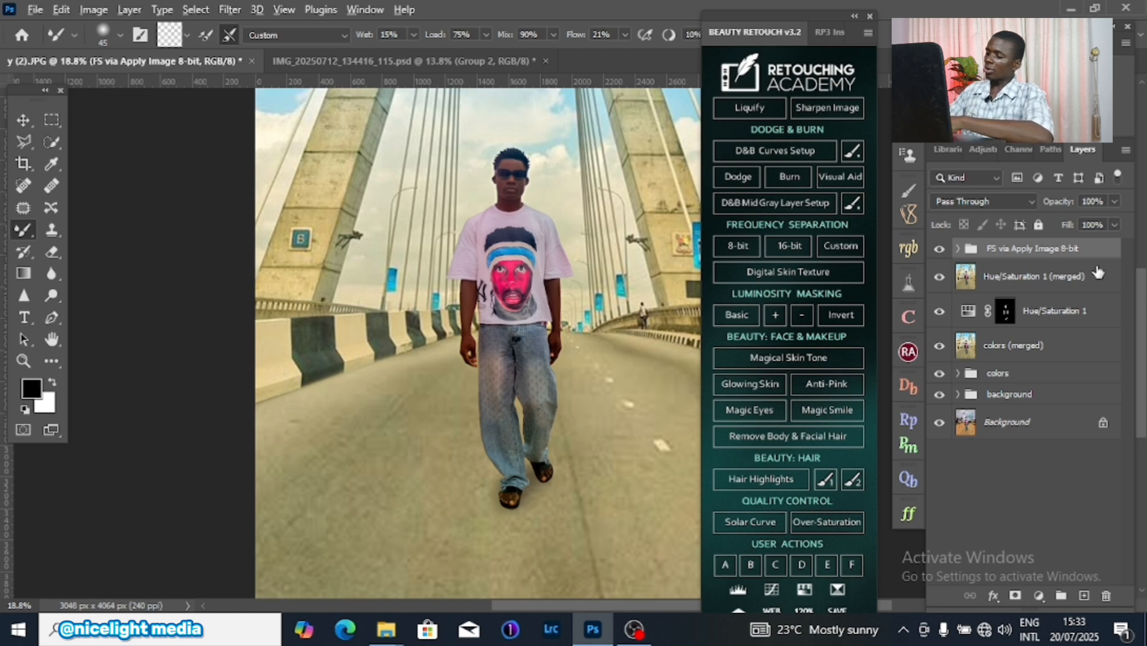
pyautogui.hotkey('ctrl', 'alt', 'e')
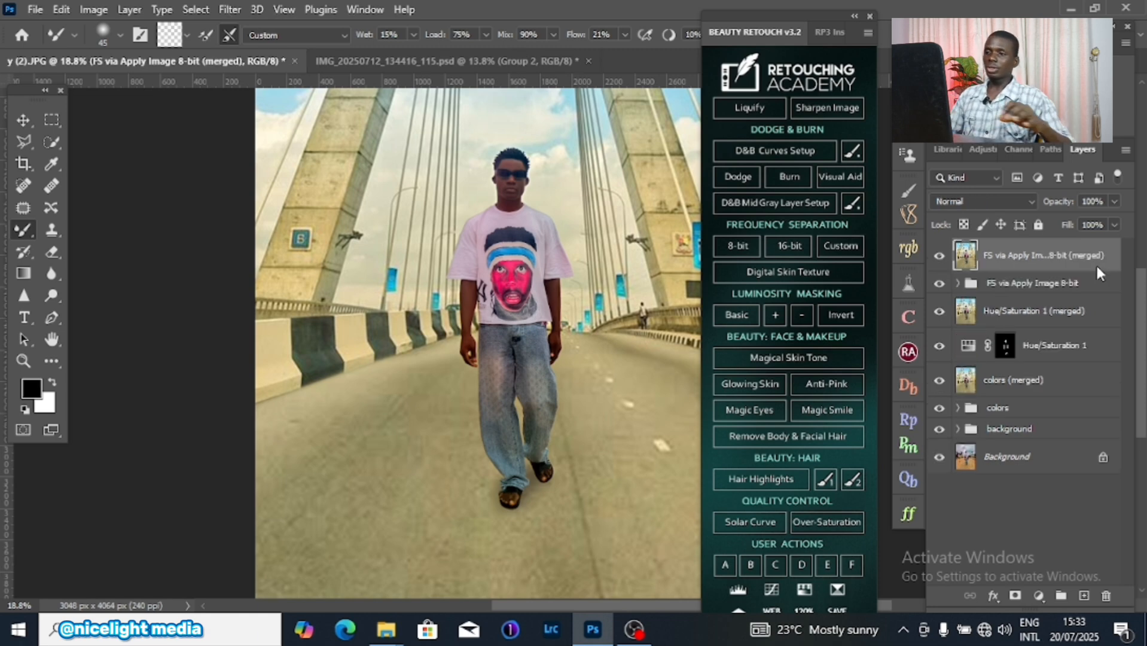
# Step: Open the Camera Raw Filter on the merged layer and set temperature to +2 and tint to -10
pyautogui.scroll(-3, 503, 318)
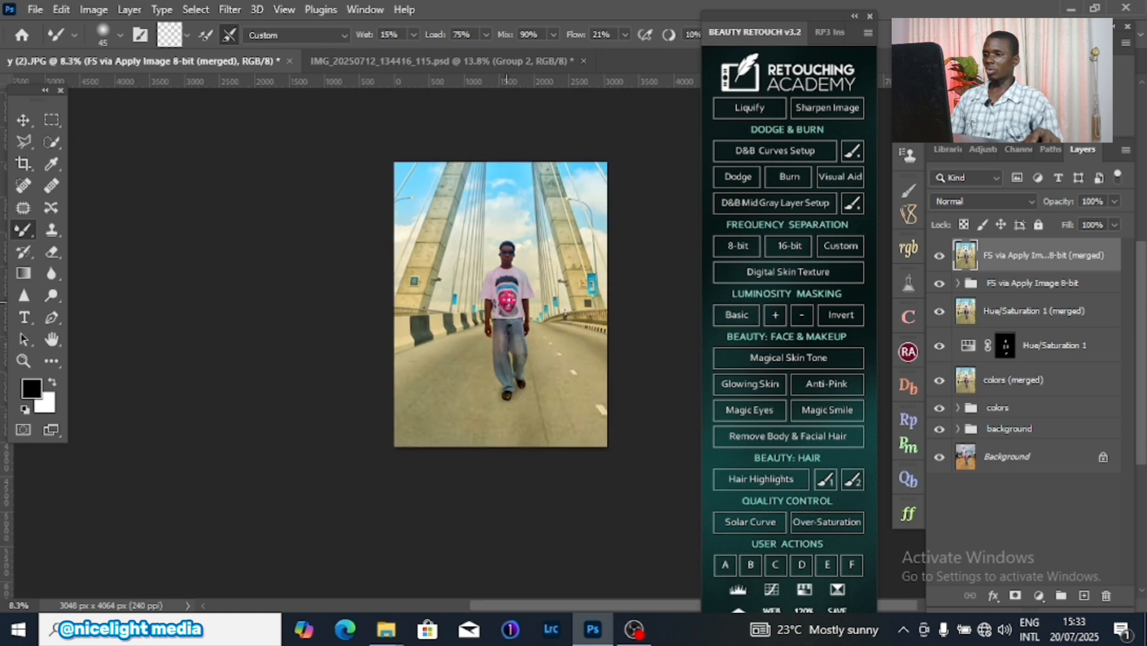
pyautogui.hscroll(2, 567, 279)
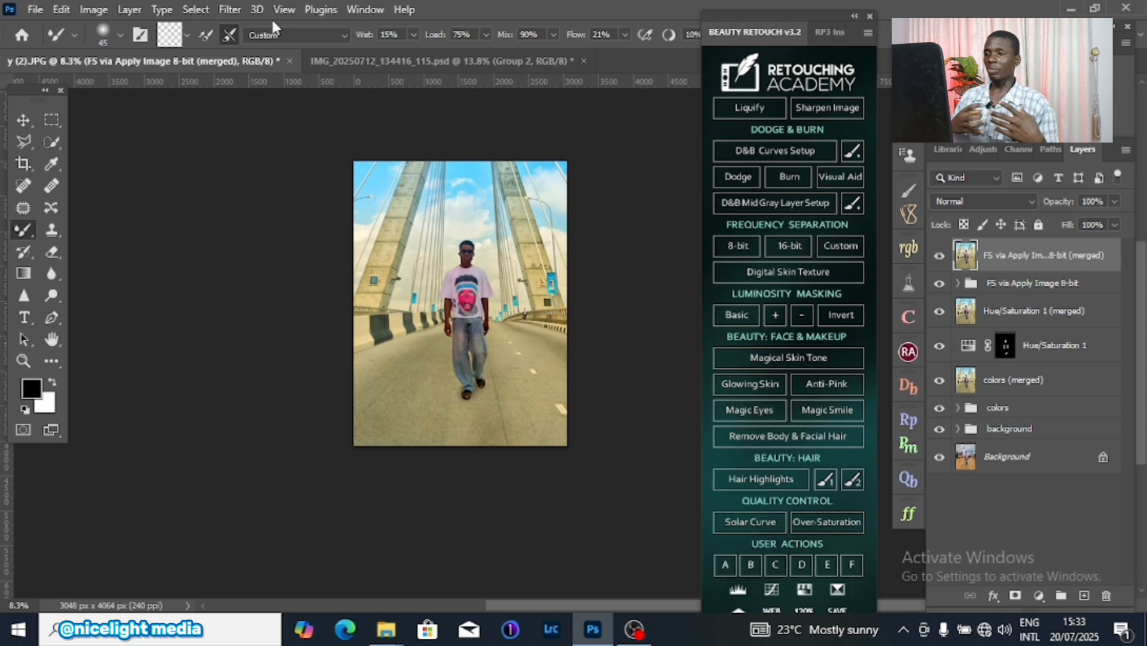
pyautogui.click(229, 9)
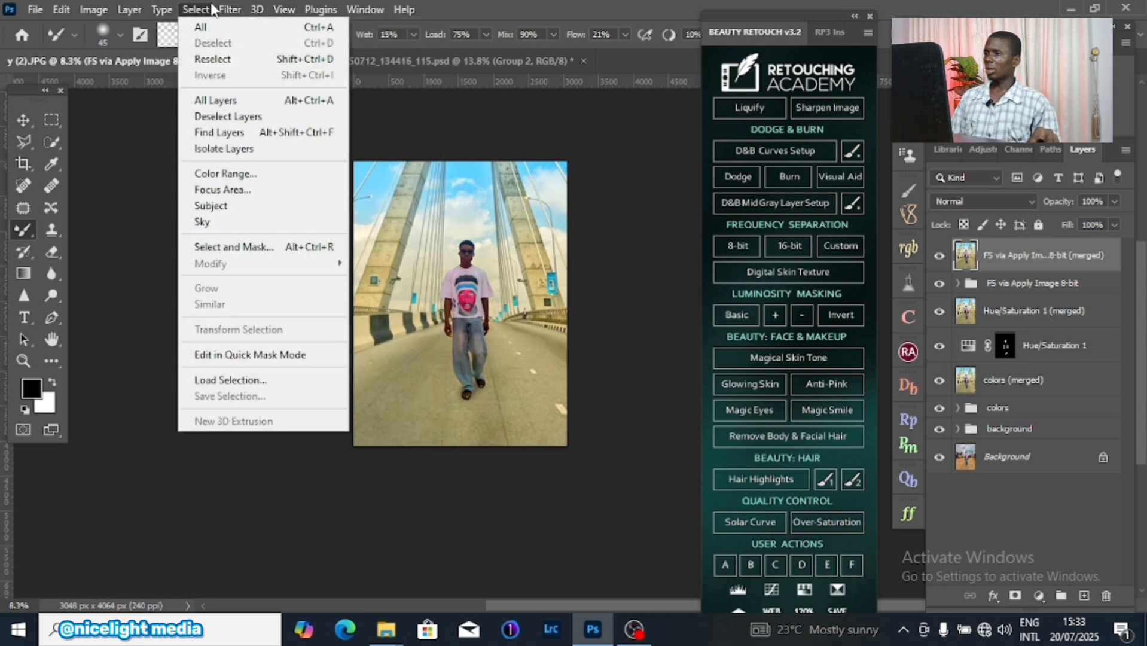
pyautogui.click(266, 135)
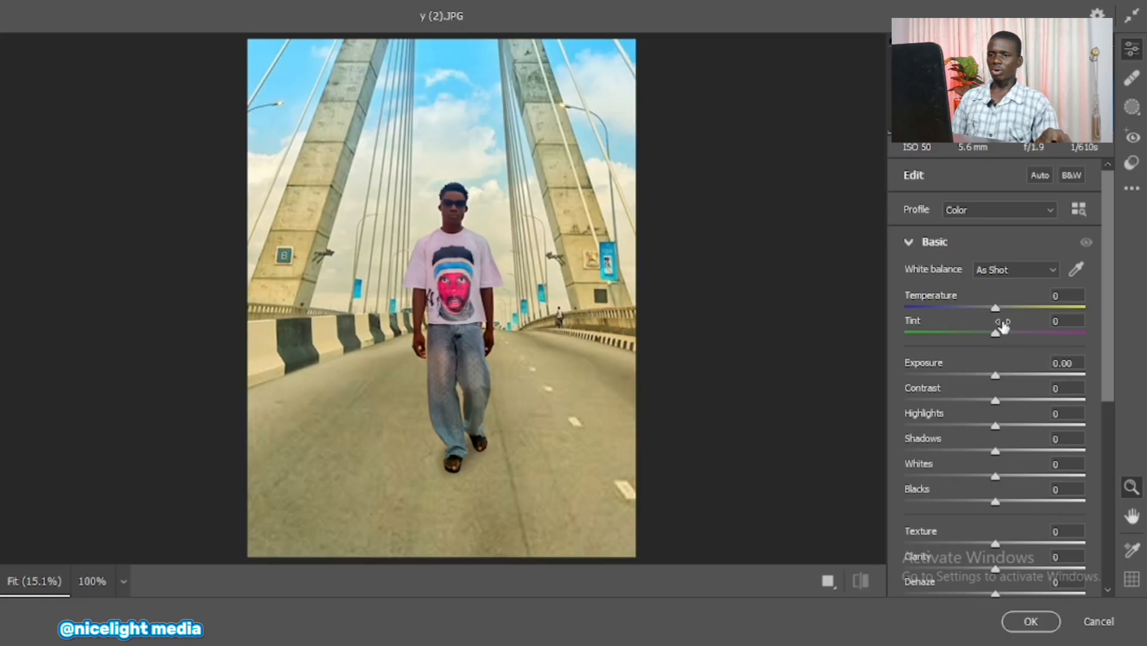
pyautogui.click(997, 308)
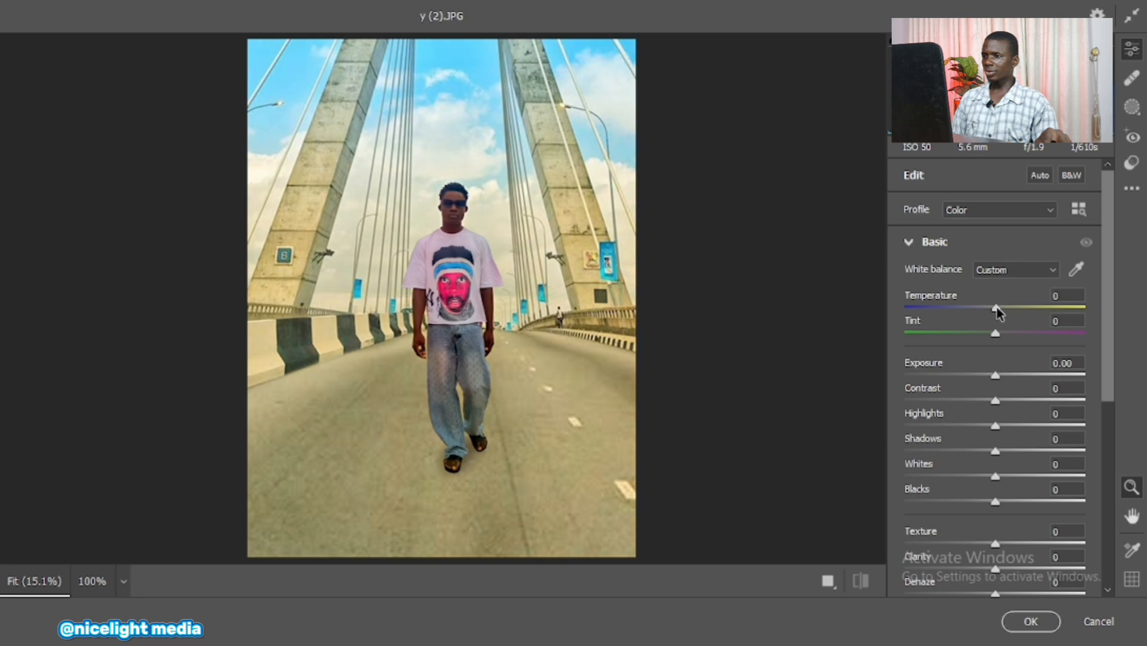
pyautogui.moveTo(996, 307); pyautogui.dragTo(984, 330)
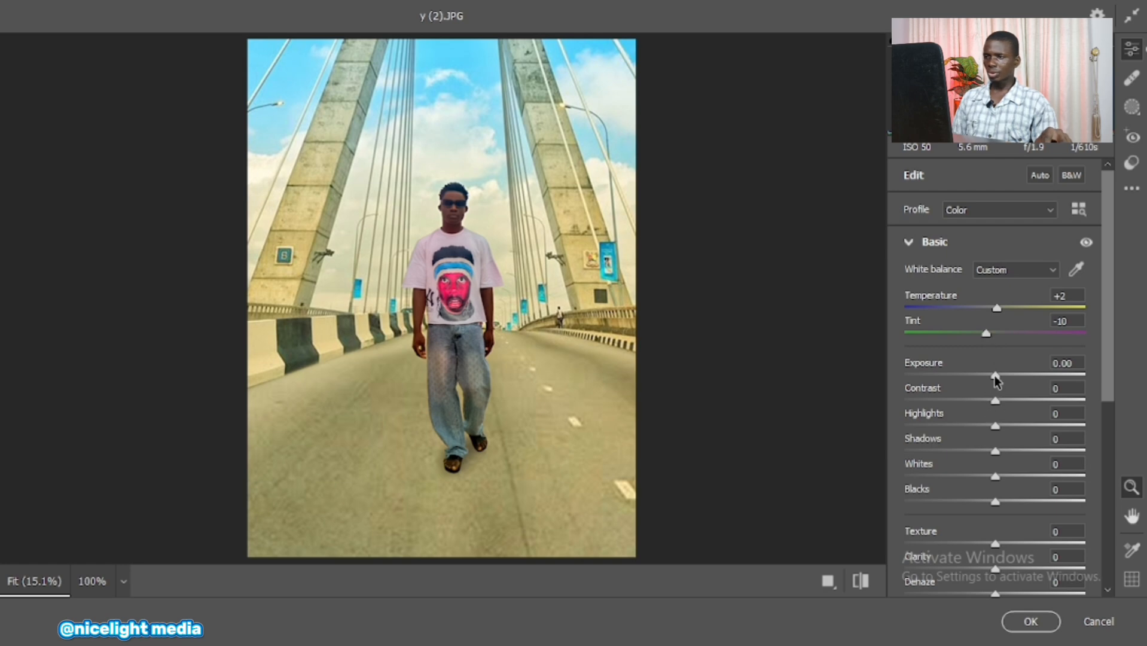
# Step: Set exposure to +0.60, contrast to +21, highlights to -52, shadows to +8, whites to -57 and blacks to -26
pyautogui.moveTo(996, 375); pyautogui.dragTo(949, 427)
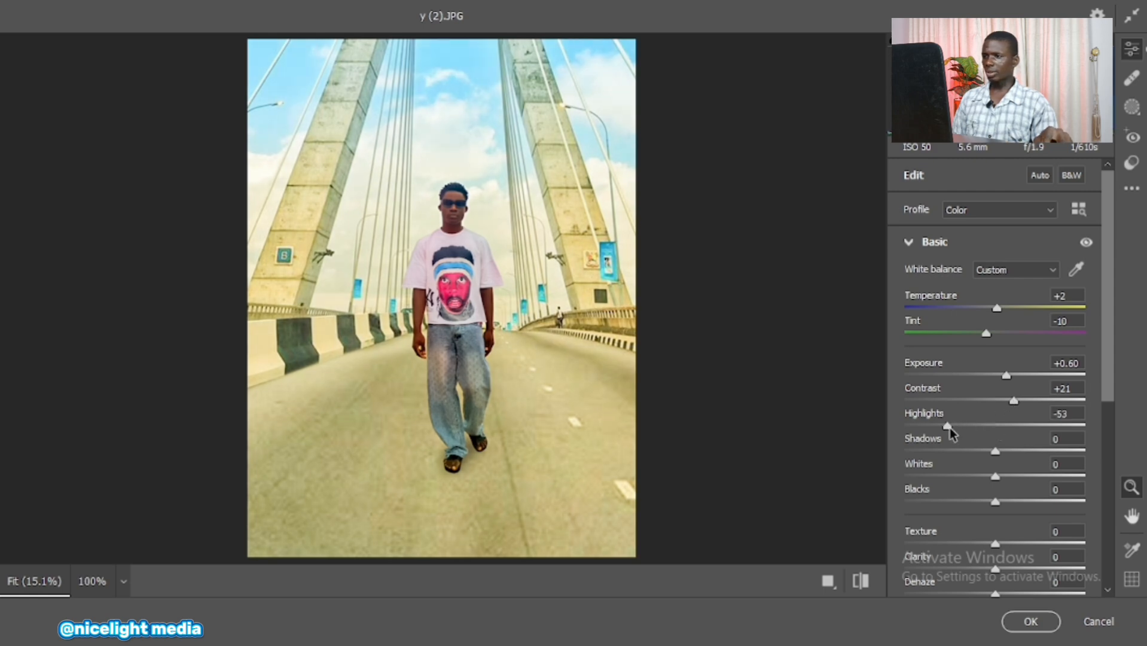
pyautogui.scroll(-3, 1025, 406)
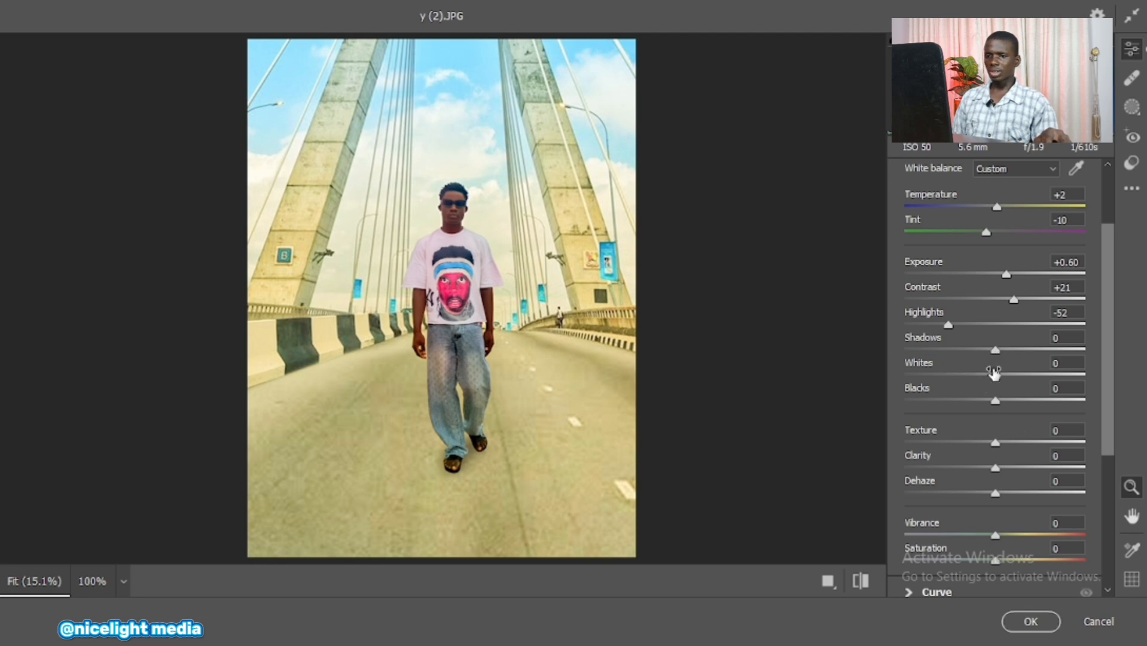
pyautogui.moveTo(1007, 352); pyautogui.dragTo(944, 376)
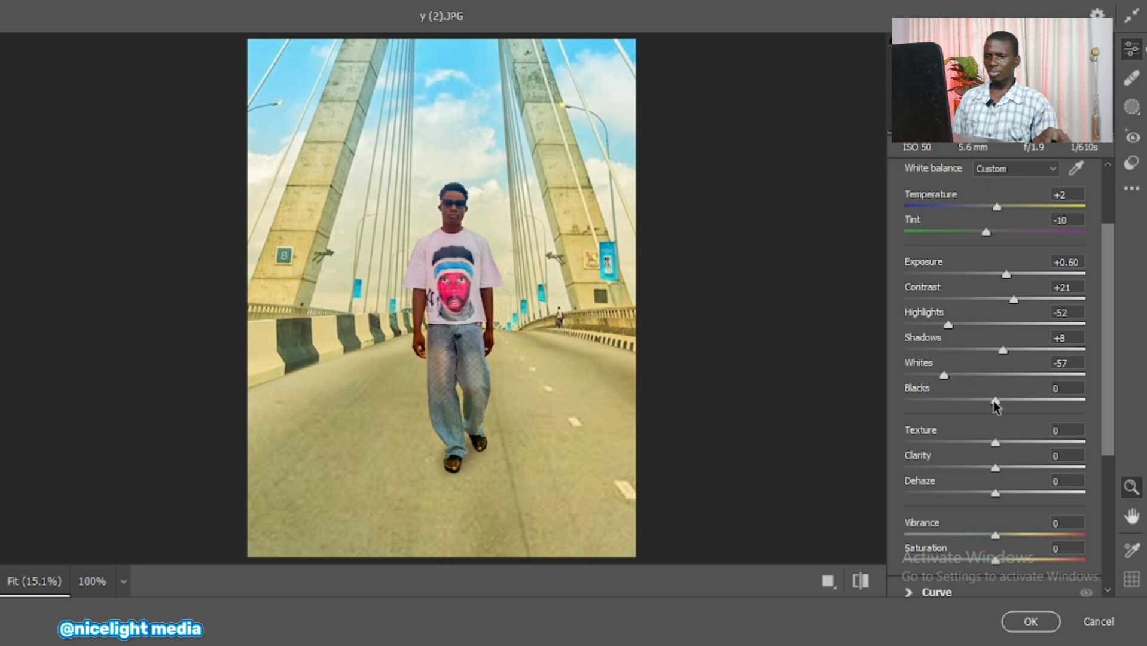
pyautogui.moveTo(996, 401); pyautogui.dragTo(971, 399)
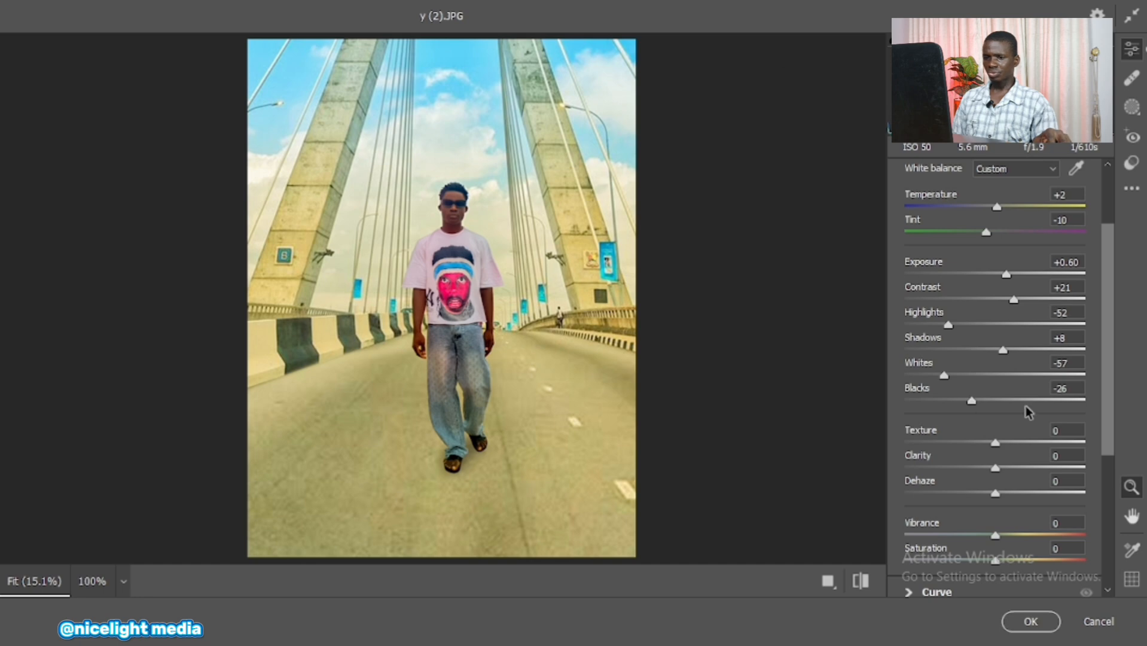
# Step: Set clarity to +23, checking the face at 100%, and raise vibrance to +15
pyautogui.scroll(-3, 1000, 429)
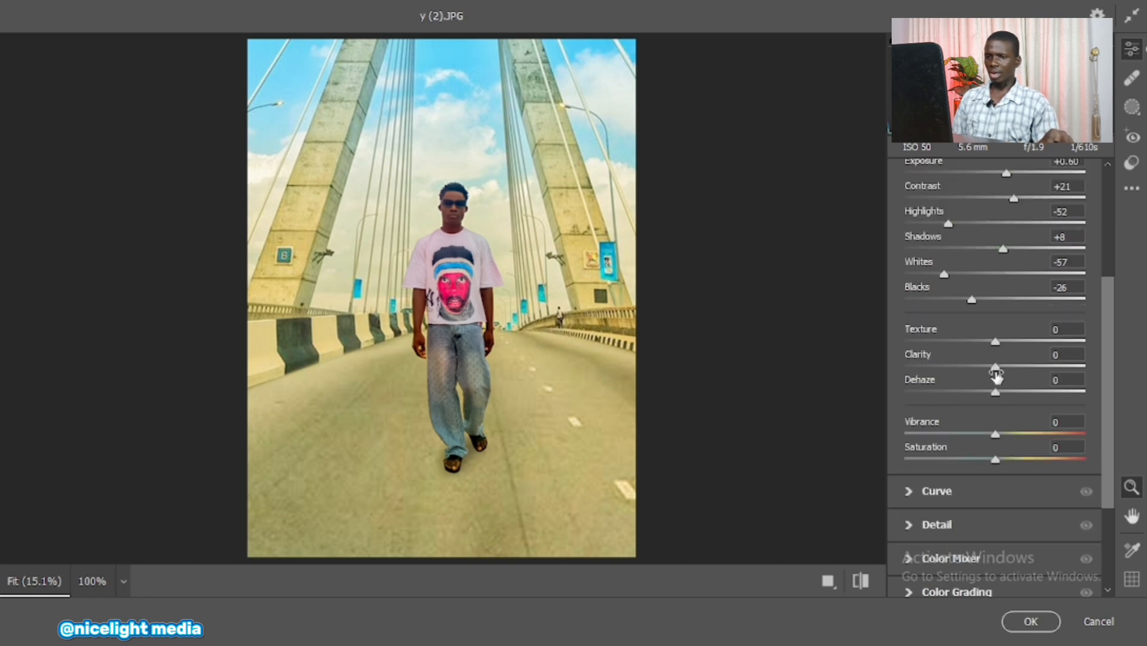
pyautogui.moveTo(998, 364); pyautogui.dragTo(1015, 365)
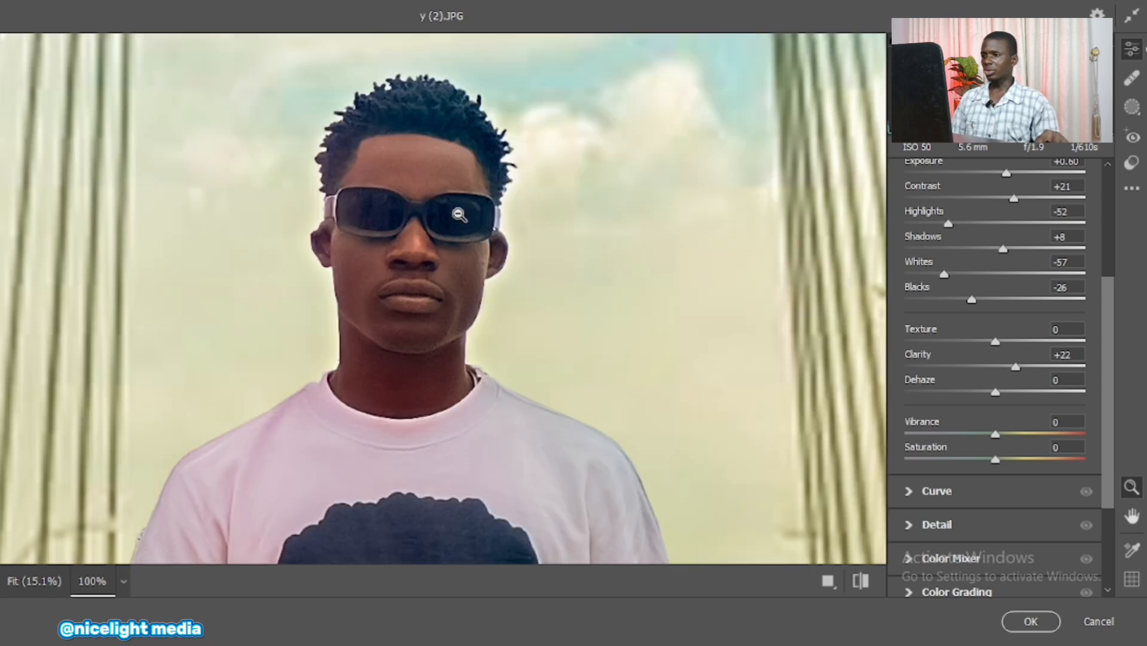
pyautogui.click(456, 209)
pyautogui.click(434, 241)
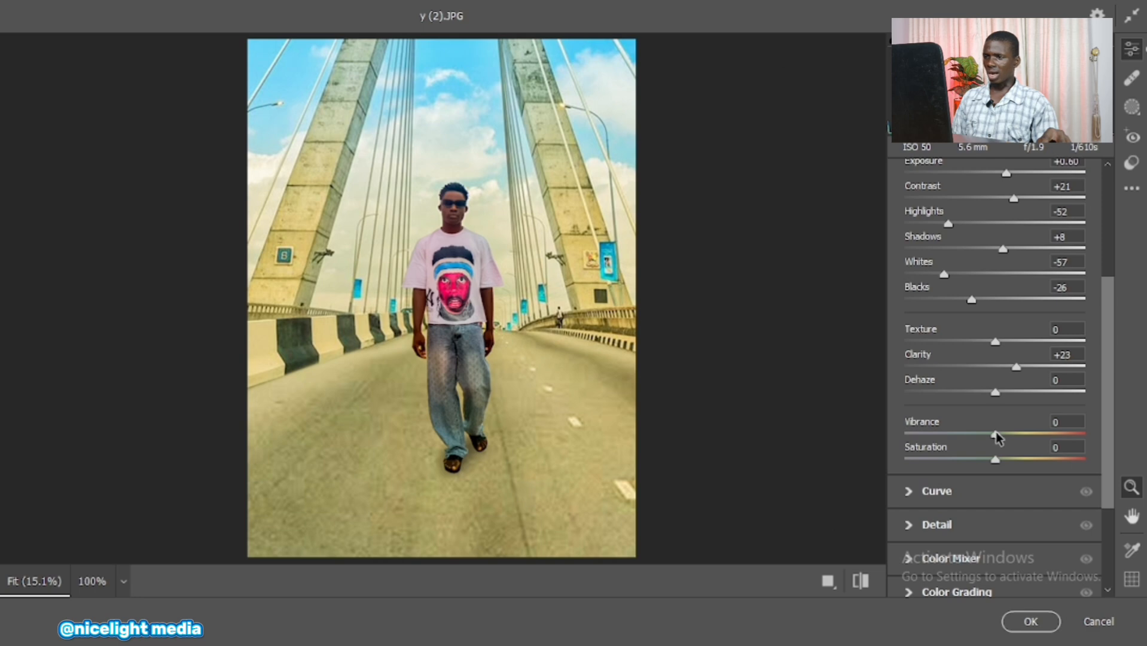
pyautogui.moveTo(995, 431)
pyautogui.mouseDown()
pyautogui.moveTo(1020, 441)
pyautogui.moveTo(1010, 441)
pyautogui.mouseUp()
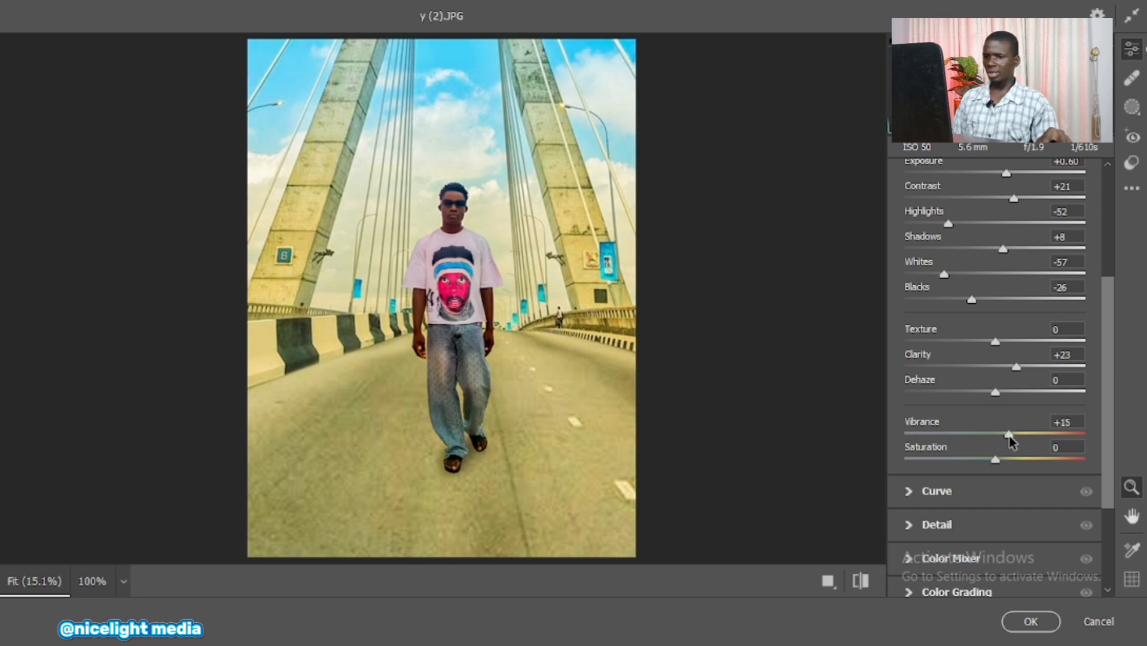
# Step: In the Color Mixer, set the reds to saturation +24 and luminance -8, and the oranges to saturation +8 and luminance -1
pyautogui.scroll(-3, 978, 405)
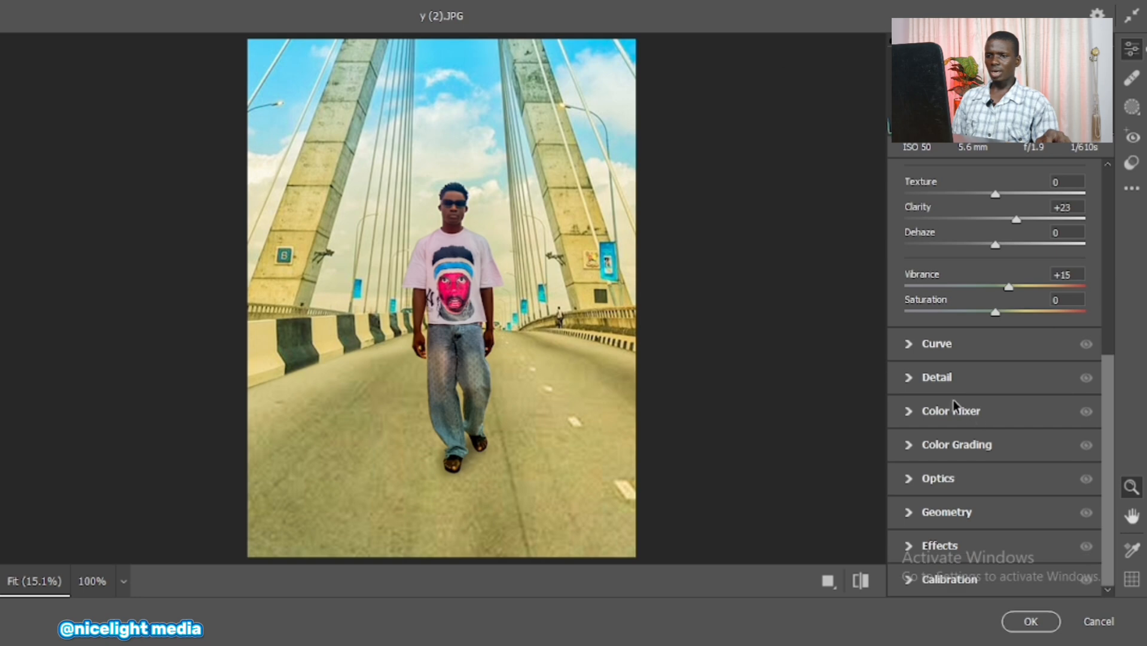
pyautogui.click(936, 417)
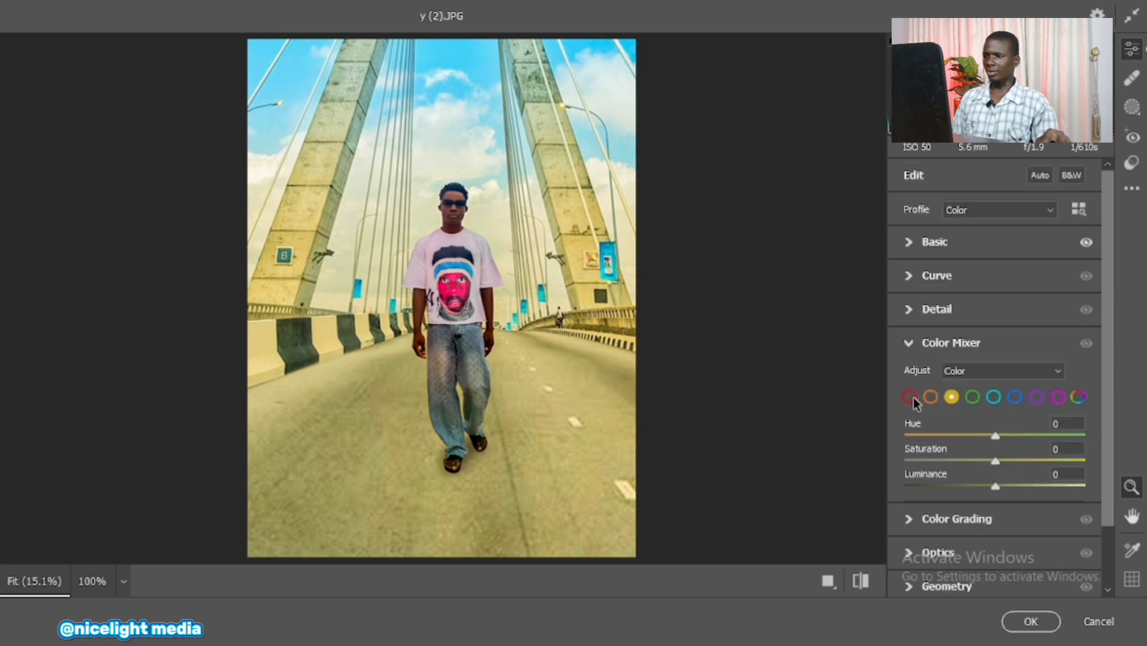
pyautogui.click(910, 397)
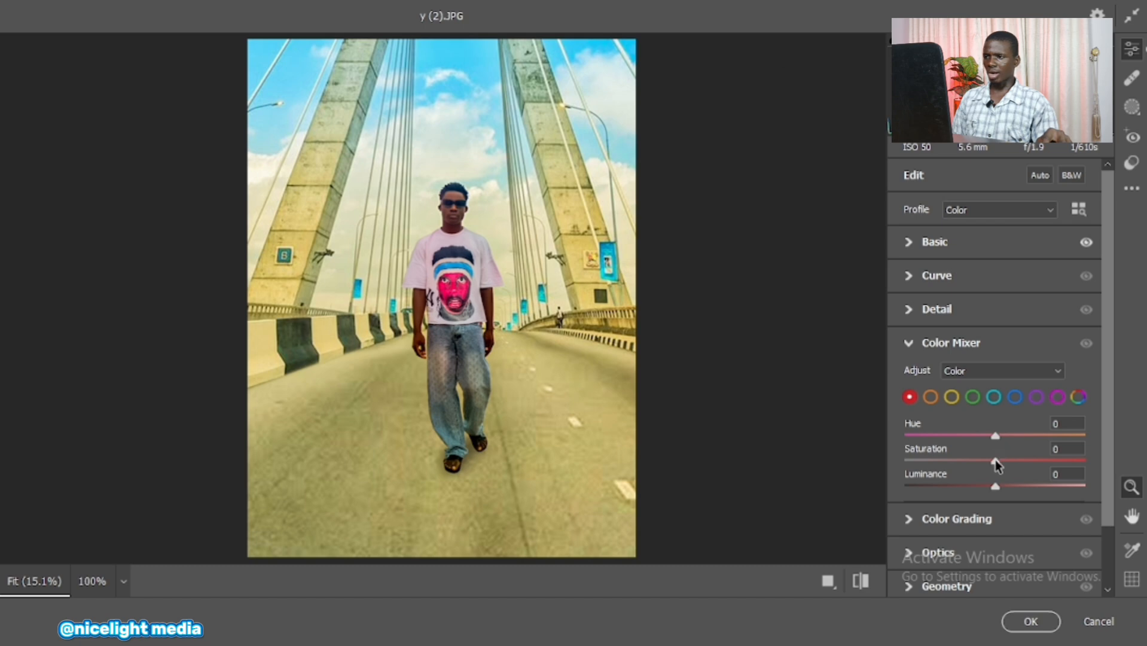
pyautogui.moveTo(996, 461); pyautogui.dragTo(987, 486)
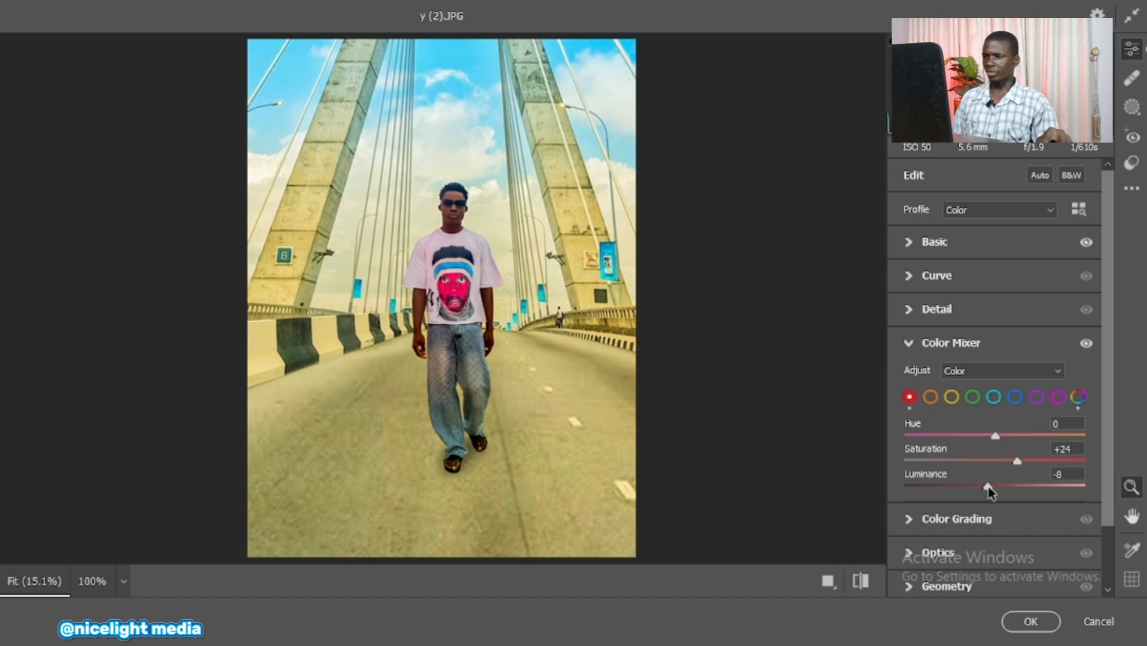
pyautogui.click(930, 397)
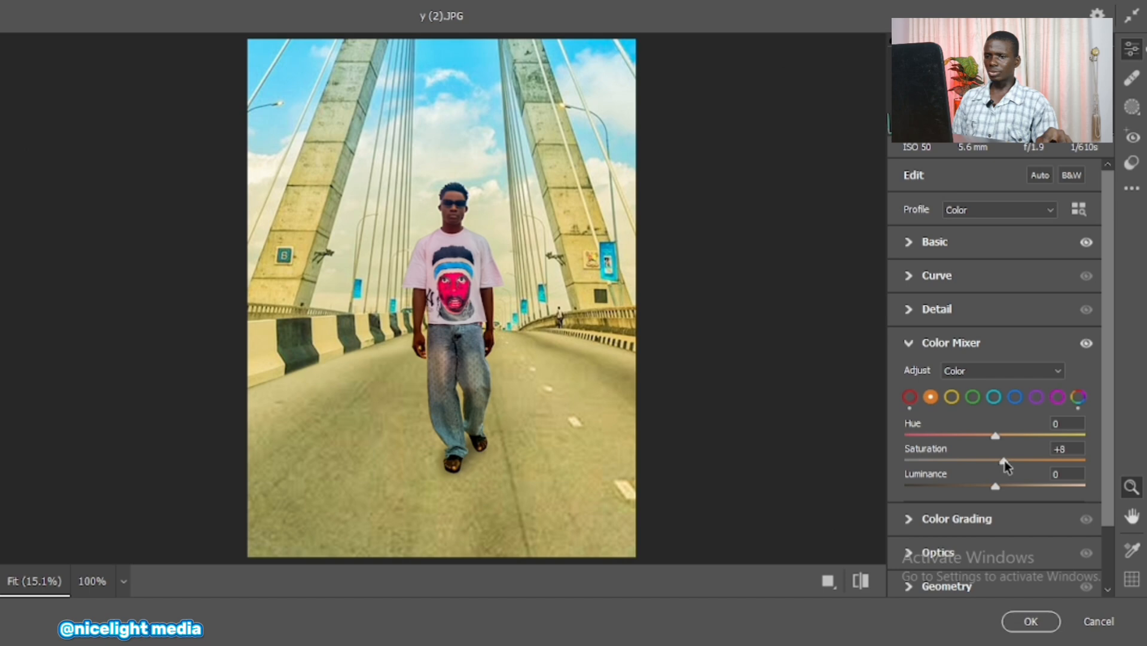
pyautogui.moveTo(1004, 460); pyautogui.dragTo(993, 490)
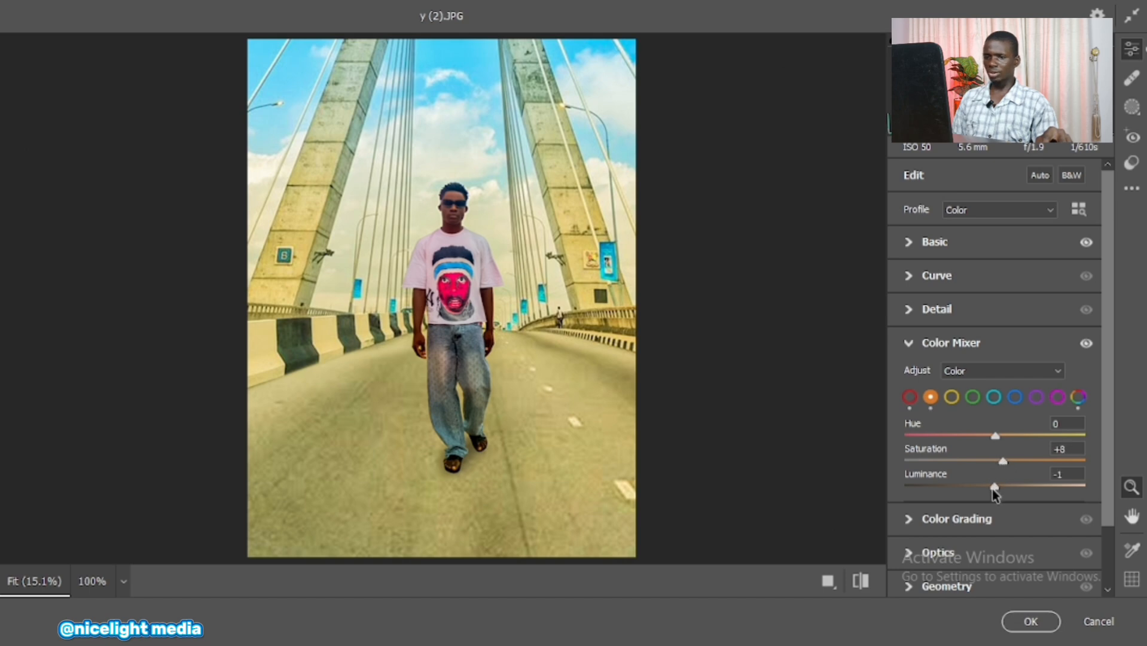
# Step: Adjust the blues' saturation and luminance in the Color Mixer, and set the purples to saturation +15 and luminance -6
pyautogui.click(1014, 397)
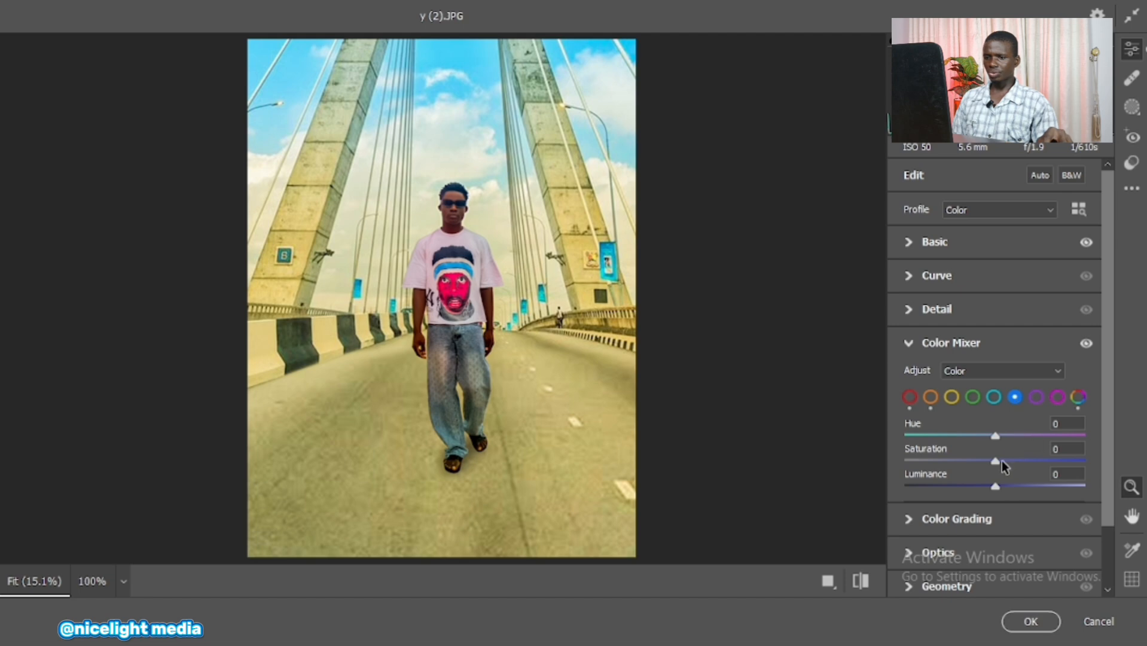
pyautogui.moveTo(996, 460); pyautogui.dragTo(990, 486)
pyautogui.click(1037, 400)
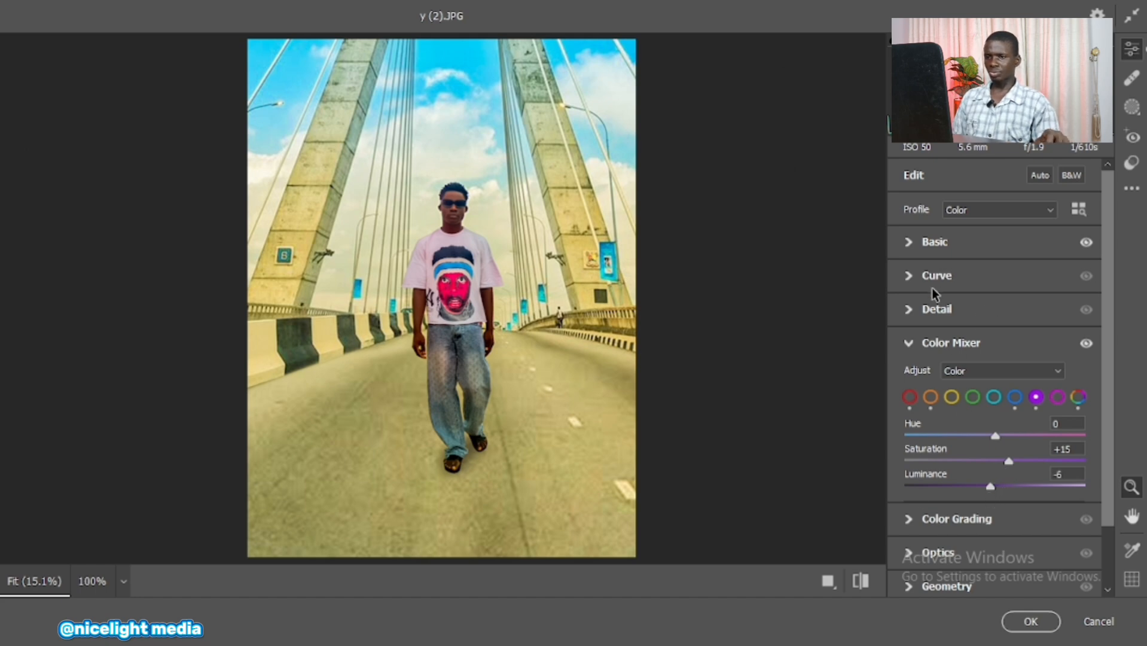
# Step: Raise the exposure to +1.05 in the Basic adjustments and apply the Camera Raw Filter
pyautogui.click(910, 242)
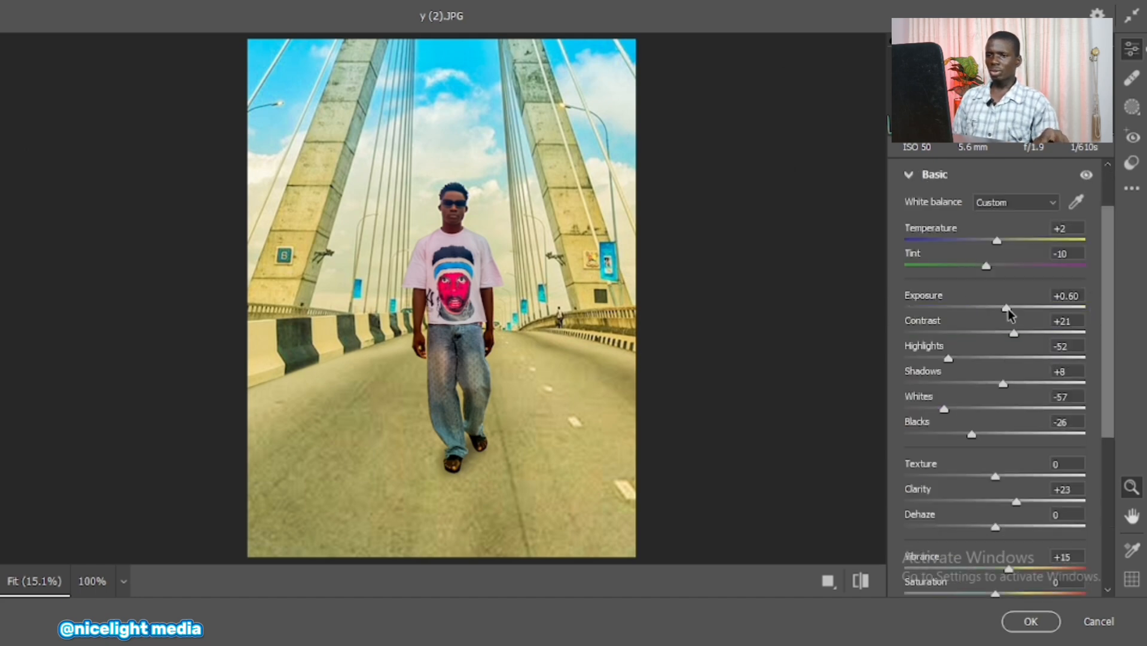
pyautogui.moveTo(1007, 308); pyautogui.dragTo(1015, 307)
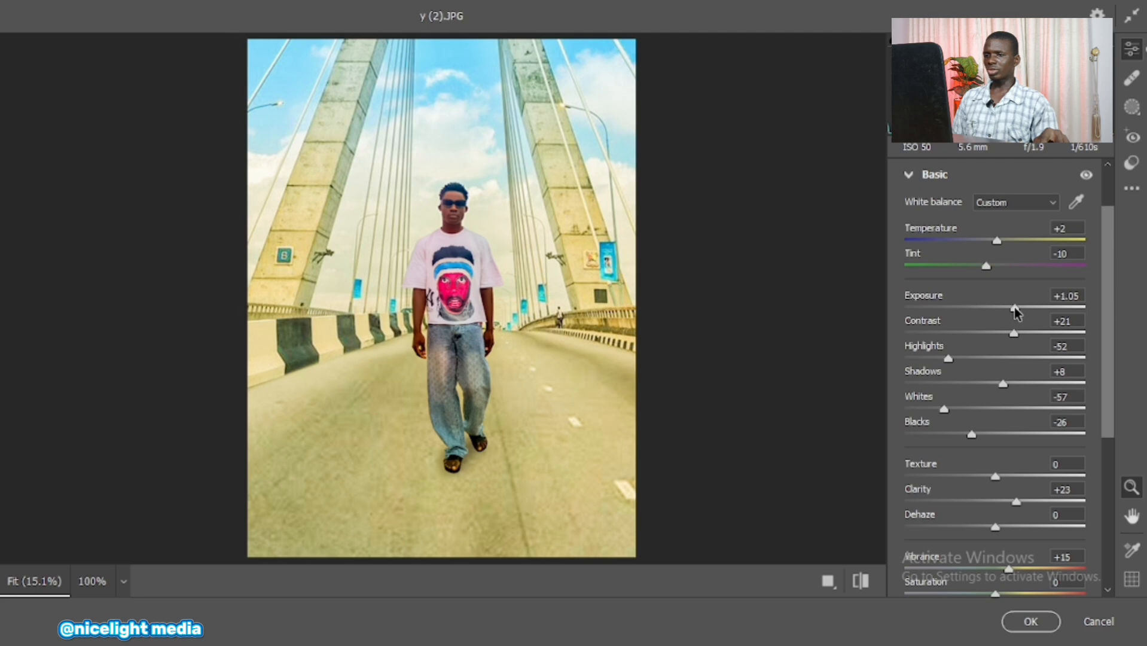
pyautogui.click(1031, 622)
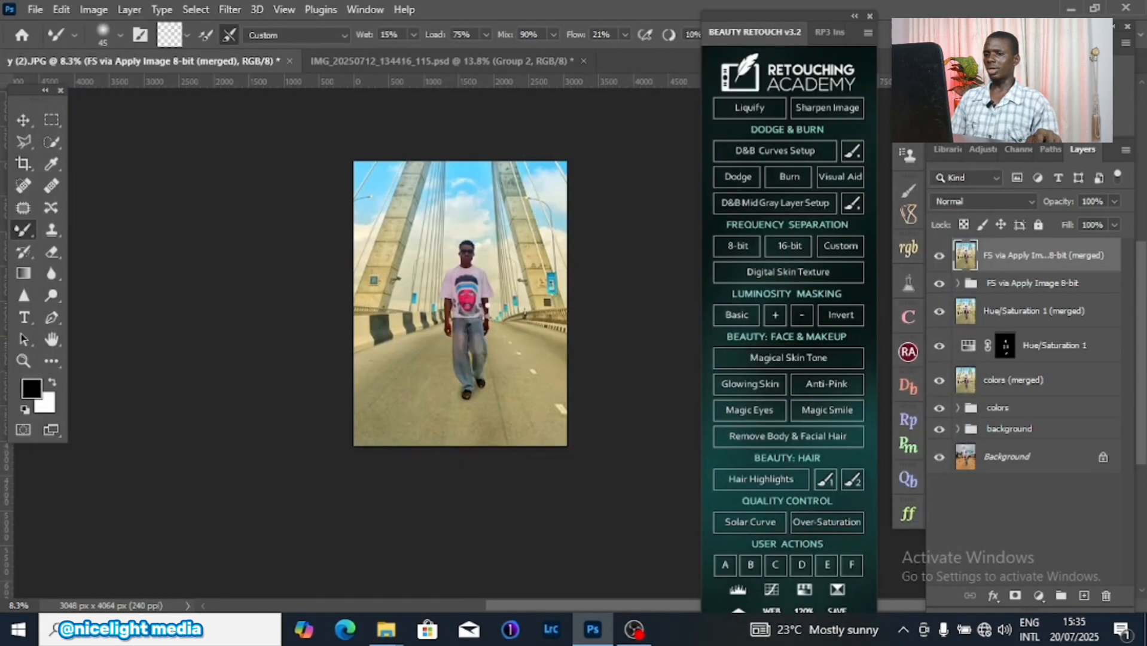
# Step: Toggle the FS via Apply Image 8-bit (merged) layer's visibility to compare the image before and after grading
pyautogui.scroll(10, 485, 290)
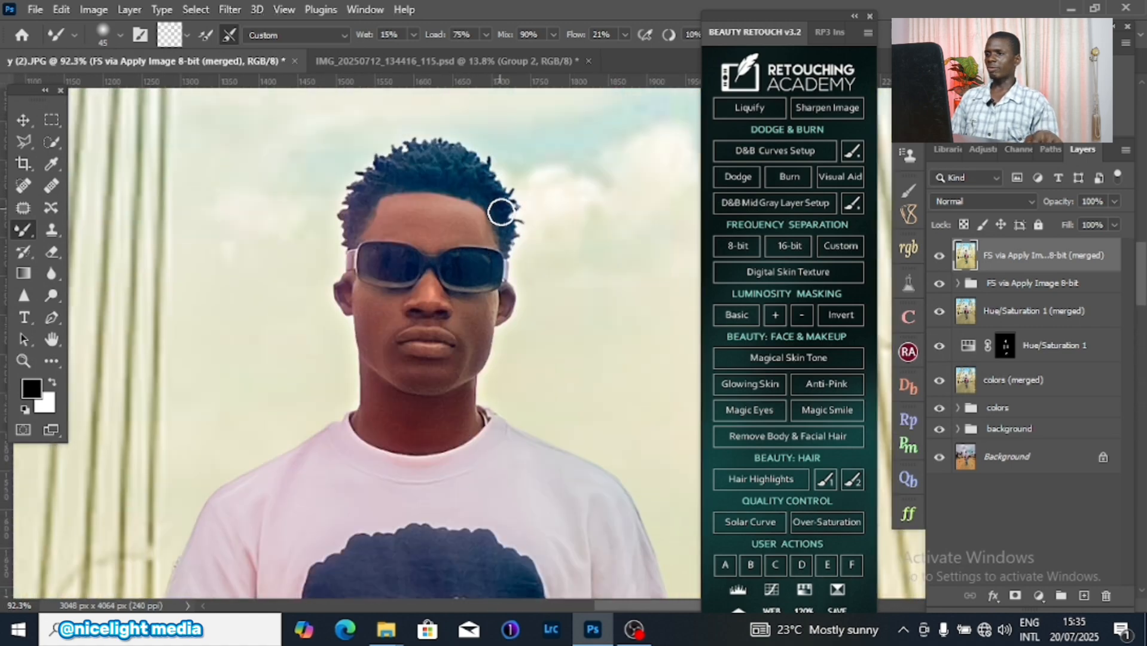
pyautogui.scroll(-6, 503, 213)
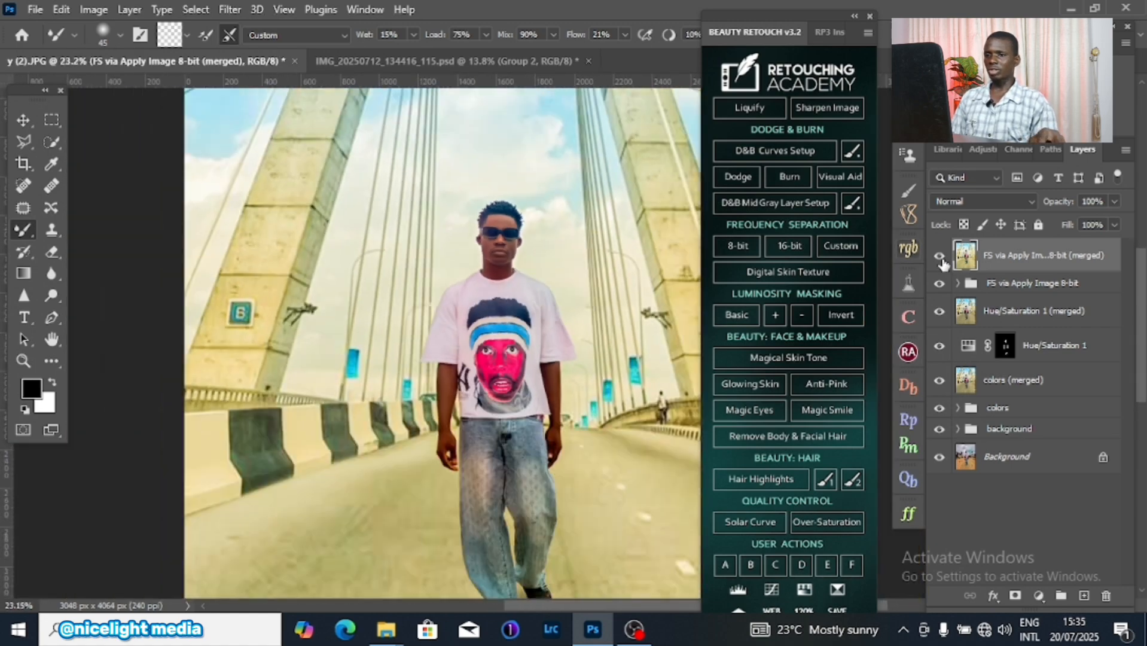
pyautogui.click(939, 259)
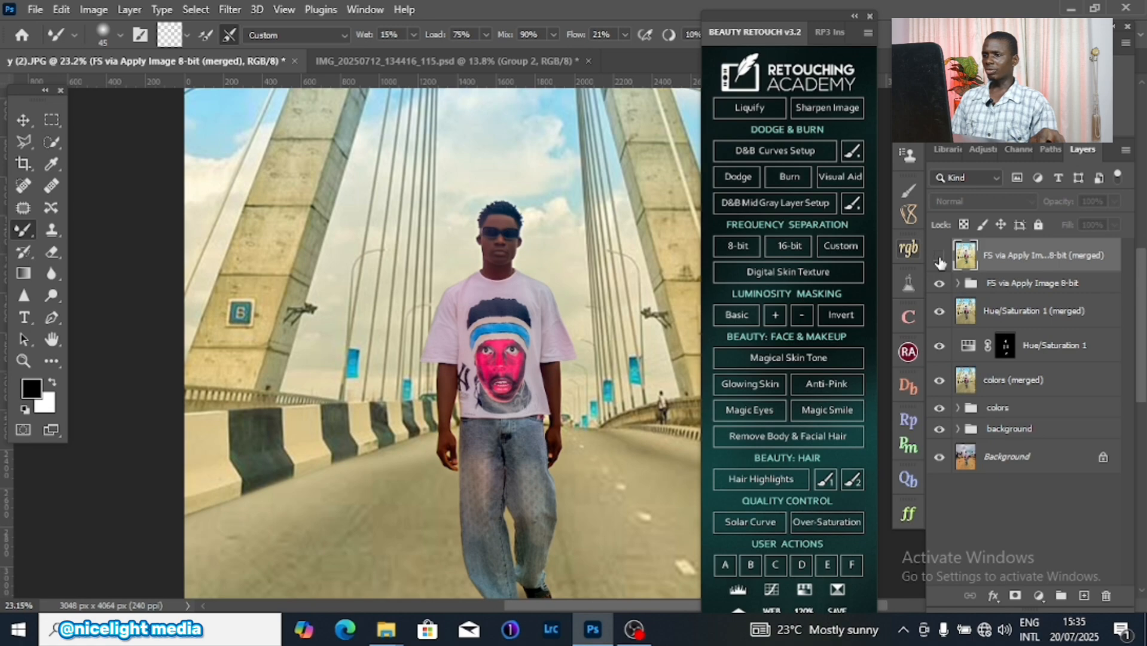
pyautogui.click(939, 259)
pyautogui.scroll(-2, 503, 242)
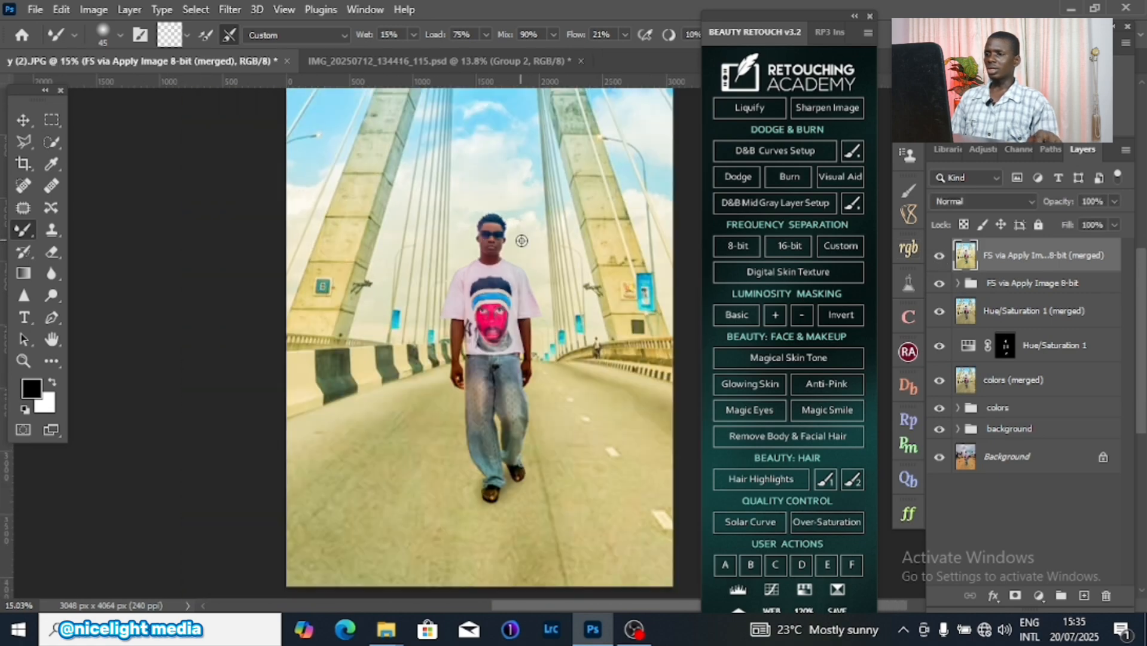
# Step: Inspect the graded subject up close from the face down over the shirt and jeans to the feet
pyautogui.scroll(6, 489, 314)
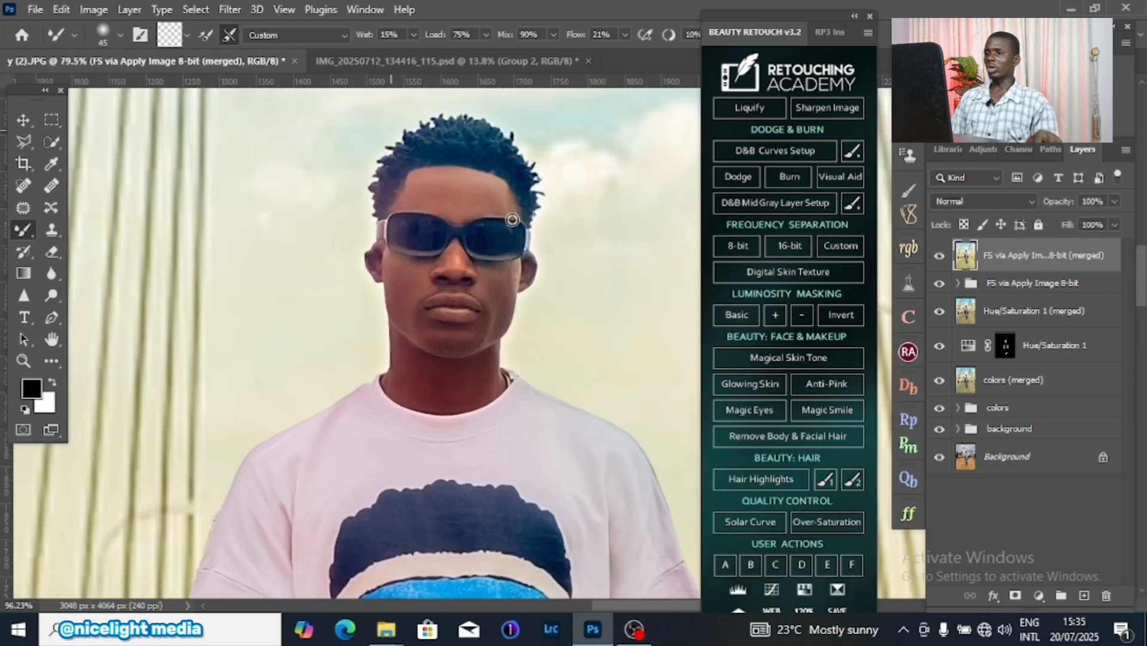
pyautogui.moveTo(482, 190); pyautogui.dragTo(520, 228)
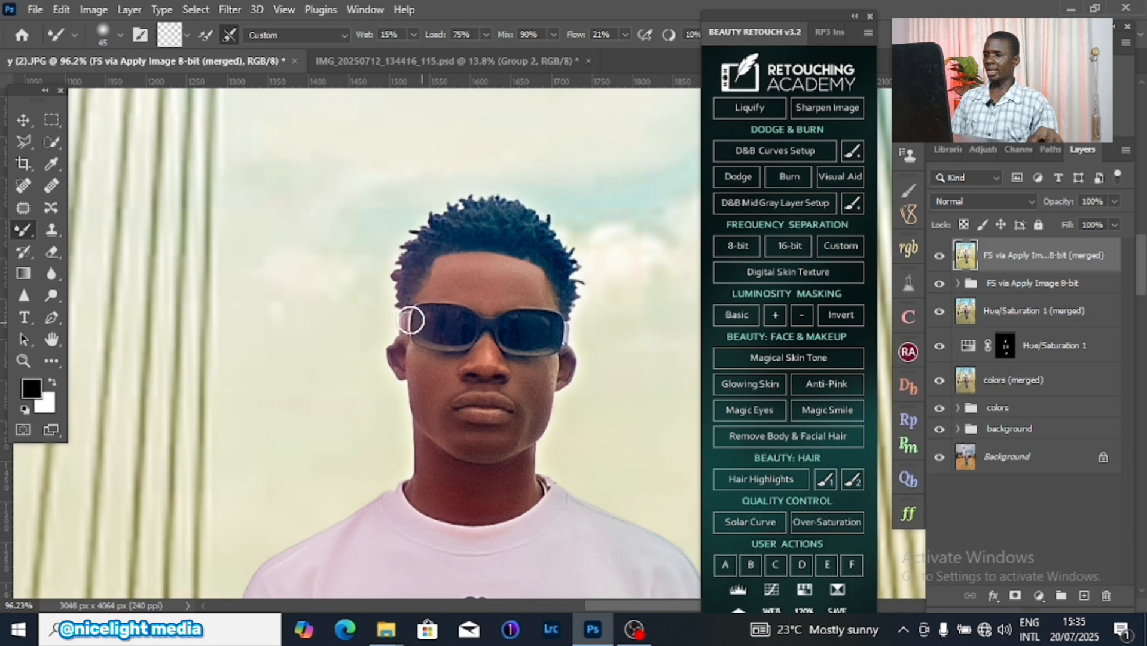
pyautogui.moveTo(519, 402); pyautogui.dragTo(489, 225)
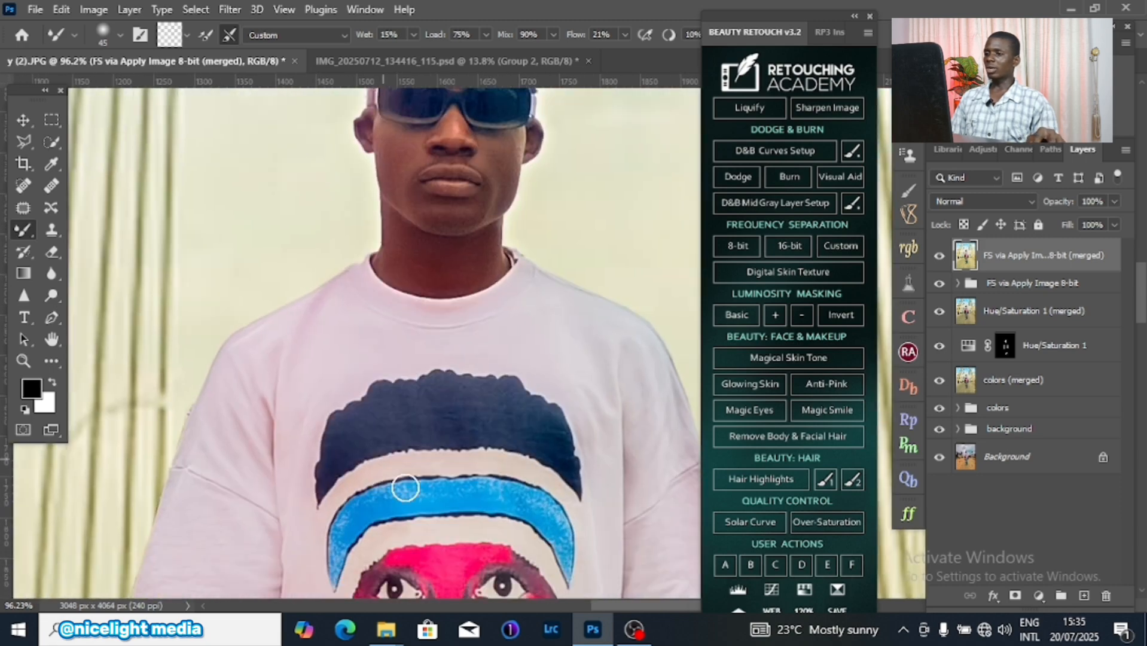
pyautogui.scroll(-3, 497, 443)
pyautogui.scroll(-1, 497, 443)
pyautogui.moveTo(516, 496); pyautogui.dragTo(453, 197)
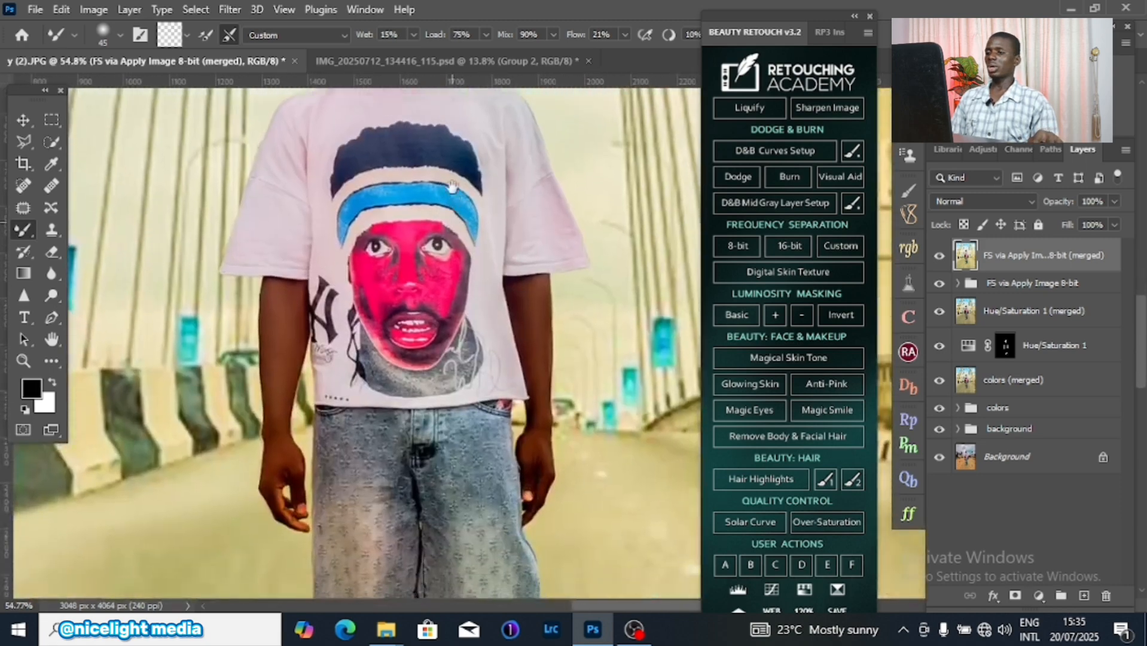
pyautogui.moveTo(362, 448); pyautogui.dragTo(410, 363)
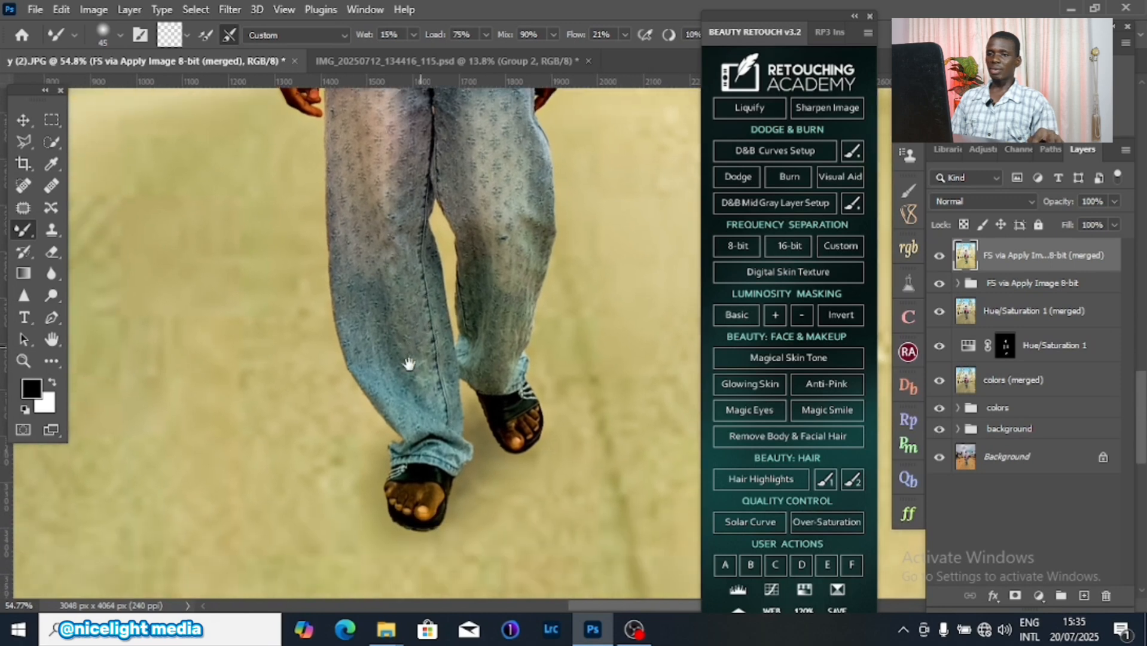
# Step: Select the skin of the front foot with the Quick Selection tool, subtracting the sandal from the selection
pyautogui.click(51, 142)
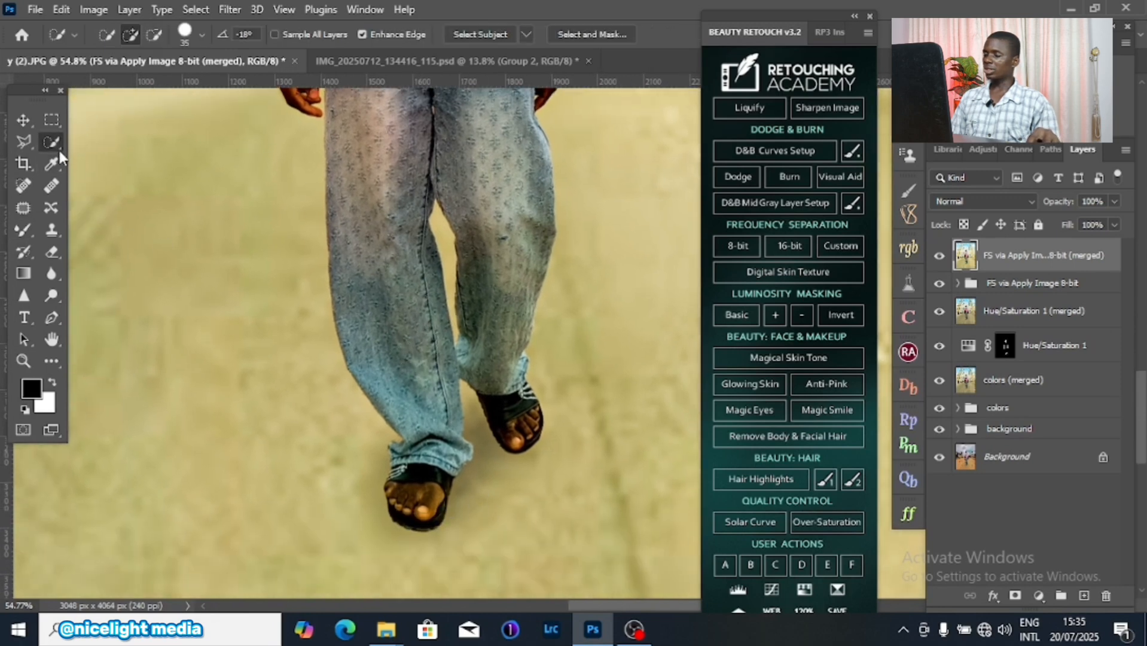
pyautogui.moveTo(417, 500); pyautogui.dragTo(432, 488)
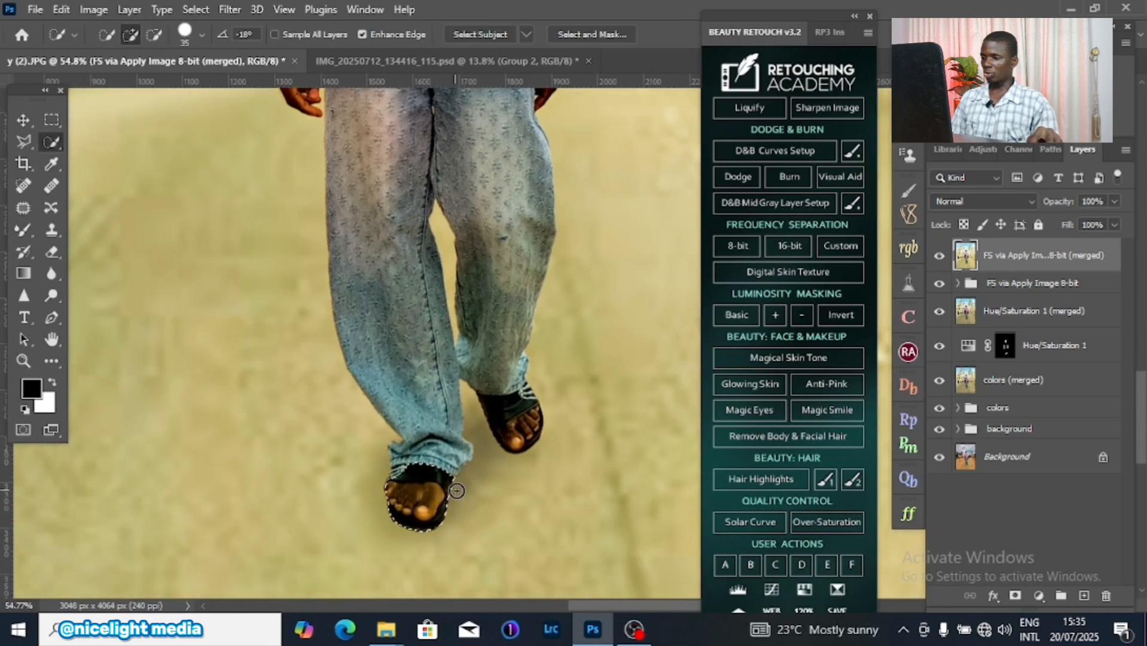
pyautogui.keyDown('alt'); pyautogui.click(419, 472); pyautogui.keyUp('alt')
pyautogui.keyDown('alt'); pyautogui.click(422, 530); pyautogui.keyUp('alt')
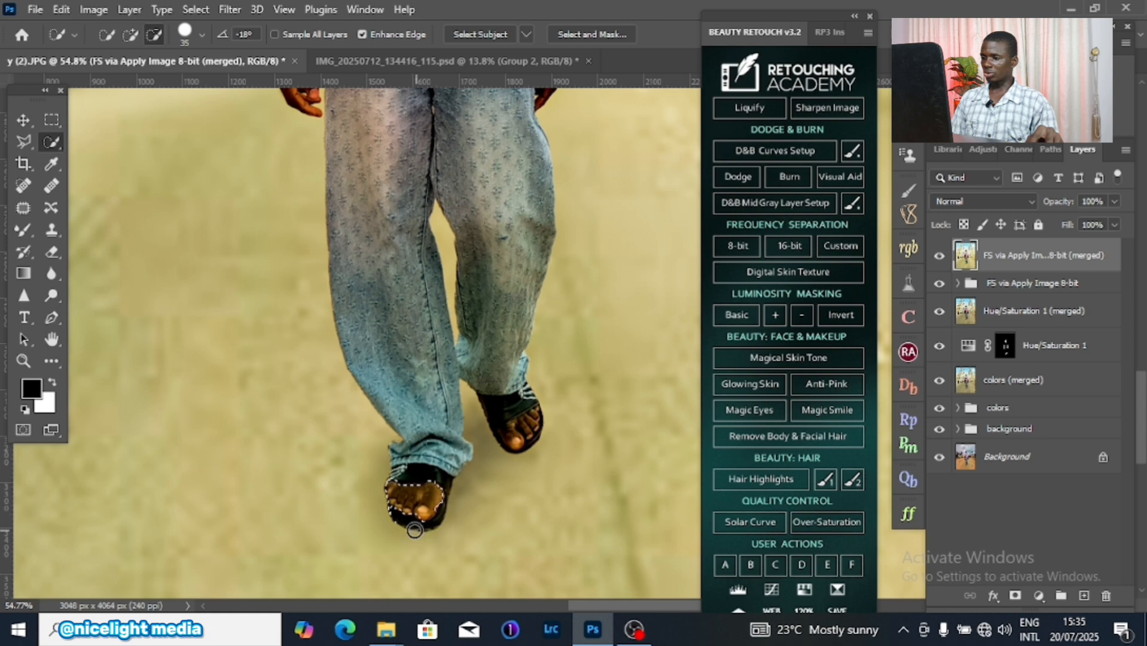
# Step: Add the skin of the back foot to the selection with the Quick Selection tool, subtracting the sandal's edge
pyautogui.click(520, 432)
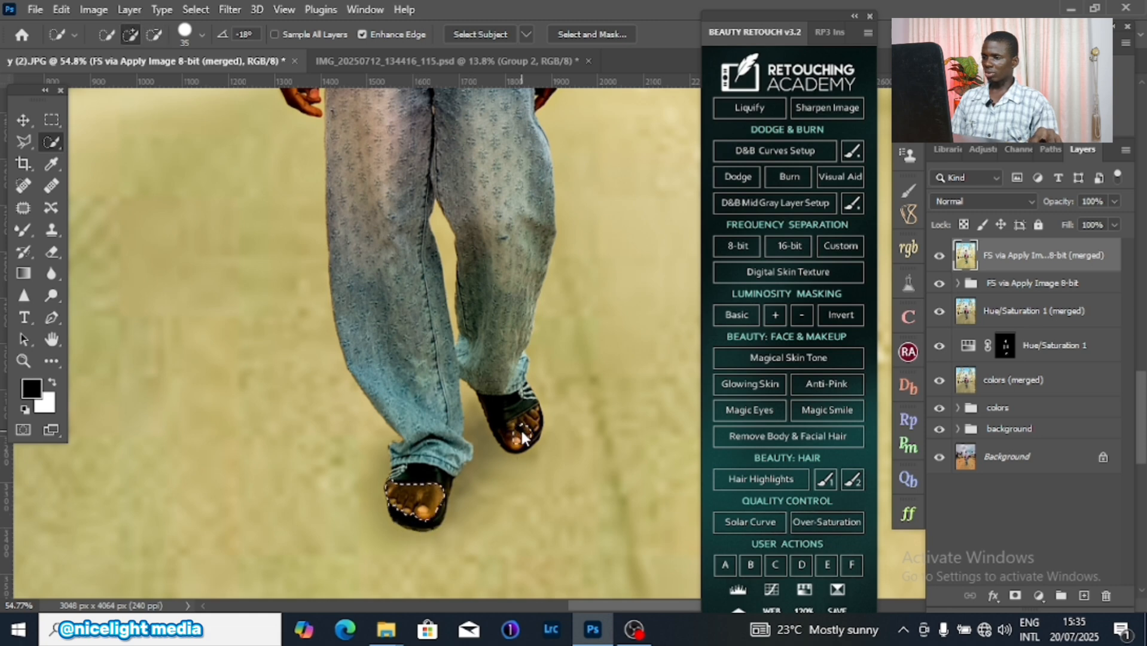
pyautogui.moveTo(497, 407)
pyautogui.mouseDown()
pyautogui.moveTo(519, 391)
pyautogui.moveTo(467, 402)
pyautogui.moveTo(514, 438)
pyautogui.mouseUp()
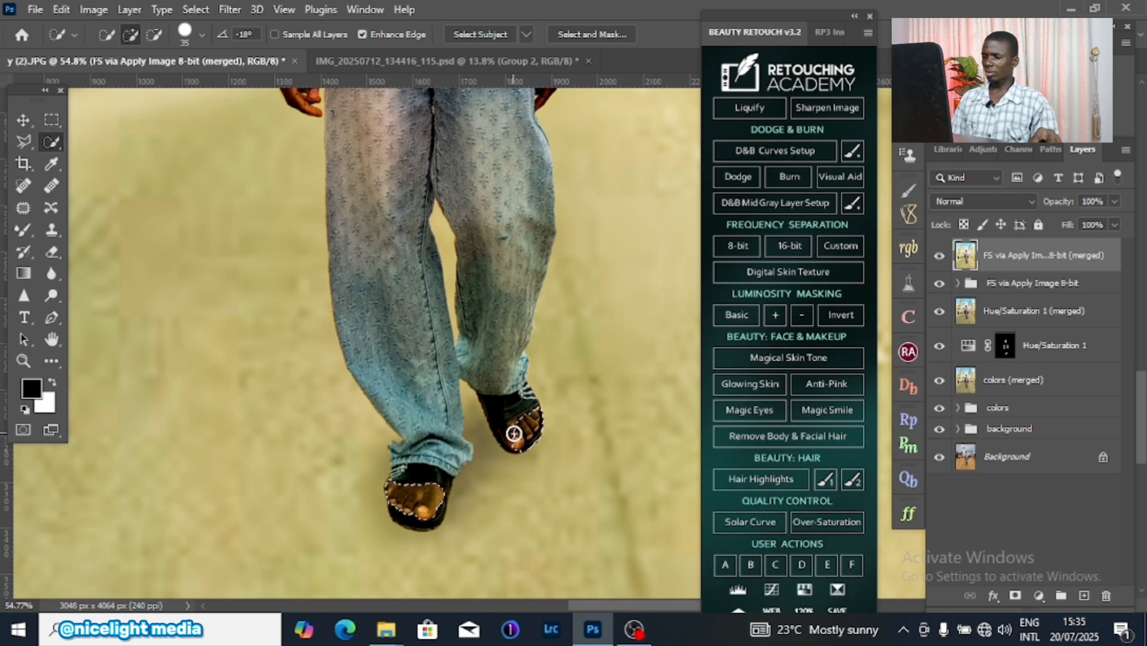
pyautogui.click(514, 436)
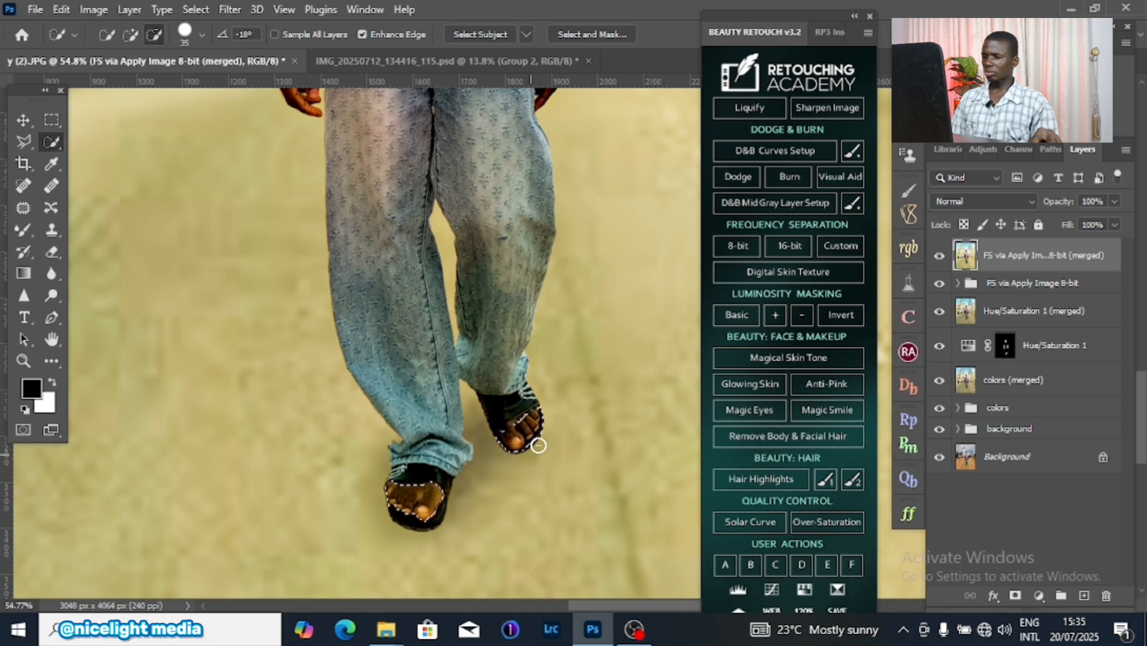
pyautogui.moveTo(538, 443); pyautogui.dragTo(545, 433)
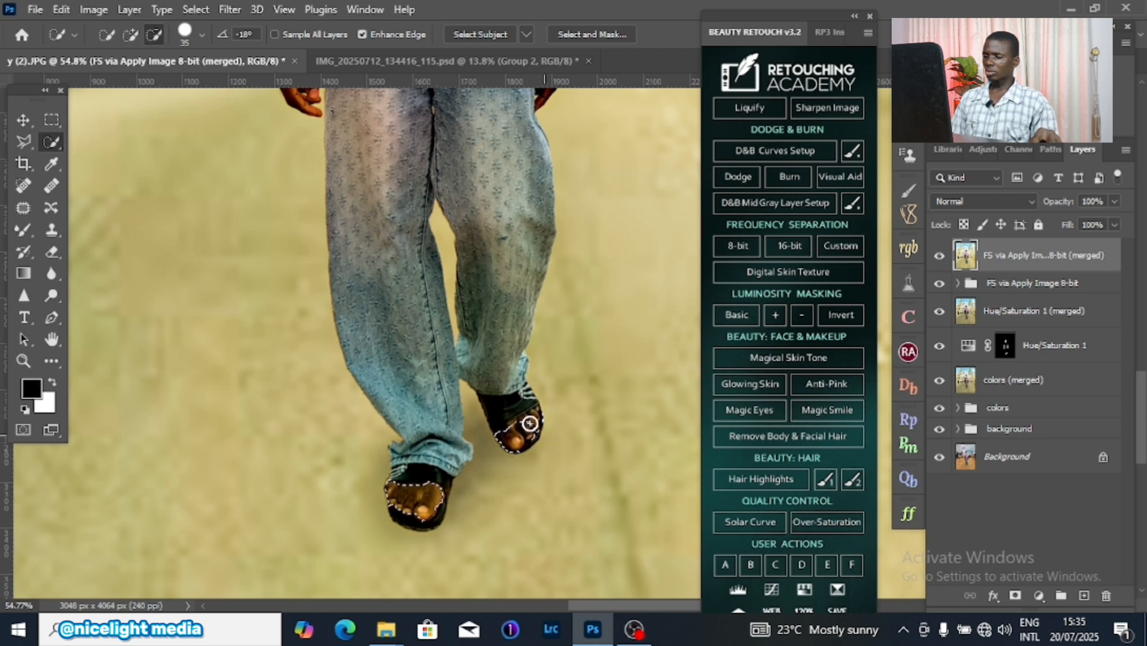
# Step: Feather the selection of both feet by 12 pixels
pyautogui.scroll(-3, 524, 330)
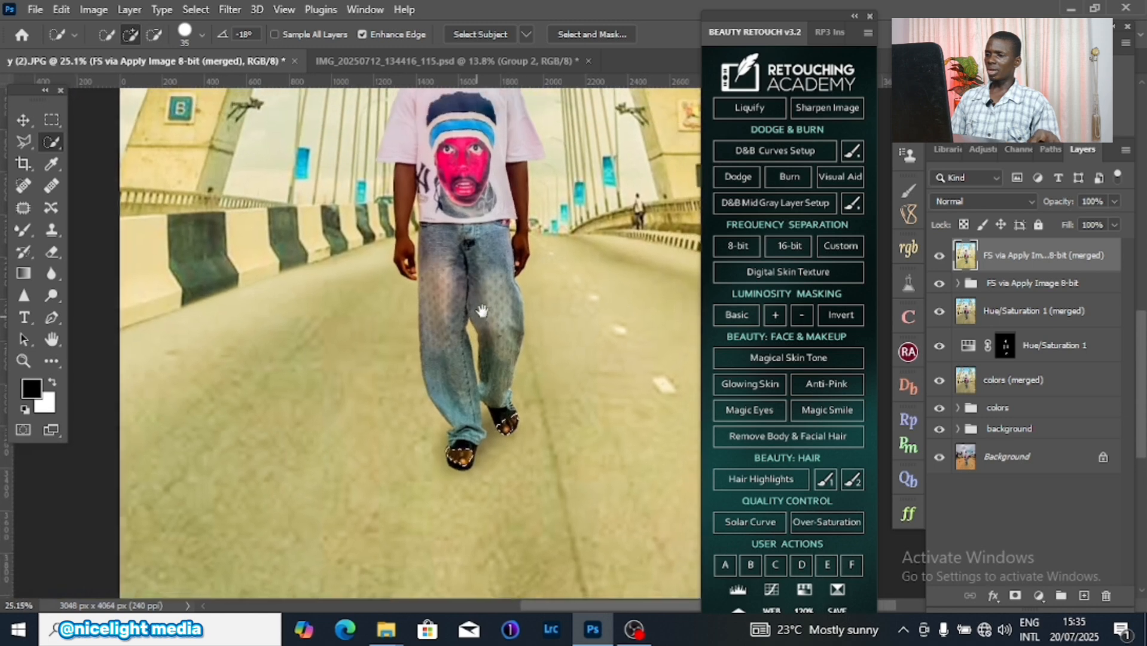
pyautogui.rightClick(517, 254)
pyautogui.click(560, 294)
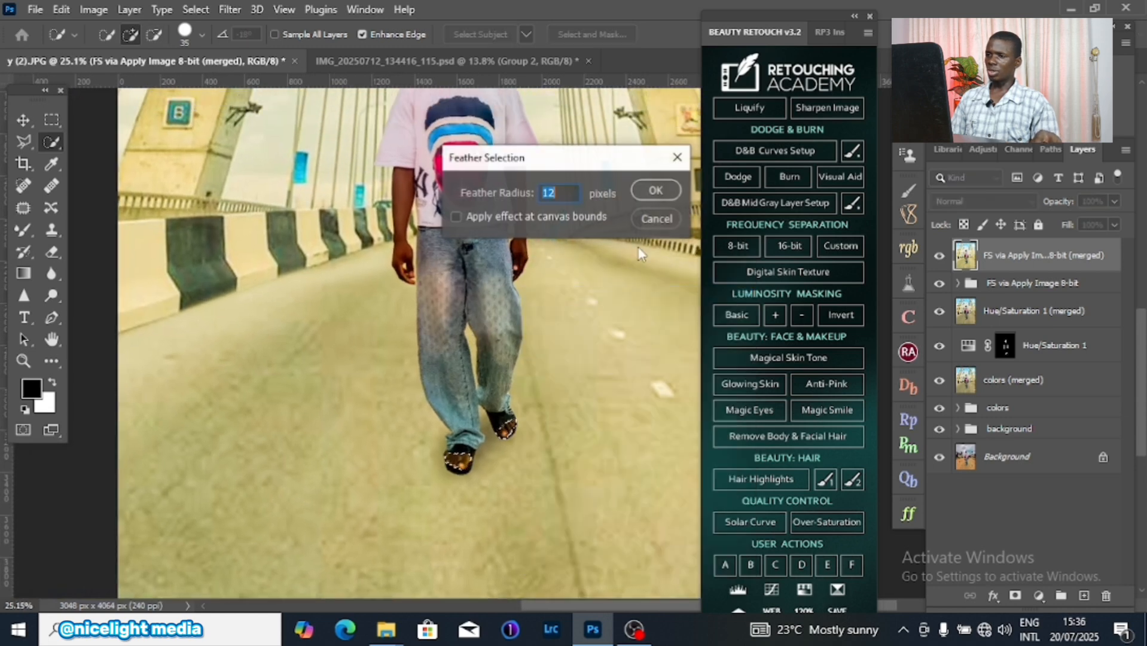
pyautogui.click(655, 192)
# Step: Apply Color Balance to the feet's midtones with Cyan–Red at +18 and Yellow–Blue at -11
pyautogui.hotkey('ctrl', 'b')
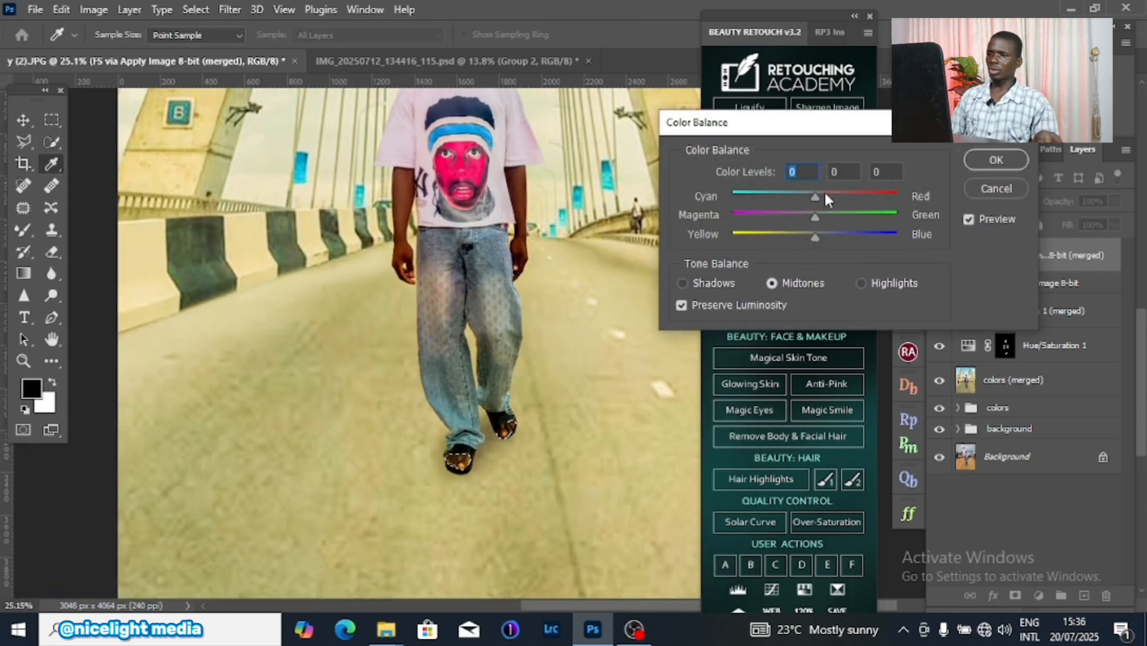
pyautogui.moveTo(815, 196); pyautogui.dragTo(805, 231)
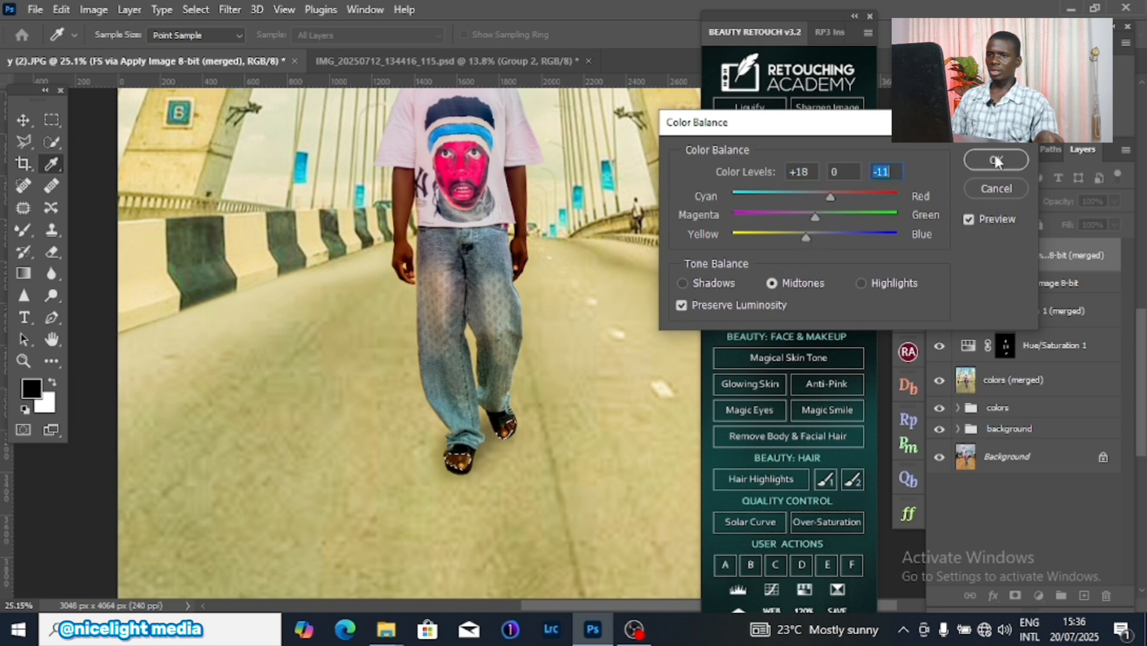
pyautogui.click(969, 159)
# Step: Darken the selected feet with Levels by setting the midtone input to 0.84
pyautogui.press('w')
pyautogui.hotkey('ctrl', 'l')
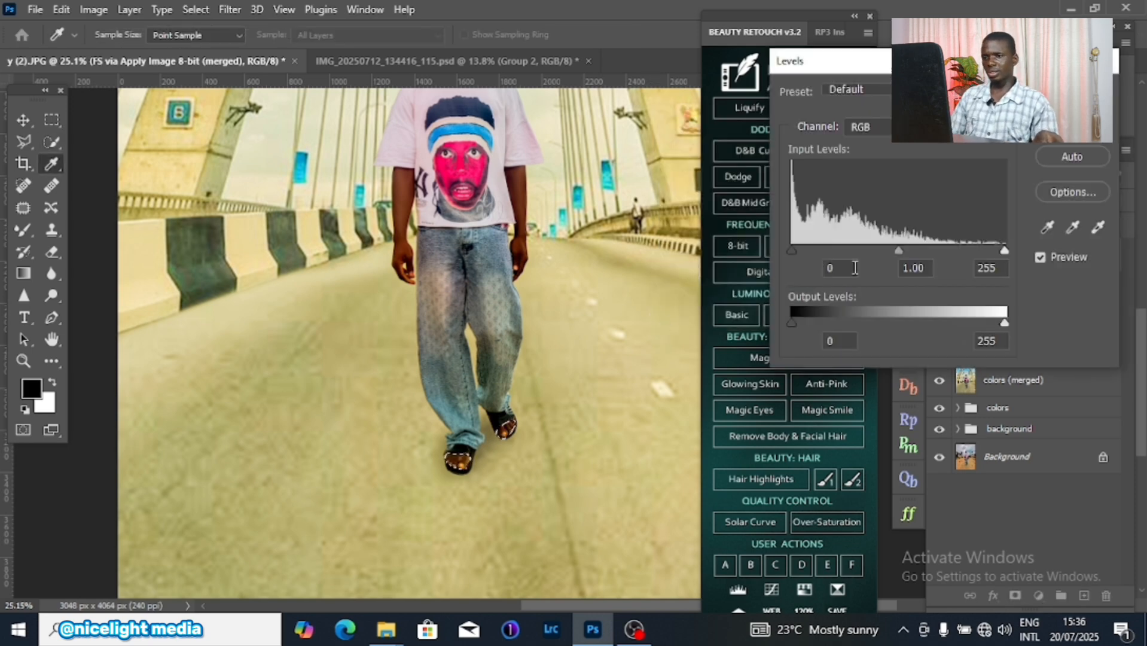
pyautogui.moveTo(899, 250); pyautogui.dragTo(905, 250)
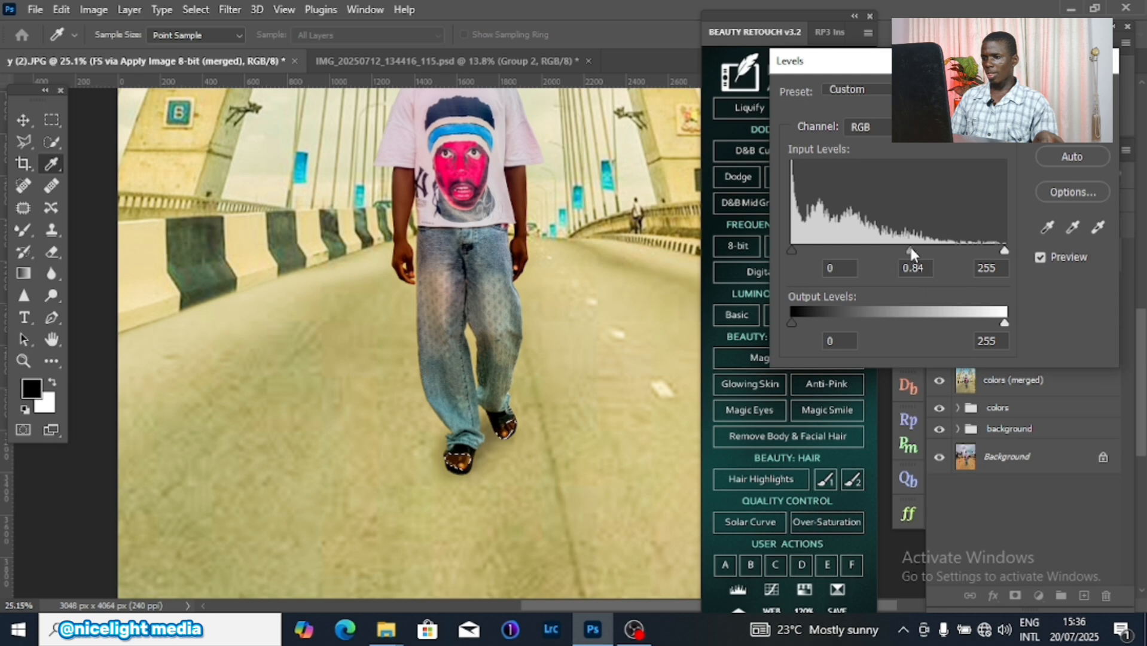
pyautogui.press('Return')
# Step: Raise the selected feet's saturation to +9 with Hue/Saturation, and deselect them
pyautogui.rightClick(444, 279)
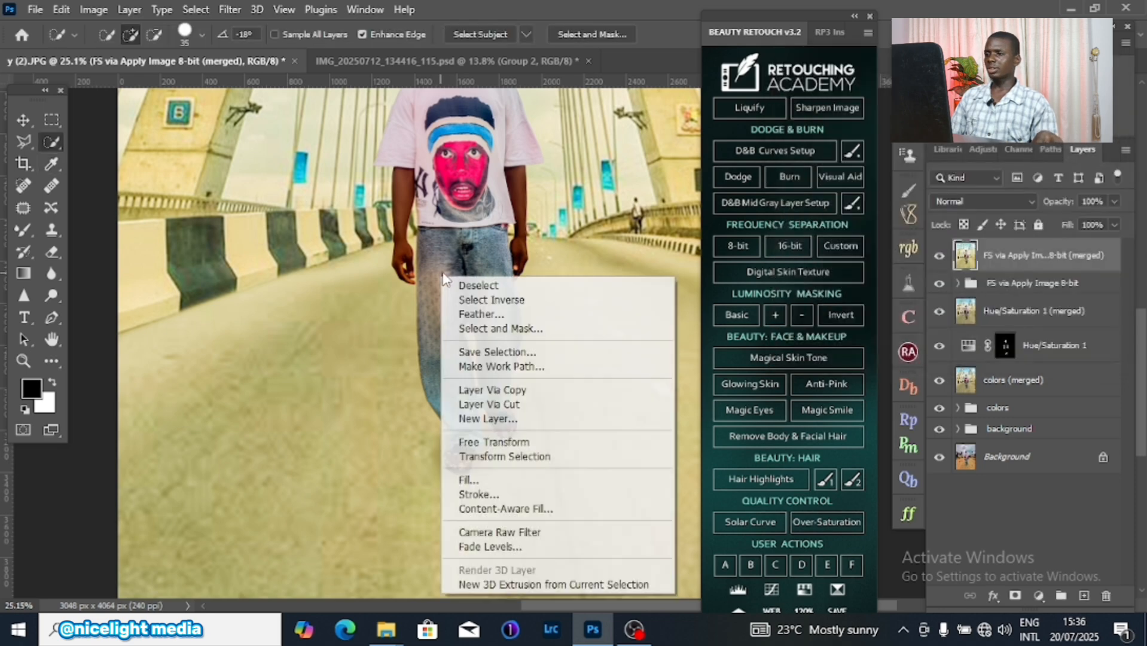
pyautogui.click(473, 285)
pyautogui.scroll(3, 529, 366)
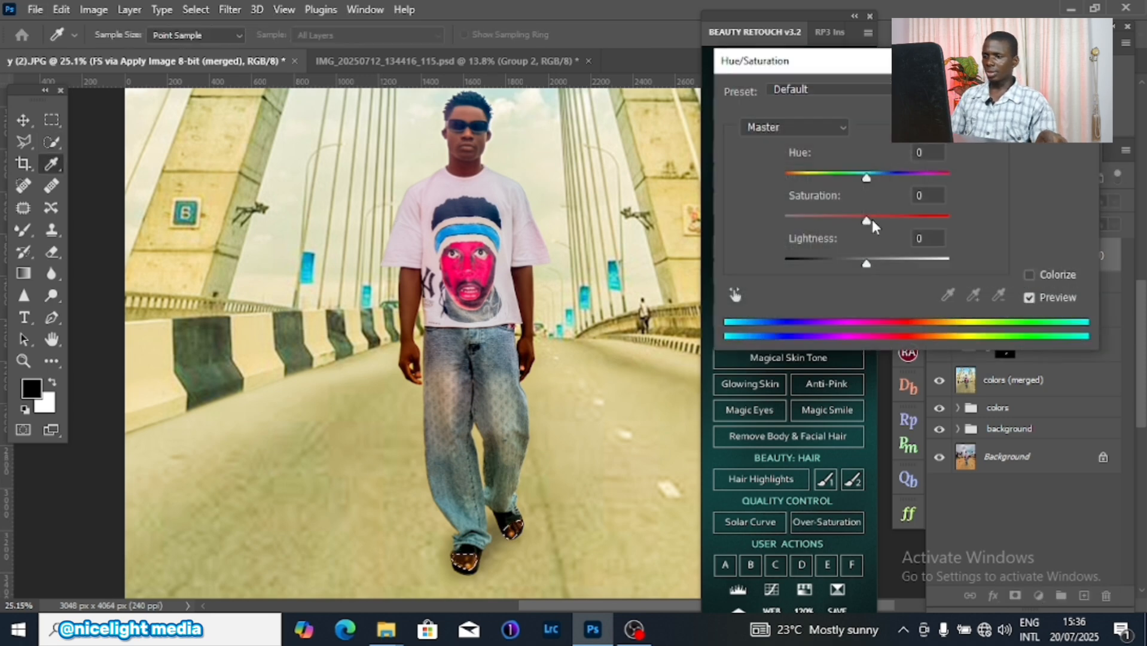
pyautogui.moveTo(872, 220); pyautogui.dragTo(875, 220)
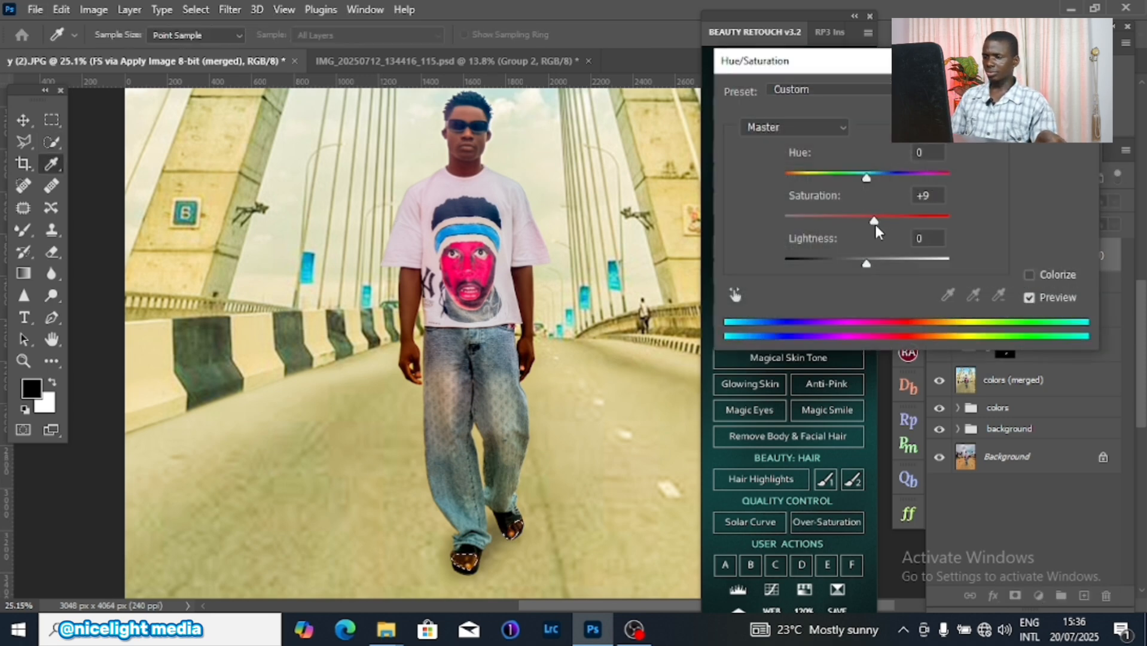
pyautogui.press('Return')
pyautogui.scroll(-3, 542, 302)
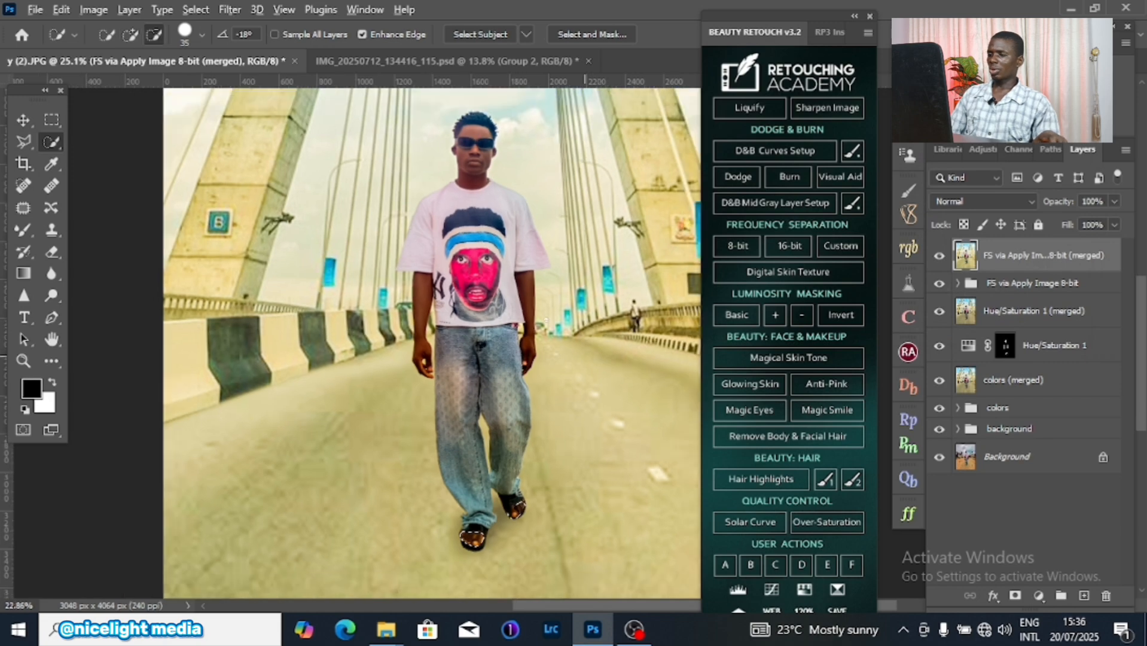
pyautogui.rightClick(531, 214)
pyautogui.click(551, 222)
# Step: Select the forehead skin above the sunglasses with the Quick Selection tool and feather the selection by 12 pixels
pyautogui.scroll(5, 476, 418)
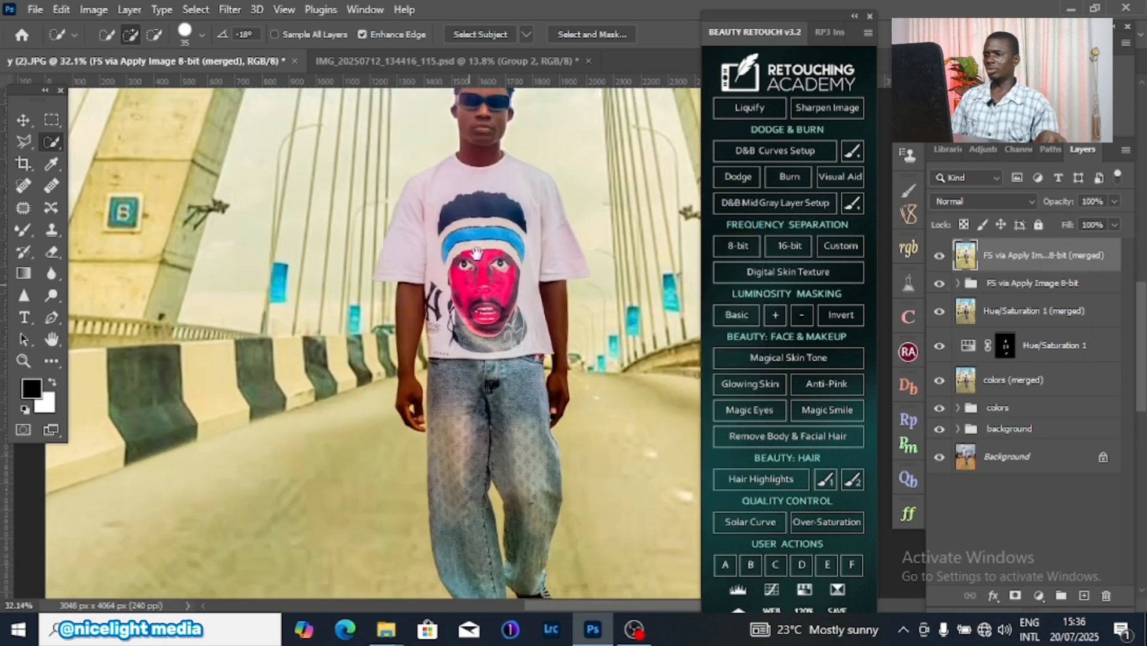
pyautogui.moveTo(477, 253); pyautogui.dragTo(516, 212)
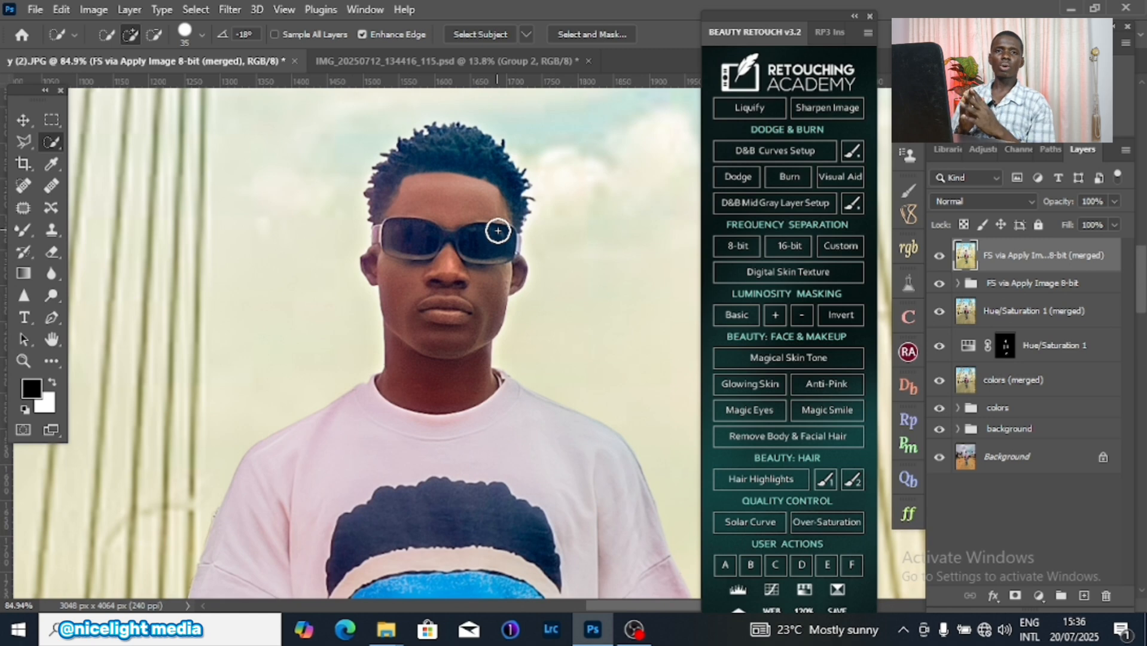
pyautogui.scroll(3, 498, 233)
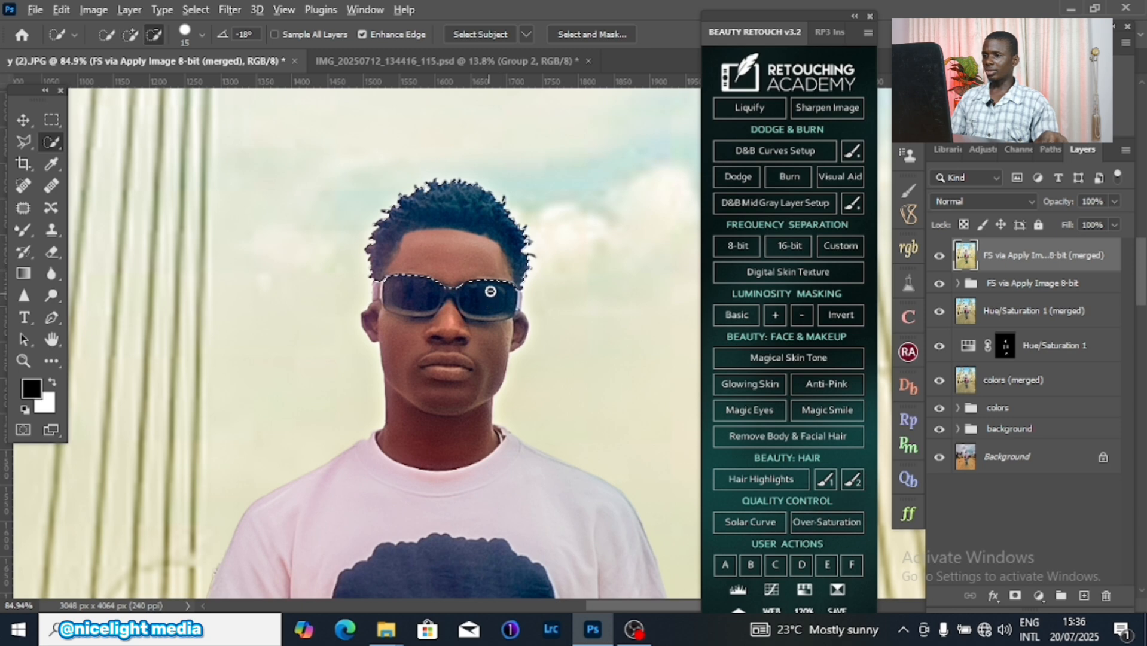
pyautogui.keyDown('alt'); pyautogui.click(484, 266); pyautogui.keyUp('alt')
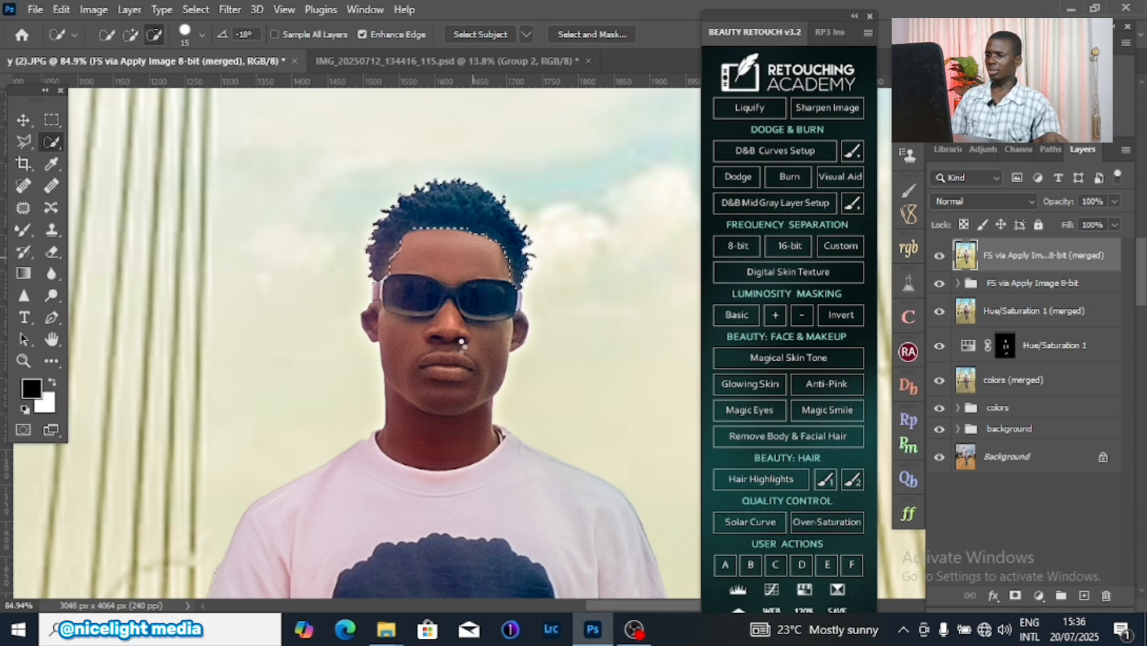
pyautogui.rightClick(520, 208)
pyautogui.click(596, 241)
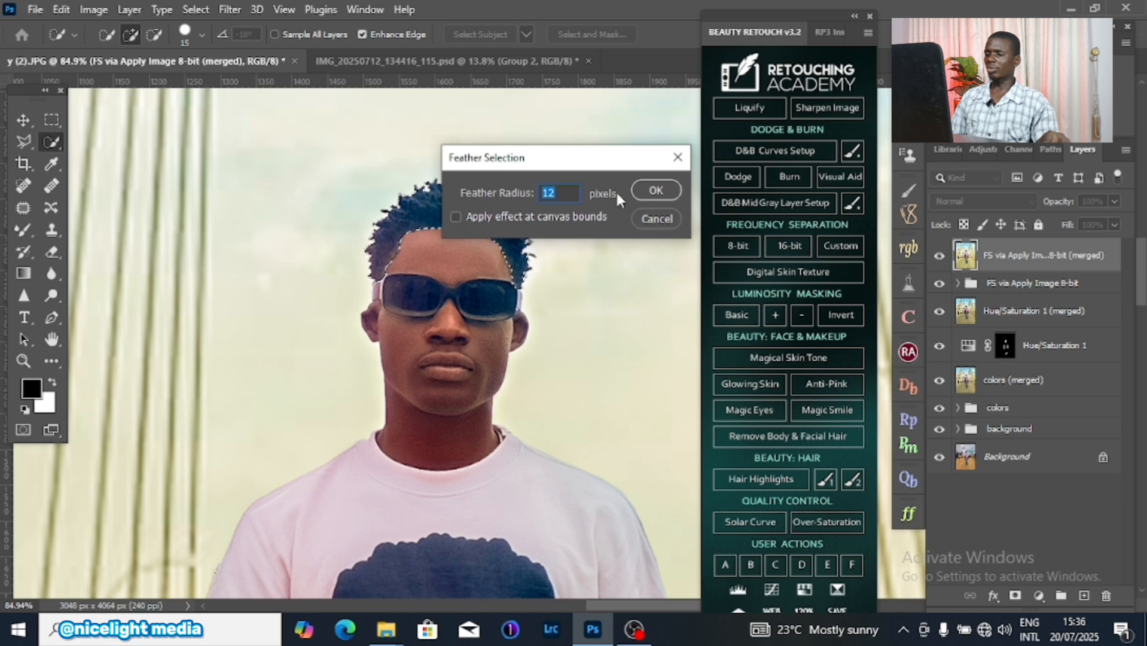
pyautogui.click(656, 190)
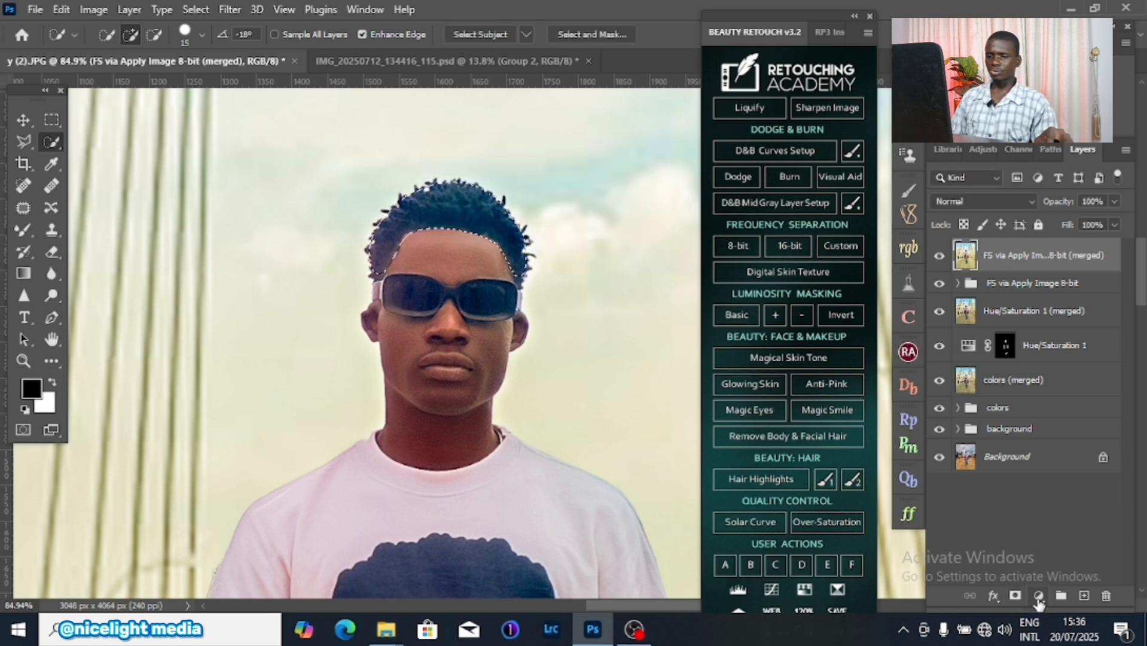
# Step: Add a Curves adjustment layer for the forehead and darken it with curve points 64 to 26, 127 to 96 and 212 to 168
pyautogui.click(1039, 596)
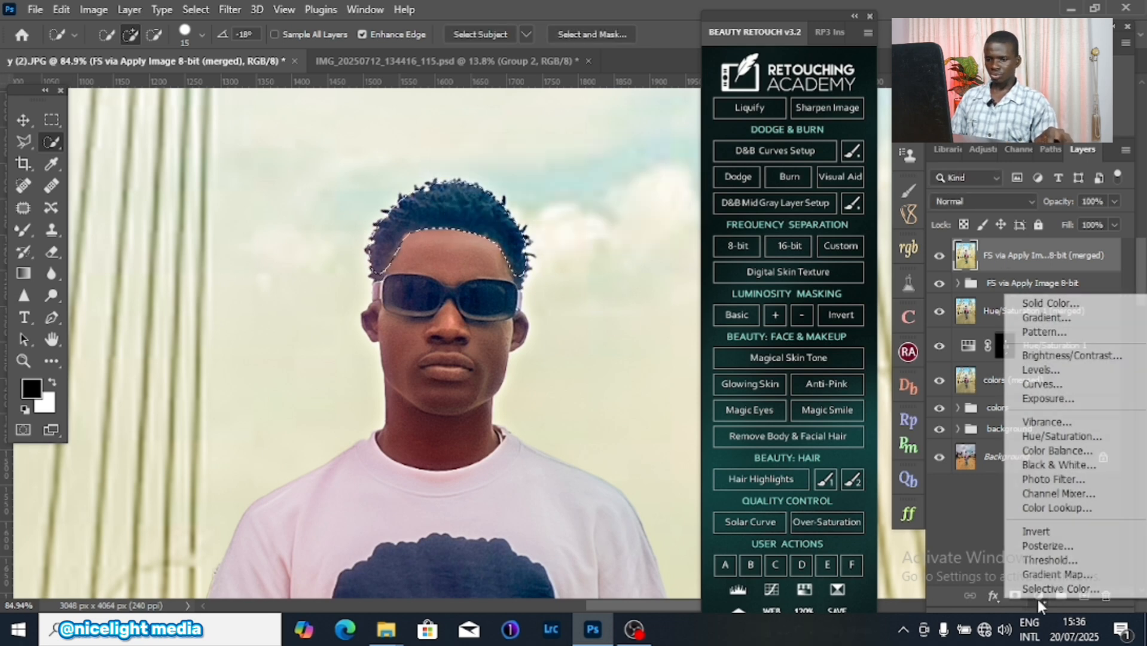
pyautogui.click(1044, 384)
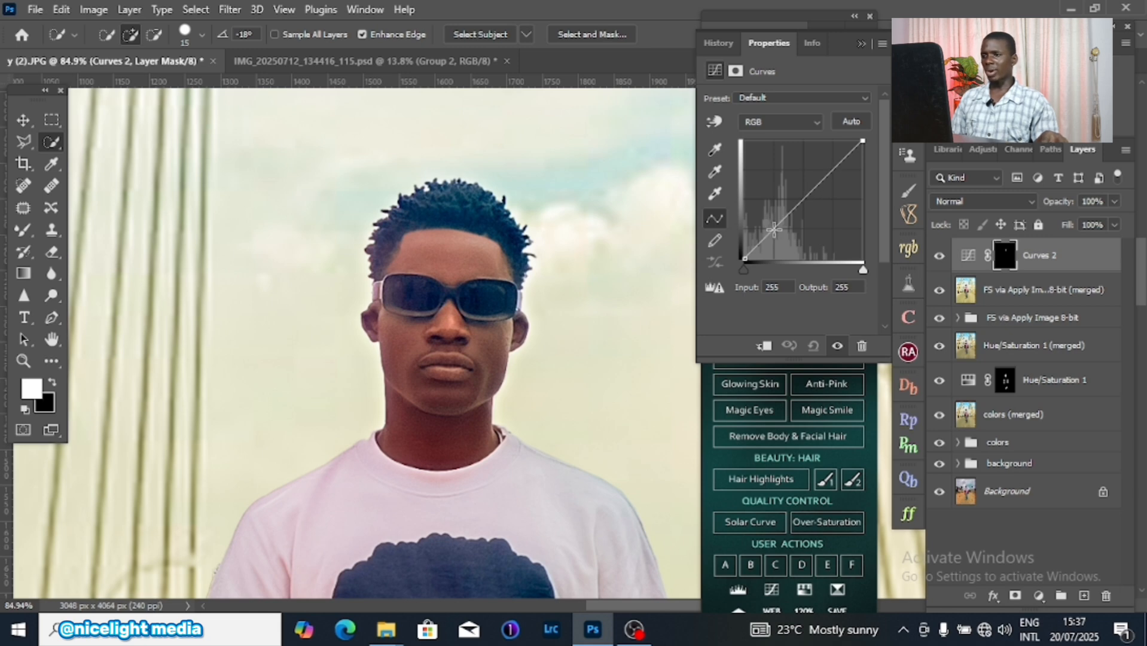
pyautogui.moveTo(774, 229); pyautogui.dragTo(775, 249)
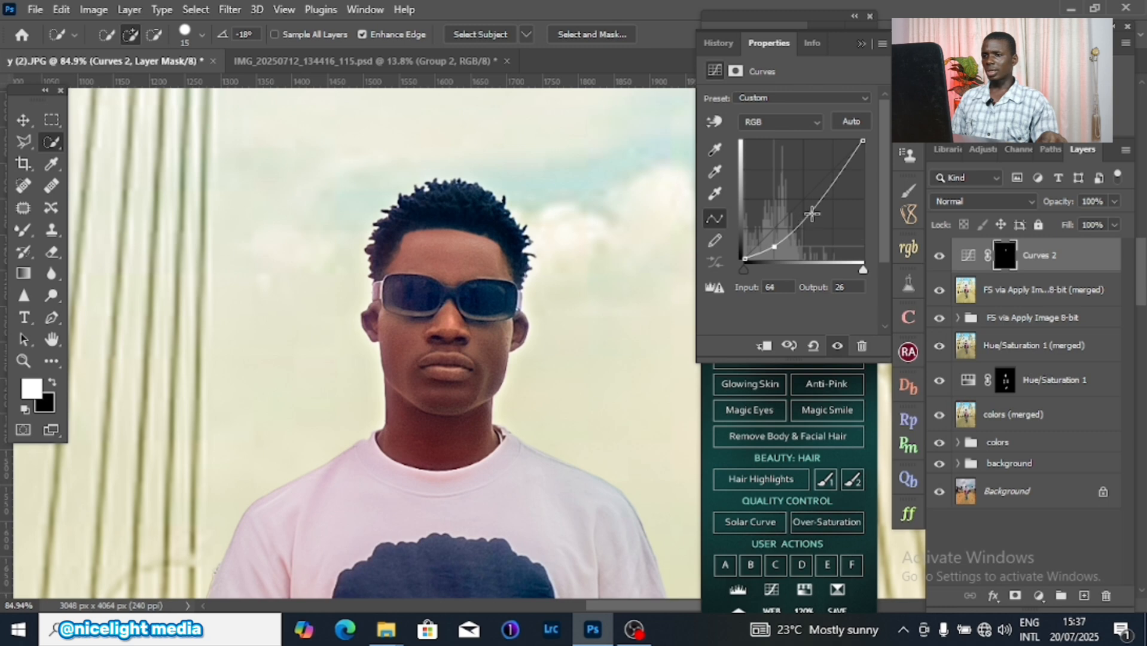
pyautogui.moveTo(805, 216); pyautogui.dragTo(804, 214)
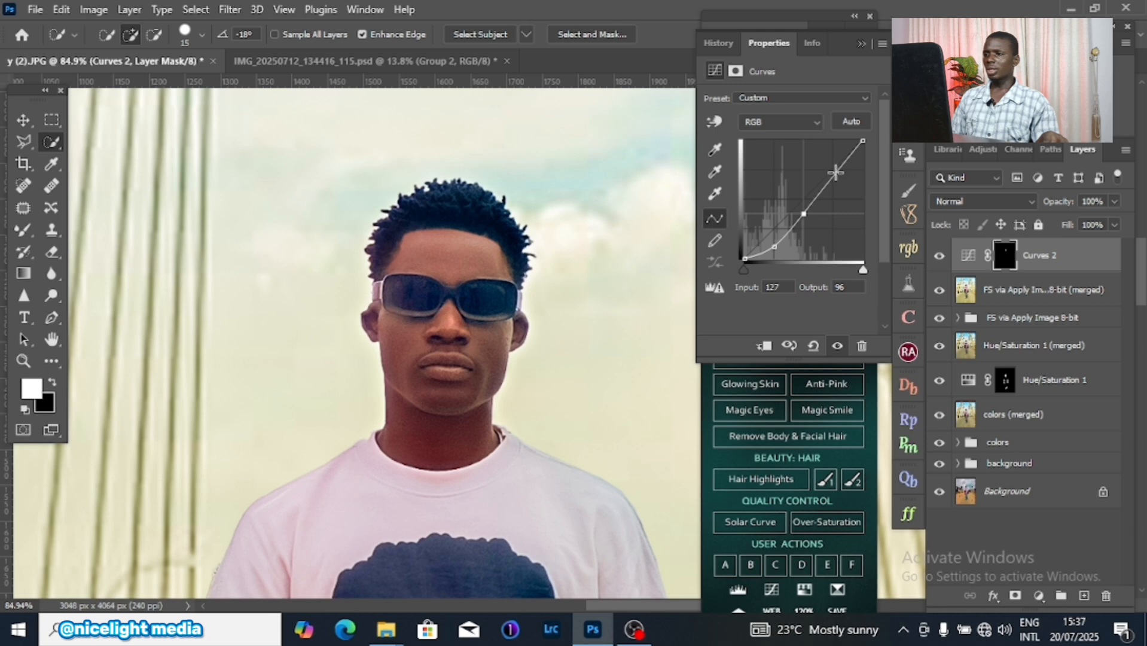
pyautogui.moveTo(836, 173); pyautogui.dragTo(842, 181)
# Step: Add a Levels adjustment layer using the Curves 2 mask as selection, with input white 225, midtone 0.88 and output white 213
pyautogui.scroll(-2, 497, 229)
pyautogui.moveTo(566, 332); pyautogui.dragTo(579, 300)
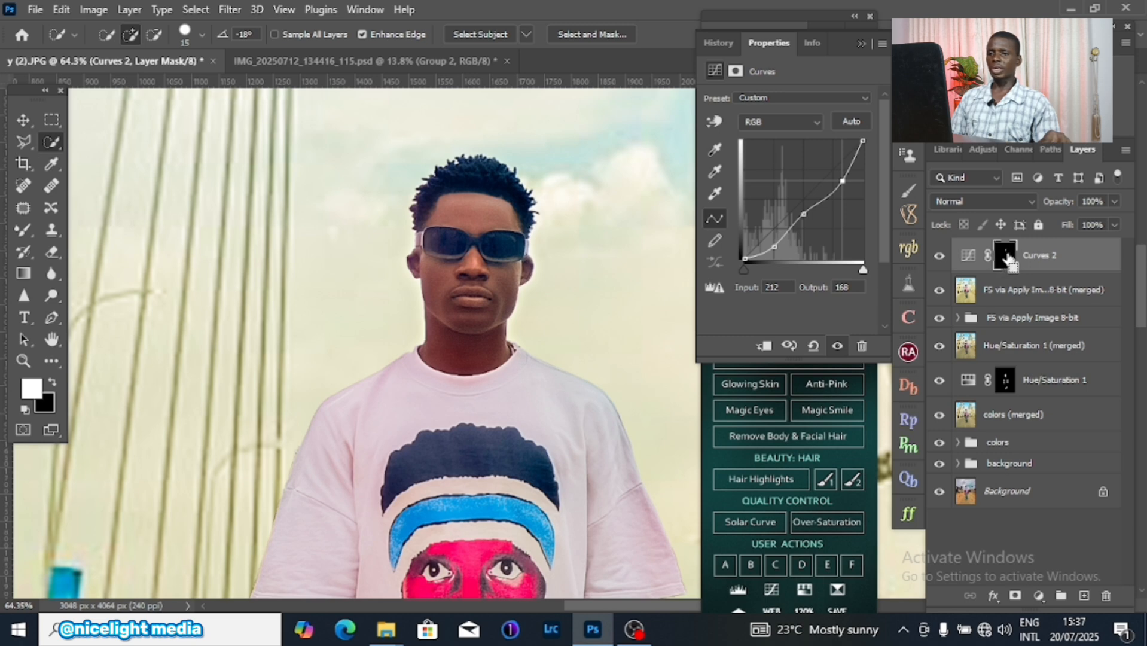
pyautogui.keyDown('ctrl'); pyautogui.click(1008, 260); pyautogui.keyUp('ctrl')
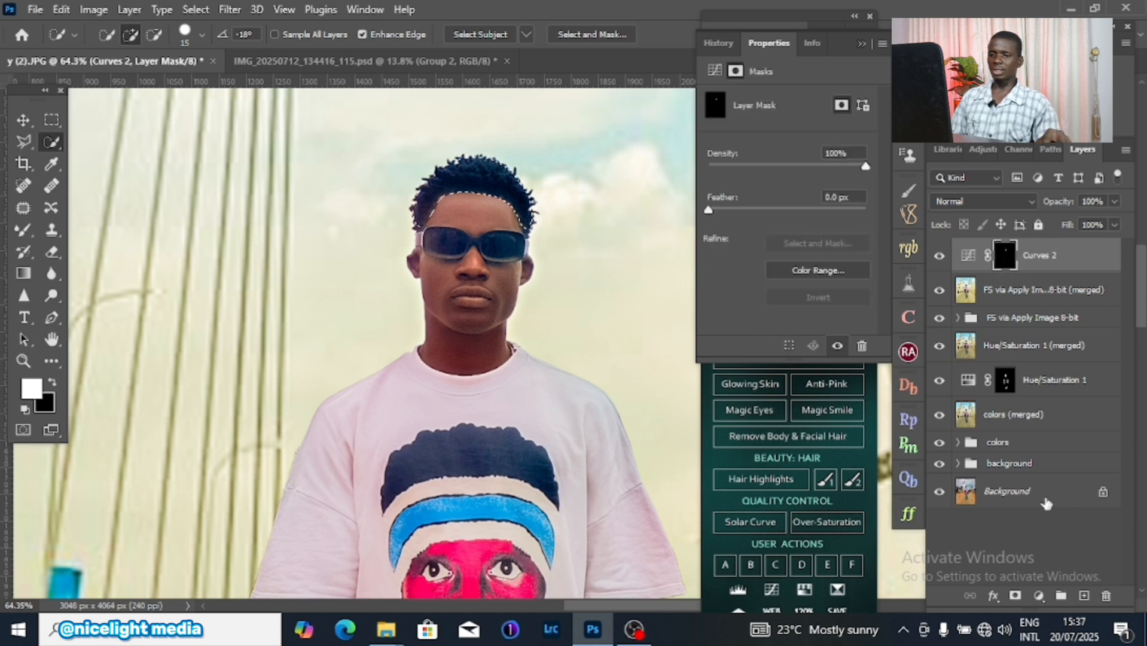
pyautogui.click(1039, 596)
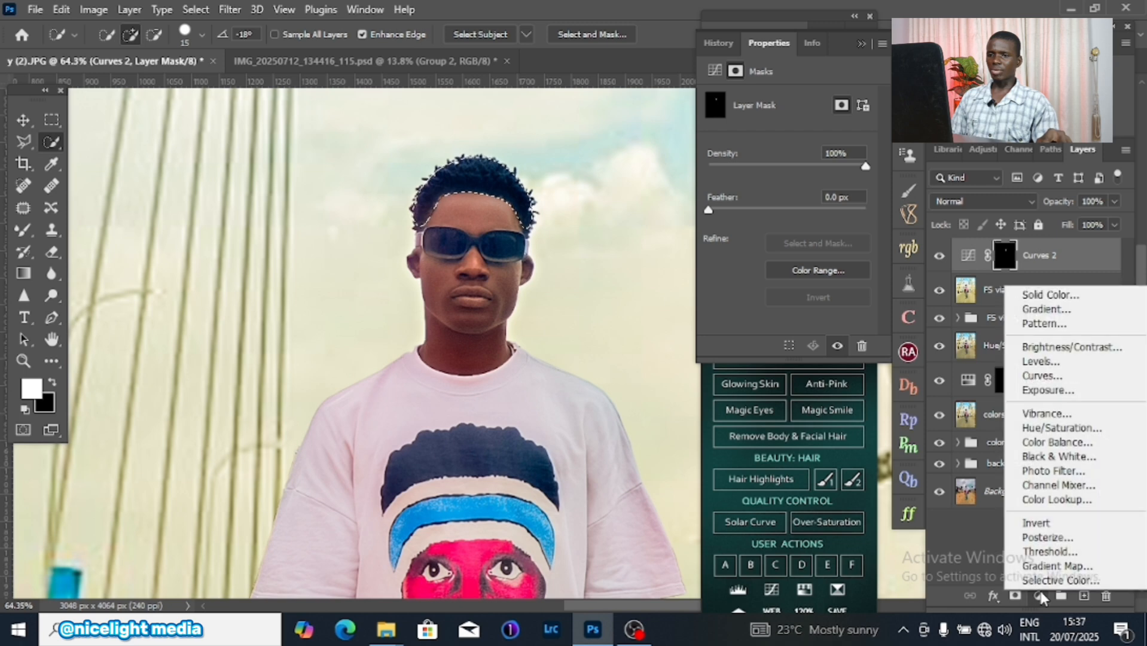
pyautogui.click(1028, 362)
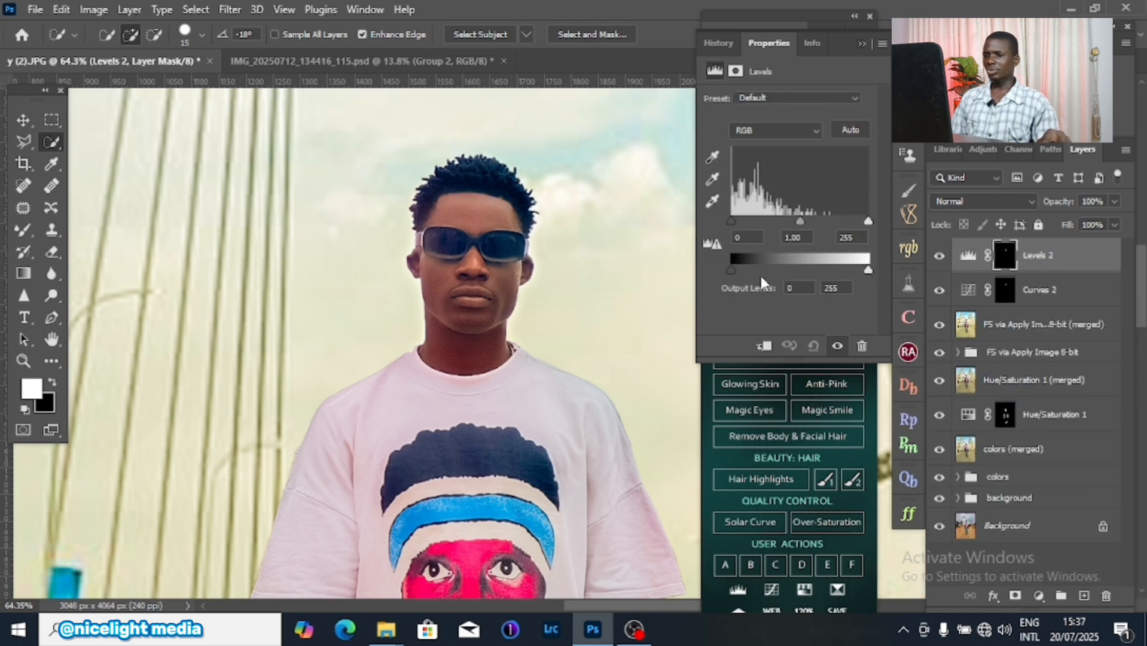
pyautogui.moveTo(741, 267)
pyautogui.mouseDown()
pyautogui.moveTo(758, 275)
pyautogui.moveTo(727, 264)
pyautogui.mouseUp()
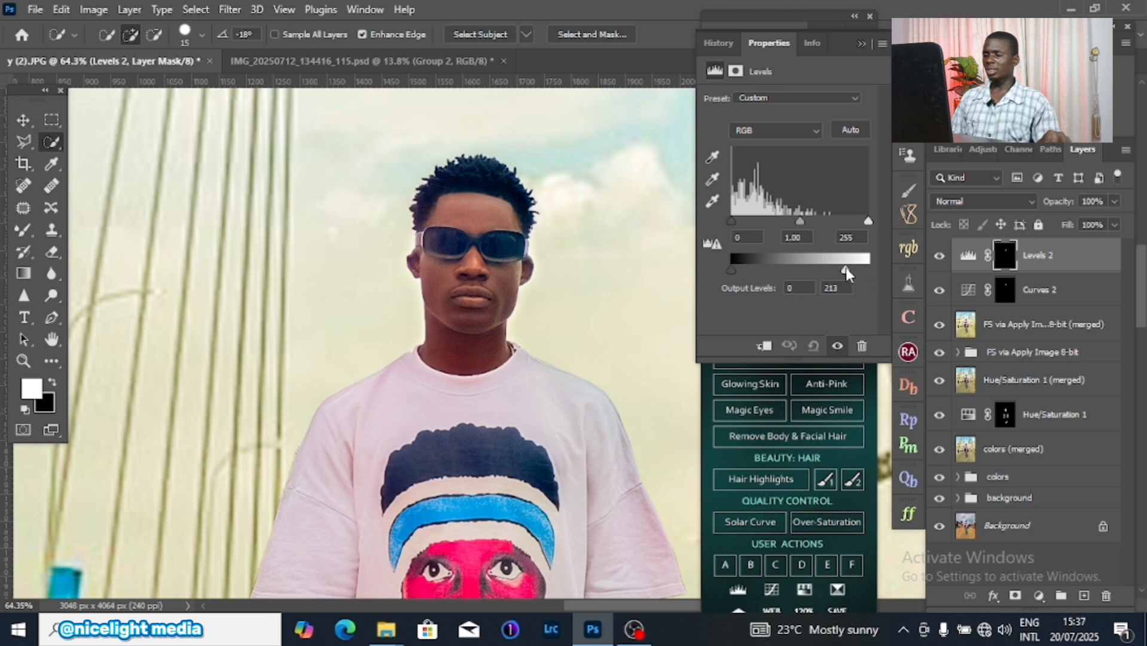
pyautogui.moveTo(868, 220); pyautogui.dragTo(797, 222)
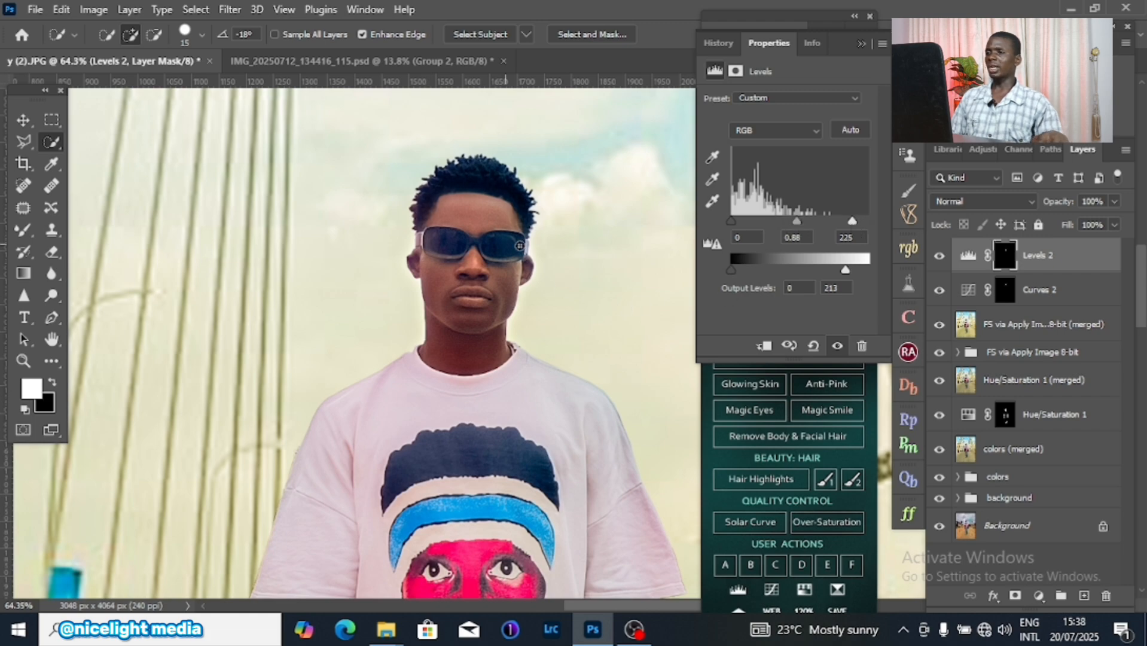
# Step: Shift the FS via Apply Image 8-bit (merged) layer toward yellow with Color Balance
pyautogui.scroll(-5, 482, 206)
pyautogui.moveTo(521, 337); pyautogui.dragTo(528, 268)
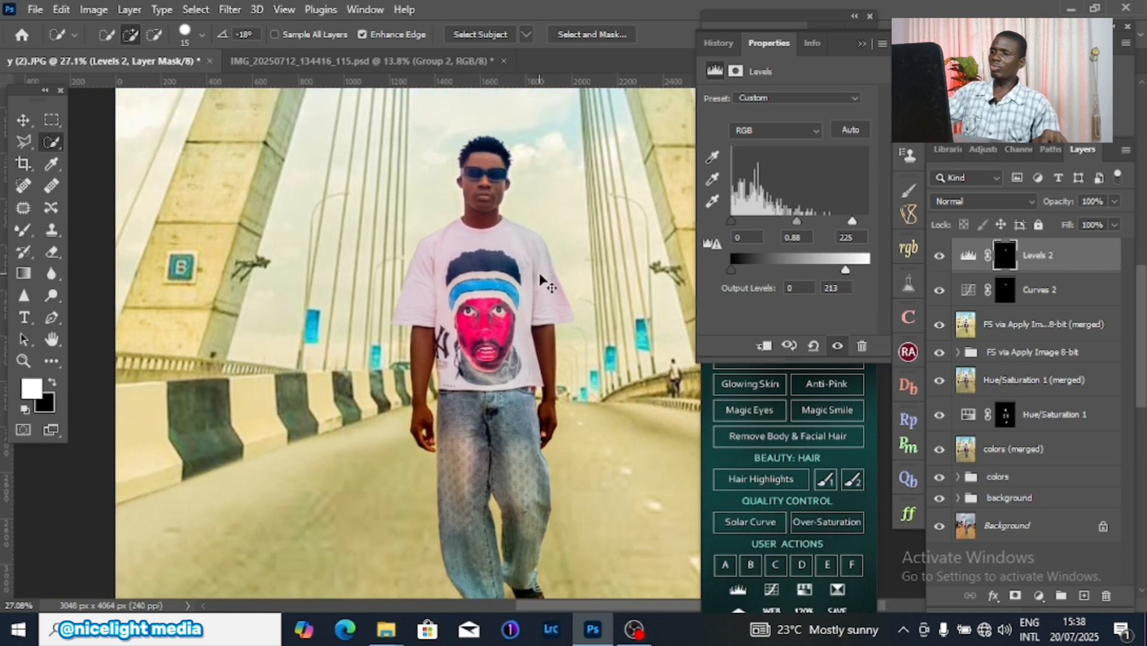
pyautogui.click(1034, 324)
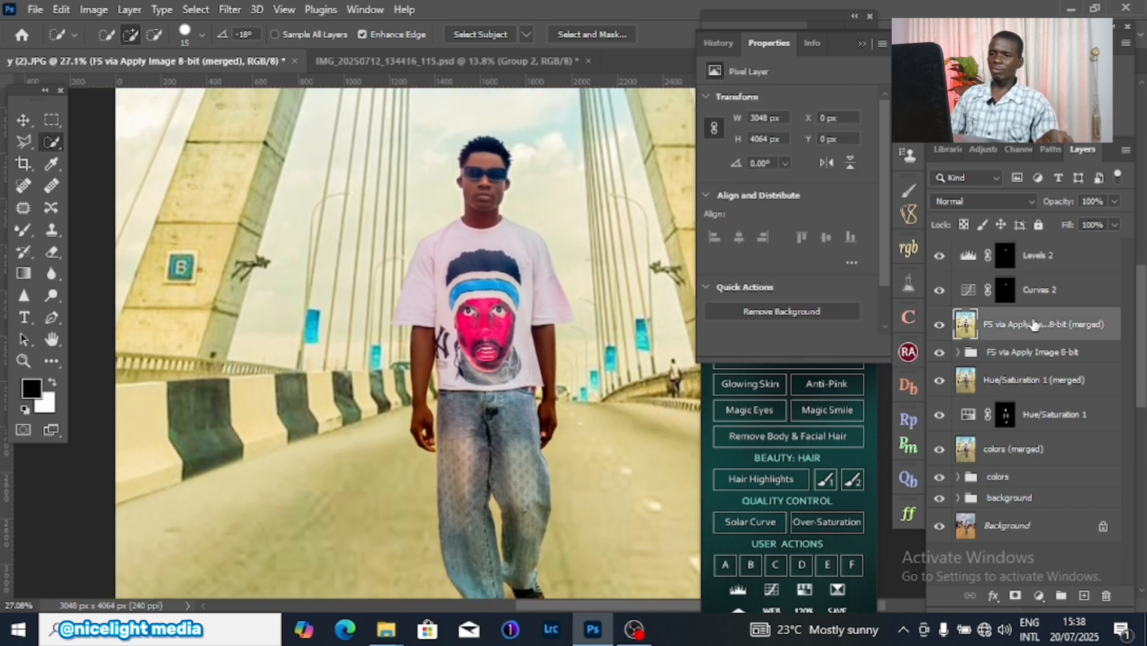
pyautogui.click(1042, 256)
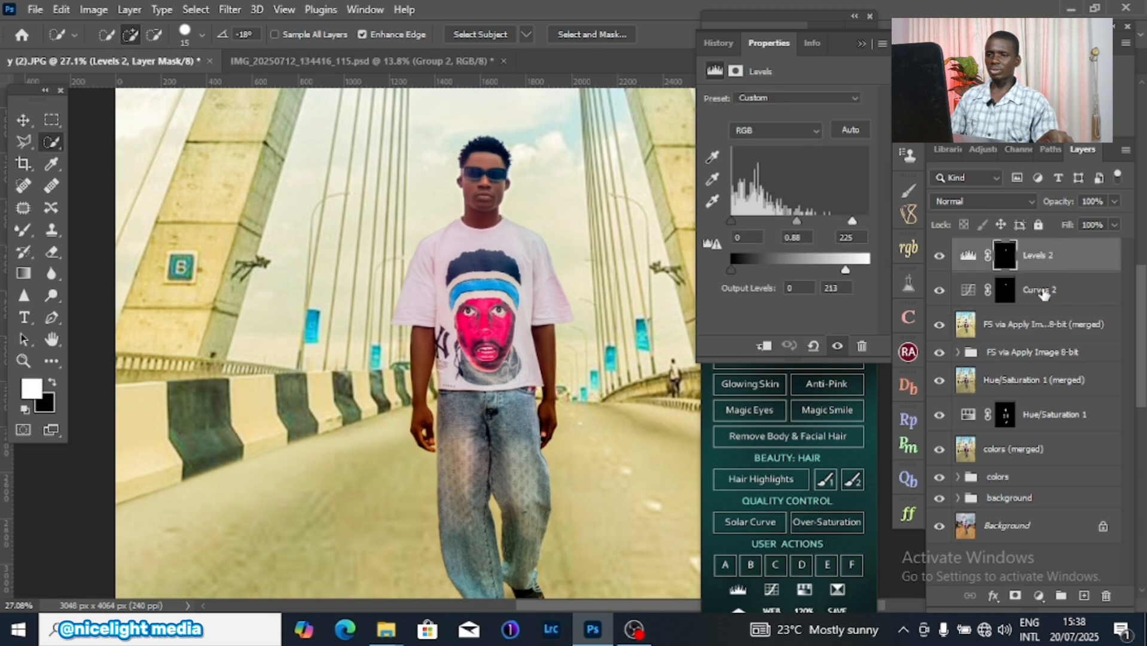
pyautogui.click(1029, 324)
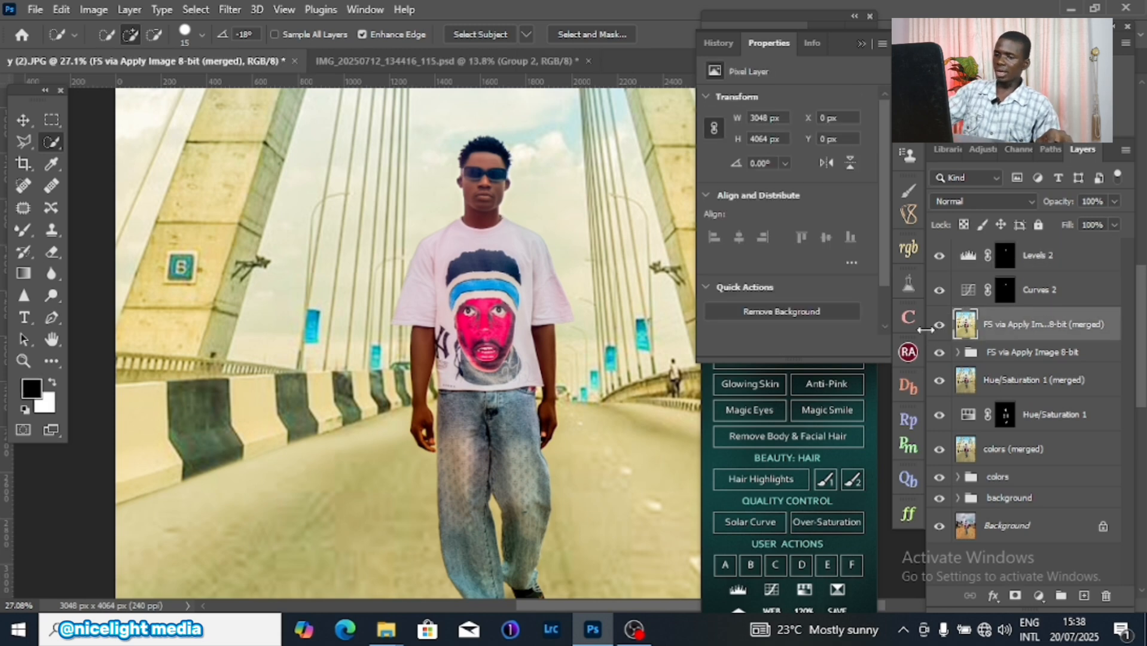
pyautogui.hotkey('ctrl', 'b')
pyautogui.moveTo(815, 237); pyautogui.dragTo(807, 237)
pyautogui.click(996, 160)
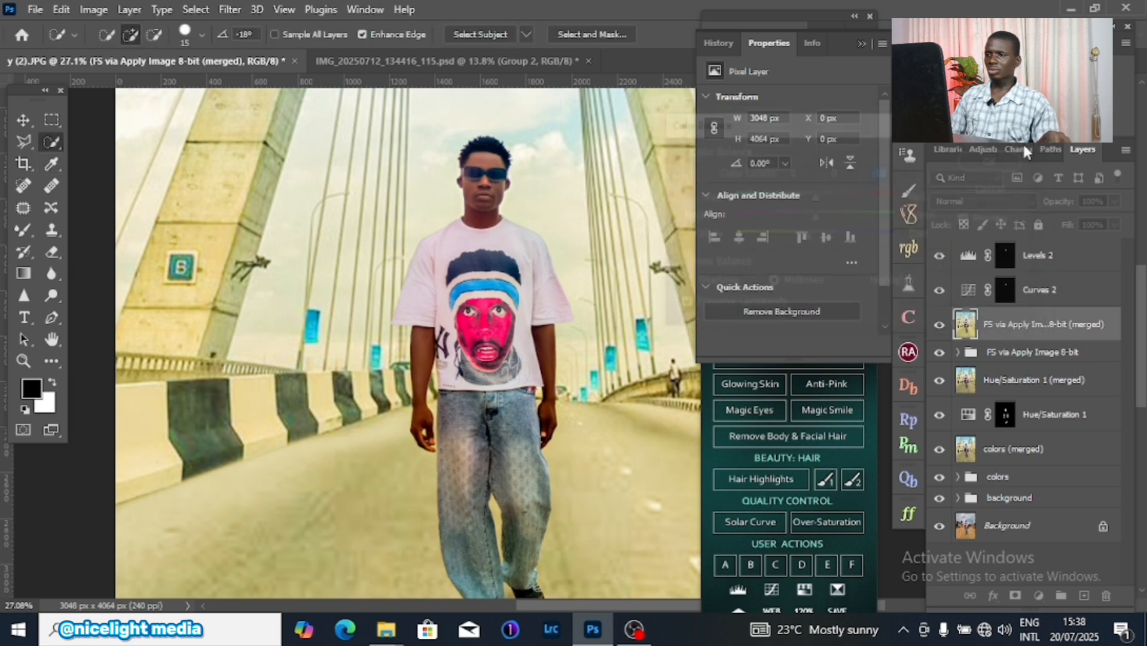
# Step: Load the Levels 2 mask as a selection and shift the merged layer's forehead with Color Balance levels -4, 0, -5
pyautogui.click(1007, 259)
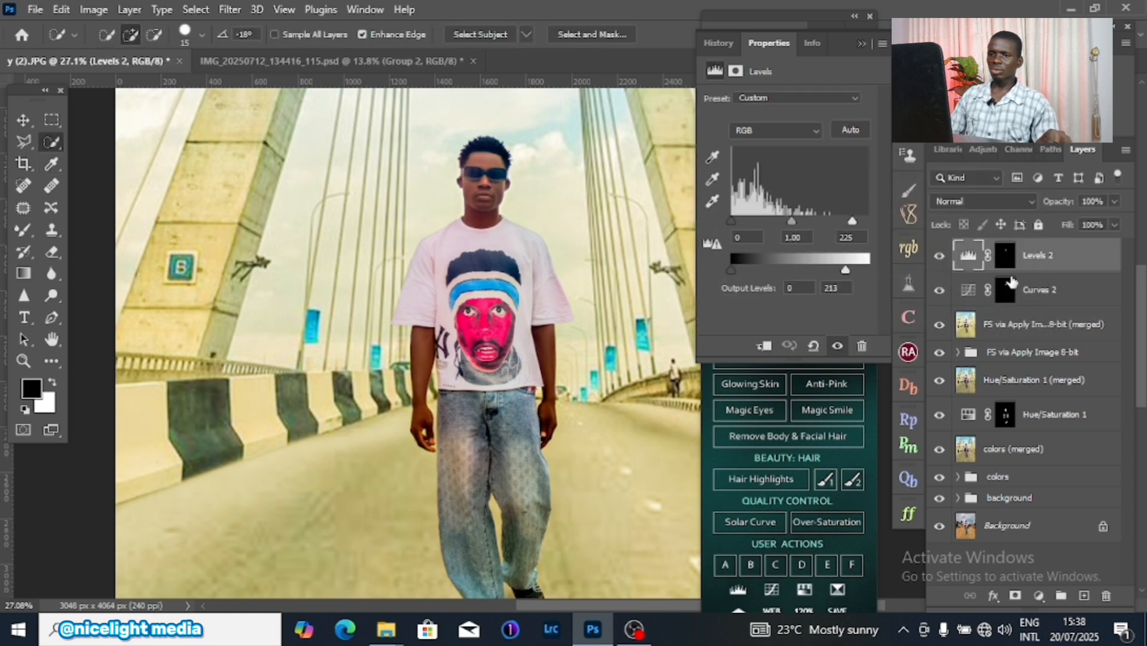
pyautogui.keyDown('ctrl'); pyautogui.click(1007, 259); pyautogui.keyUp('ctrl')
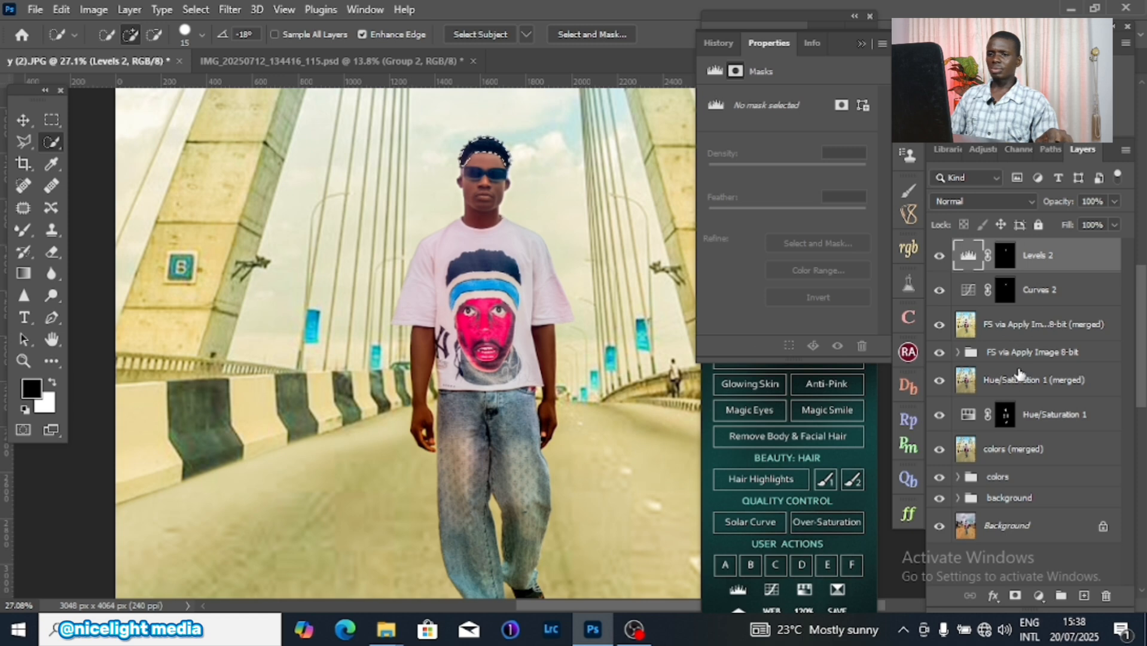
pyautogui.click(1029, 335)
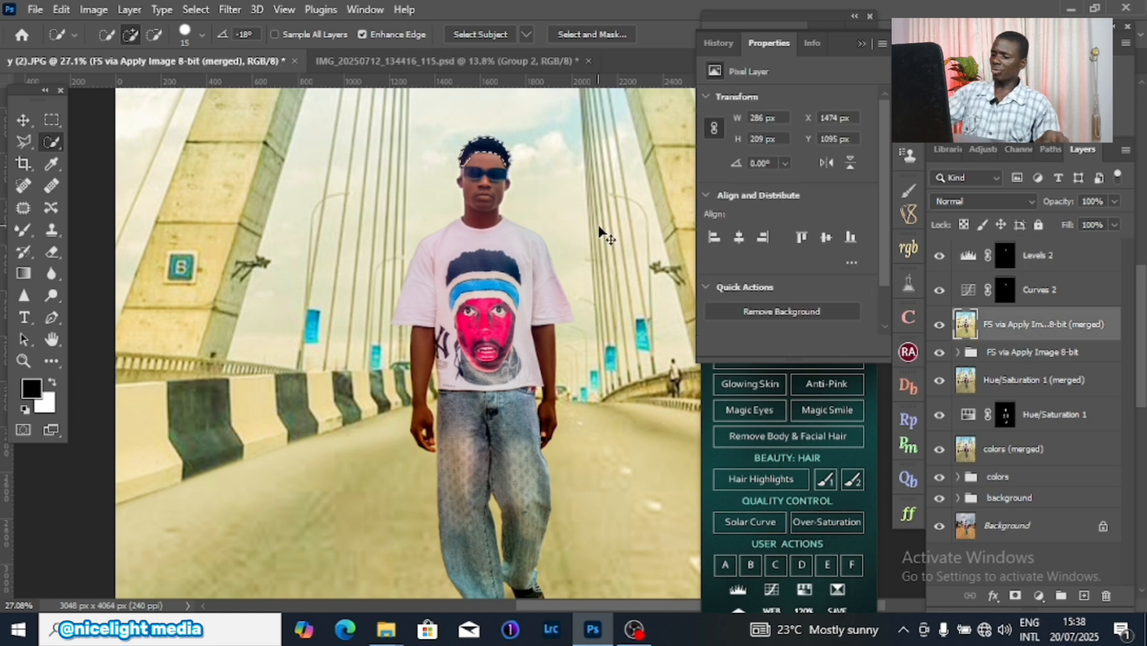
pyautogui.hotkey('ctrl', 'b')
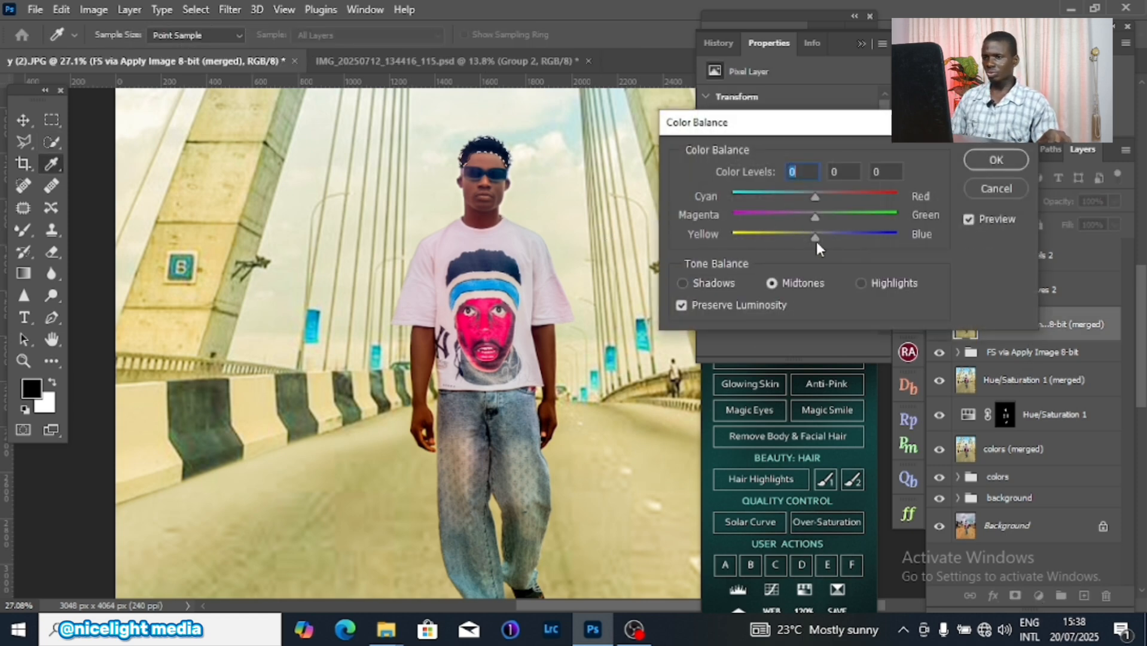
pyautogui.moveTo(816, 238); pyautogui.dragTo(812, 197)
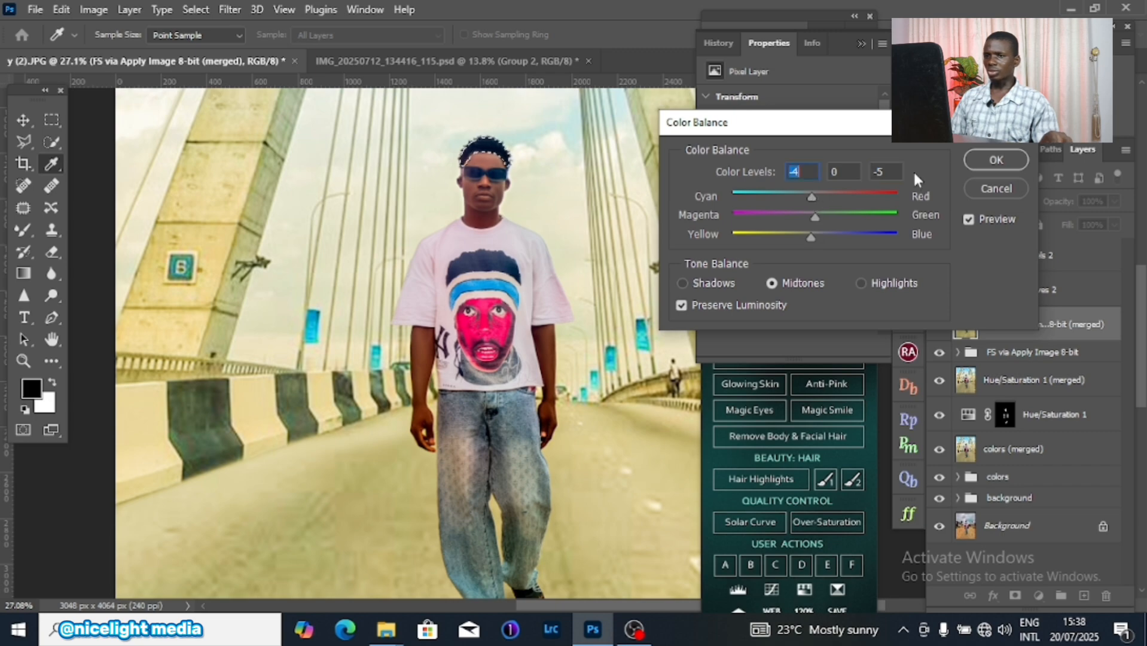
pyautogui.click(996, 159)
pyautogui.scroll(4, 514, 125)
pyautogui.scroll(6, 514, 125)
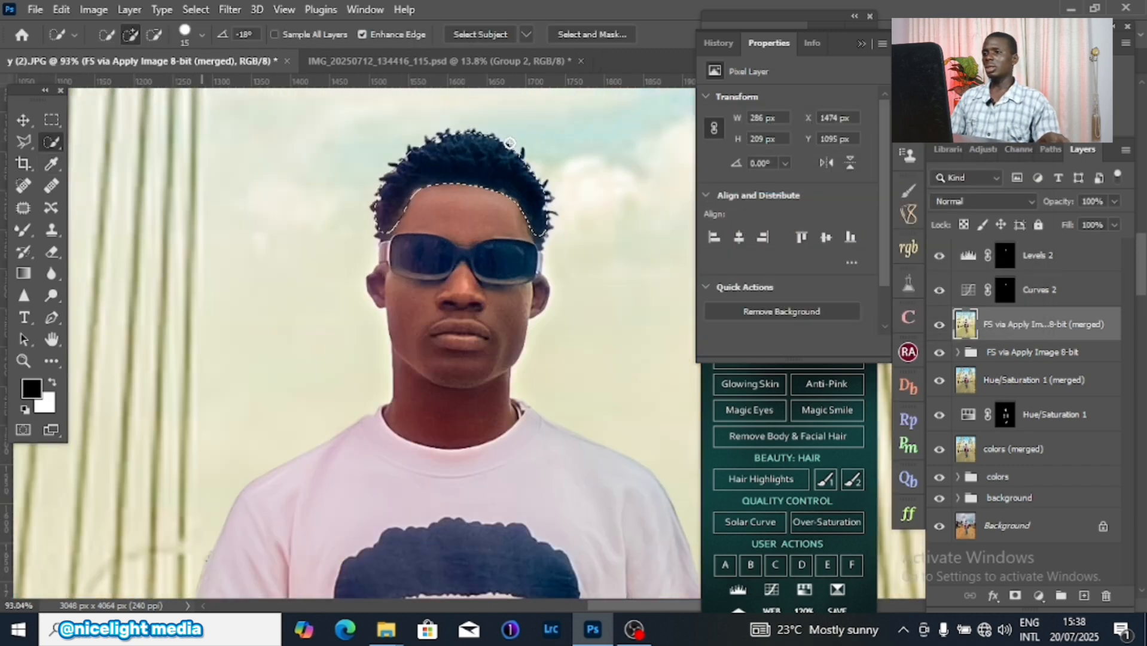
pyautogui.rightClick(500, 170)
pyautogui.click(531, 179)
pyautogui.scroll(-3, 558, 276)
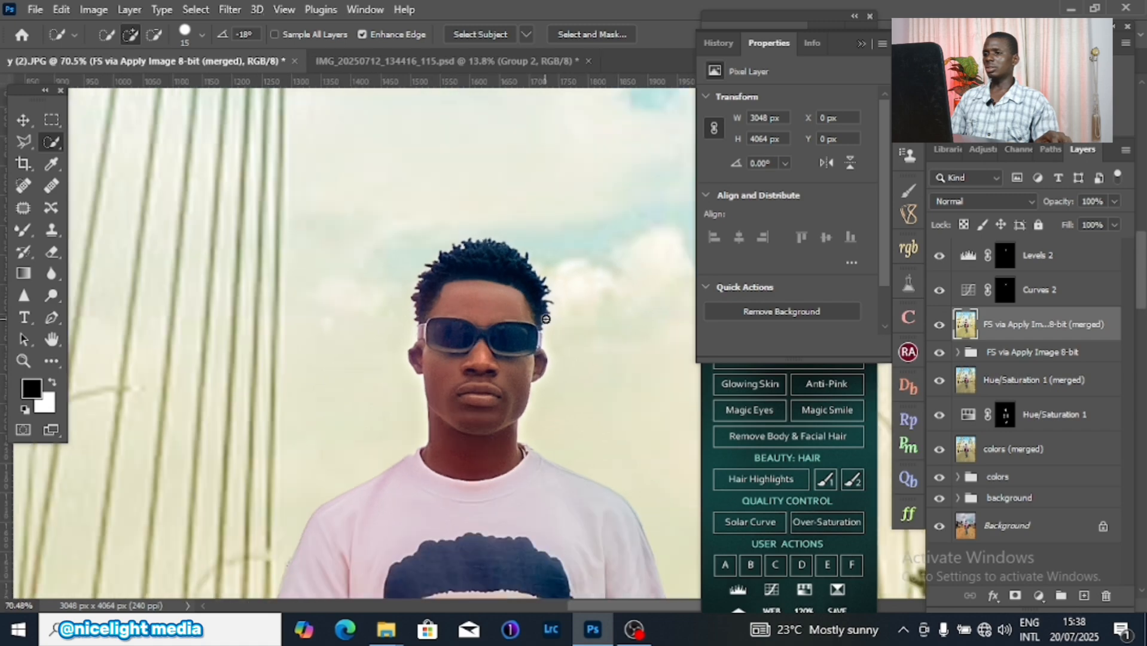
pyautogui.scroll(-6, 558, 276)
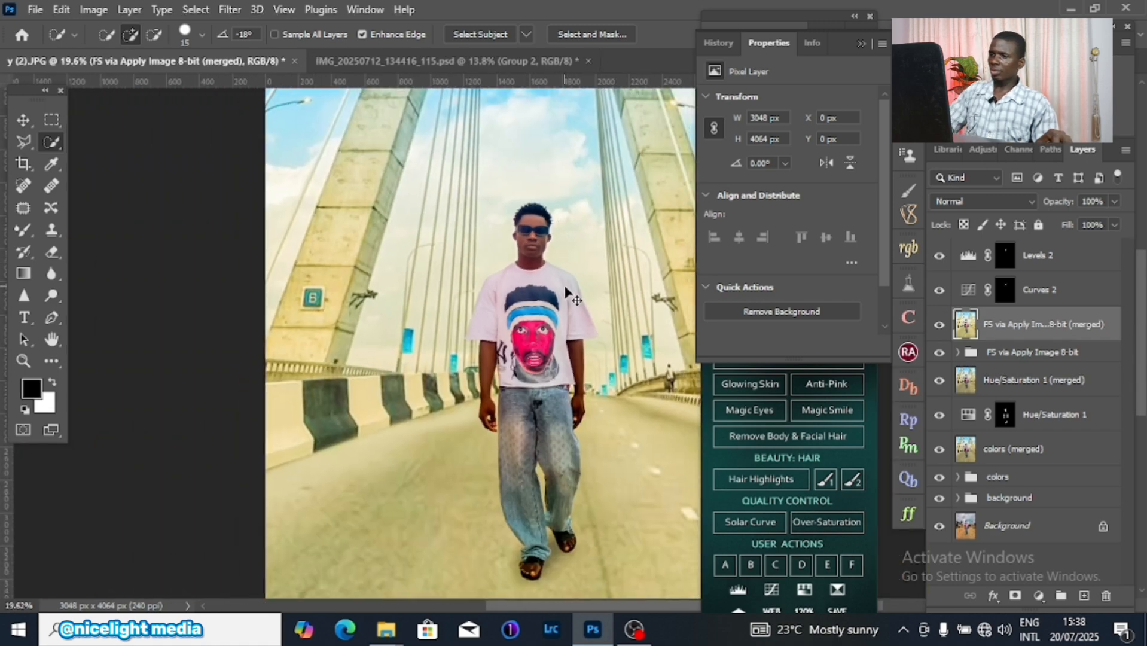
pyautogui.hotkey('ctrl', 'z')
# Step: Reduce the saturation of the selected forehead on the merged layer with Hue/Saturation and deselect it
pyautogui.hotkey('ctrl', 'u')
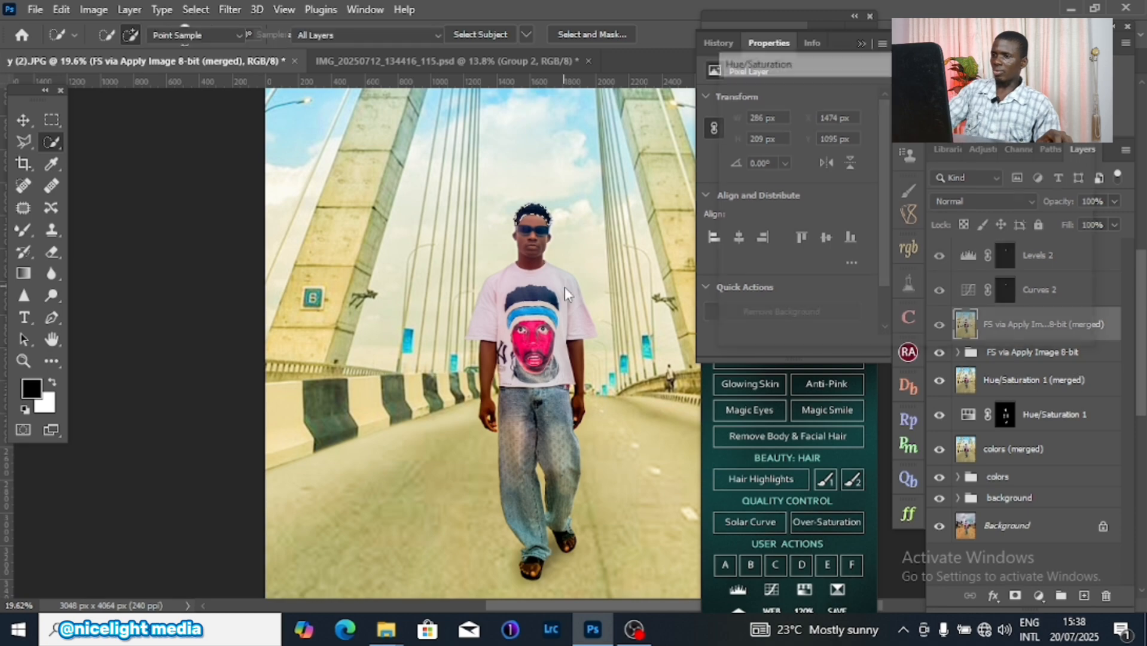
pyautogui.scroll(3, 560, 234)
pyautogui.scroll(5, 563, 227)
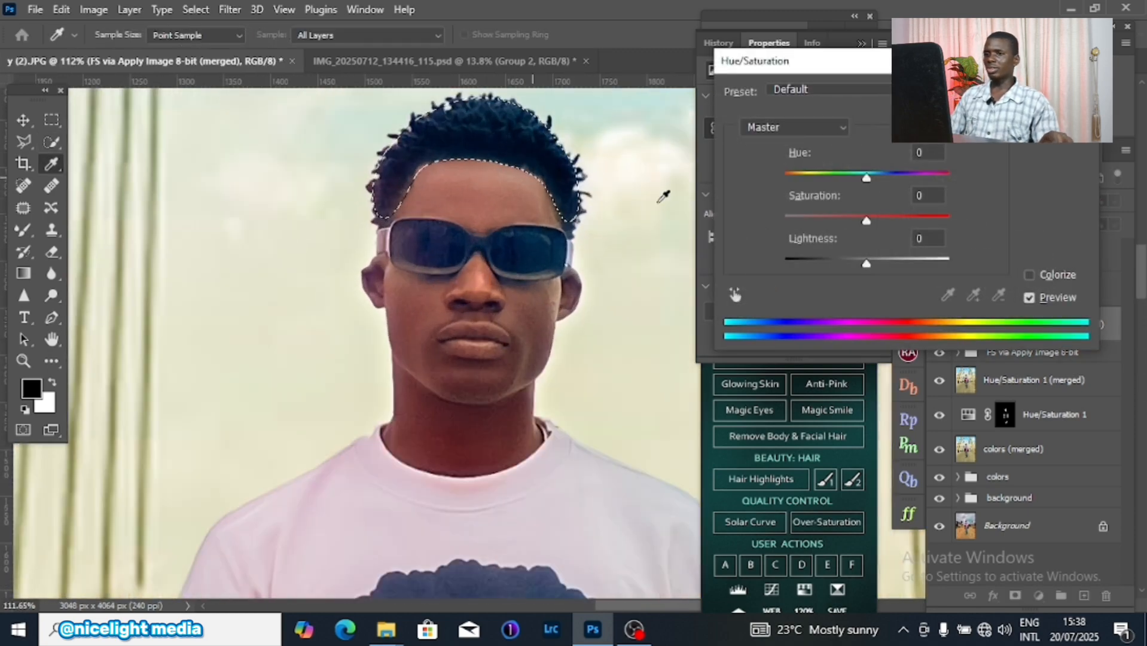
pyautogui.scroll(1, 559, 219)
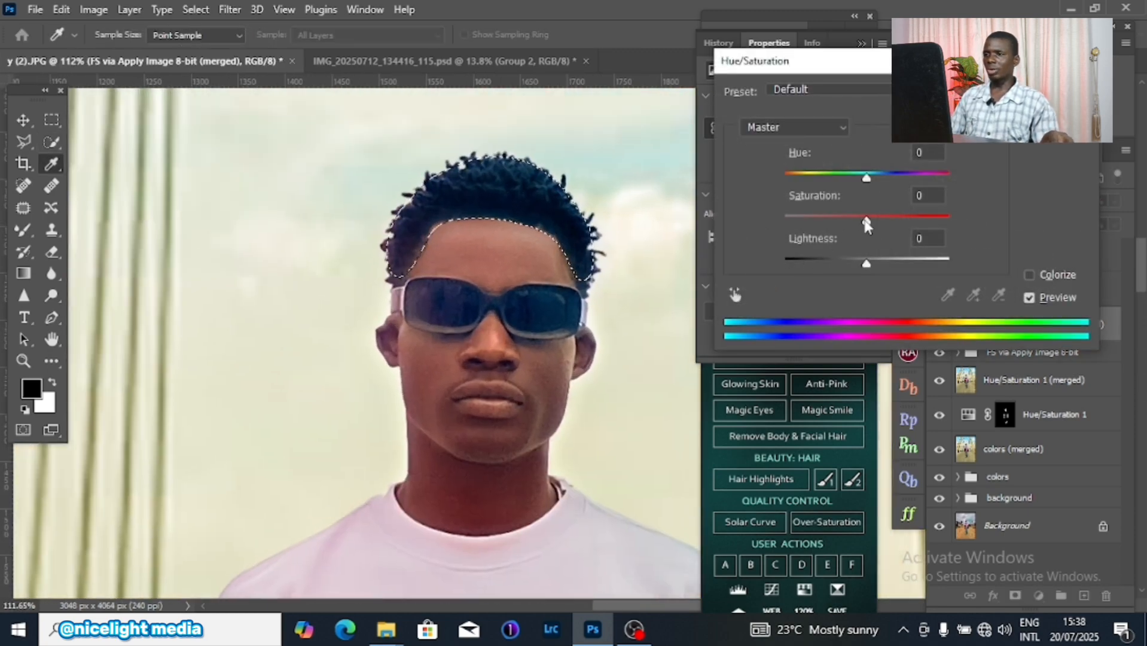
pyautogui.moveTo(866, 220); pyautogui.dragTo(844, 214)
pyautogui.press('Return')
pyautogui.rightClick(557, 177)
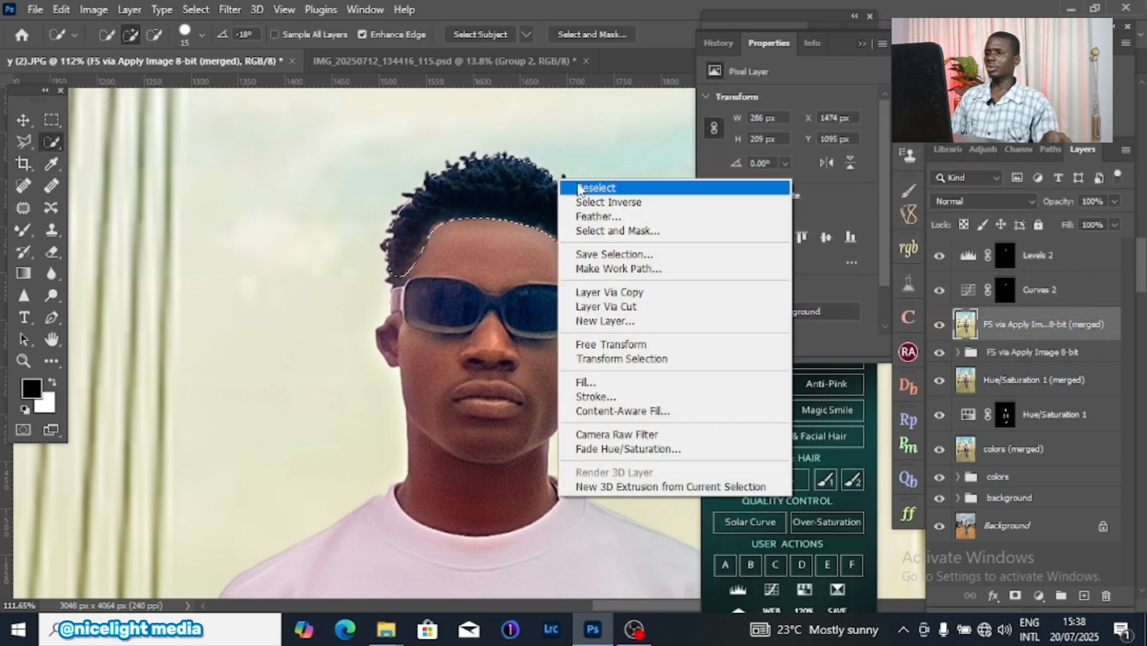
pyautogui.click(568, 183)
# Step: Brush a Quick Selection across both lenses of the sunglasses
pyautogui.scroll(-5, 633, 234)
pyautogui.scroll(6, 601, 298)
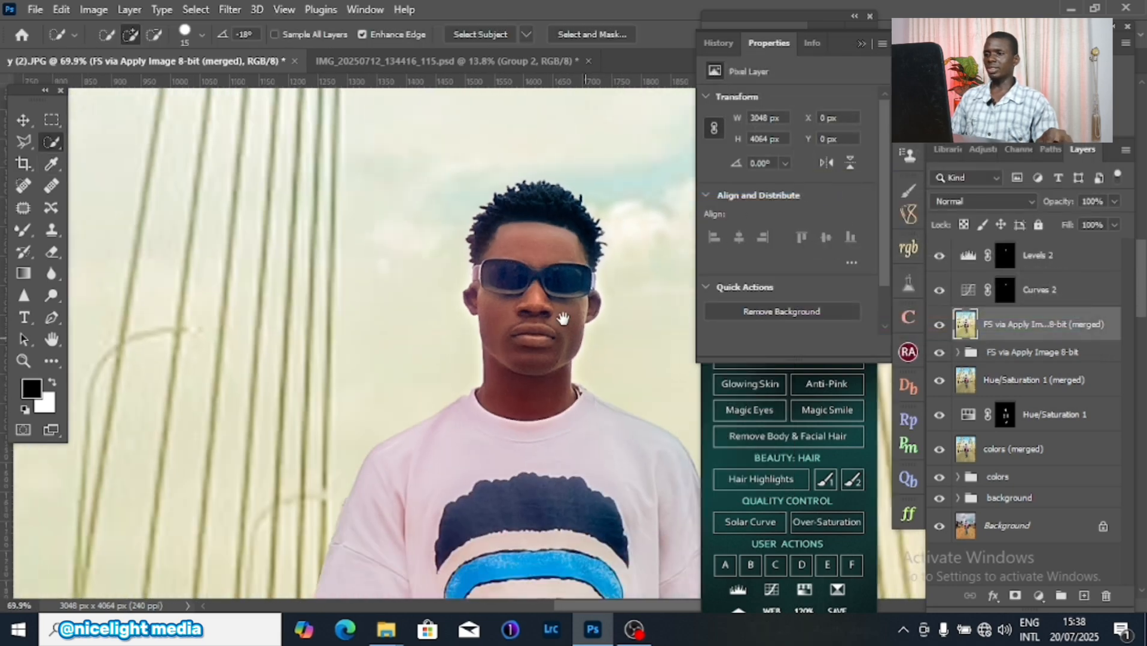
pyautogui.moveTo(533, 232)
pyautogui.mouseDown()
pyautogui.moveTo(548, 279)
pyautogui.moveTo(522, 244)
pyautogui.mouseUp()
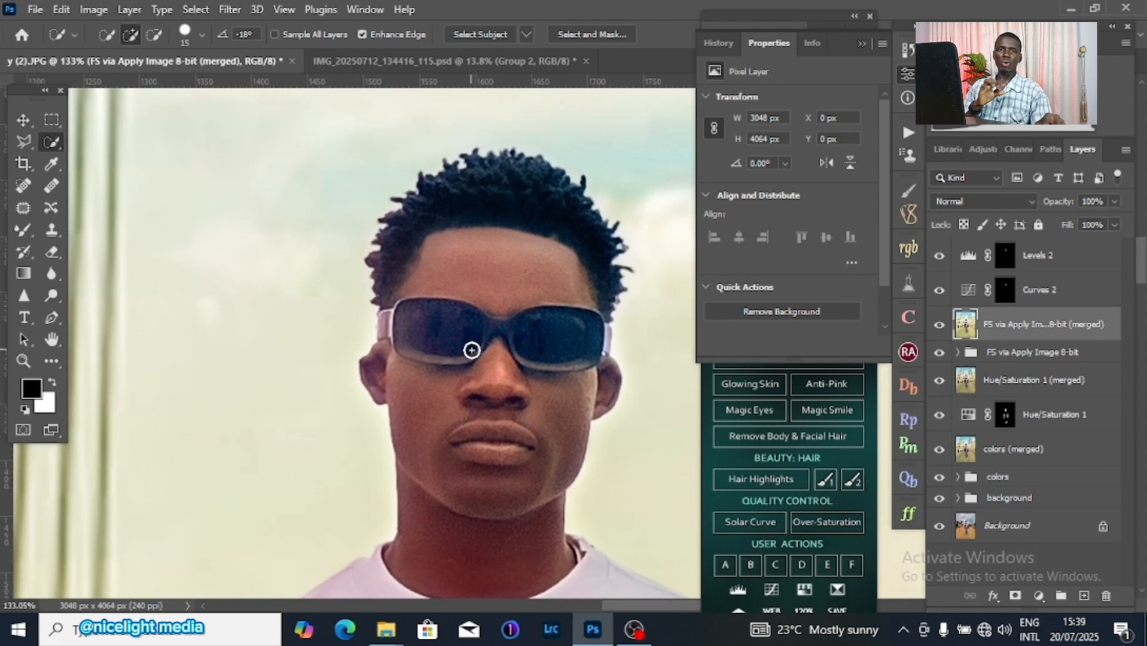
pyautogui.moveTo(450, 336)
pyautogui.mouseDown()
pyautogui.moveTo(420, 338)
pyautogui.moveTo(392, 320)
pyautogui.moveTo(397, 346)
pyautogui.moveTo(579, 342)
pyautogui.mouseUp()
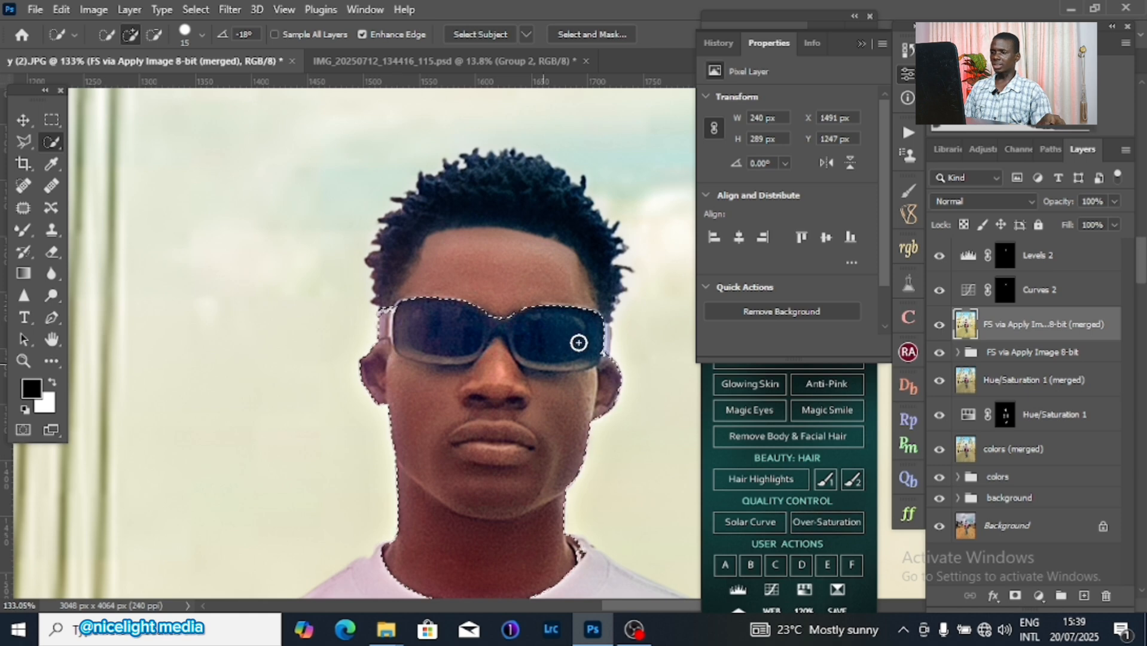
pyautogui.moveTo(508, 325)
pyautogui.mouseDown()
pyautogui.moveTo(551, 311)
pyautogui.moveTo(586, 319)
pyautogui.mouseUp()
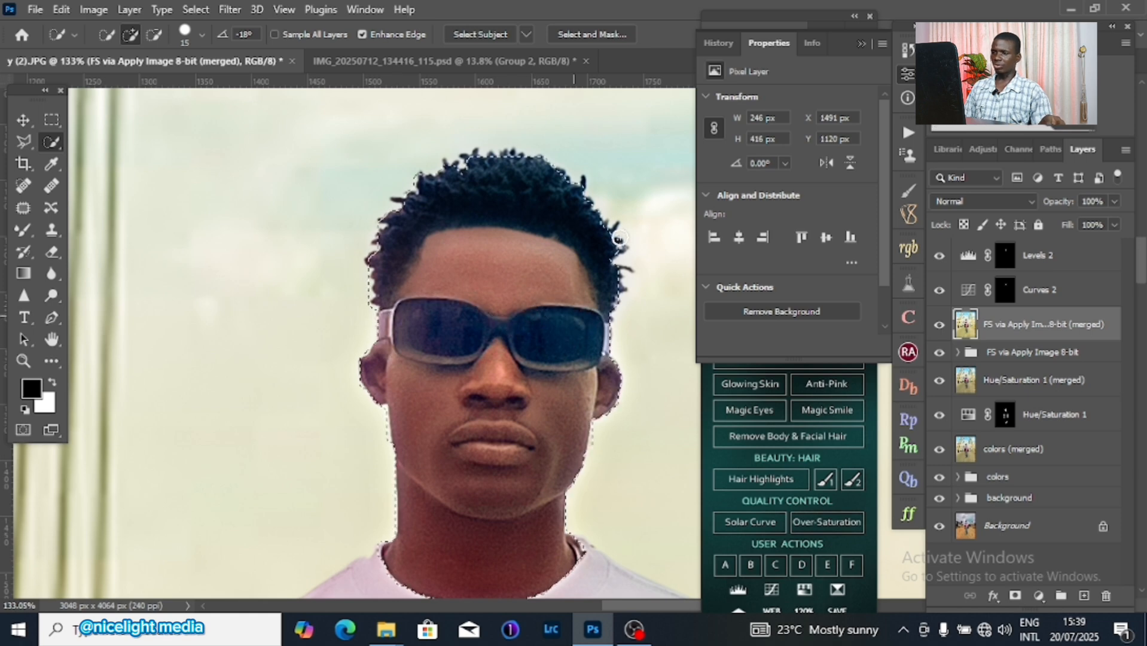
# Step: Subtract the hair, face and neck from the Quick Selection, keeping only the sunglasses selected
pyautogui.press('alt')
pyautogui.moveTo(610, 251); pyautogui.dragTo(419, 231)
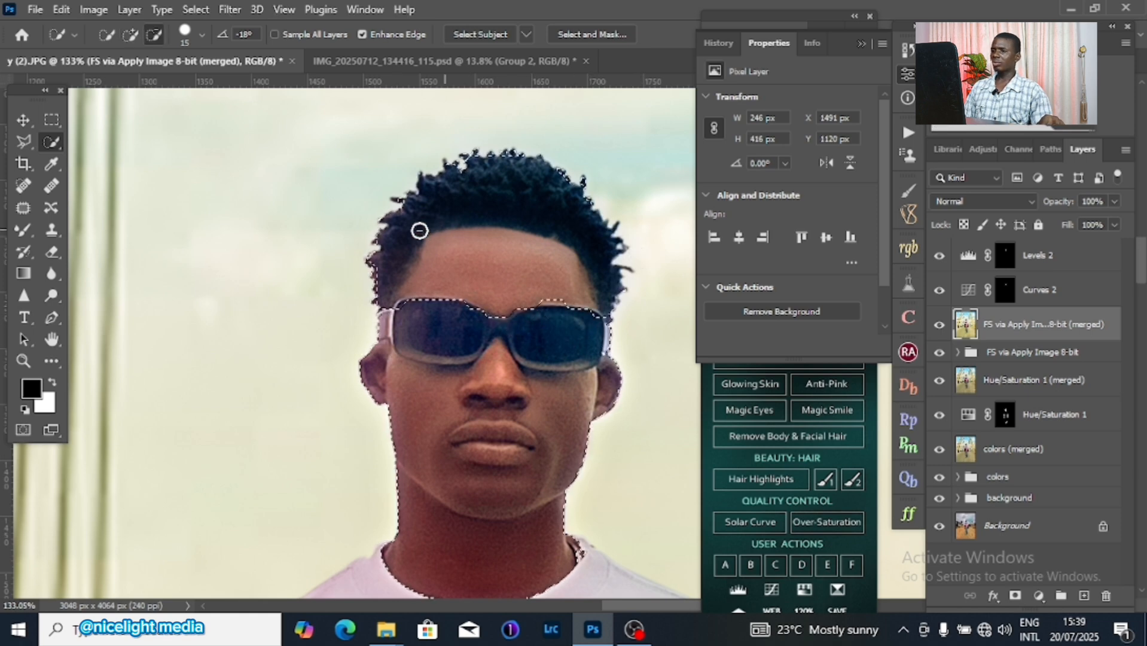
pyautogui.moveTo(362, 275)
pyautogui.mouseDown()
pyautogui.moveTo(469, 241)
pyautogui.moveTo(645, 250)
pyautogui.moveTo(661, 324)
pyautogui.moveTo(643, 377)
pyautogui.moveTo(557, 419)
pyautogui.moveTo(424, 419)
pyautogui.mouseUp()
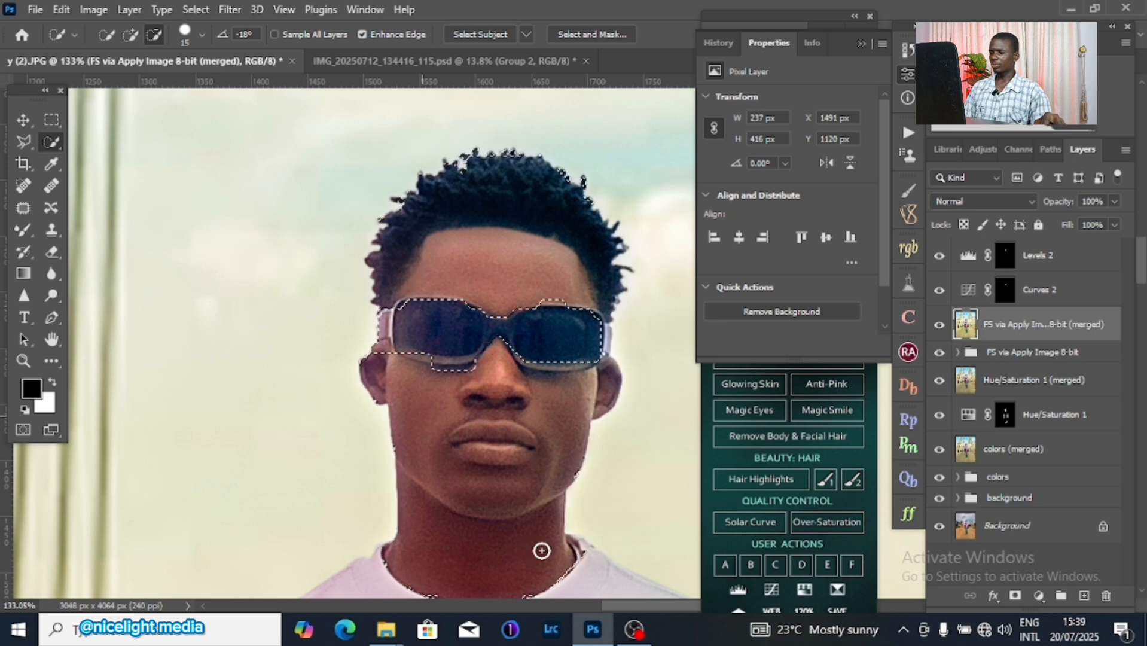
pyautogui.moveTo(542, 550); pyautogui.dragTo(453, 500)
# Step: Trace the sunglasses' upper frame edge with the Polygonal Lasso in add mode, from the left hinge across the bridge to the right corner
pyautogui.click(25, 142)
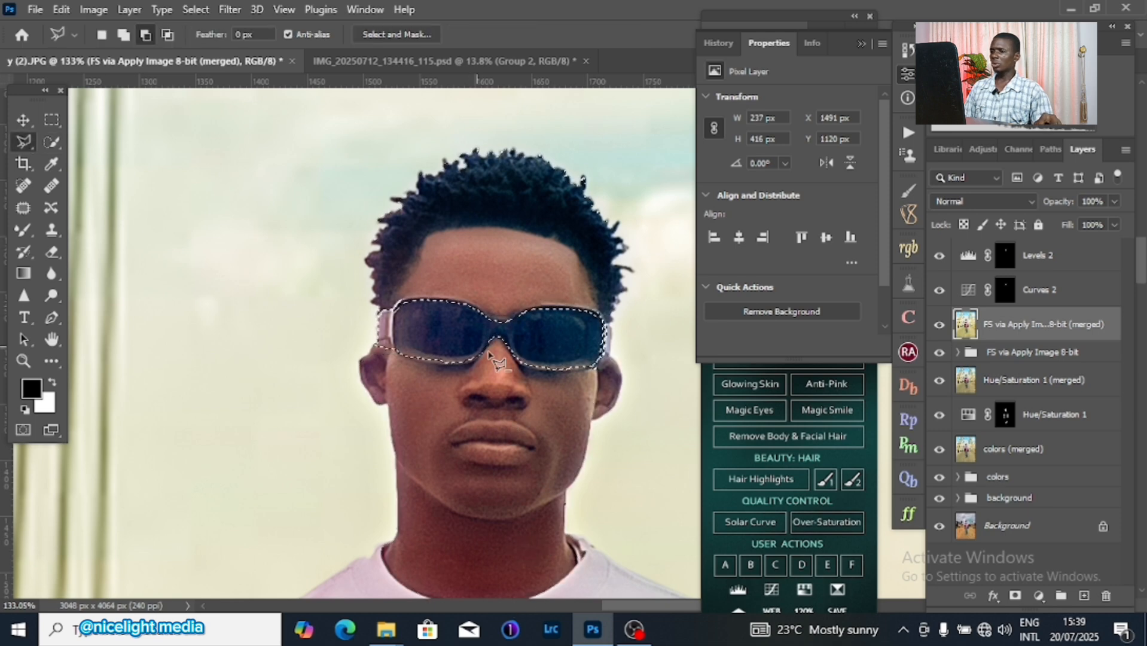
pyautogui.scroll(8, 507, 335)
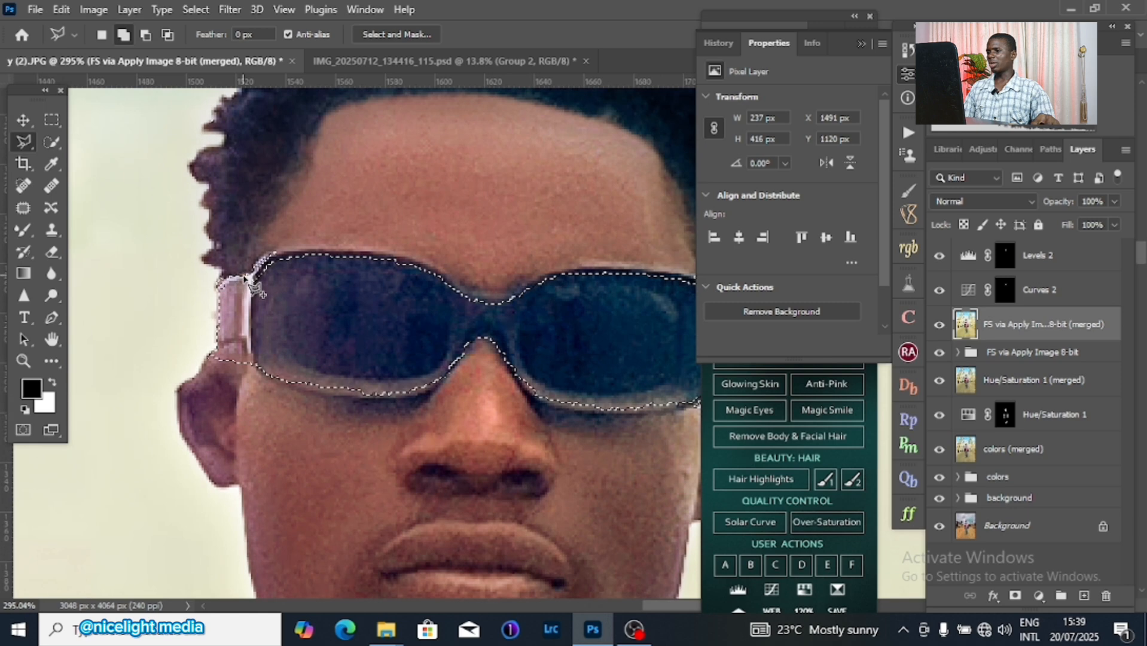
pyautogui.click(245, 276)
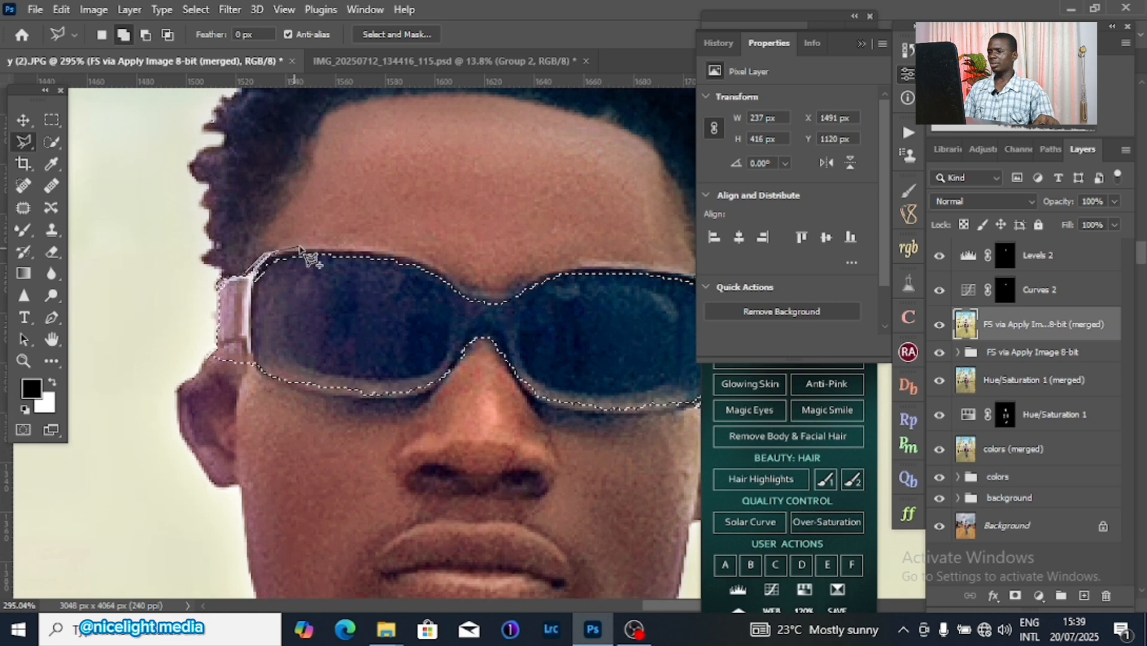
pyautogui.click(299, 247)
pyautogui.click(394, 251)
pyautogui.click(444, 265)
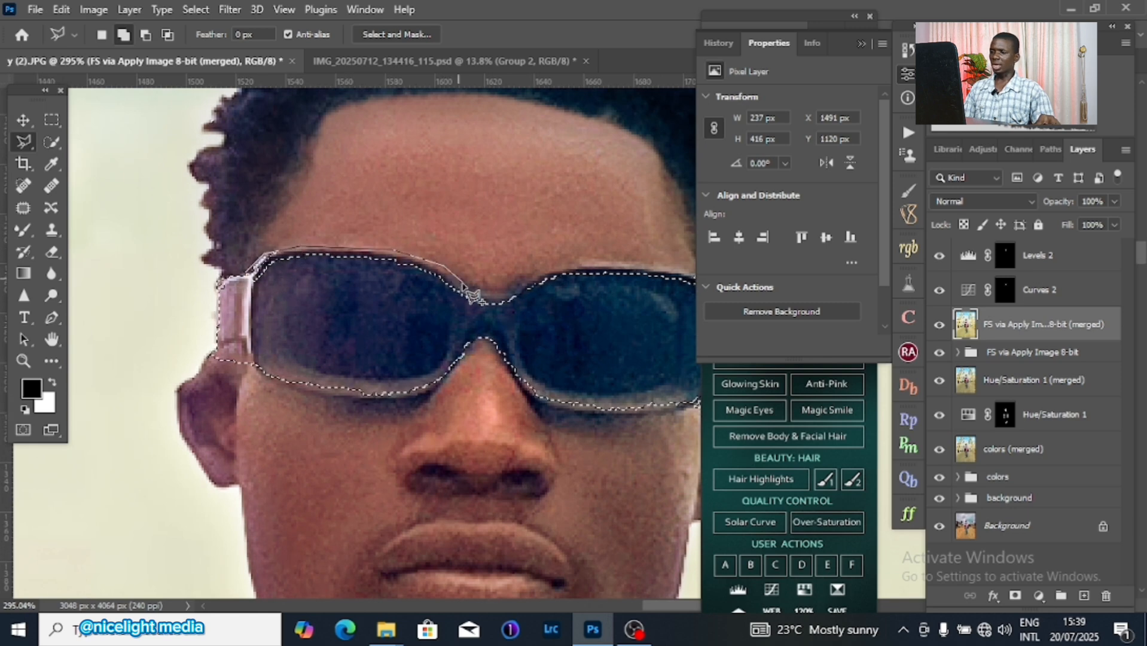
pyautogui.click(465, 287)
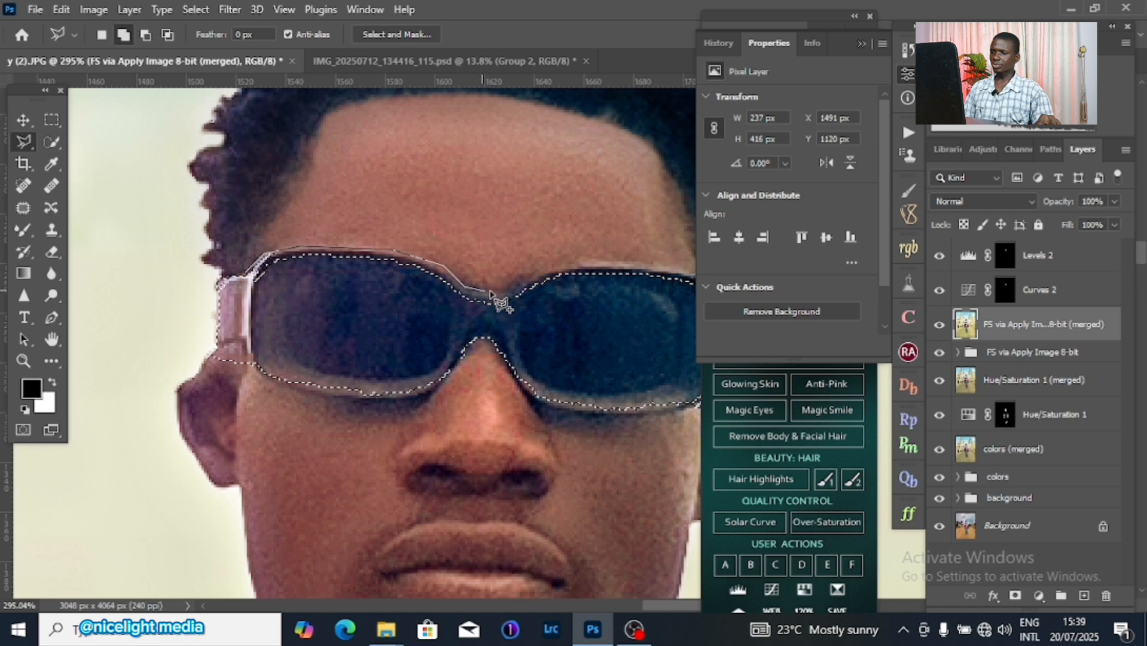
pyautogui.click(509, 291)
pyautogui.click(544, 273)
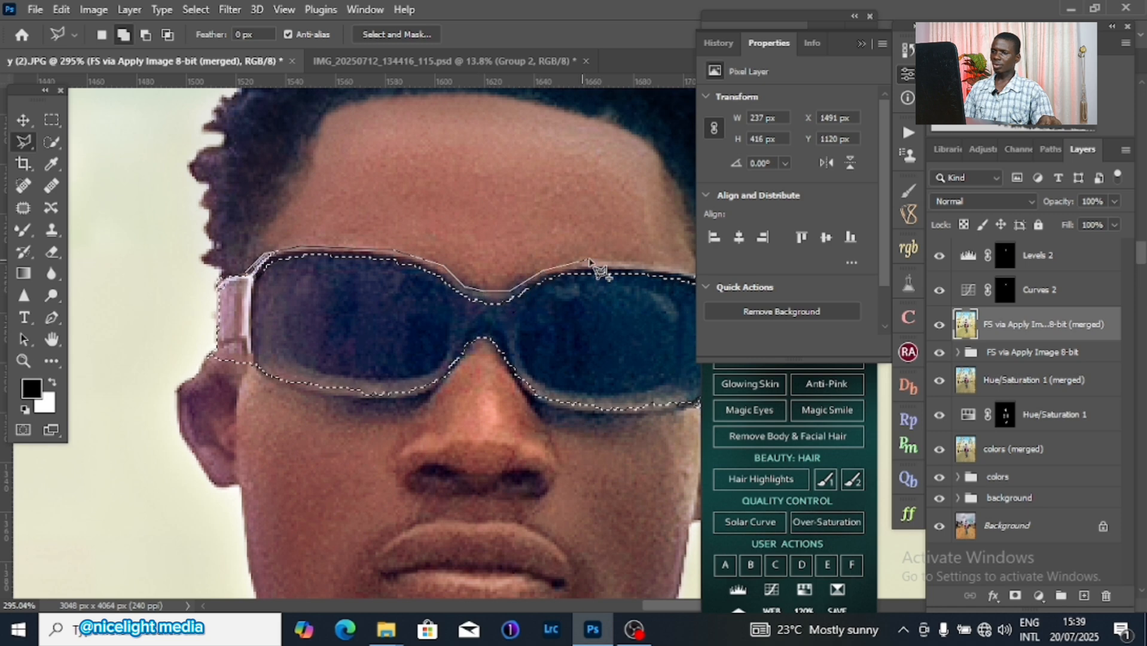
pyautogui.click(585, 259)
pyautogui.moveTo(666, 263); pyautogui.dragTo(515, 249)
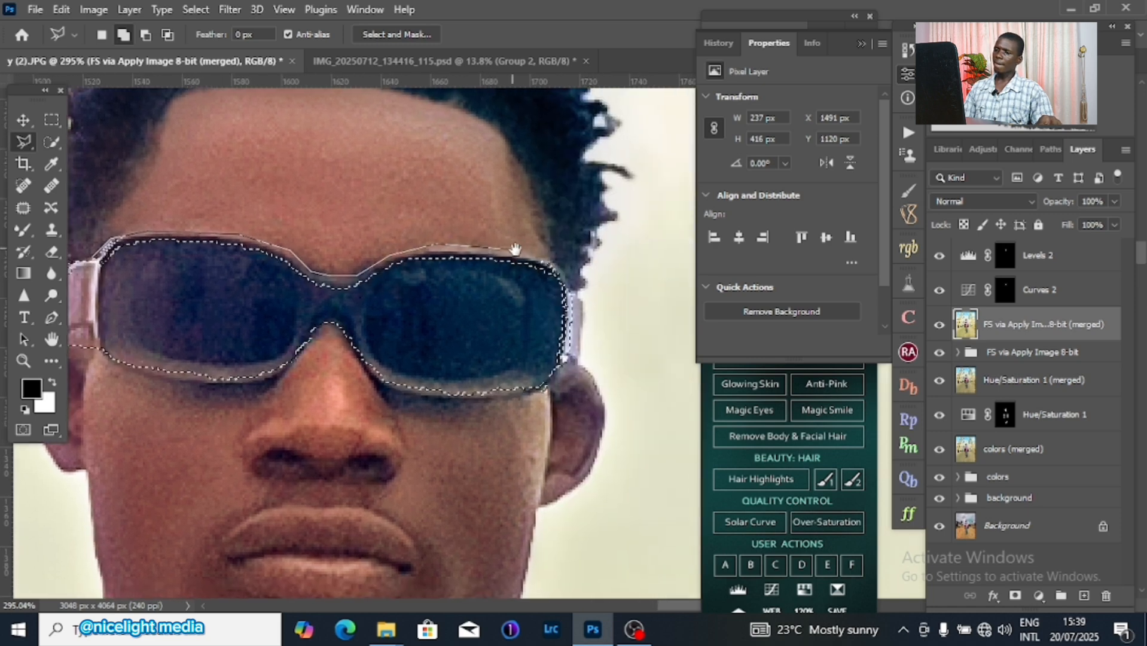
pyautogui.click(515, 249)
pyautogui.click(549, 258)
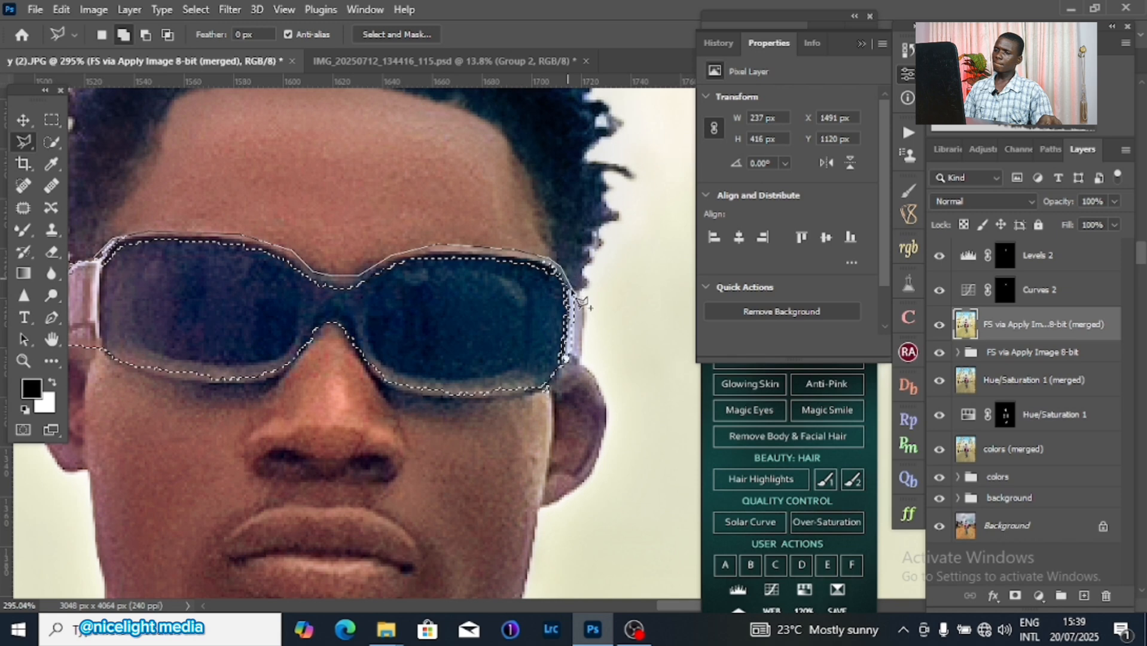
# Step: Continue the outline around the right temple arm and the right lens's lower rim, closing it to add the frame to the selection
pyautogui.click(574, 292)
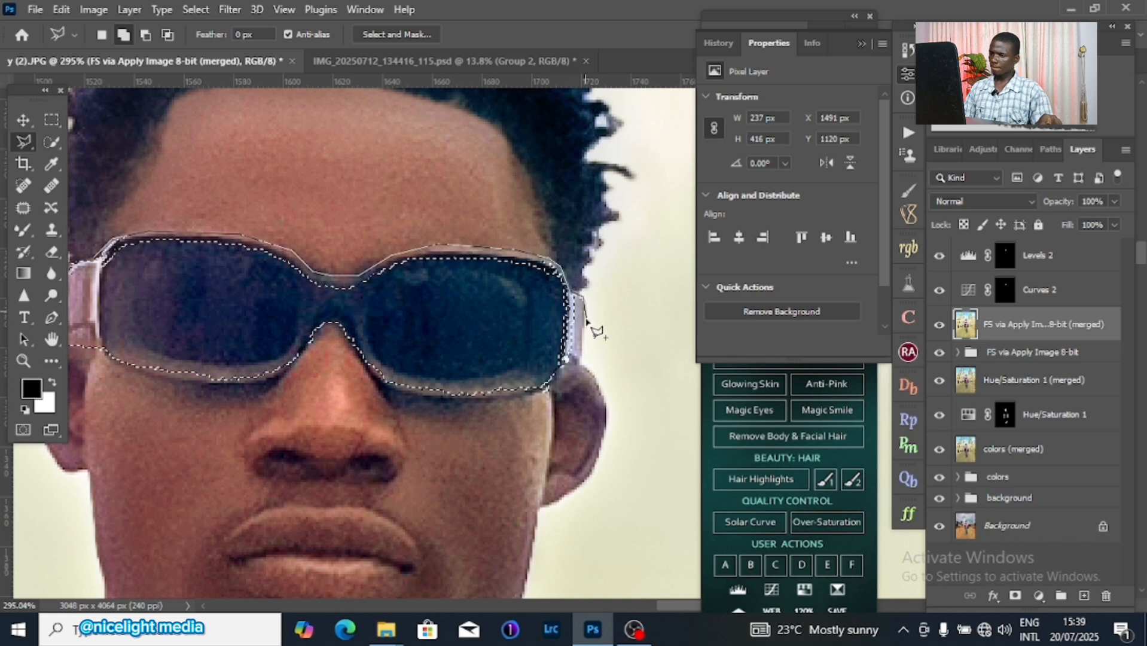
pyautogui.click(586, 320)
pyautogui.click(581, 361)
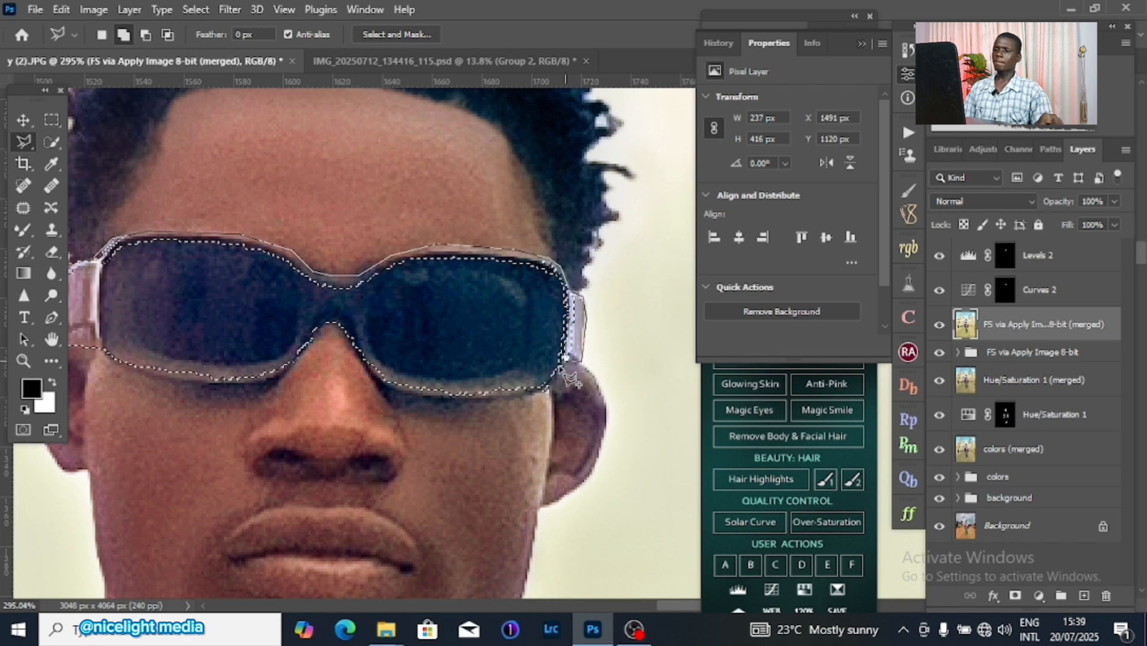
pyautogui.click(550, 390)
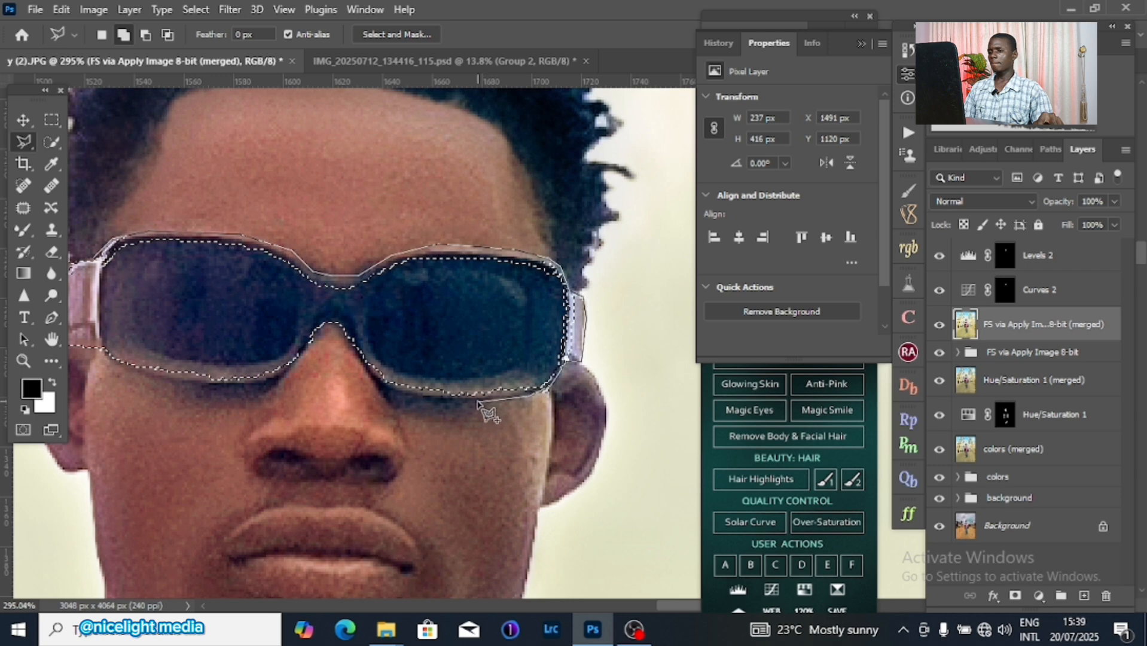
pyautogui.click(478, 400)
pyautogui.click(423, 396)
pyautogui.click(389, 389)
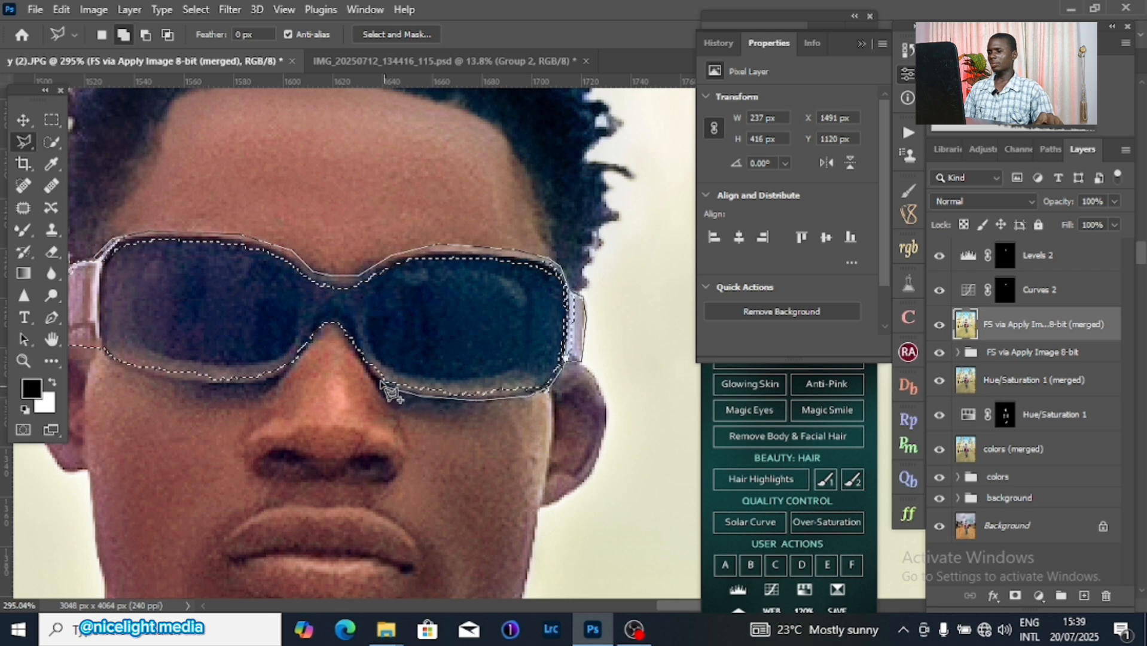
pyautogui.click(367, 362)
pyautogui.click(370, 314)
pyautogui.click(395, 297)
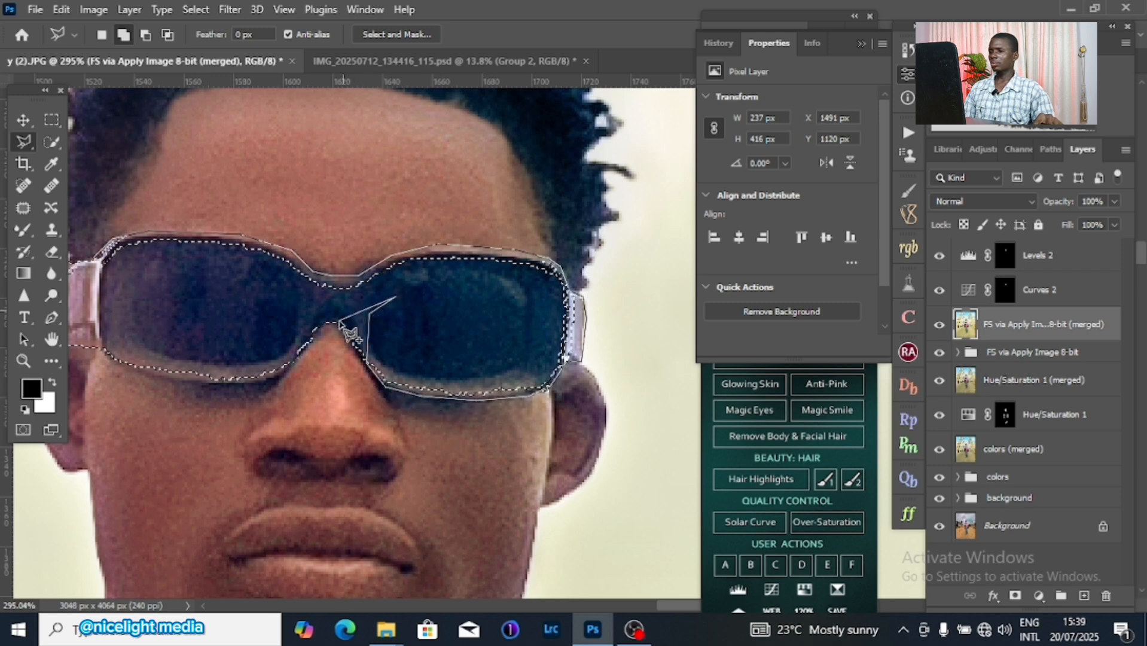
pyautogui.click(333, 322)
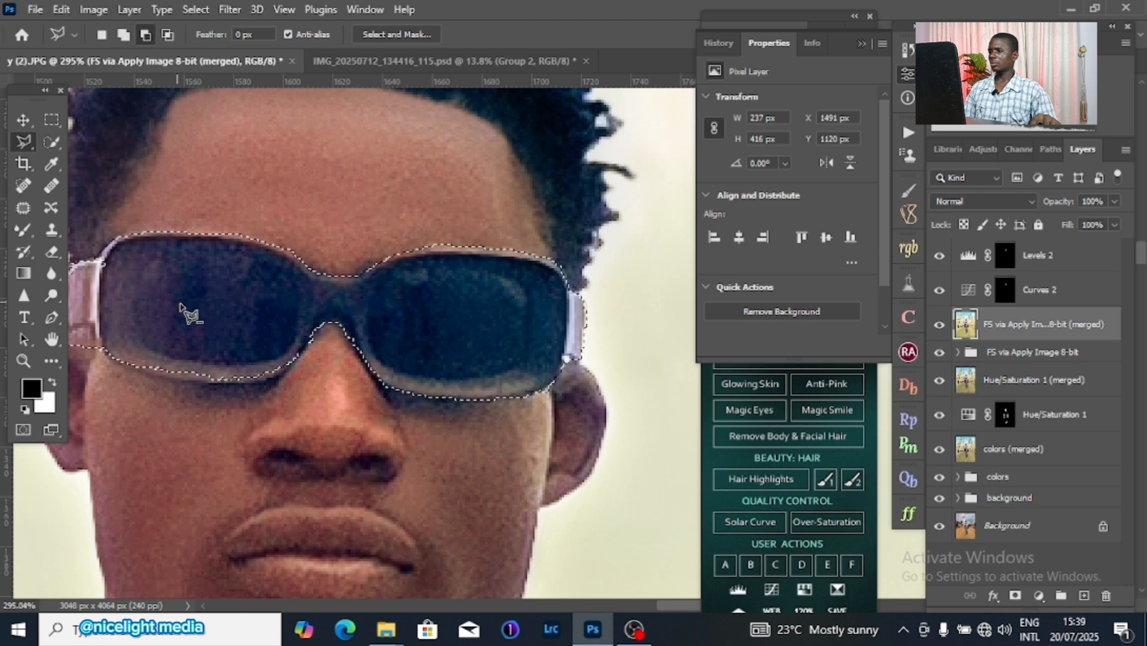
# Step: Add the left lens's lower rim to the selection with the Polygonal Lasso, from beside the nose to the left hinge
pyautogui.moveTo(180, 308); pyautogui.dragTo(333, 274)
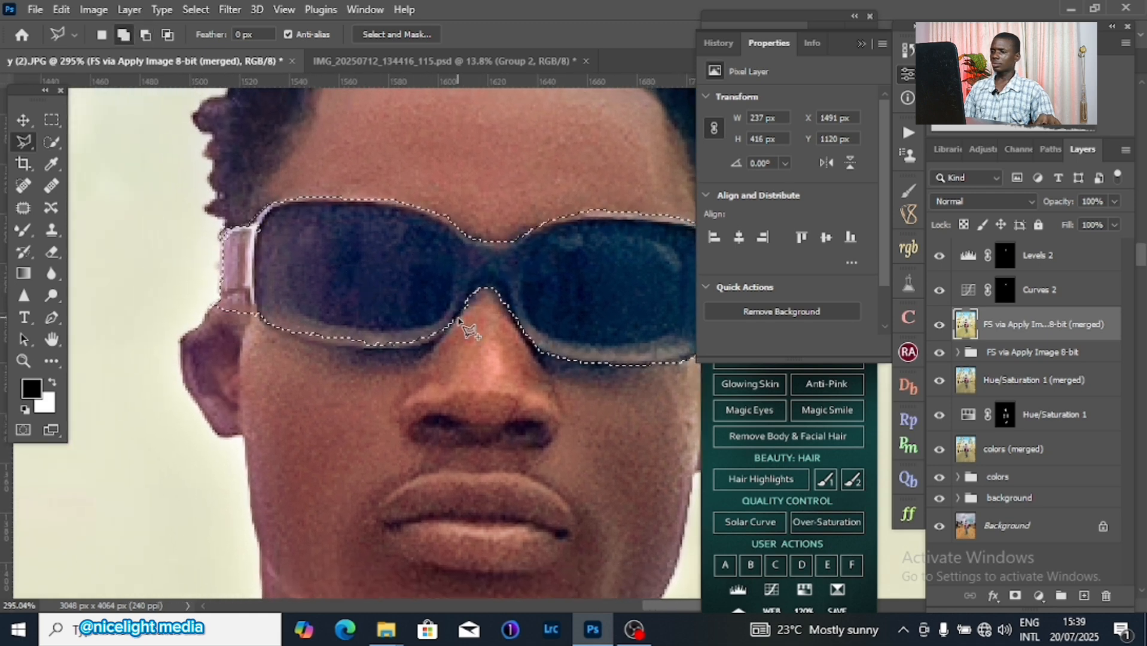
pyautogui.click(458, 319)
pyautogui.click(436, 336)
pyautogui.click(403, 350)
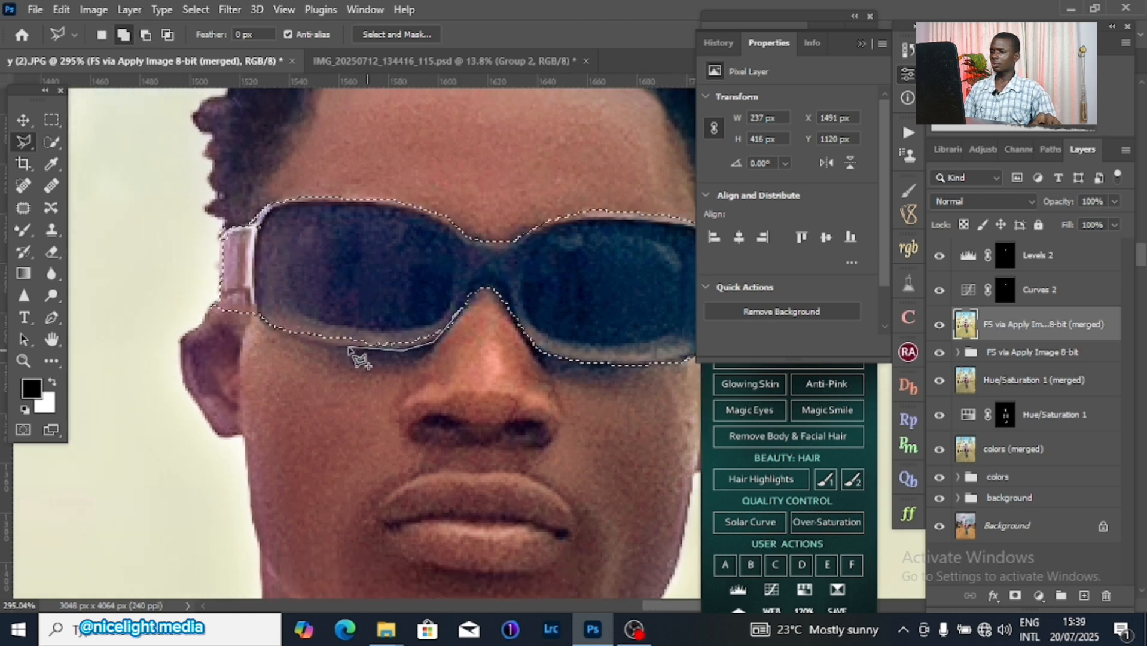
pyautogui.click(349, 347)
pyautogui.click(306, 341)
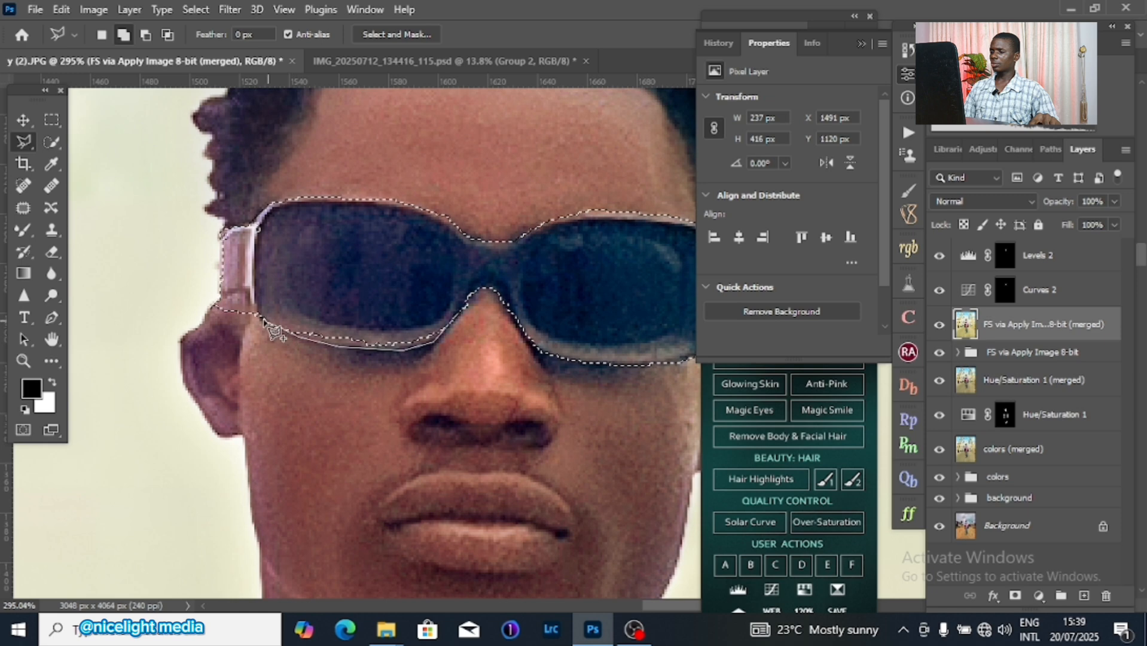
pyautogui.click(267, 311)
pyautogui.doubleClick(439, 227)
# Step: Subtract the skin and upper ear area below the left temple arm from the sunglasses selection
pyautogui.moveTo(297, 324); pyautogui.dragTo(448, 335)
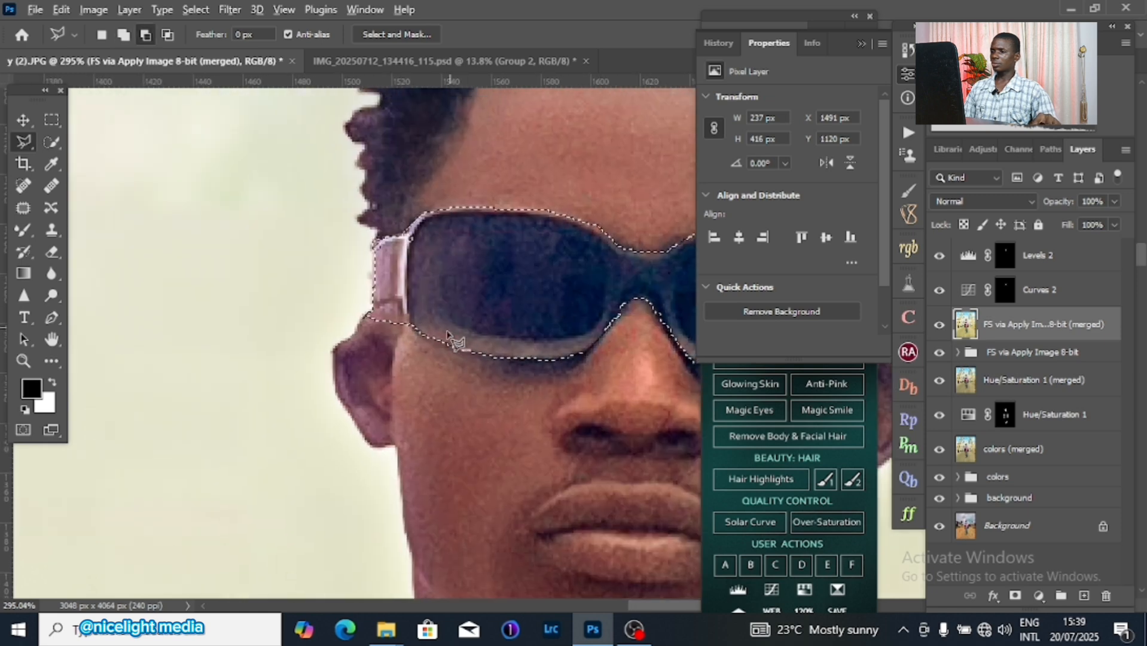
pyautogui.click(403, 311)
pyautogui.click(384, 302)
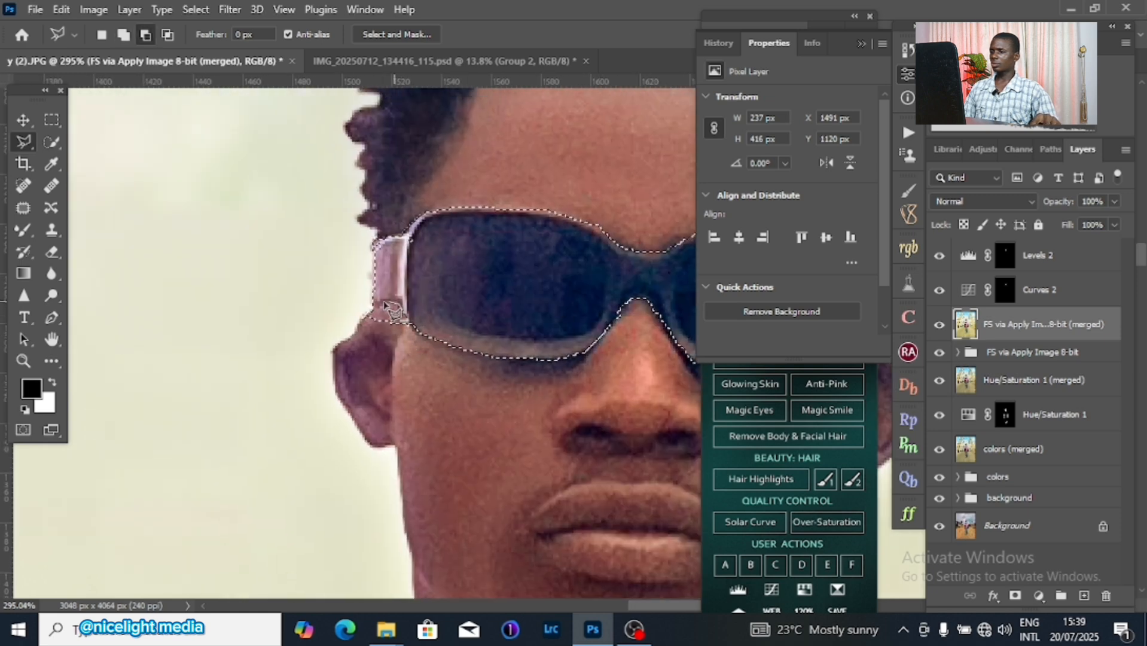
pyautogui.click(353, 313)
pyautogui.click(363, 362)
pyautogui.doubleClick(414, 341)
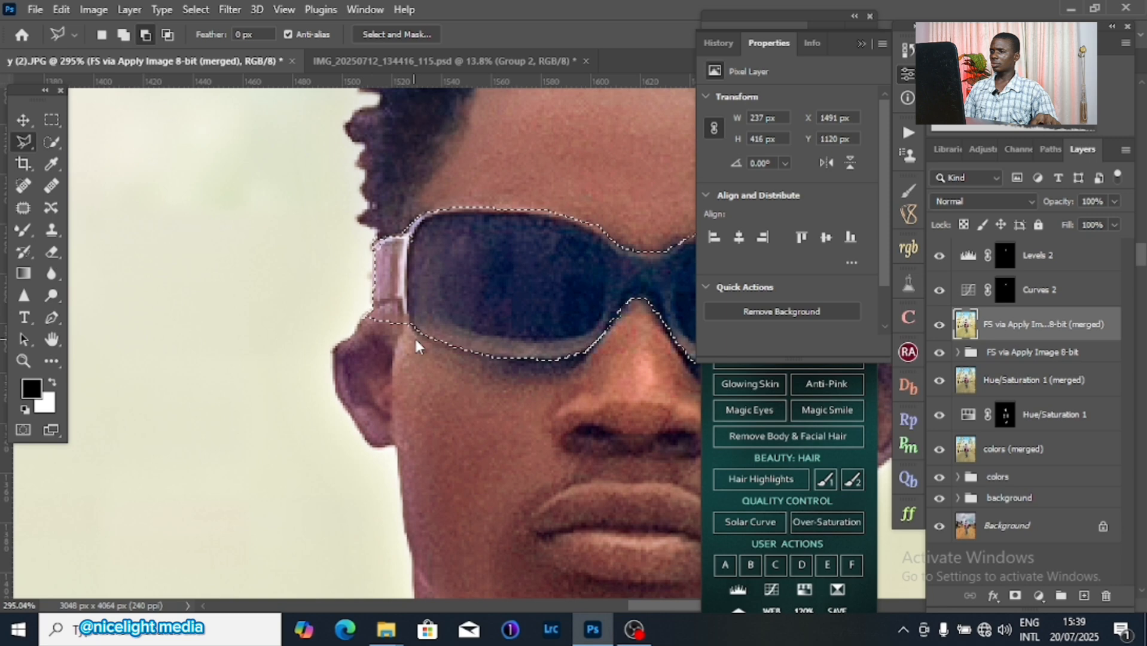
# Step: Add the left temple arm's outer and lower edge to the sunglasses selection with the Polygonal Lasso
pyautogui.press('shift')
pyautogui.click(374, 242)
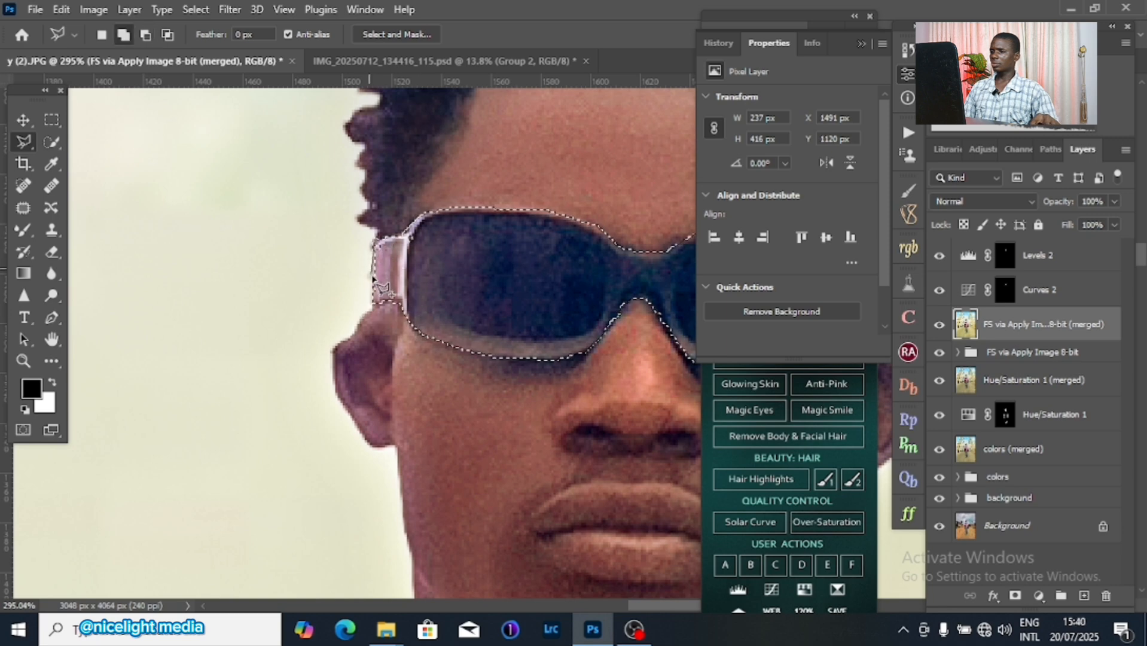
pyautogui.click(374, 302)
pyautogui.doubleClick(407, 302)
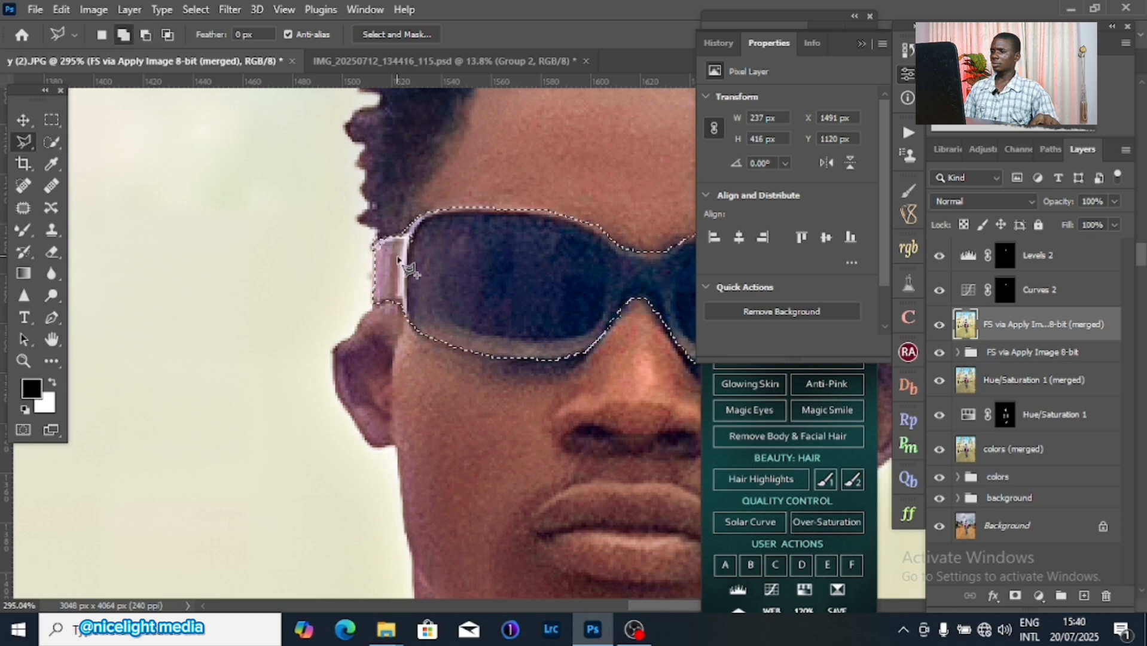
pyautogui.scroll(-3, 398, 259)
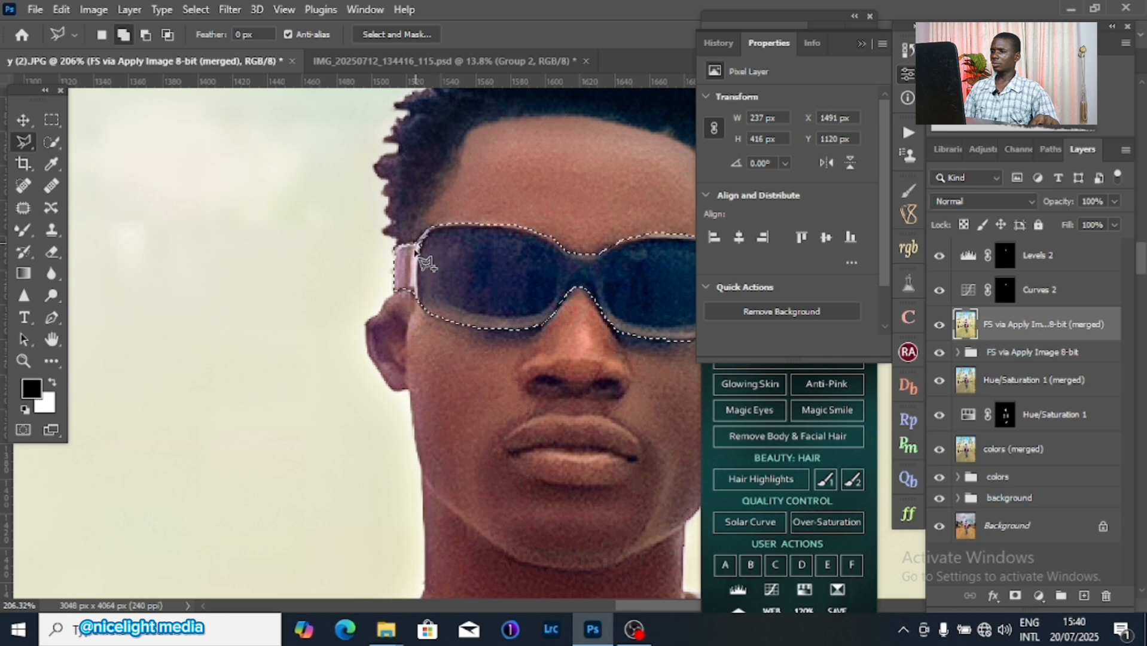
pyautogui.scroll(-4, 478, 251)
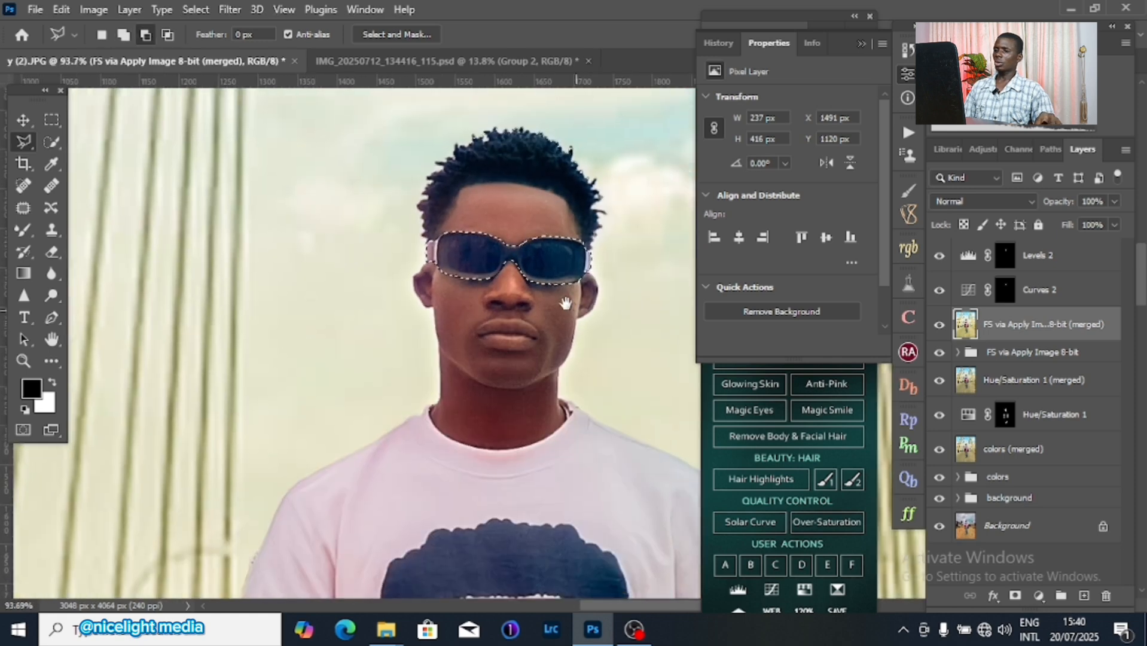
pyautogui.moveTo(566, 304); pyautogui.dragTo(550, 296)
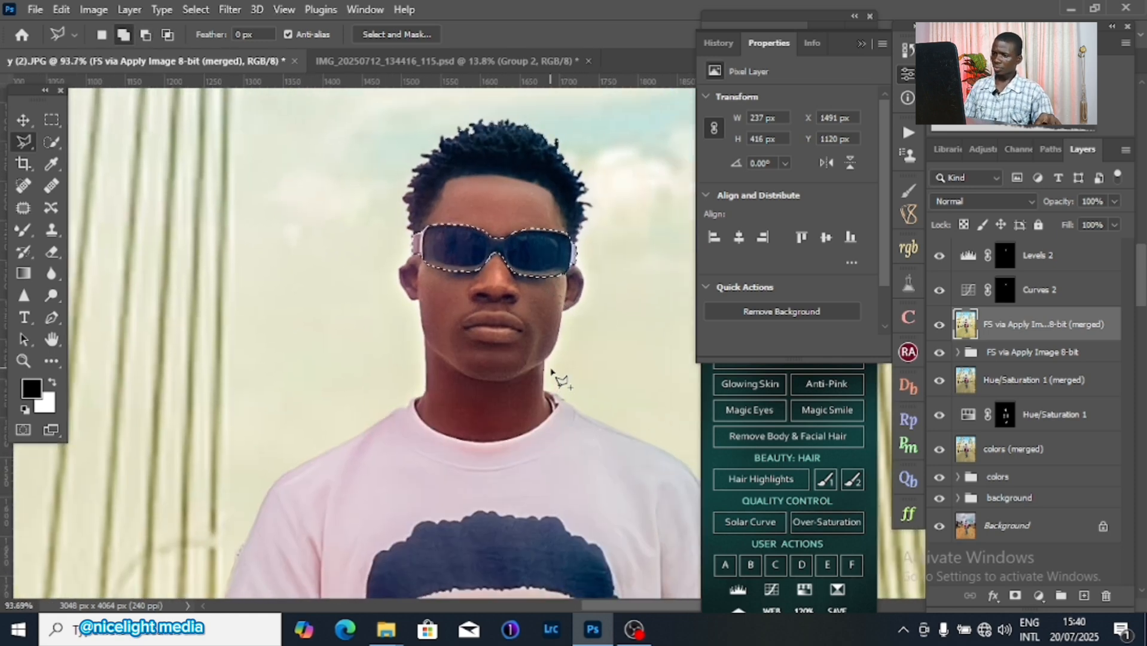
pyautogui.keyDown('shift'); pyautogui.click(545, 362); pyautogui.keyUp('shift')
pyautogui.click(536, 375)
pyautogui.click(545, 389)
pyautogui.click(553, 383)
pyautogui.click(545, 363)
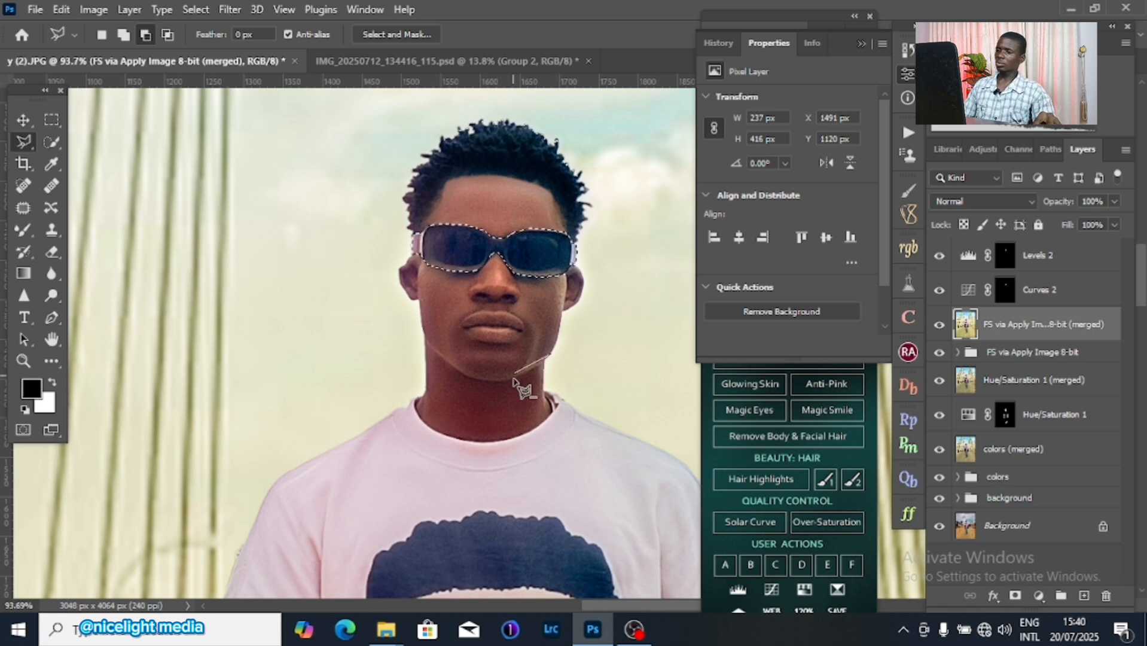
# Step: Add a Curves adjustment masked to the sunglasses, pulling the shadows down and placing a highlight point at input 184, output 182
pyautogui.scroll(-1, 564, 334)
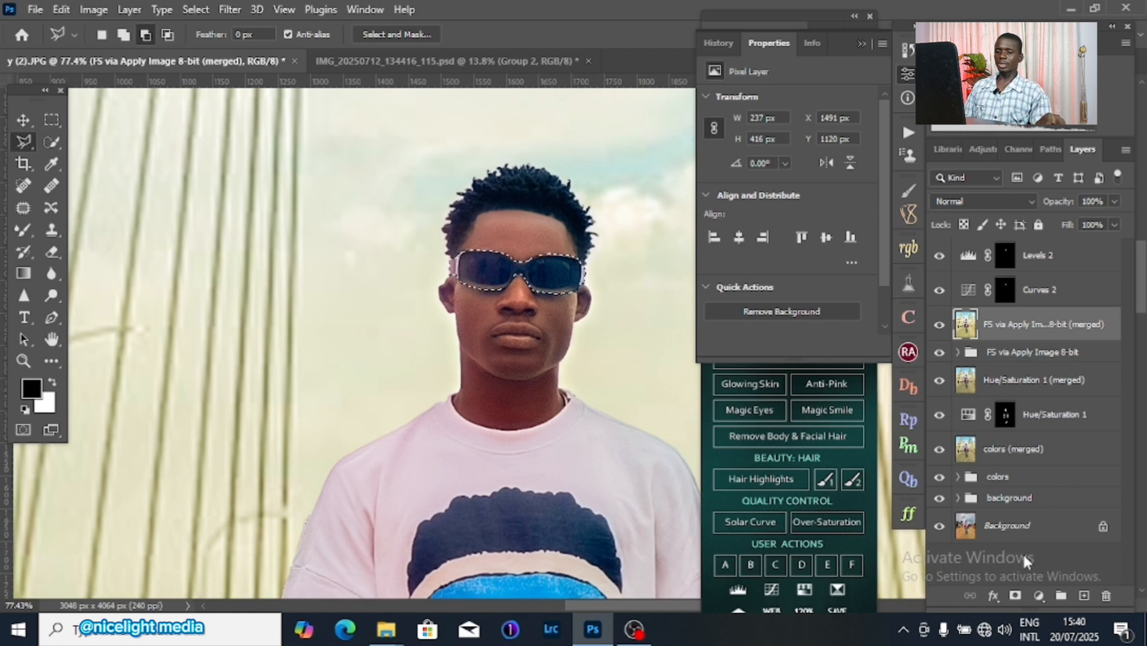
pyautogui.click(1039, 596)
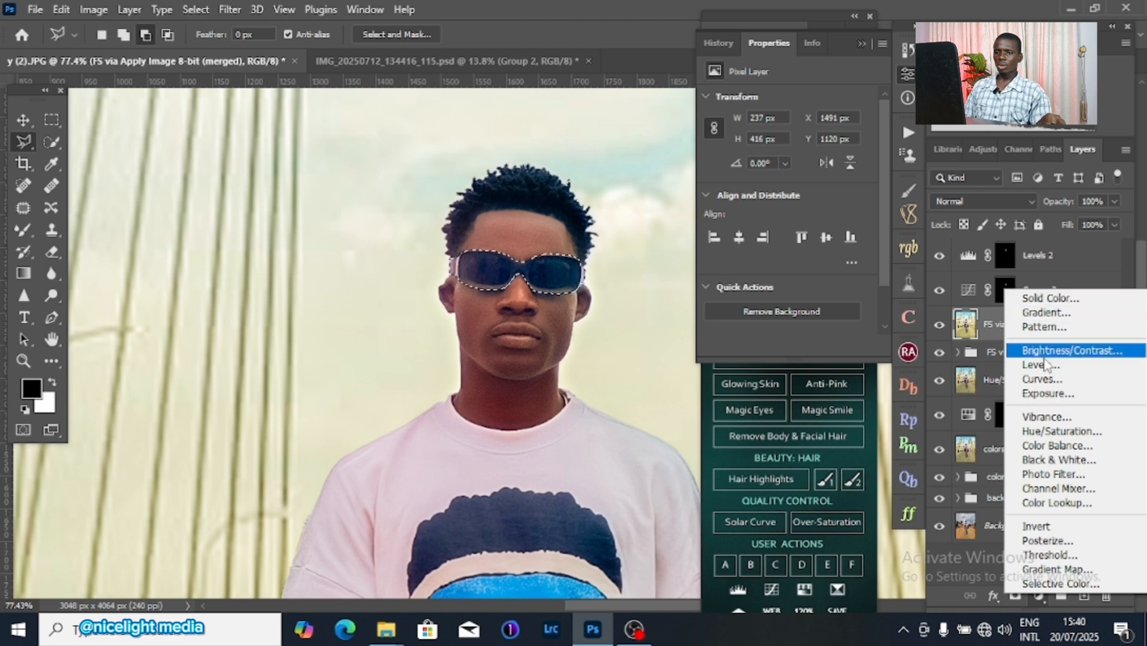
pyautogui.click(1044, 380)
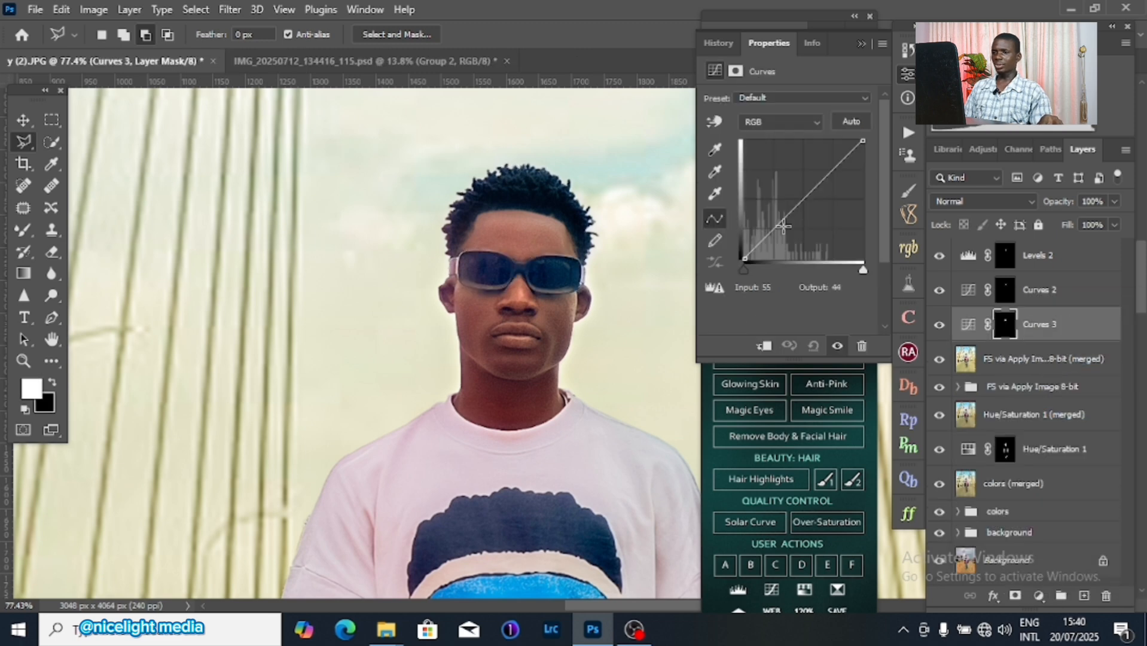
pyautogui.moveTo(776, 232); pyautogui.dragTo(830, 174)
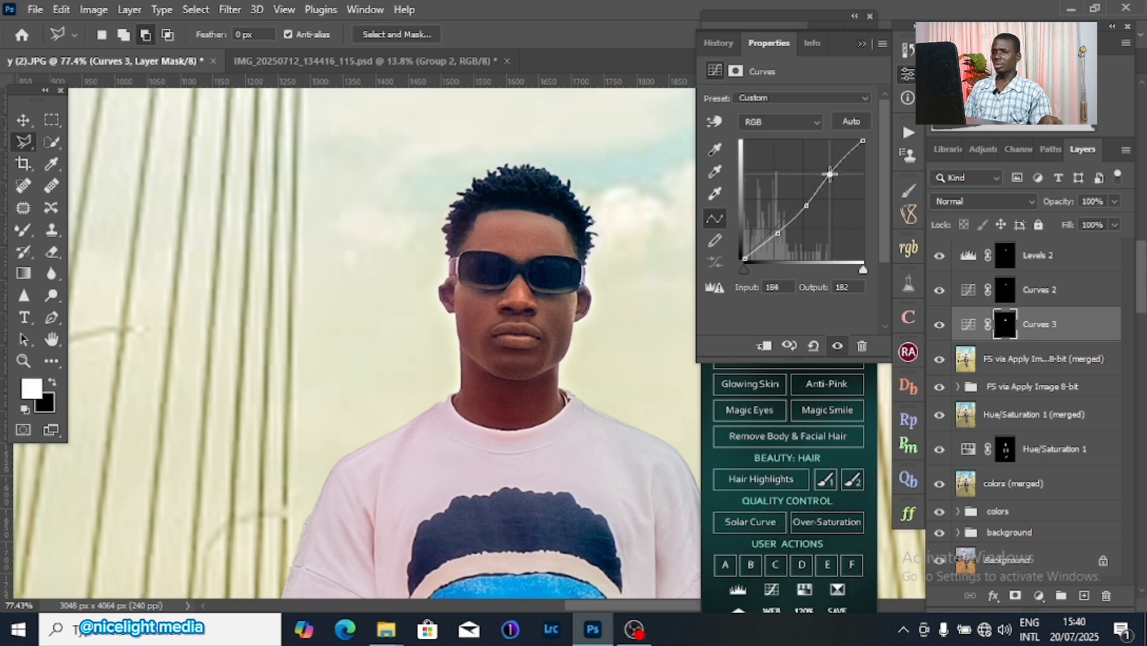
pyautogui.moveTo(864, 268)
pyautogui.mouseDown()
pyautogui.moveTo(845, 269)
pyautogui.moveTo(872, 269)
pyautogui.mouseUp()
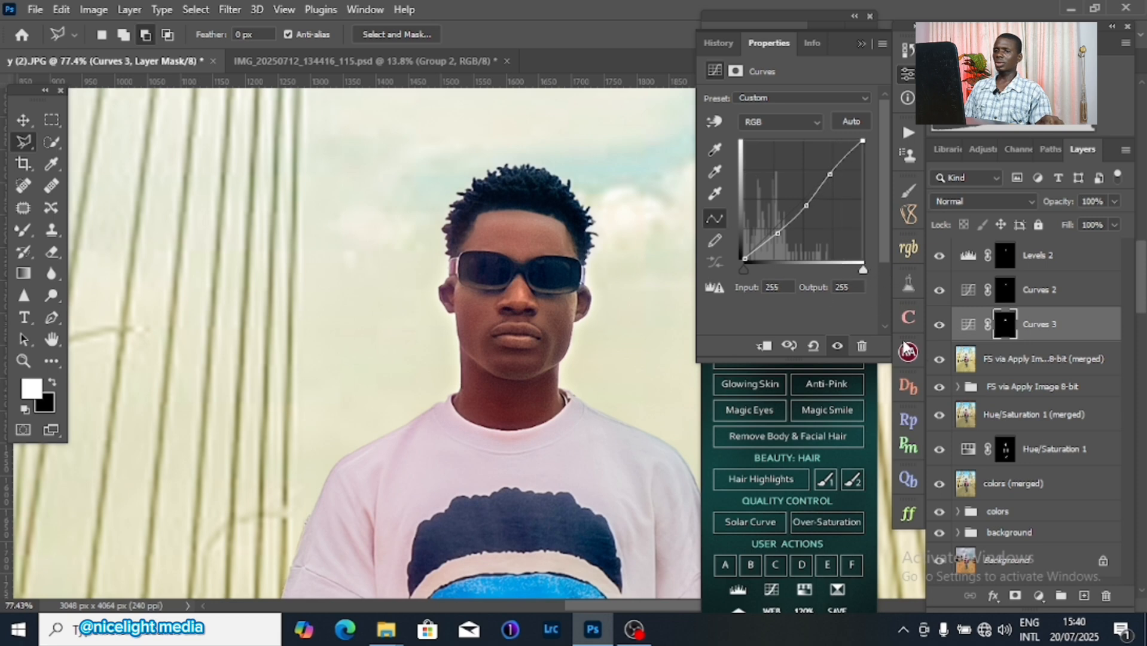
# Step: Reload the sunglasses selection from the new Curves layer's mask and add a Levels adjustment layer above it
pyautogui.keyDown('ctrl'); pyautogui.click(1005, 328); pyautogui.keyUp('ctrl')
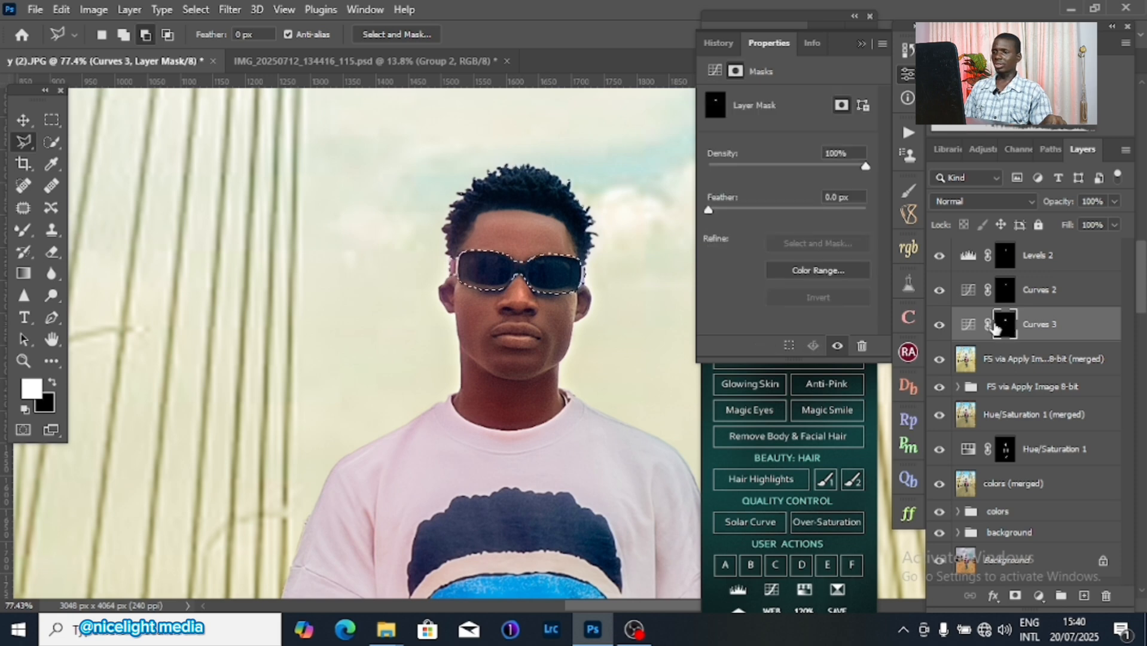
pyautogui.moveTo(622, 290); pyautogui.dragTo(574, 266)
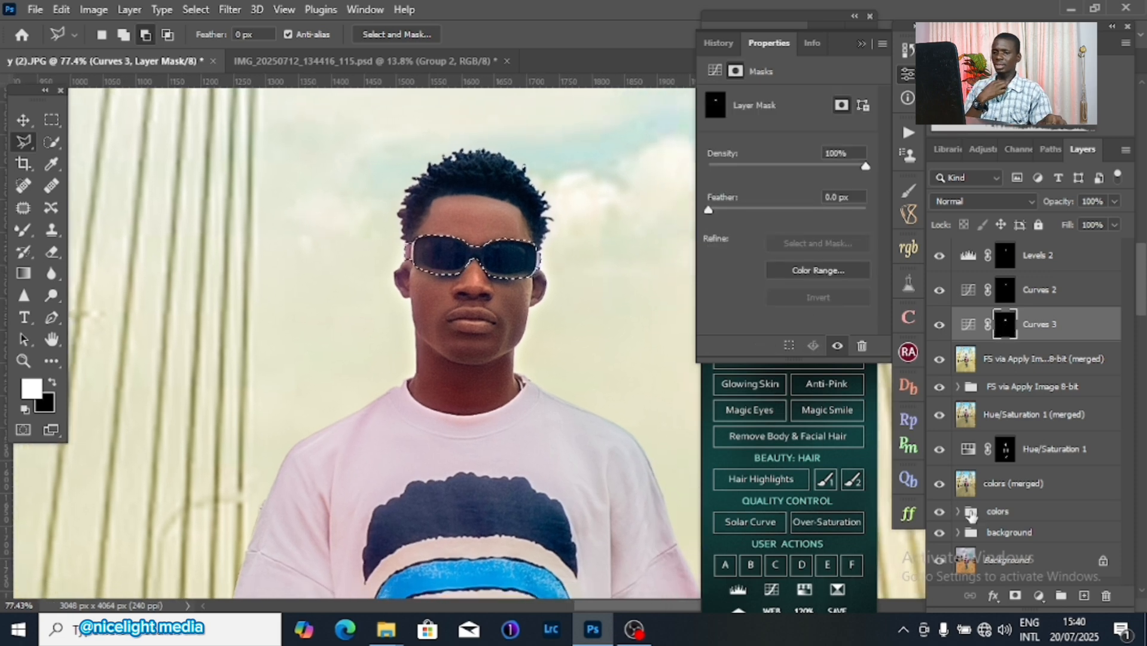
pyautogui.click(1039, 595)
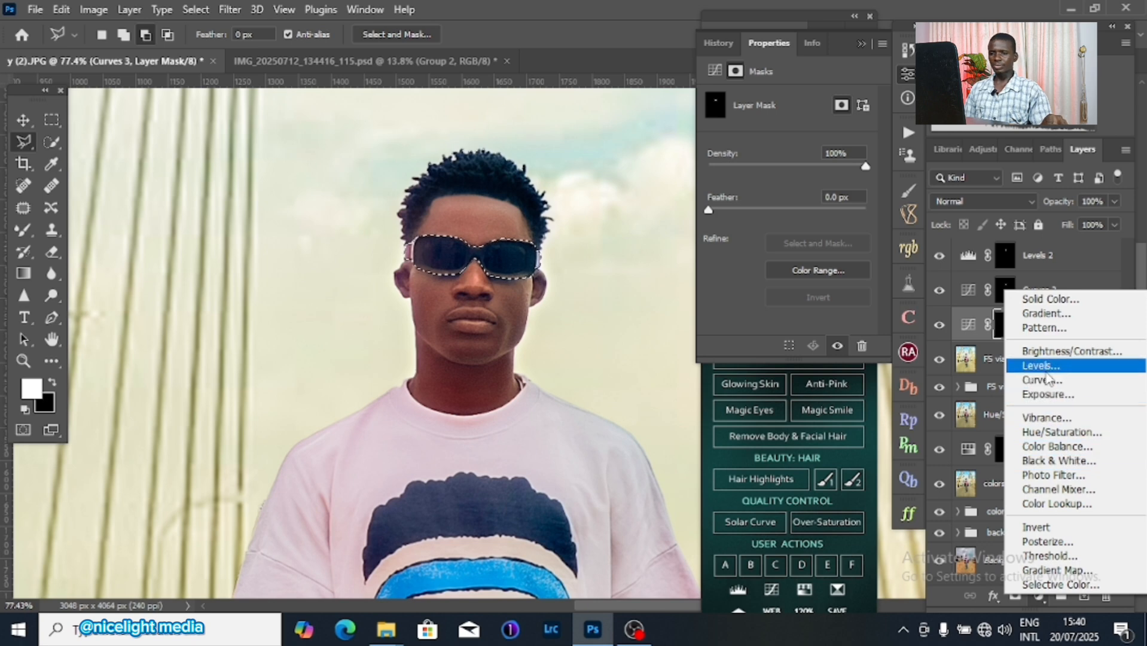
pyautogui.click(1043, 366)
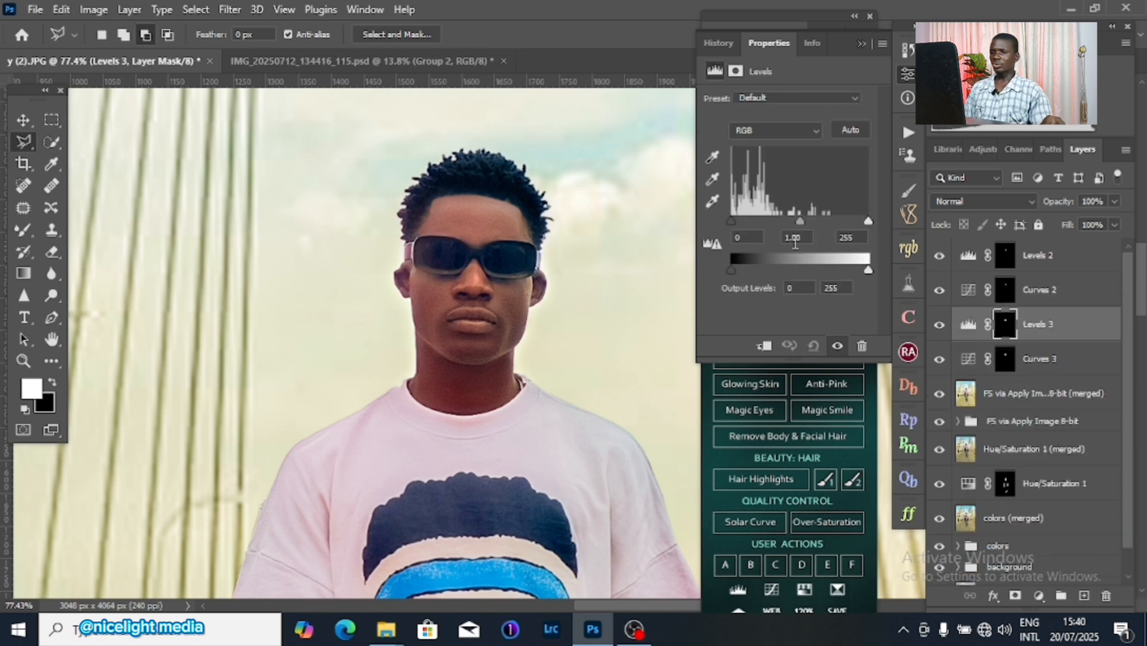
# Step: Set the sunglasses' Levels inputs to 25 for blacks, 0.89 for midtones and 249 for whites
pyautogui.moveTo(799, 221)
pyautogui.mouseDown()
pyautogui.moveTo(824, 220)
pyautogui.moveTo(805, 222)
pyautogui.mouseUp()
pyautogui.moveTo(731, 221); pyautogui.dragTo(744, 220)
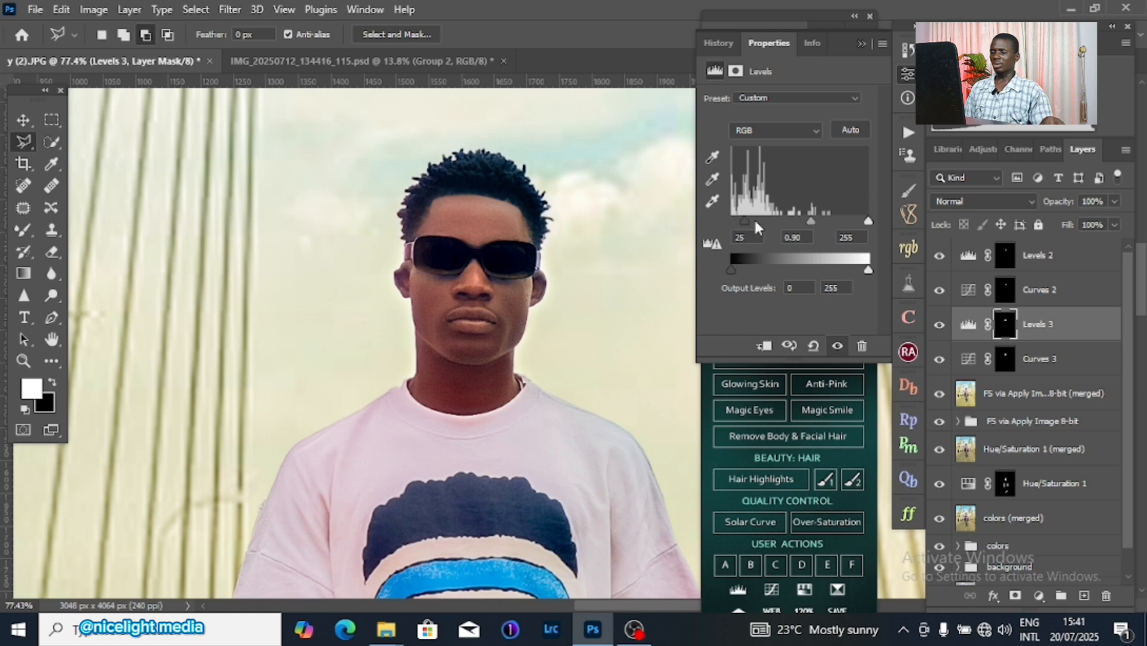
pyautogui.moveTo(867, 221); pyautogui.dragTo(853, 221)
pyautogui.scroll(-3, 456, 356)
pyautogui.scroll(-2, 456, 356)
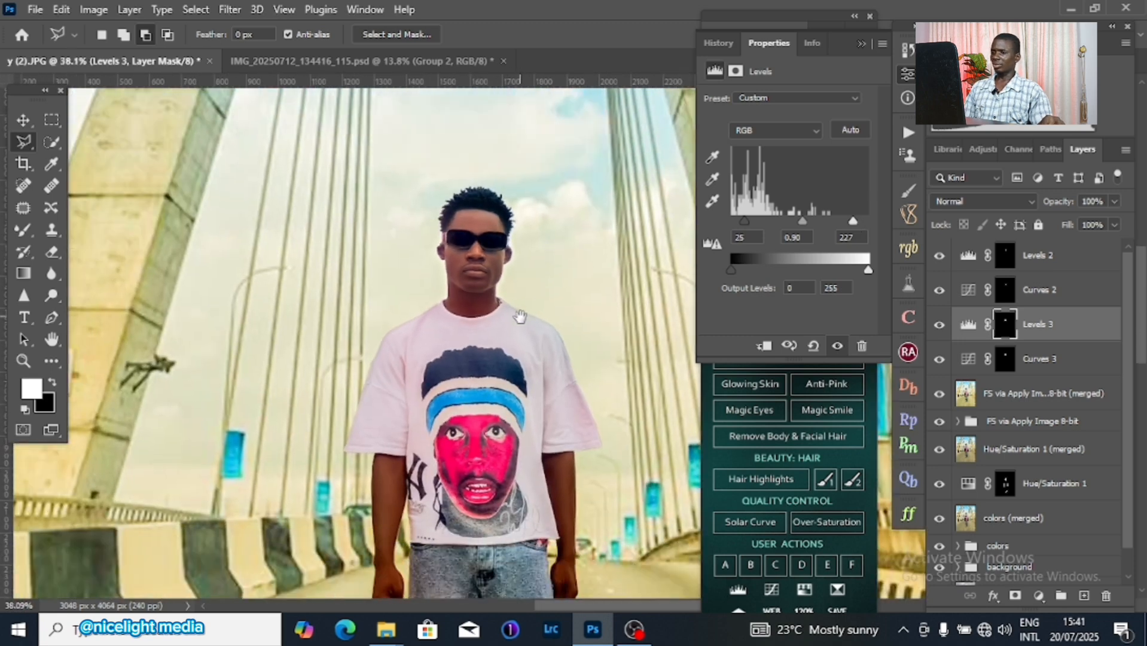
pyautogui.moveTo(854, 221); pyautogui.dragTo(865, 221)
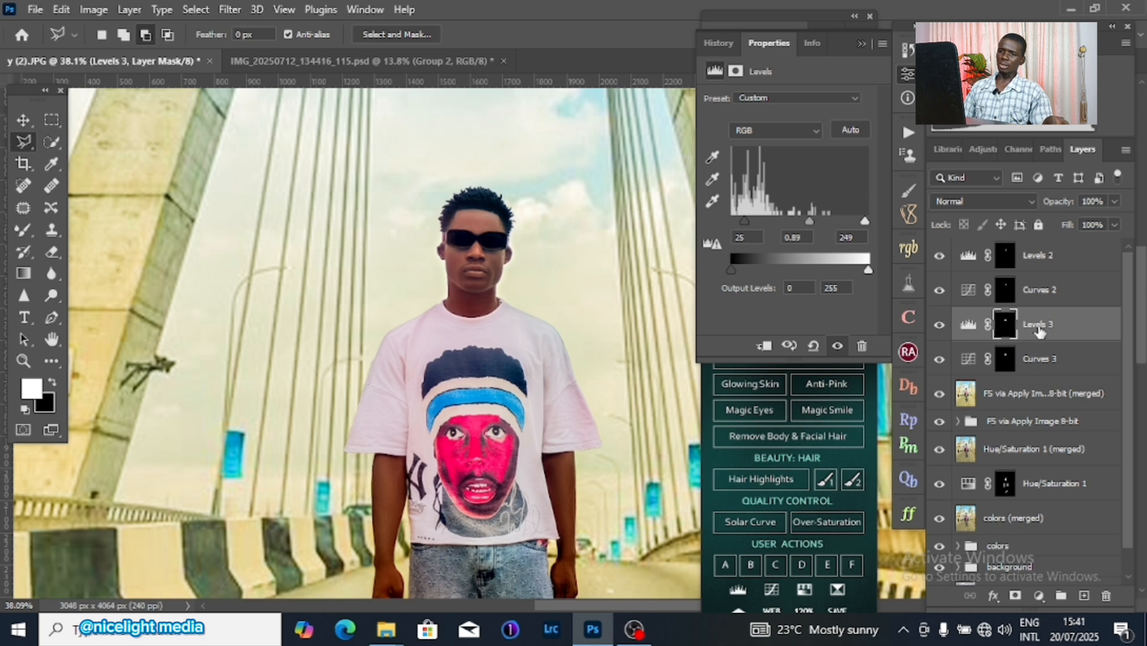
# Step: Apply Hue/Saturation with Saturation -73 and Lightness -17 to the sunglasses on the merged FS via Apply Image layer, and deselect
pyautogui.keyDown('ctrl'); pyautogui.click(1006, 325); pyautogui.keyUp('ctrl')
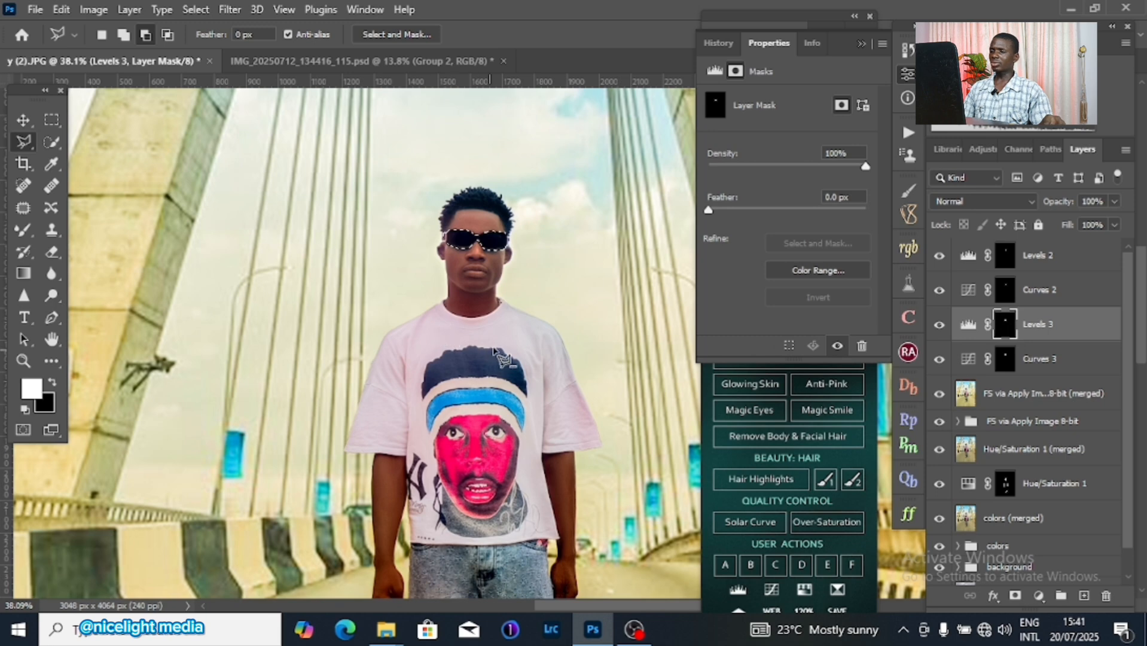
pyautogui.click(1014, 399)
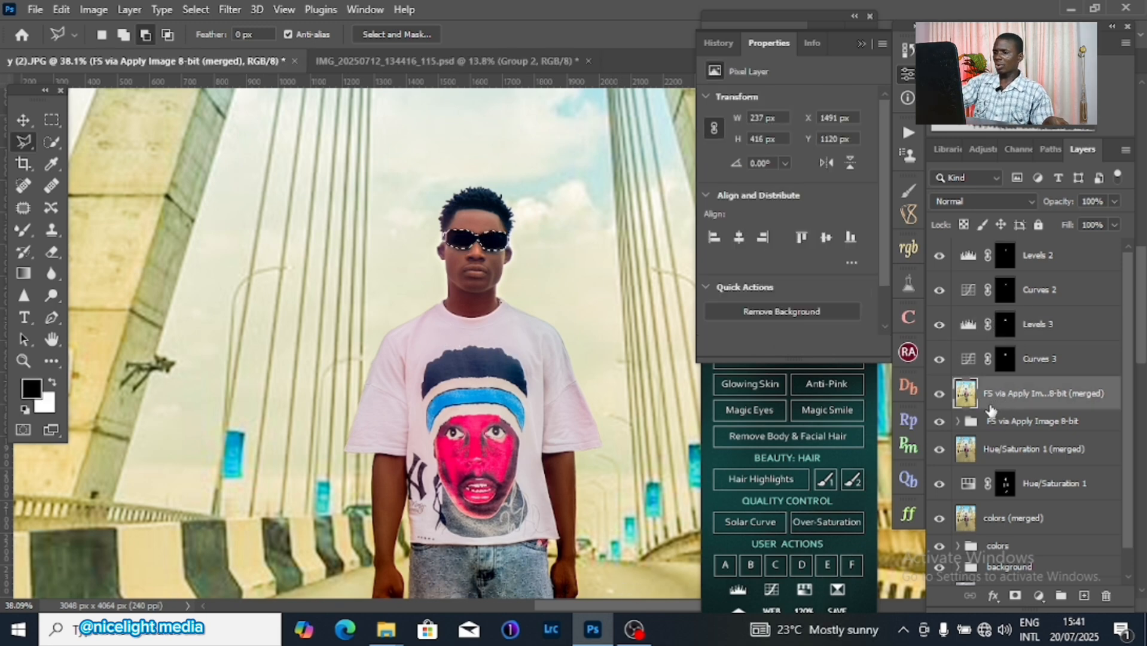
pyautogui.hotkey('ctrl', 'u')
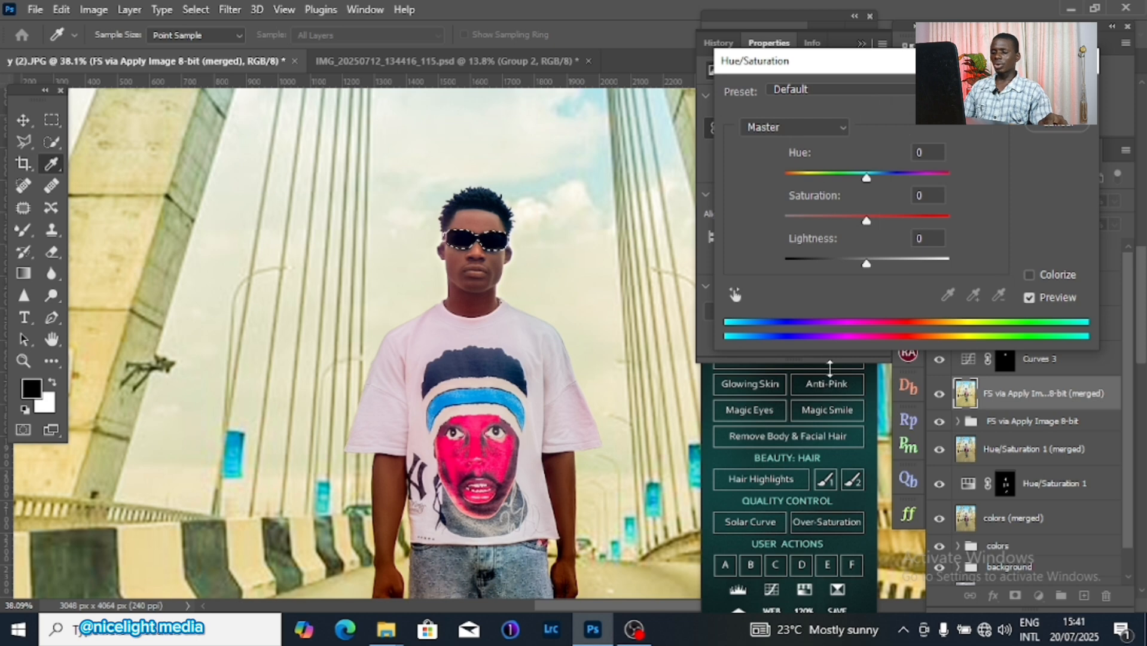
pyautogui.moveTo(865, 221); pyautogui.dragTo(807, 221)
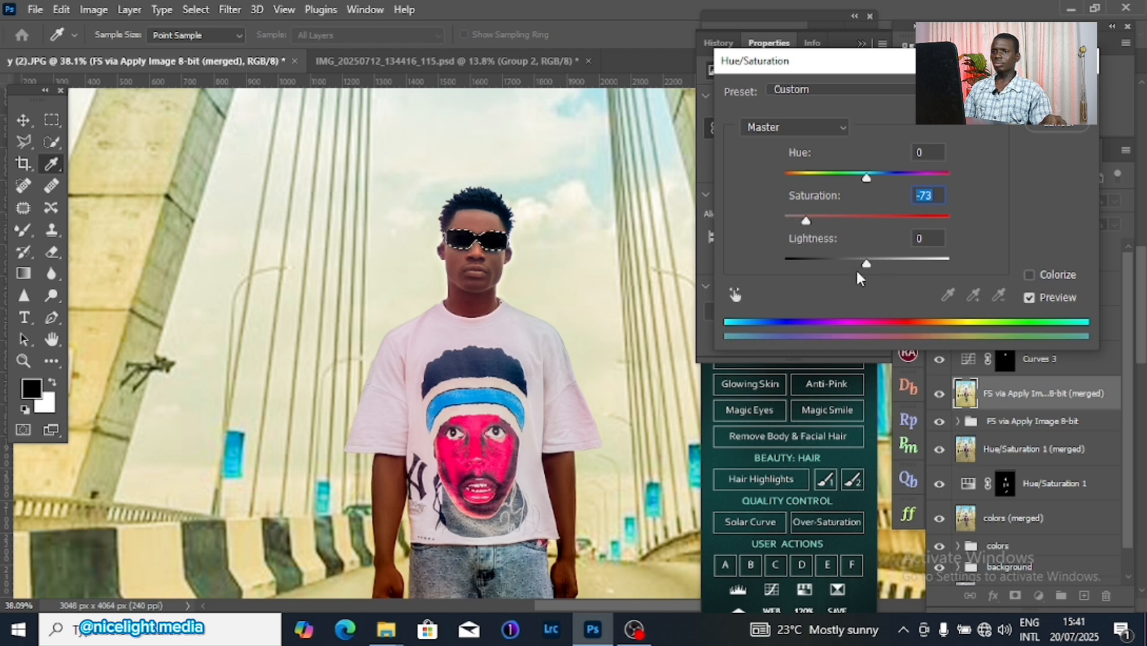
pyautogui.moveTo(854, 264); pyautogui.dragTo(854, 265)
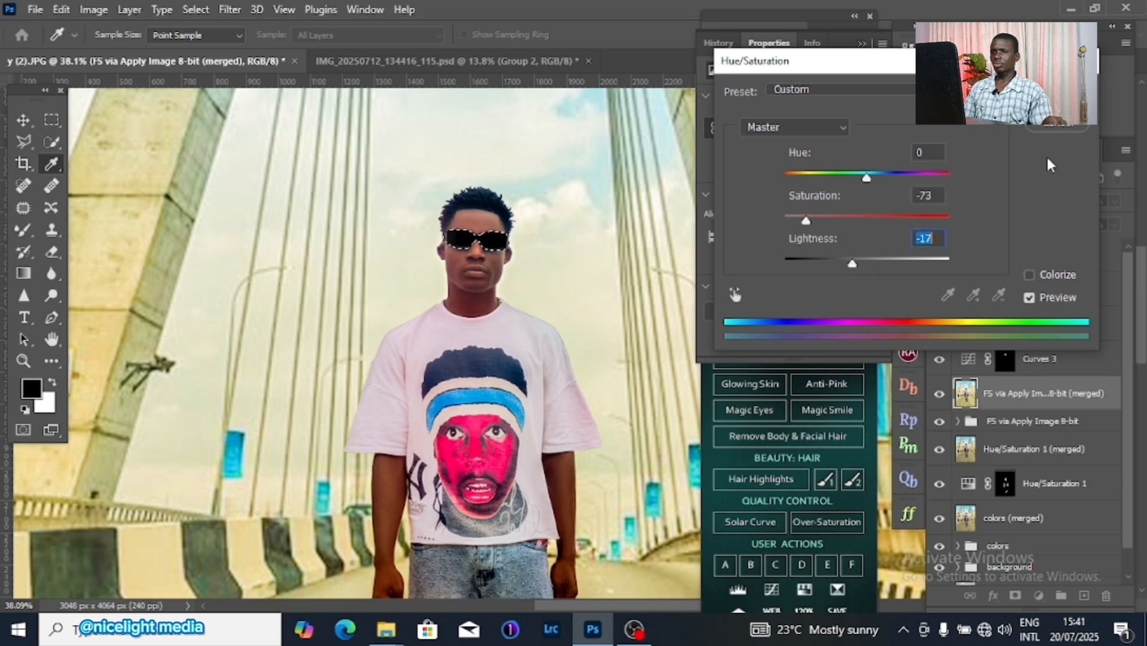
pyautogui.click(1053, 99)
pyautogui.rightClick(539, 192)
pyautogui.click(559, 199)
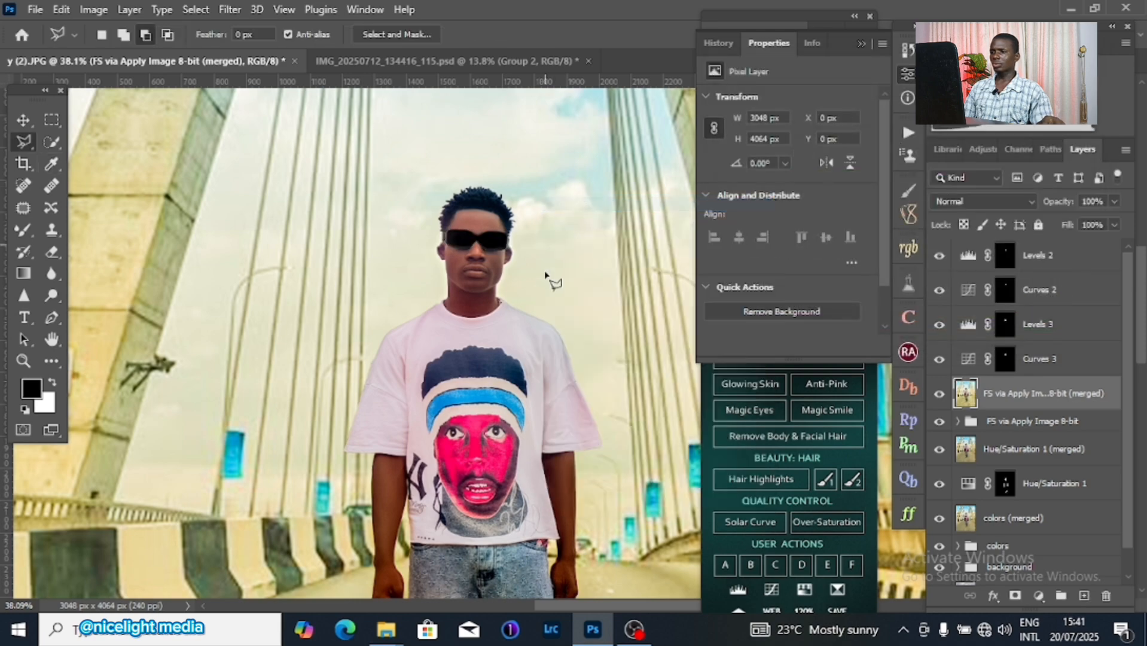
# Step: Examine the darkened sunglasses up close and in the full-body view
pyautogui.scroll(2, 526, 259)
pyautogui.scroll(2, 527, 259)
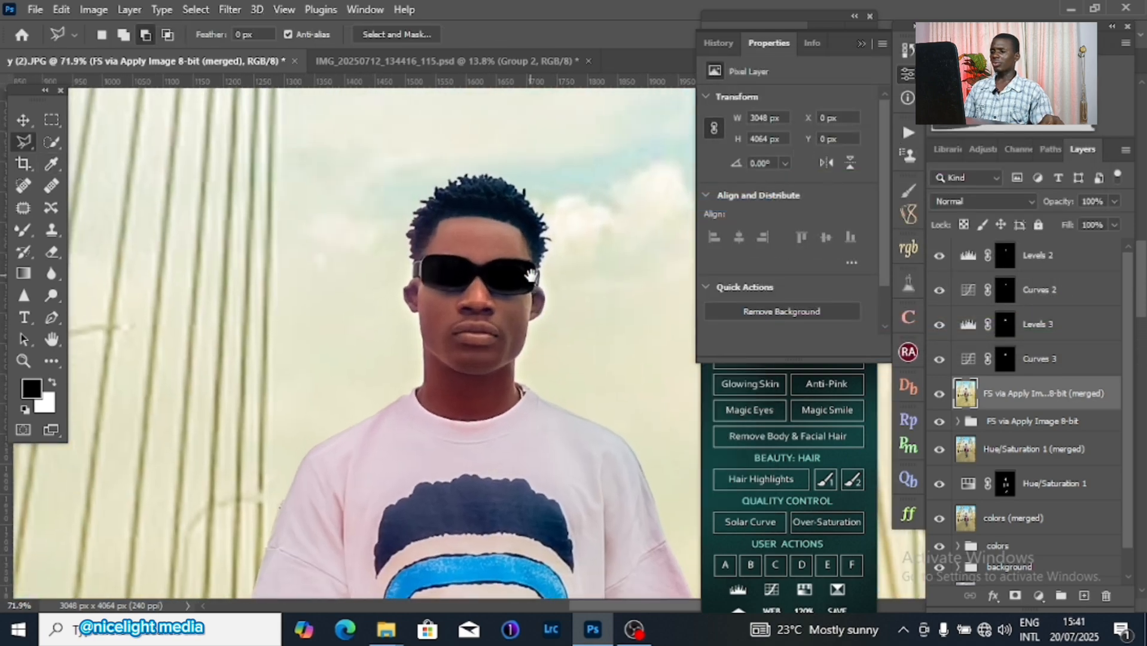
pyautogui.scroll(1, 489, 216)
pyautogui.scroll(-5, 490, 216)
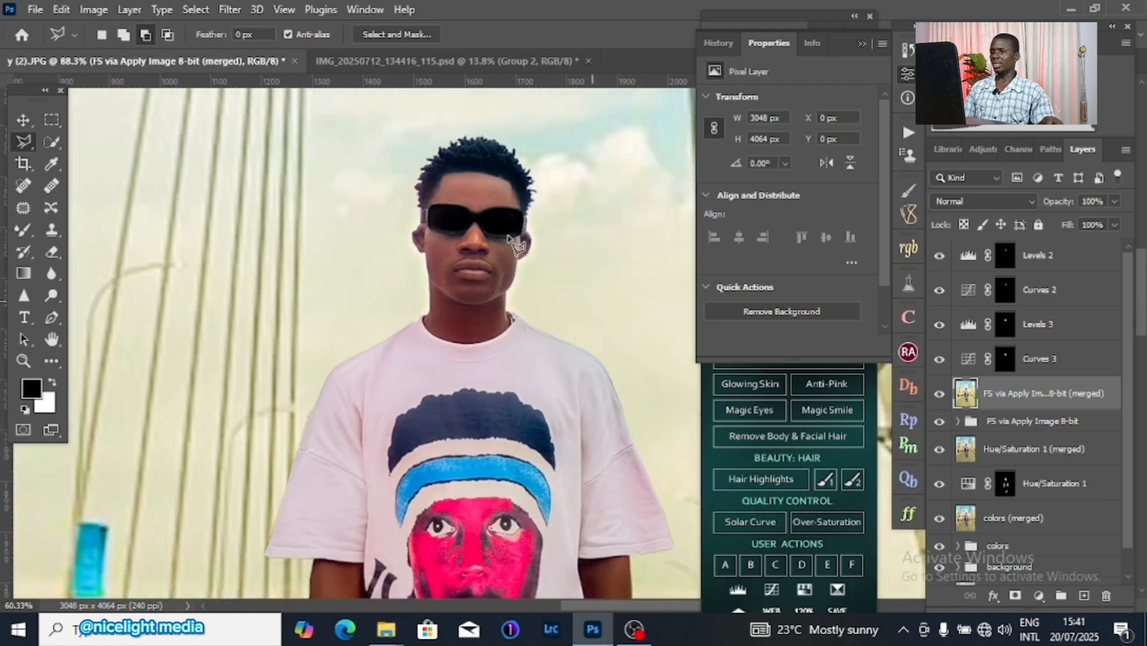
pyautogui.scroll(-3, 478, 227)
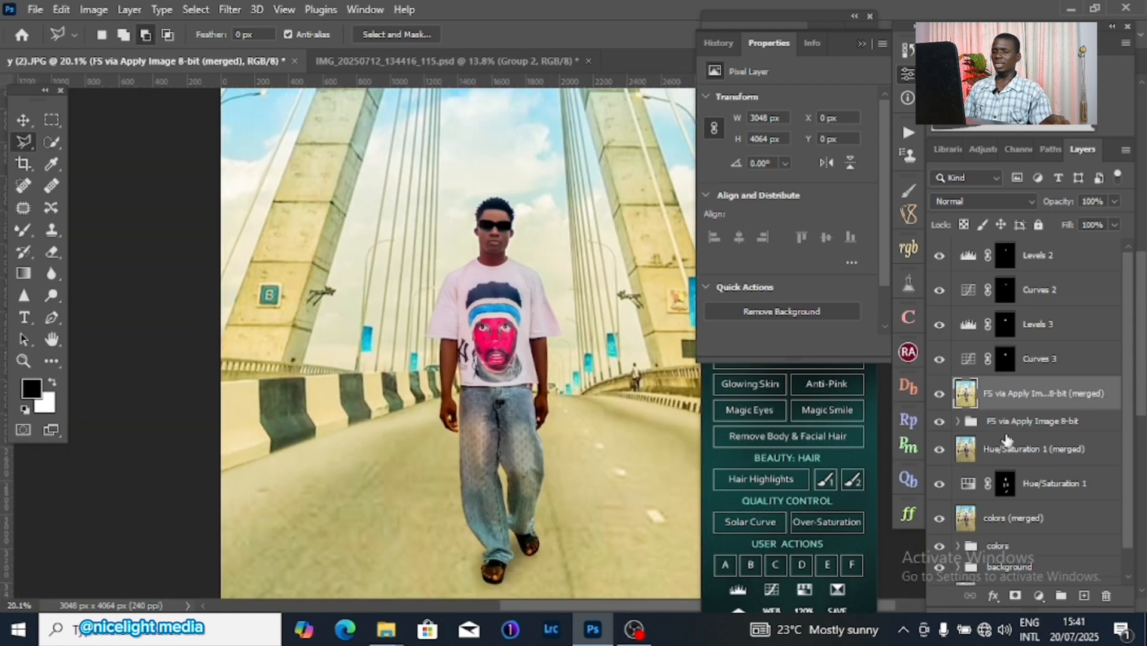
# Step: Select the T-shirt with the Quick Selection tool, including both sleeves, and trim the background spill beside its sleeve
pyautogui.scroll(2, 519, 321)
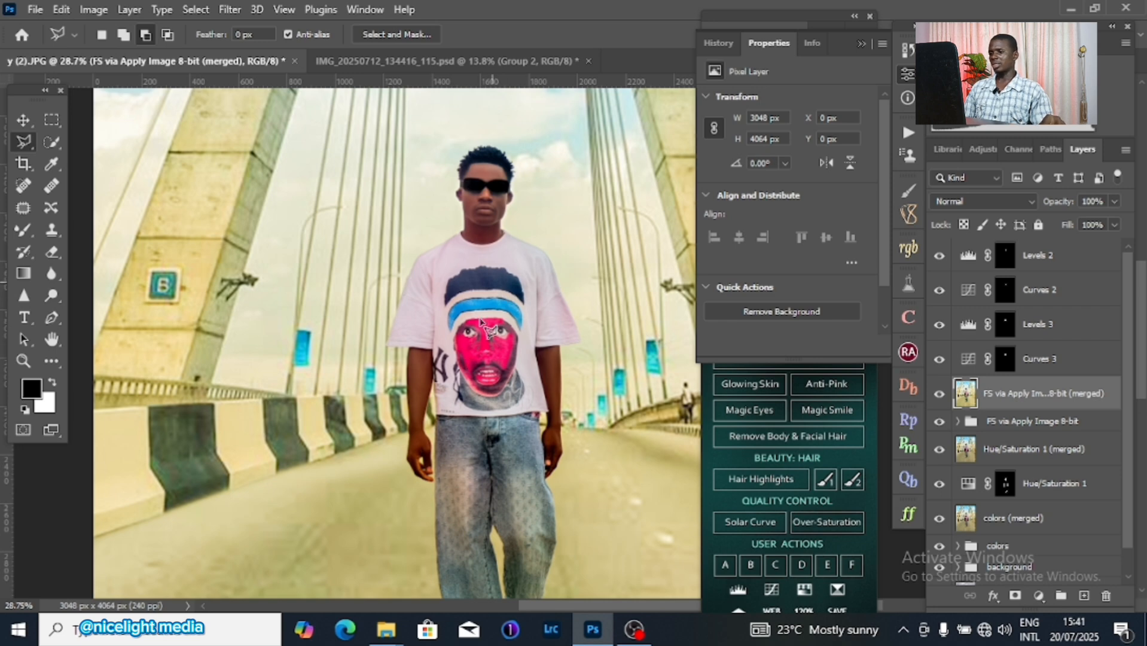
pyautogui.click(52, 141)
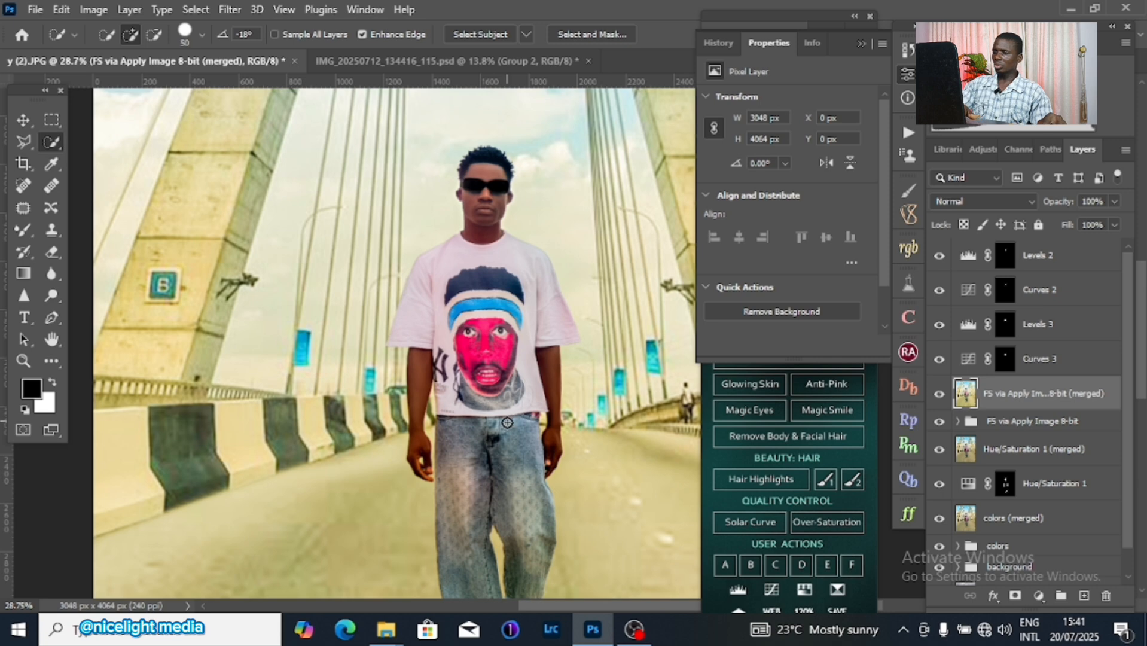
pyautogui.moveTo(508, 422)
pyautogui.mouseDown()
pyautogui.moveTo(481, 359)
pyautogui.moveTo(508, 267)
pyautogui.moveTo(449, 272)
pyautogui.moveTo(484, 372)
pyautogui.mouseUp()
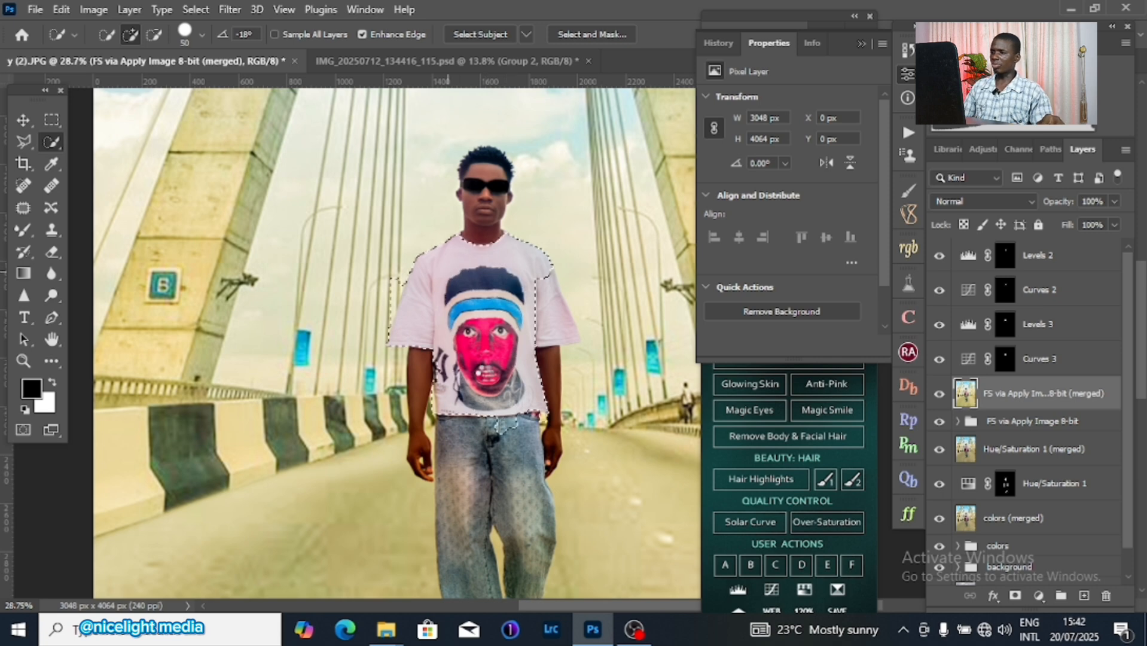
pyautogui.moveTo(544, 289); pyautogui.dragTo(557, 315)
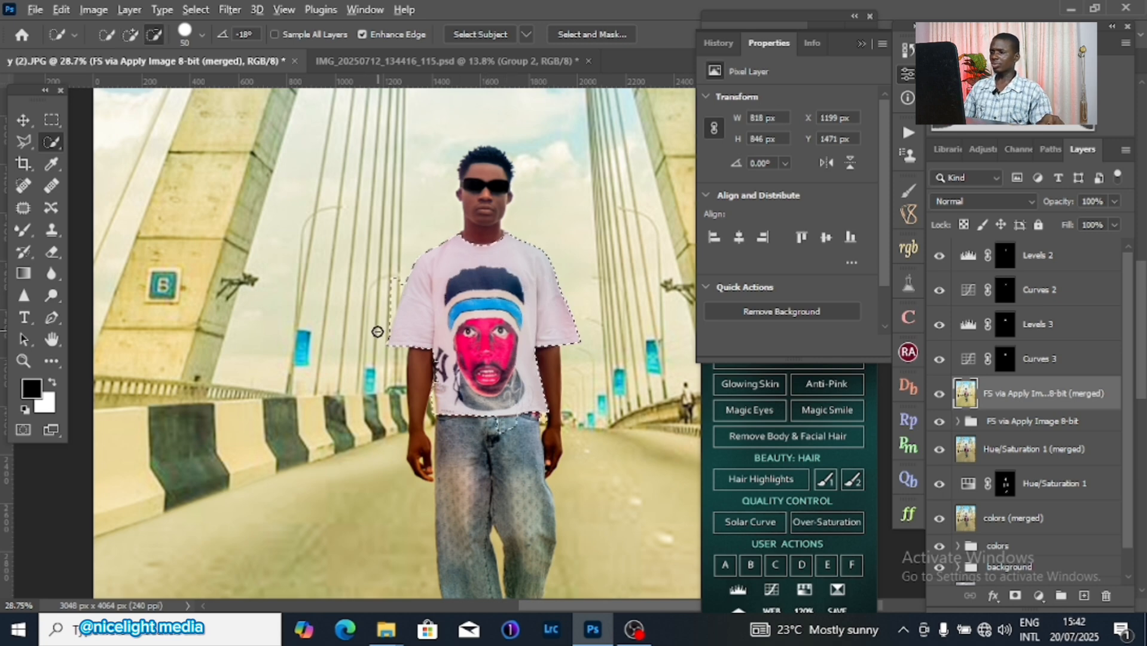
pyautogui.moveTo(378, 331)
pyautogui.mouseDown()
pyautogui.moveTo(396, 267)
pyautogui.moveTo(388, 317)
pyautogui.mouseUp()
# Step: Subtract the jeans from the selection and clean up its lower edge so that only the T-shirt is selected
pyautogui.scroll(-5, 522, 327)
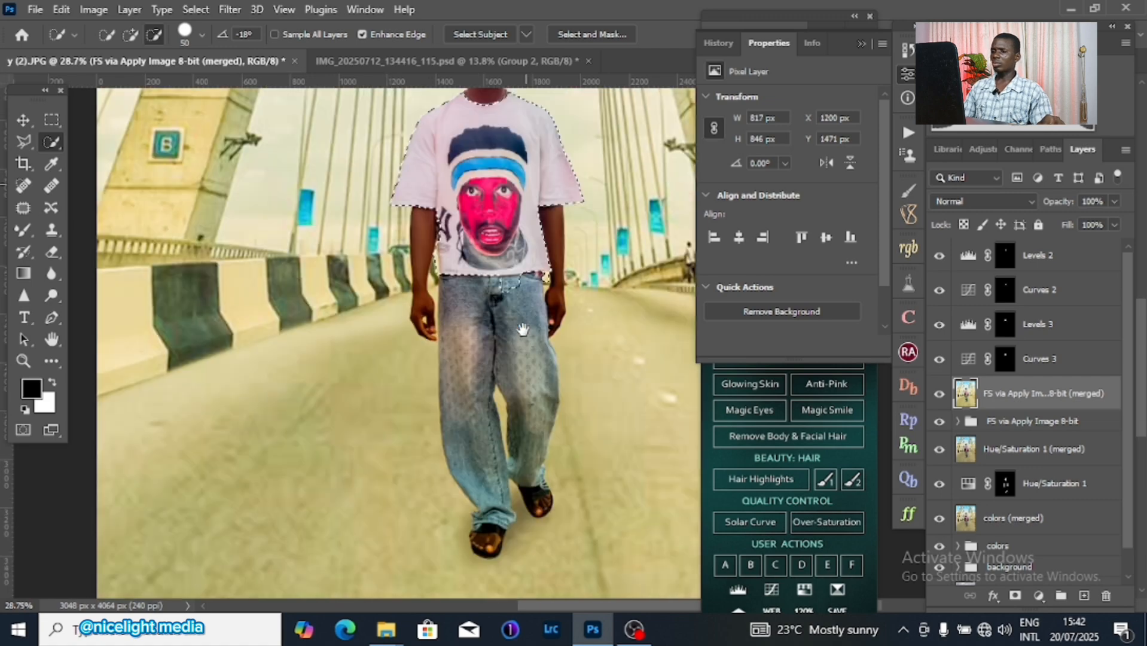
pyautogui.click(481, 167)
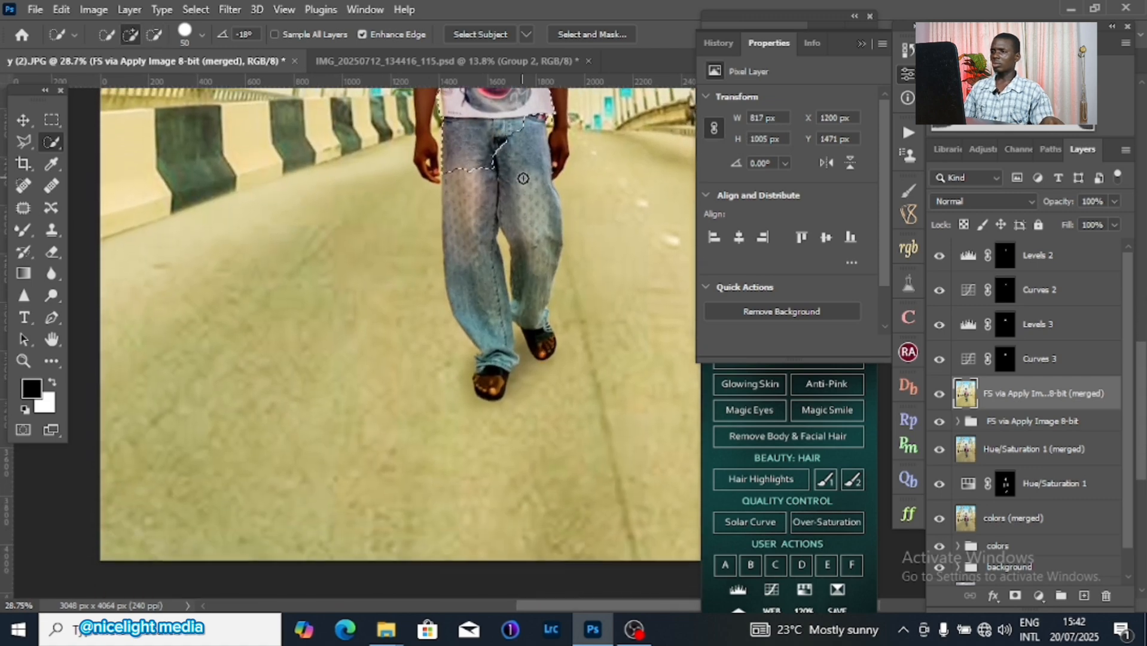
pyautogui.scroll(5, 537, 171)
pyautogui.press('alt')
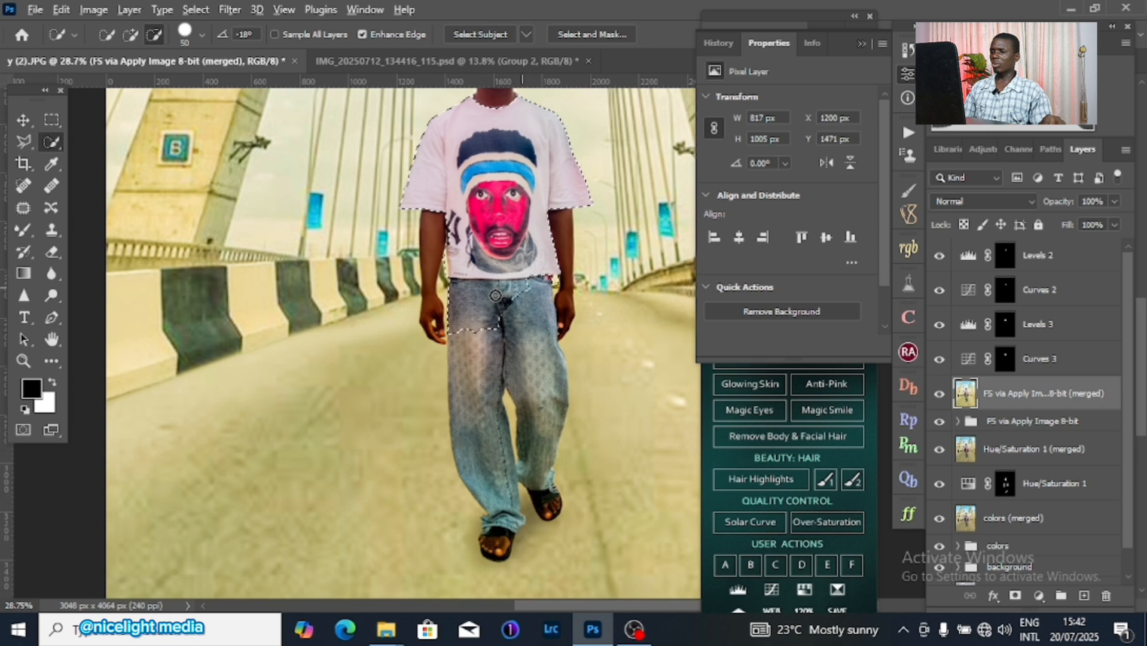
pyautogui.moveTo(531, 289)
pyautogui.mouseDown()
pyautogui.moveTo(454, 295)
pyautogui.moveTo(453, 314)
pyautogui.moveTo(504, 314)
pyautogui.moveTo(482, 324)
pyautogui.mouseUp()
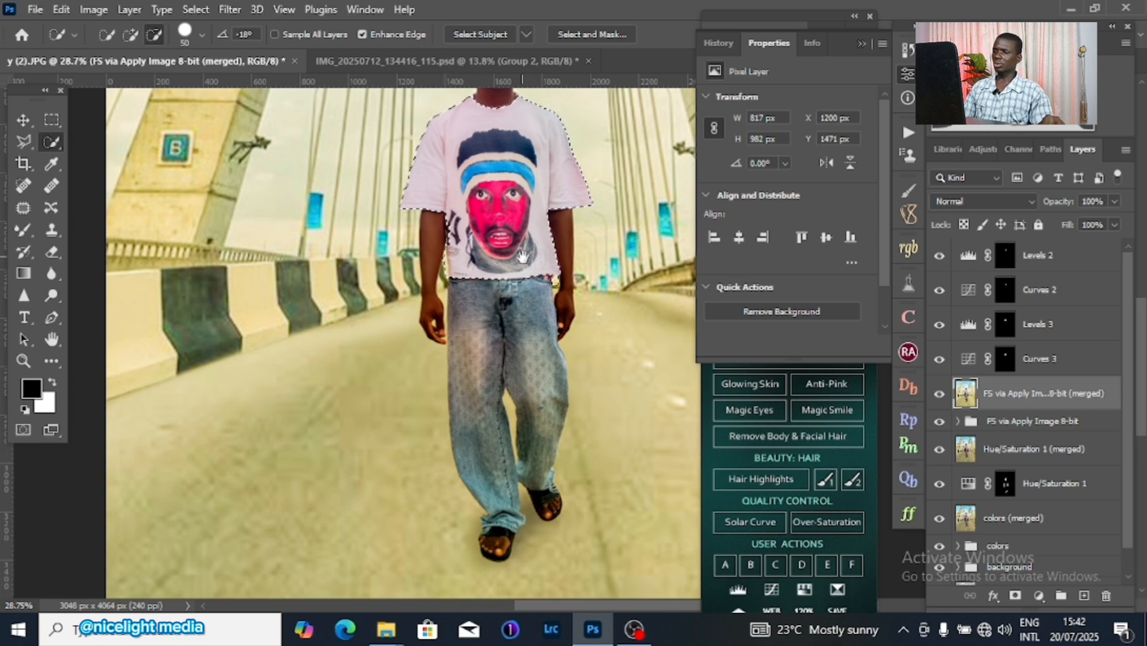
pyautogui.keyDown('alt'); pyautogui.click(518, 286); pyautogui.keyUp('alt')
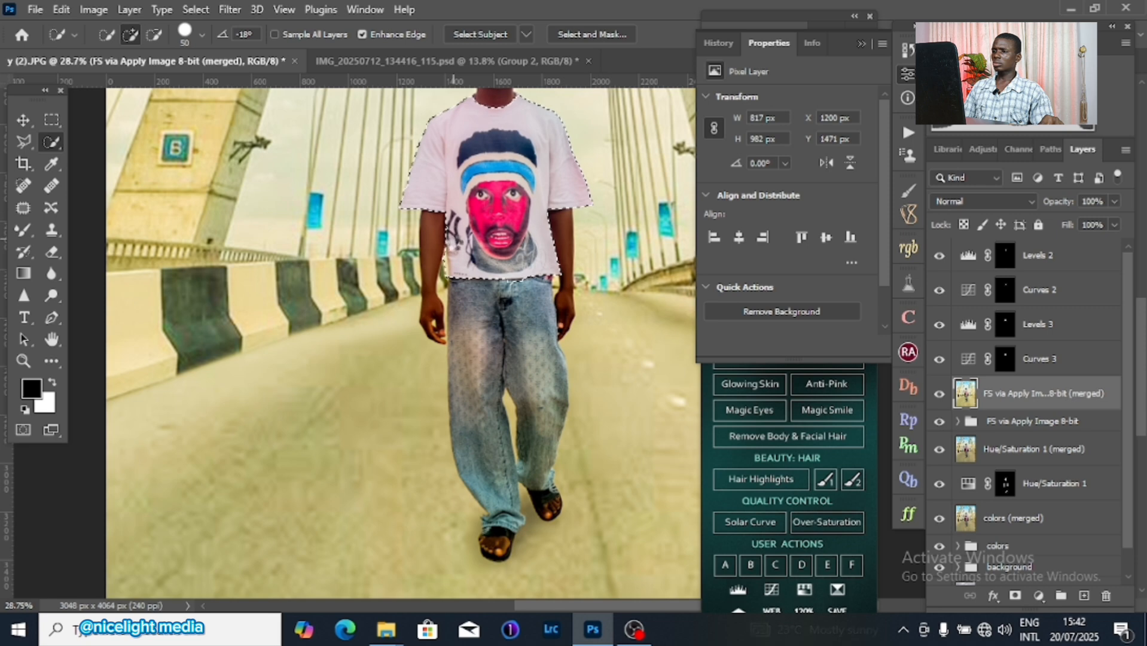
pyautogui.moveTo(505, 166); pyautogui.dragTo(519, 249)
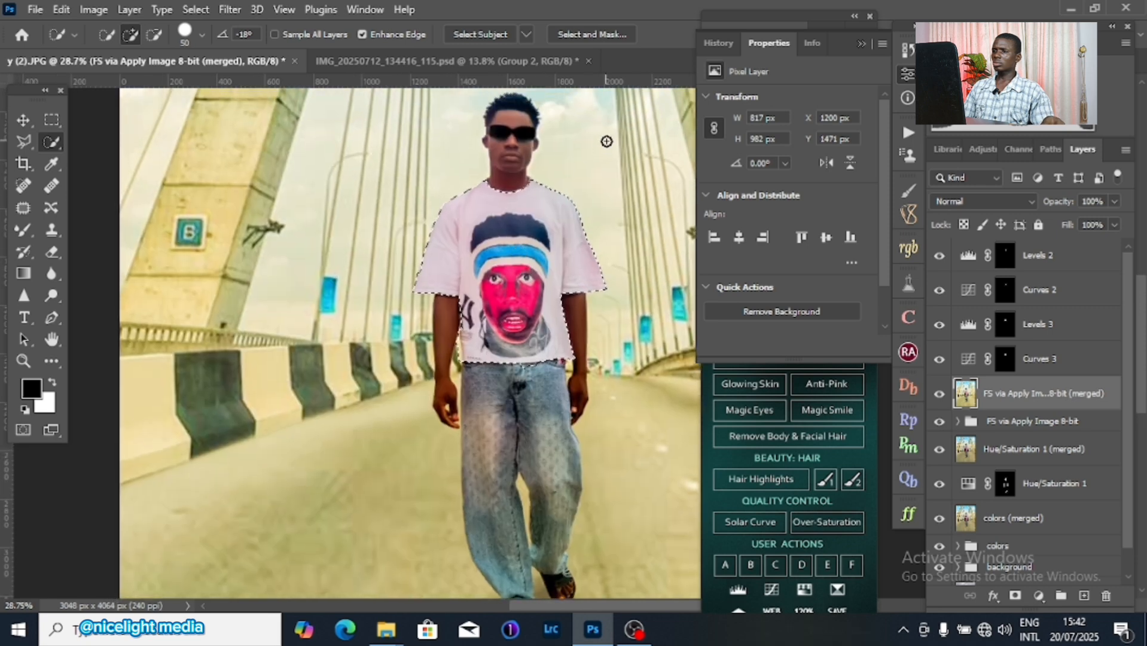
# Step: Feather the T-shirt selection by 12 pixels and add a Hue/Saturation layer with Saturation -18 and Lightness +8
pyautogui.rightClick(602, 136)
pyautogui.click(616, 178)
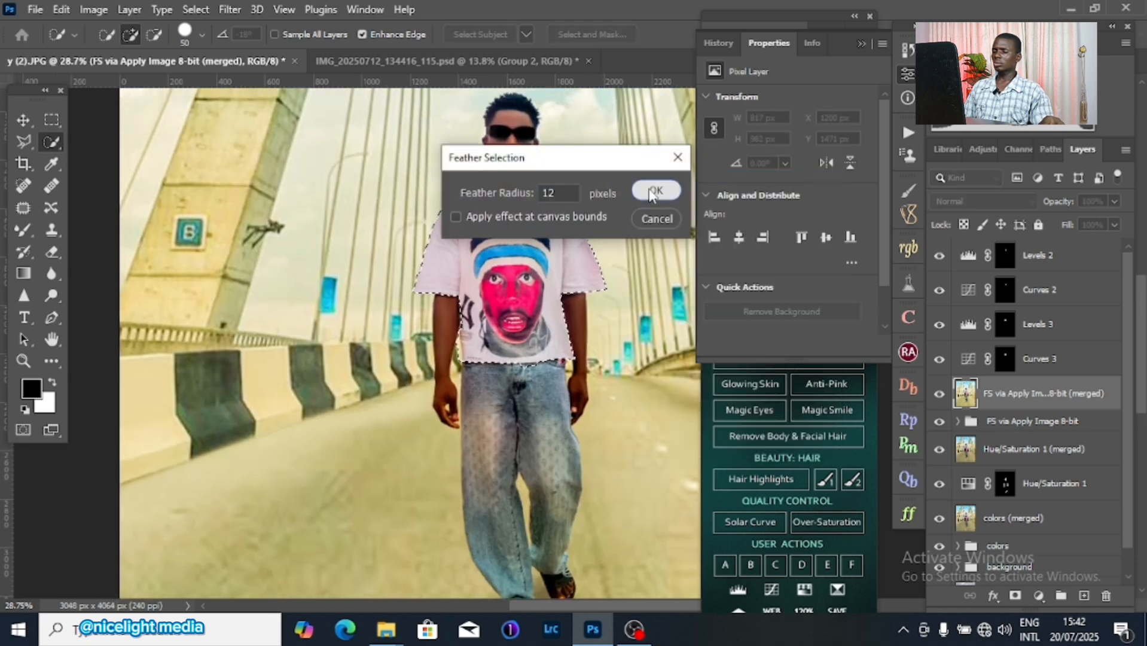
pyautogui.click(657, 190)
pyautogui.click(1041, 597)
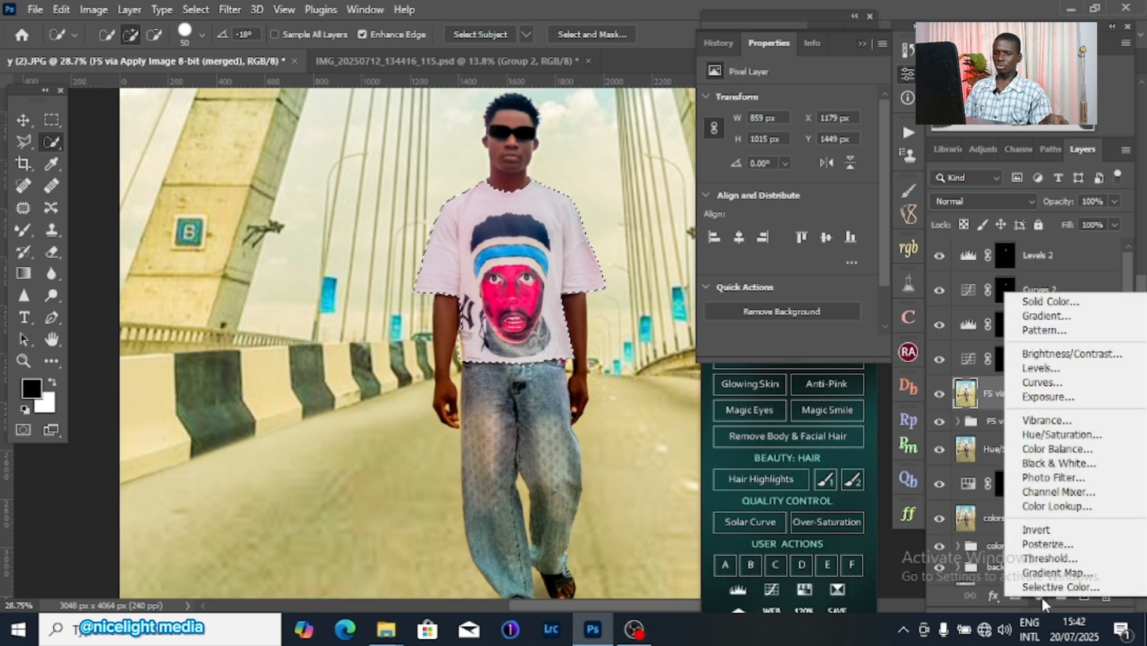
pyautogui.click(1046, 435)
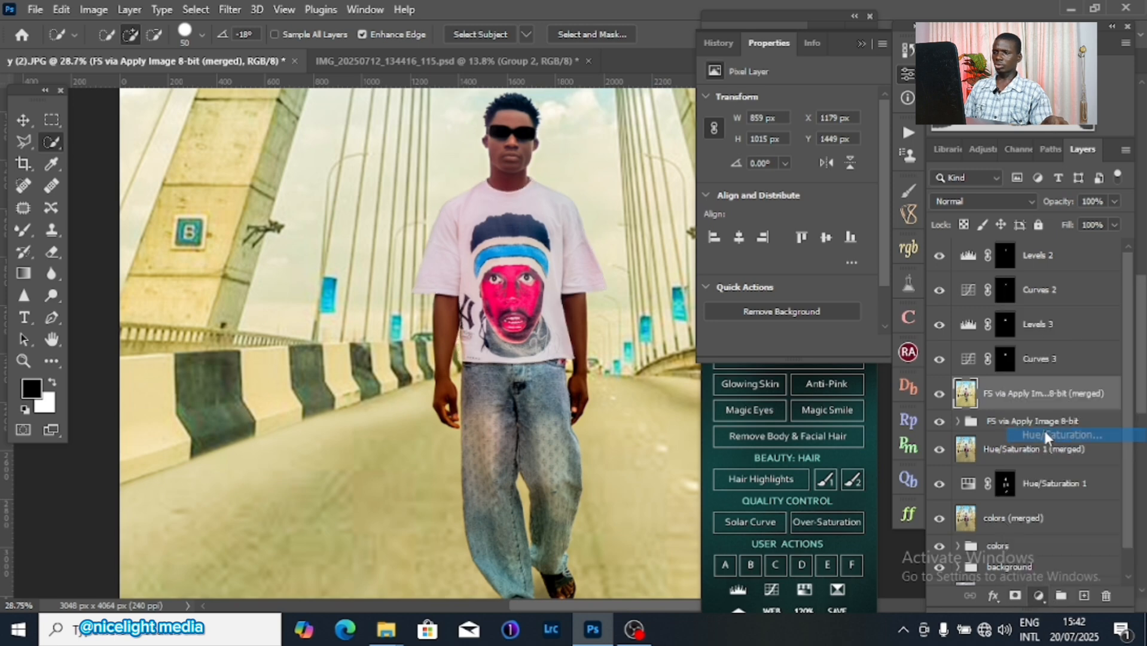
pyautogui.moveTo(787, 197); pyautogui.dragTo(793, 234)
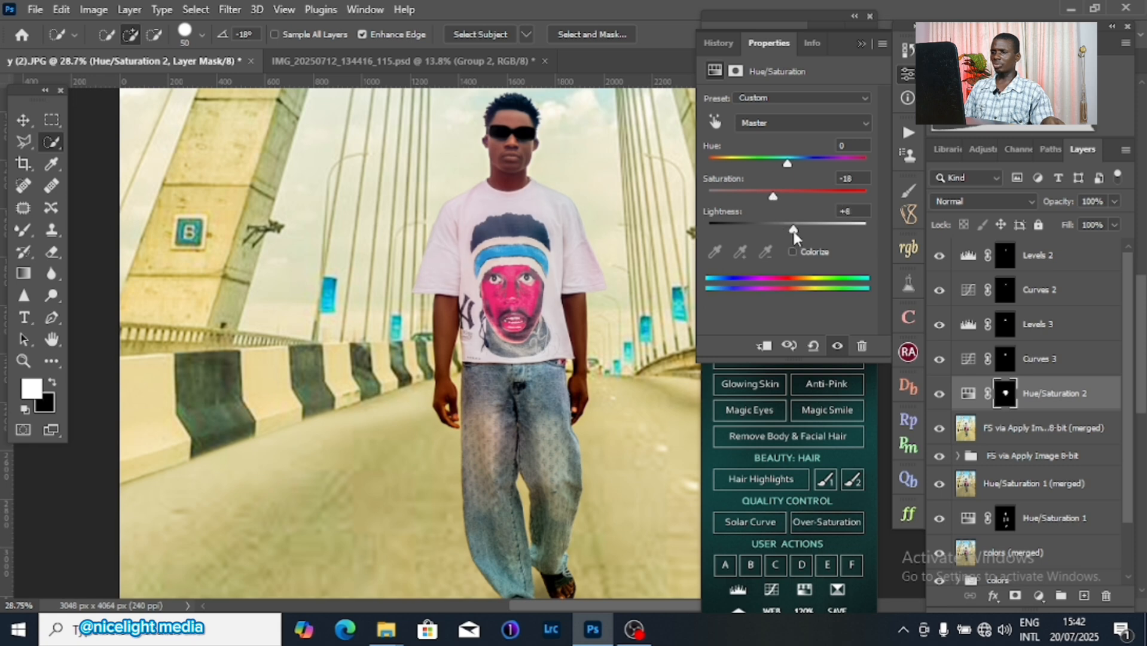
# Step: Adjust the Saturation of the Blues in the T-shirt's Hue/Saturation layer and lower their Lightness slightly
pyautogui.click(849, 119)
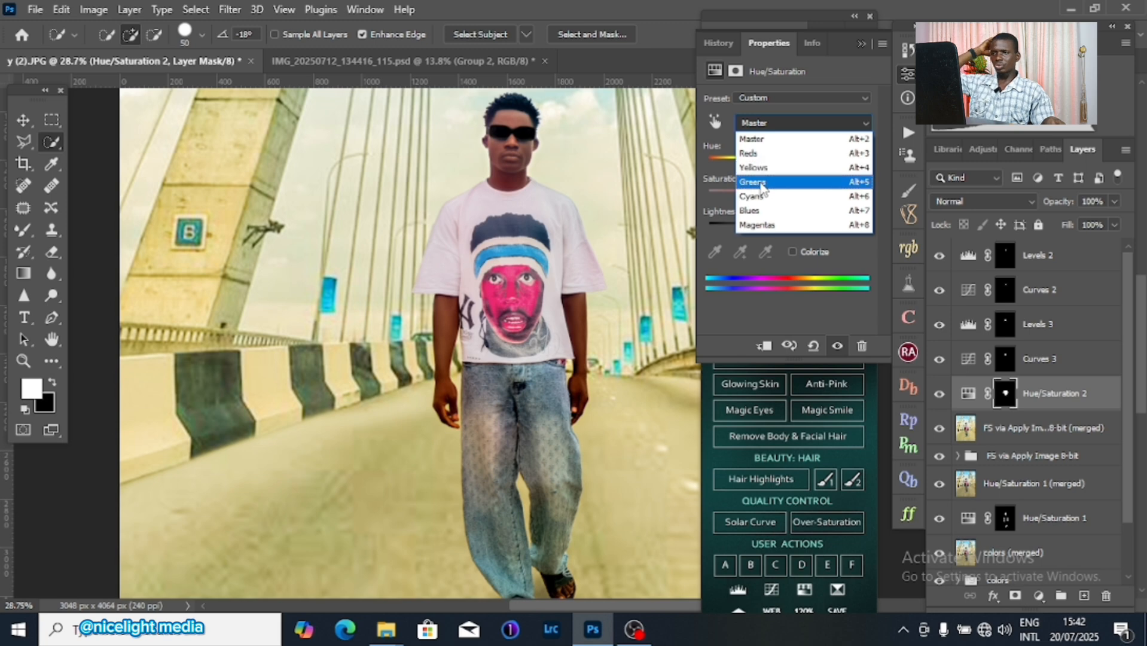
pyautogui.click(755, 211)
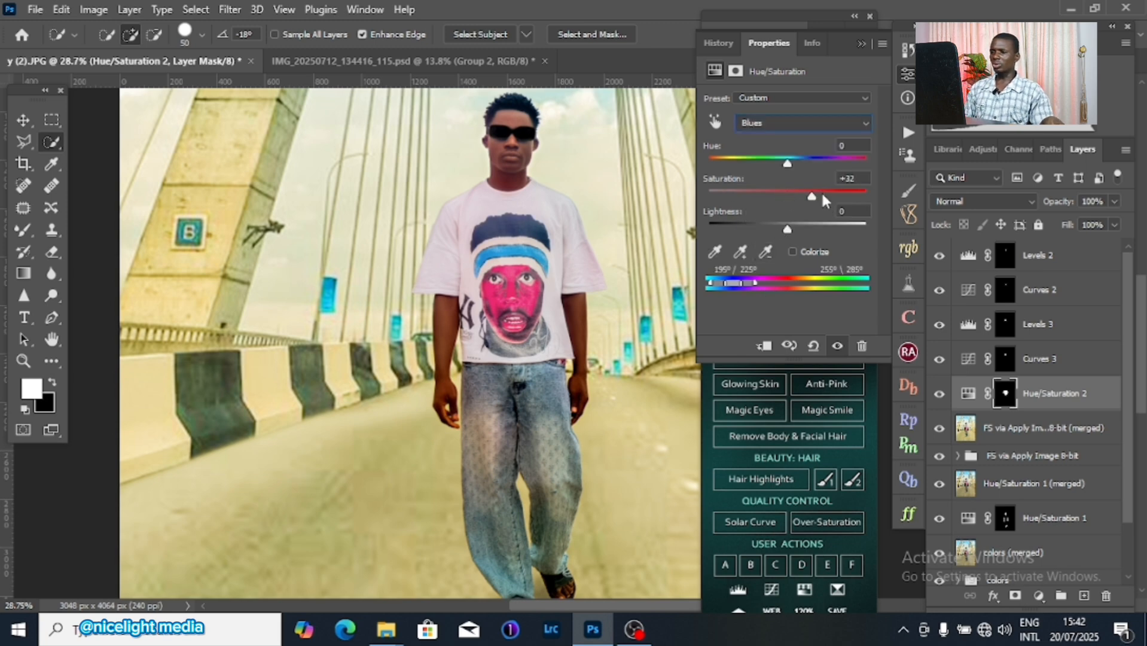
pyautogui.moveTo(822, 195); pyautogui.dragTo(787, 188)
pyautogui.click(780, 228)
# Step: Set the Cyans in the T-shirt's Hue/Saturation layer to Saturation +30 and Lightness -9
pyautogui.click(835, 124)
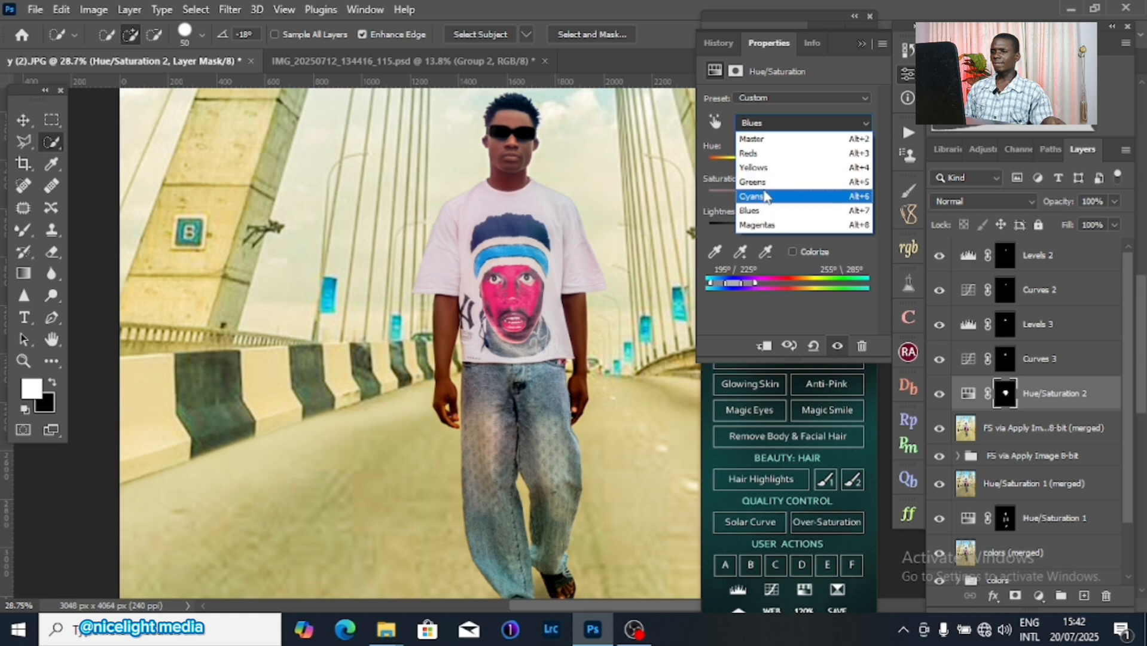
pyautogui.click(764, 196)
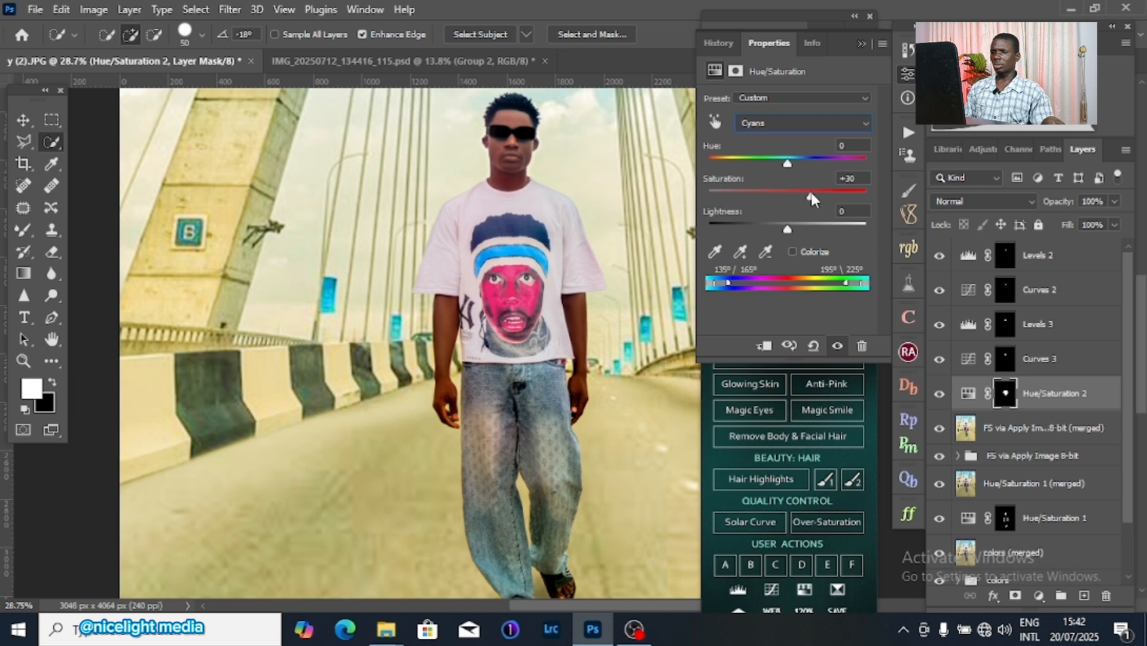
pyautogui.moveTo(786, 230); pyautogui.dragTo(780, 230)
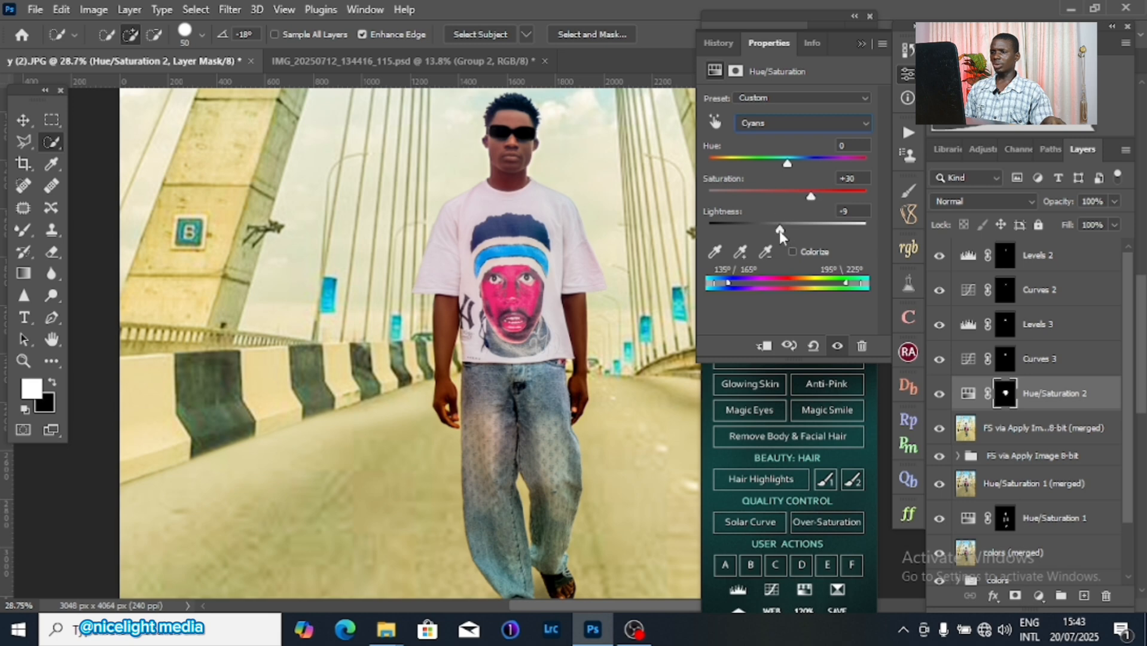
# Step: Set the Reds in the T-shirt's Hue/Saturation layer to Saturation +11 and Lightness -12
pyautogui.click(850, 123)
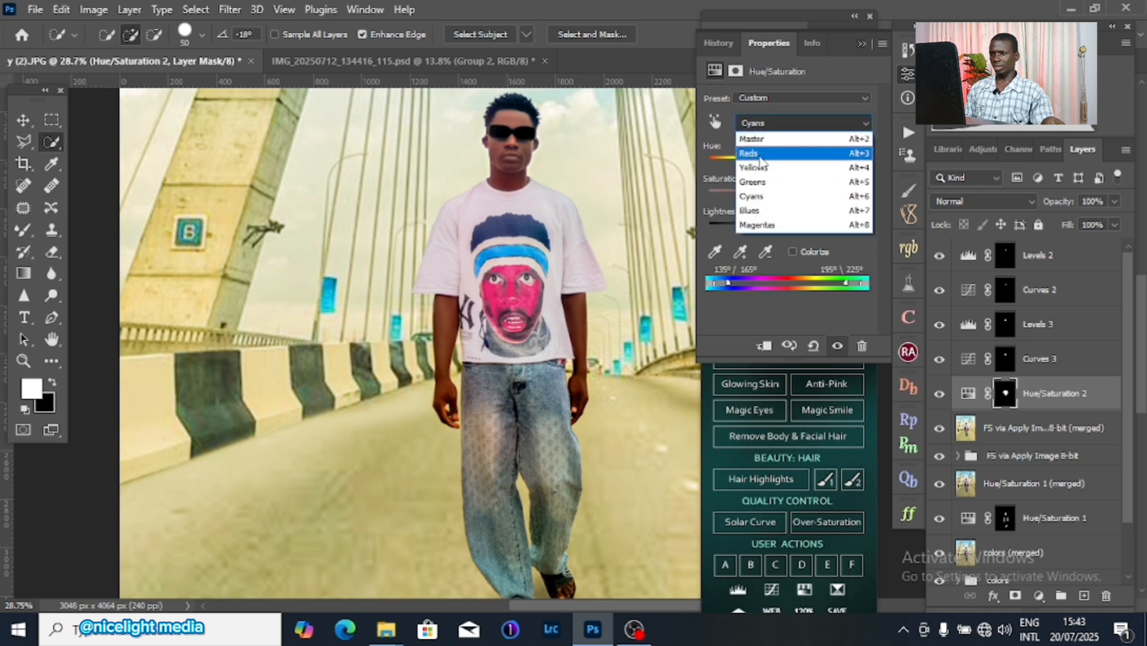
pyautogui.click(755, 154)
pyautogui.moveTo(787, 198); pyautogui.dragTo(786, 230)
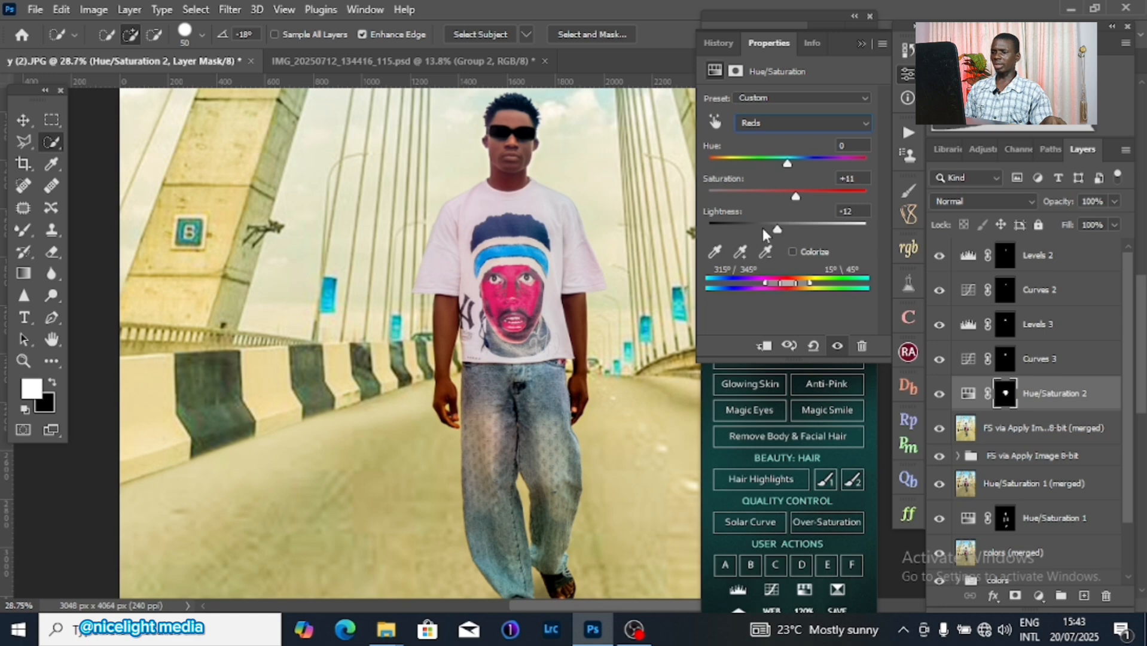
# Step: Set the Master range of the T-shirt's Hue/Saturation layer to Saturation -26 and Lightness +2
pyautogui.click(865, 124)
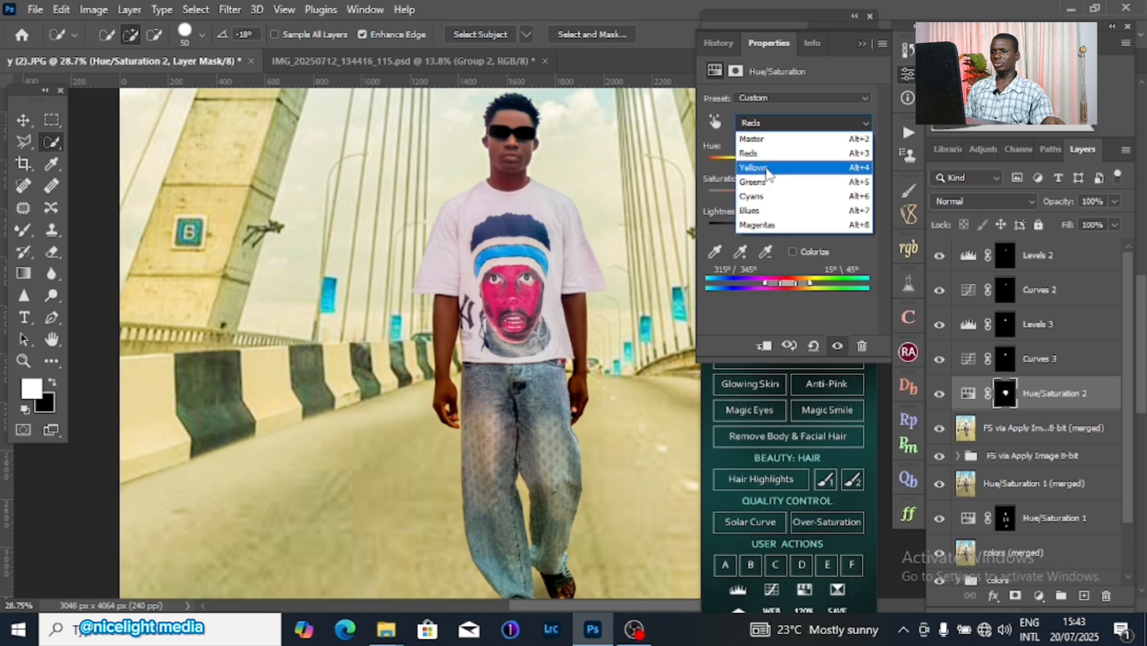
pyautogui.click(772, 143)
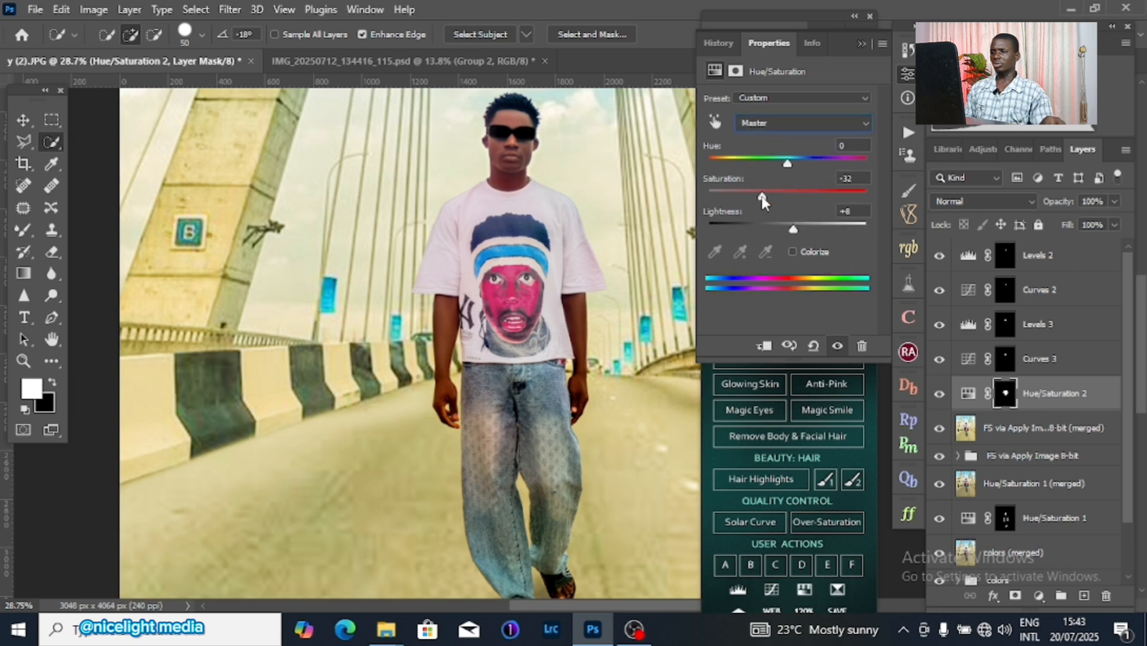
pyautogui.moveTo(765, 195); pyautogui.dragTo(789, 232)
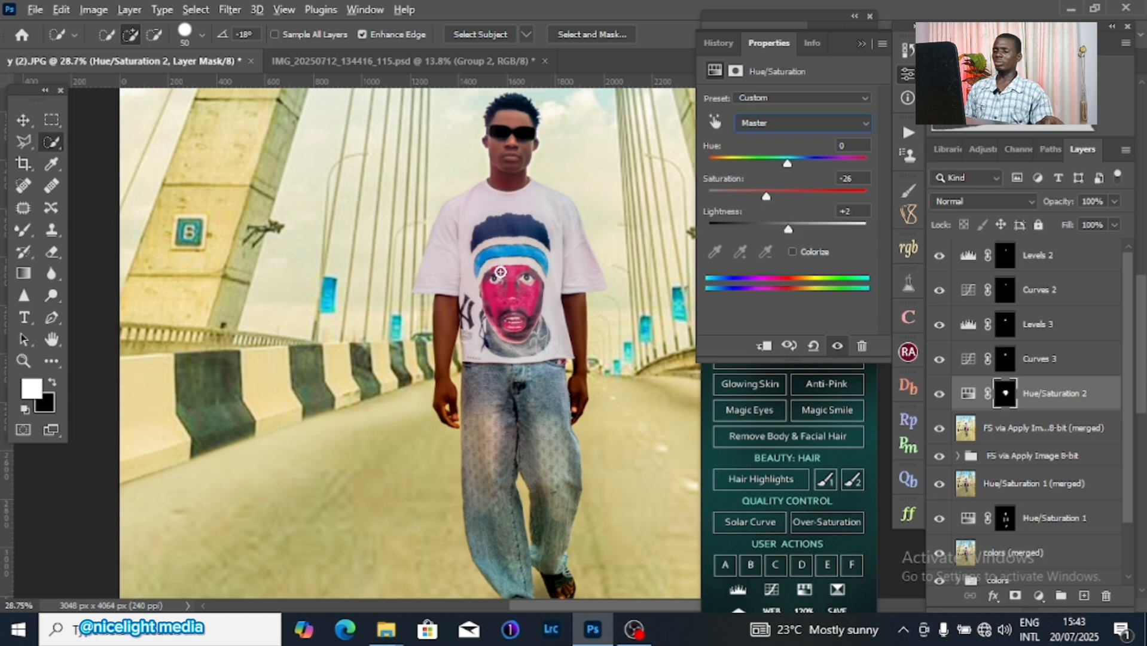
# Step: Compare the T-shirt with its Hue/Saturation adjustment hidden and shown, in the full image and up close
pyautogui.moveTo(582, 317); pyautogui.dragTo(563, 315)
pyautogui.scroll(-6, 581, 321)
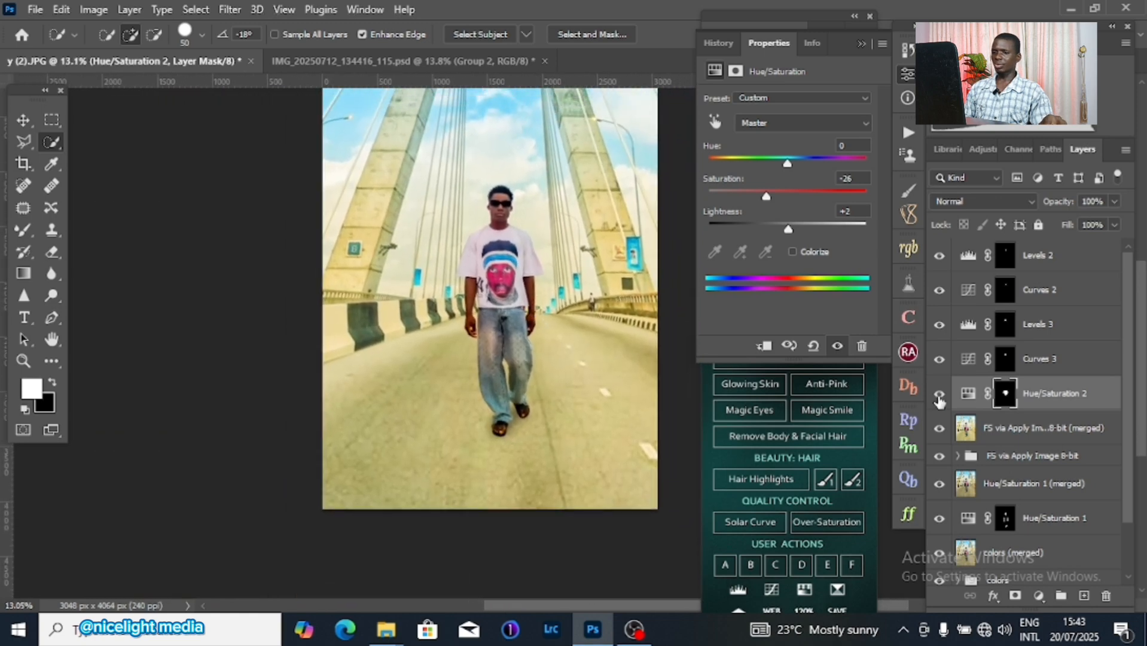
pyautogui.click(939, 398)
pyautogui.click(939, 397)
pyautogui.scroll(4, 513, 305)
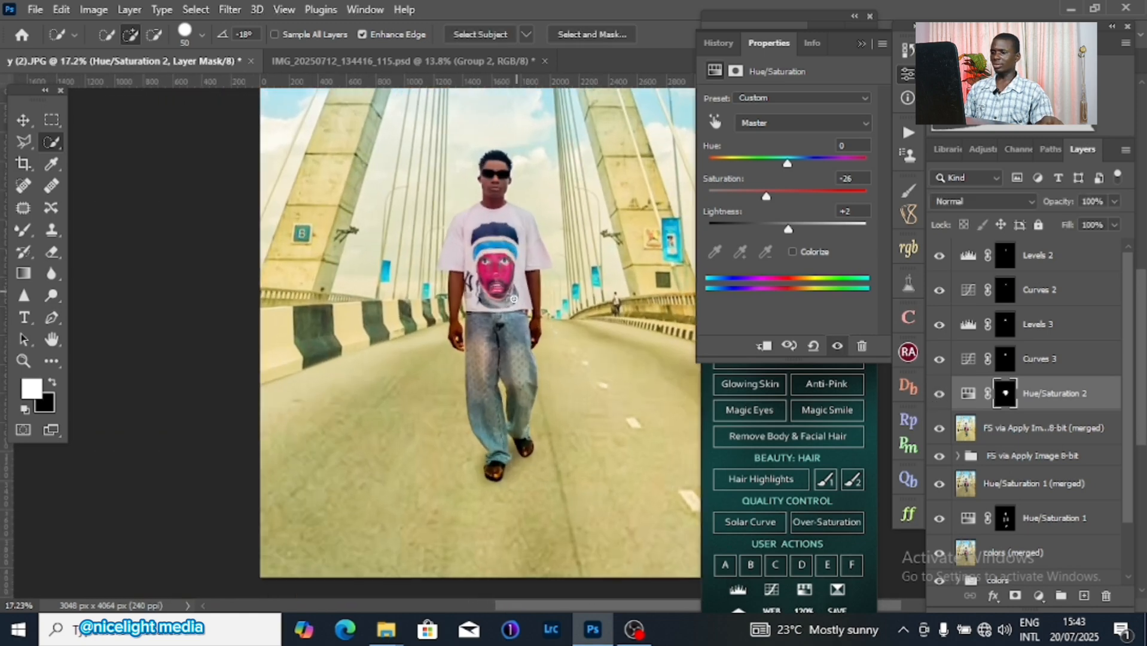
pyautogui.moveTo(523, 242); pyautogui.dragTo(521, 264)
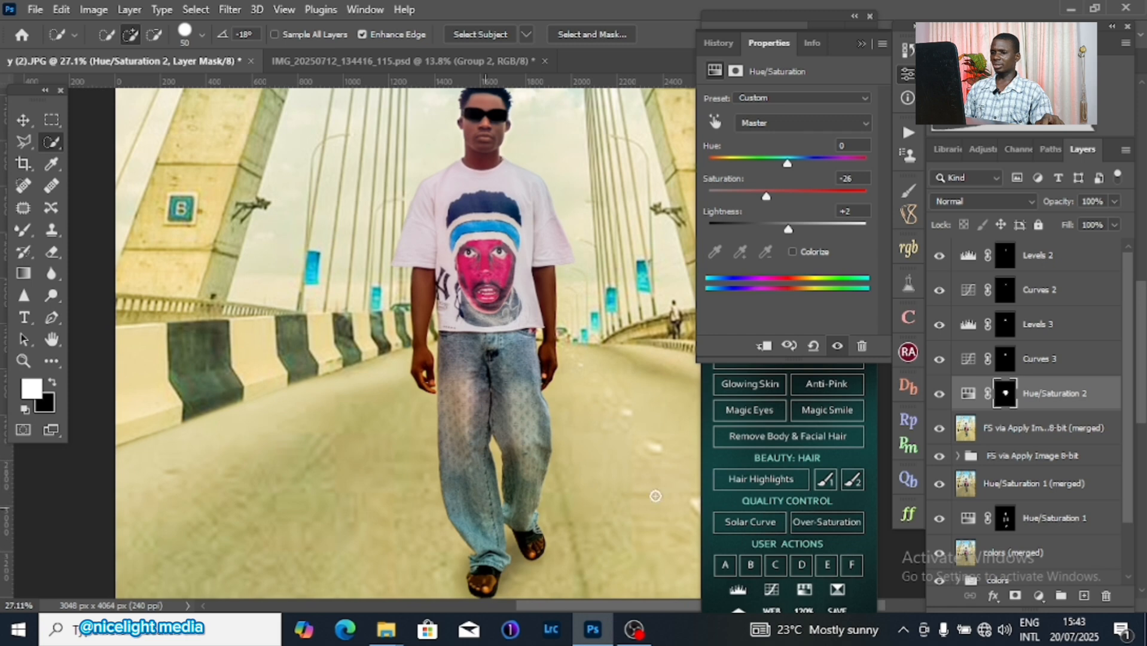
# Step: Select the jeans on the merged FS via Apply Image layer without the gap between the legs, and feather the selection by 12 pixels
pyautogui.click(1027, 429)
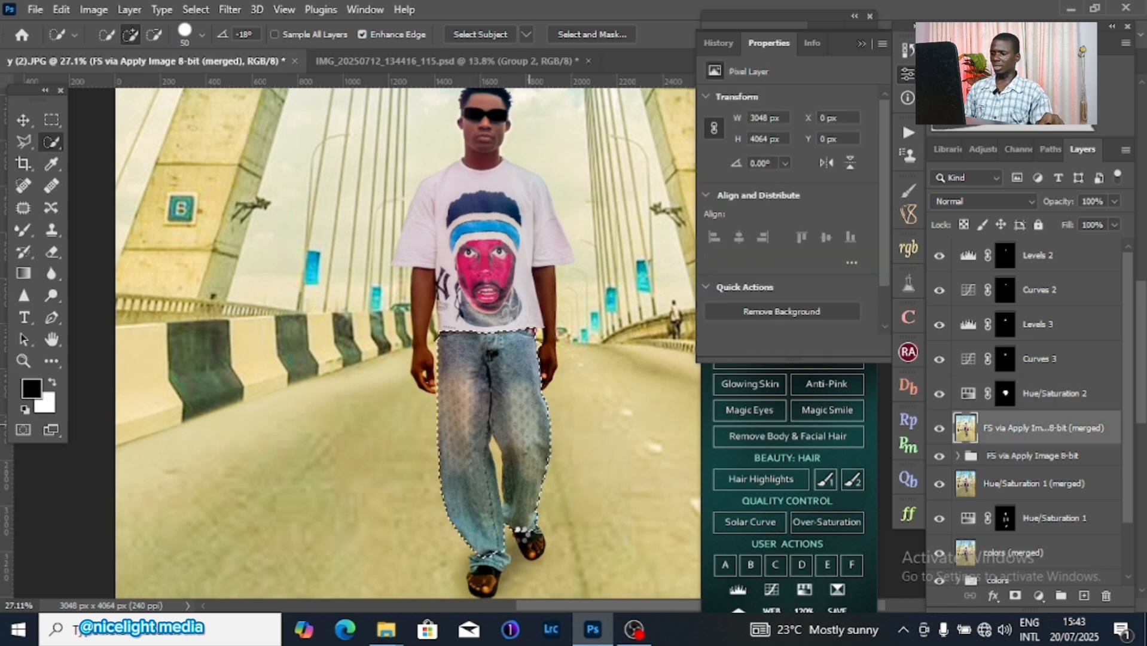
pyautogui.keyDown('alt'); pyautogui.click(503, 470); pyautogui.keyUp('alt')
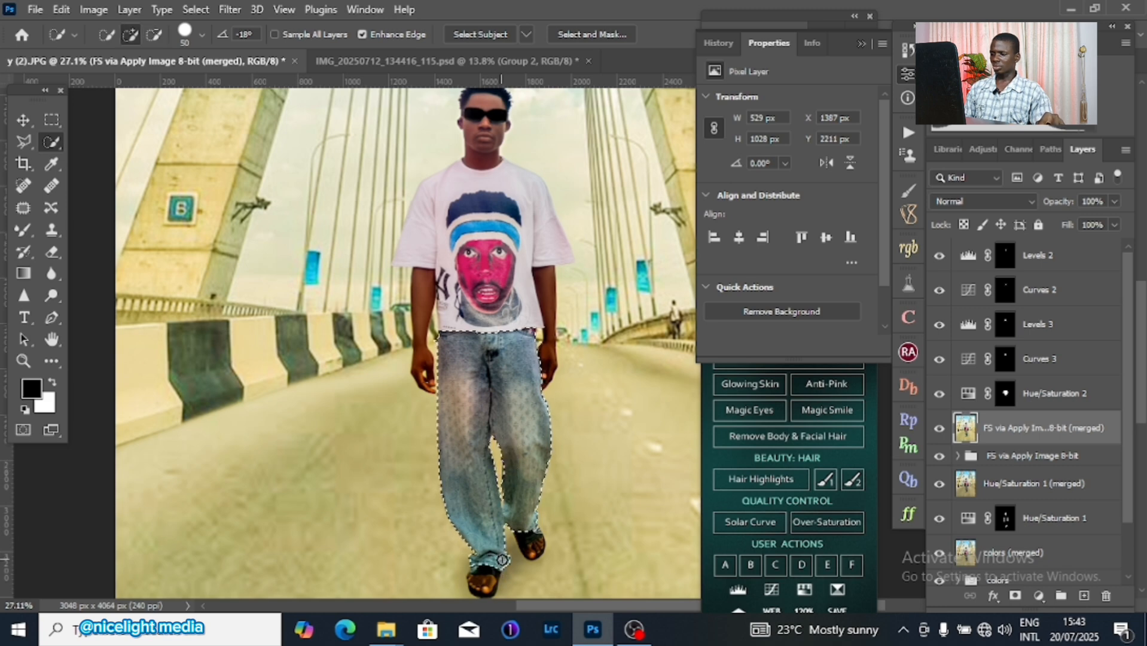
pyautogui.rightClick(595, 320)
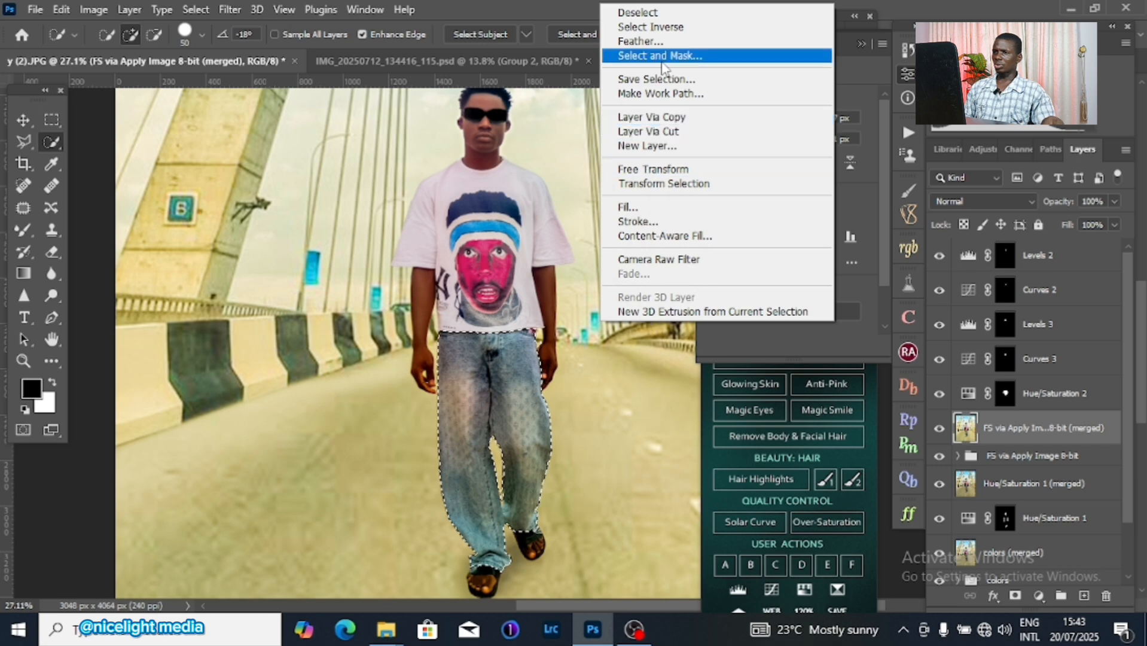
pyautogui.click(662, 43)
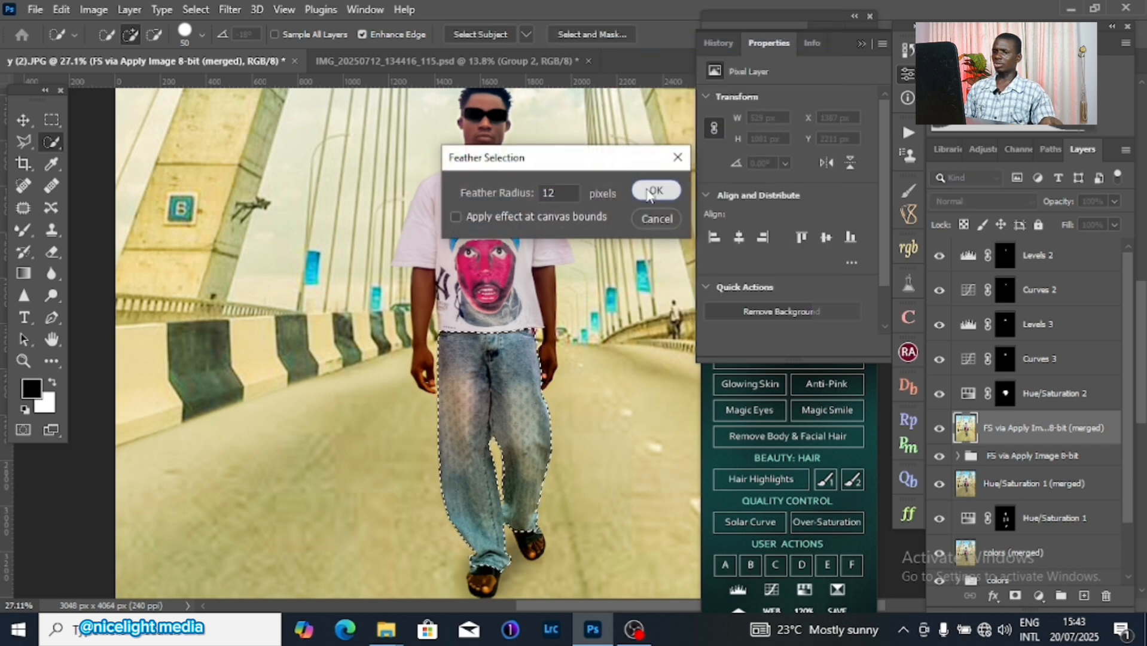
pyautogui.click(654, 190)
# Step: Add a Hue/Saturation adjustment layer for the jeans with Saturation +22 and Lightness -1
pyautogui.click(1039, 595)
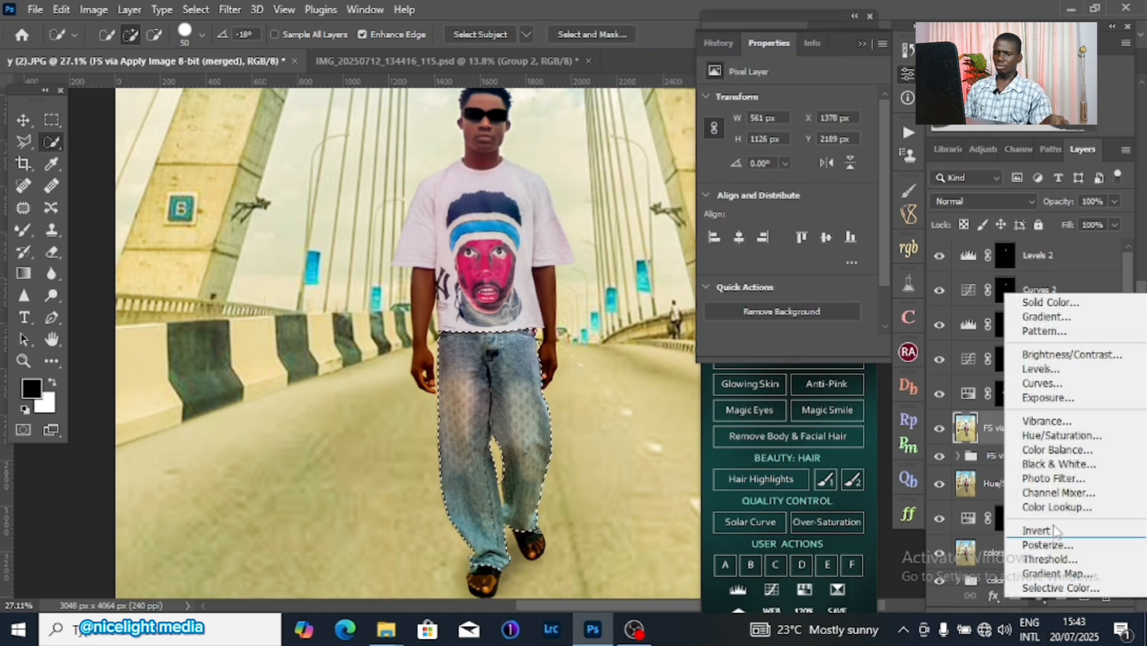
pyautogui.click(1035, 440)
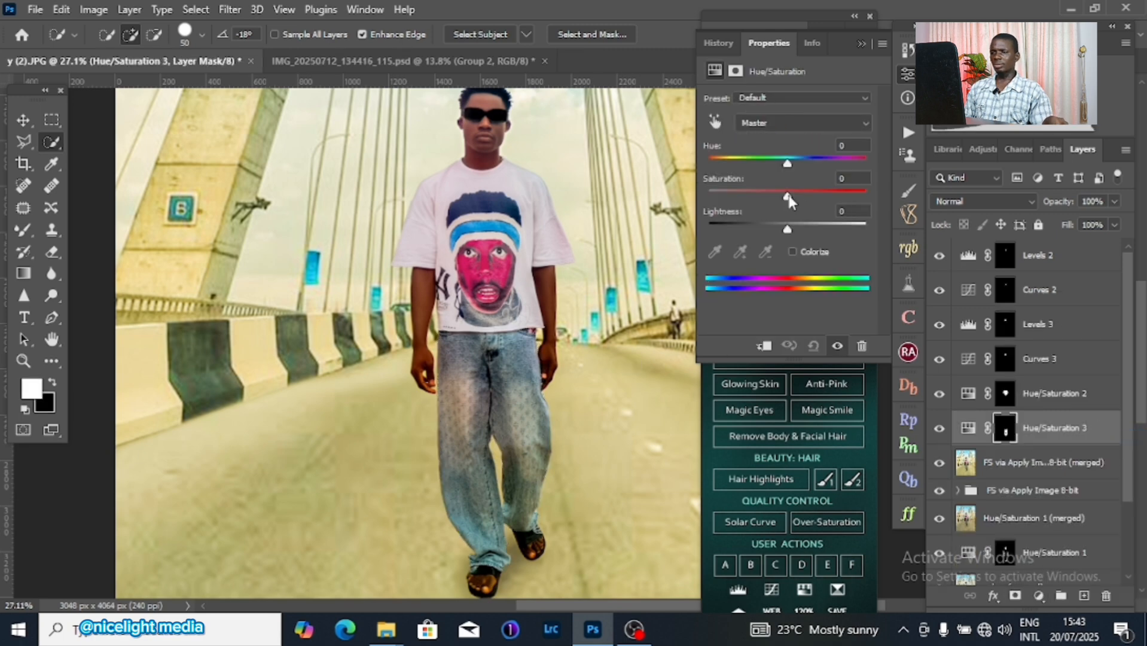
pyautogui.moveTo(787, 197); pyautogui.dragTo(809, 198)
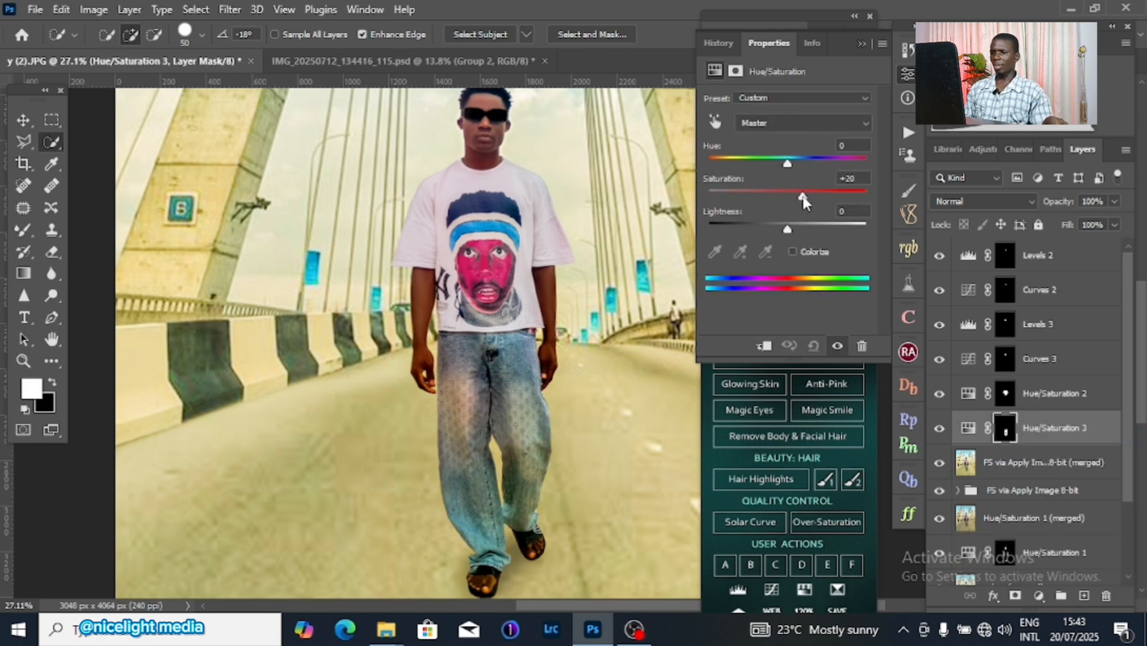
pyautogui.moveTo(787, 230); pyautogui.dragTo(788, 233)
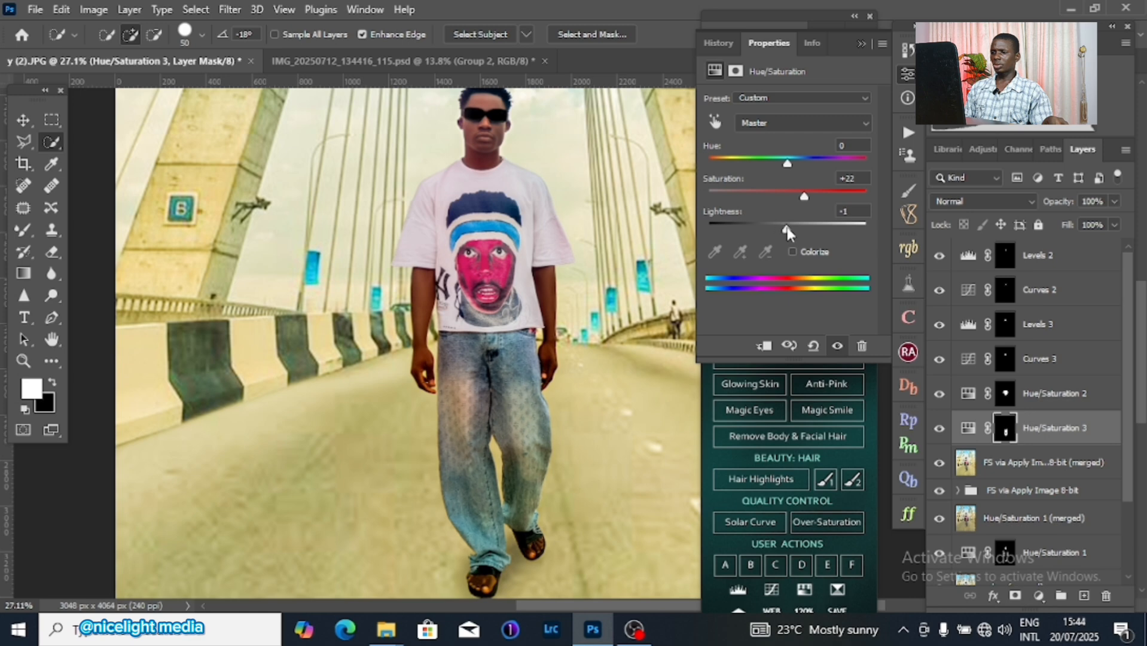
# Step: Set the Blues range of the jeans' Hue/Saturation layer to Saturation +40 and check the result in the full image
pyautogui.click(807, 124)
pyautogui.click(761, 200)
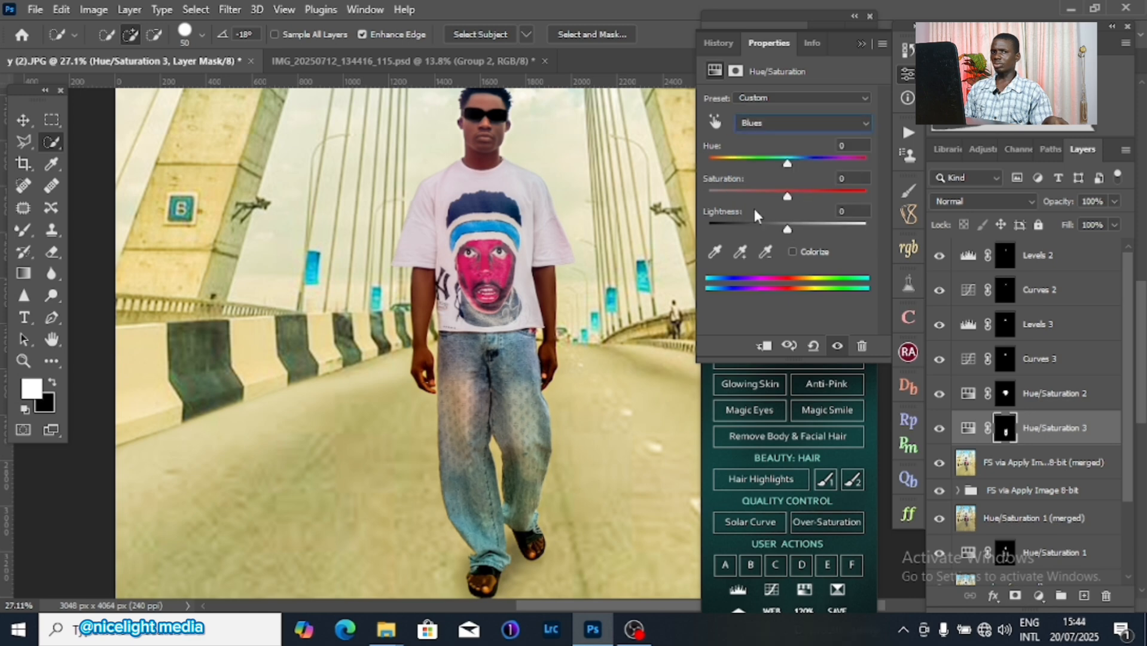
pyautogui.moveTo(788, 198); pyautogui.dragTo(821, 199)
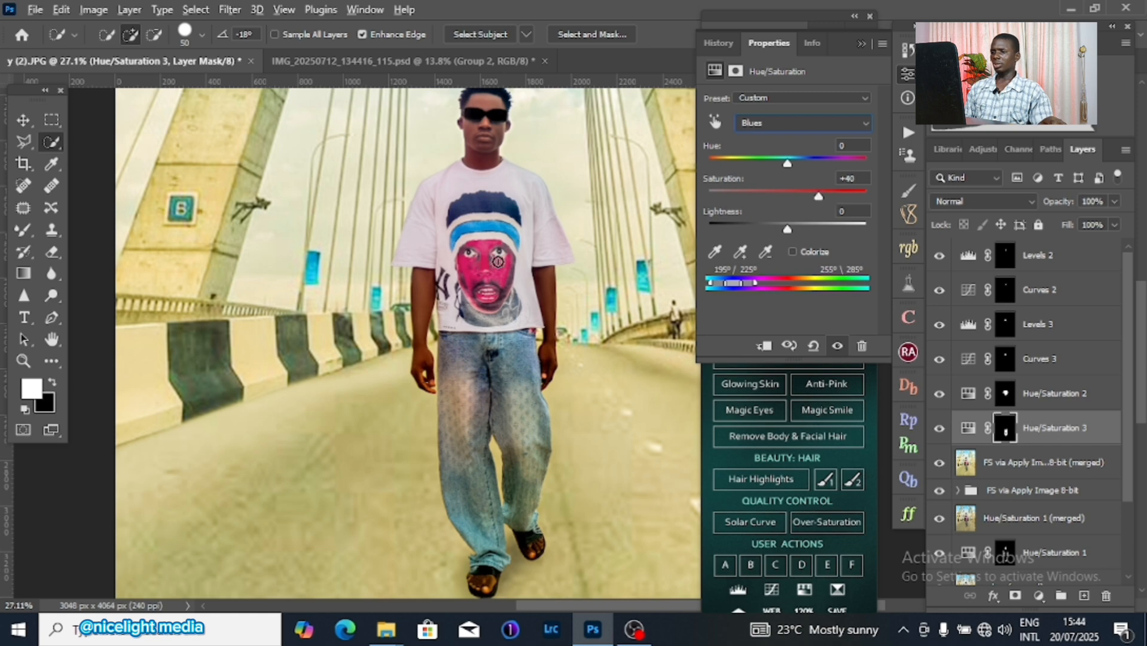
pyautogui.scroll(-5, 539, 276)
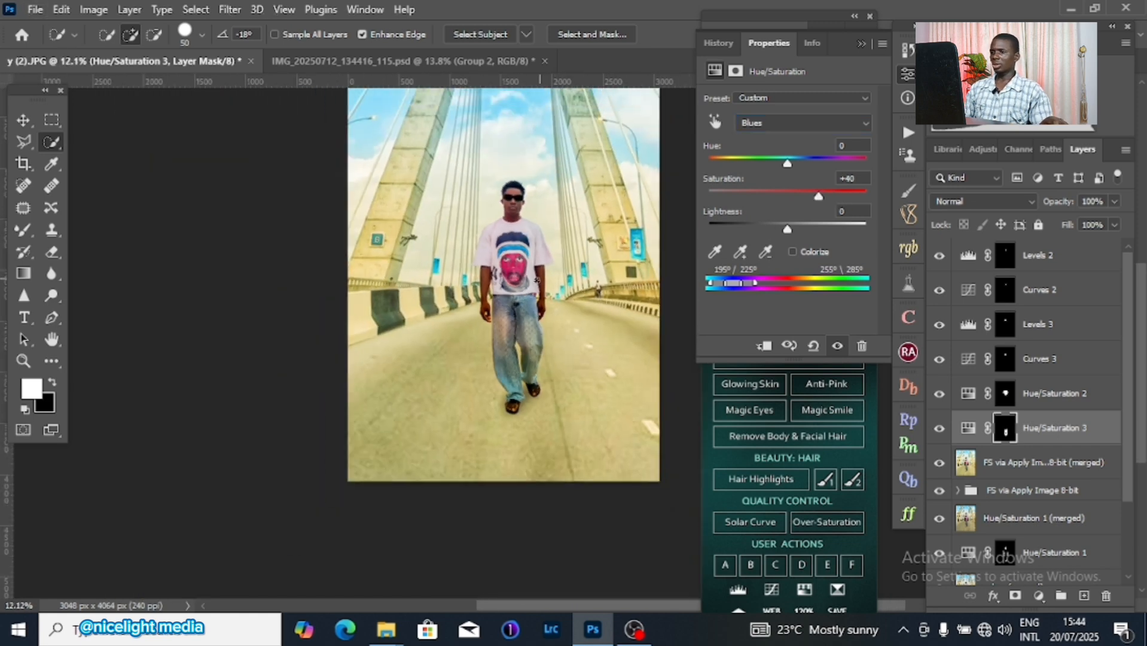
pyautogui.moveTo(537, 279); pyautogui.dragTo(536, 345)
pyautogui.scroll(5, 559, 311)
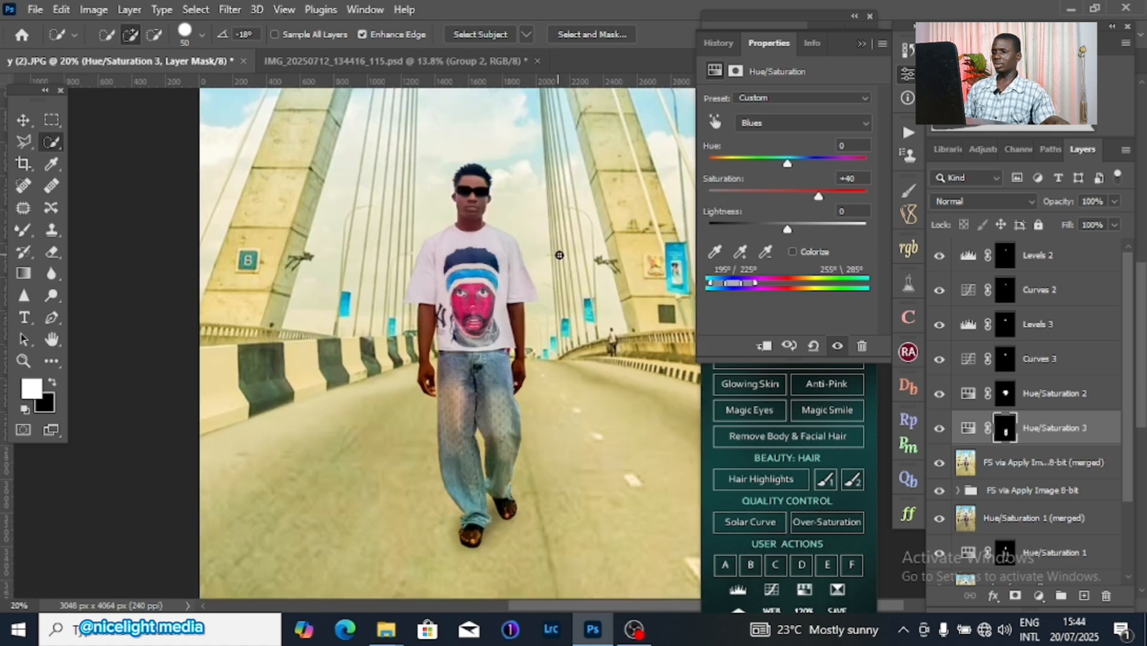
pyautogui.scroll(-4, 483, 340)
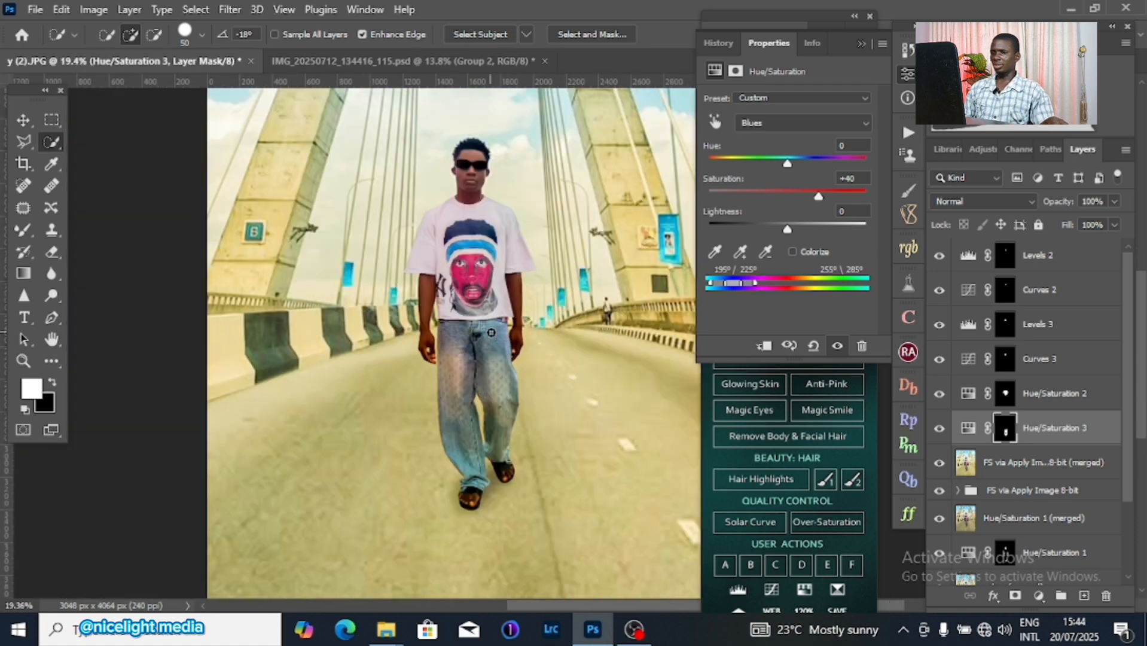
pyautogui.scroll(2, 537, 289)
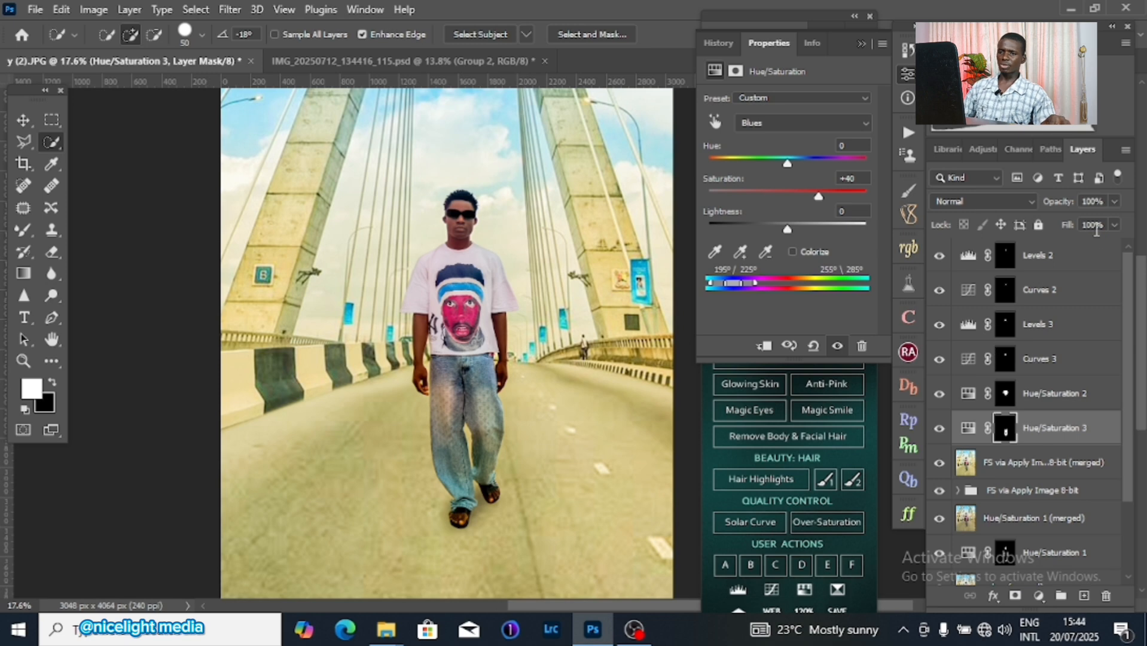
# Step: Group the adjustment layers from Levels 2 down to Hue/Saturation 3 and name the group "color correction"
pyautogui.keyDown('shift'); pyautogui.click(1039, 256); pyautogui.keyUp('shift')
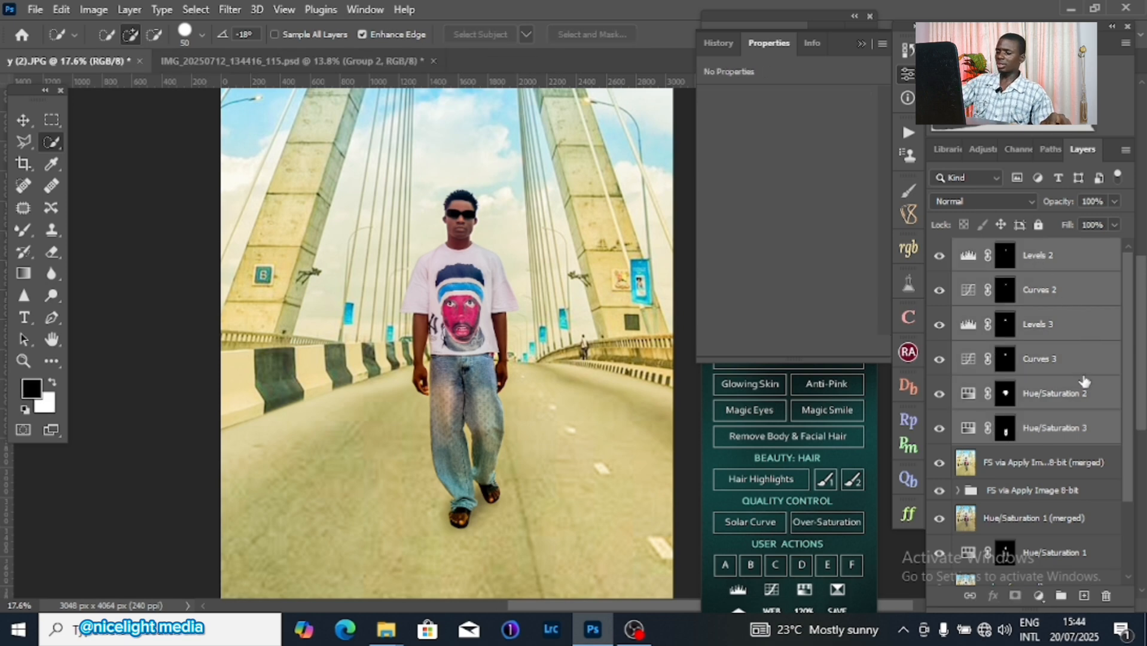
pyautogui.hotkey('ctrl', 'g')
pyautogui.doubleClick(1005, 249)
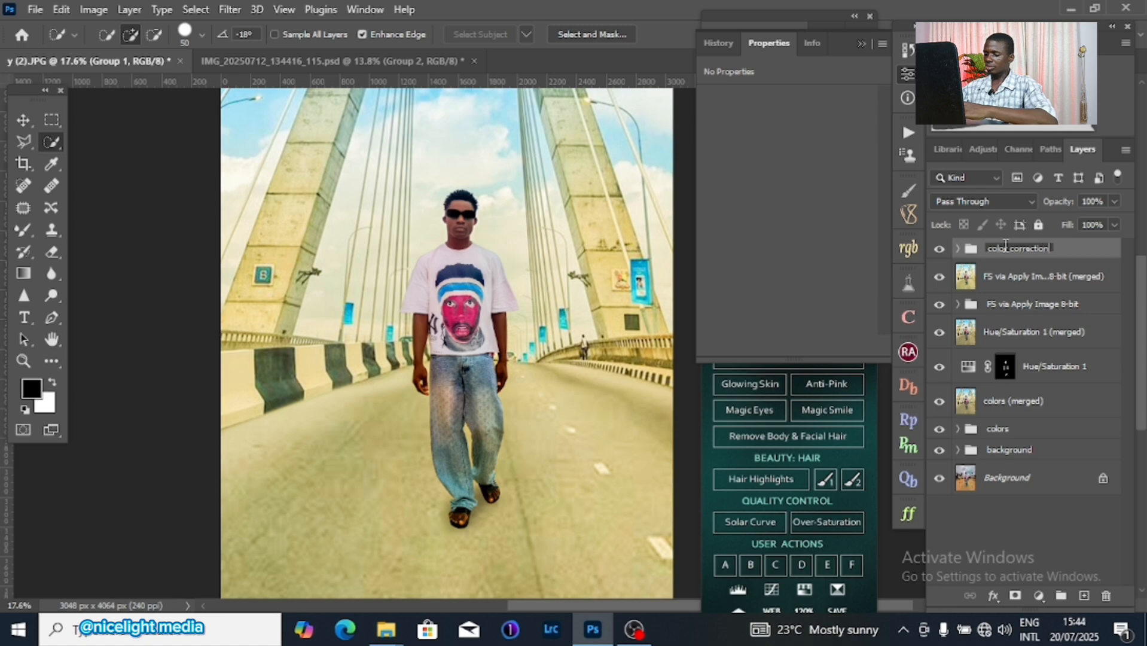
pyautogui.click(1081, 256)
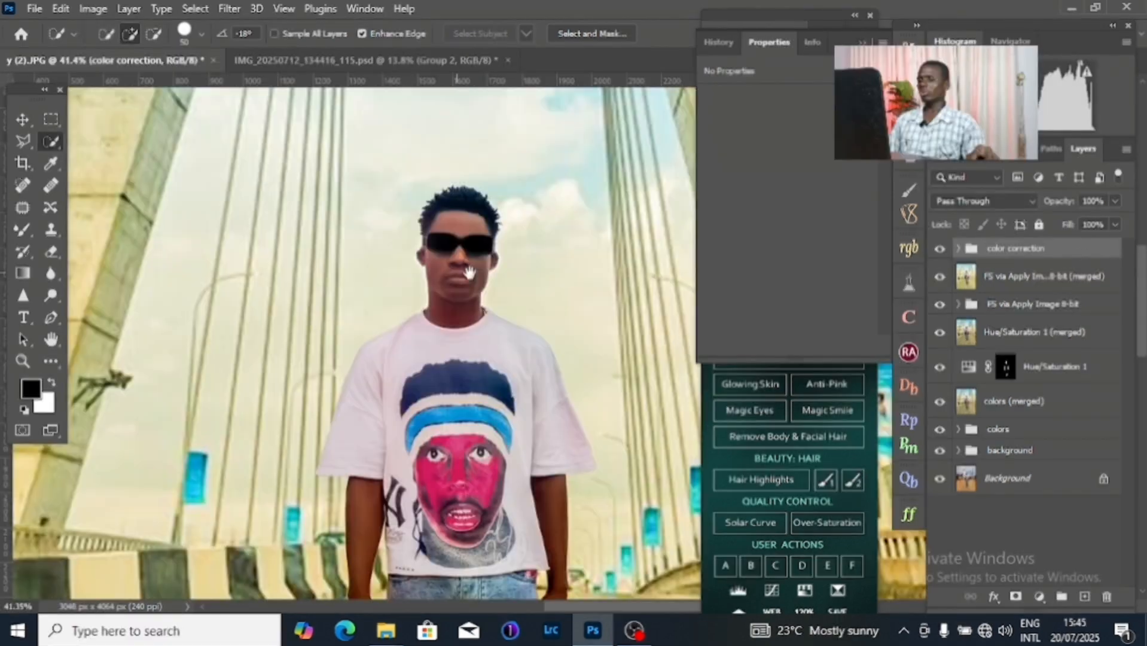
# Step: Create a merged copy of the color correction group and the merged FS via Apply Image layer
pyautogui.scroll(-5, 485, 191)
pyautogui.scroll(5, 485, 191)
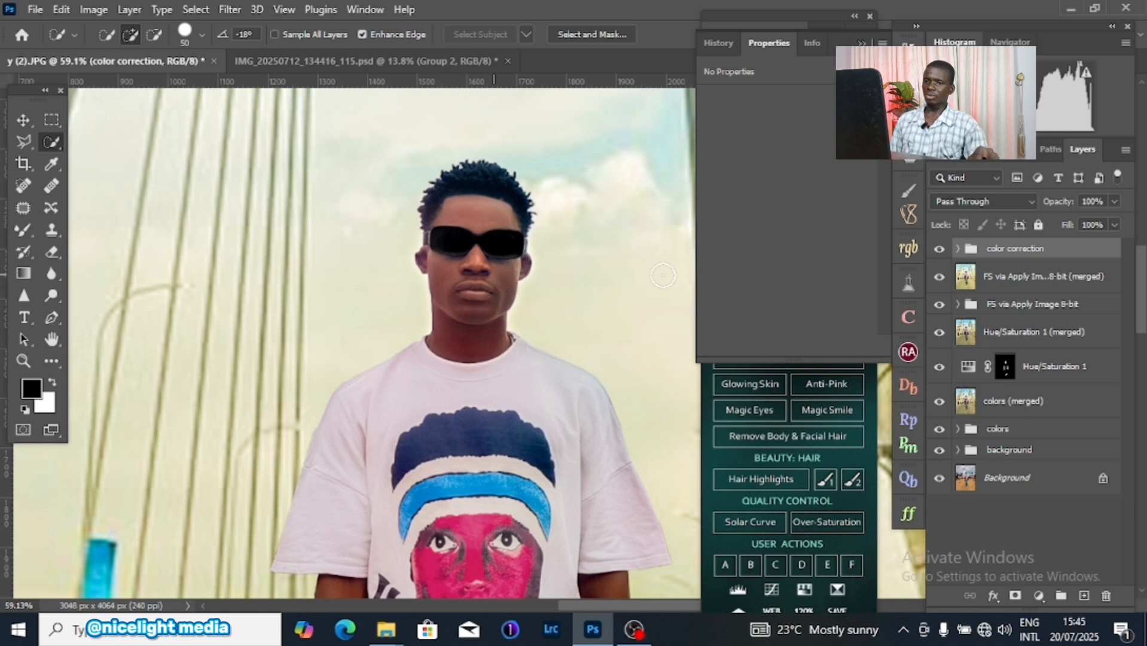
pyautogui.keyDown('ctrl'); pyautogui.click(1025, 282); pyautogui.keyUp('ctrl')
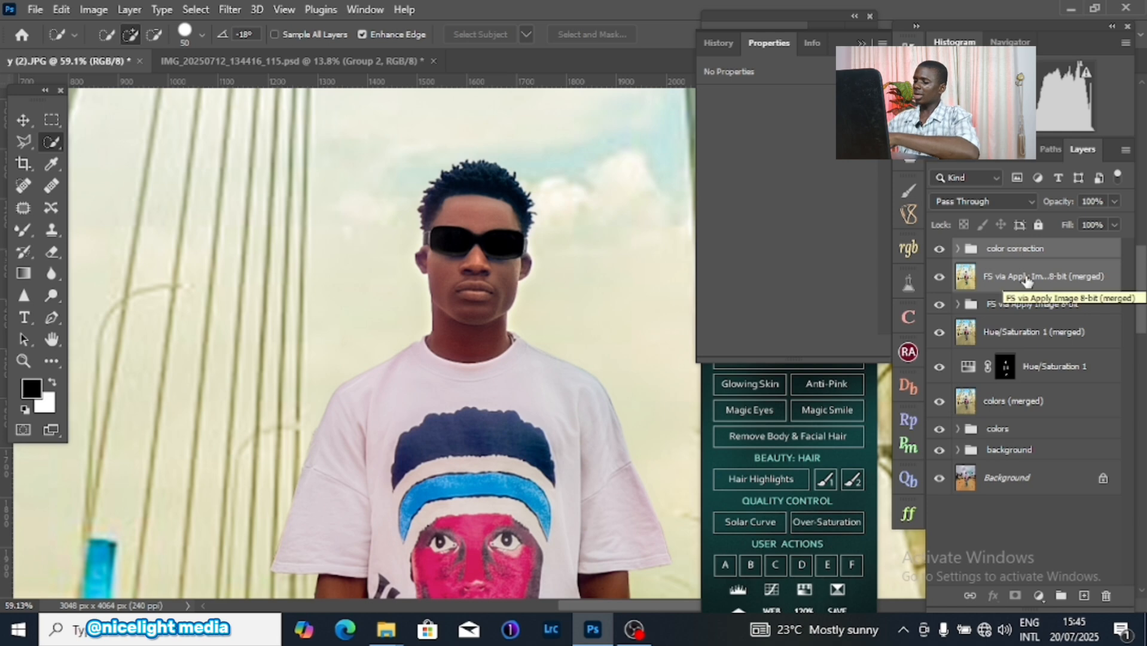
pyautogui.hotkey('ctrl', 'alt', 'e')
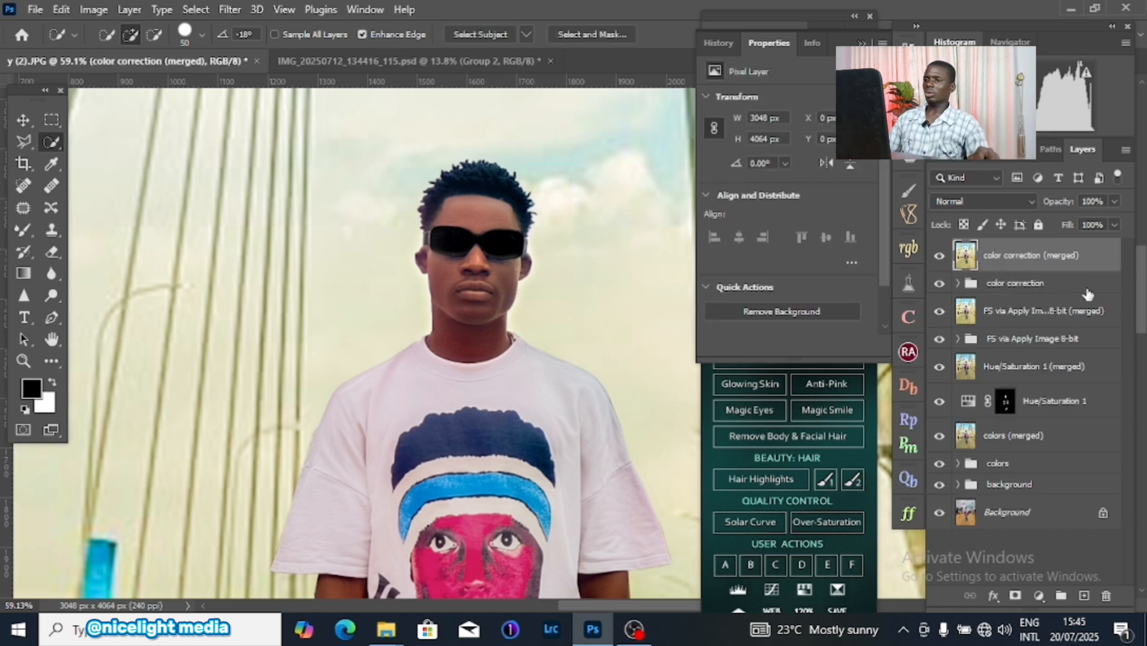
# Step: Select the face and neck skin on the color correction (merged) layer, leaving out the hair and sunglasses
pyautogui.moveTo(489, 300); pyautogui.dragTo(469, 310)
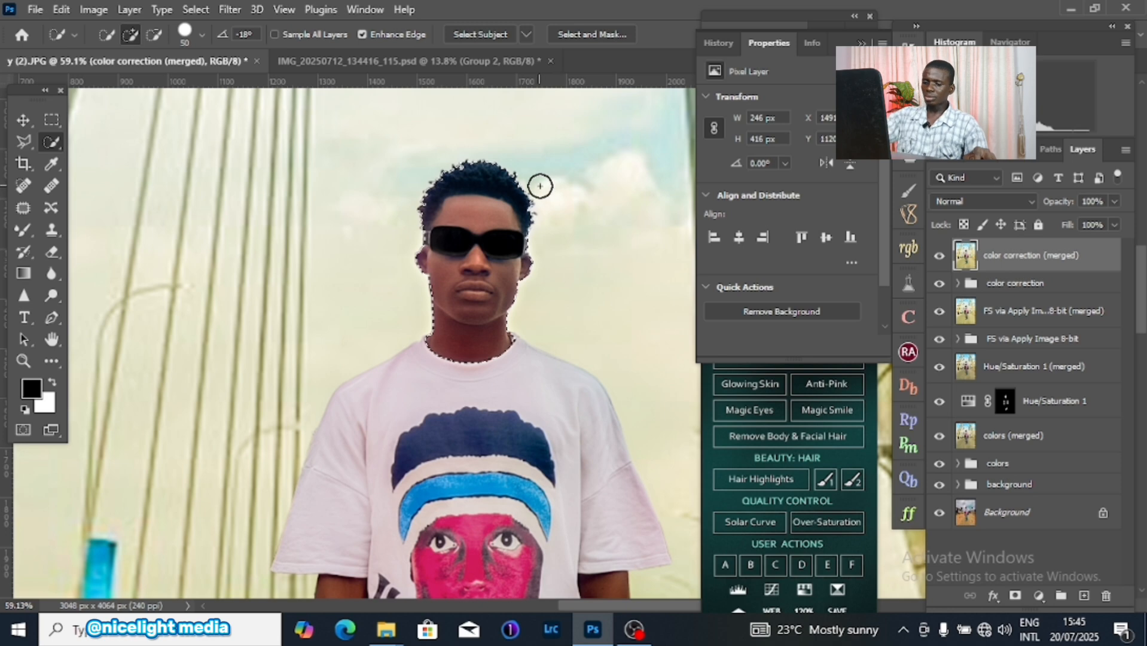
pyautogui.press('[')
pyautogui.press('[')
pyautogui.press('[')
pyautogui.press('[')
pyautogui.press('[')
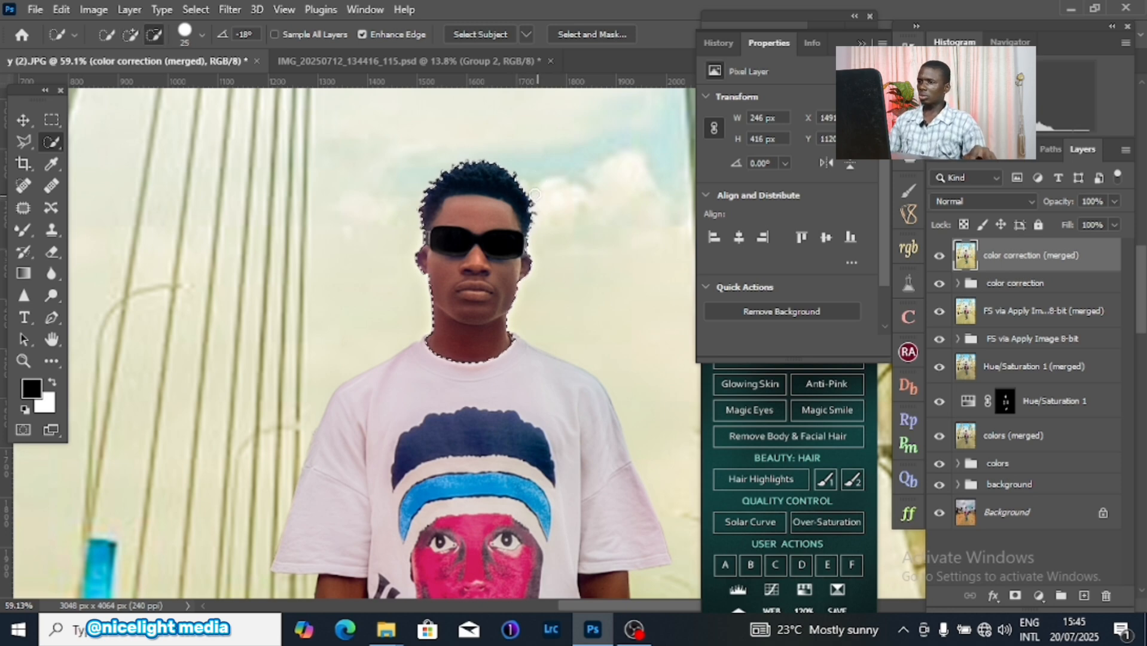
pyautogui.moveTo(525, 194)
pyautogui.mouseDown()
pyautogui.moveTo(486, 175)
pyautogui.moveTo(450, 174)
pyautogui.mouseUp()
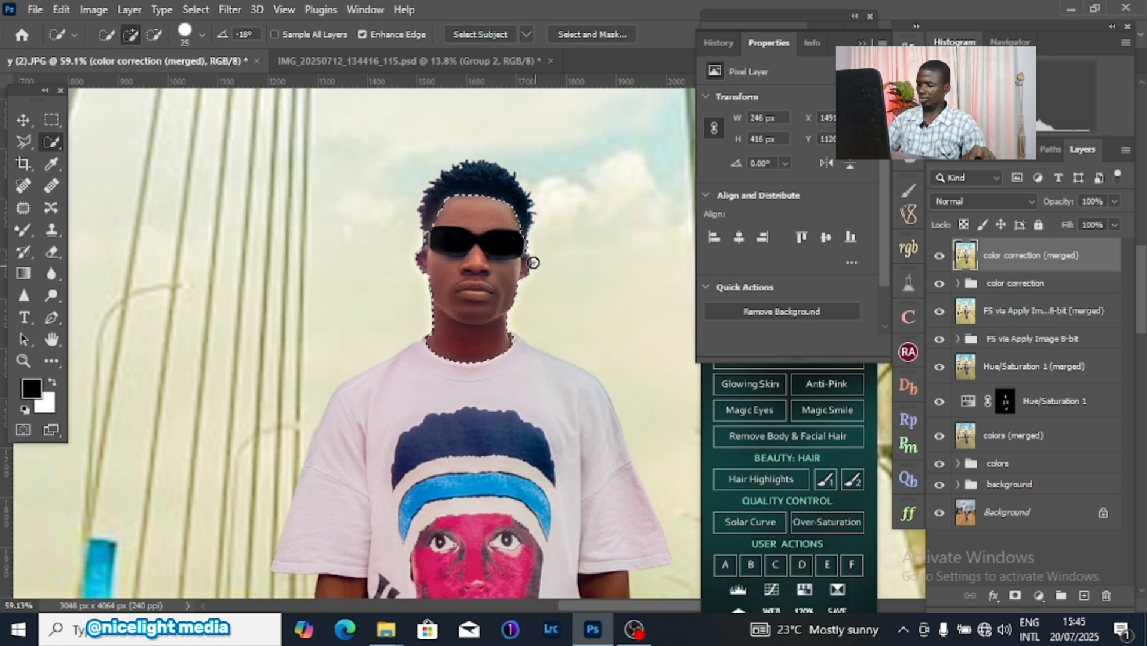
pyautogui.press('alt')
pyautogui.moveTo(522, 240)
pyautogui.mouseDown()
pyautogui.moveTo(497, 243)
pyautogui.moveTo(539, 241)
pyautogui.mouseUp()
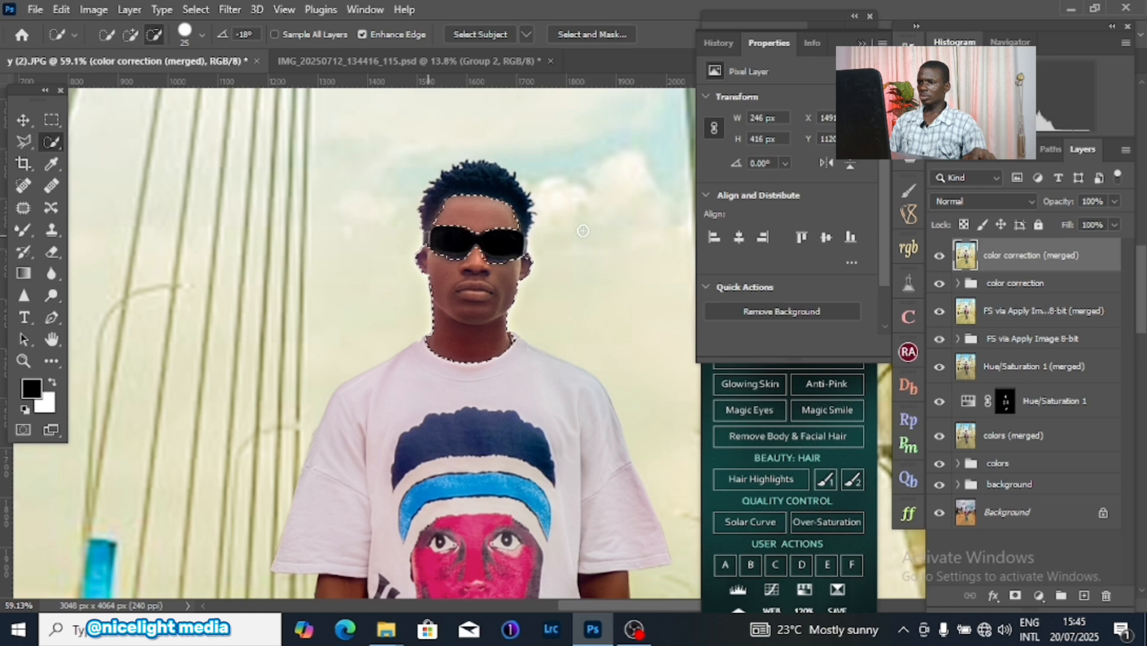
# Step: Feather the face and neck selection by 12 pixels
pyautogui.scroll(-5, 584, 231)
pyautogui.moveTo(572, 323); pyautogui.dragTo(553, 214)
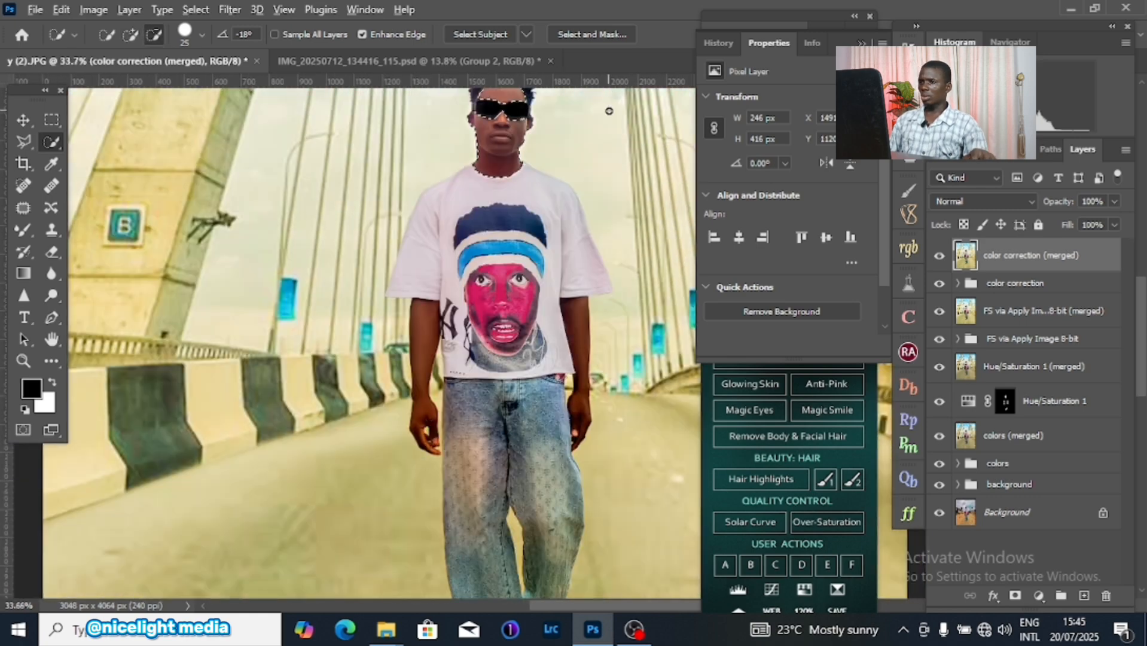
pyautogui.scroll(3, 538, 173)
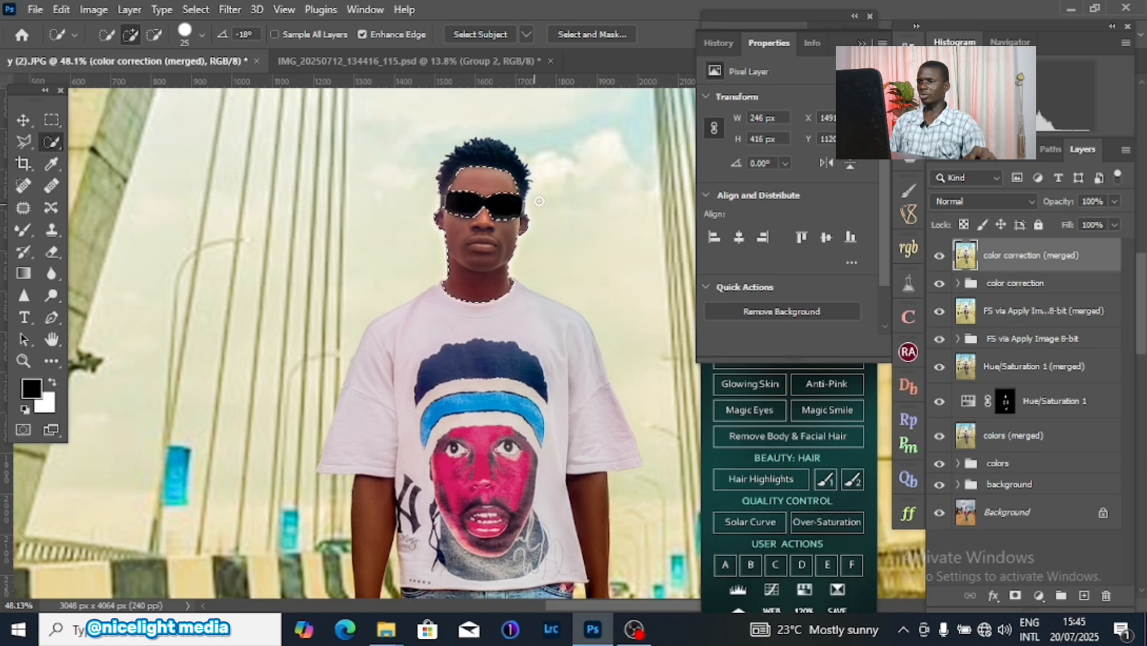
pyautogui.rightClick(546, 155)
pyautogui.click(598, 195)
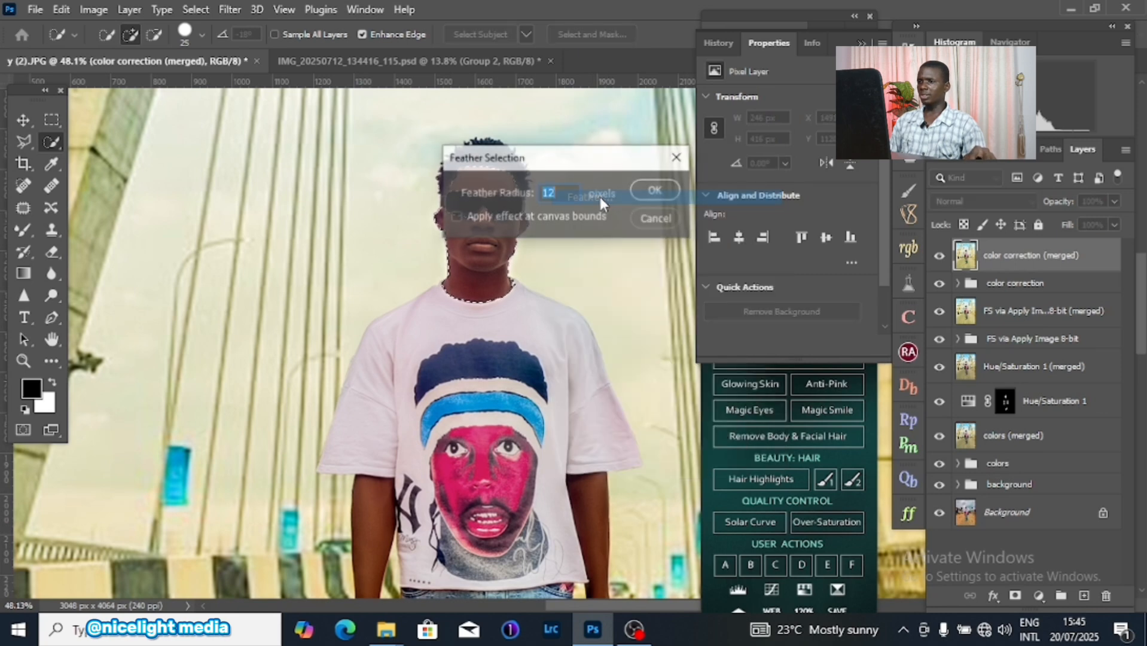
pyautogui.click(657, 192)
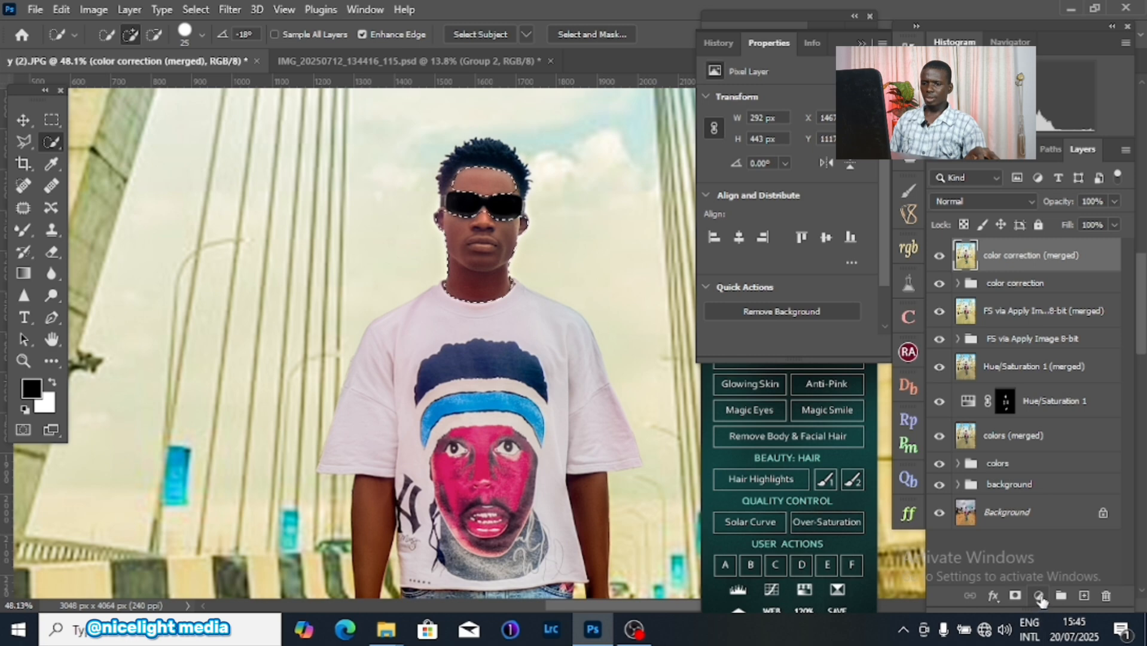
# Step: Add a Selective Color adjustment layer for the face with the Reds at Cyan -6 and Yellow +14
pyautogui.click(1040, 596)
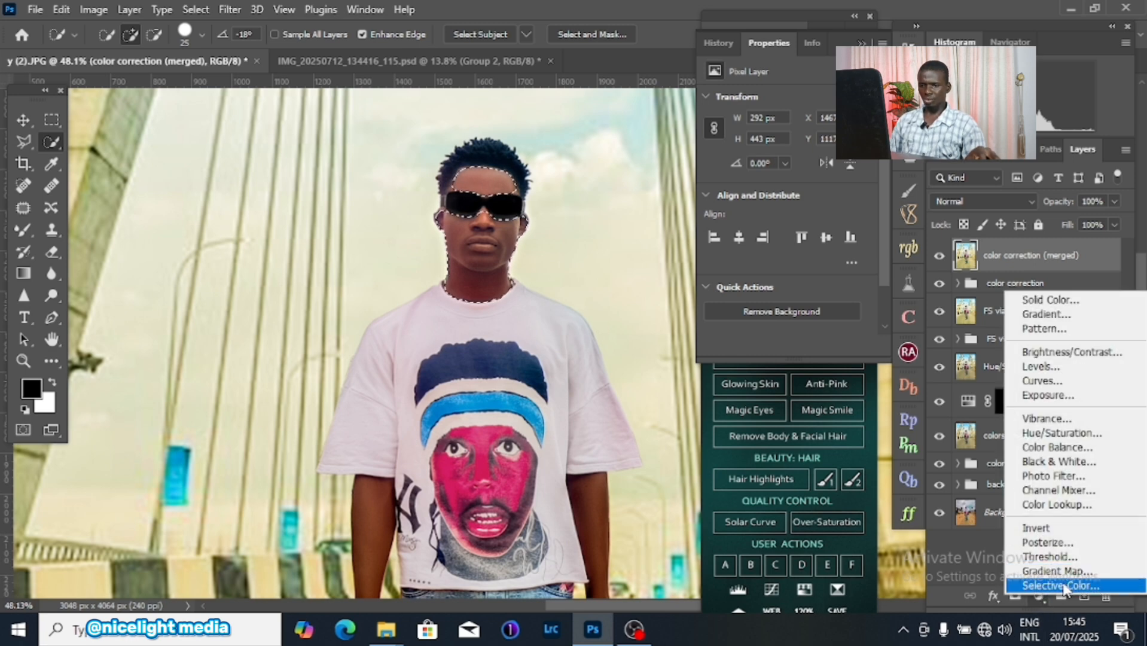
pyautogui.click(1065, 585)
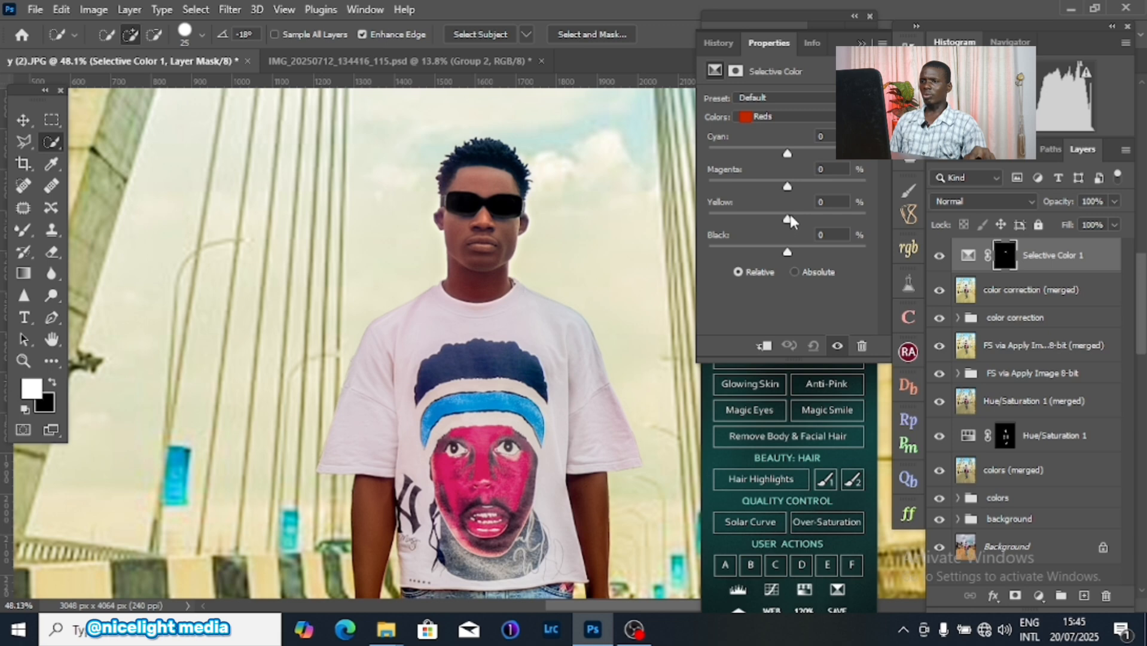
pyautogui.moveTo(788, 219); pyautogui.dragTo(799, 220)
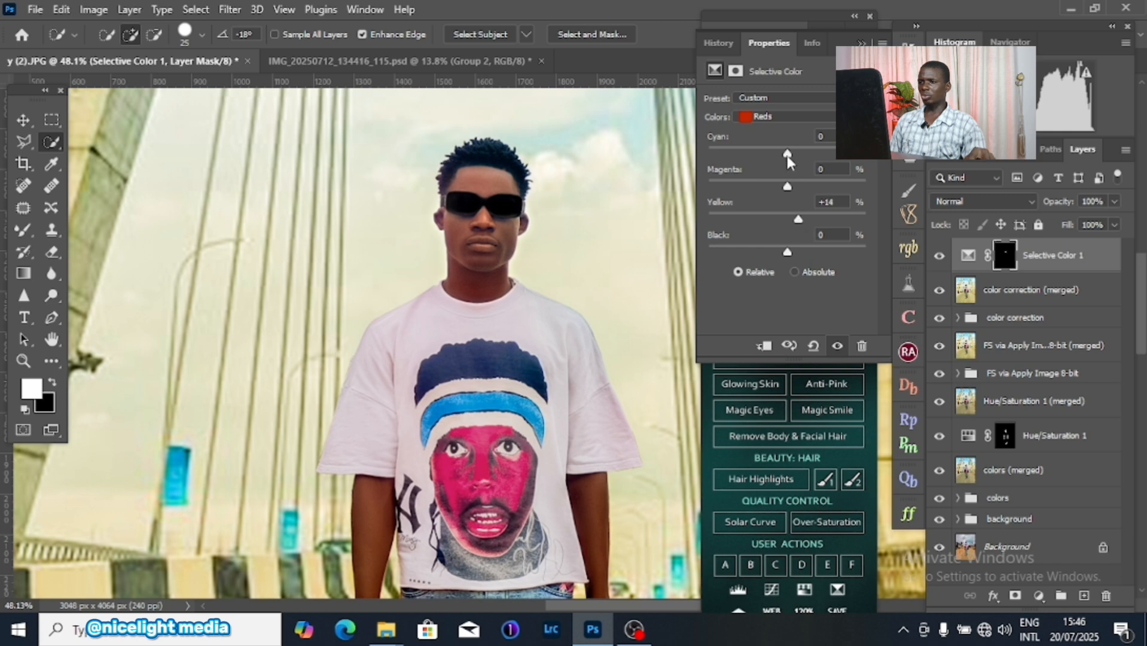
pyautogui.moveTo(792, 153); pyautogui.dragTo(770, 155)
pyautogui.moveTo(779, 151); pyautogui.dragTo(782, 151)
pyautogui.hotkey('ctrl', '0')
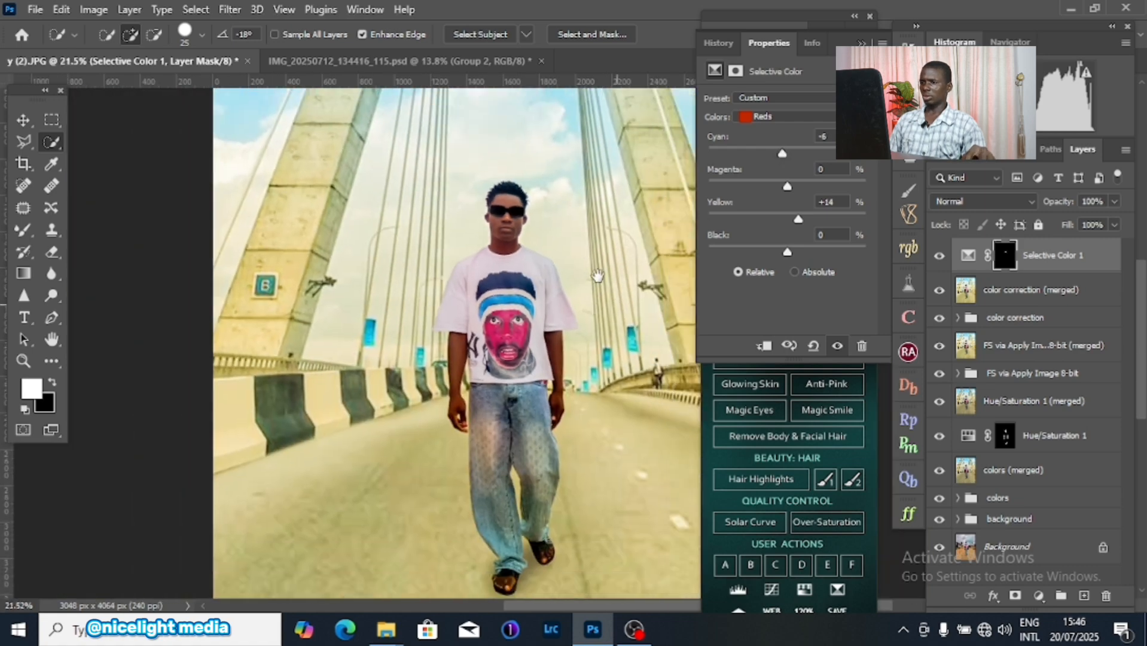
pyautogui.moveTo(597, 276); pyautogui.dragTo(592, 269)
pyautogui.moveTo(515, 158); pyautogui.dragTo(597, 164)
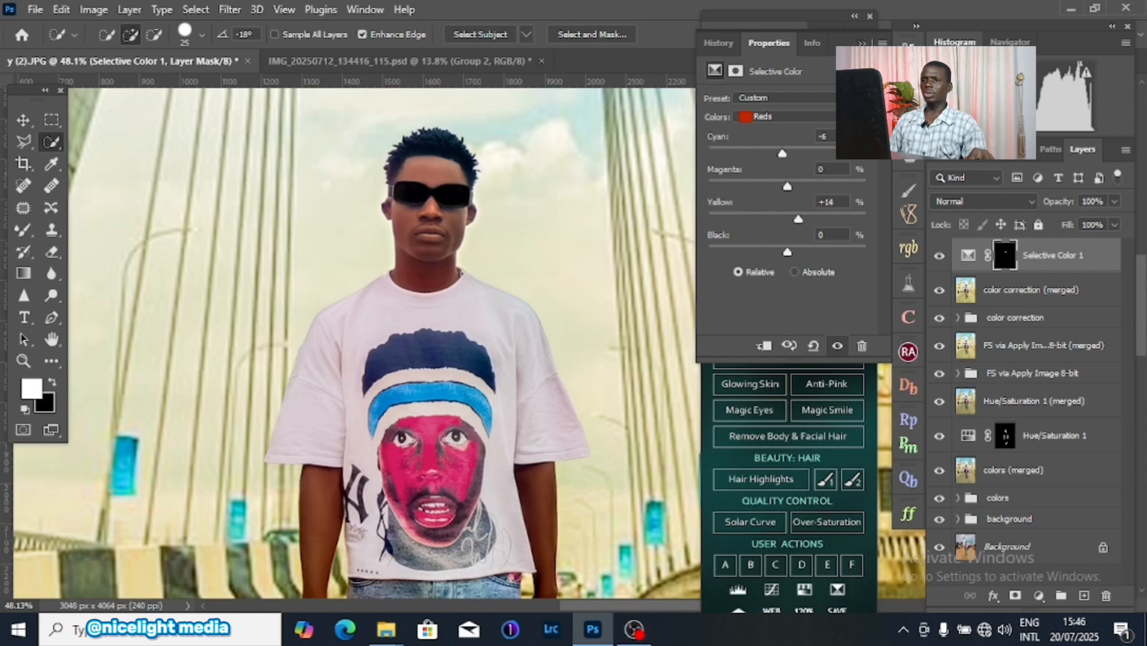
# Step: Raise Yellow slightly in the Yellows range of the face's Selective Color layer
pyautogui.click(784, 116)
pyautogui.click(771, 129)
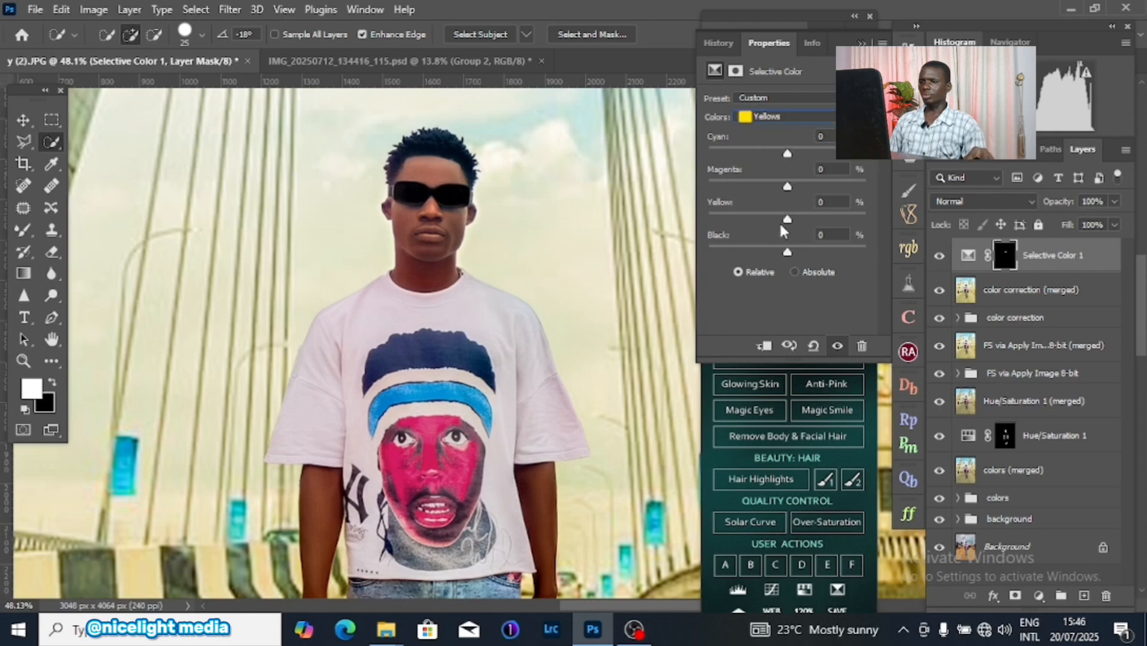
pyautogui.moveTo(796, 219); pyautogui.dragTo(794, 219)
# Step: Set the Blues range of the face's Selective Color layer to Magenta +100 and Yellow -100
pyautogui.click(783, 116)
pyautogui.click(772, 173)
pyautogui.moveTo(787, 219); pyautogui.dragTo(596, 219)
pyautogui.moveTo(788, 187); pyautogui.dragTo(997, 183)
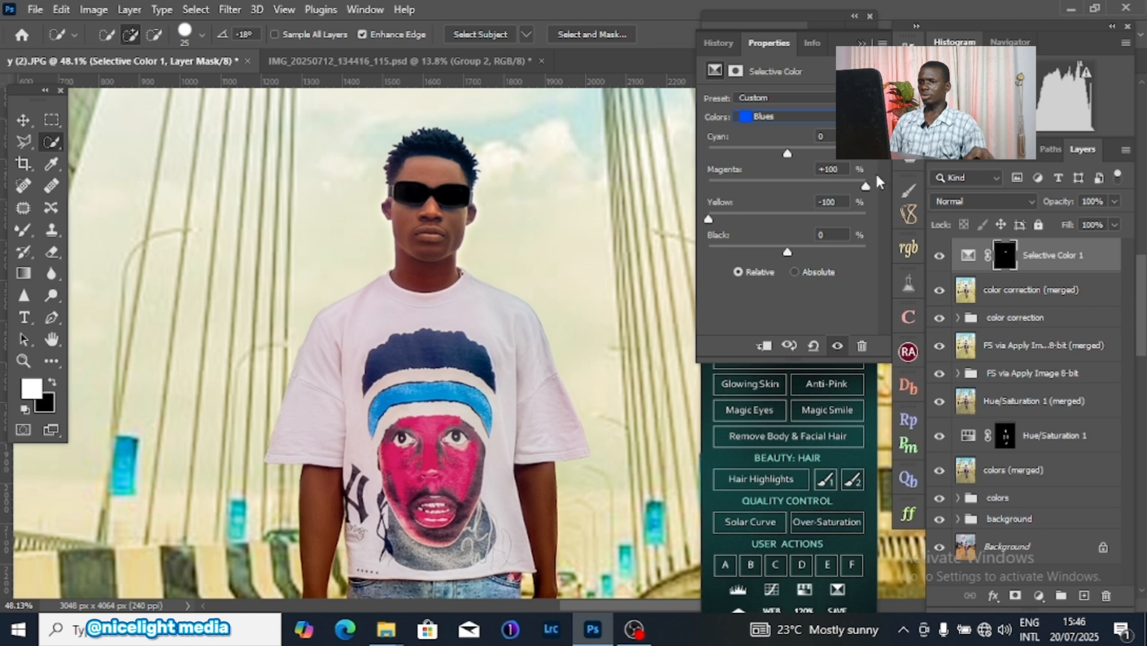
pyautogui.moveTo(817, 190); pyautogui.dragTo(595, 193)
pyautogui.moveTo(746, 187); pyautogui.dragTo(928, 194)
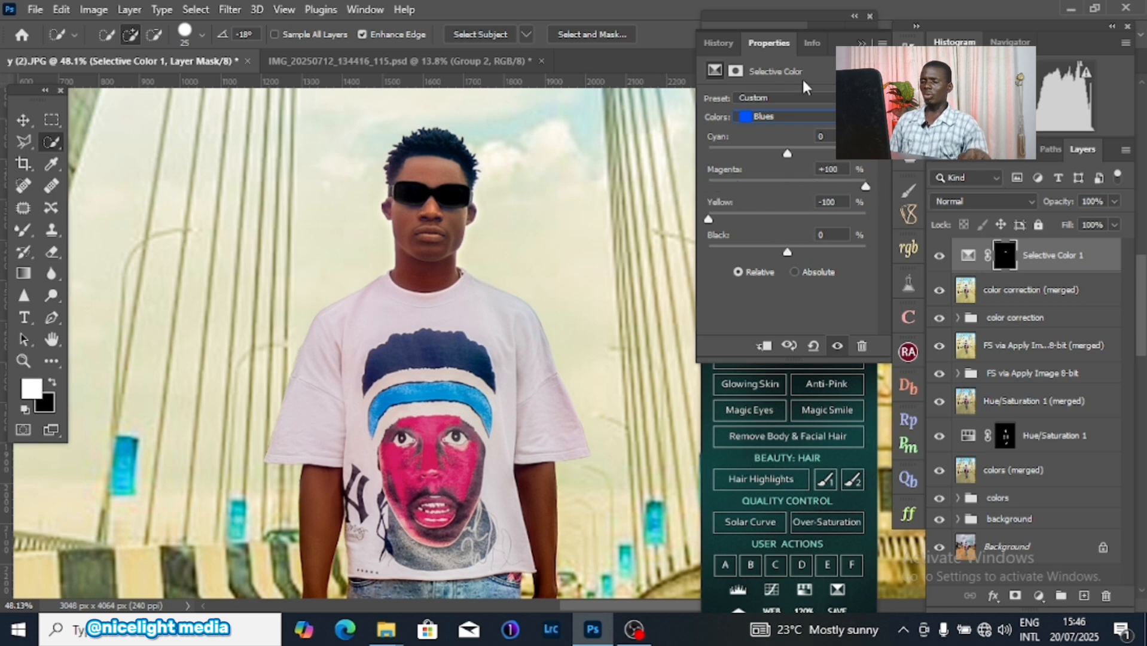
# Step: Create a merged copy of the Selective Color 1 and color correction (merged) layers
pyautogui.scroll(-8, 468, 244)
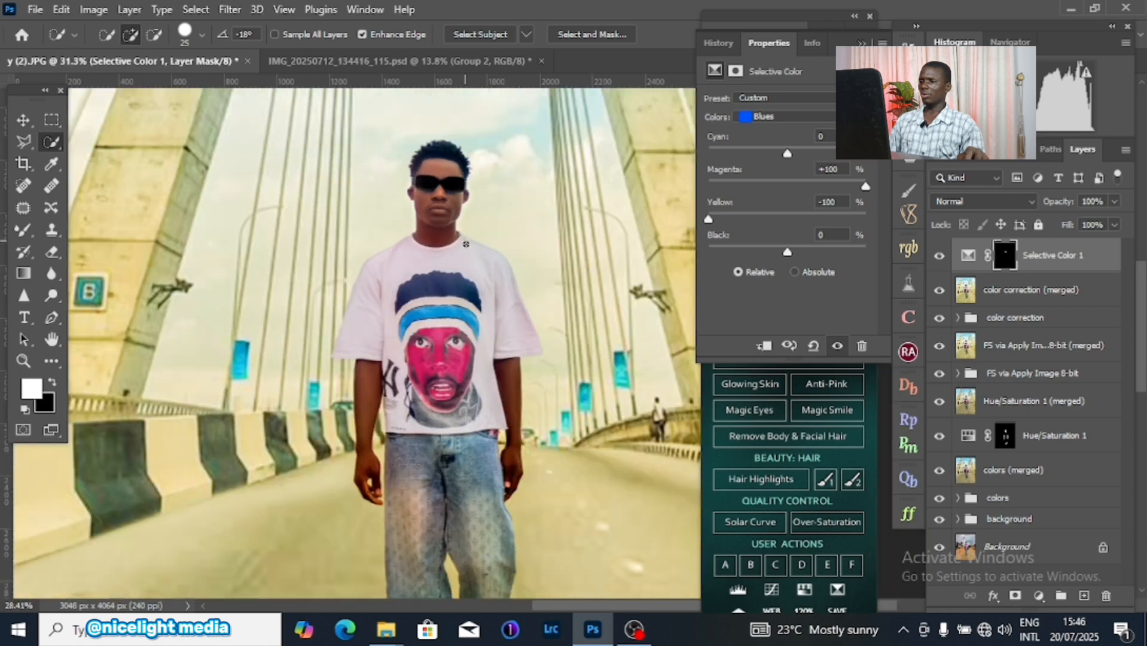
pyautogui.scroll(4, 432, 349)
pyautogui.scroll(2, 432, 349)
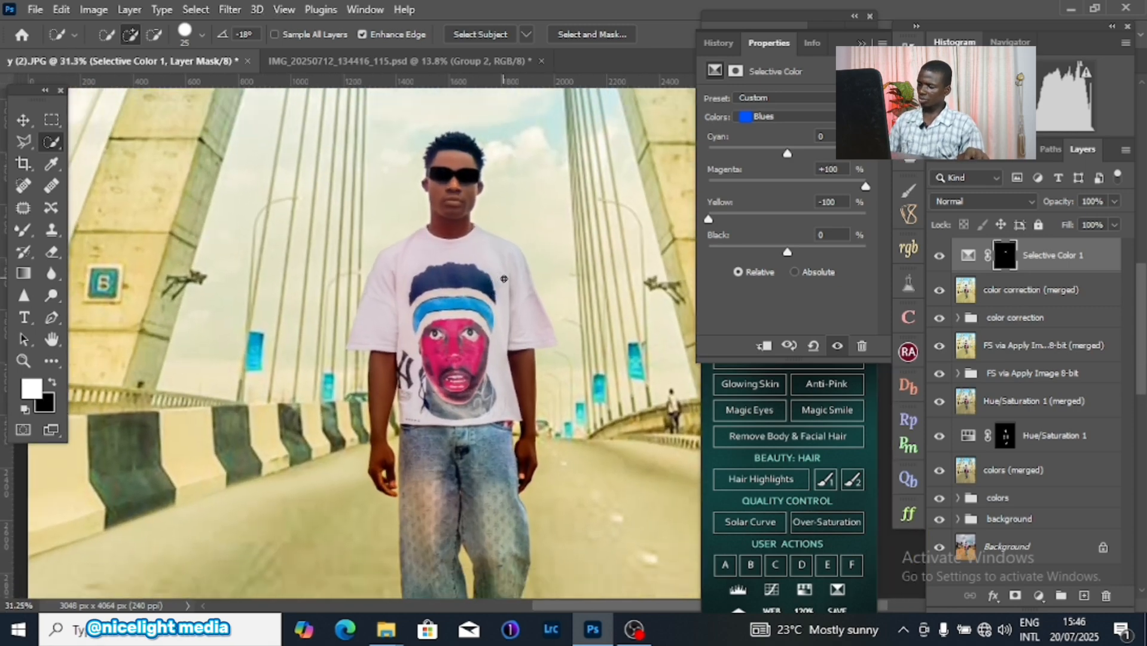
pyautogui.scroll(-4, 499, 277)
pyautogui.moveTo(546, 285); pyautogui.dragTo(518, 283)
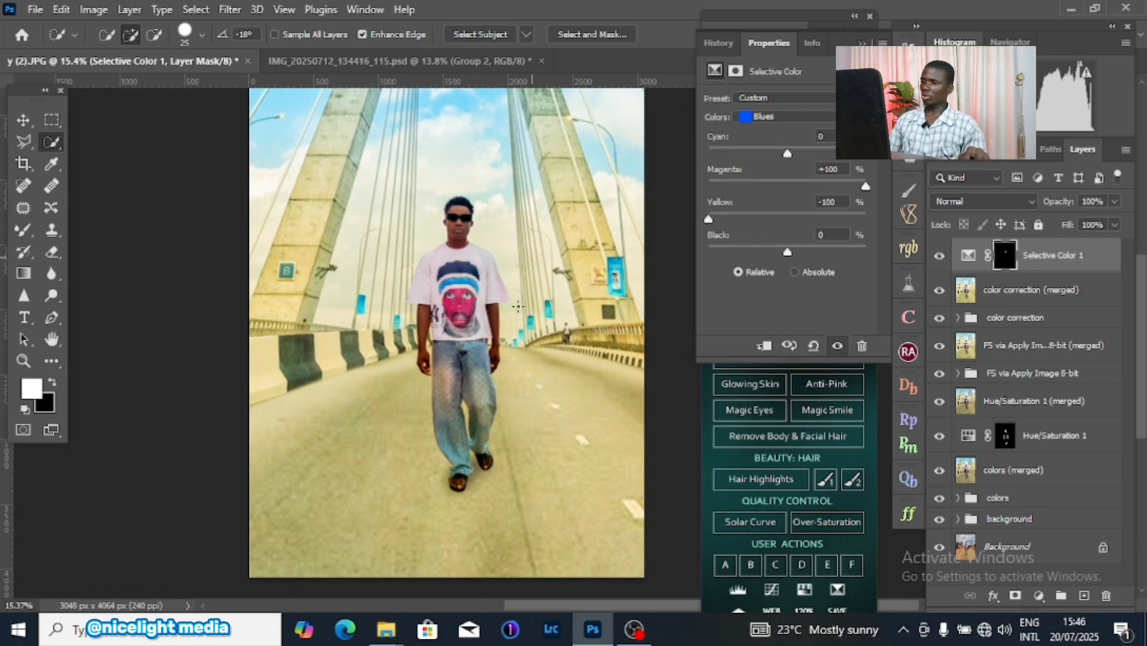
pyautogui.scroll(2, 511, 353)
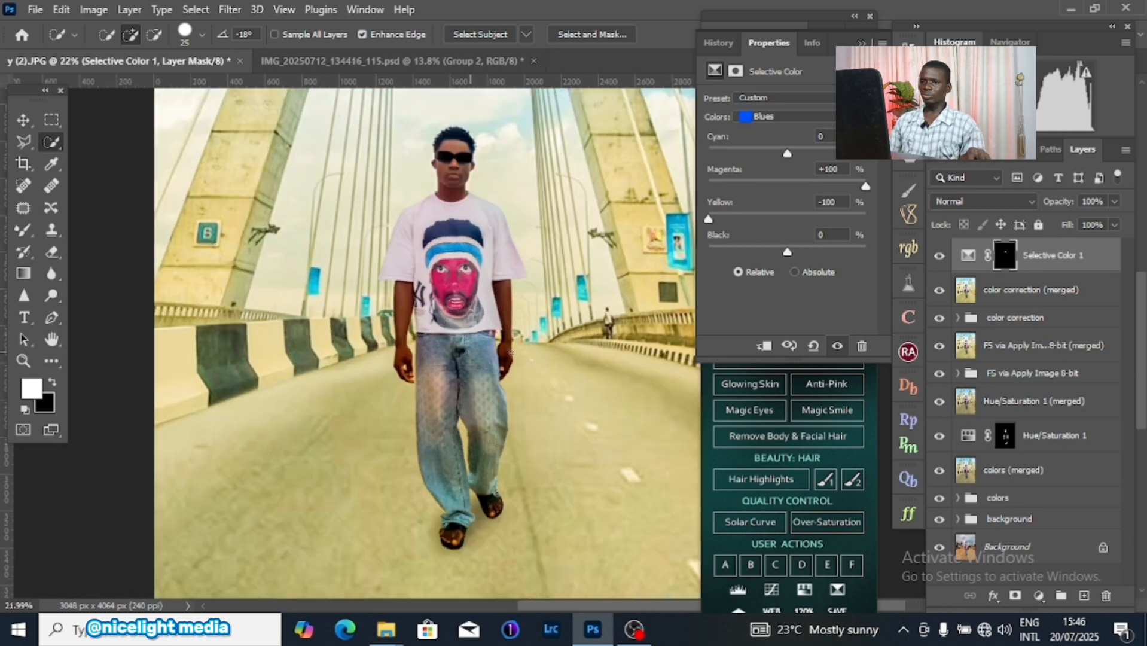
pyautogui.click(1026, 289)
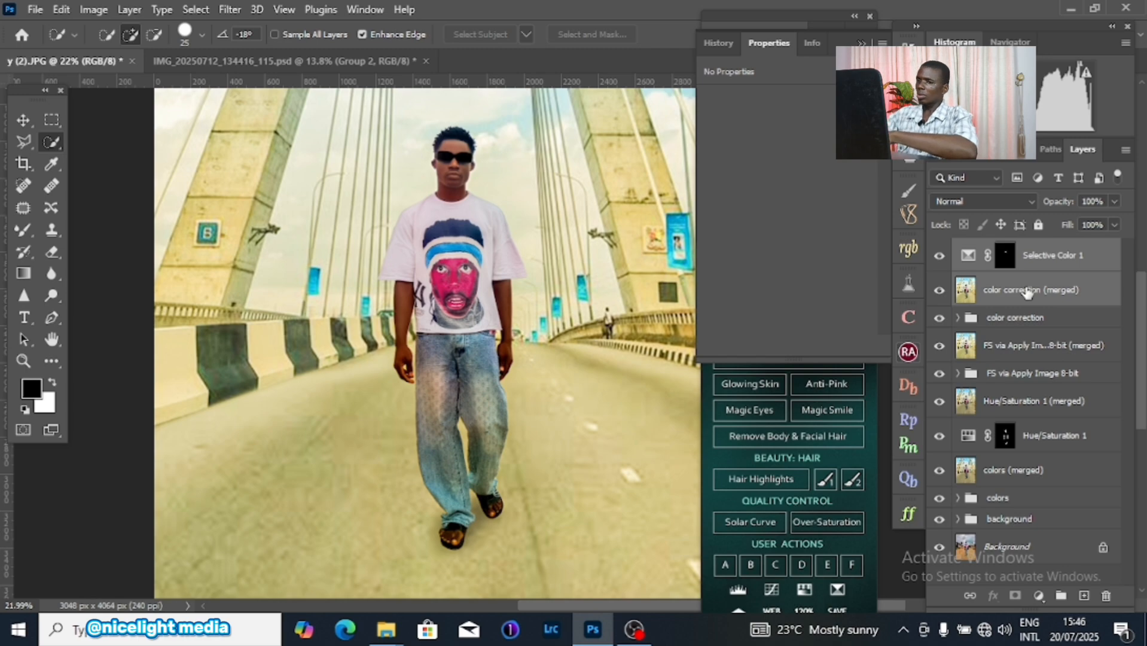
pyautogui.hotkey('ctrl', 'alt', 'e')
pyautogui.scroll(-3, 504, 358)
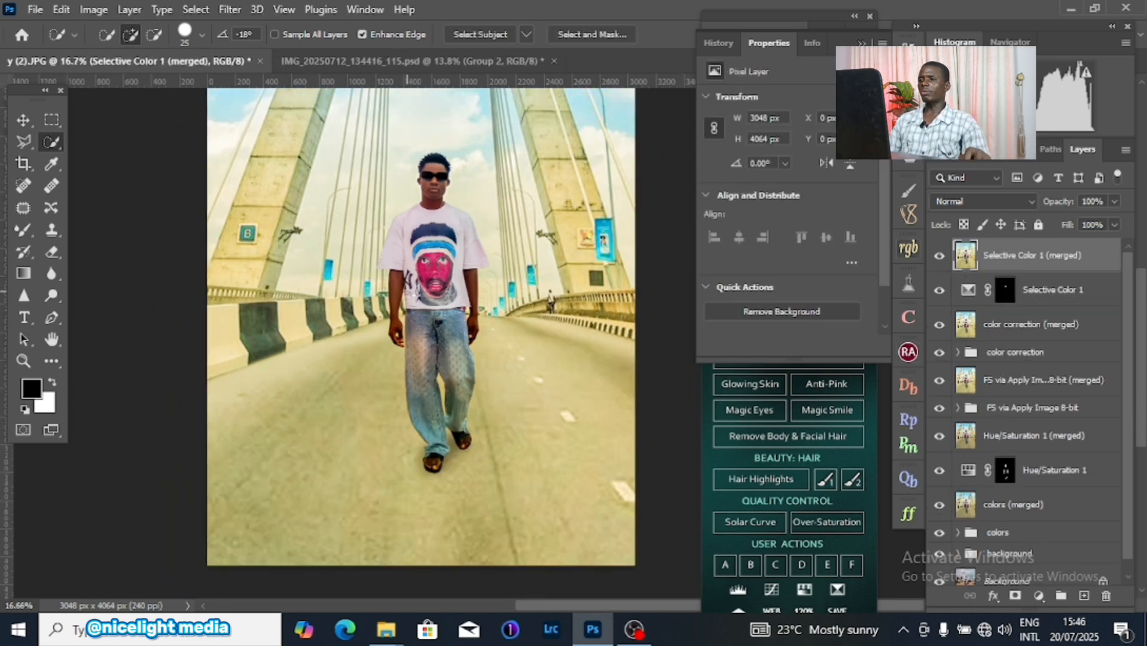
pyautogui.scroll(2, 504, 357)
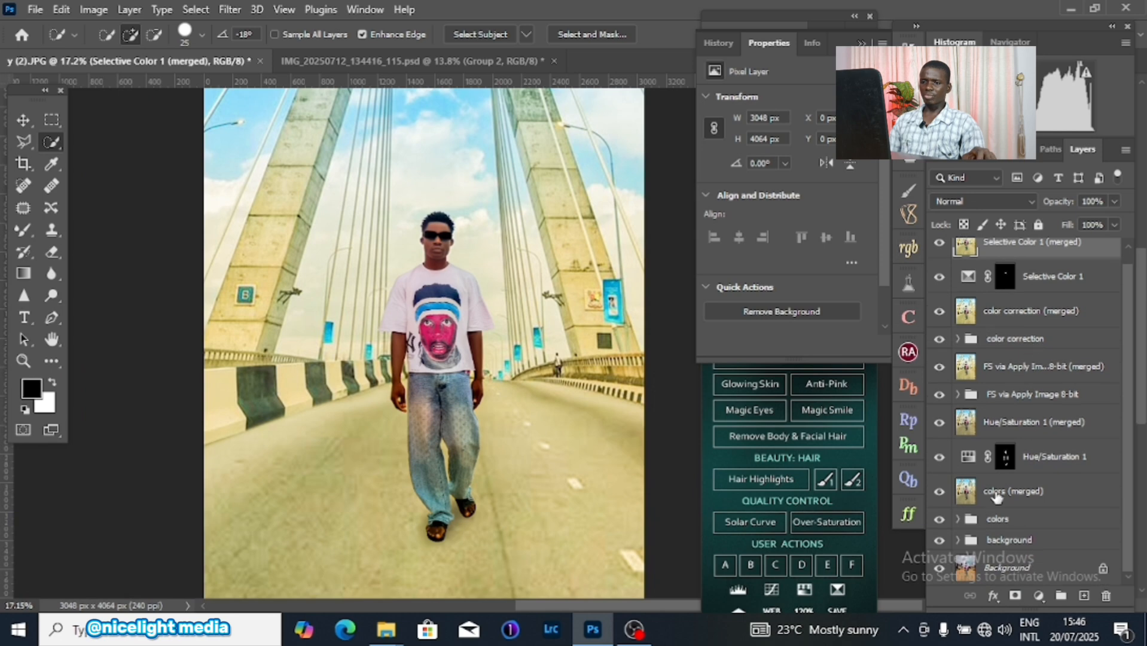
pyautogui.scroll(-1, 985, 315)
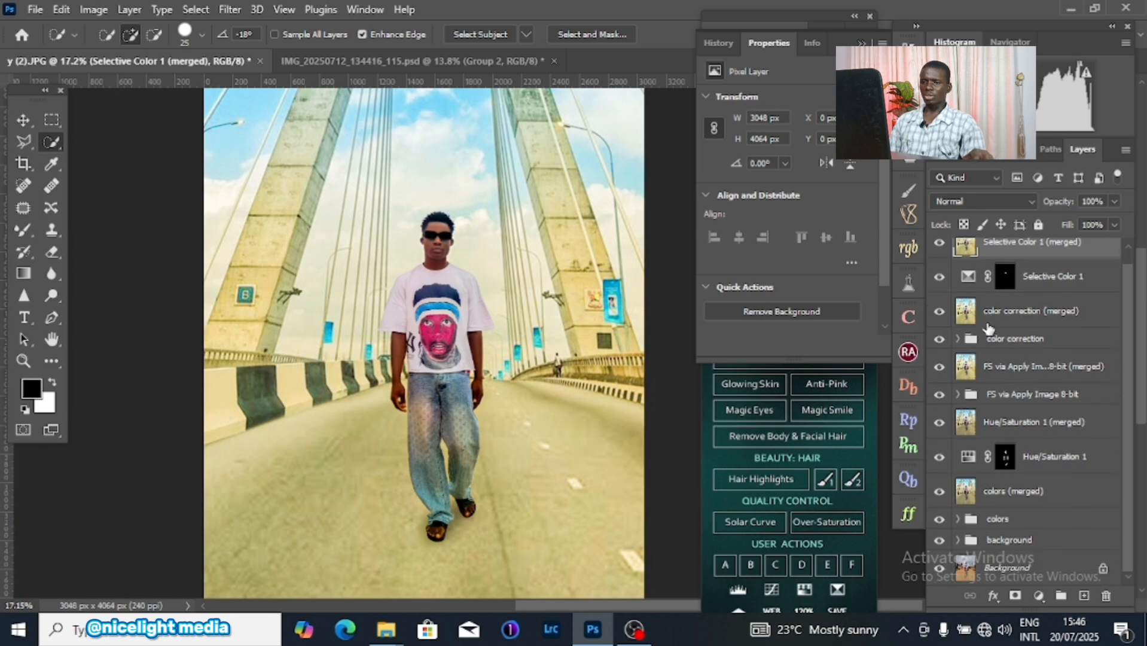
pyautogui.scroll(1, 1006, 468)
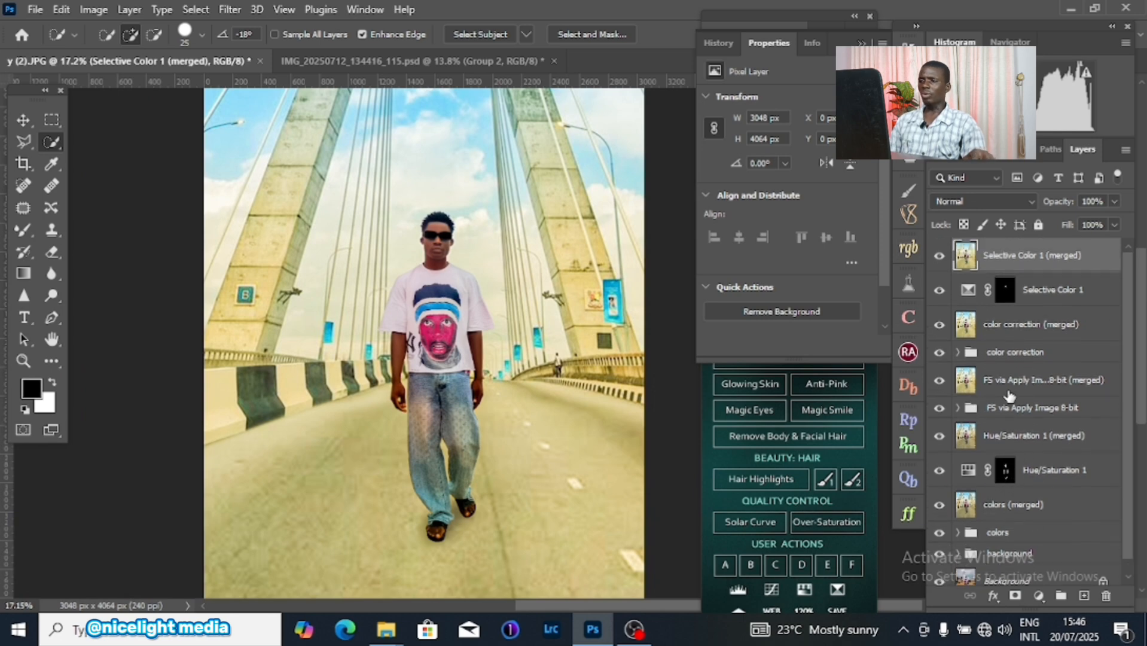
pyautogui.scroll(-2, 558, 247)
pyautogui.scroll(2, 511, 315)
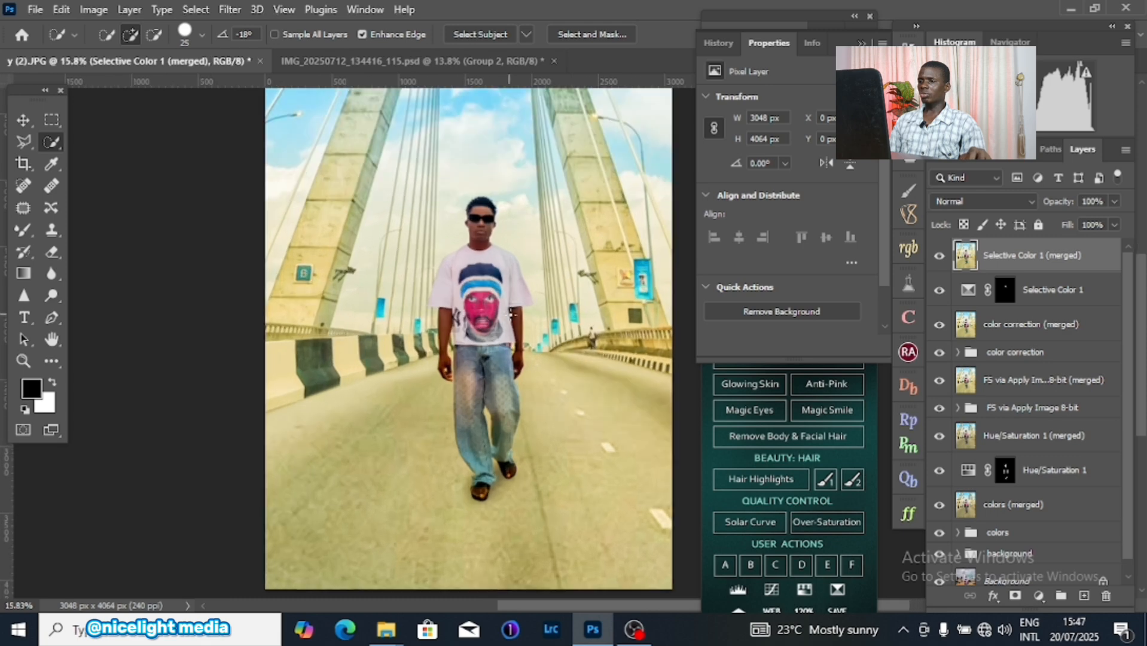
pyautogui.scroll(2, 536, 260)
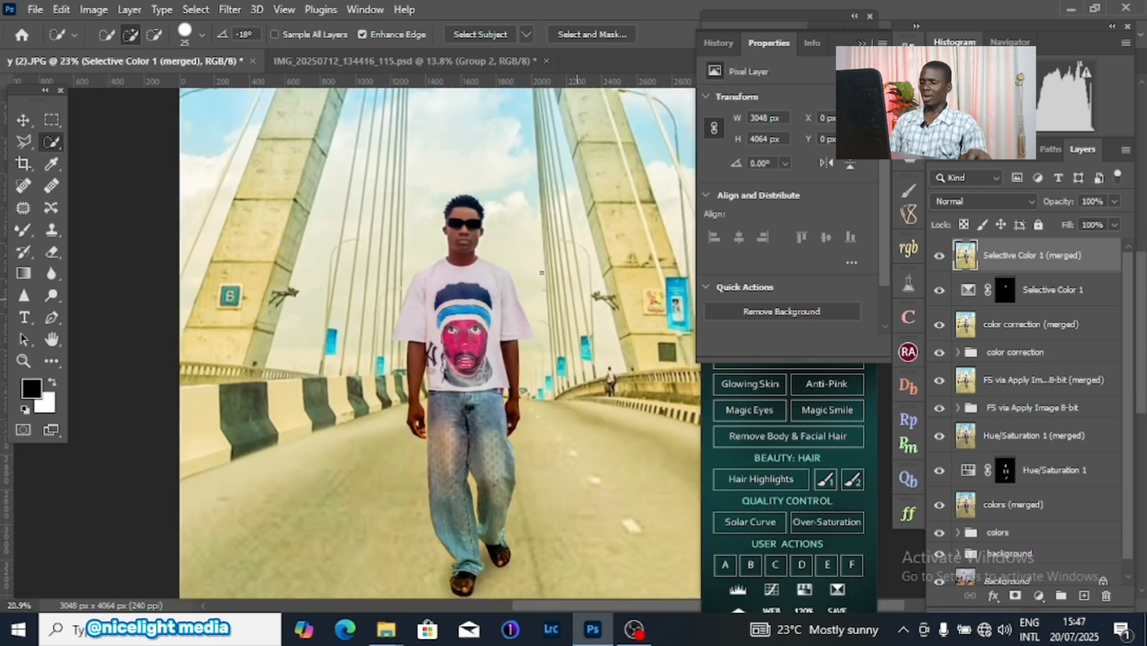
pyautogui.scroll(-2, 542, 274)
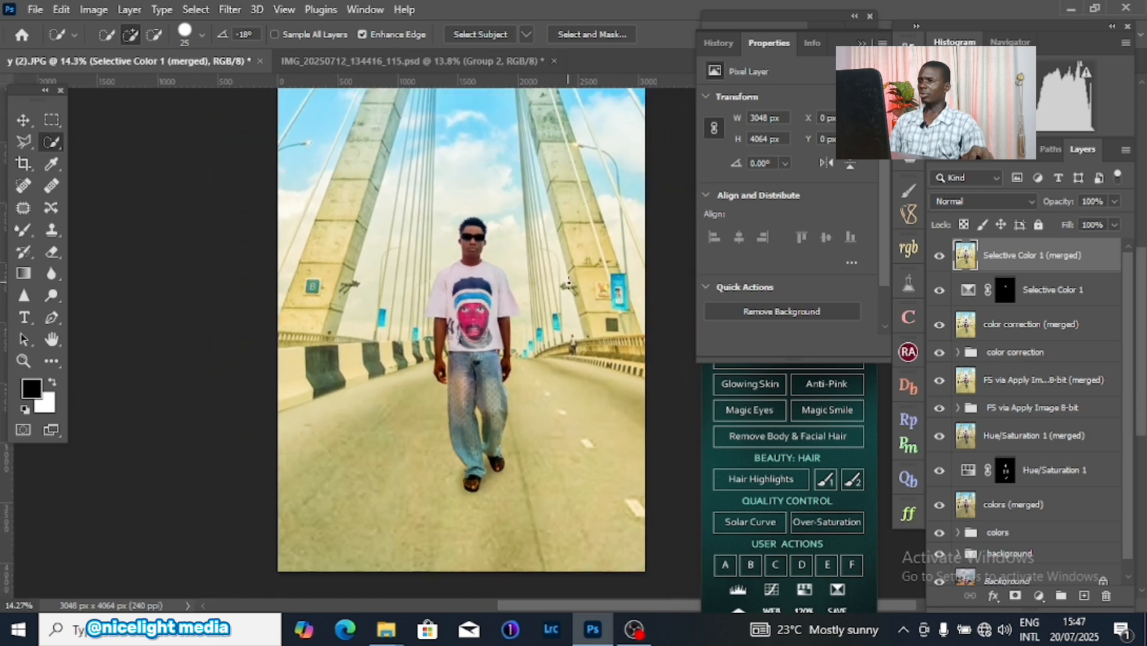
# Step: Open the merged layer in the Camera Raw Filter and grade the Midtones green with Hue 96 and Saturation 39
pyautogui.click(230, 9)
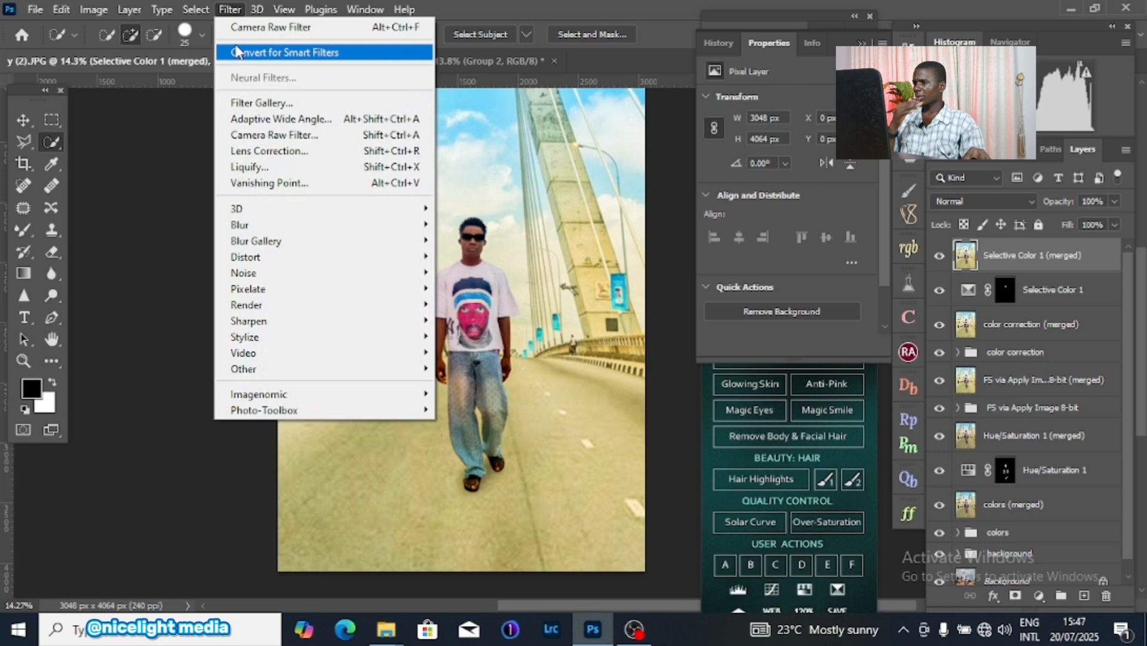
pyautogui.click(276, 137)
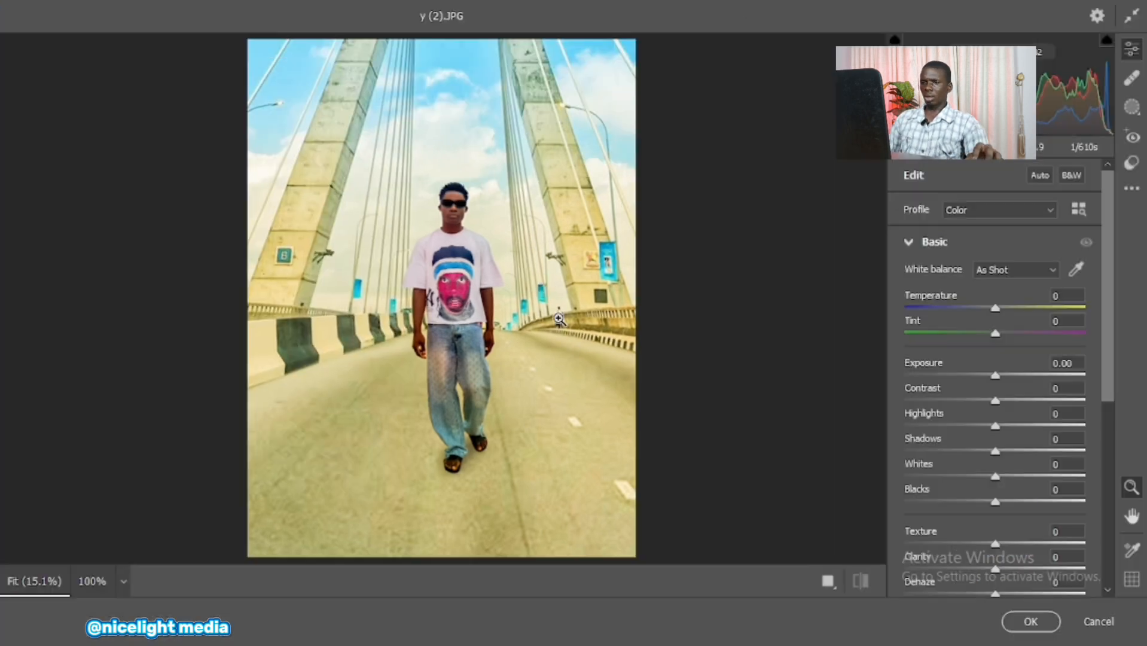
pyautogui.scroll(-5, 998, 406)
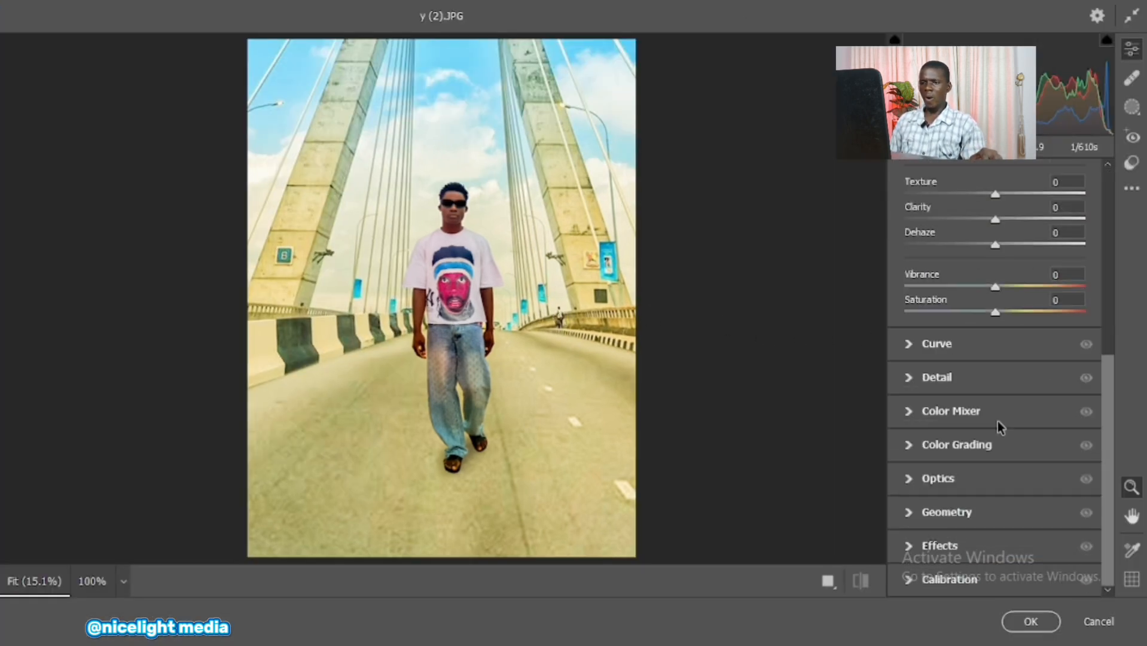
pyautogui.click(957, 445)
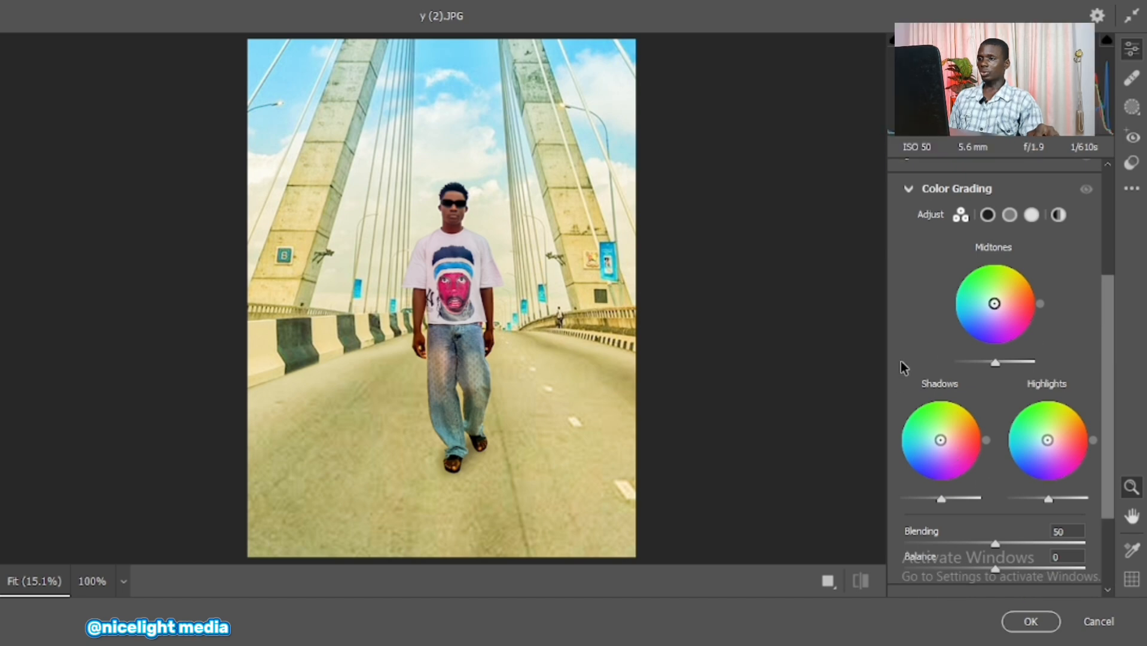
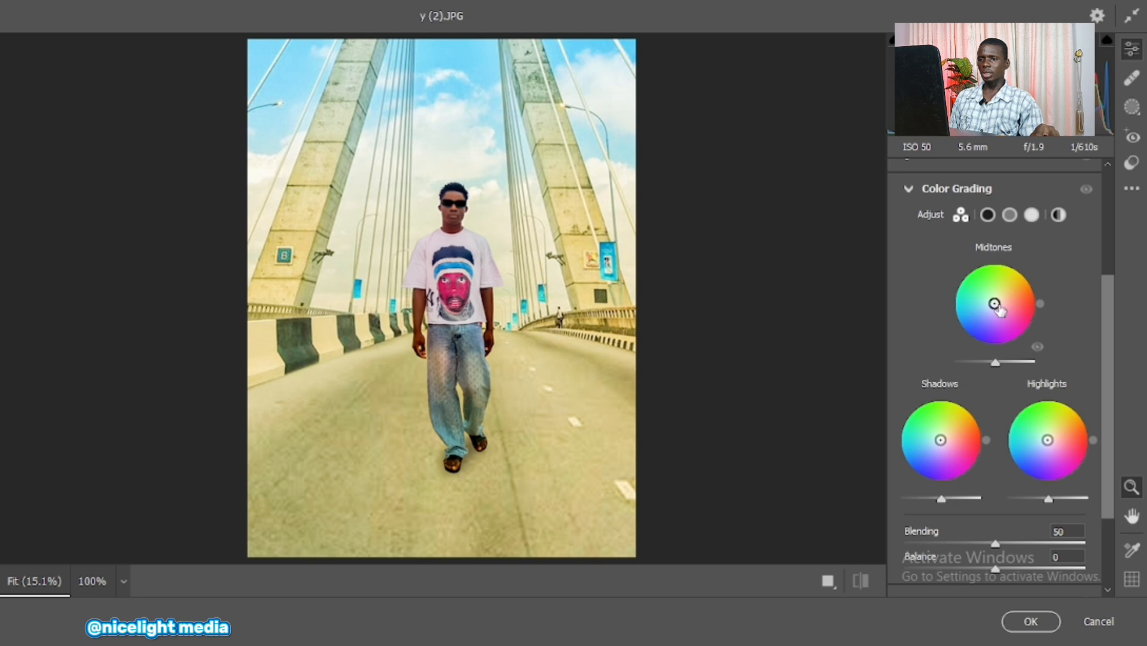
pyautogui.moveTo(995, 303); pyautogui.dragTo(999, 296)
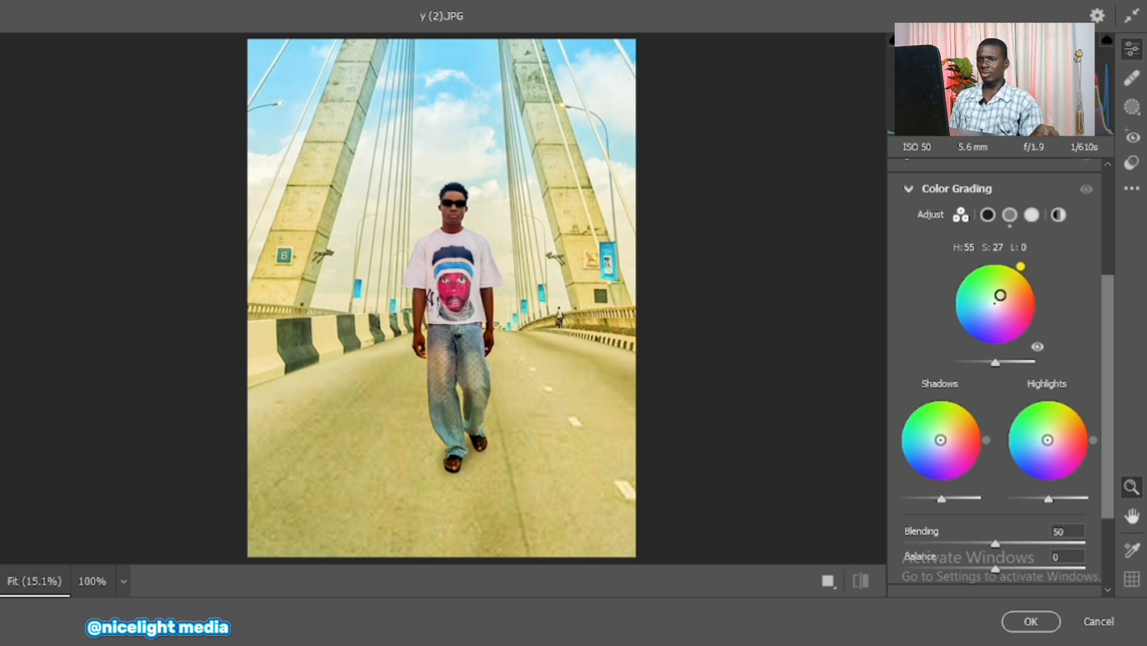
pyautogui.moveTo(1002, 304)
pyautogui.mouseDown()
pyautogui.moveTo(998, 262)
pyautogui.moveTo(993, 290)
pyautogui.mouseUp()
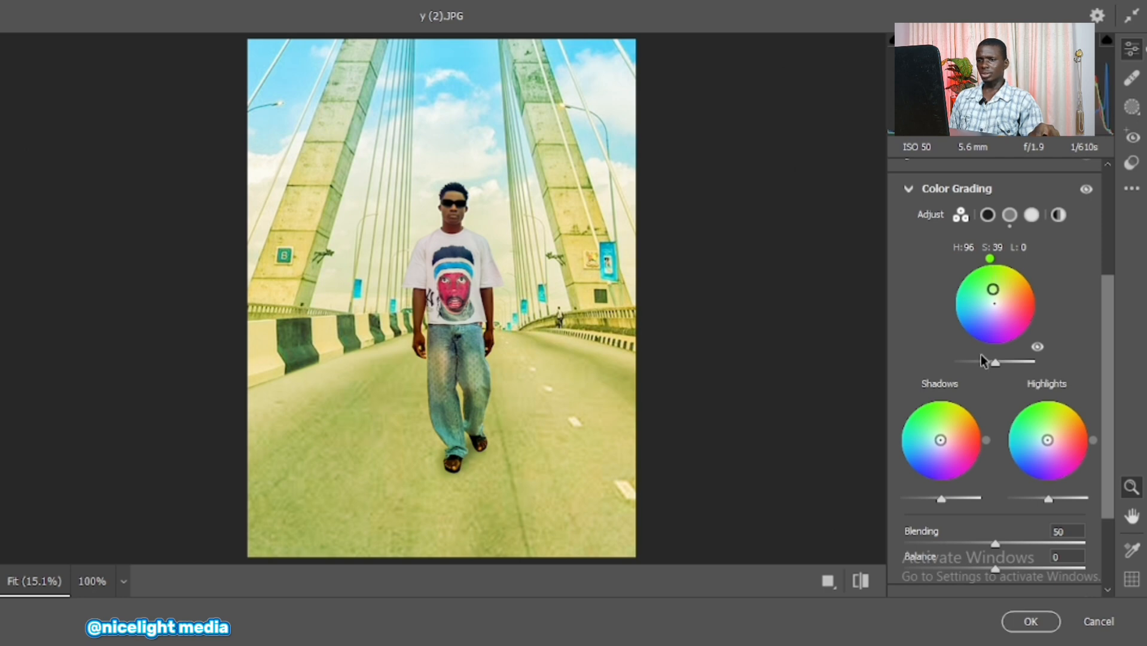
# Step: Grade the Shadows cyan with Hue 182 and Saturation 21, and tint the Highlights slightly green in Color Grading
pyautogui.moveTo(941, 443); pyautogui.dragTo(916, 445)
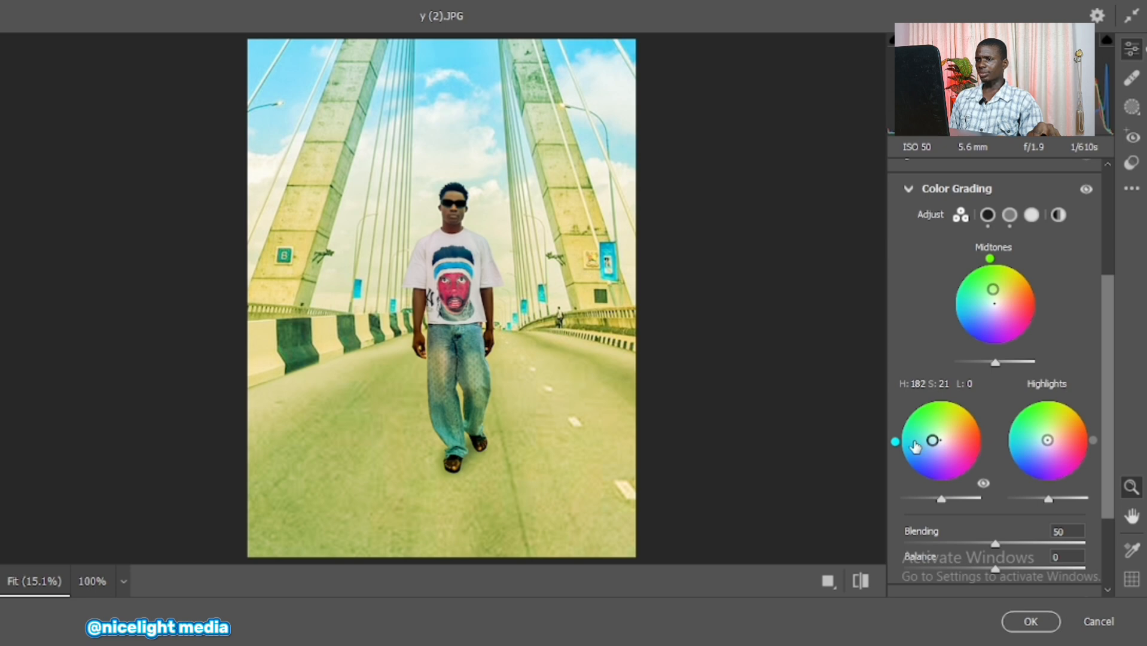
pyautogui.click(1046, 441)
pyautogui.moveTo(1046, 441); pyautogui.dragTo(1037, 417)
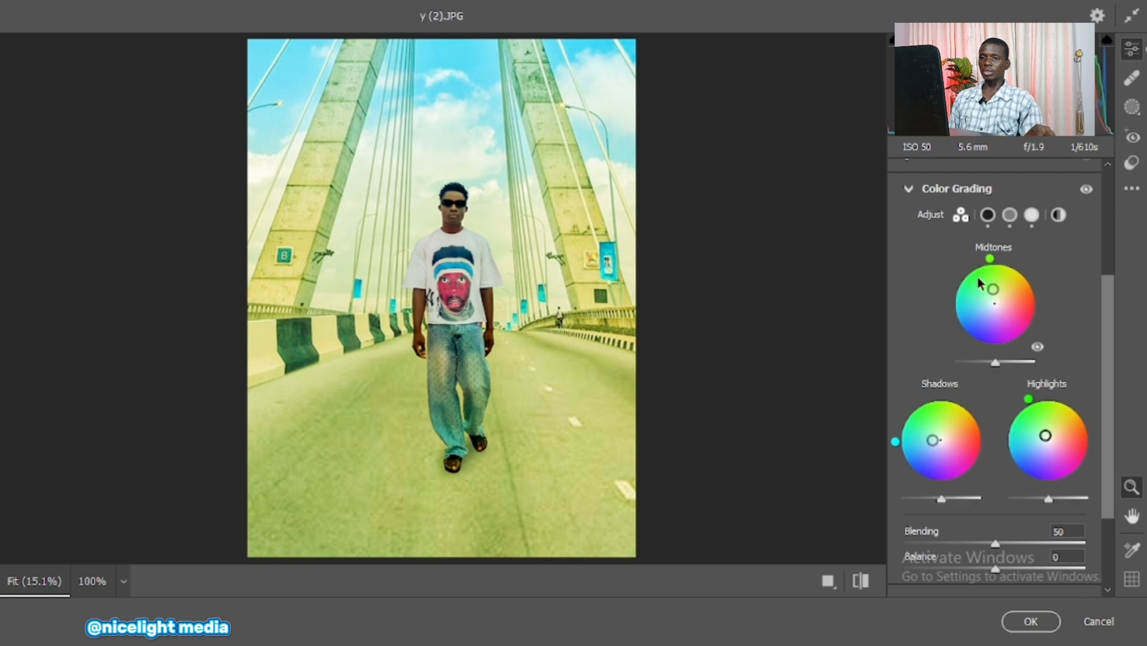
# Step: Set the Calibration to Shadows Tint -21, Red Primary Saturation +10, Green Primary Saturation +9 and Blue Primary Saturation +9
pyautogui.scroll(3, 1014, 287)
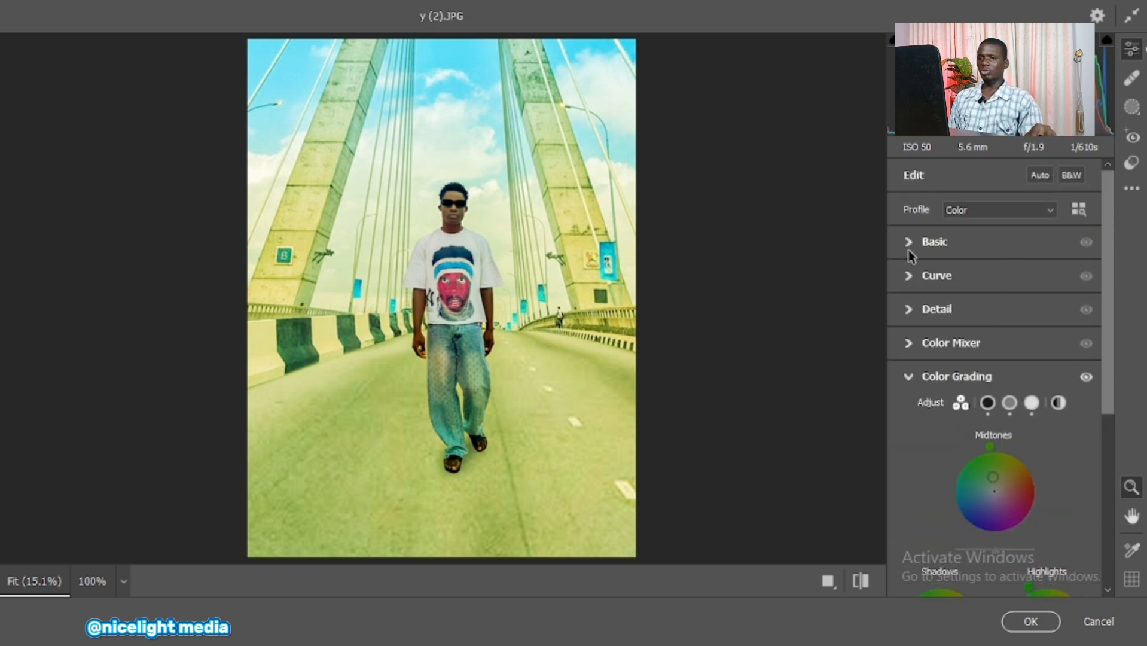
pyautogui.scroll(-5, 972, 313)
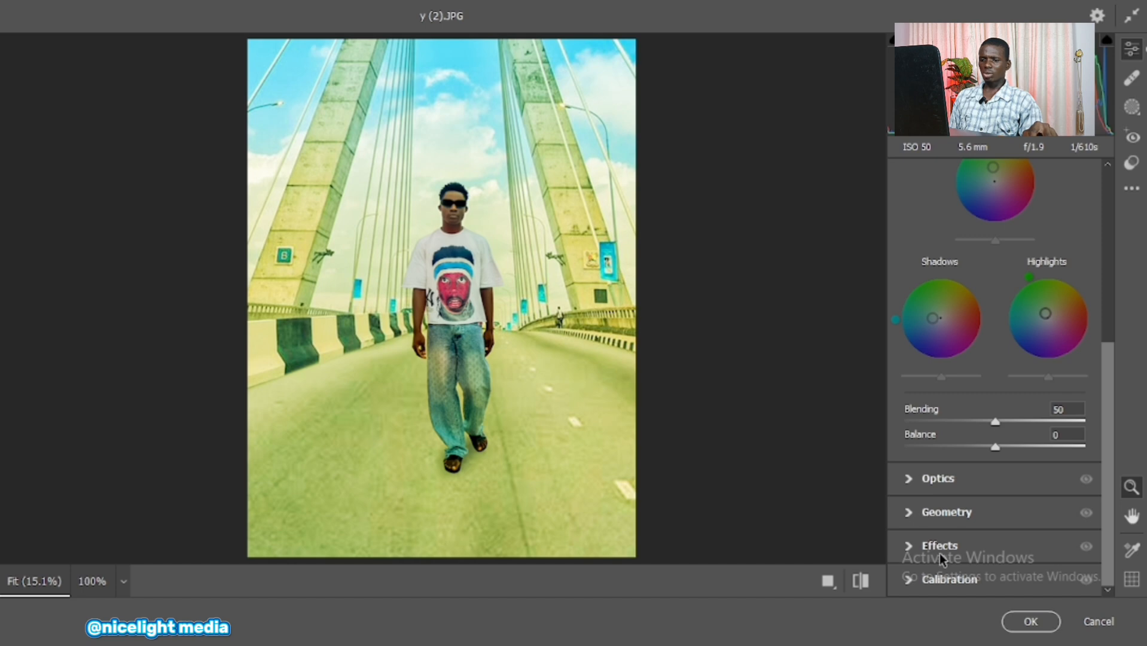
pyautogui.click(955, 577)
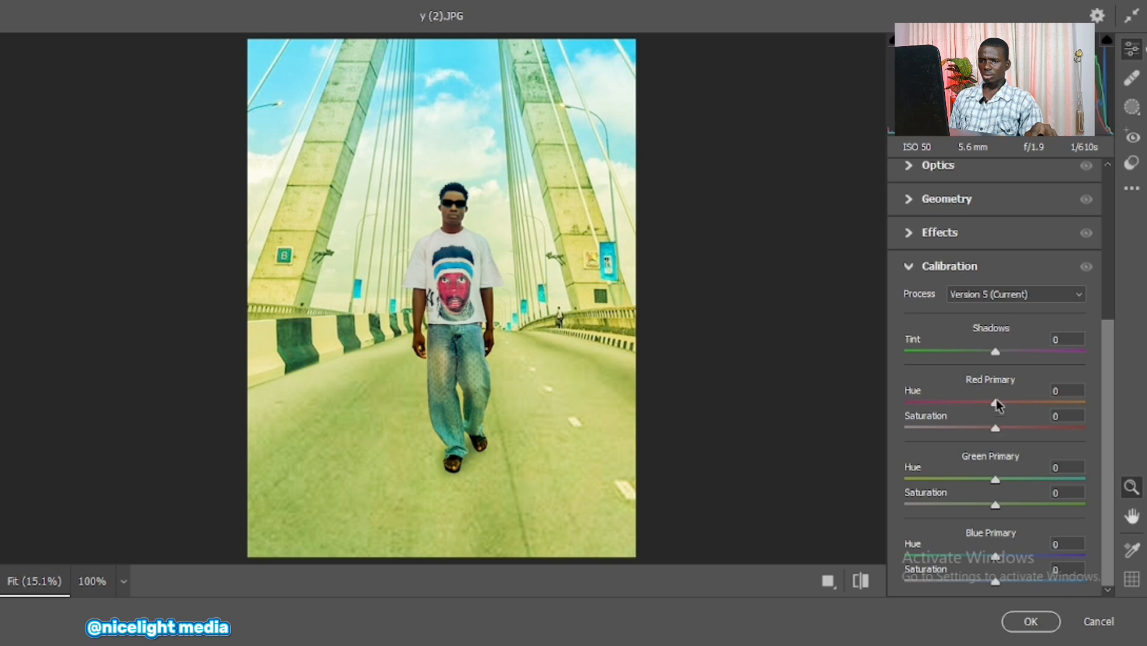
pyautogui.moveTo(993, 351); pyautogui.dragTo(975, 353)
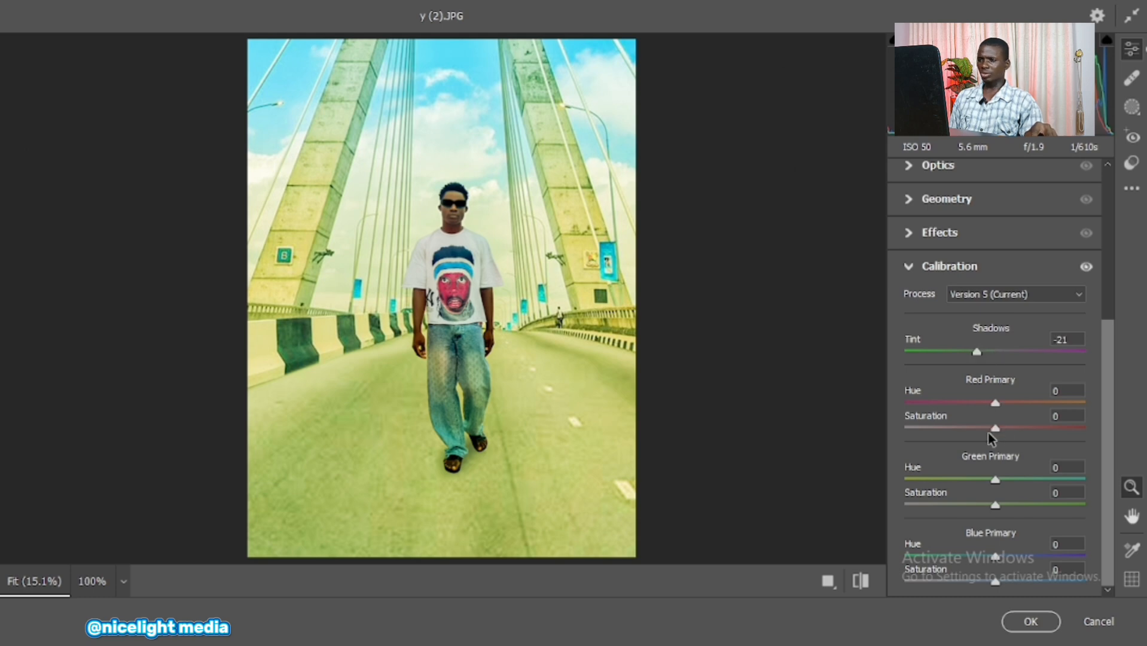
pyautogui.moveTo(994, 427); pyautogui.dragTo(1003, 425)
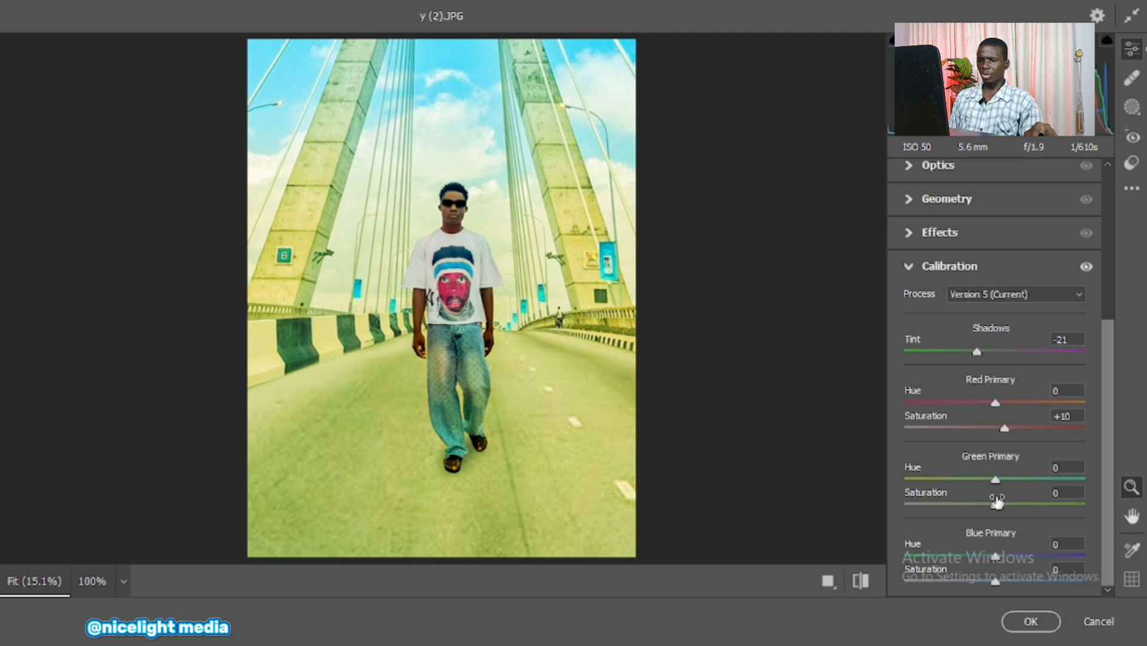
pyautogui.moveTo(996, 506)
pyautogui.mouseDown()
pyautogui.moveTo(1019, 506)
pyautogui.moveTo(1004, 509)
pyautogui.mouseUp()
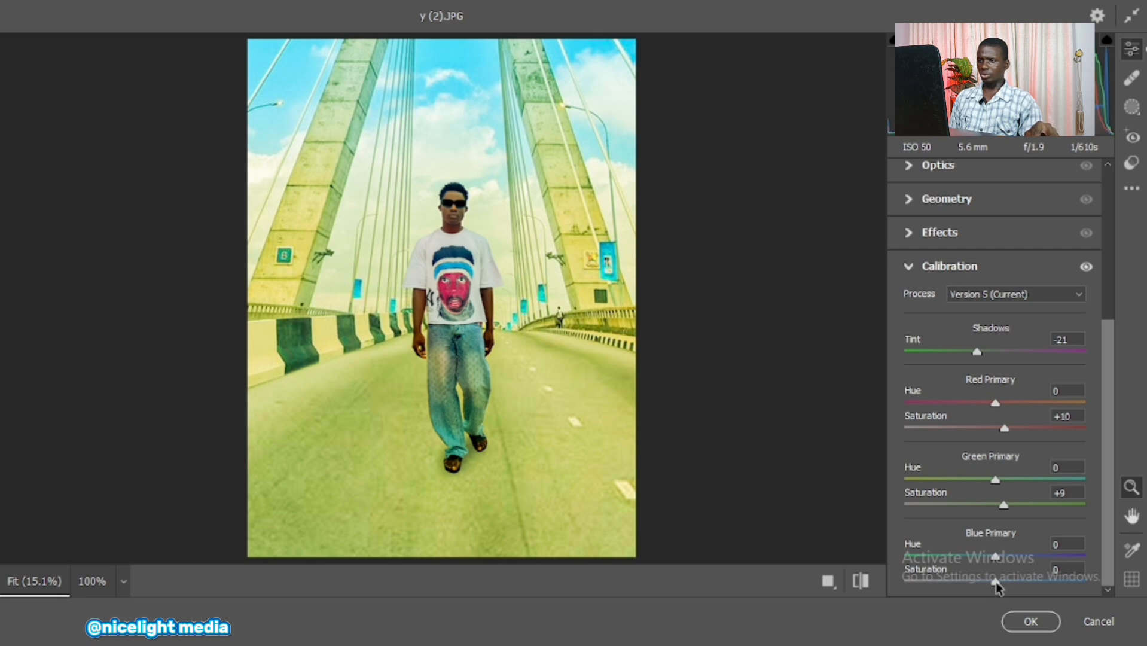
pyautogui.moveTo(996, 581); pyautogui.dragTo(1003, 582)
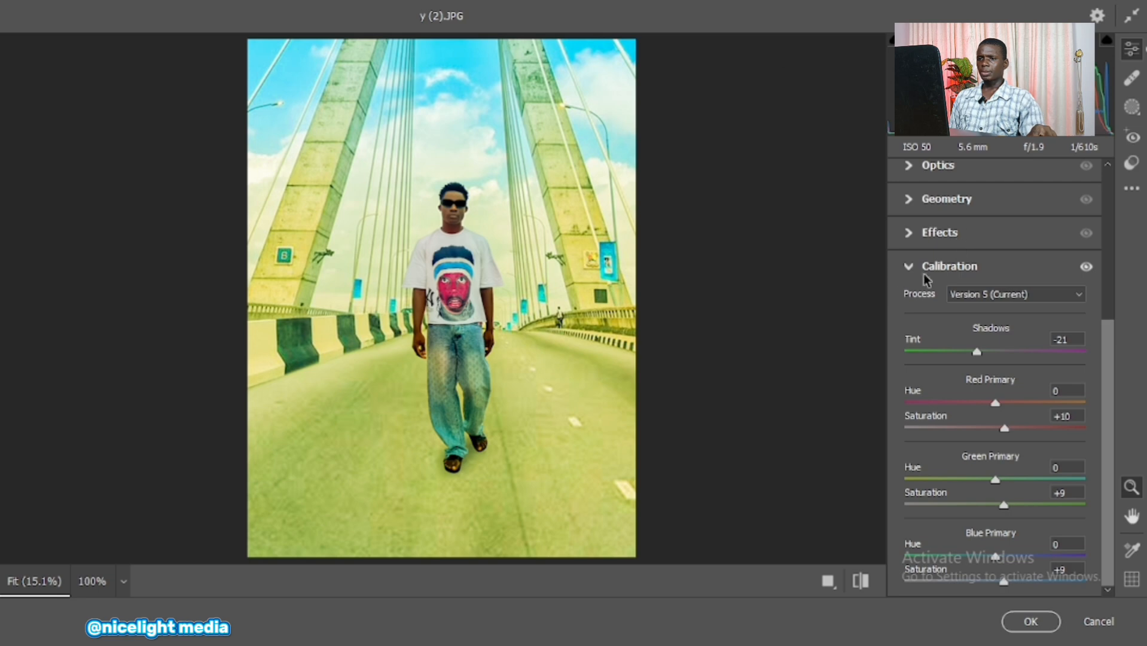
# Step: Add Grain at 34 and Vignetting at -9 to the portrait in the Effects settings
pyautogui.click(911, 233)
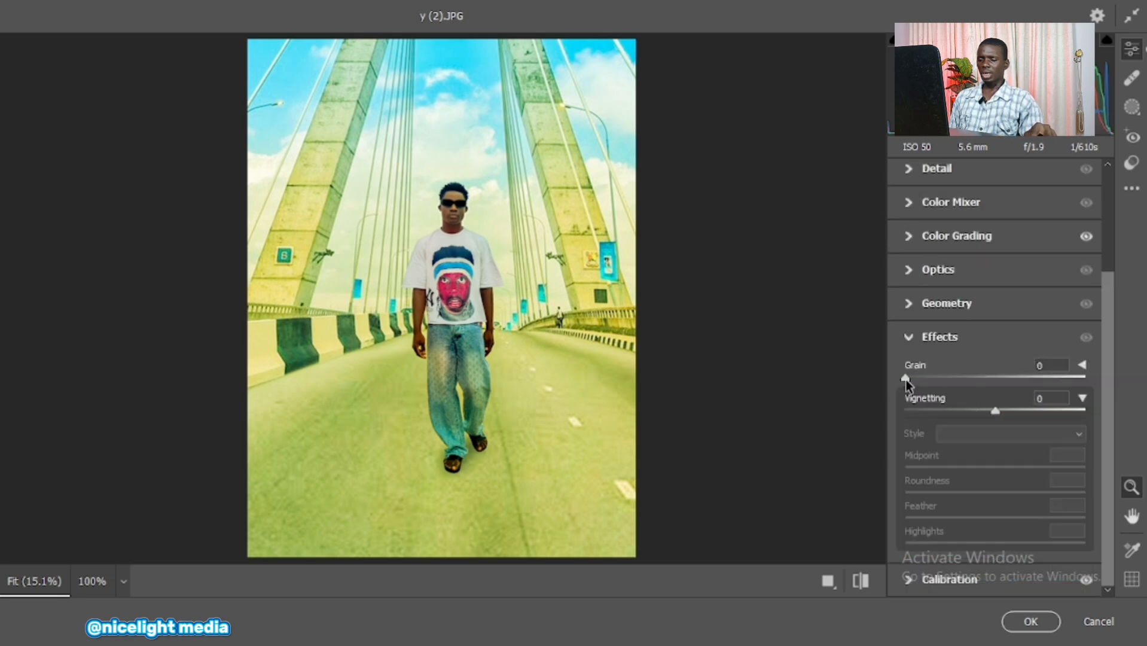
pyautogui.moveTo(906, 376); pyautogui.dragTo(964, 381)
pyautogui.click(454, 201)
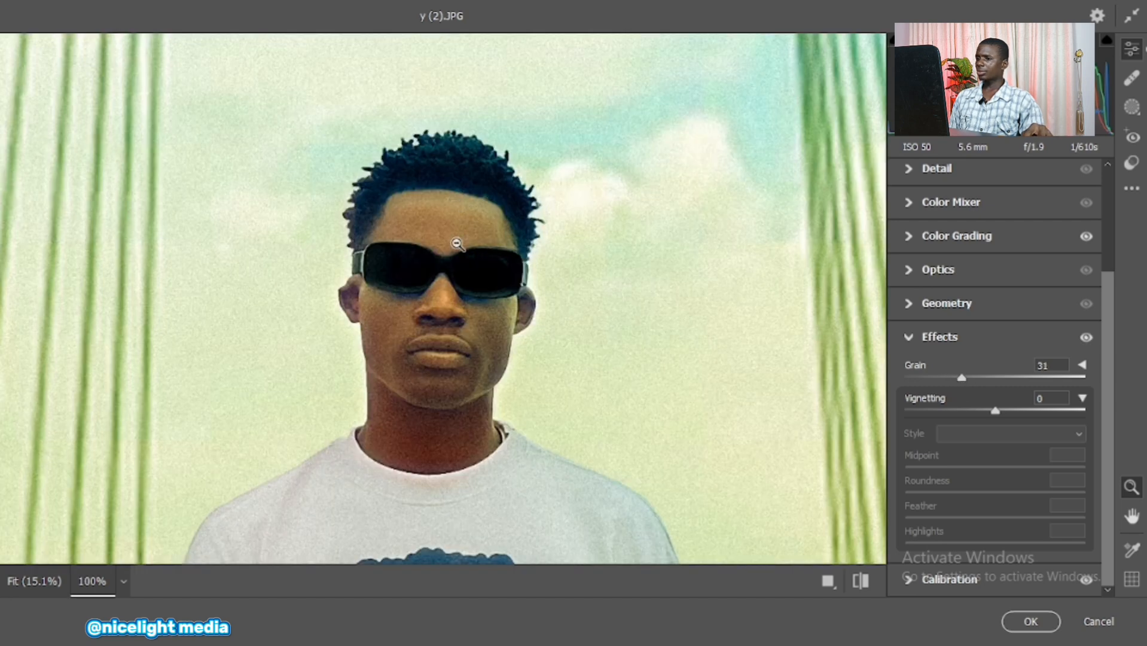
pyautogui.click(473, 353)
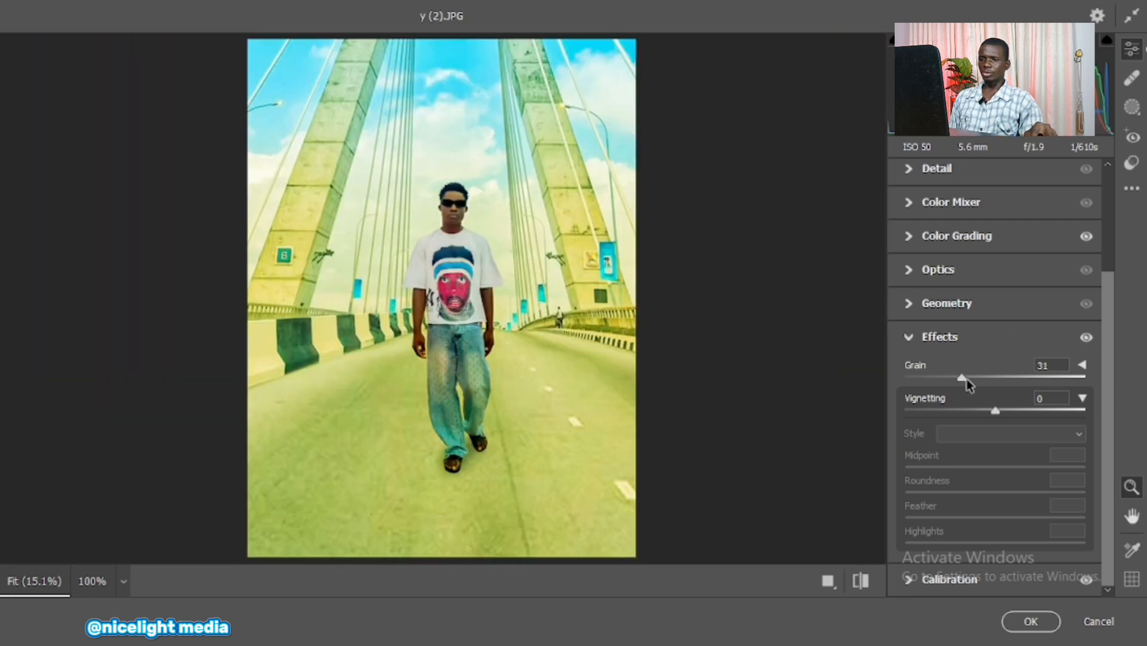
pyautogui.moveTo(966, 378); pyautogui.dragTo(986, 413)
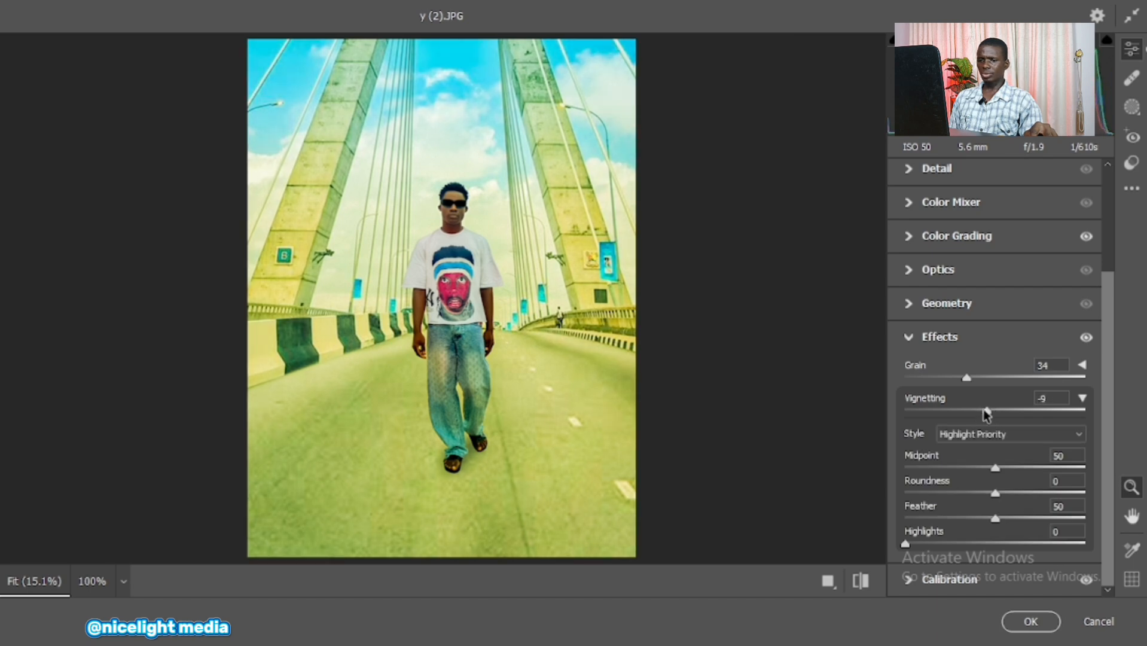
# Step: Shape the vignette with Midpoint 0, Roundness +100 and Feather 100, and raise its Highlights
pyautogui.moveTo(994, 468); pyautogui.dragTo(828, 479)
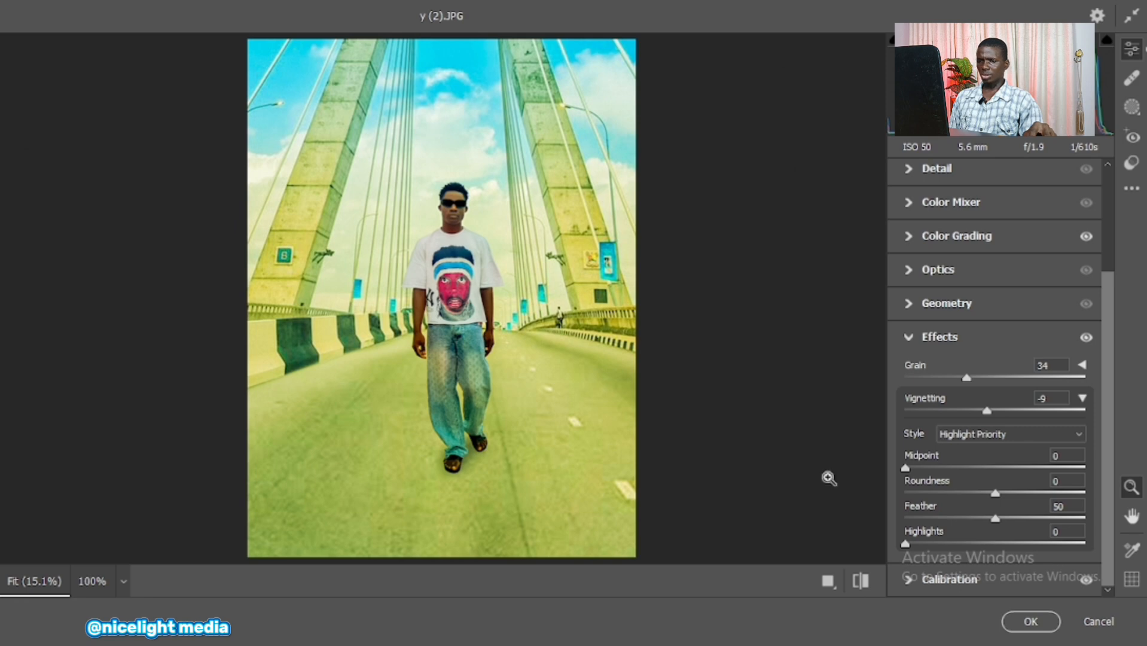
pyautogui.moveTo(995, 493); pyautogui.dragTo(1095, 493)
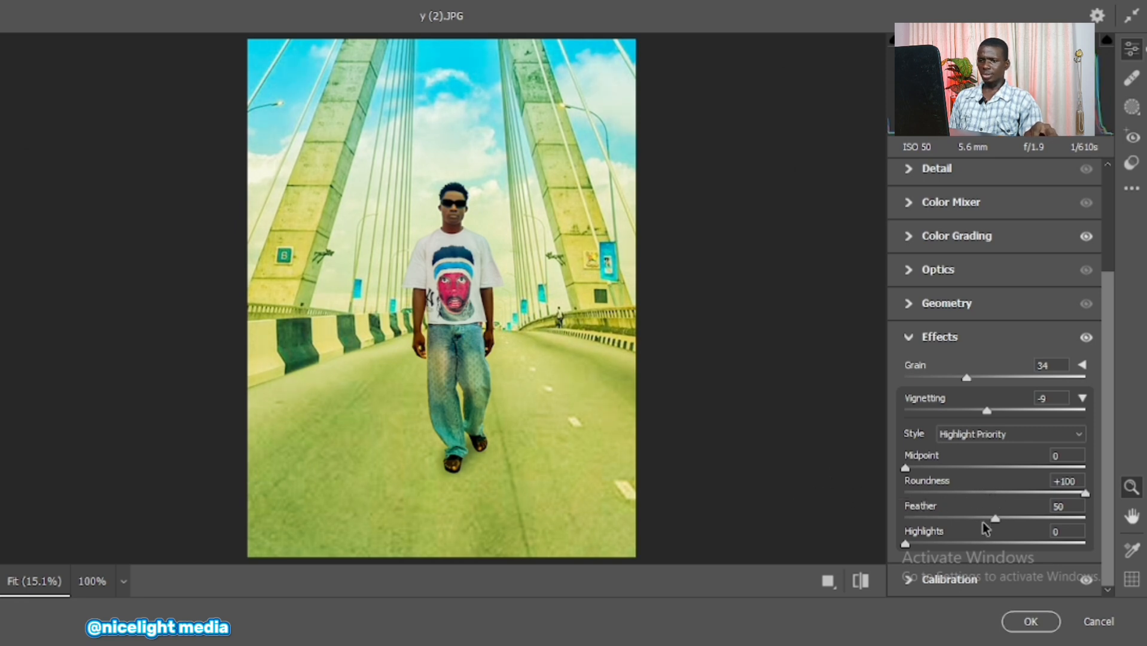
pyautogui.moveTo(997, 519); pyautogui.dragTo(1132, 508)
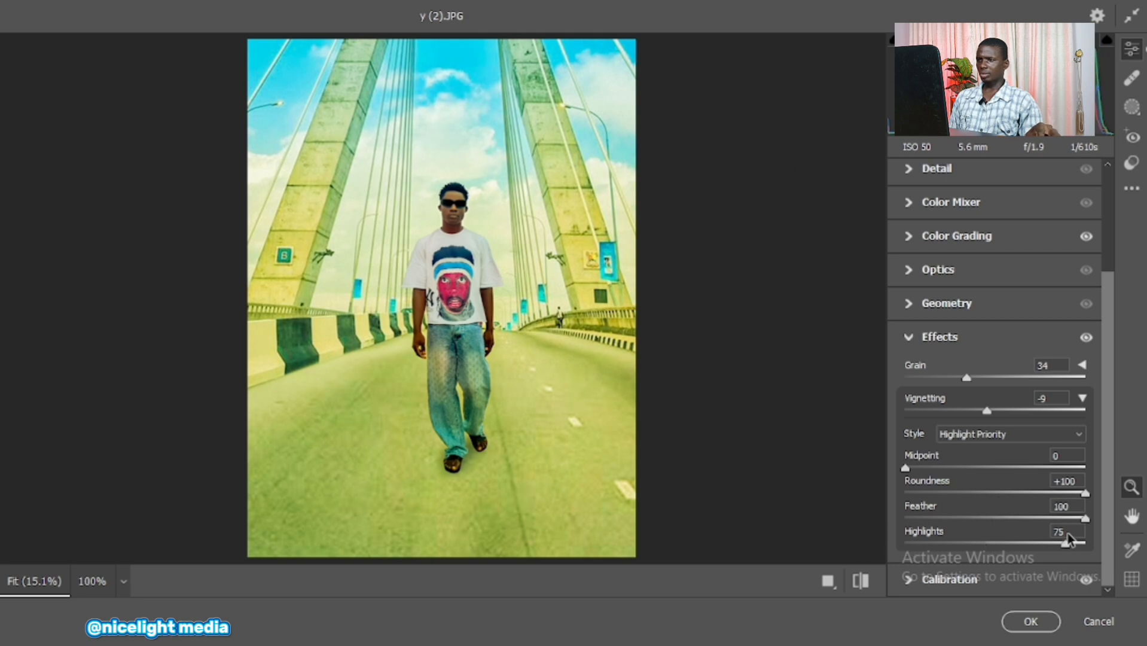
pyautogui.moveTo(1052, 521); pyautogui.dragTo(1020, 525)
# Step: Set the Basic adjustments to Exposure +0.10 and Temperature +3, checking the face at 100%
pyautogui.scroll(3, 957, 300)
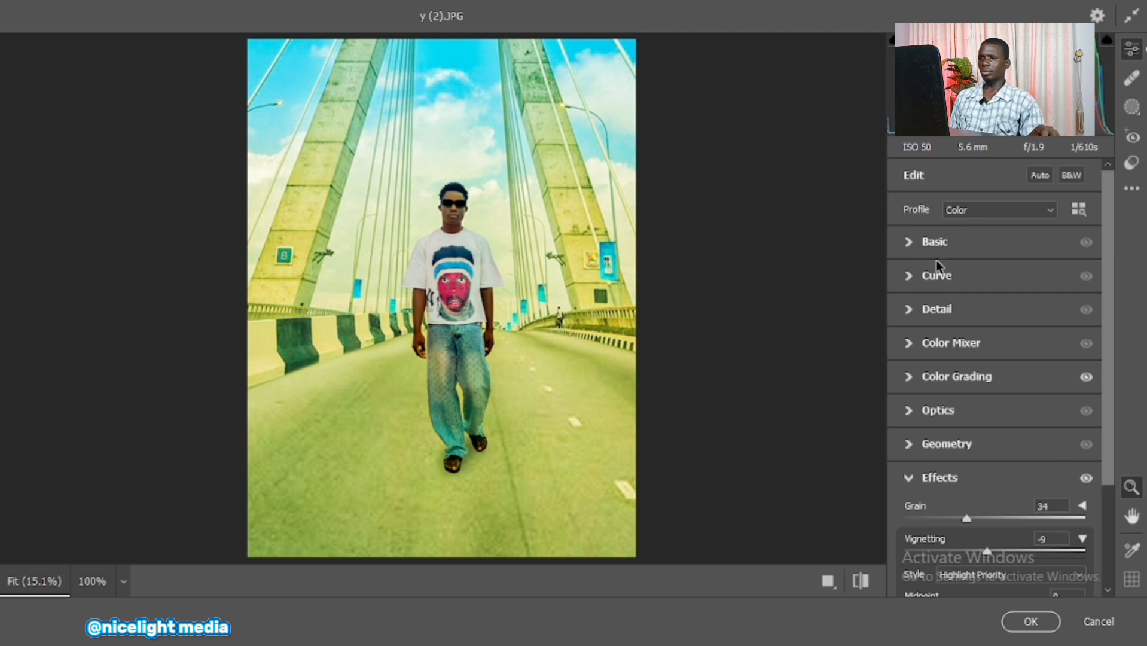
pyautogui.click(928, 243)
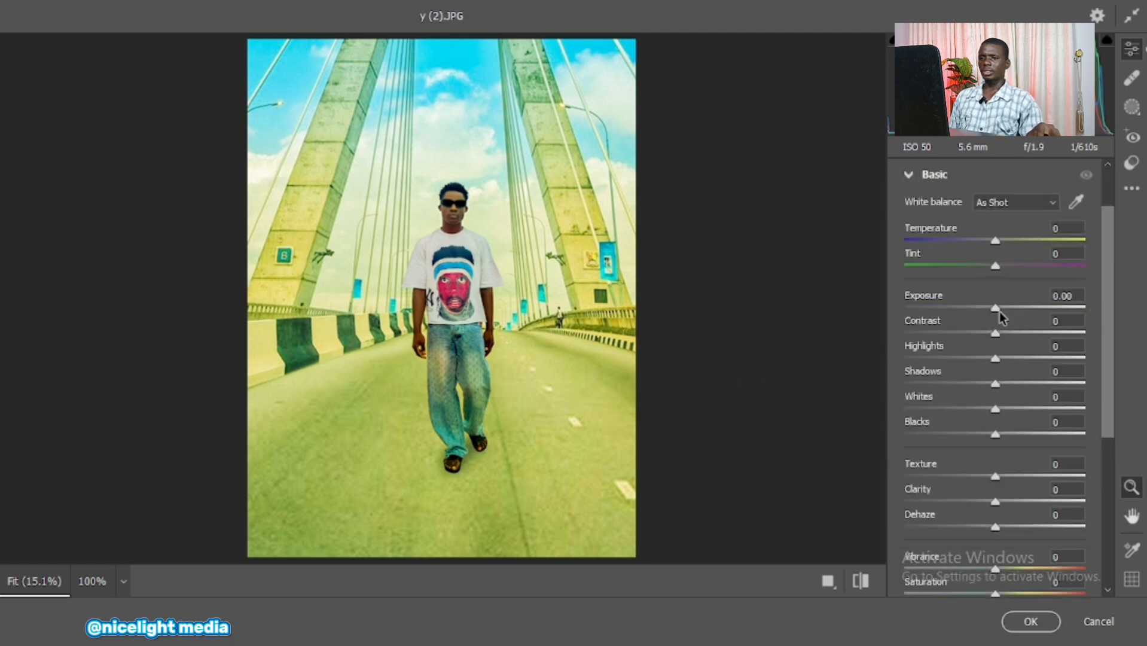
pyautogui.moveTo(998, 306)
pyautogui.mouseDown()
pyautogui.moveTo(1009, 308)
pyautogui.moveTo(999, 310)
pyautogui.mouseUp()
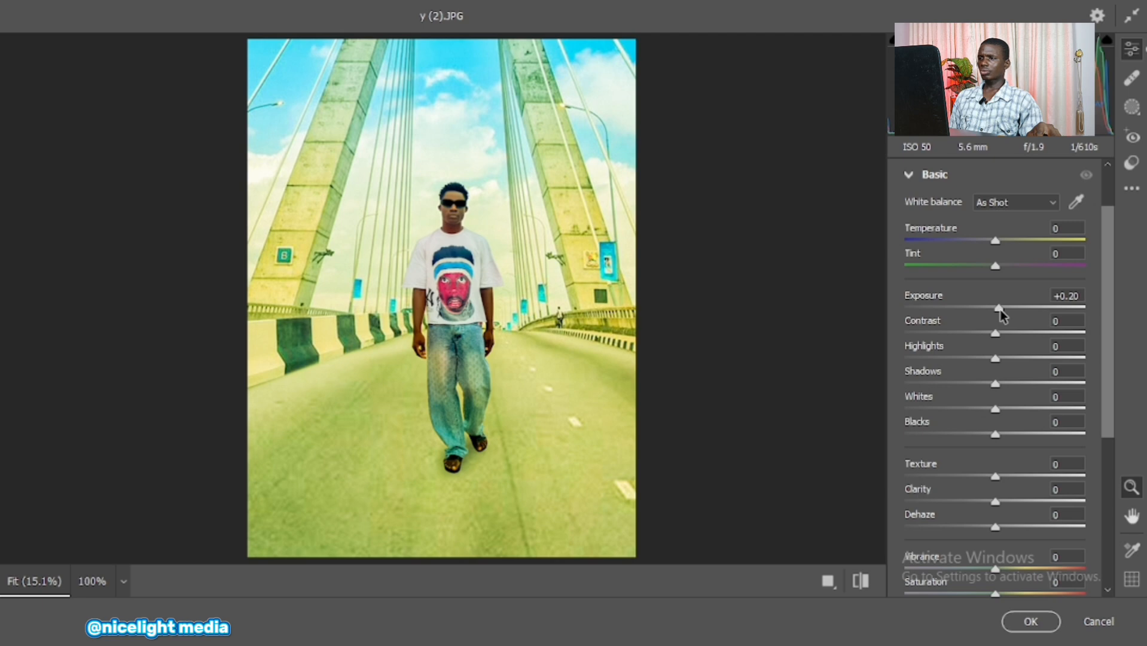
pyautogui.click(447, 217)
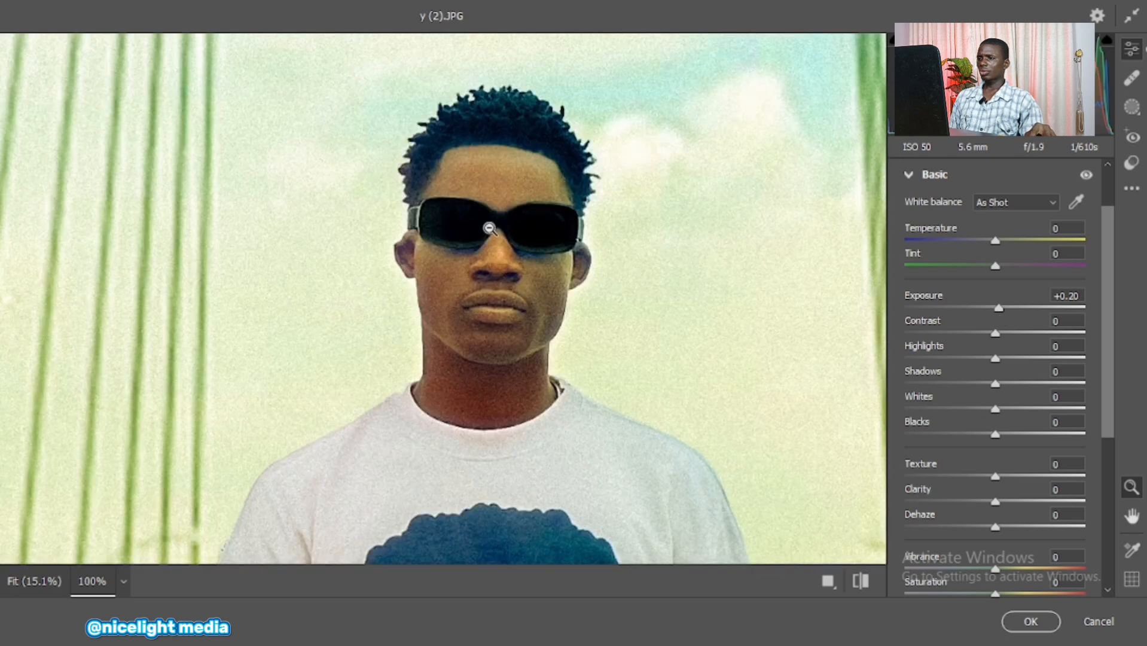
pyautogui.click(492, 231)
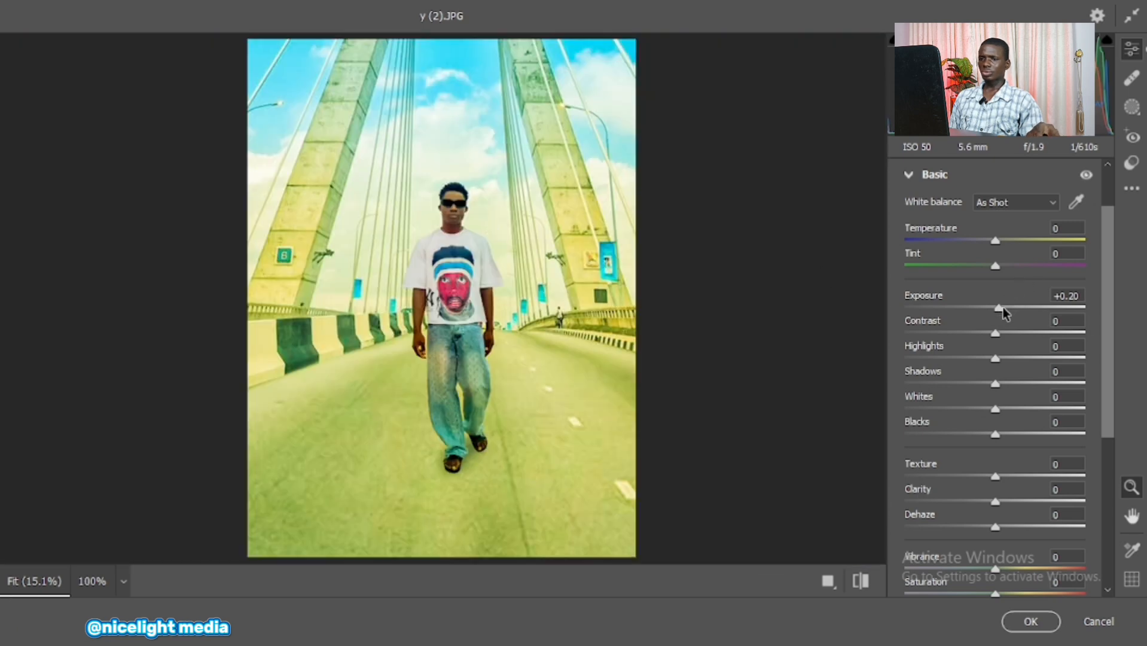
pyautogui.moveTo(999, 308); pyautogui.dragTo(997, 307)
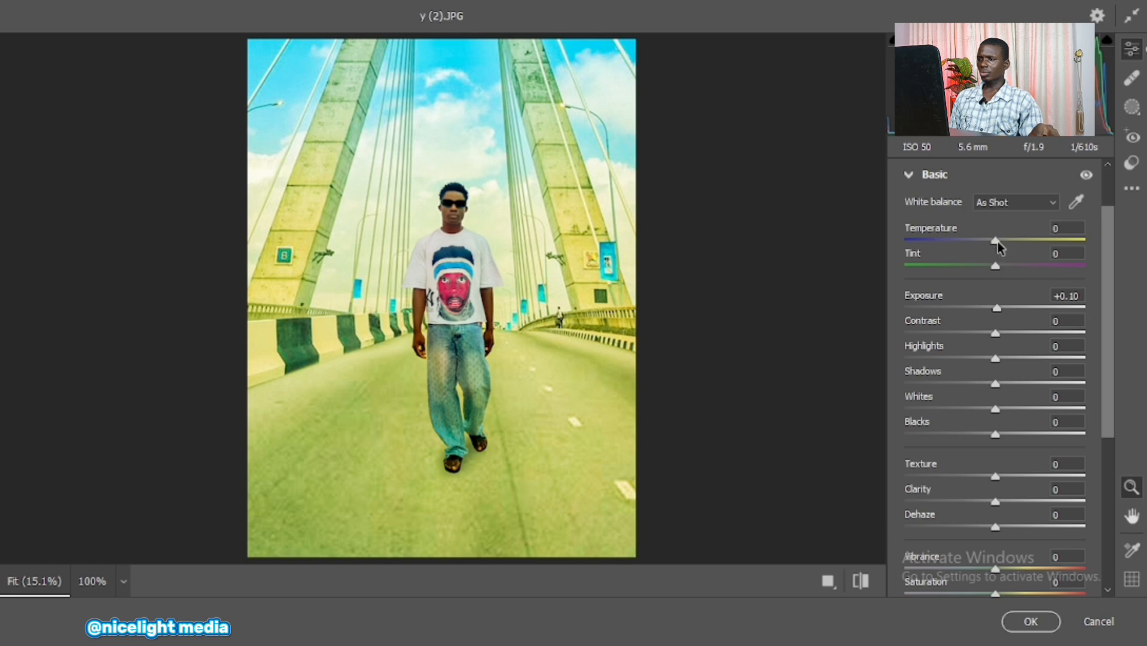
pyautogui.moveTo(998, 242); pyautogui.dragTo(1000, 242)
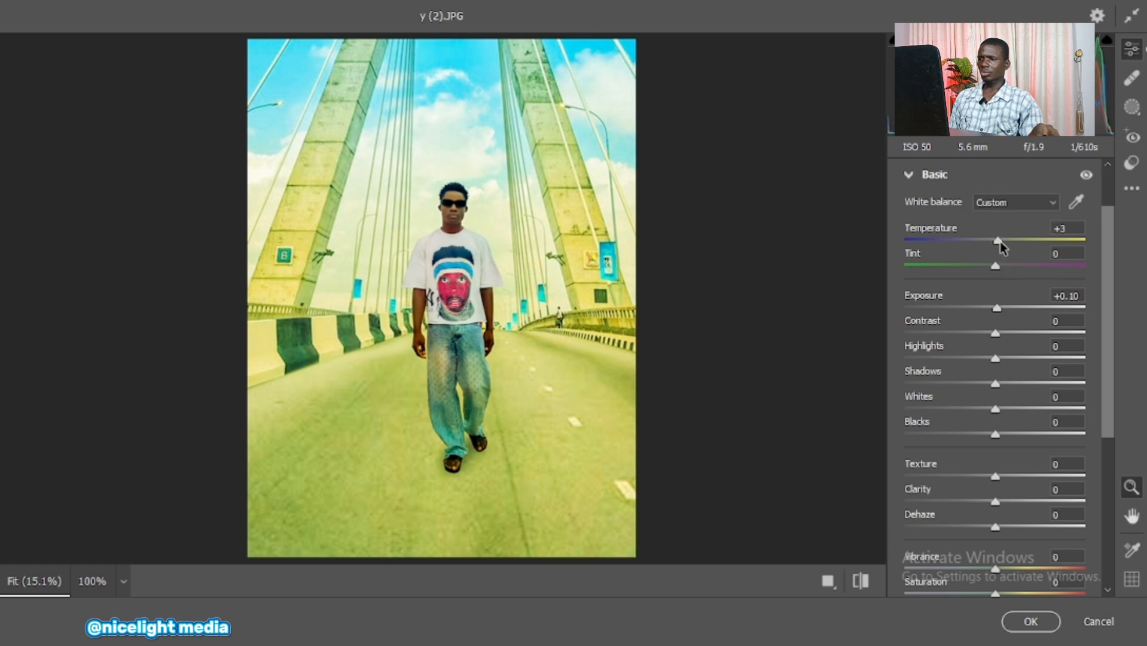
# Step: Apply the Camera Raw adjustments to the Selective Color 1 (merged) layer and compare the portrait with and without that layer
pyautogui.click(1034, 621)
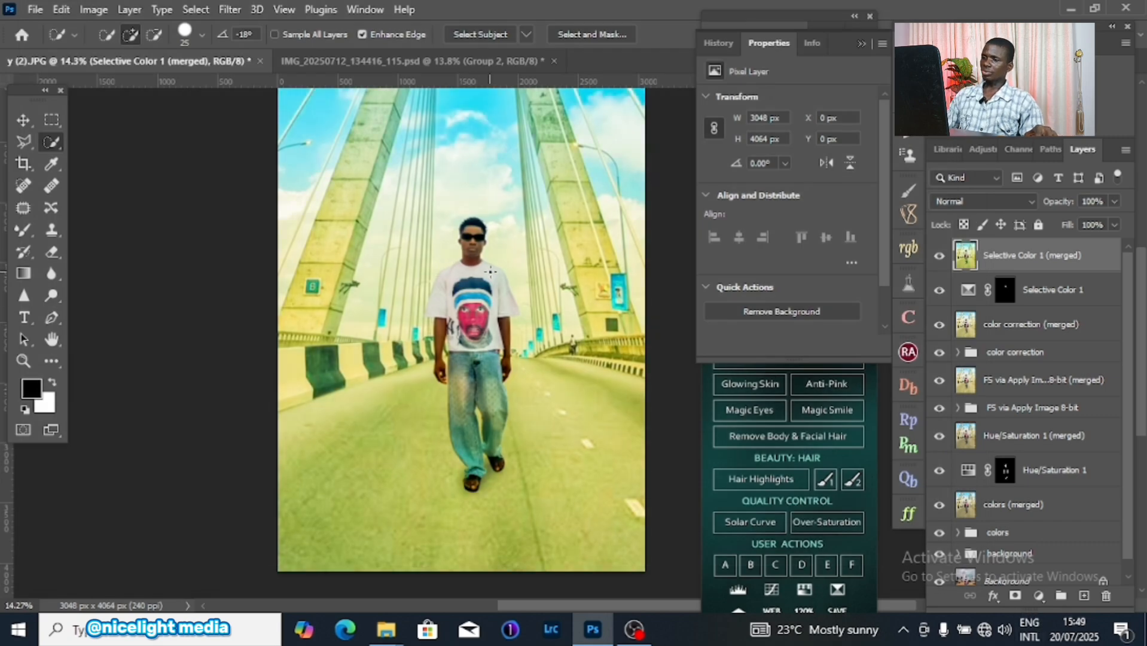
pyautogui.scroll(-2, 499, 255)
pyautogui.scroll(3, 486, 248)
pyautogui.scroll(4, 496, 251)
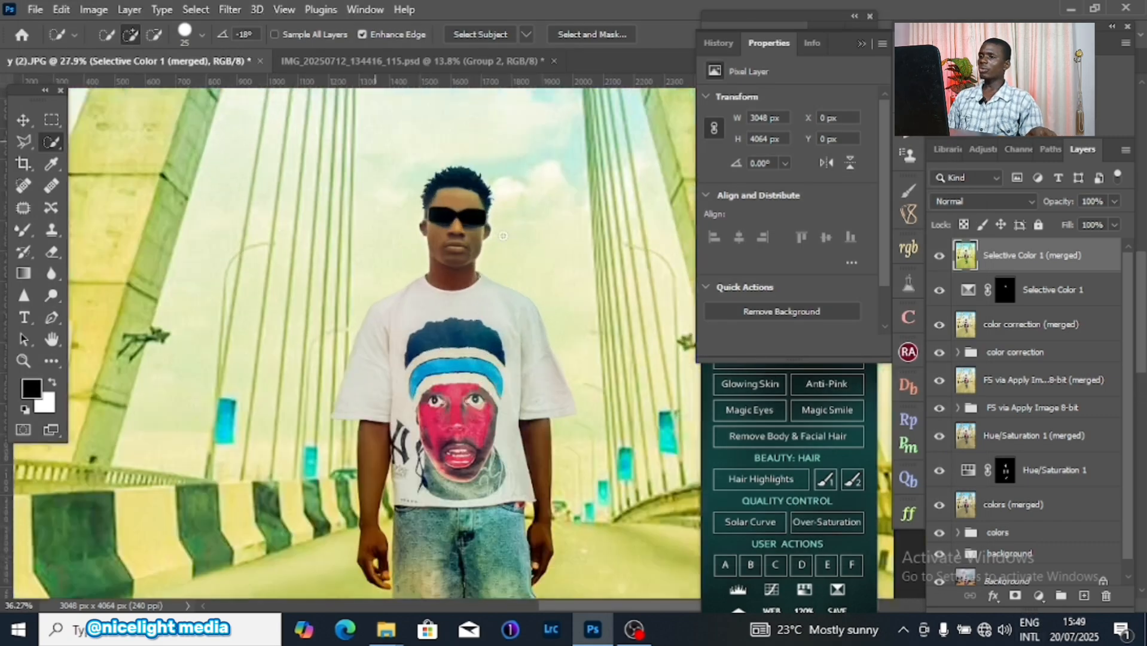
pyautogui.scroll(-4, 441, 222)
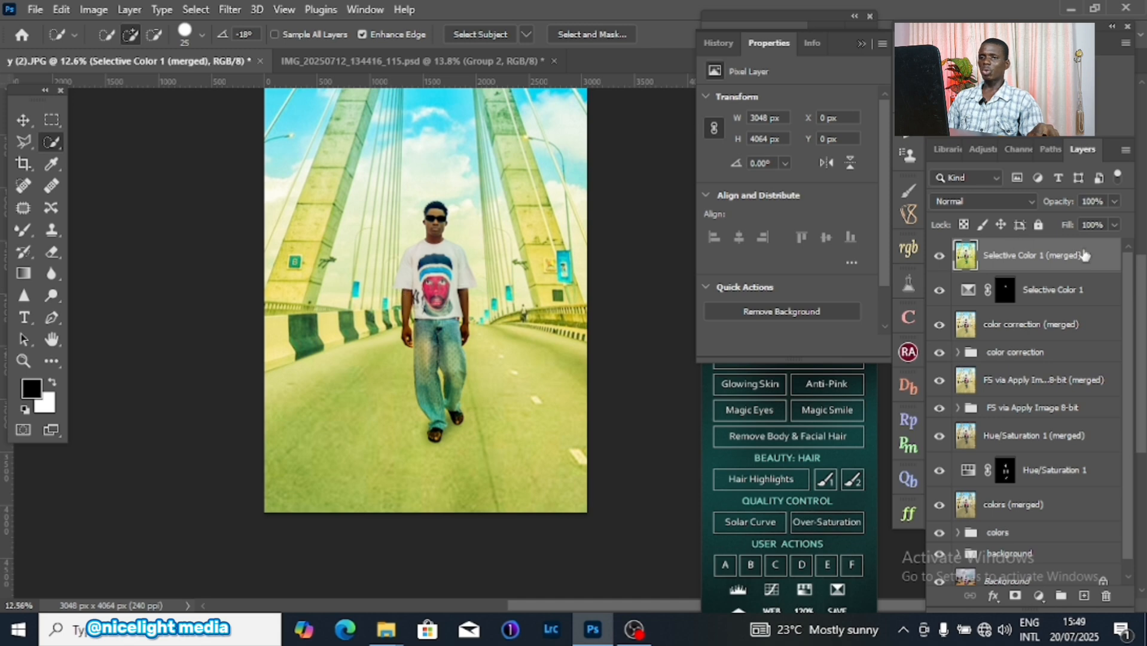
pyautogui.click(939, 256)
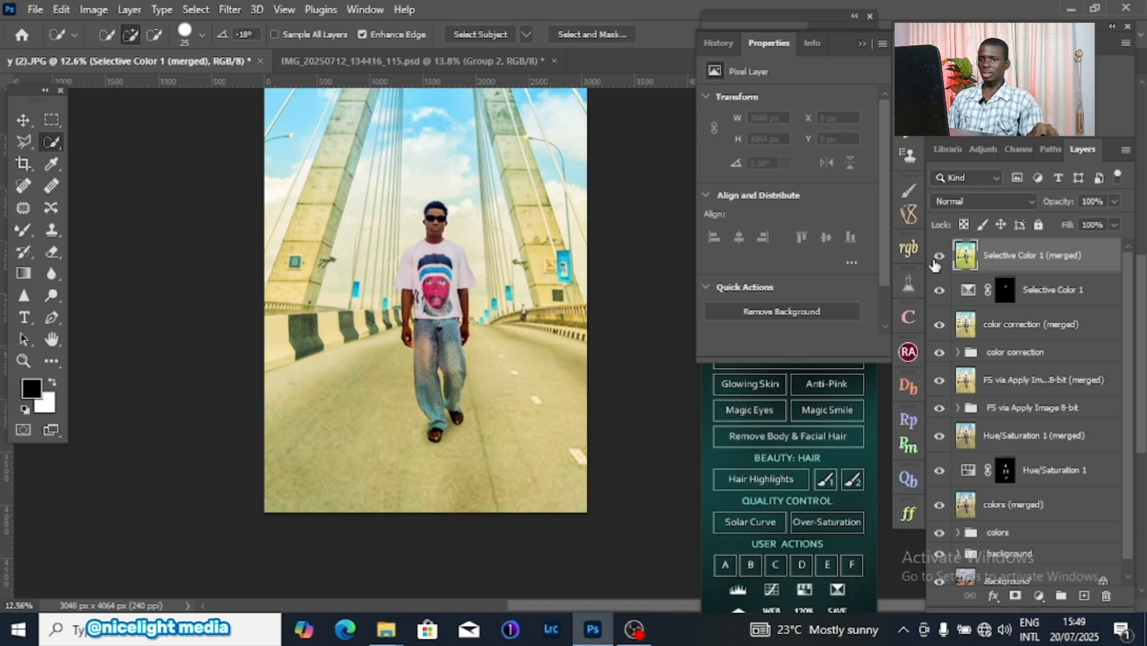
# Step: Group the top three layers, from Selective Color 1 (merged) down to color correction (merged)
pyautogui.keyDown('shift'); pyautogui.click(1012, 335); pyautogui.keyUp('shift')
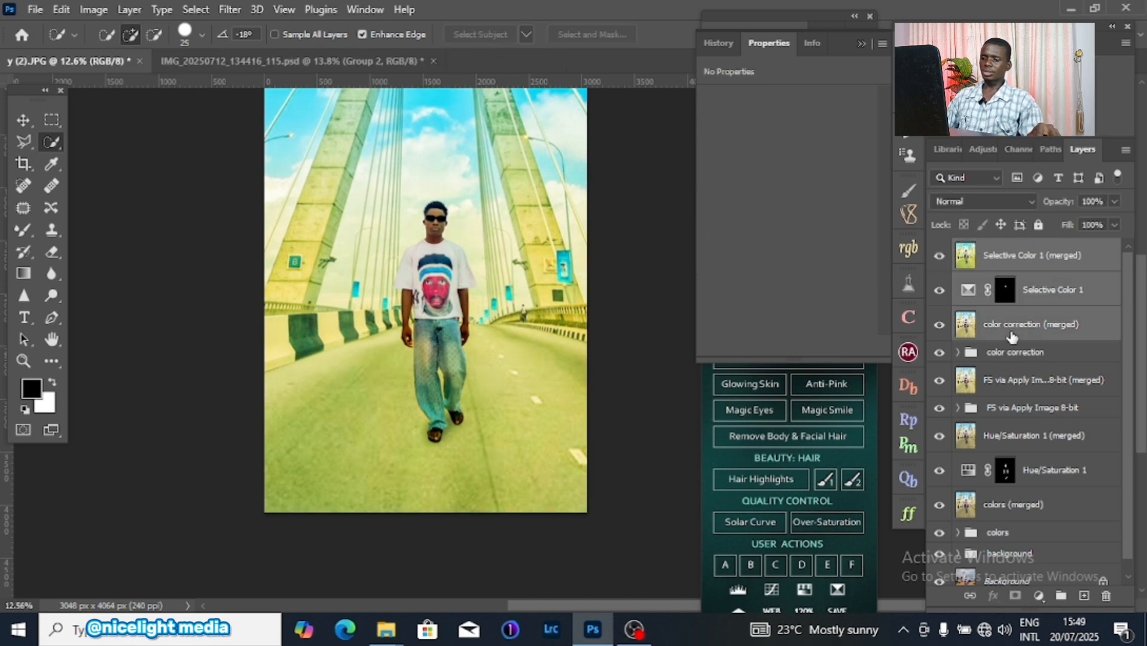
pyautogui.hotkey('ctrl', 'g')
# Step: Inspect the graded portrait from head to feet, both close up and as a whole
pyautogui.scroll(4, 392, 220)
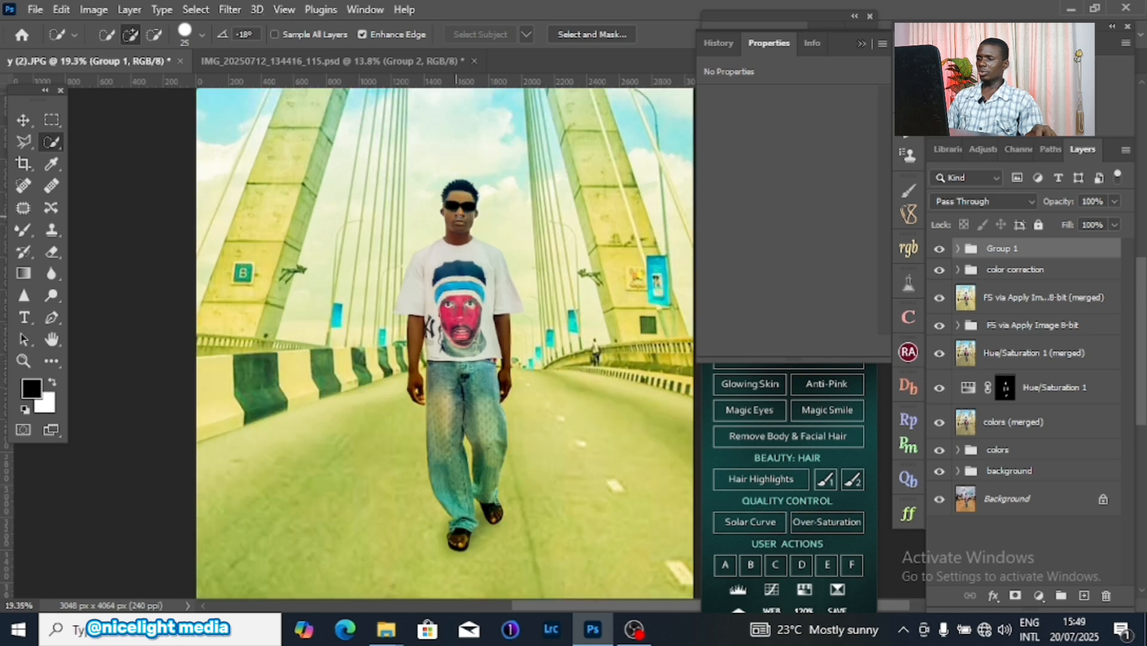
pyautogui.moveTo(633, 225); pyautogui.dragTo(612, 240)
pyautogui.moveTo(490, 405); pyautogui.dragTo(512, 261)
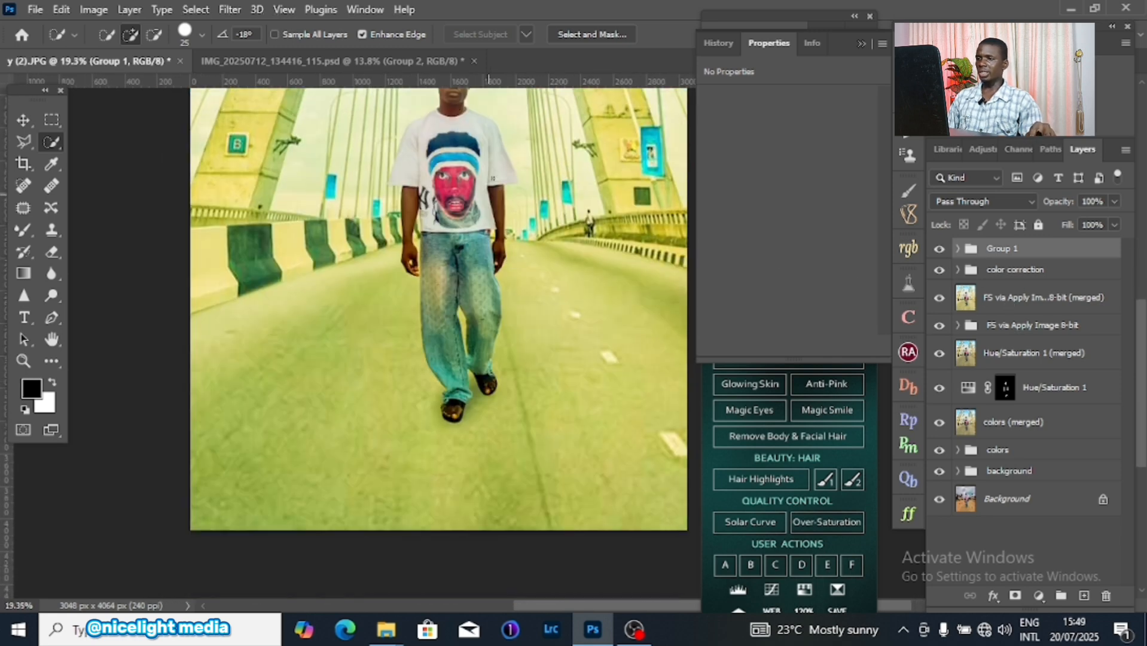
pyautogui.moveTo(515, 182); pyautogui.dragTo(530, 296)
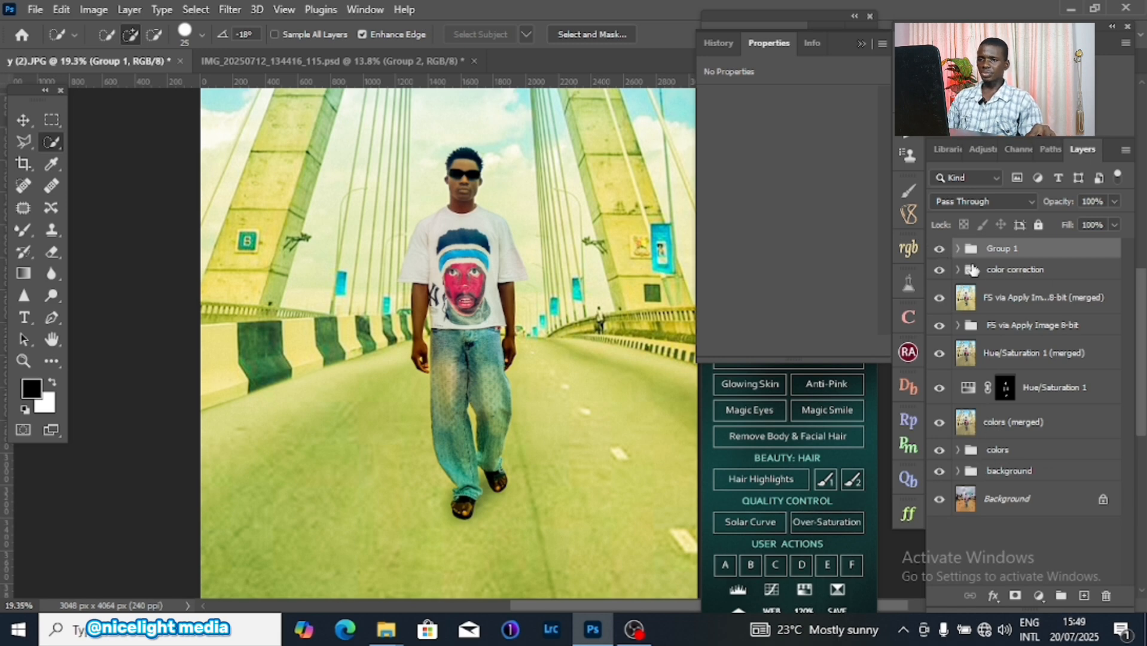
pyautogui.scroll(-3, 561, 272)
pyautogui.moveTo(561, 272); pyautogui.dragTo(551, 286)
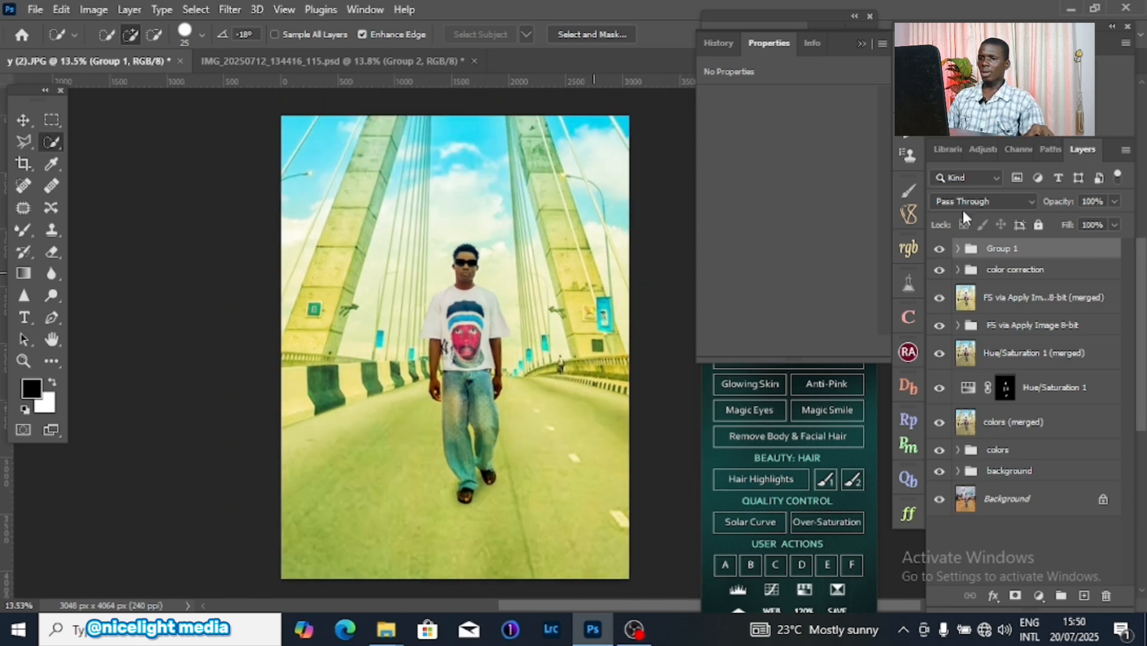
pyautogui.moveTo(500, 356); pyautogui.dragTo(486, 330)
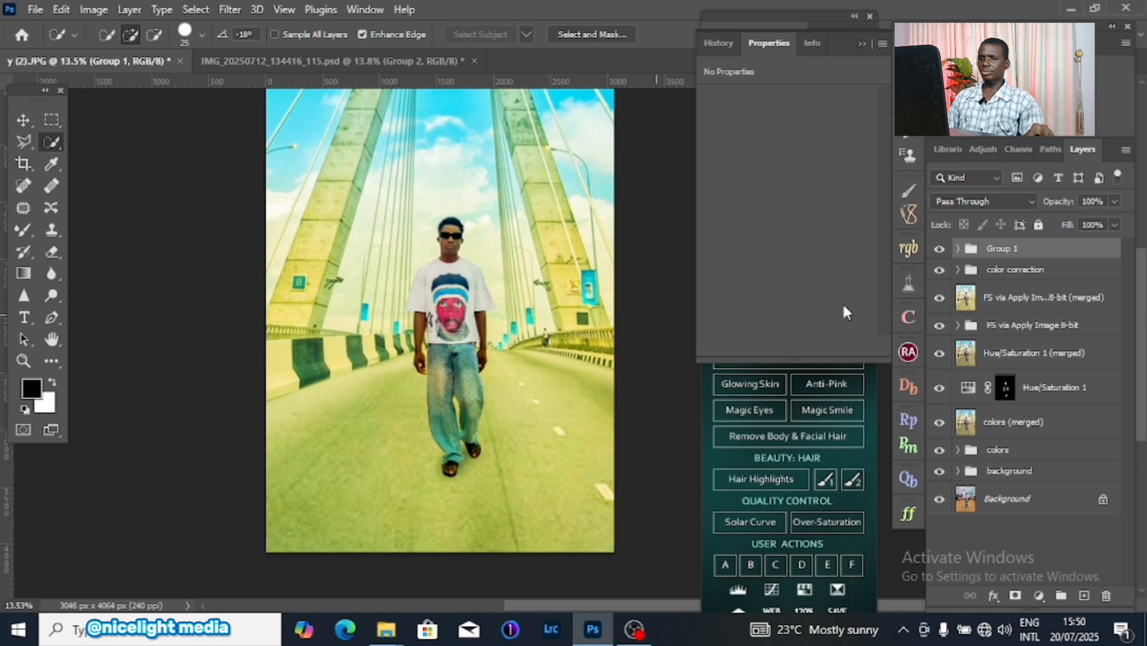
# Step: Hide every group and layer above the Background one by one, working downward, to review the original photo
pyautogui.click(940, 250)
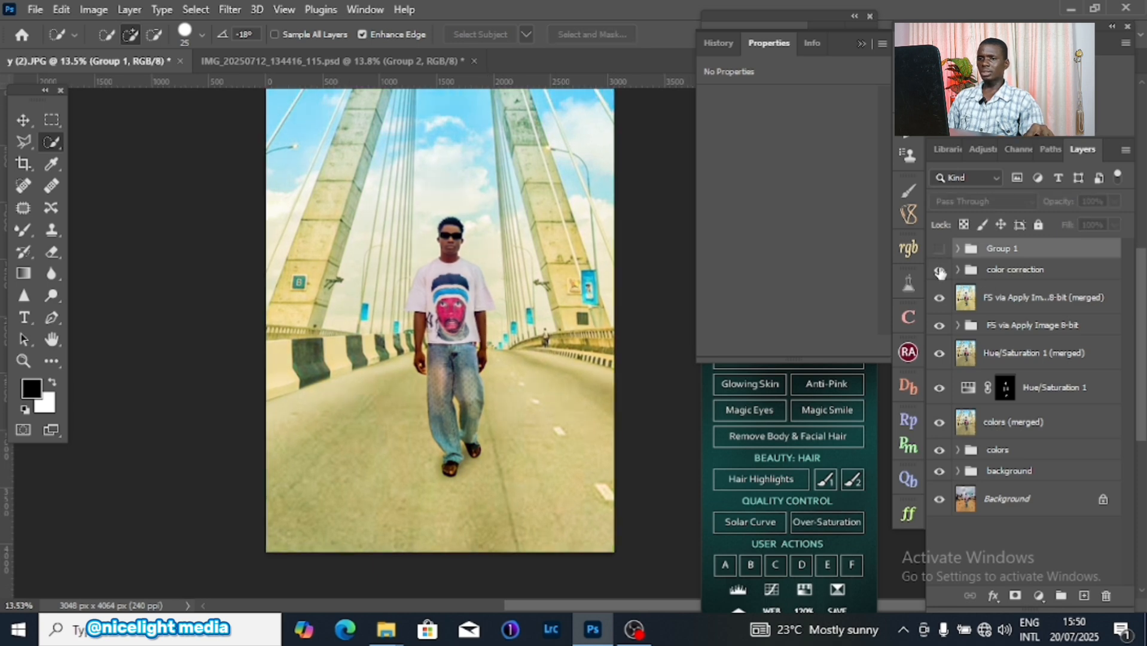
pyautogui.click(939, 270)
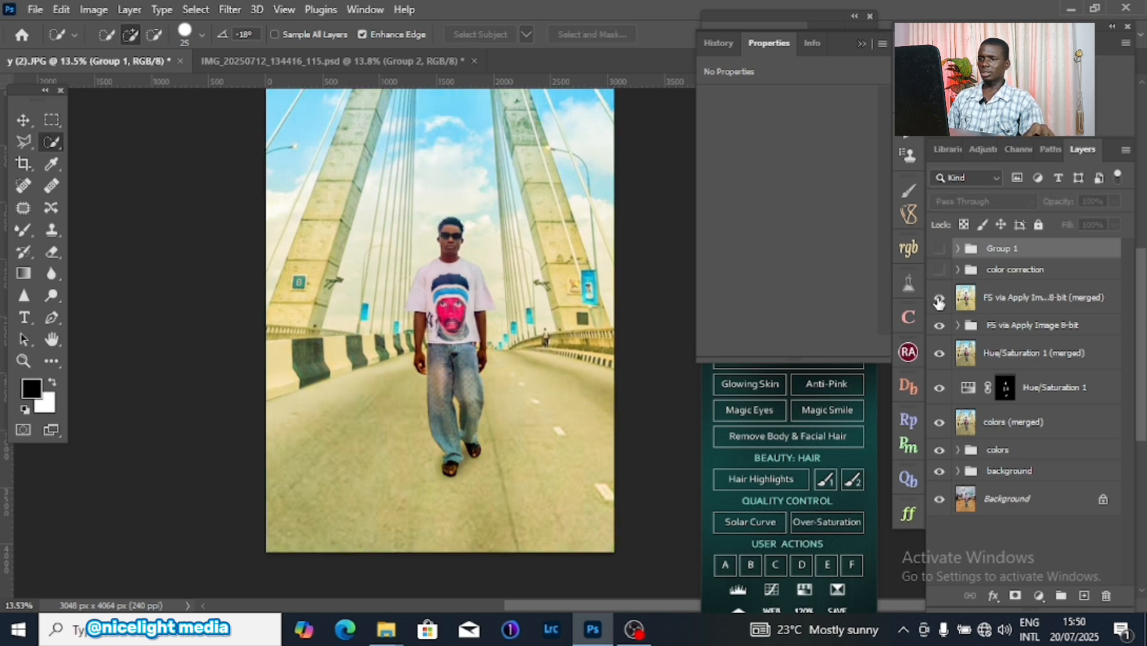
pyautogui.click(940, 297)
pyautogui.click(939, 326)
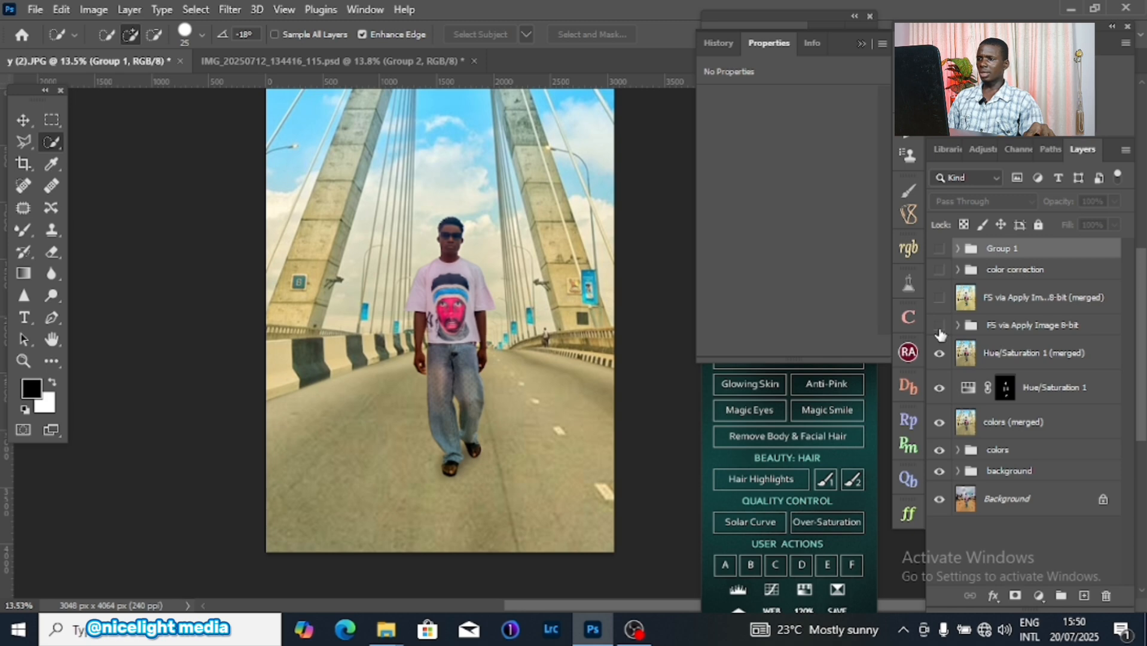
pyautogui.click(940, 354)
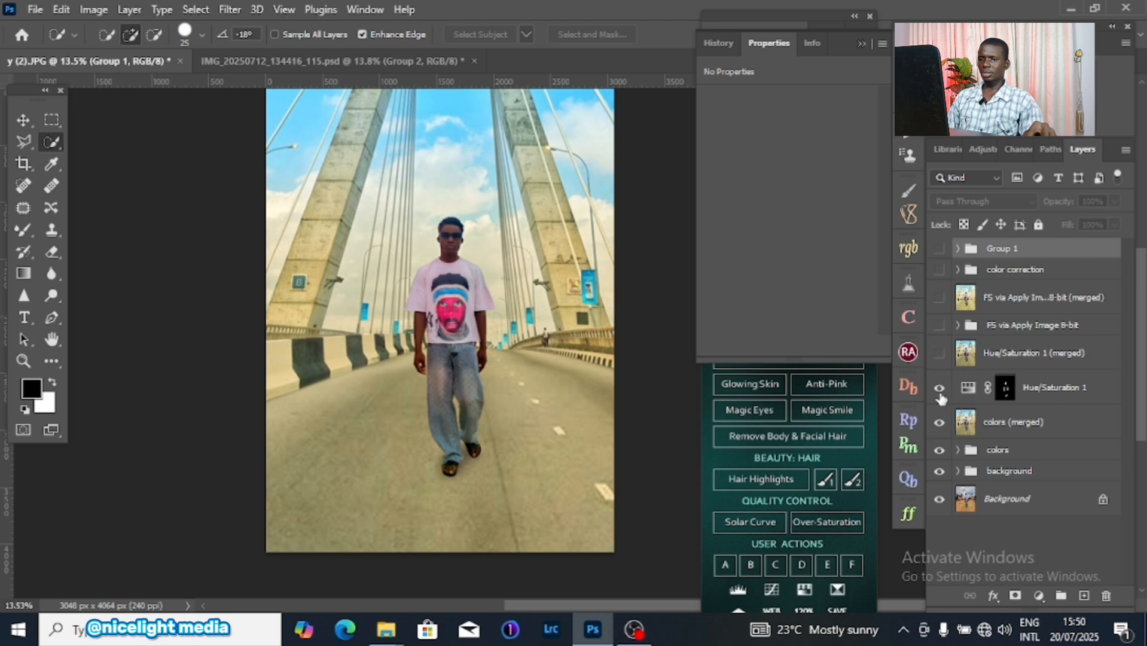
pyautogui.click(940, 388)
pyautogui.click(940, 423)
pyautogui.click(940, 450)
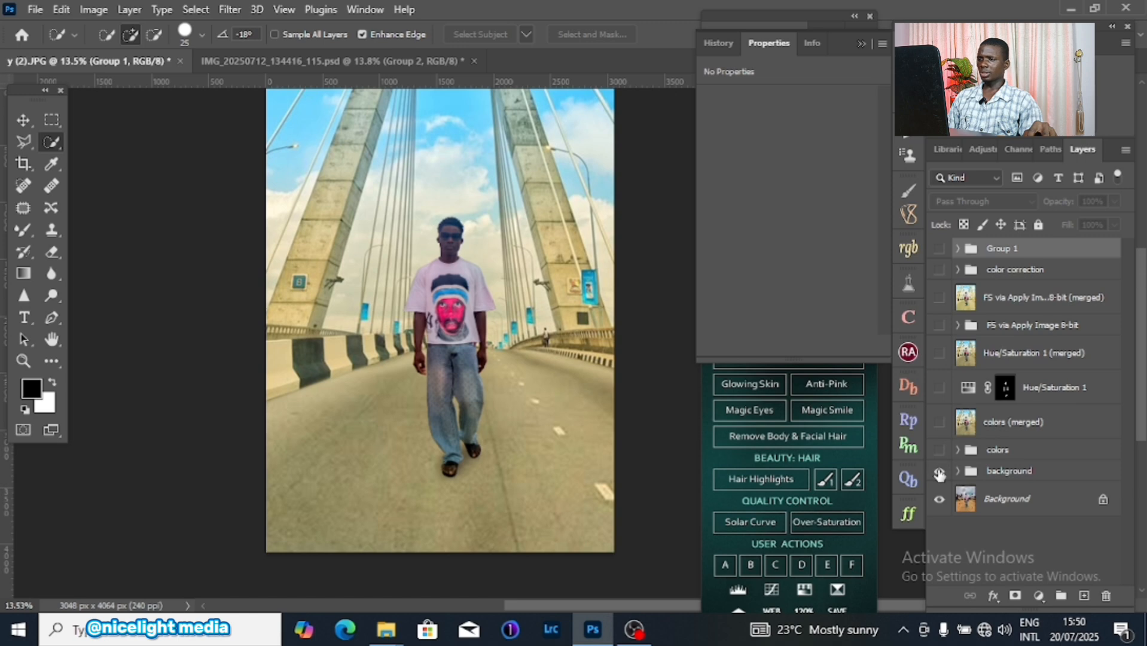
pyautogui.click(939, 471)
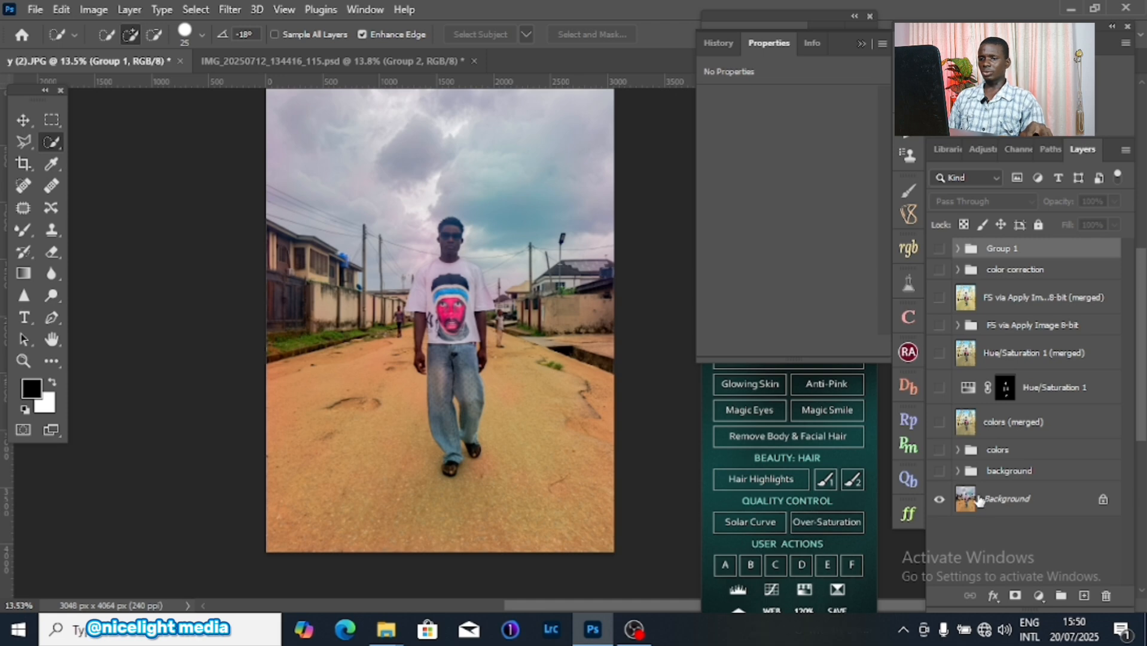
# Step: Show the layers and groups again one by one, from background up to Group 1, to review each editing stage
pyautogui.click(939, 472)
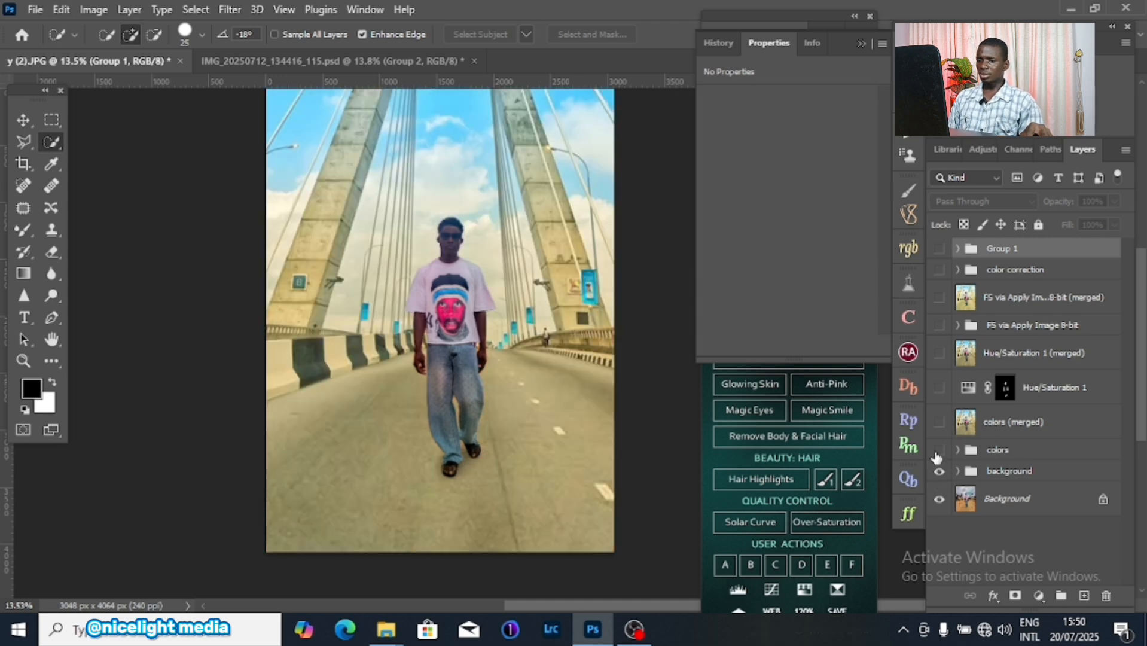
pyautogui.click(940, 452)
pyautogui.click(940, 426)
pyautogui.click(940, 388)
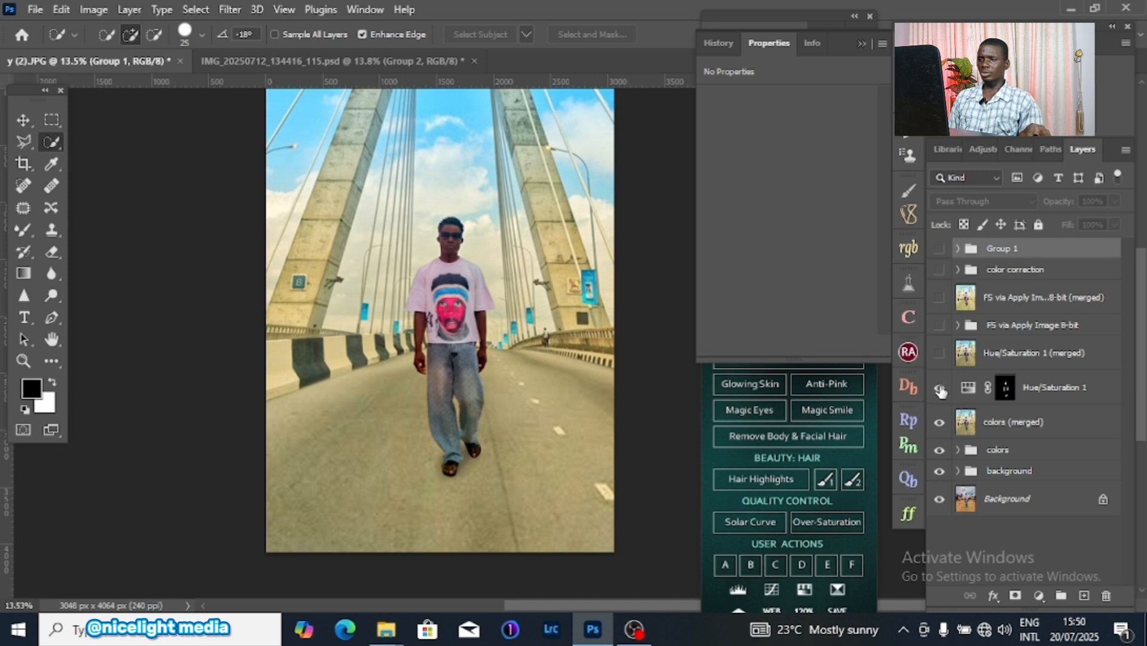
pyautogui.click(941, 354)
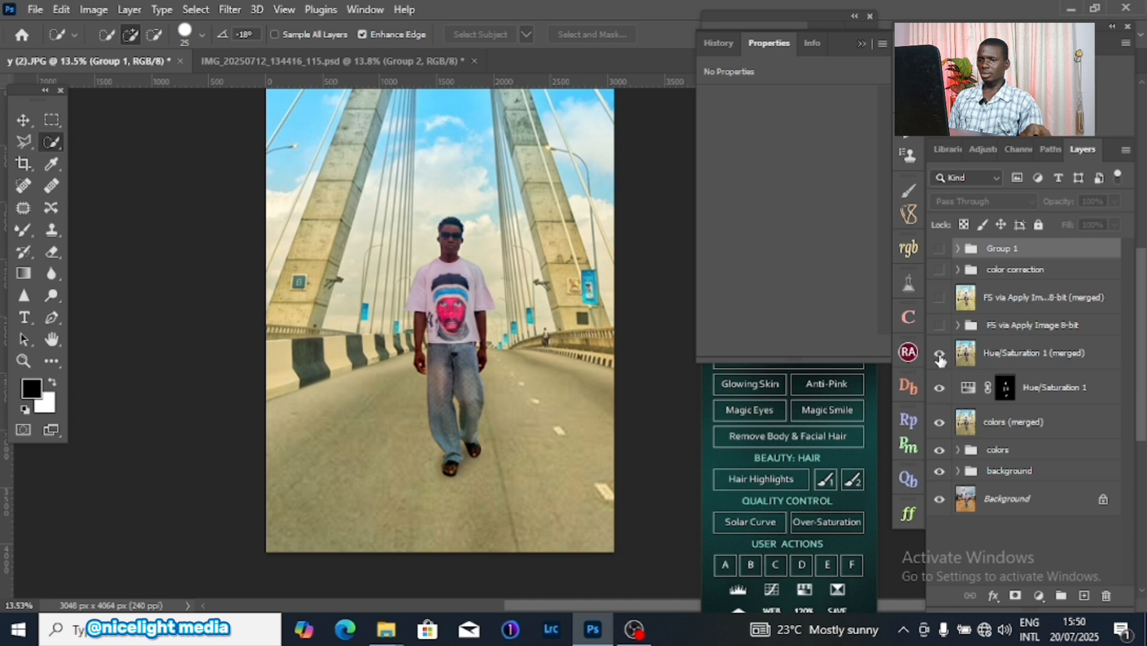
pyautogui.click(940, 297)
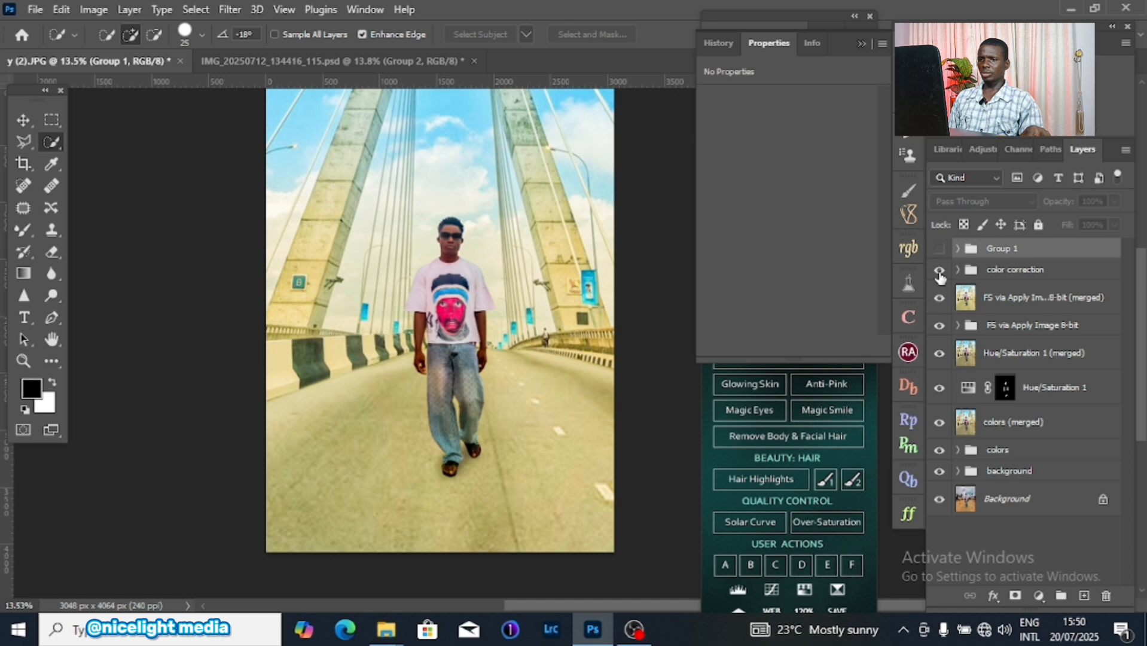
pyautogui.click(940, 270)
pyautogui.click(940, 249)
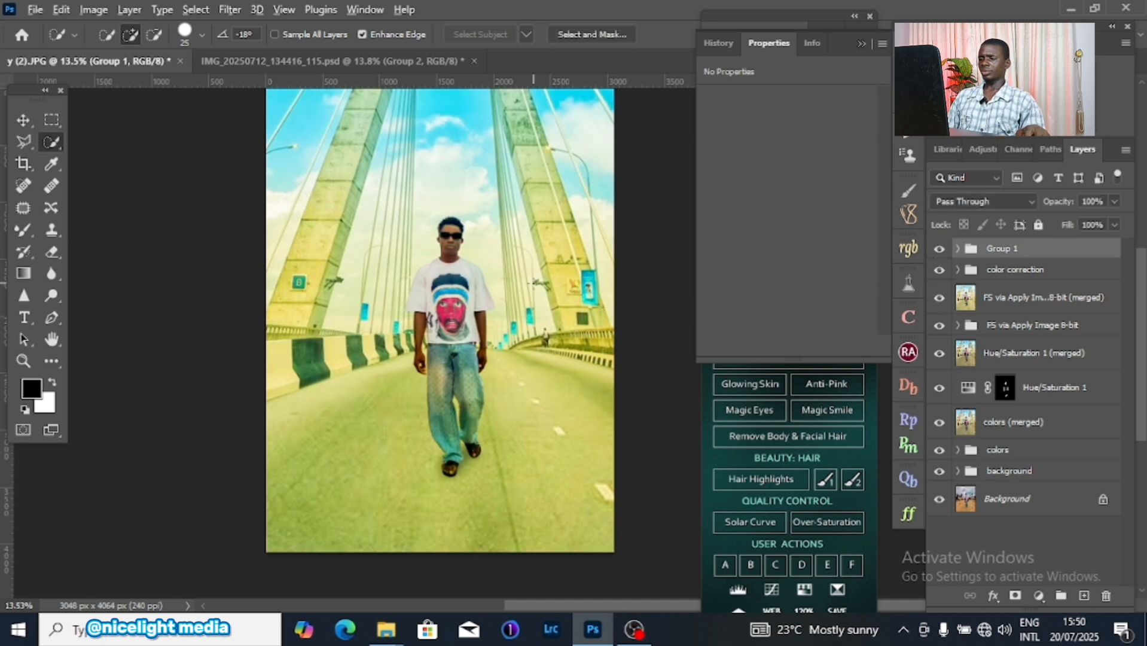
pyautogui.scroll(2, 450, 316)
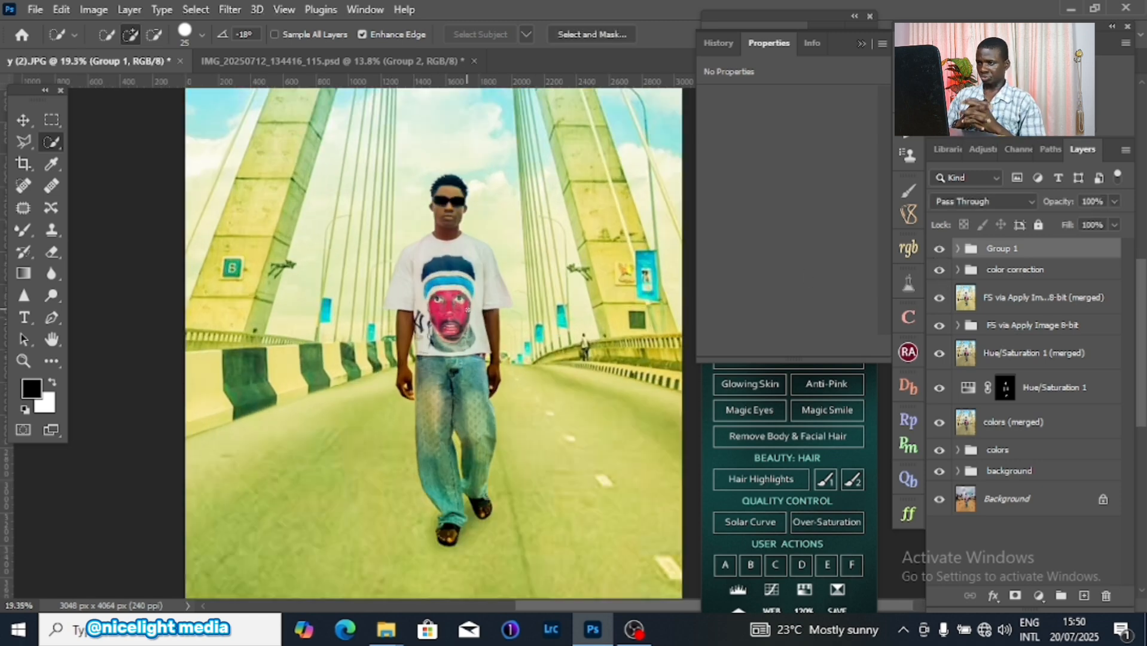